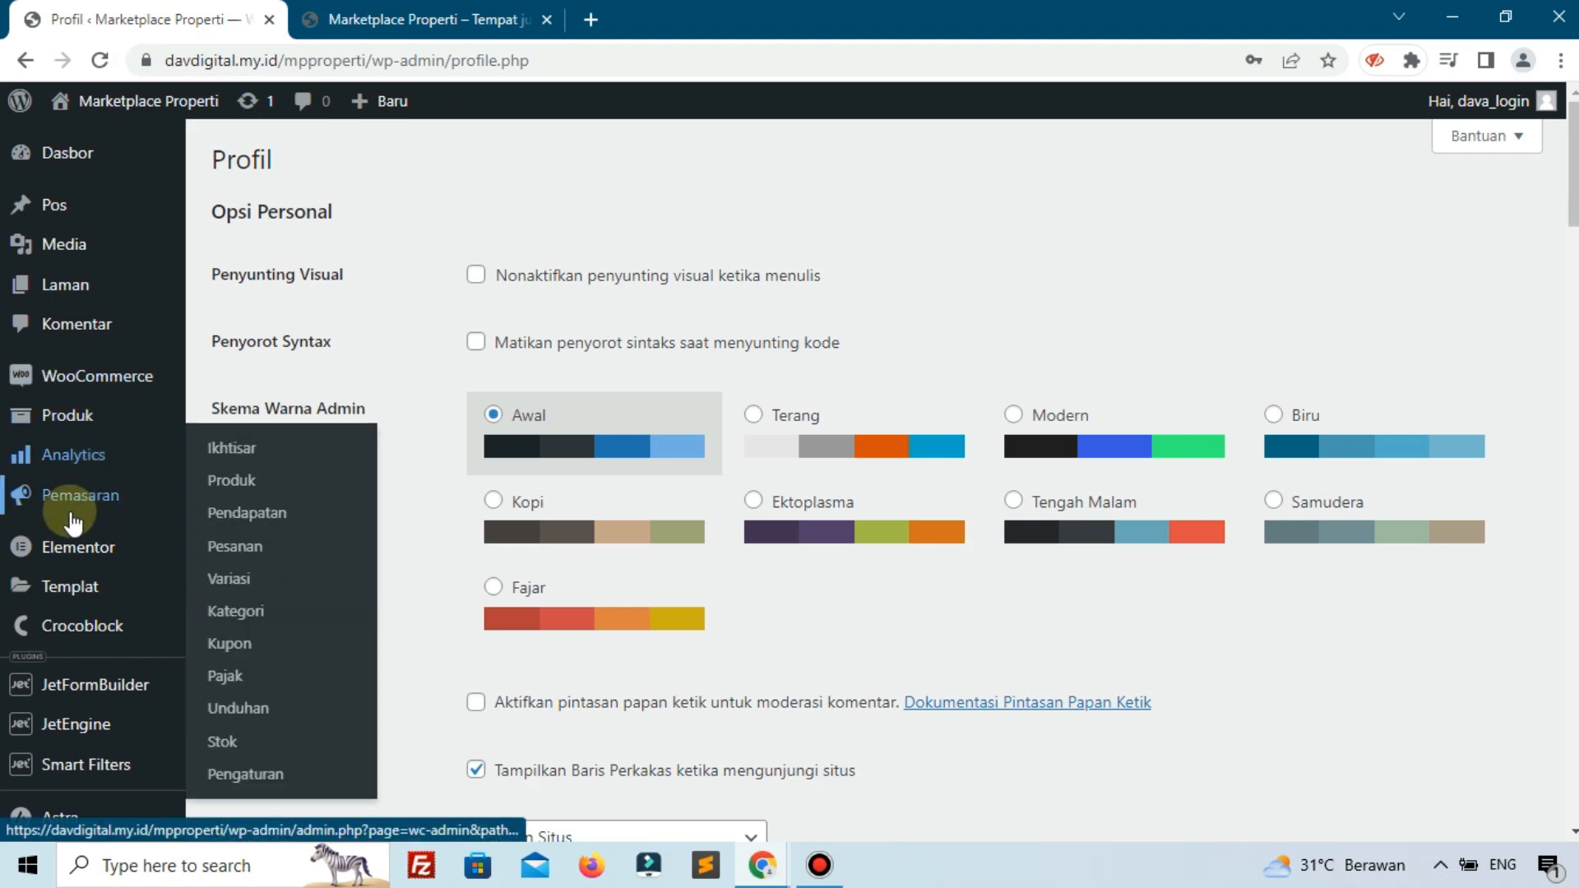
Open kelaswordpress.com in a new browser tab and browse its homepage to the website course cards
{"action": "left_click", "coordinate": [587, 16]}
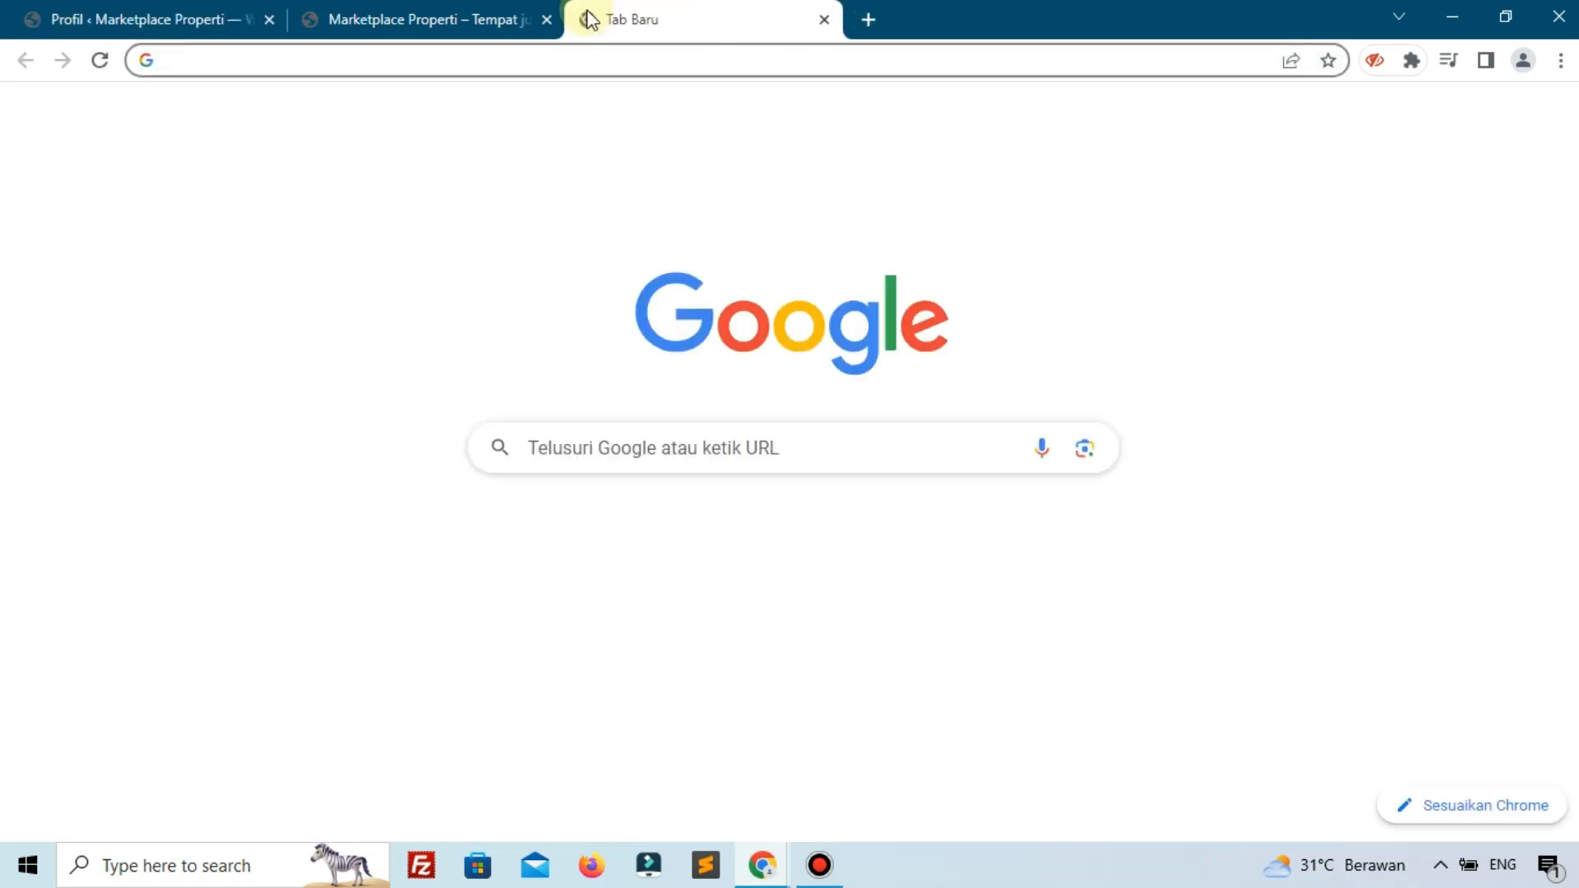
{"action": "type", "text": "kelas"}
{"action": "key", "text": "Return"}
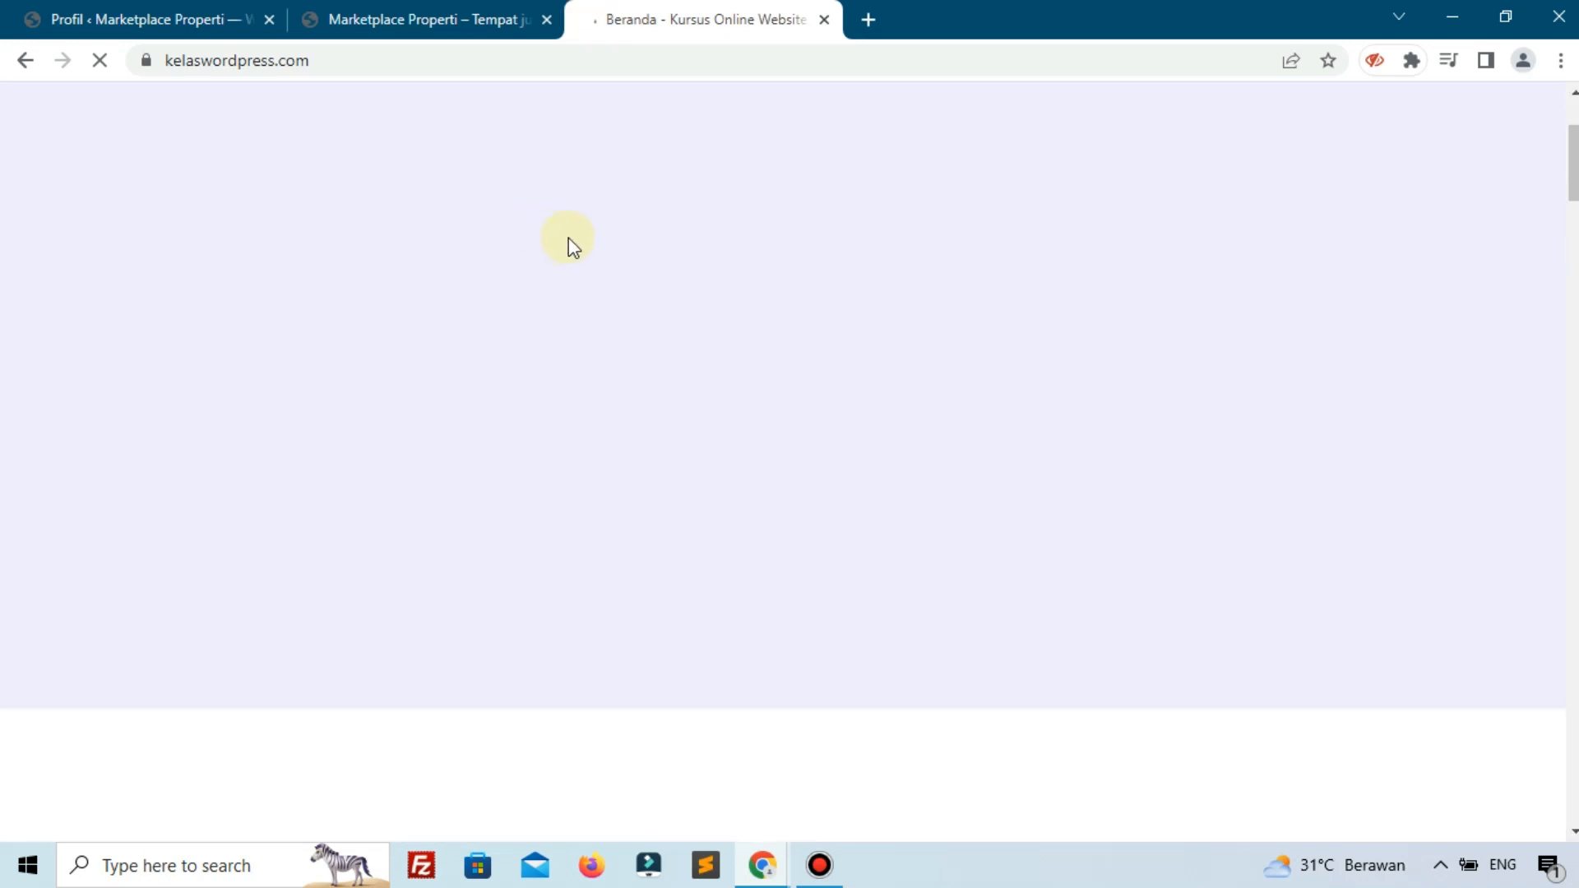
{"action": "scroll", "coordinate": [603, 218], "scroll_direction": "down", "scroll_amount": 10}
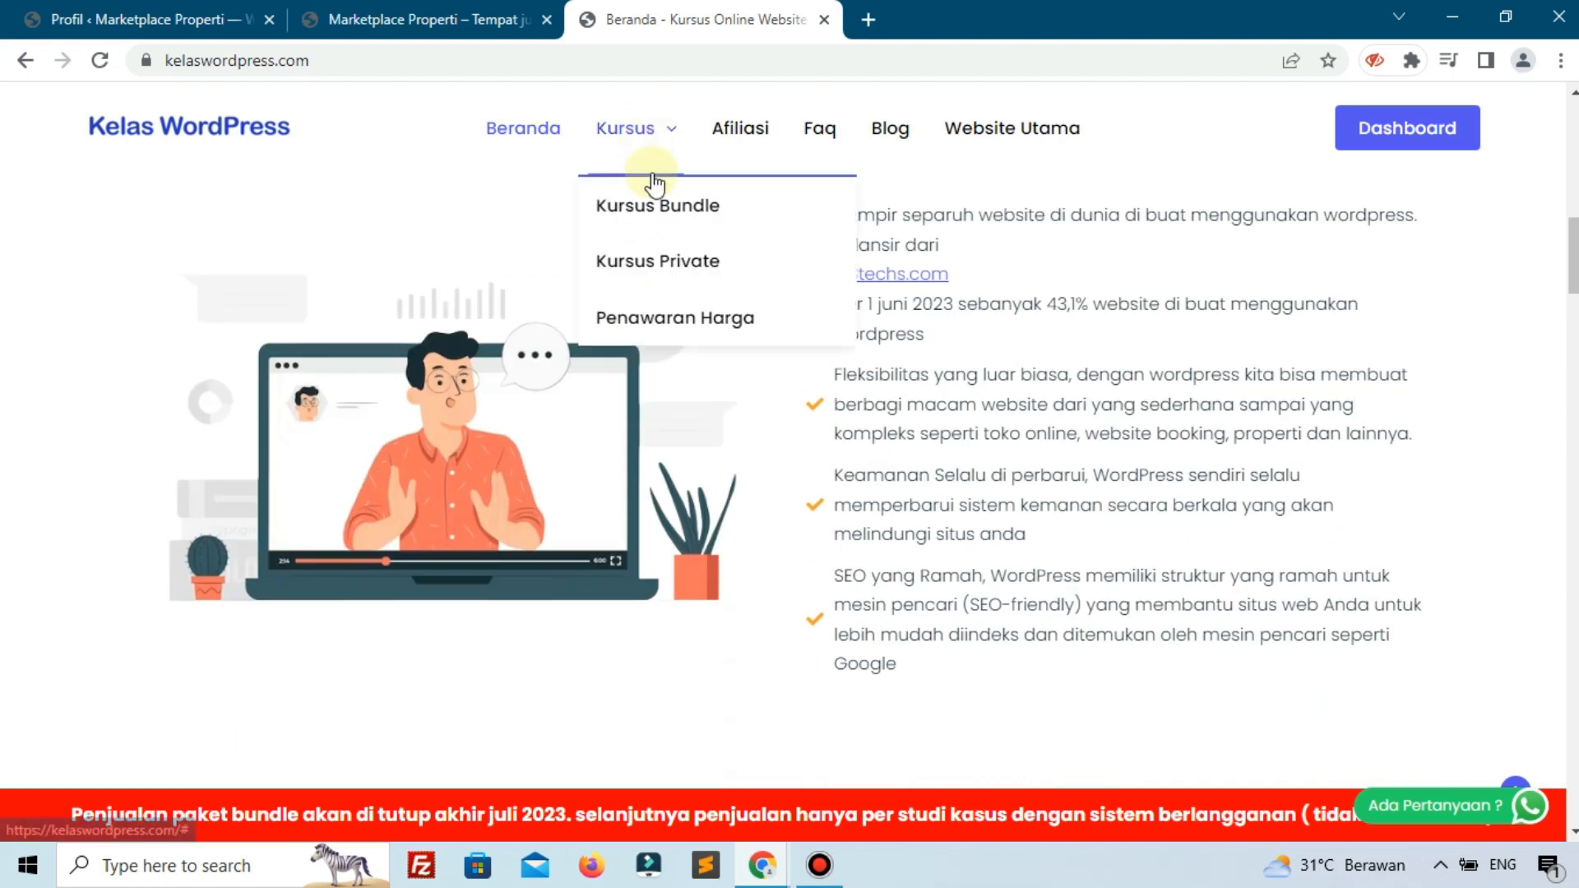
{"action": "scroll", "coordinate": [652, 406], "scroll_direction": "down", "scroll_amount": 10}
{"action": "scroll", "coordinate": [654, 406], "scroll_direction": "down", "scroll_amount": 10}
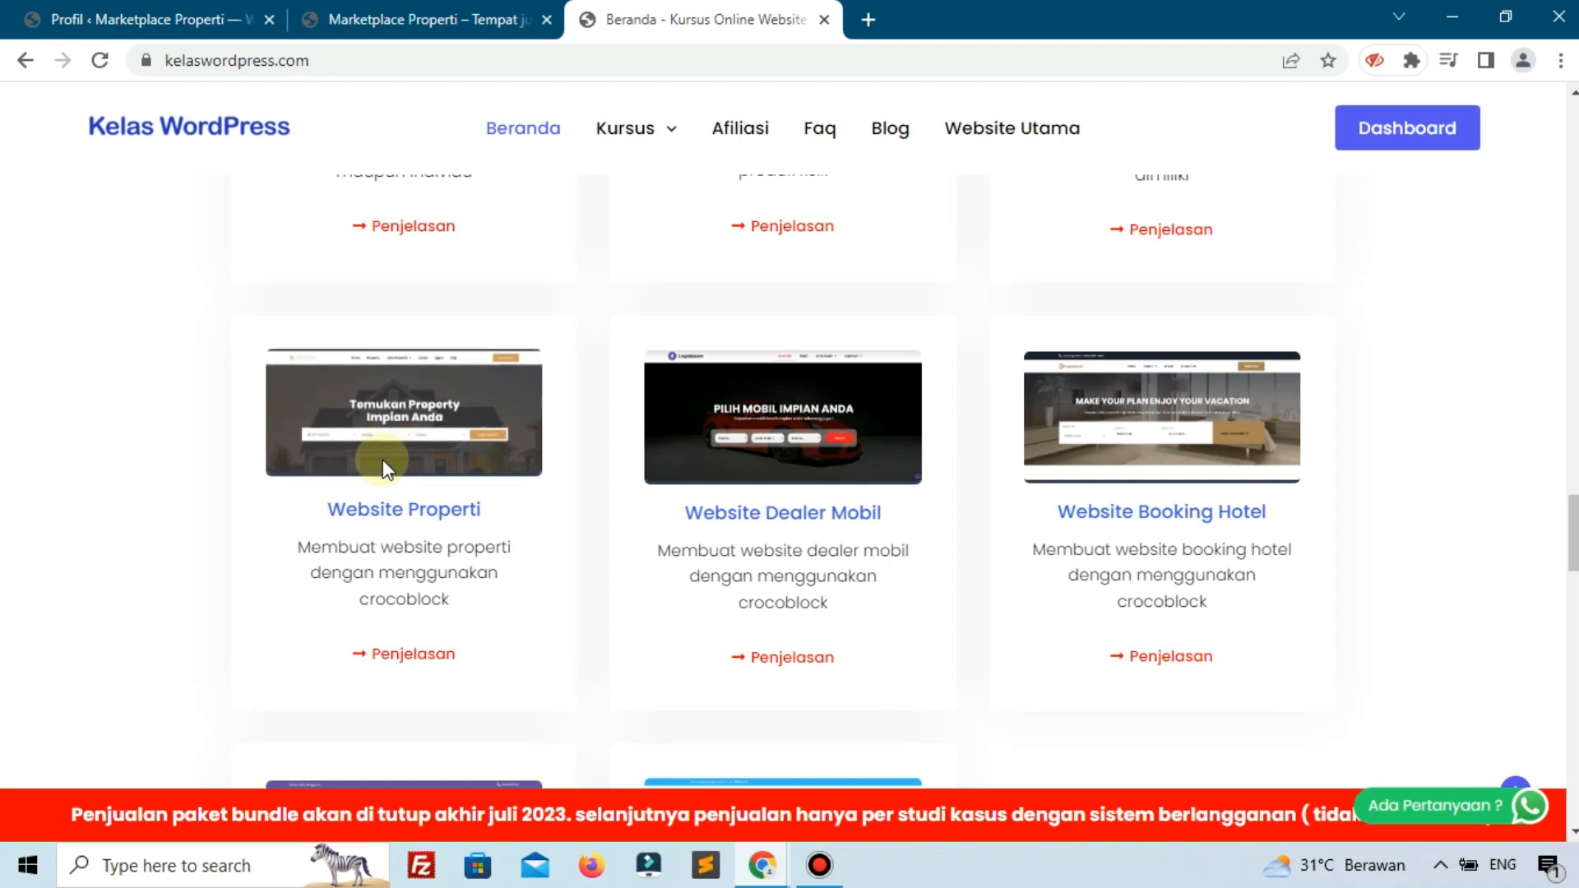
View the explanation video of the Website Properti course, close it and return to the WordPress admin profile page
{"action": "left_click", "coordinate": [164, 18]}
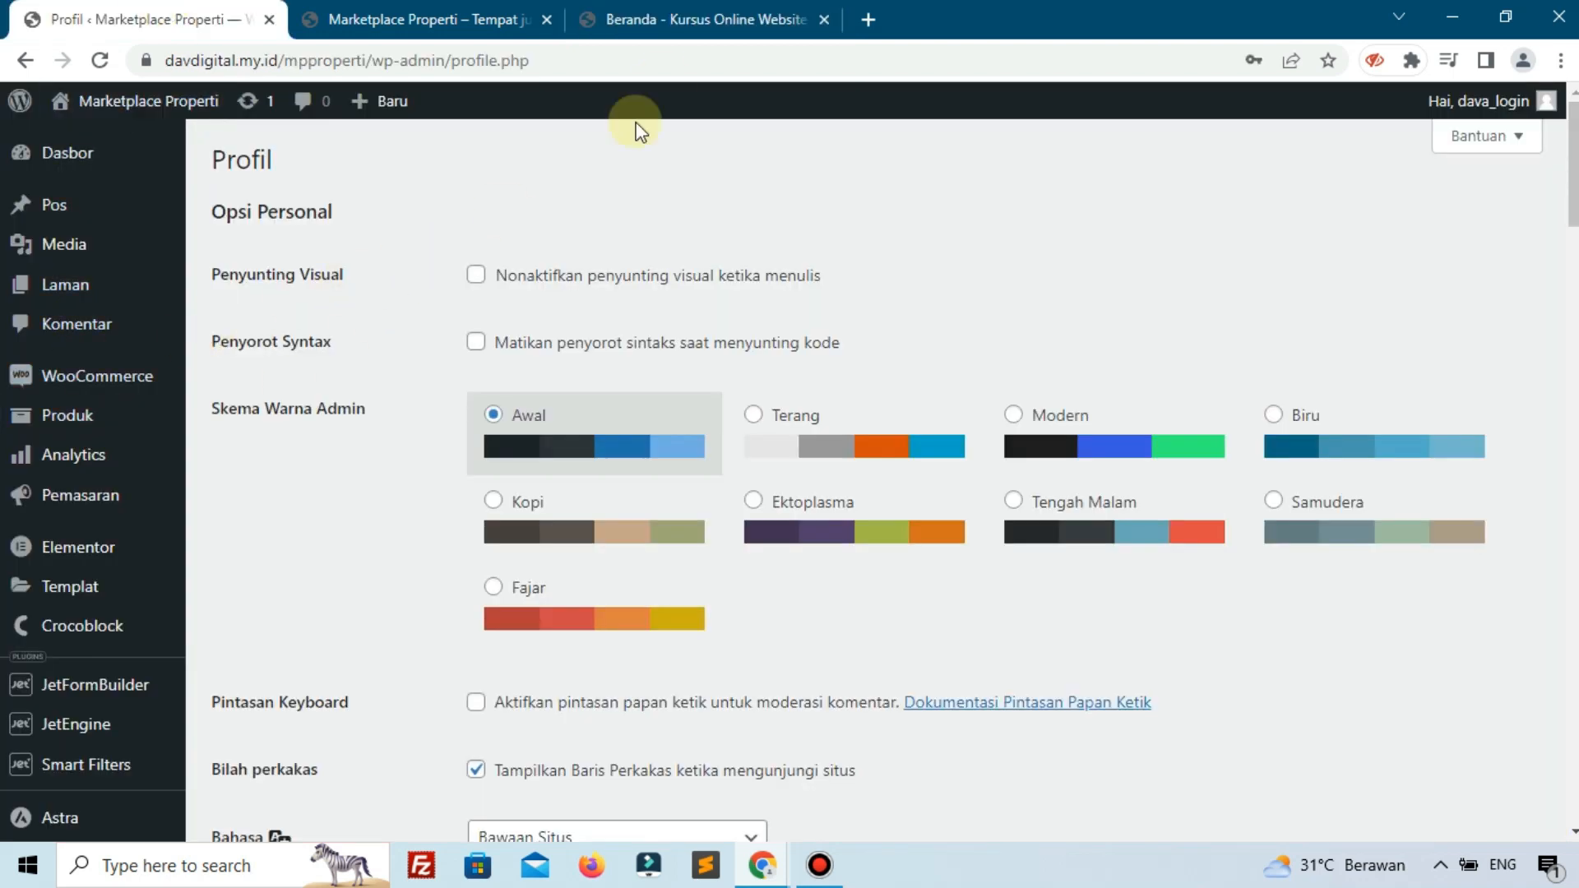
{"action": "left_click", "coordinate": [688, 22]}
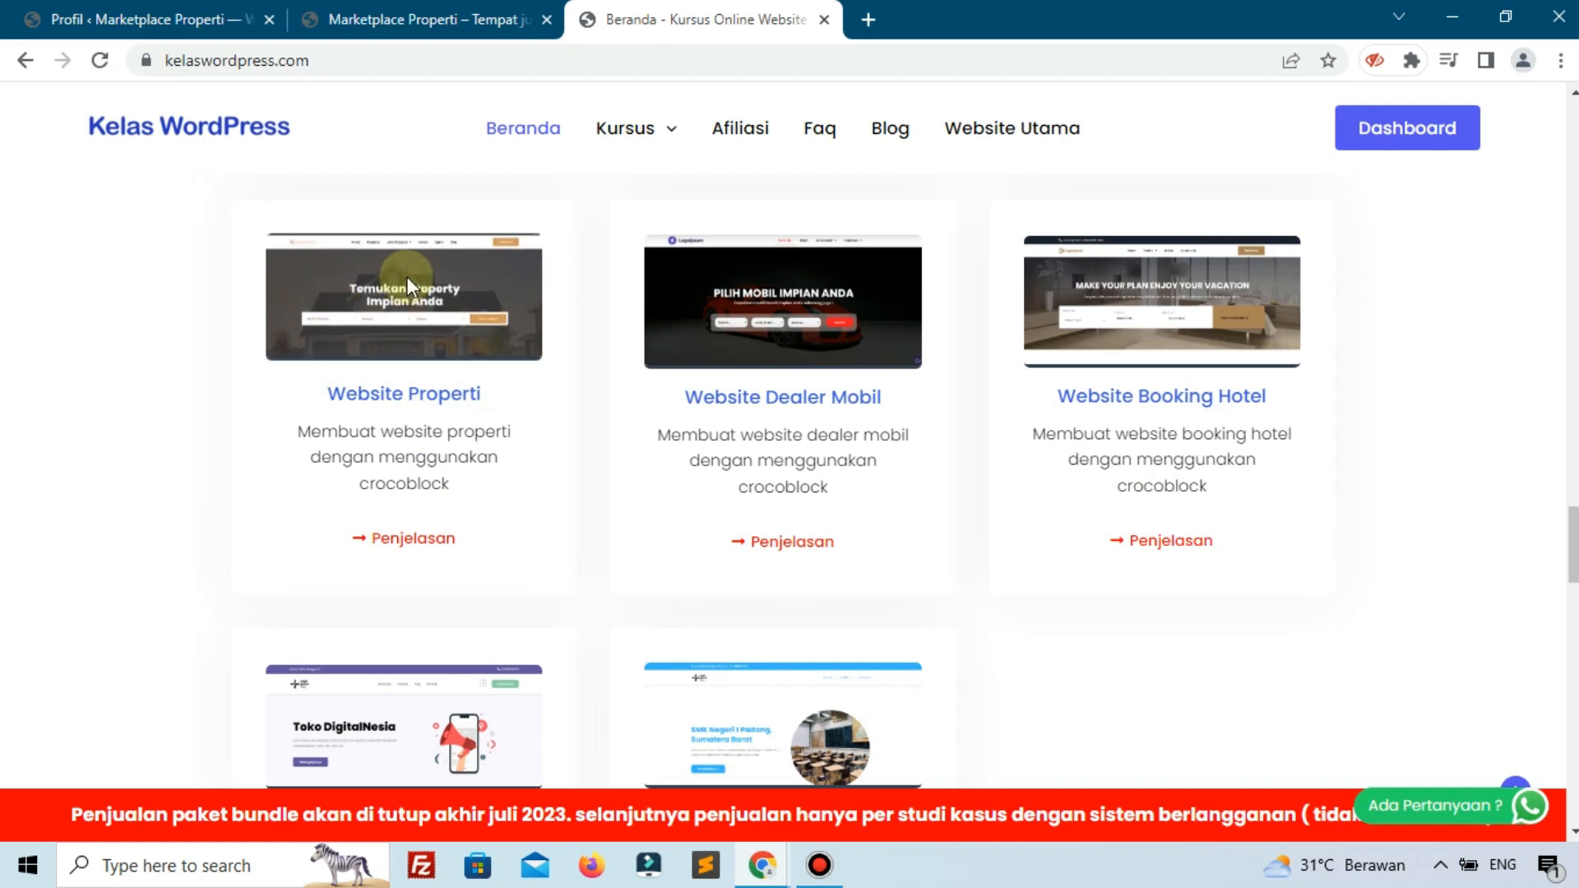
{"action": "left_click", "coordinate": [414, 553]}
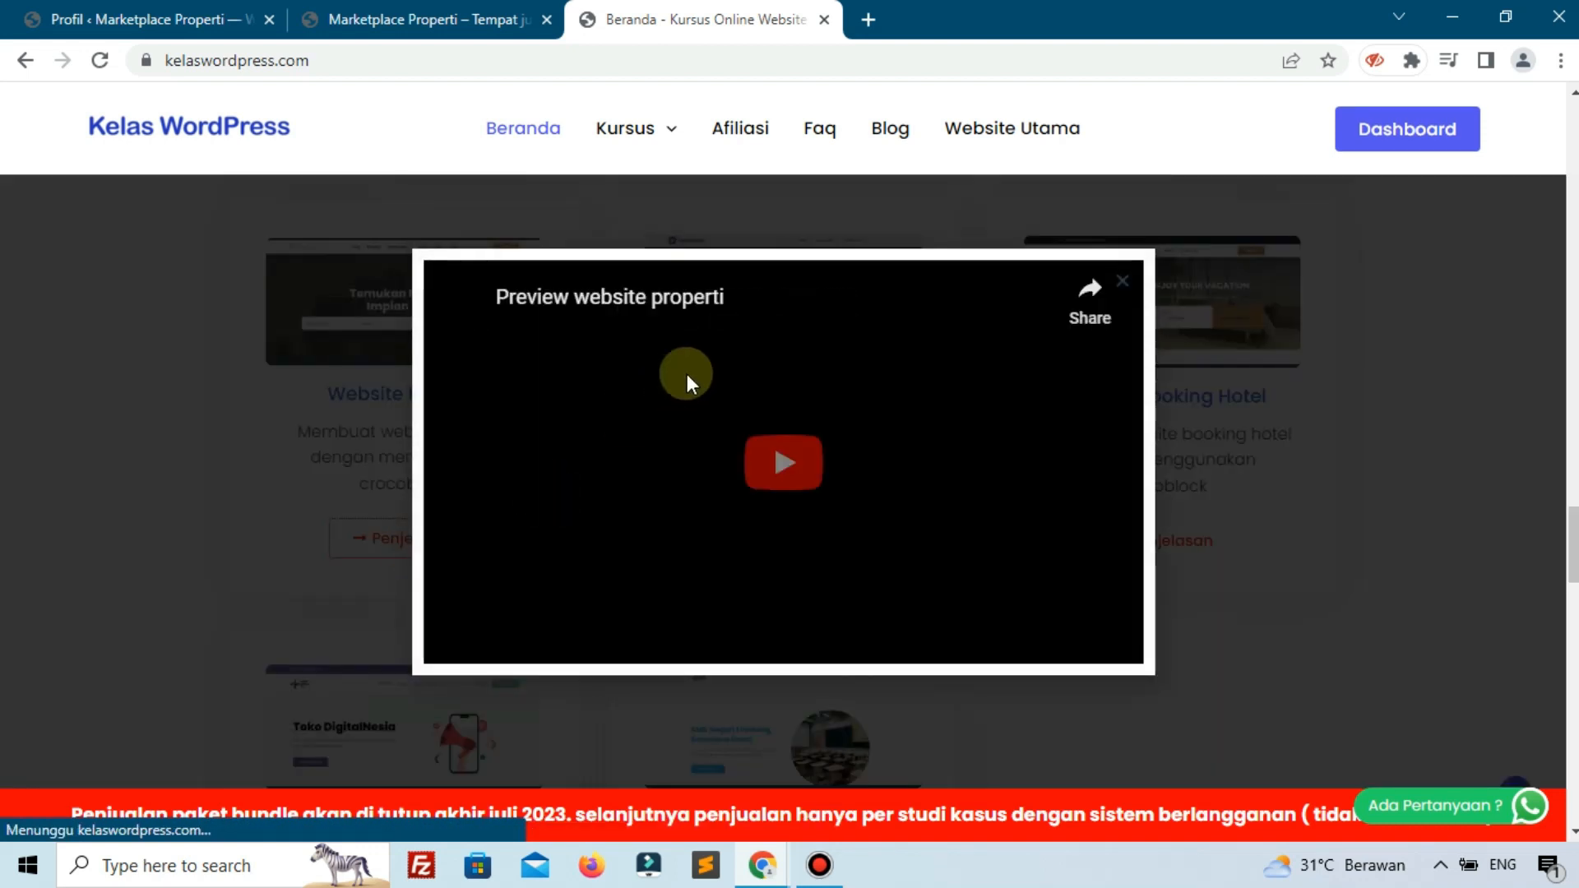
{"action": "left_click", "coordinate": [249, 380]}
{"action": "left_click", "coordinate": [127, 20]}
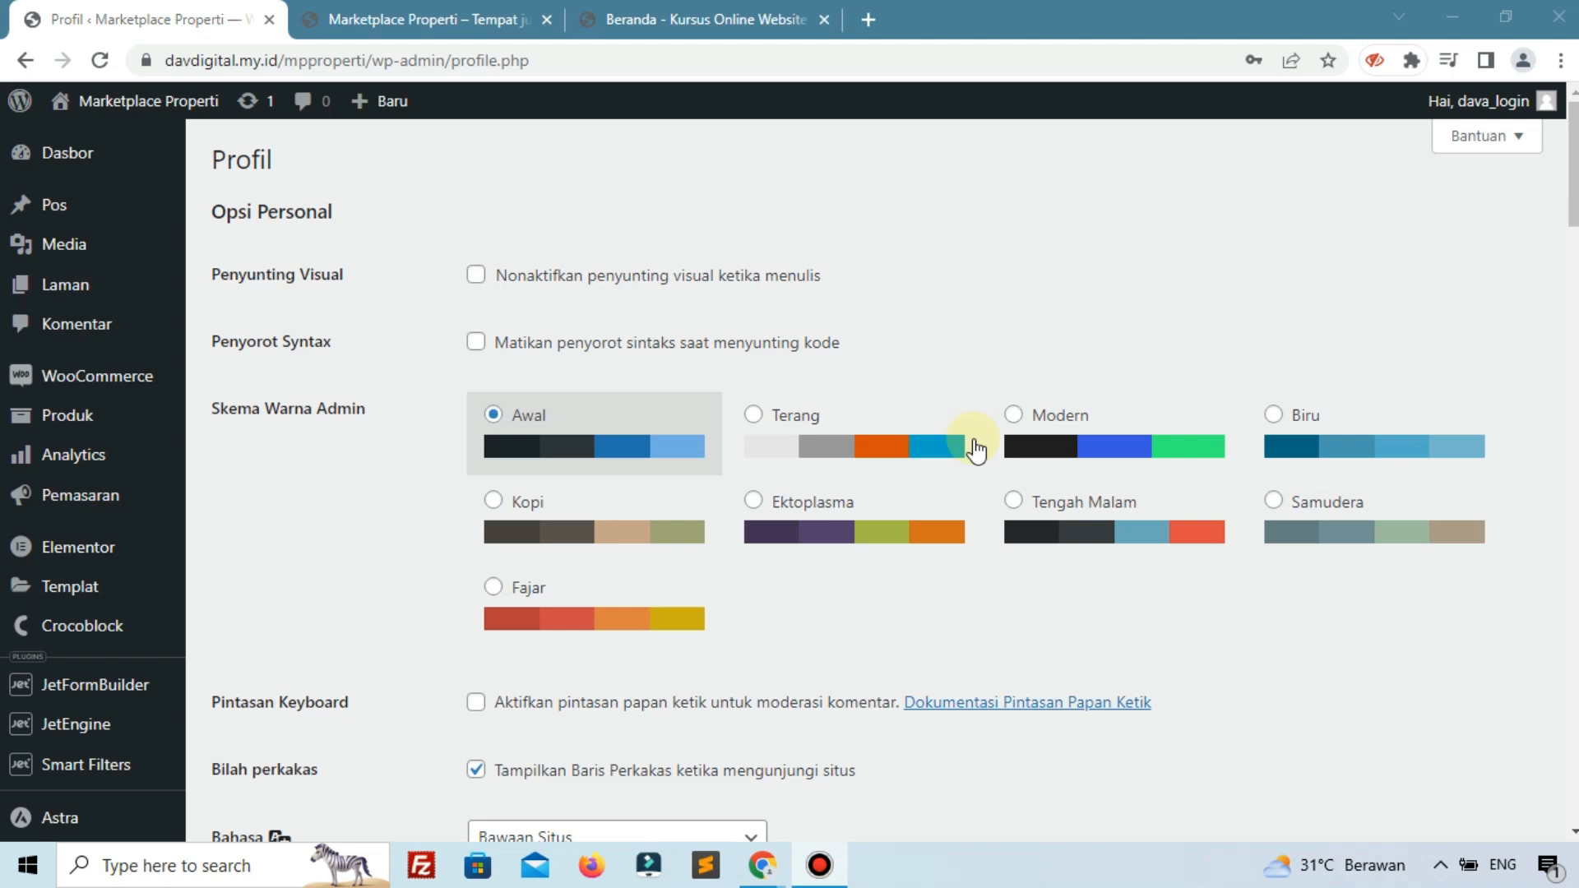
Close the Kelas WordPress browser page and return to the Marketplace Properti admin profile page
{"action": "mouse_move", "coordinate": [100, 465]}
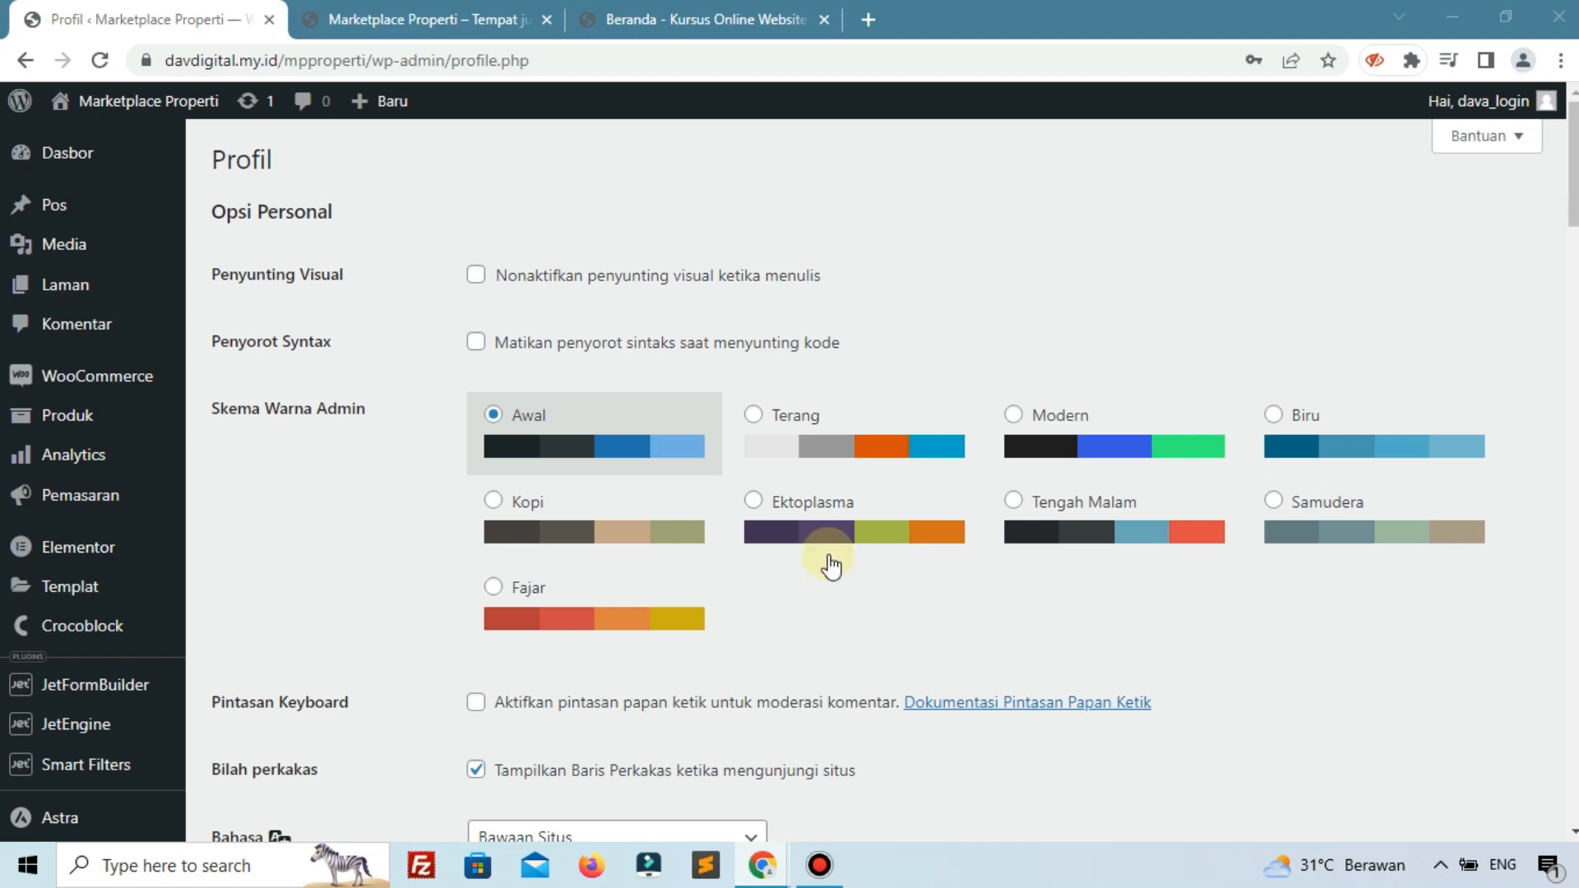
{"action": "mouse_move", "coordinate": [17, 550]}
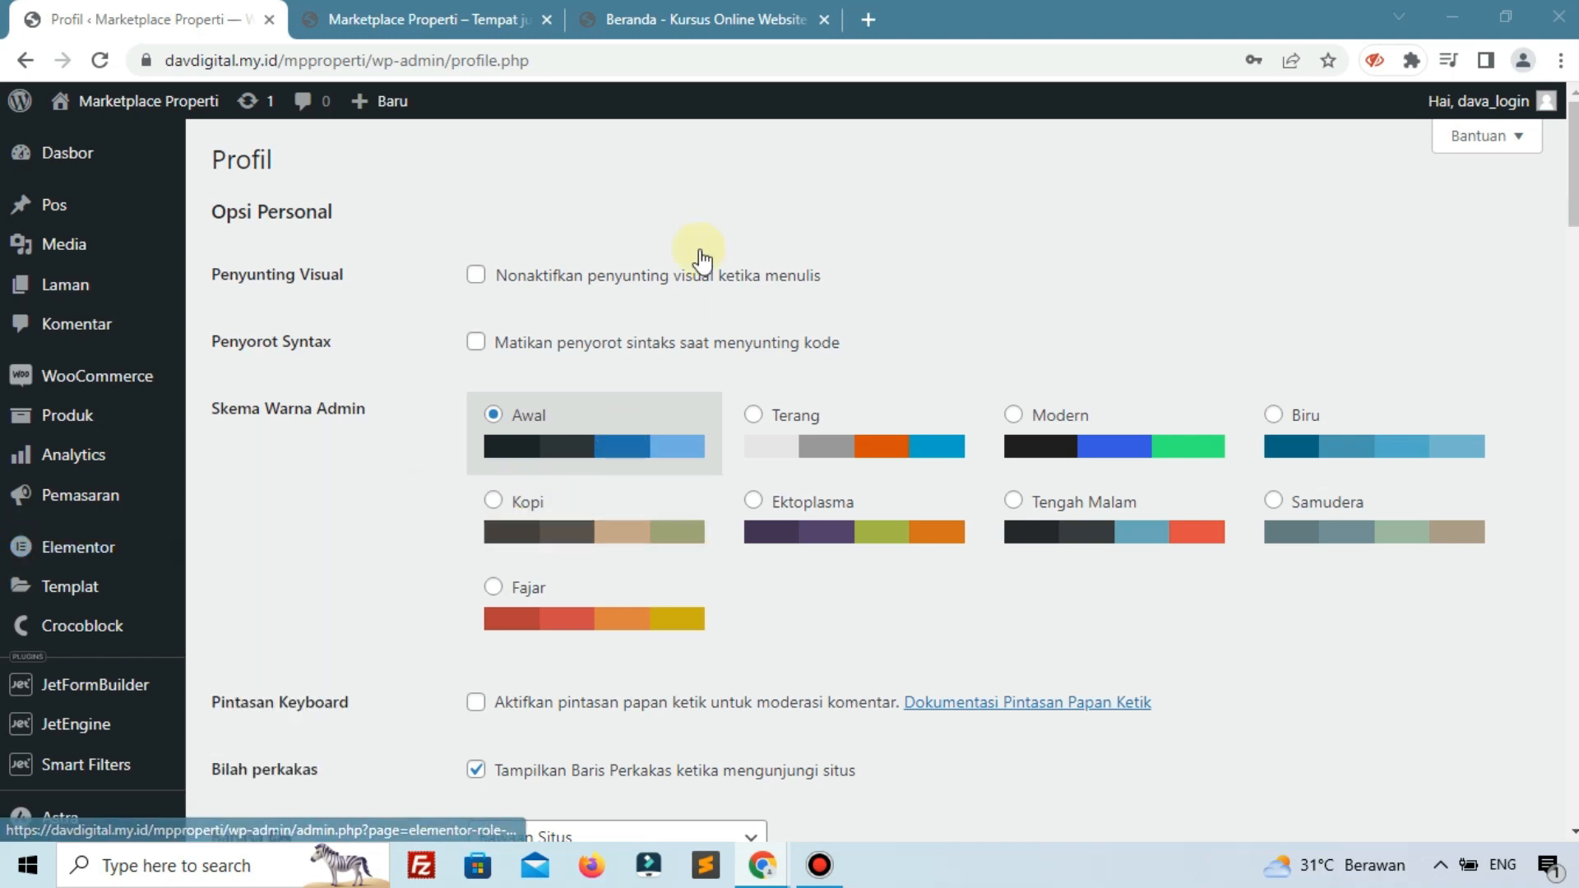
{"action": "left_click", "coordinate": [703, 20]}
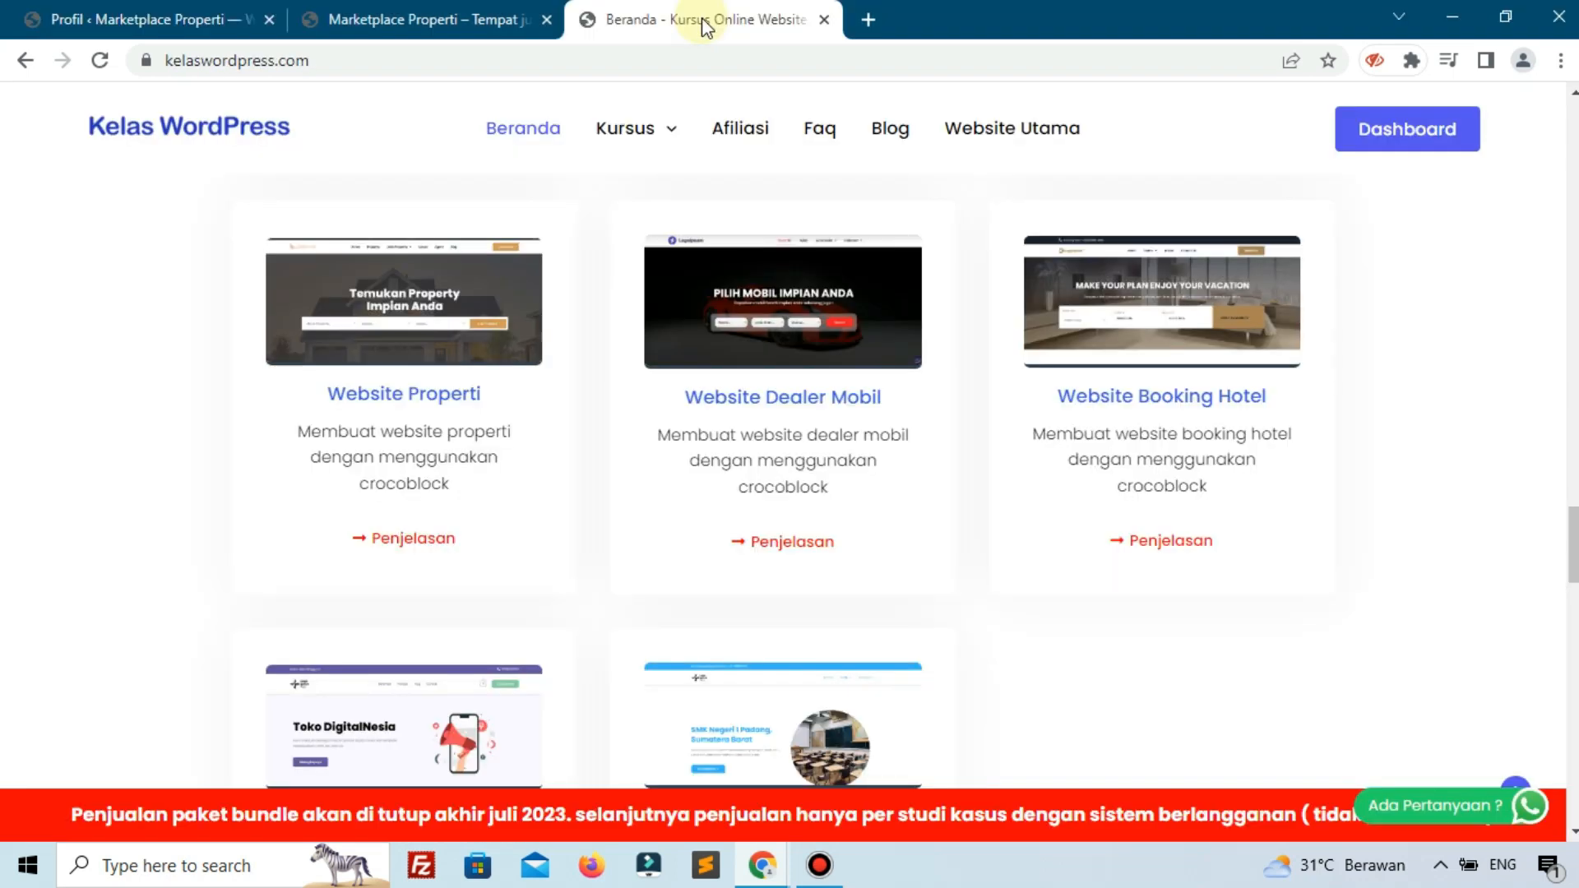
{"action": "left_click", "coordinate": [824, 20]}
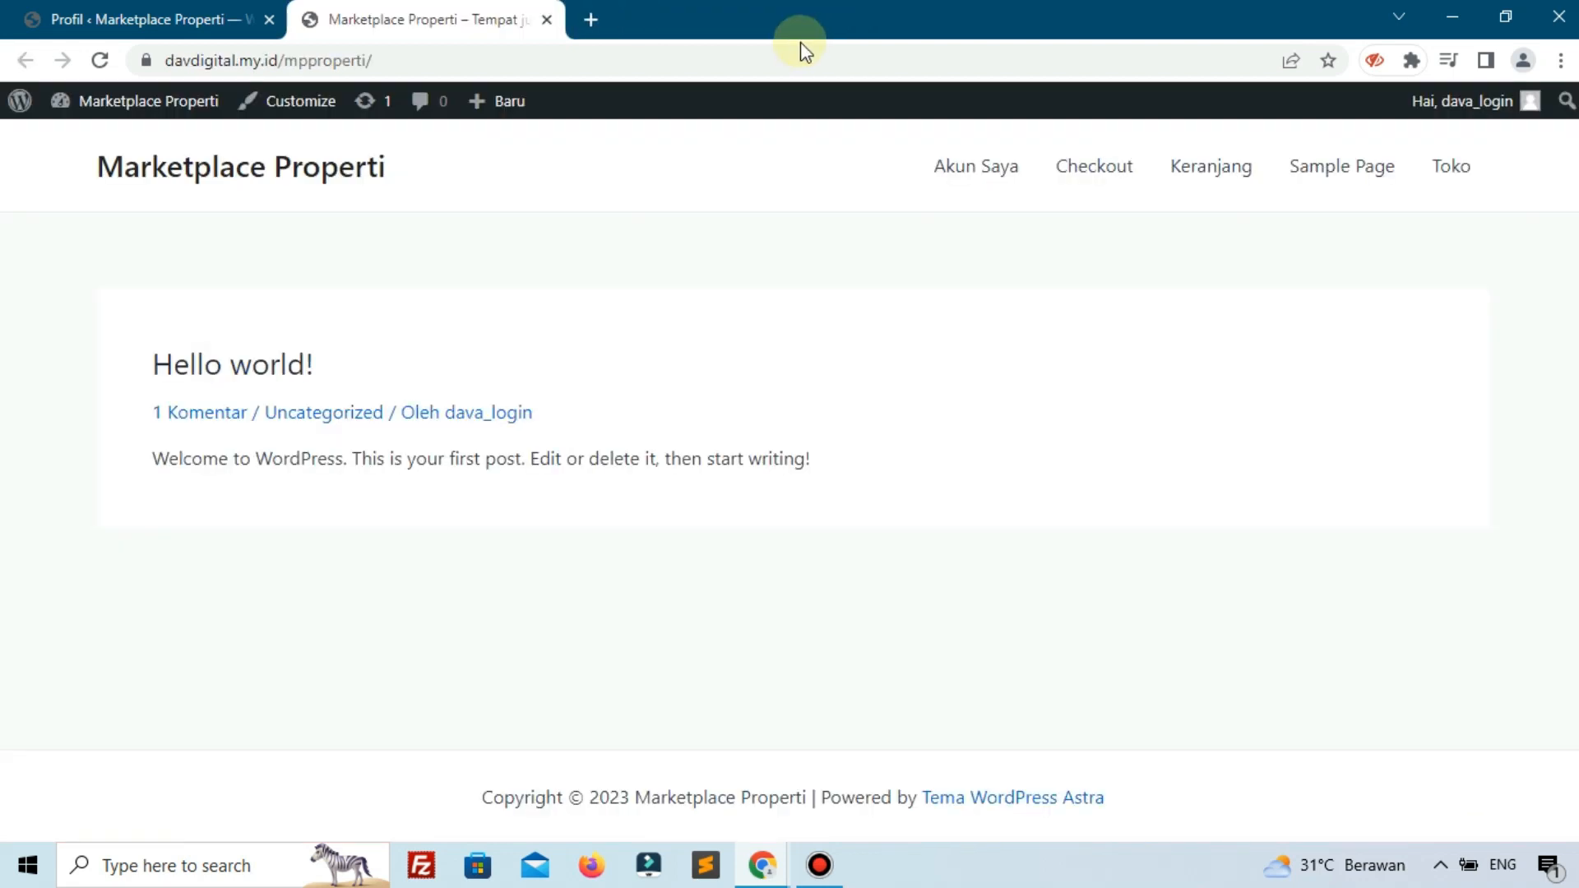
{"action": "left_click", "coordinate": [128, 21]}
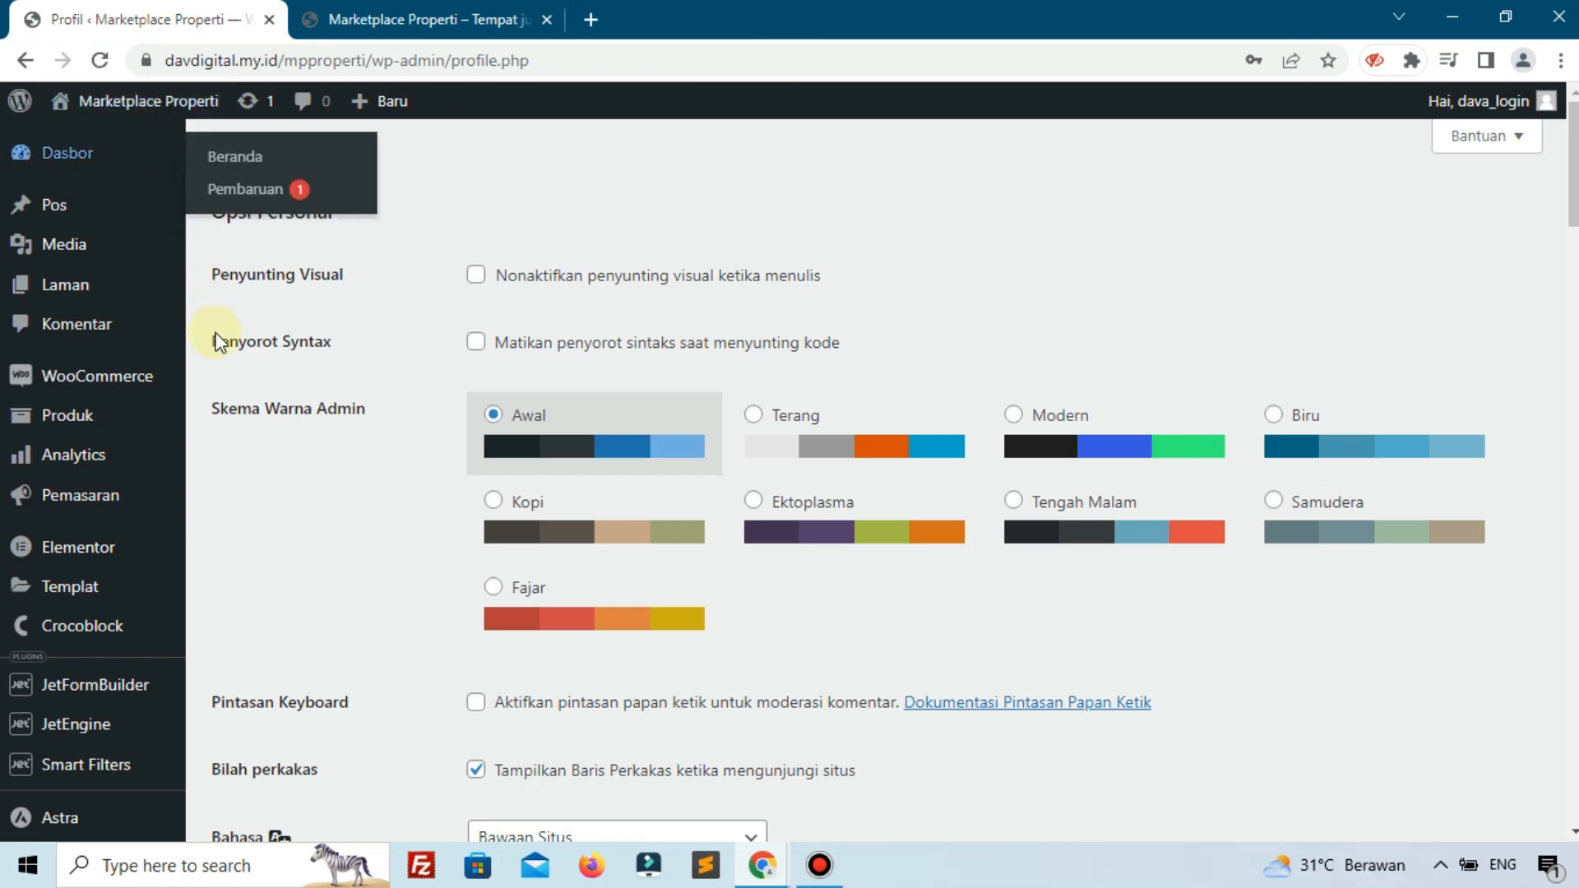
Go to JetEngine's custom post types list and open the form for adding a new post type
{"action": "scroll", "coordinate": [220, 384], "scroll_direction": "down", "scroll_amount": 3}
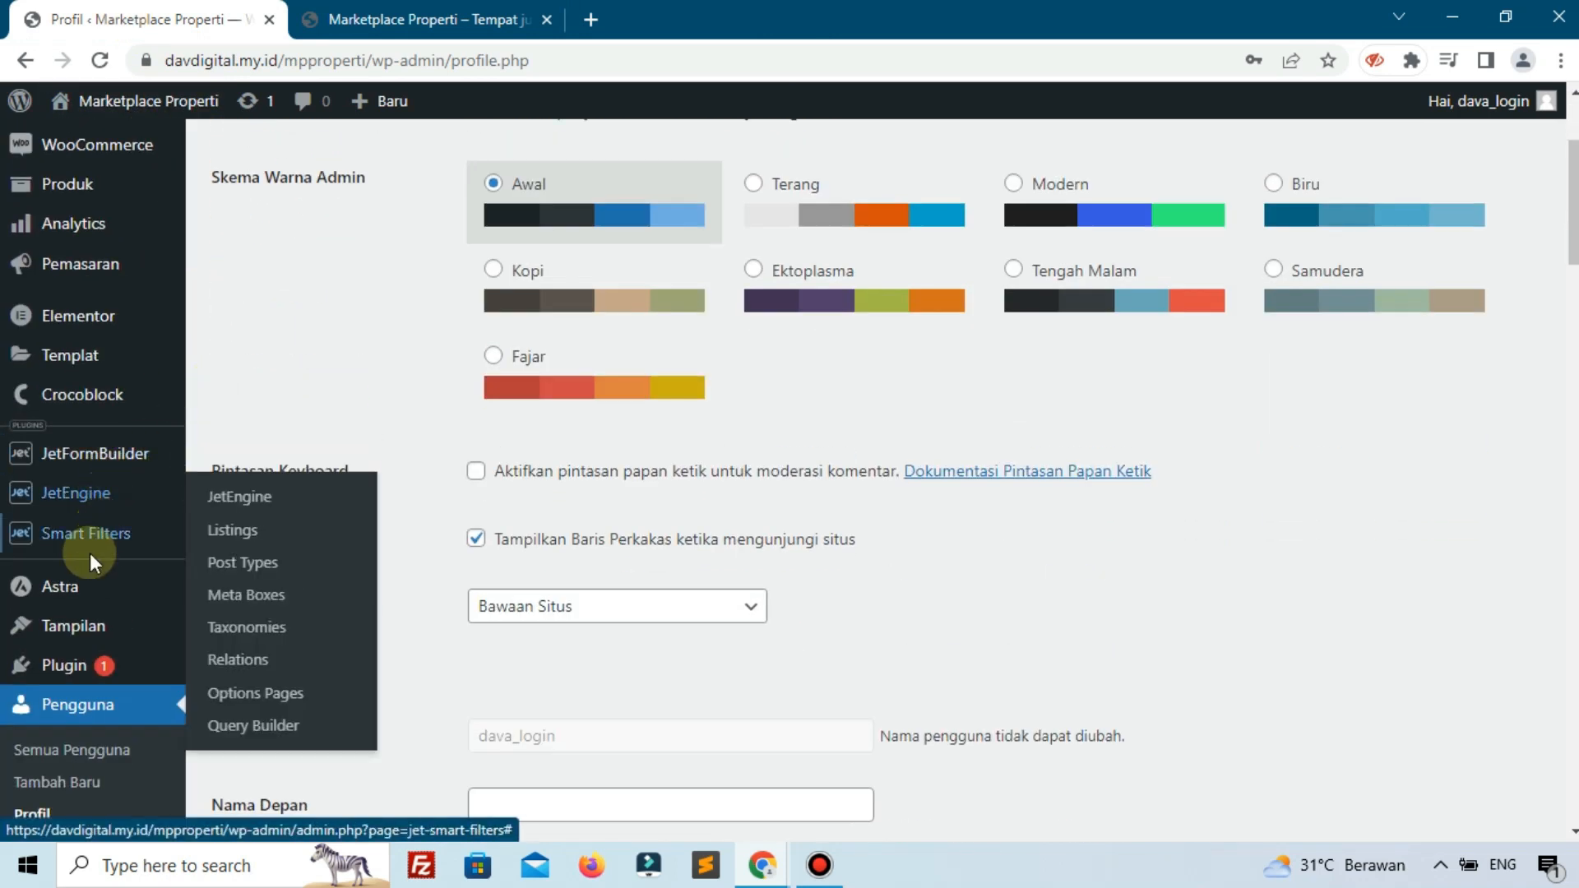
{"action": "scroll", "coordinate": [91, 553], "scroll_direction": "down", "scroll_amount": 3}
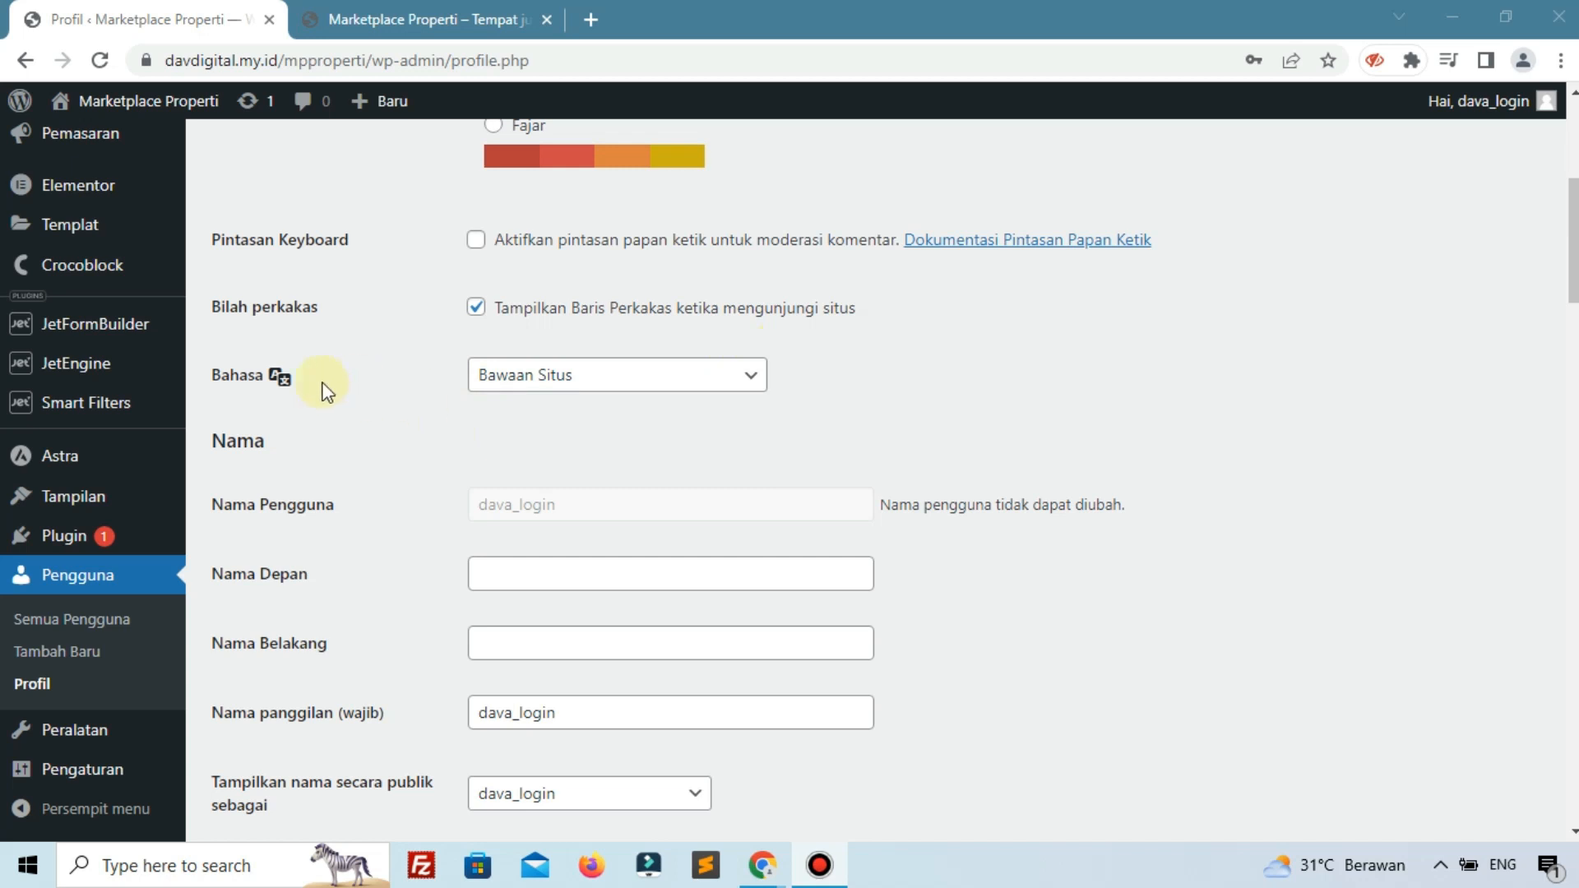
{"action": "mouse_move", "coordinate": [106, 363]}
{"action": "left_click", "coordinate": [234, 438]}
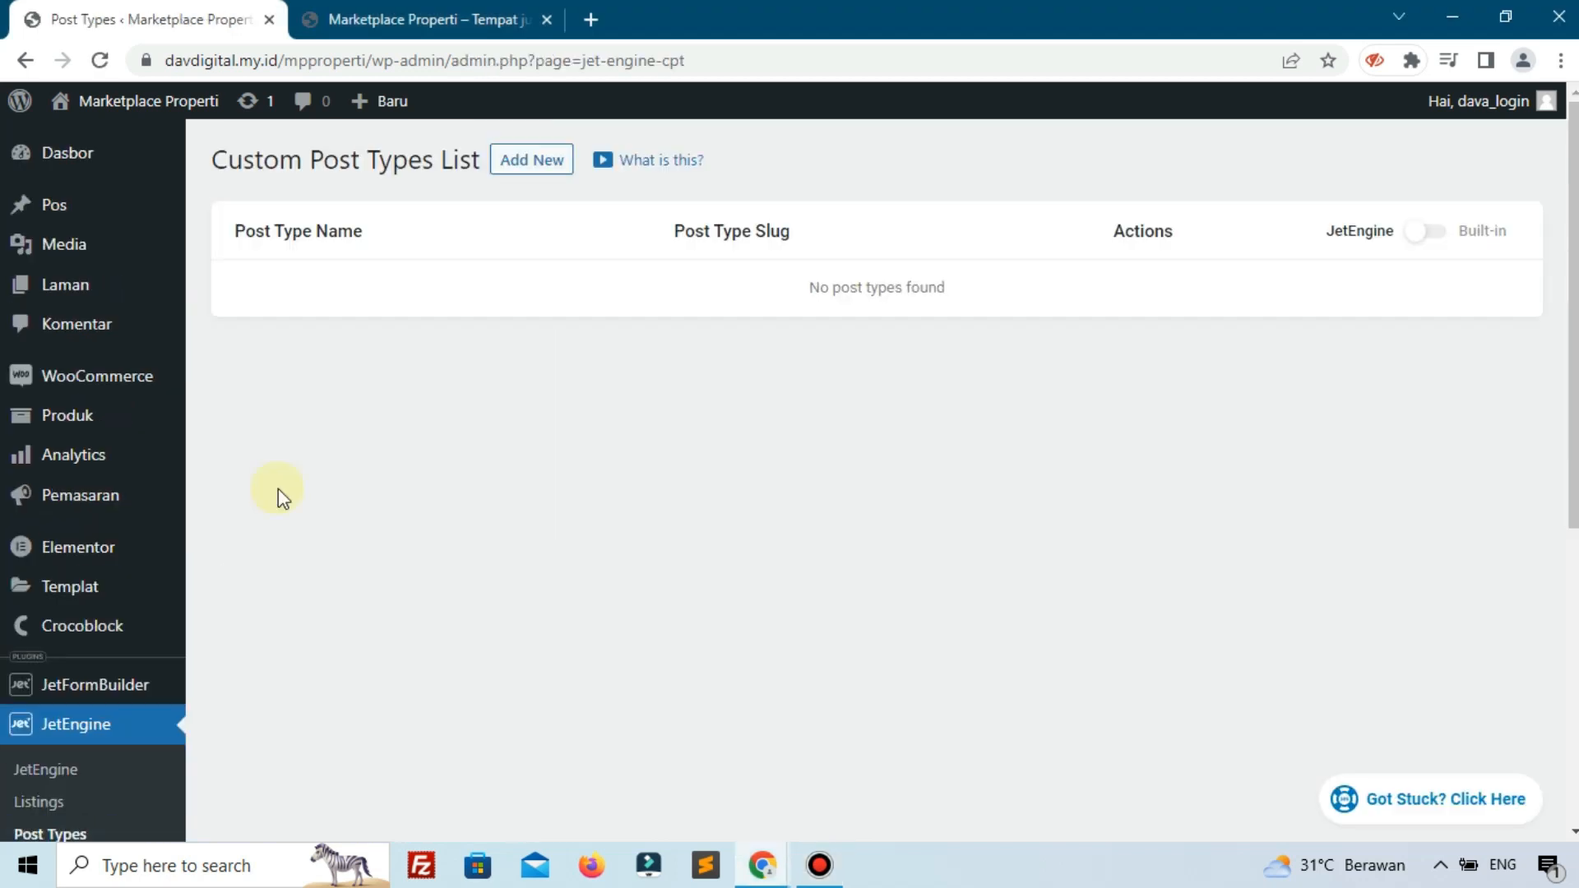
{"action": "left_click", "coordinate": [536, 160]}
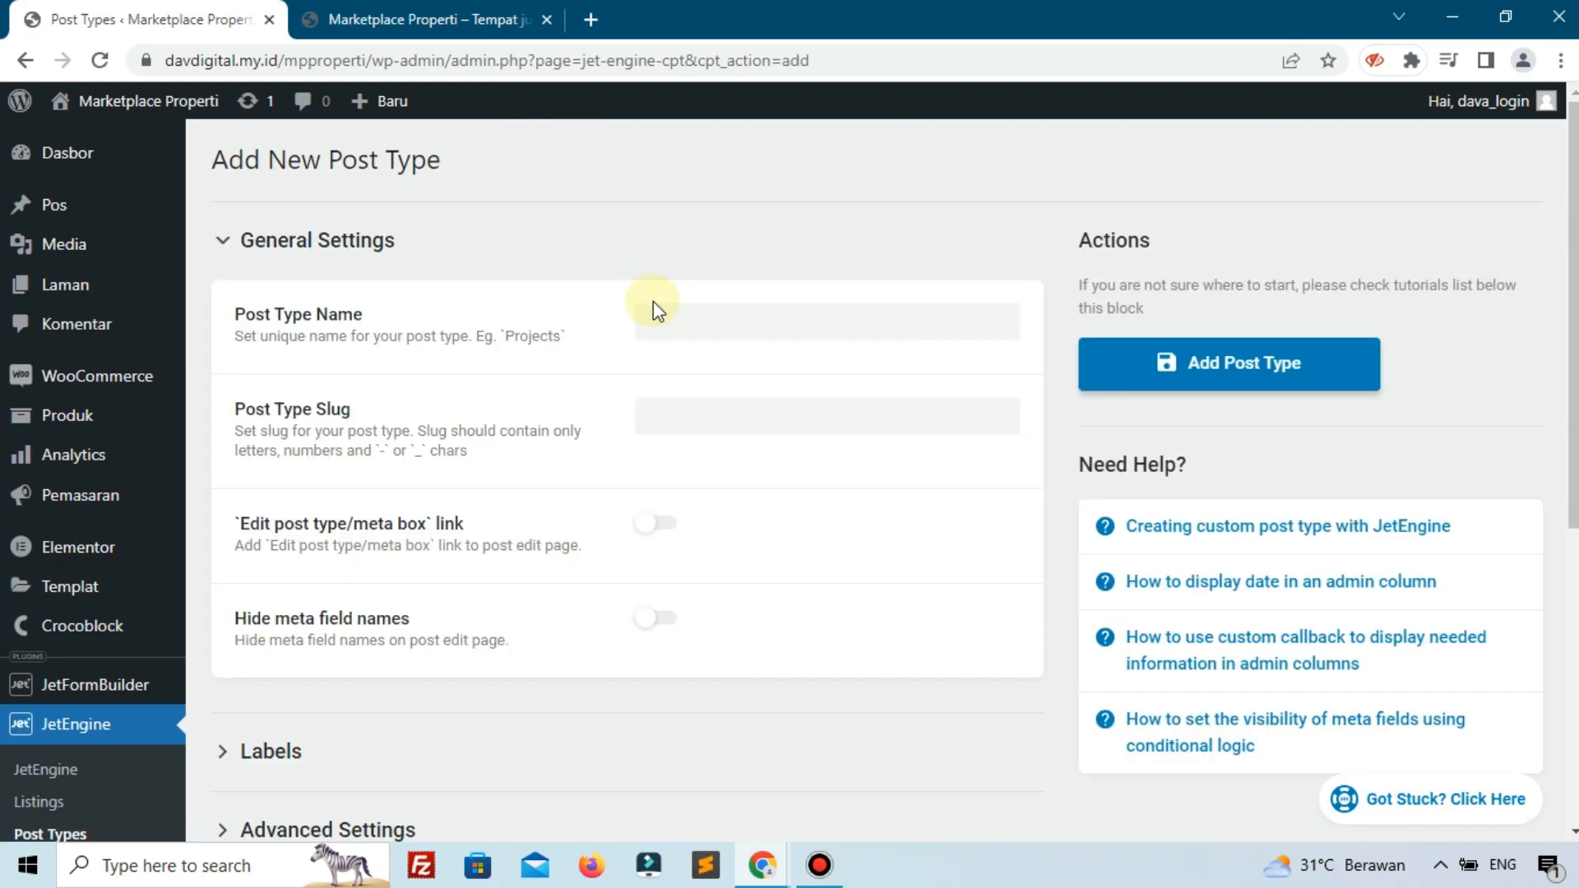
Name the new post type Property and let its slug fill in from the name
{"action": "left_click", "coordinate": [731, 313]}
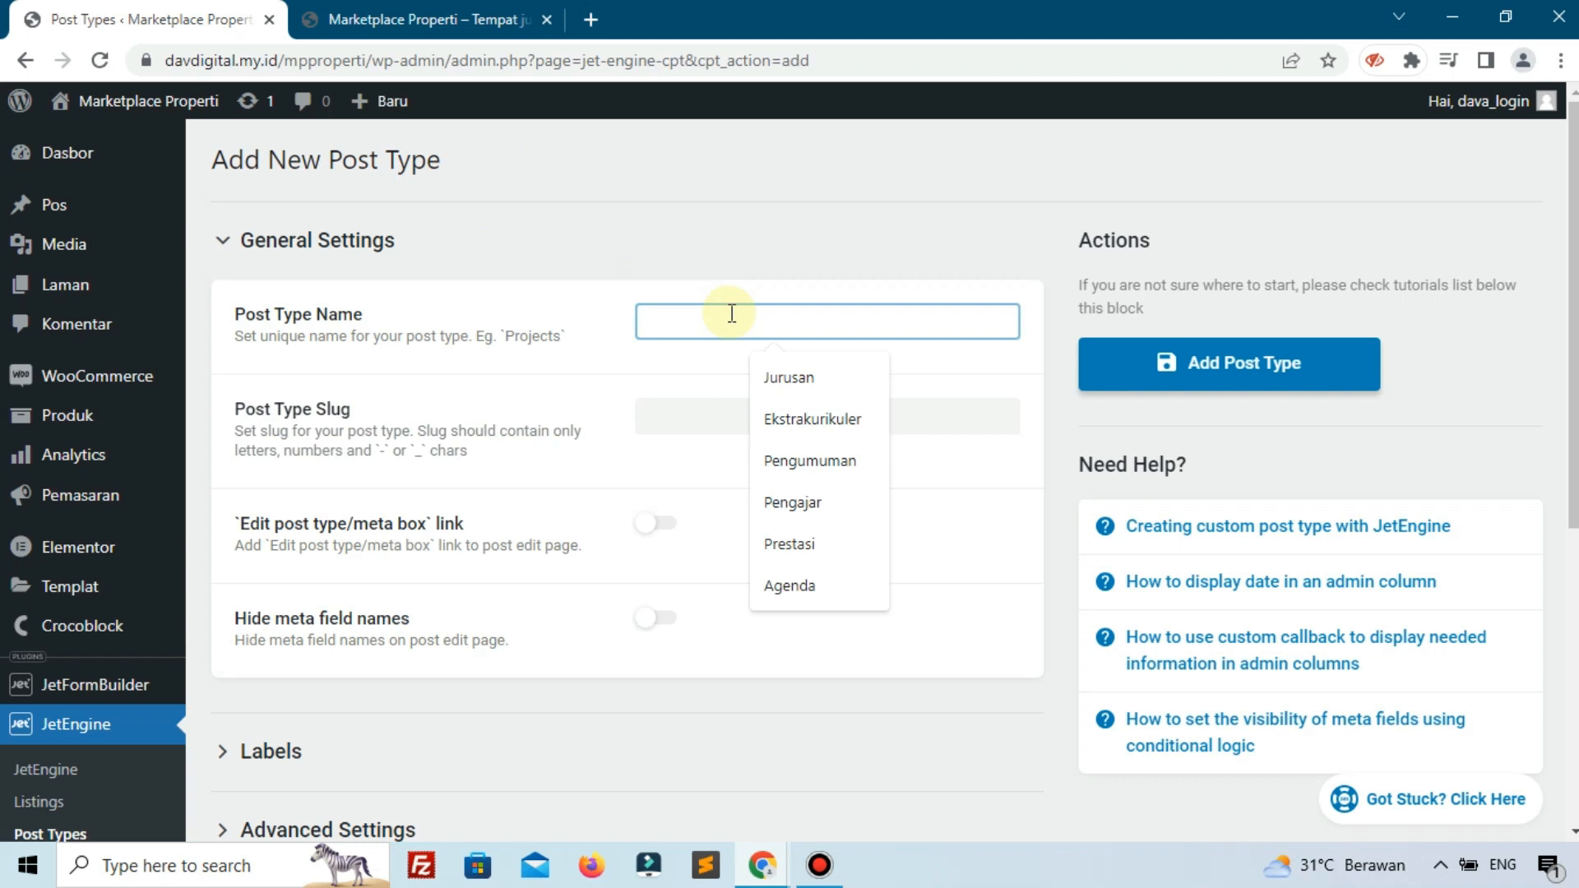
{"action": "type", "text": "Properti"}
{"action": "key", "text": "BackSpace"}
{"action": "type", "text": "y"}
{"action": "left_click", "coordinate": [591, 617]}
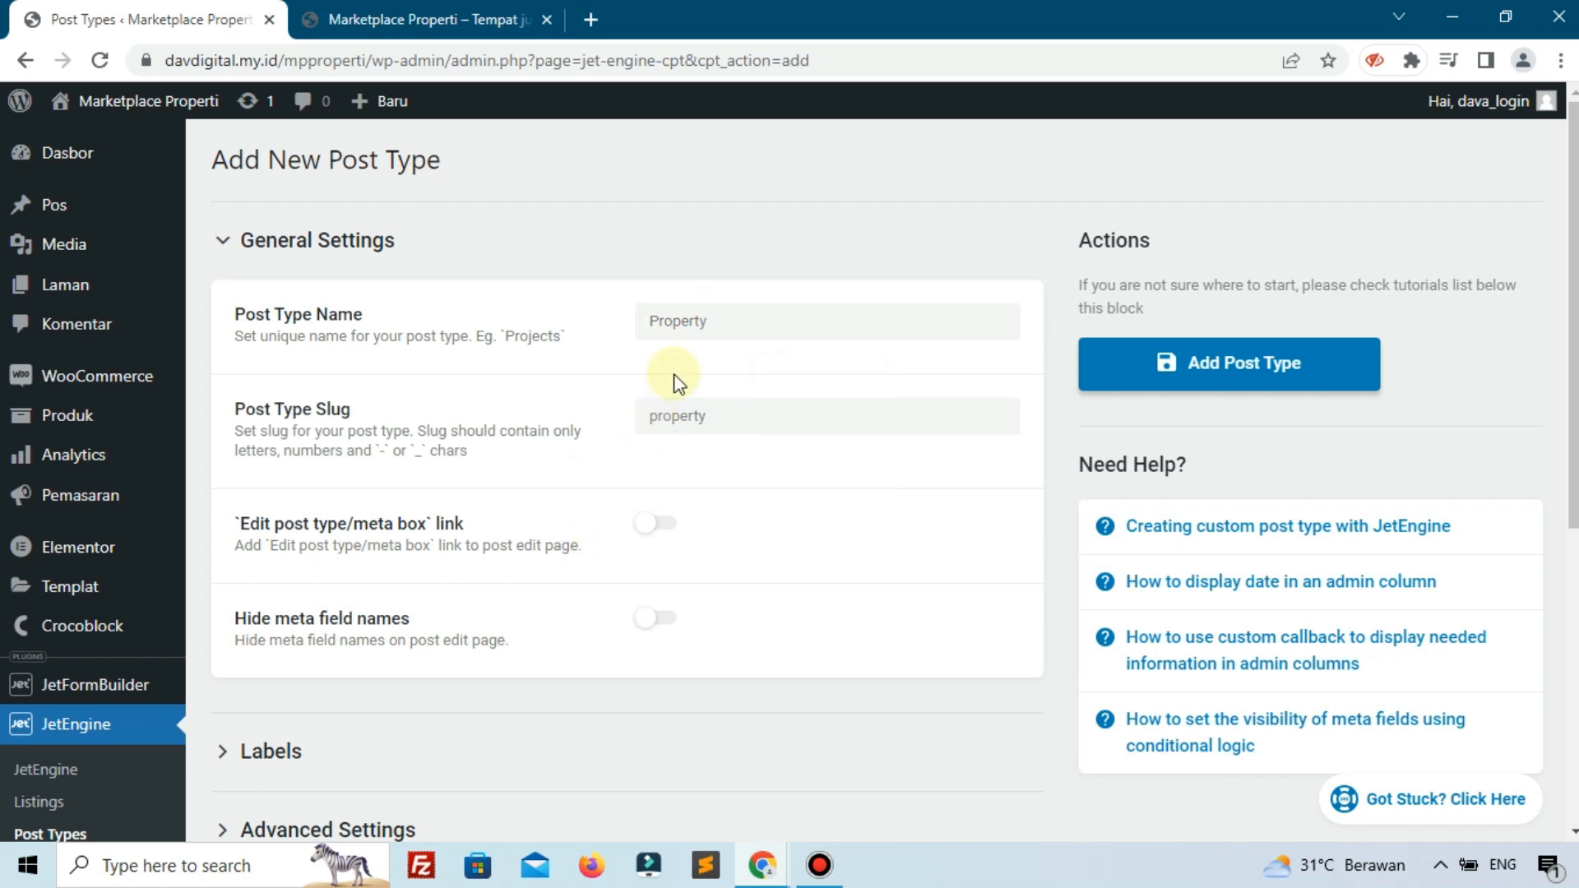
Expand the advanced settings of the Property post type and review the options down to Supports
{"action": "scroll", "coordinate": [668, 450], "scroll_direction": "down", "scroll_amount": 5}
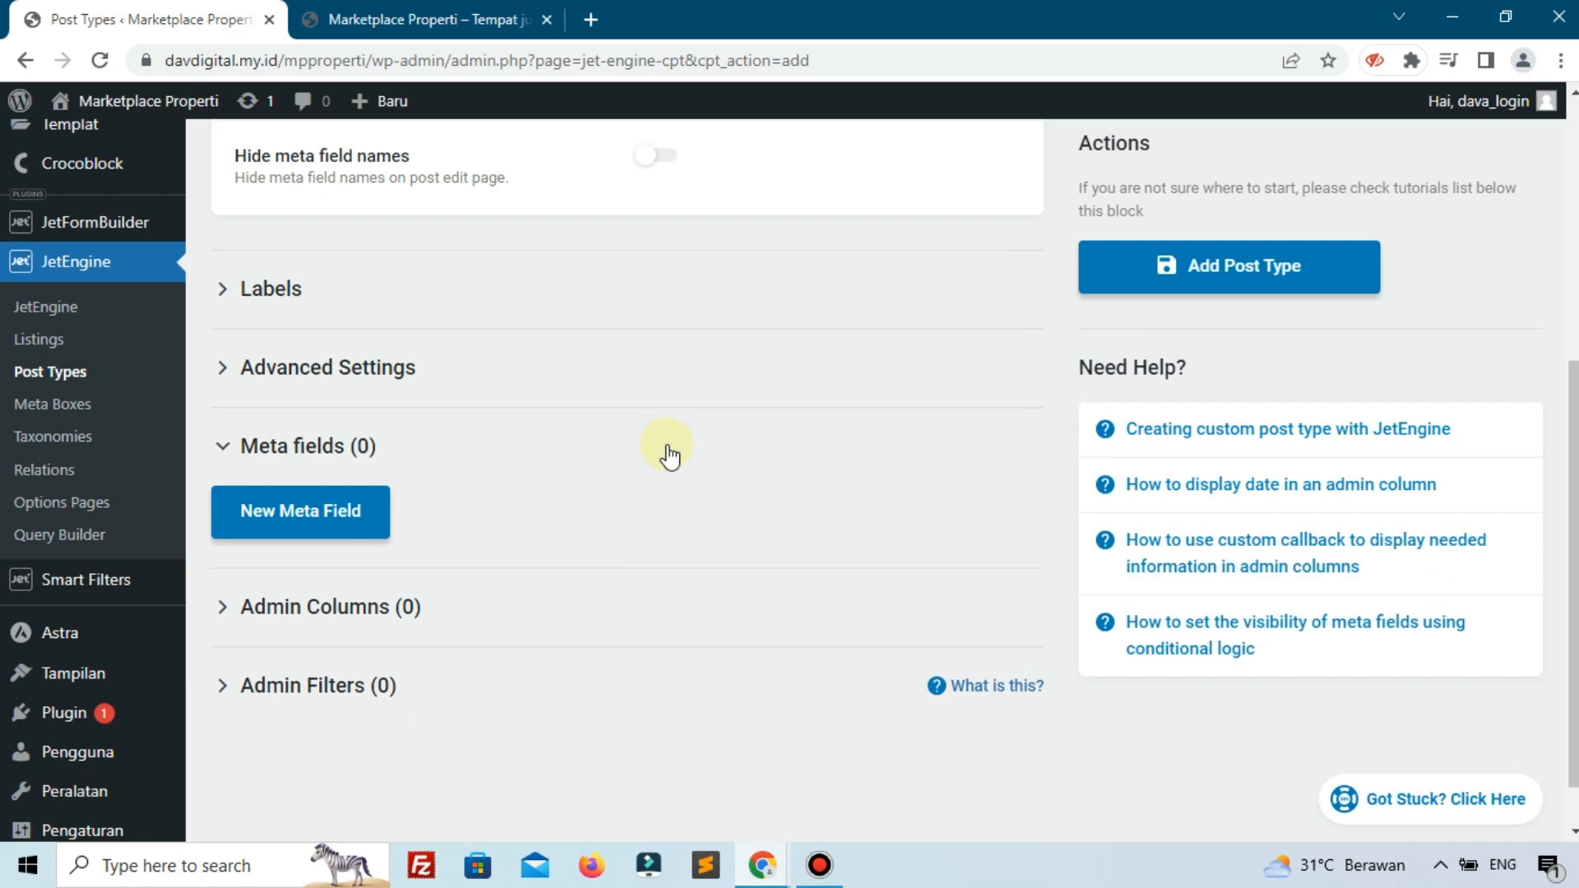
{"action": "left_click", "coordinate": [368, 367]}
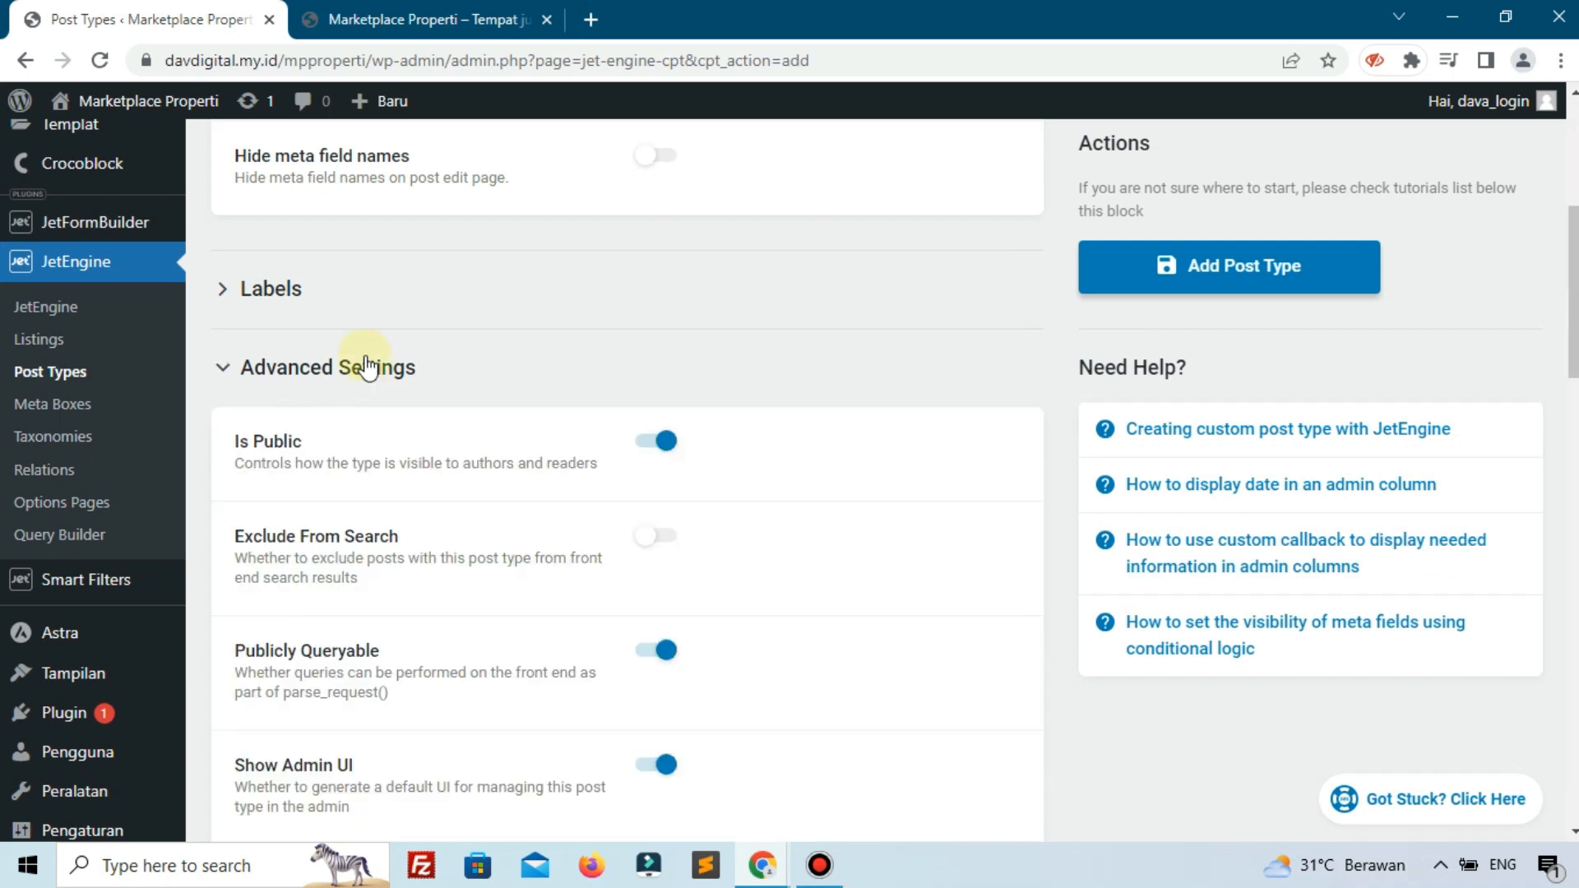
{"action": "scroll", "coordinate": [608, 461], "scroll_direction": "down", "scroll_amount": 15}
{"action": "scroll", "coordinate": [609, 460], "scroll_direction": "down", "scroll_amount": 4}
{"action": "scroll", "coordinate": [609, 461], "scroll_direction": "up", "scroll_amount": 5}
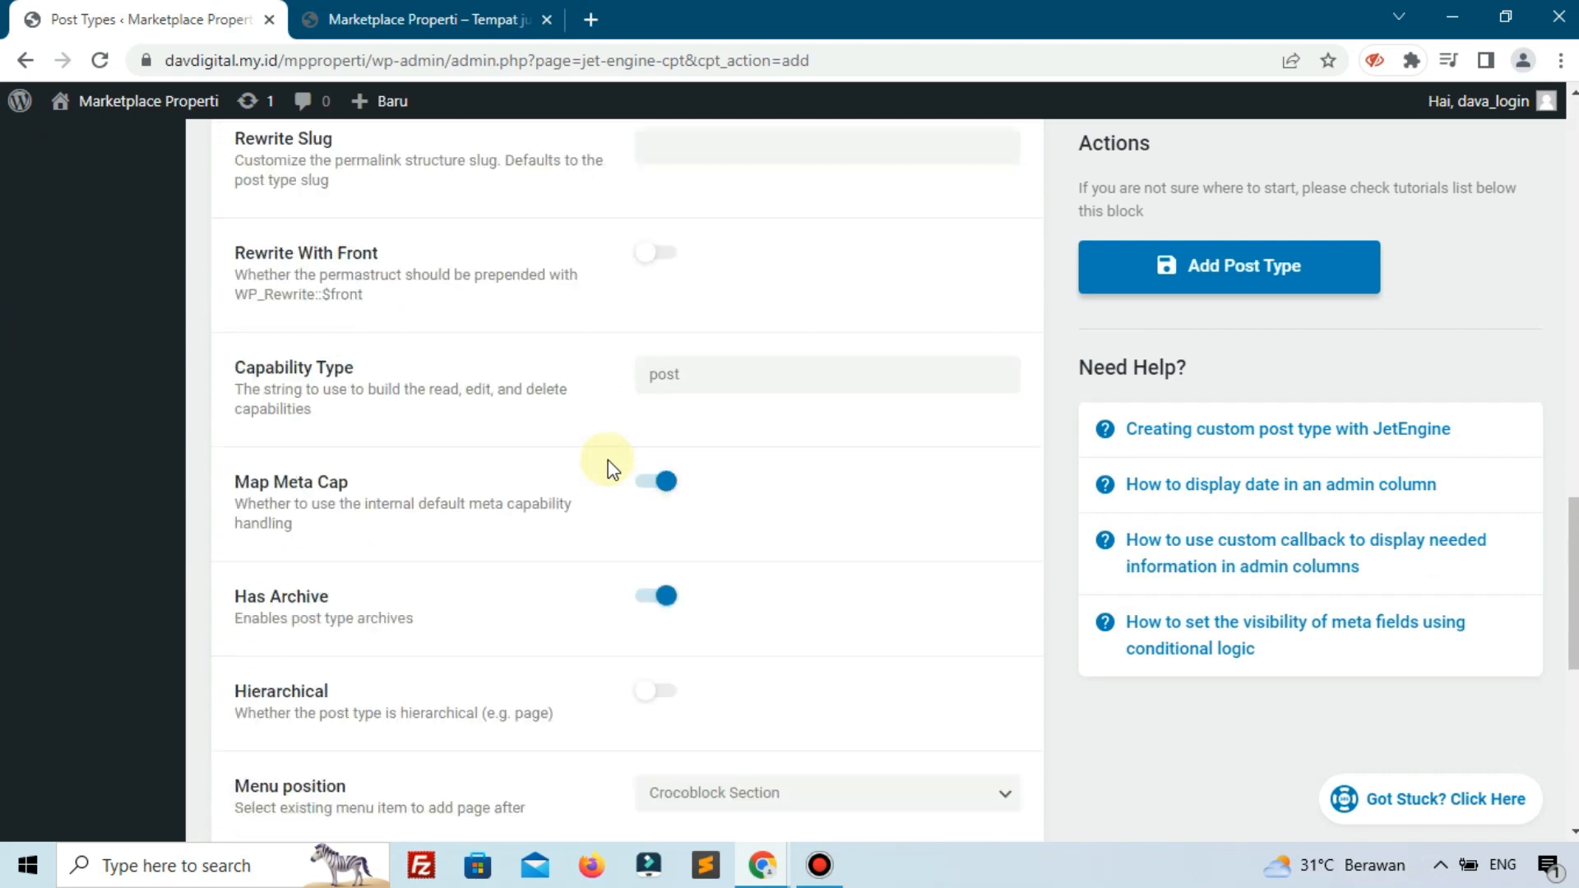
{"action": "scroll", "coordinate": [609, 460], "scroll_direction": "down", "scroll_amount": 5}
{"action": "scroll", "coordinate": [495, 564], "scroll_direction": "up", "scroll_amount": 5}
{"action": "scroll", "coordinate": [495, 564], "scroll_direction": "down", "scroll_amount": 7}
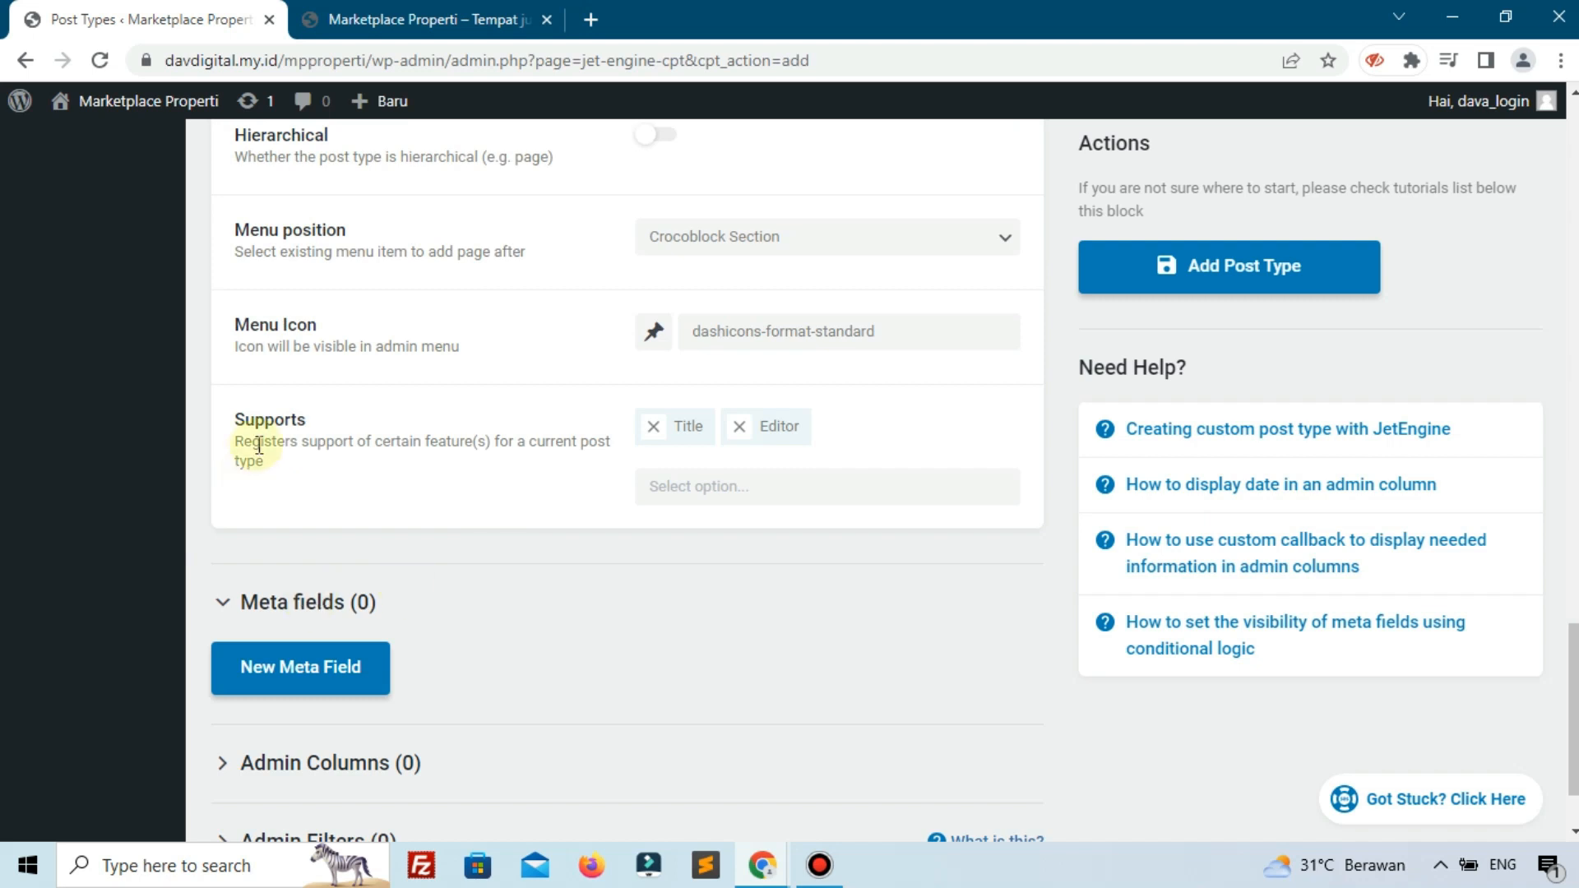
{"action": "left_click", "coordinate": [693, 477]}
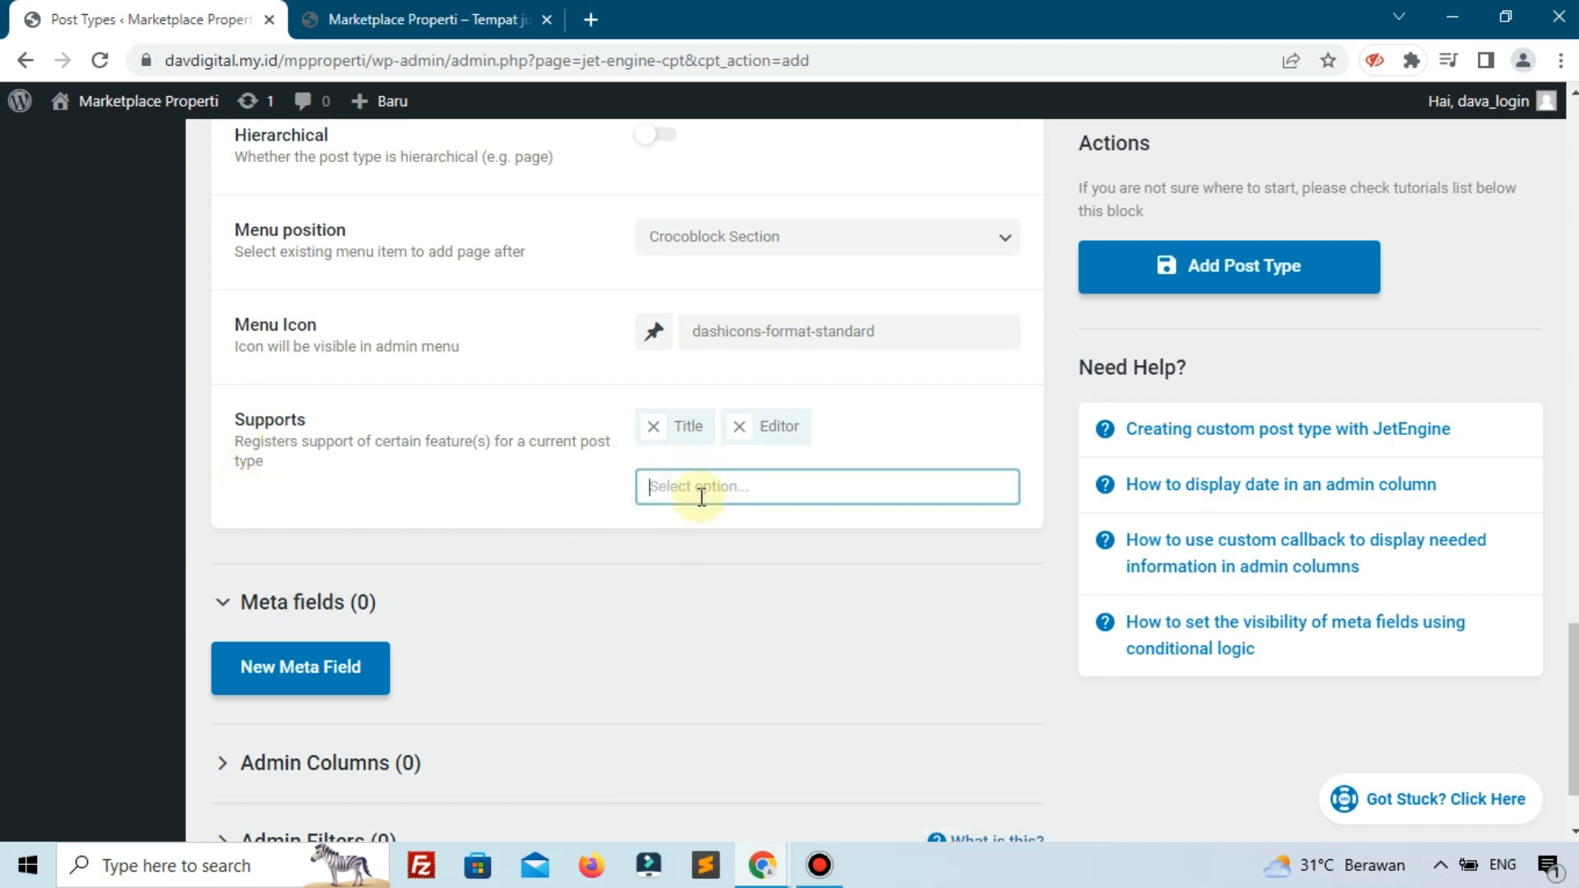
{"action": "type", "text": "fe"}
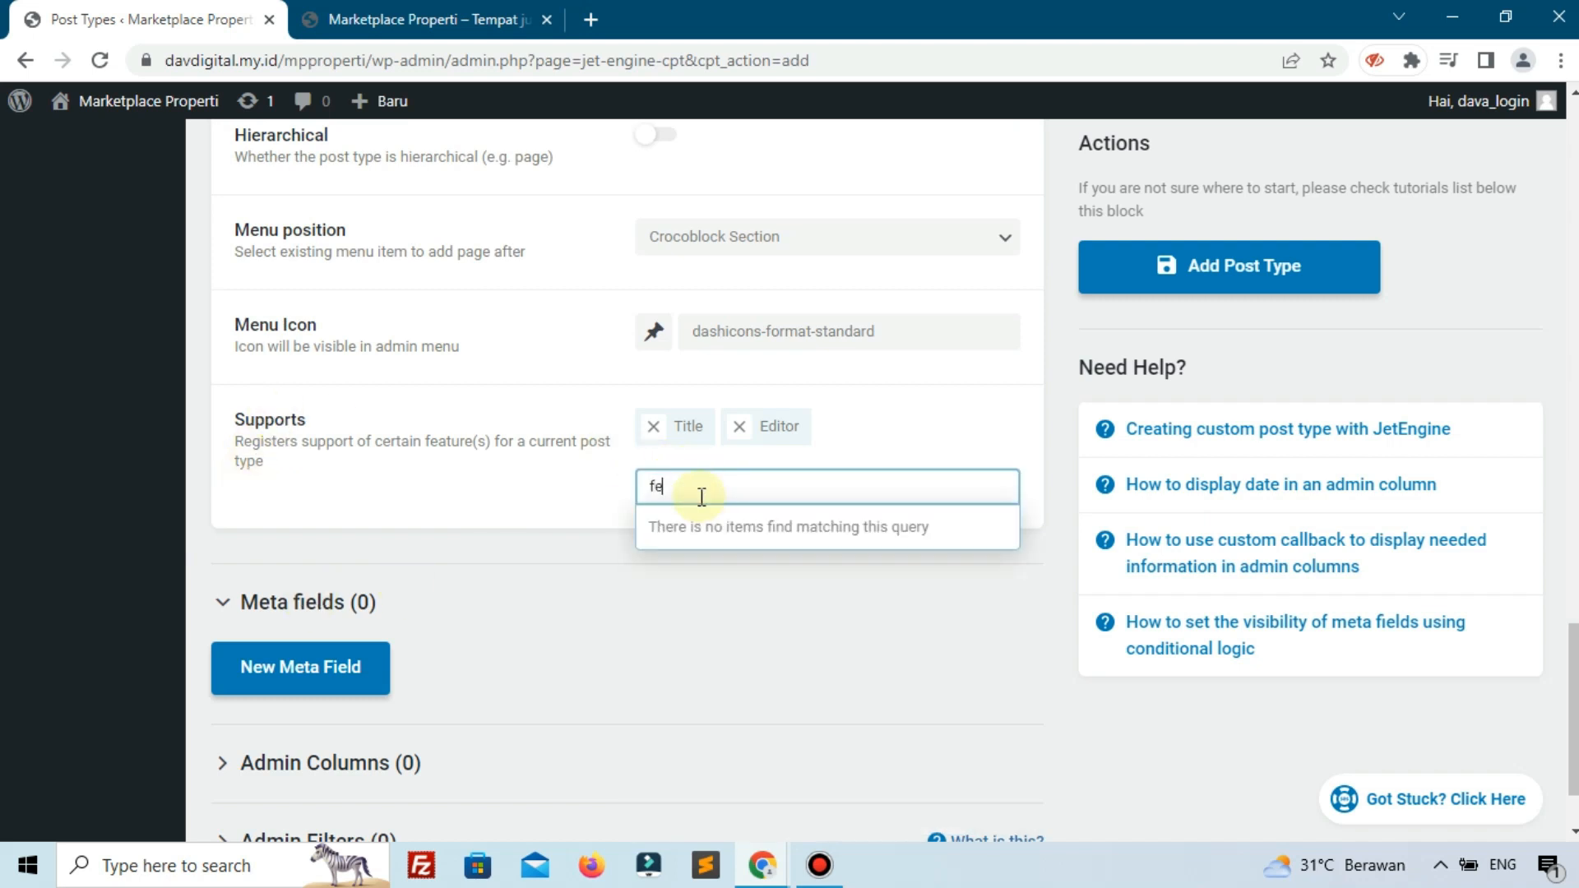
{"action": "key", "text": "BackSpace"}
{"action": "key", "text": "BackSpace"}
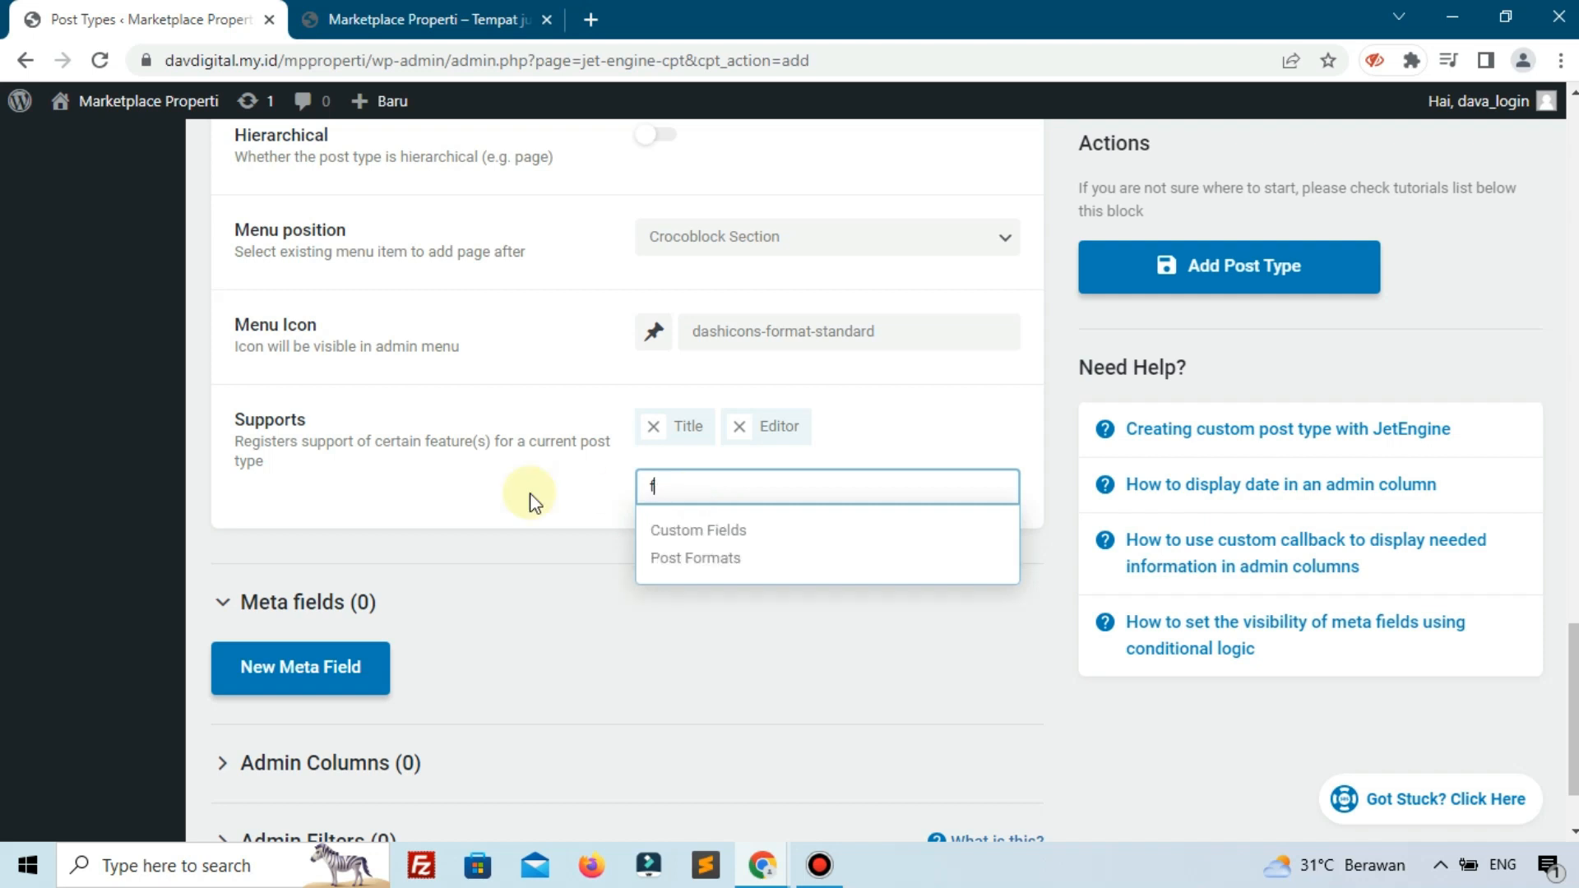
{"action": "left_click", "coordinate": [504, 510]}
Add Thumbnail (Featured Image) to the post type's supported features and set its menu icon to dashicons-menu
{"action": "left_click", "coordinate": [685, 489]}
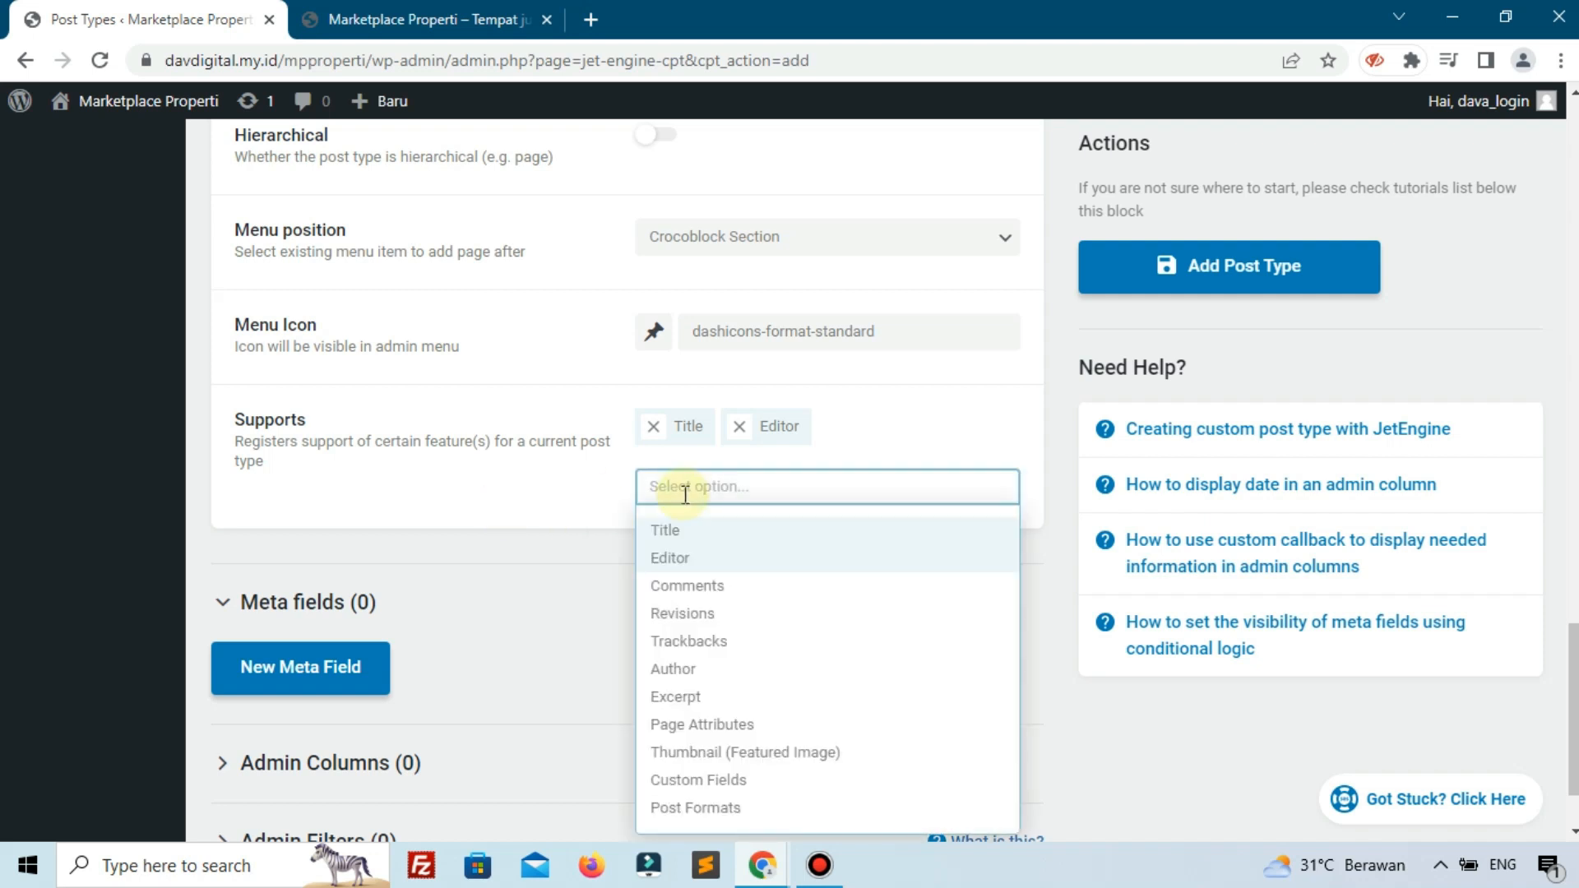
{"action": "left_click", "coordinate": [768, 750]}
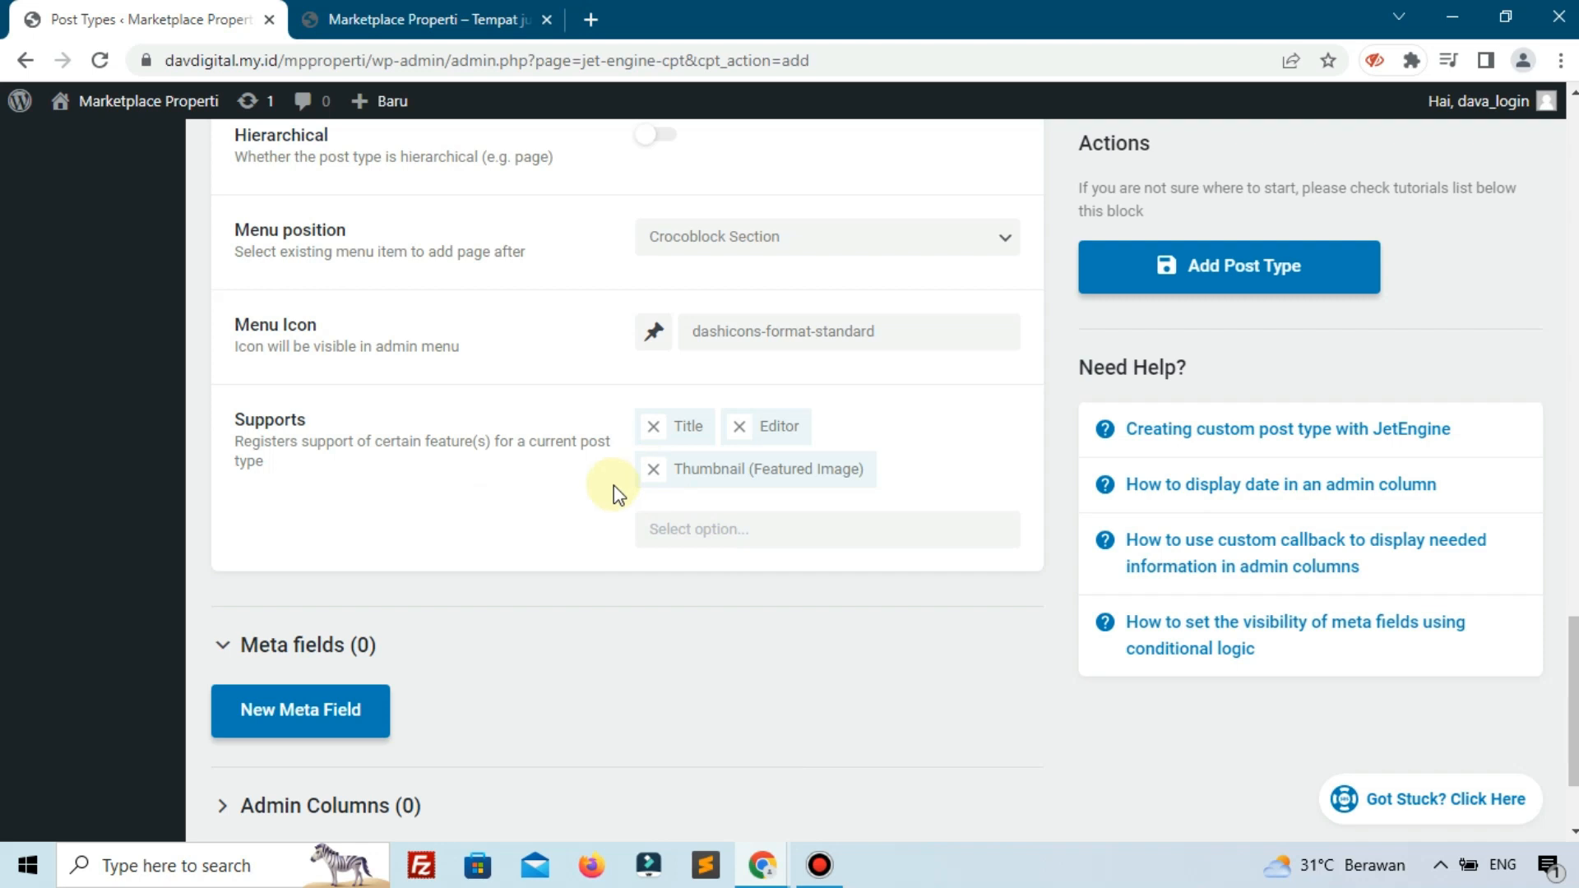
{"action": "left_click", "coordinate": [707, 341]}
{"action": "left_click", "coordinate": [687, 455]}
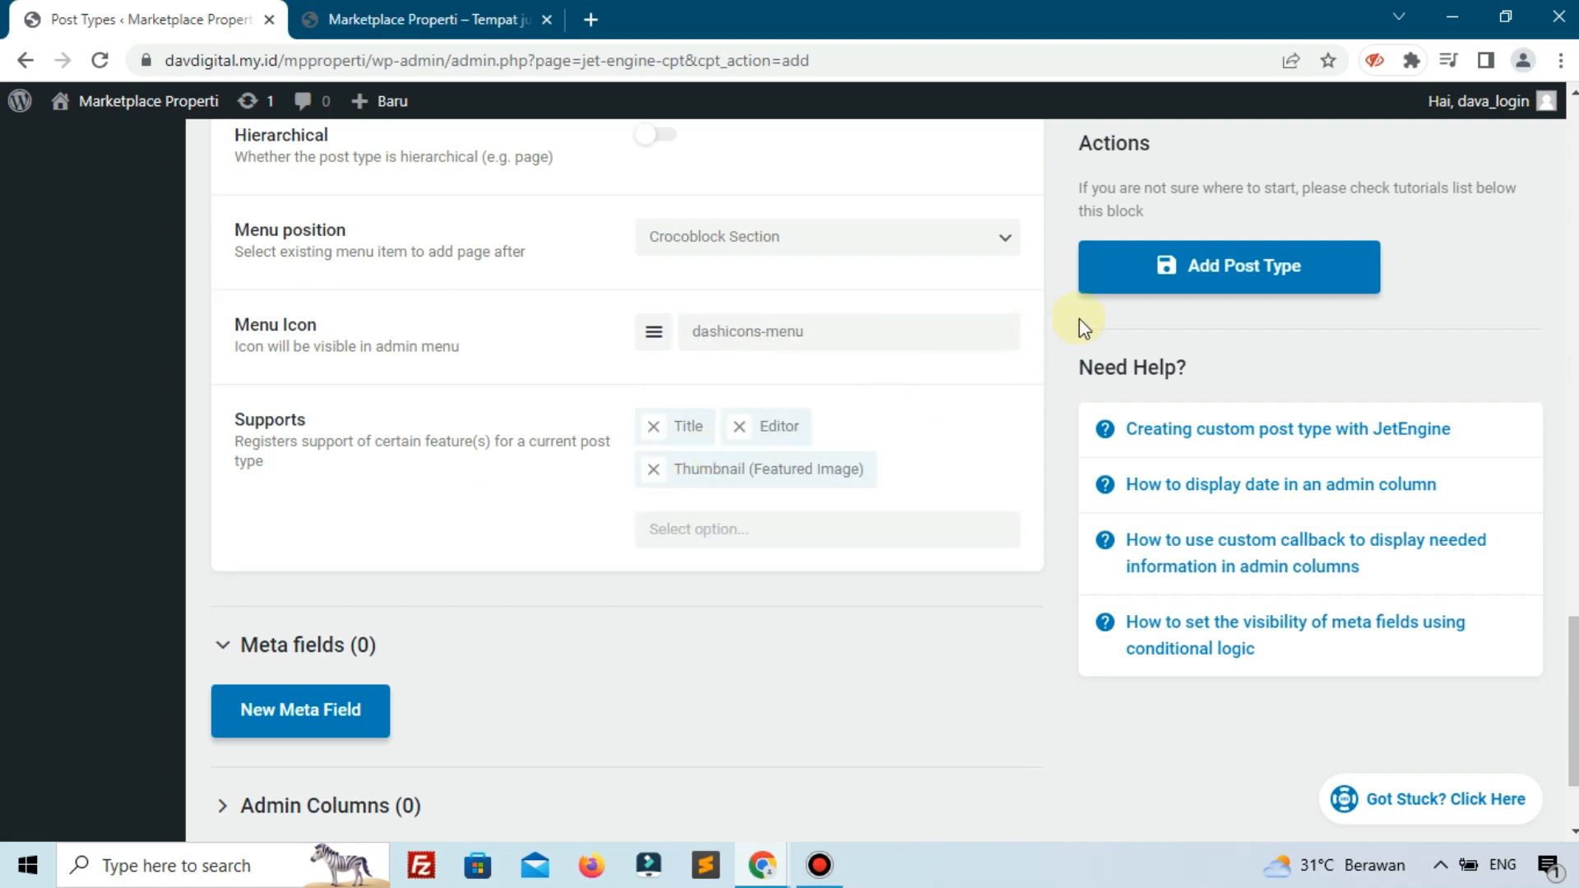
Save the new Property post type and check its entry in the admin menu
{"action": "left_click", "coordinate": [1168, 254]}
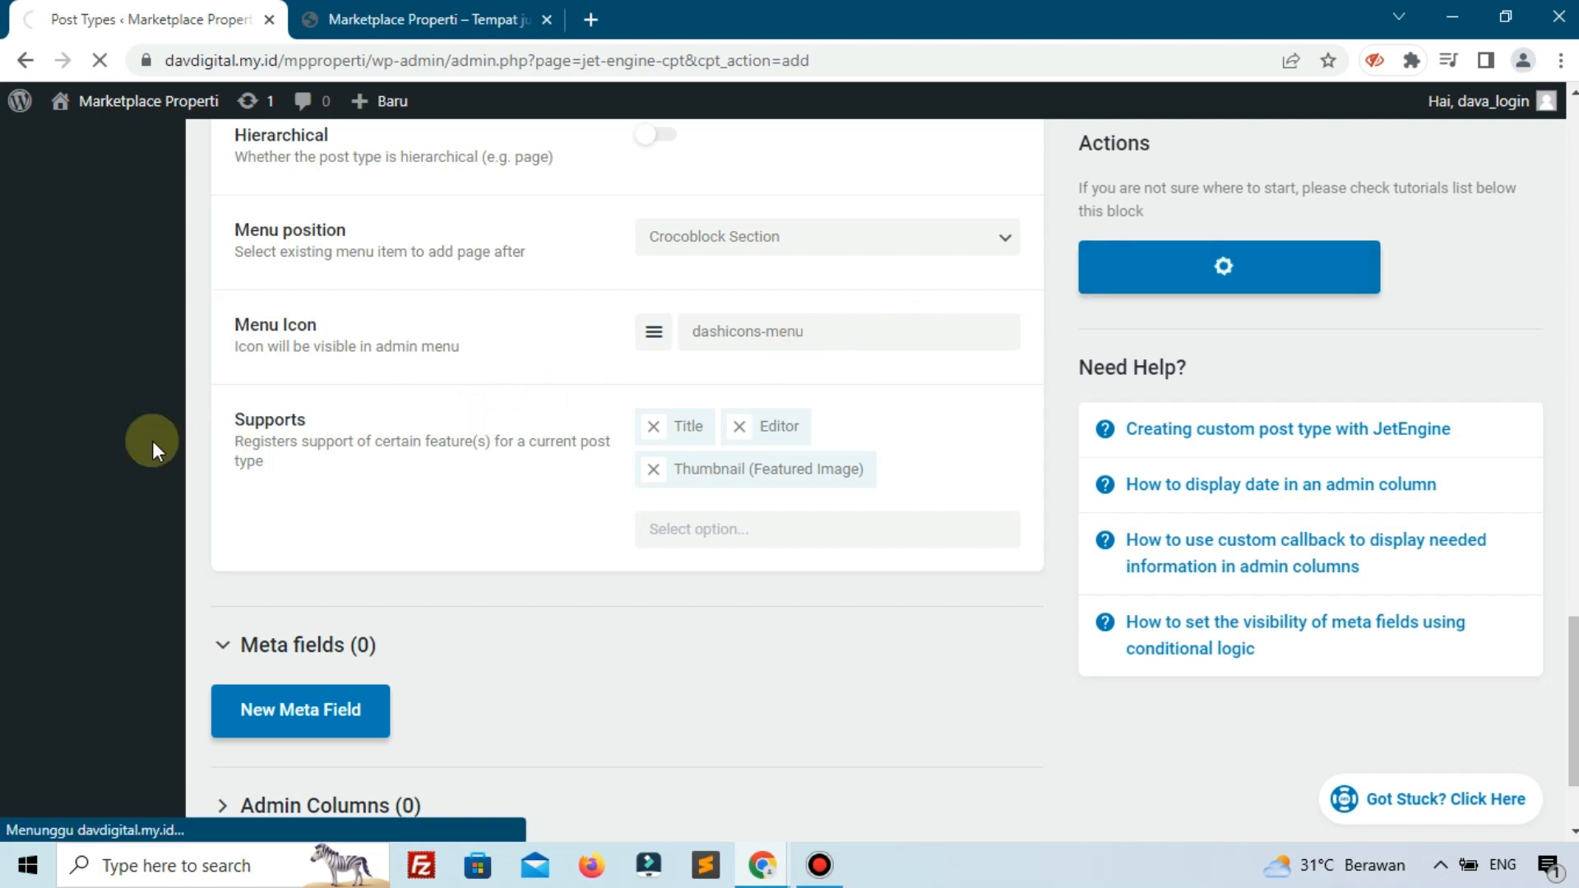
{"action": "scroll", "coordinate": [47, 423], "scroll_direction": "up", "scroll_amount": 15}
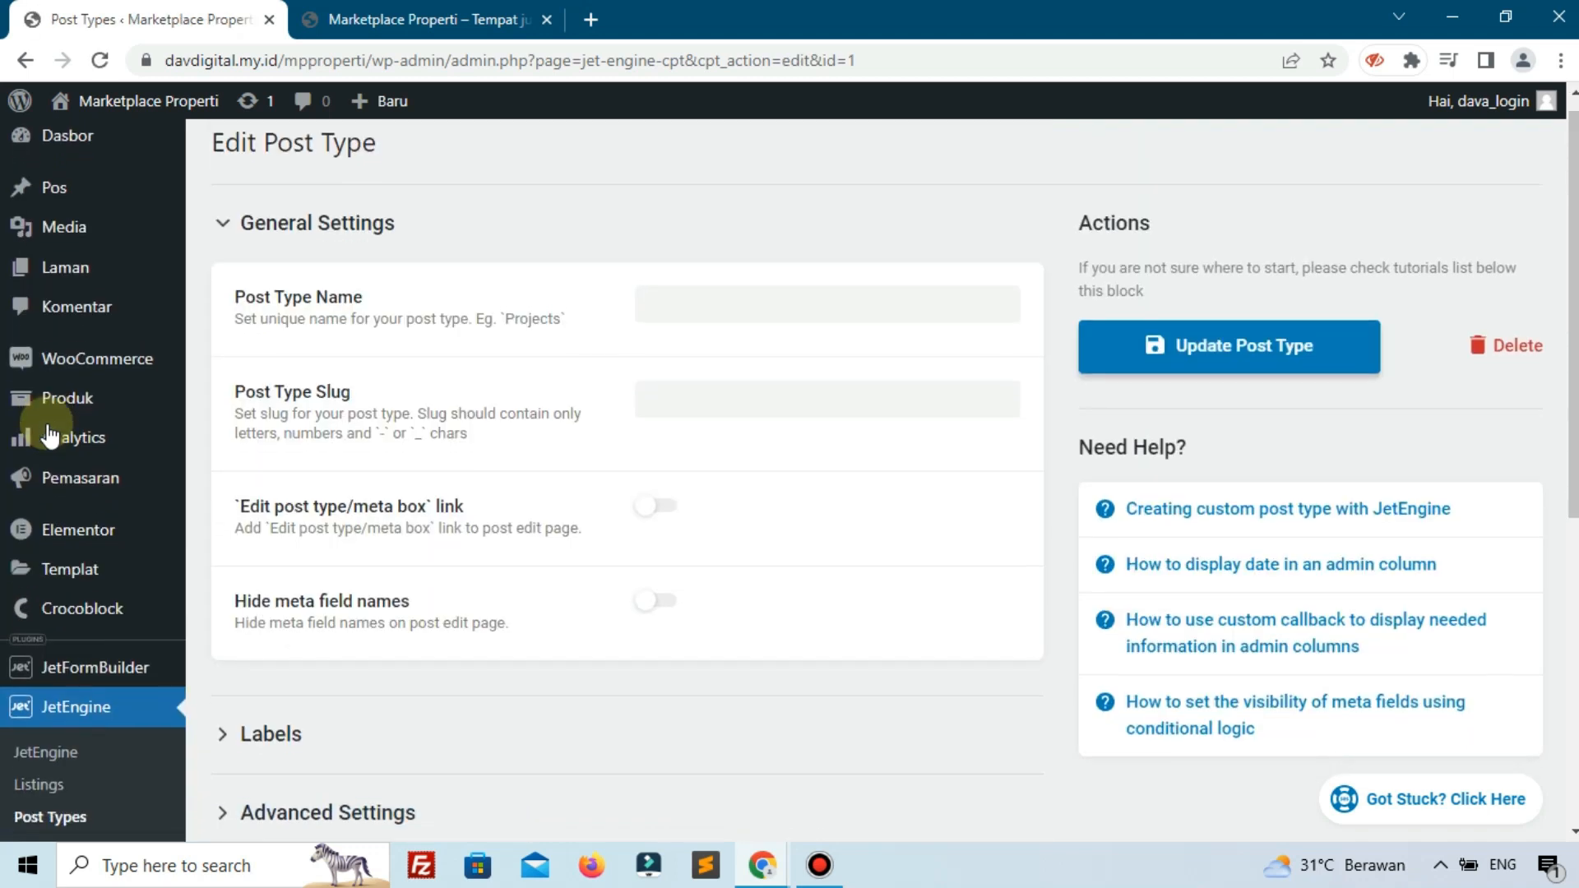
{"action": "scroll", "coordinate": [46, 436], "scroll_direction": "down", "scroll_amount": 7}
{"action": "mouse_move", "coordinate": [61, 527]}
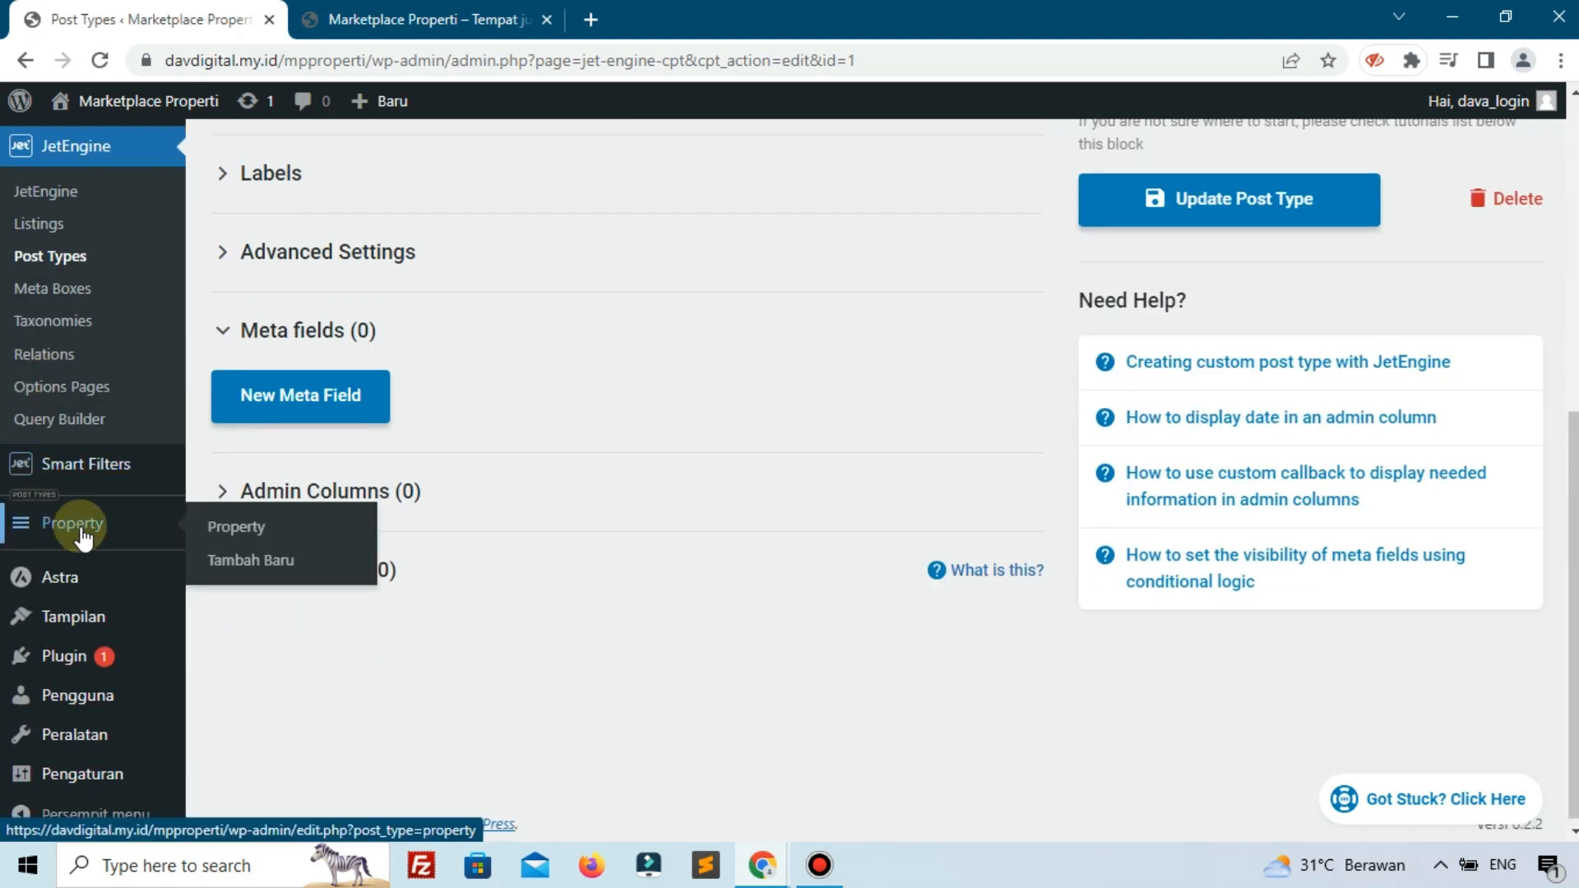
Add a first meta field labelled Harga to the Property post type and let its name/ID fill in from the label
{"action": "left_click", "coordinate": [337, 404]}
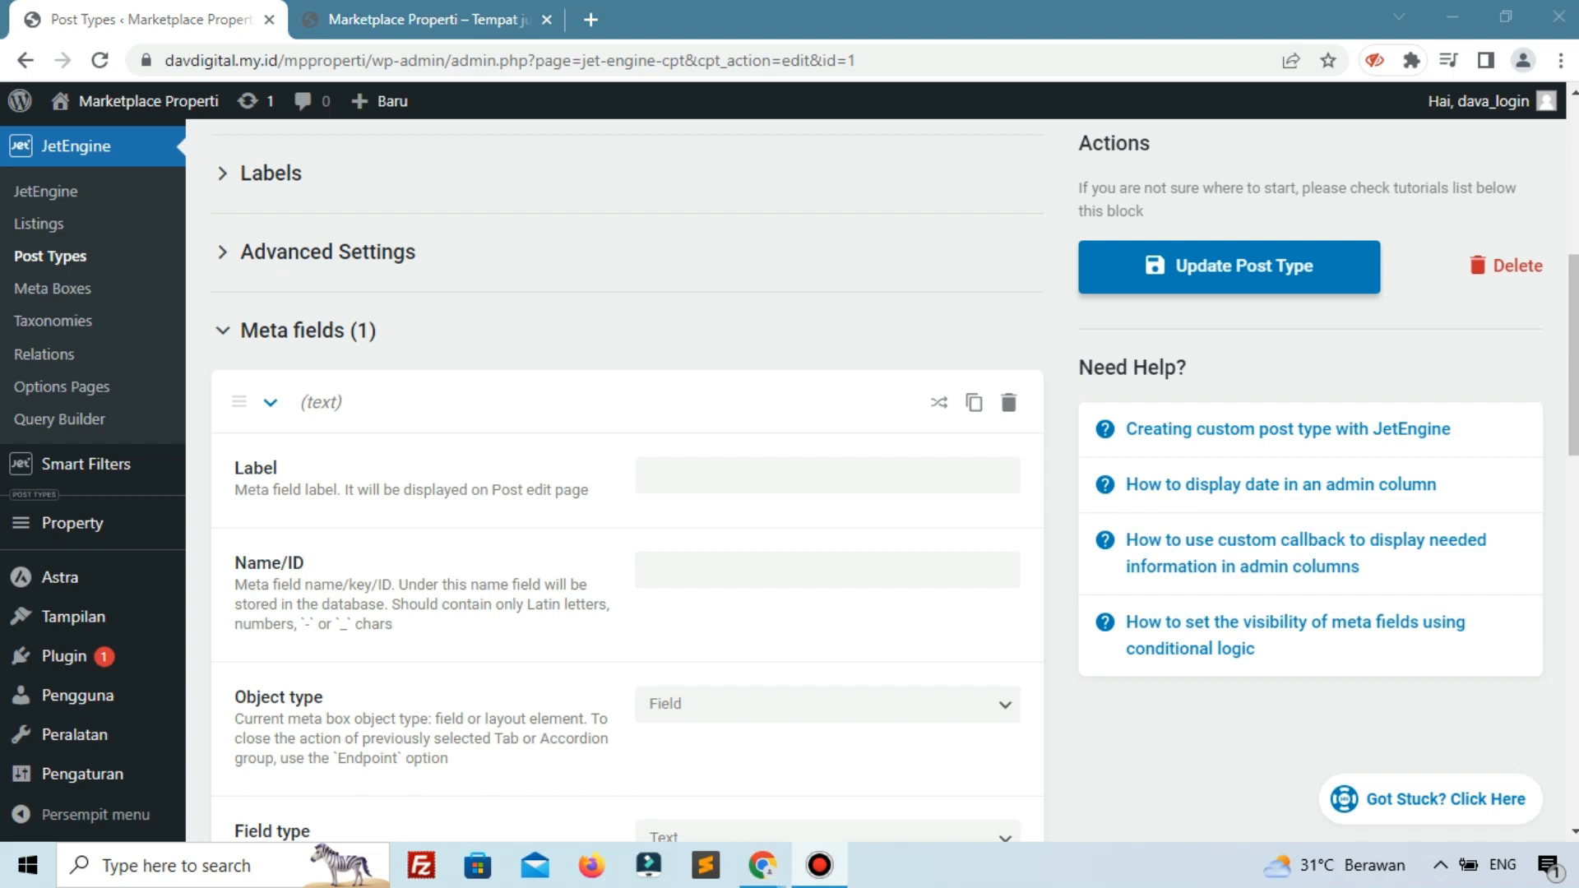
{"action": "left_click", "coordinate": [707, 454]}
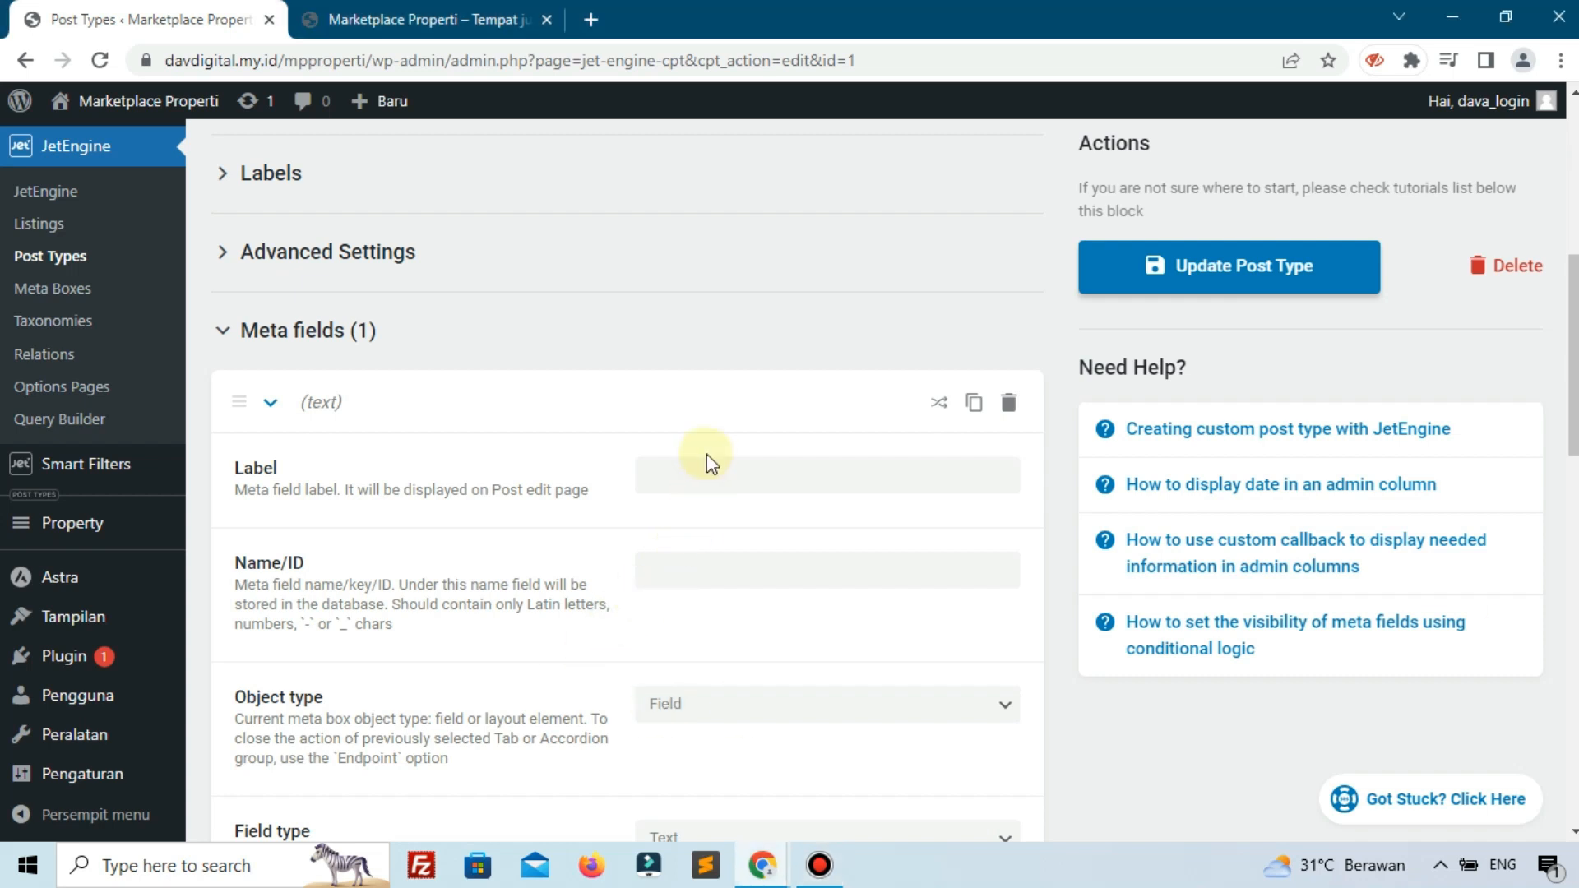
{"action": "left_click", "coordinate": [719, 472]}
{"action": "type", "text": "Harga"}
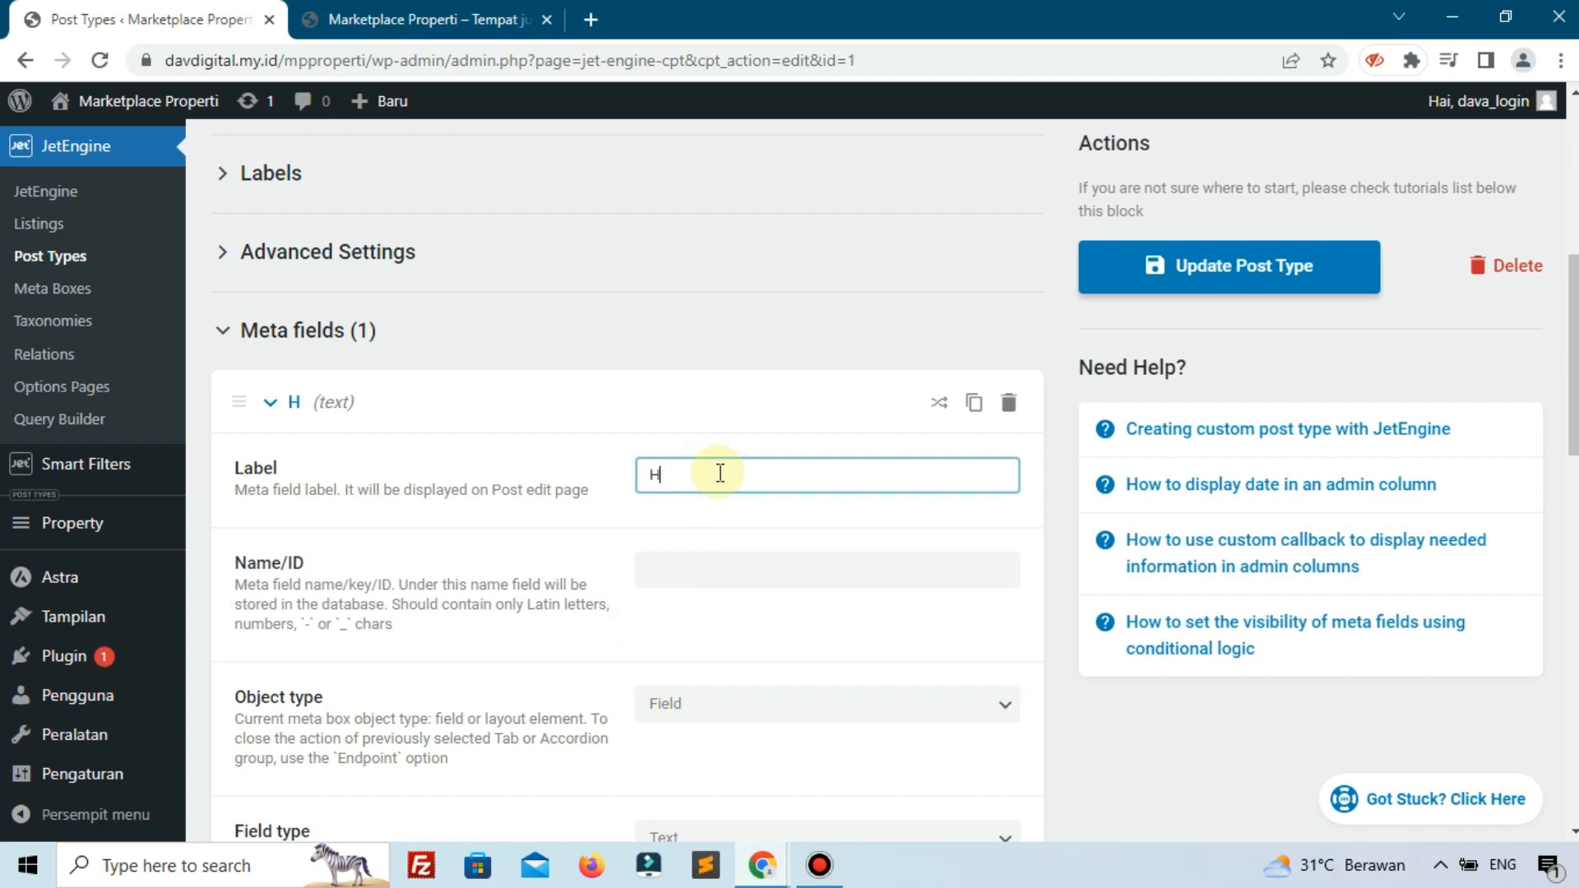
{"action": "left_click", "coordinate": [642, 521]}
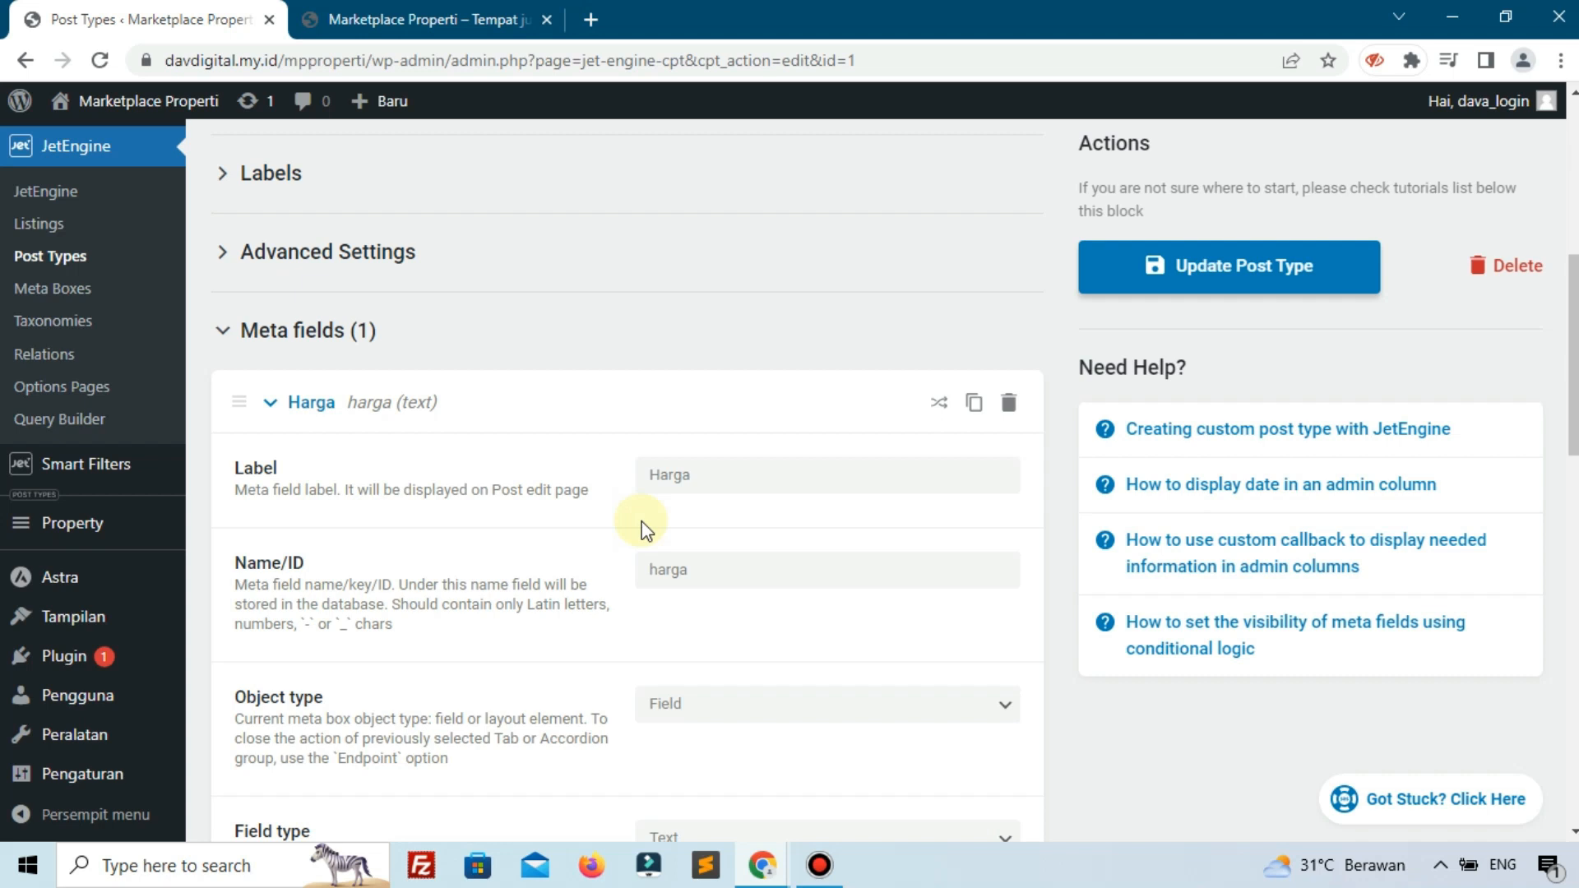
Change the Harga field's type to Number, look over its remaining options and collapse the field
{"action": "scroll", "coordinate": [645, 530], "scroll_direction": "down", "scroll_amount": 3}
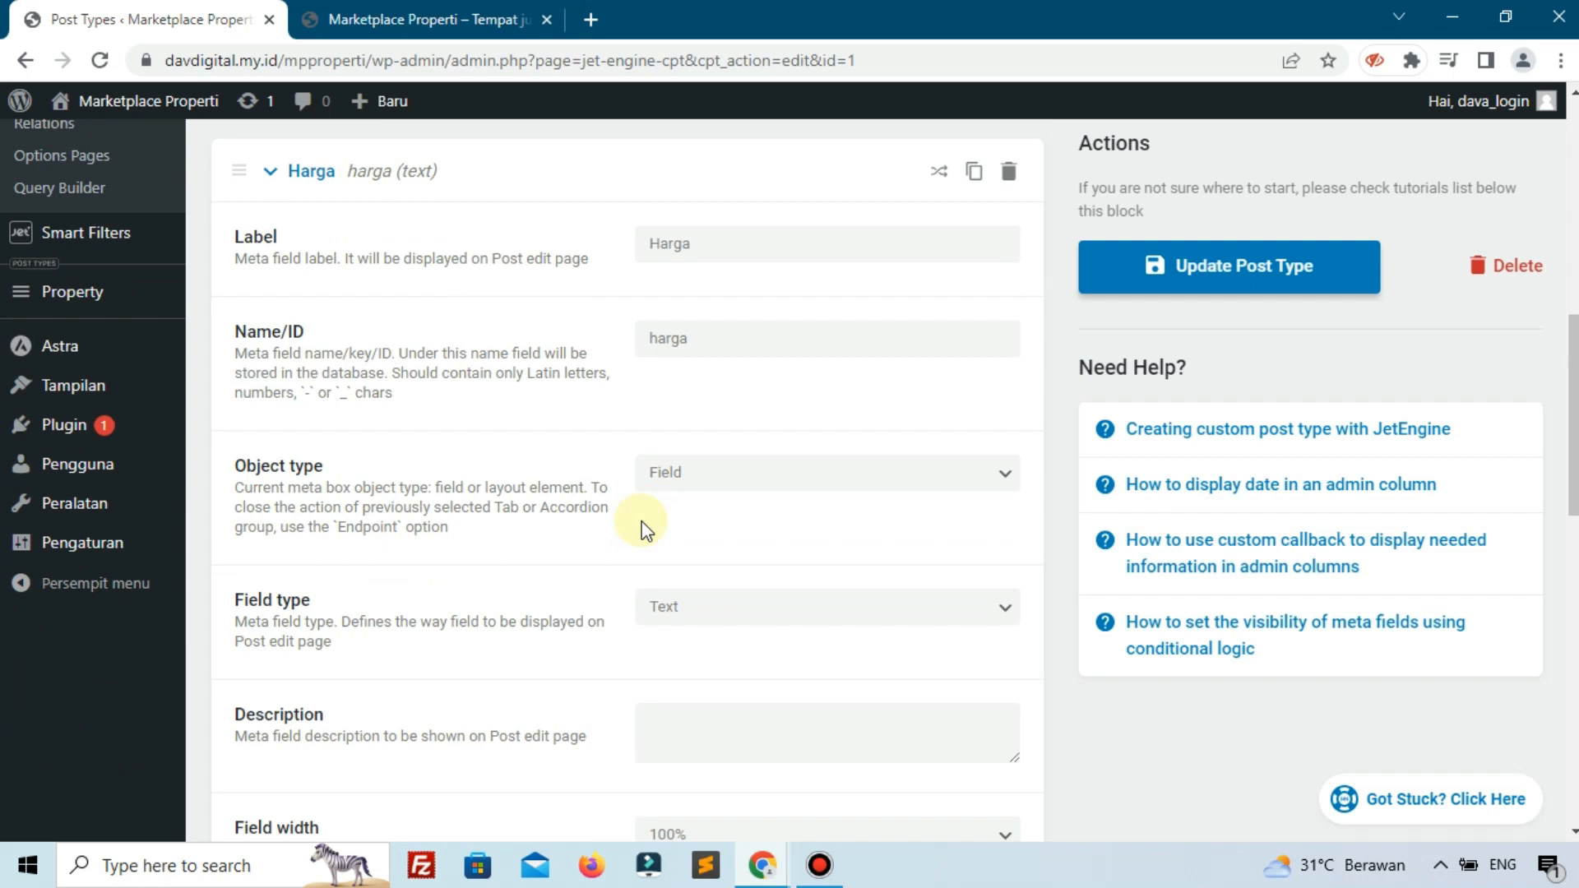
{"action": "scroll", "coordinate": [639, 521], "scroll_direction": "up", "scroll_amount": 1}
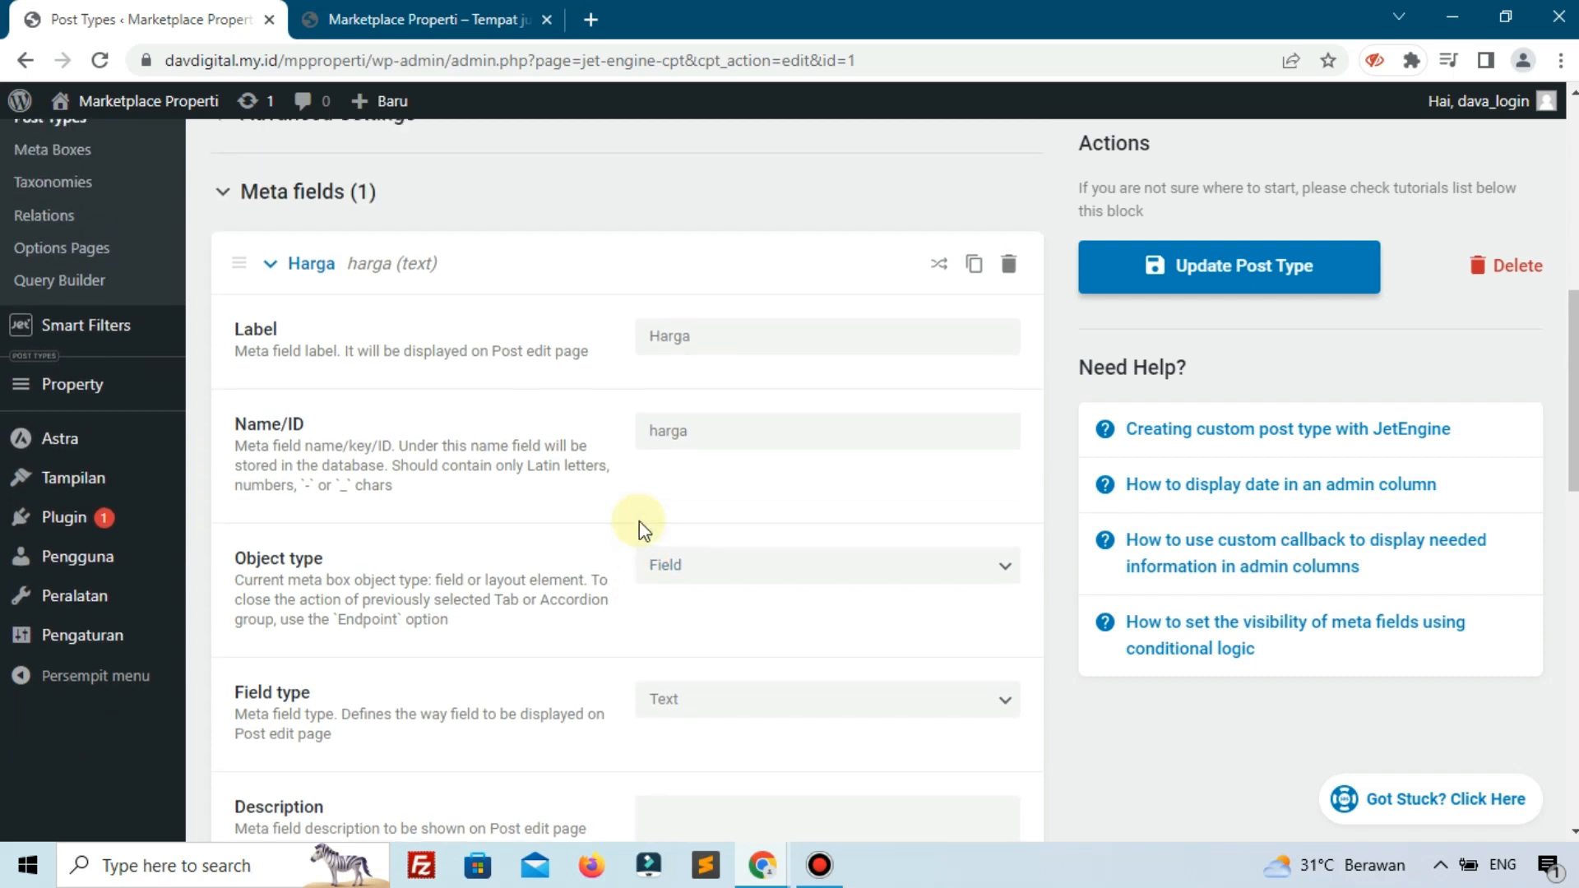
{"action": "scroll", "coordinate": [628, 520], "scroll_direction": "down", "scroll_amount": 2}
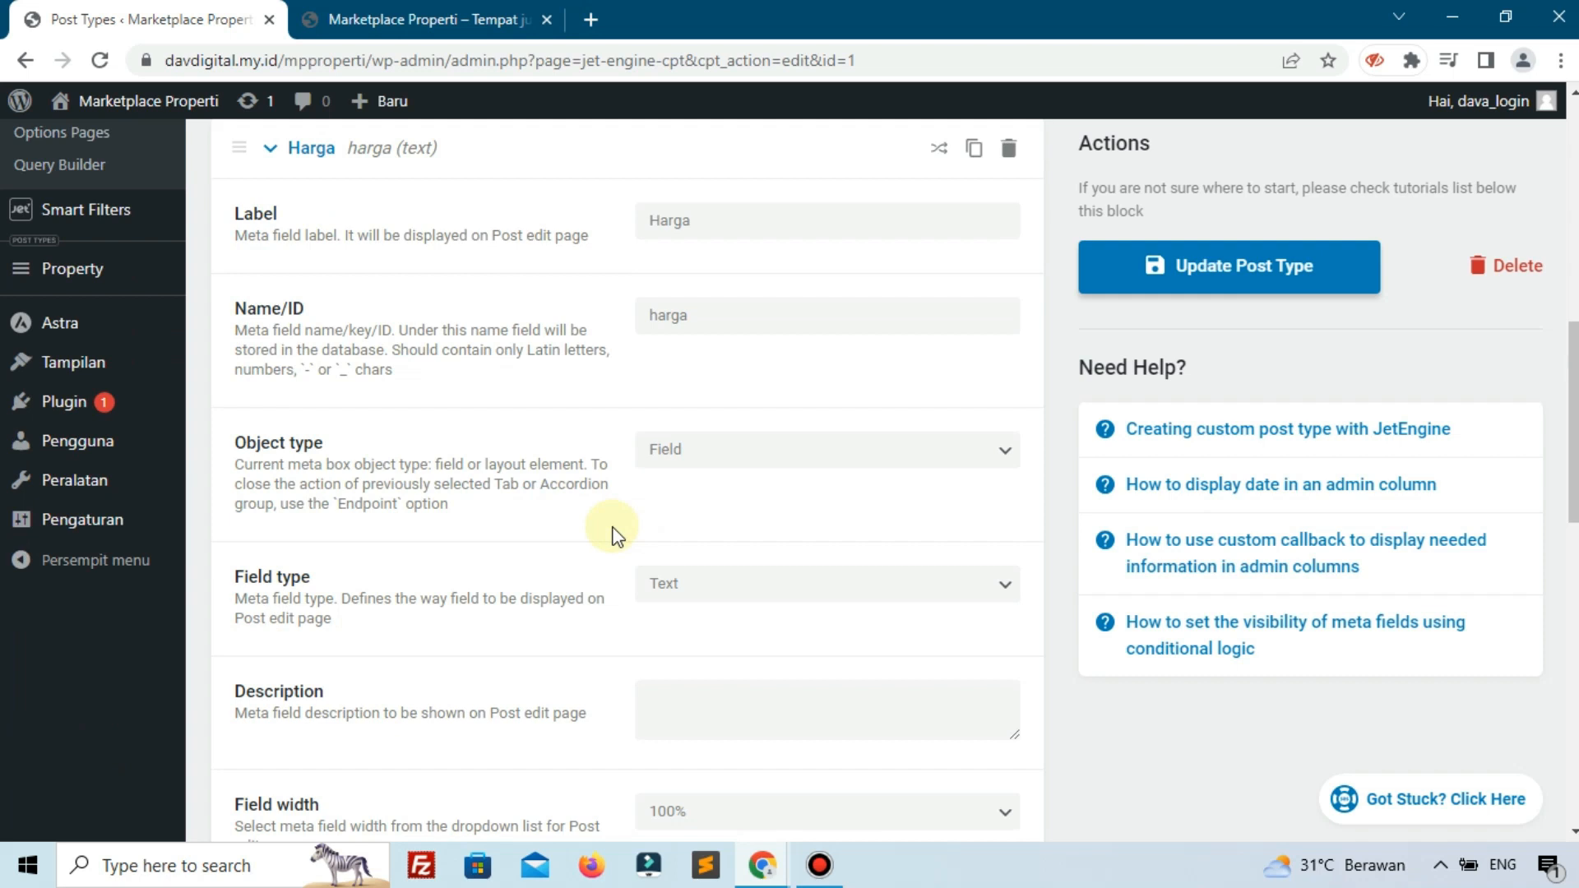
{"action": "scroll", "coordinate": [345, 494], "scroll_direction": "down", "scroll_amount": 1}
{"action": "left_click", "coordinate": [740, 357]}
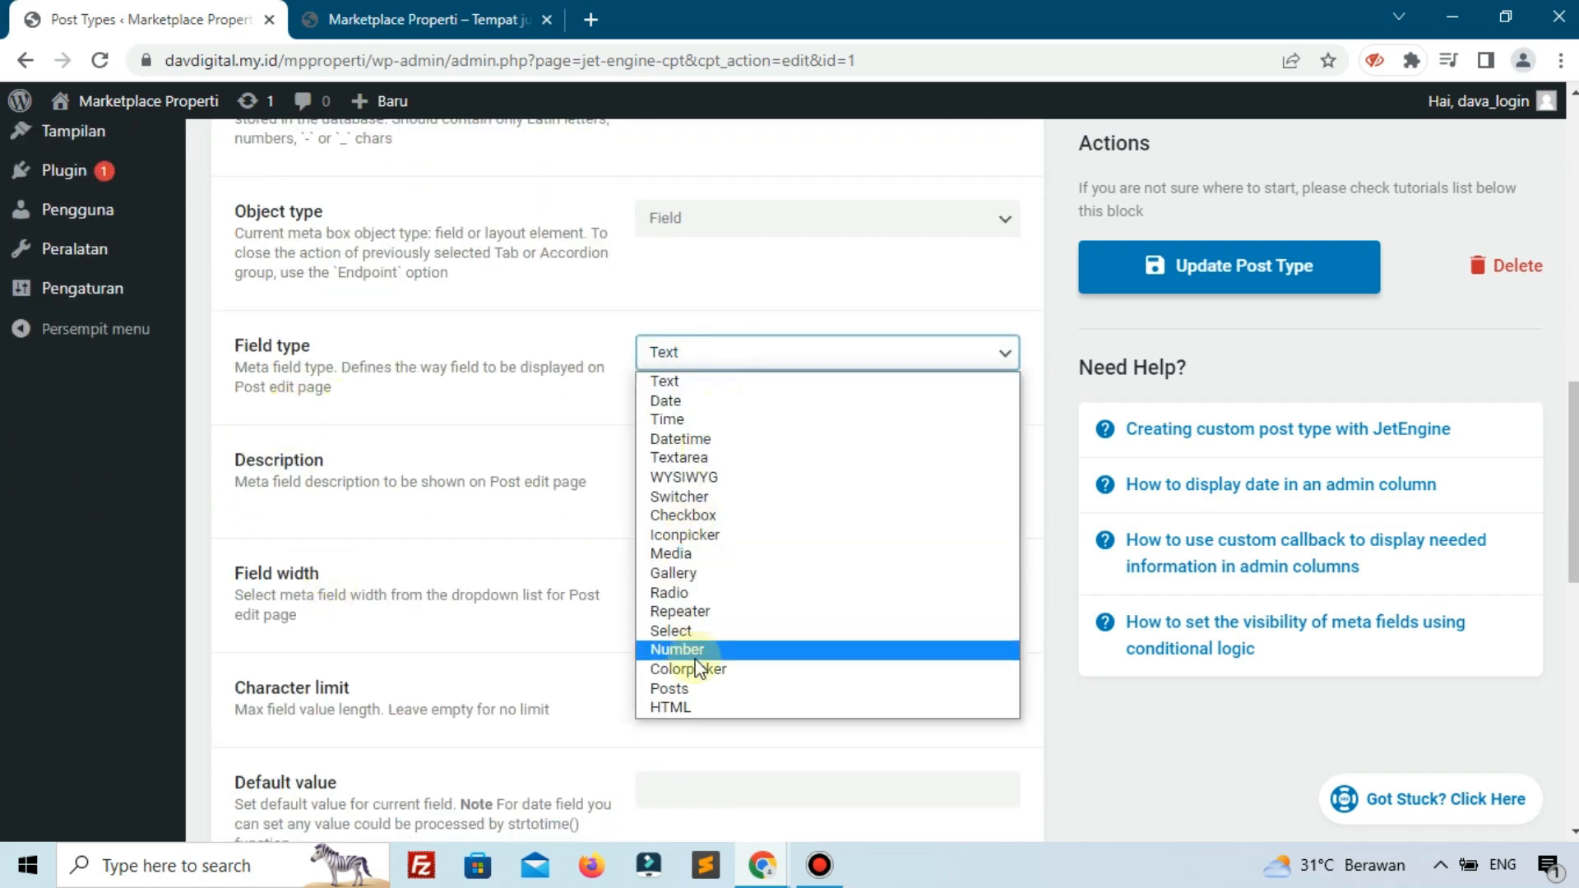
{"action": "left_click", "coordinate": [696, 653]}
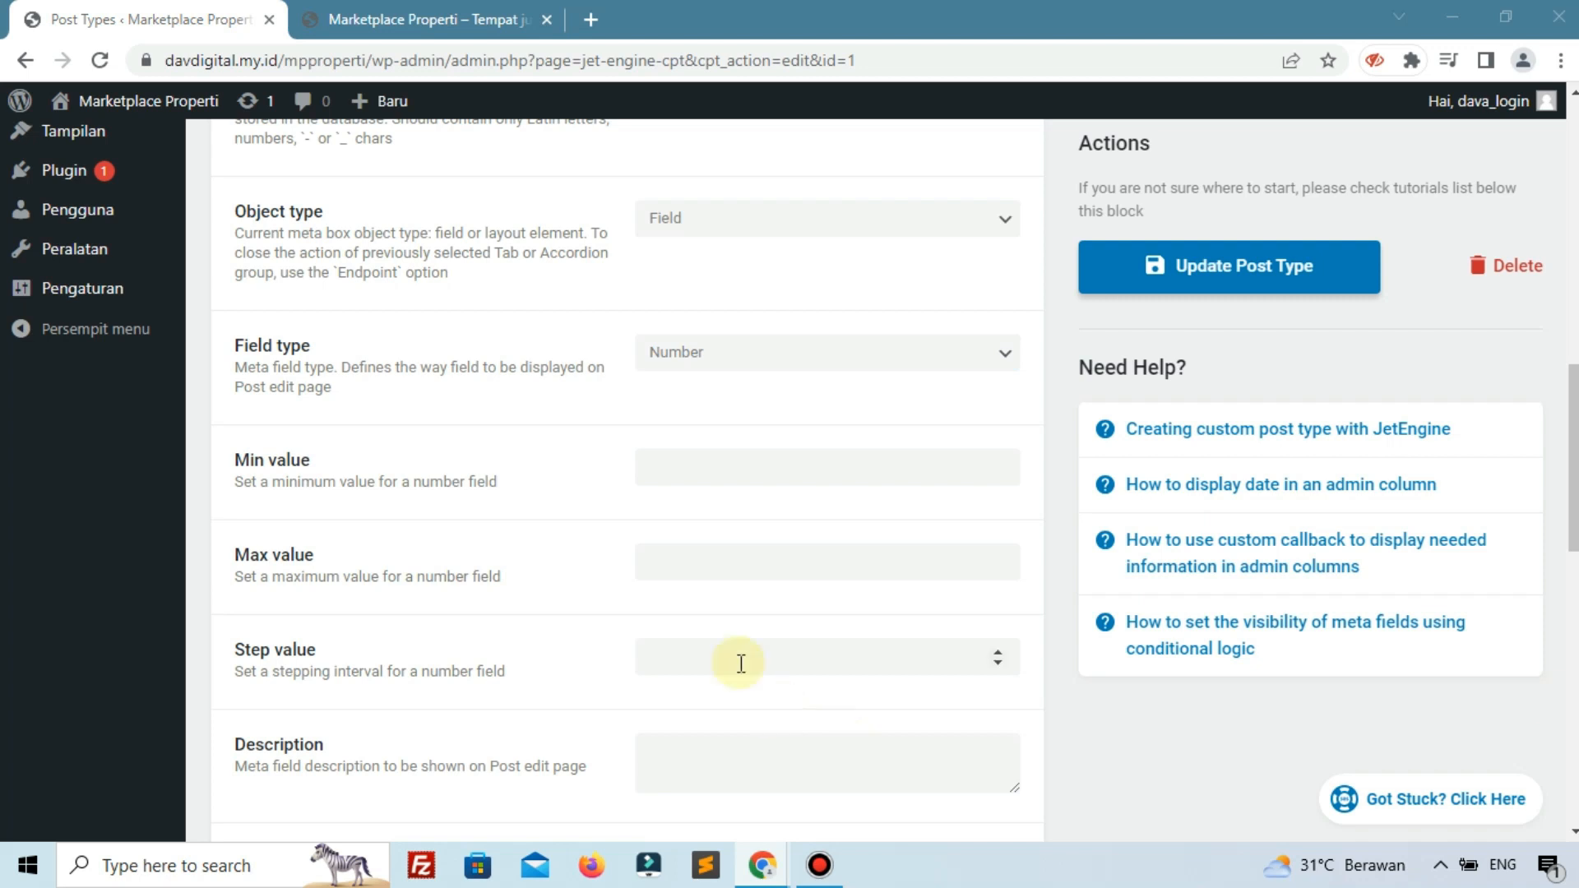
{"action": "scroll", "coordinate": [715, 652], "scroll_direction": "down", "scroll_amount": 4}
{"action": "scroll", "coordinate": [717, 652], "scroll_direction": "down", "scroll_amount": 5}
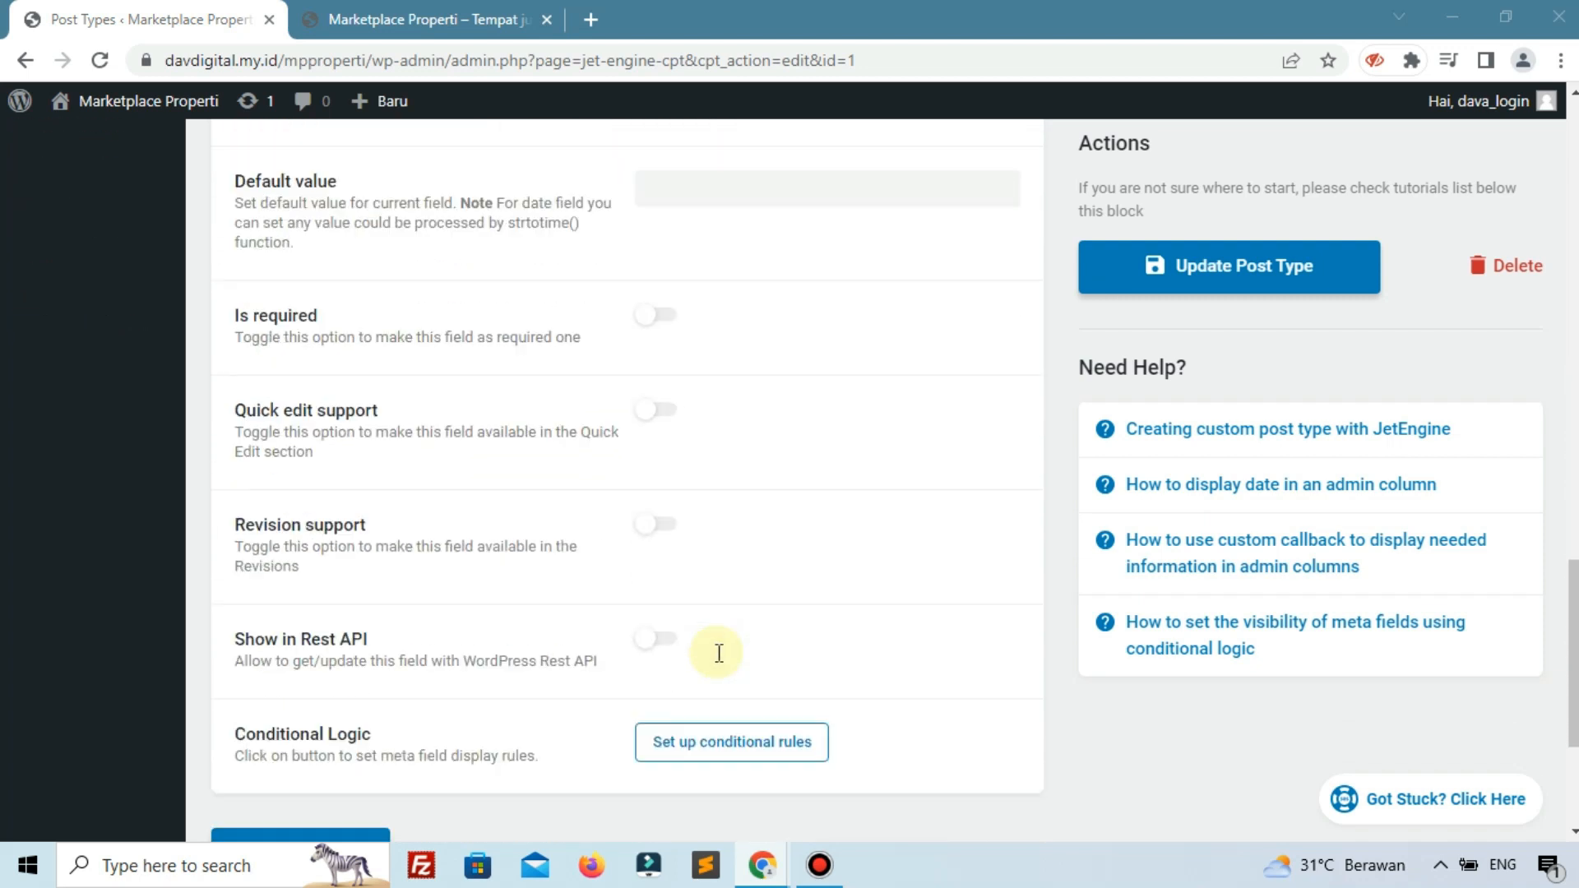
{"action": "scroll", "coordinate": [715, 652], "scroll_direction": "up", "scroll_amount": 18}
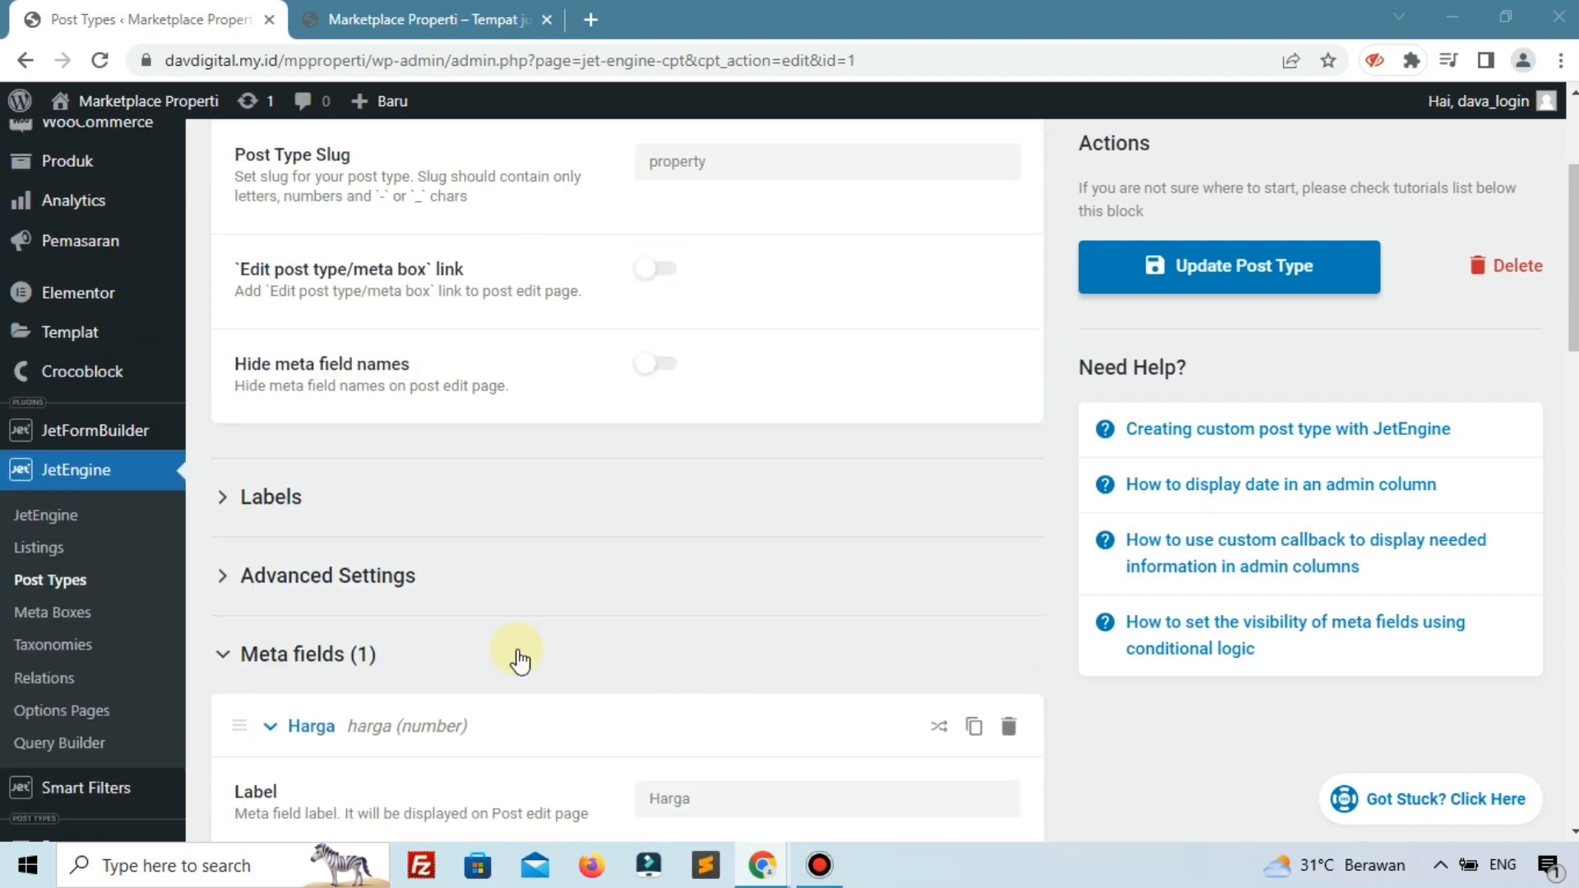
{"action": "left_click", "coordinate": [265, 724]}
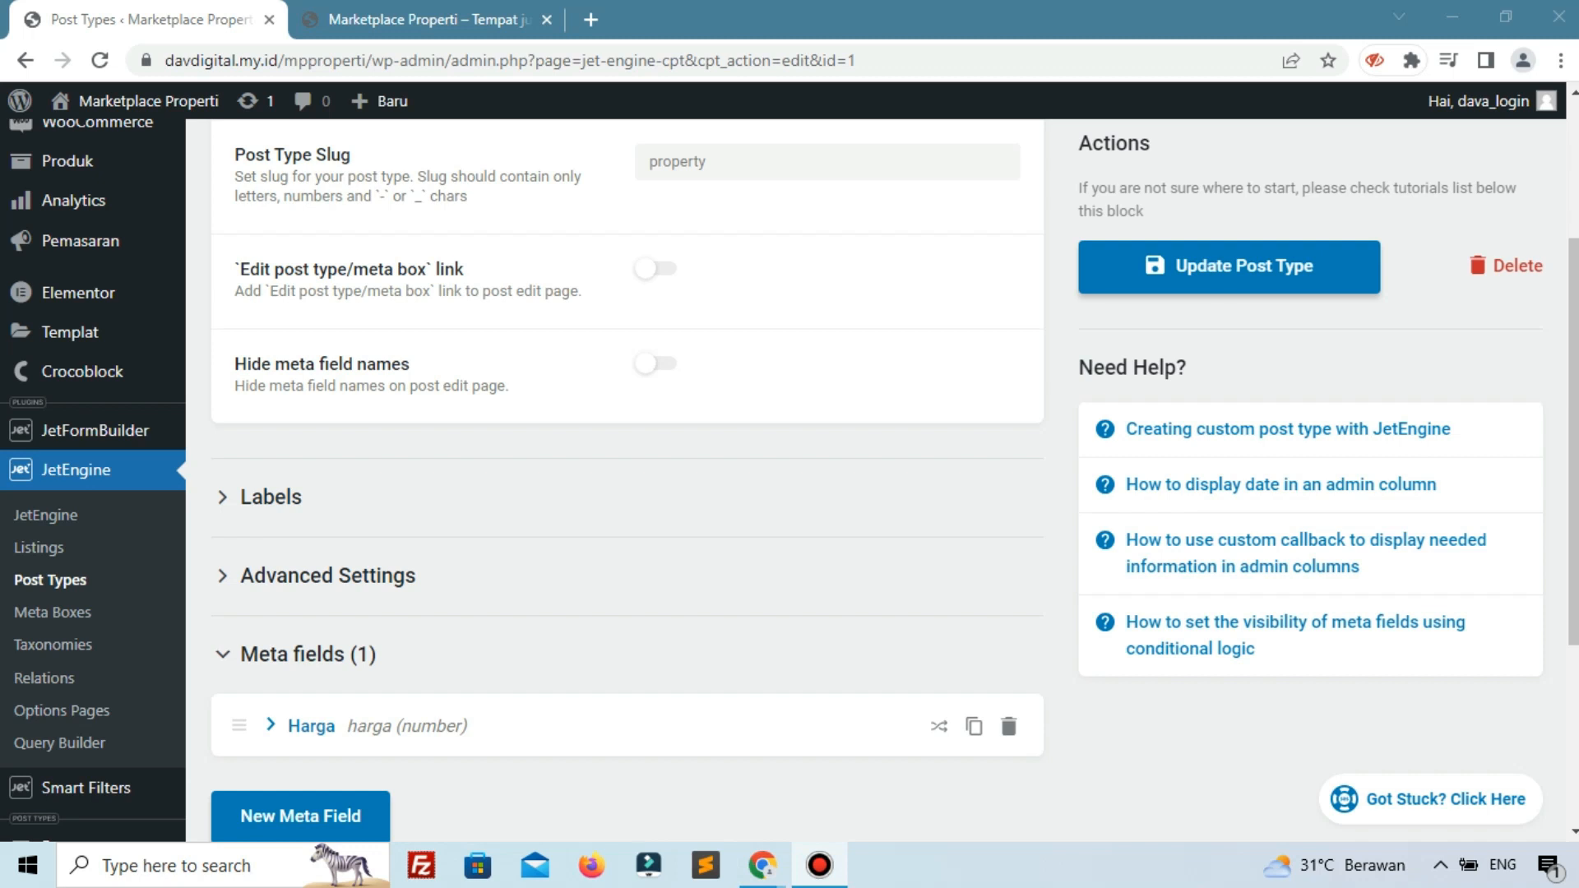
Add a meta field labelled Alamat with an ID filled in from the label, keep its type as Text and collapse it
{"action": "scroll", "coordinate": [1094, 658], "scroll_direction": "down", "scroll_amount": 4}
{"action": "left_click", "coordinate": [384, 484]}
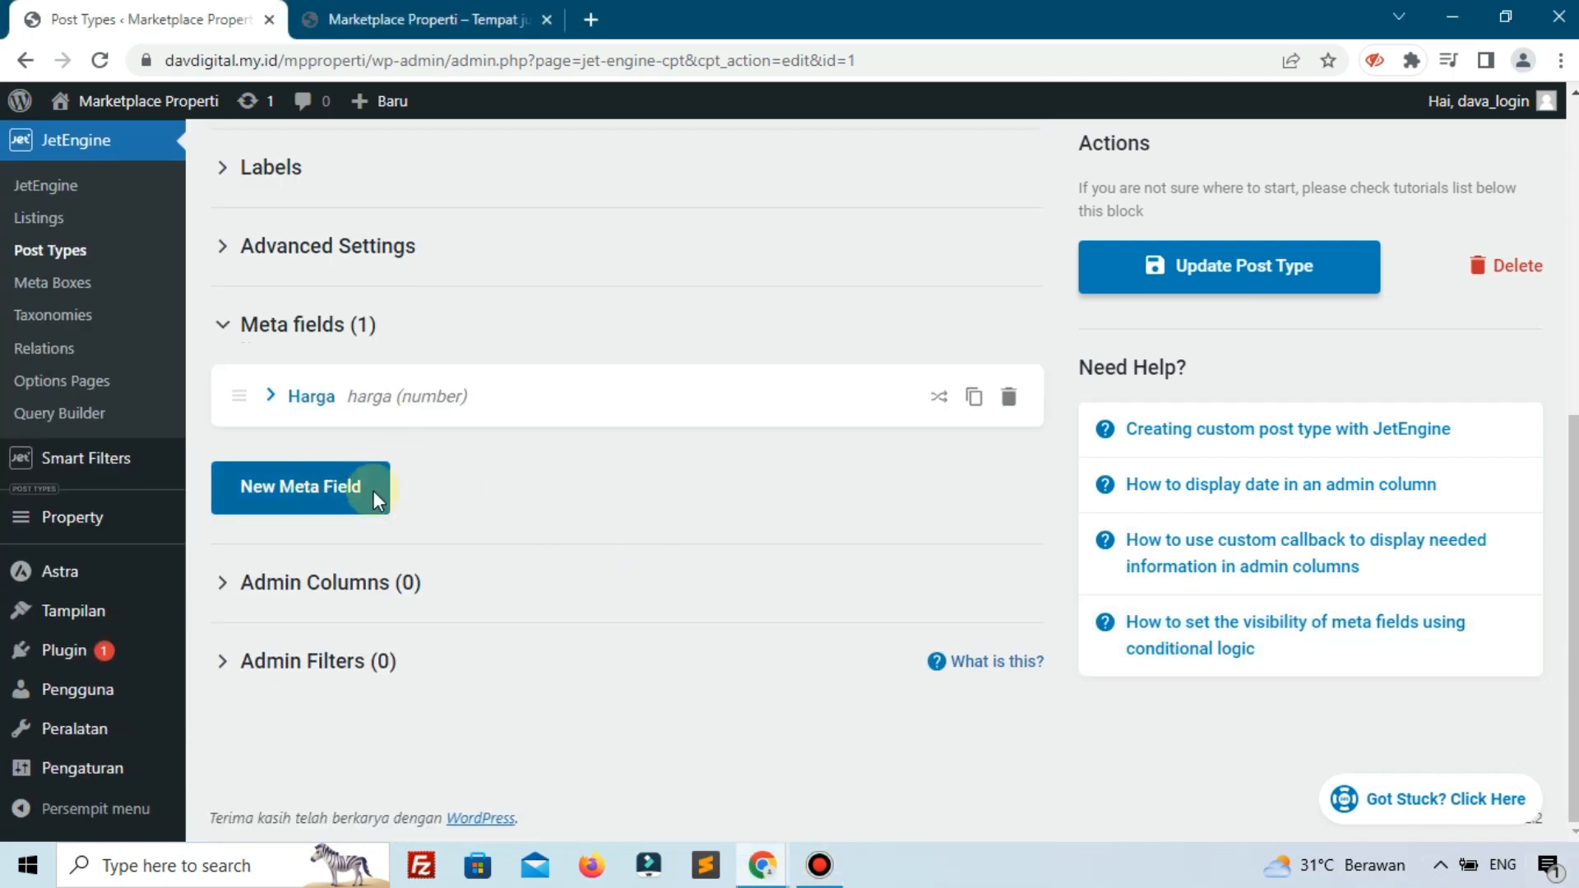
{"action": "left_click", "coordinate": [643, 562]}
{"action": "type", "text": "A"}
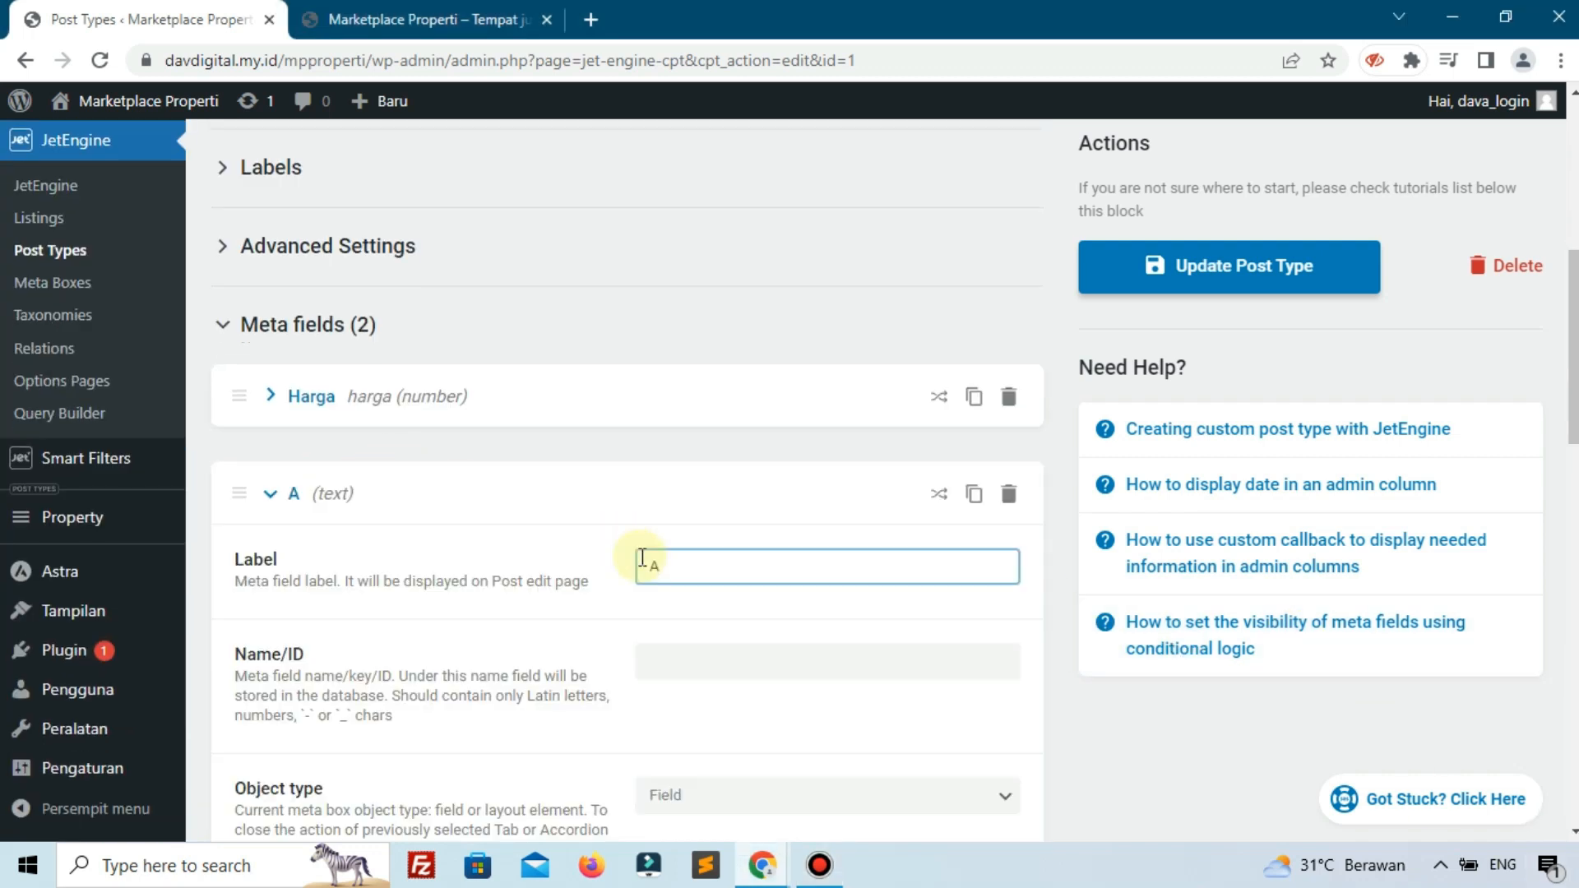
{"action": "type", "text": "lamat"}
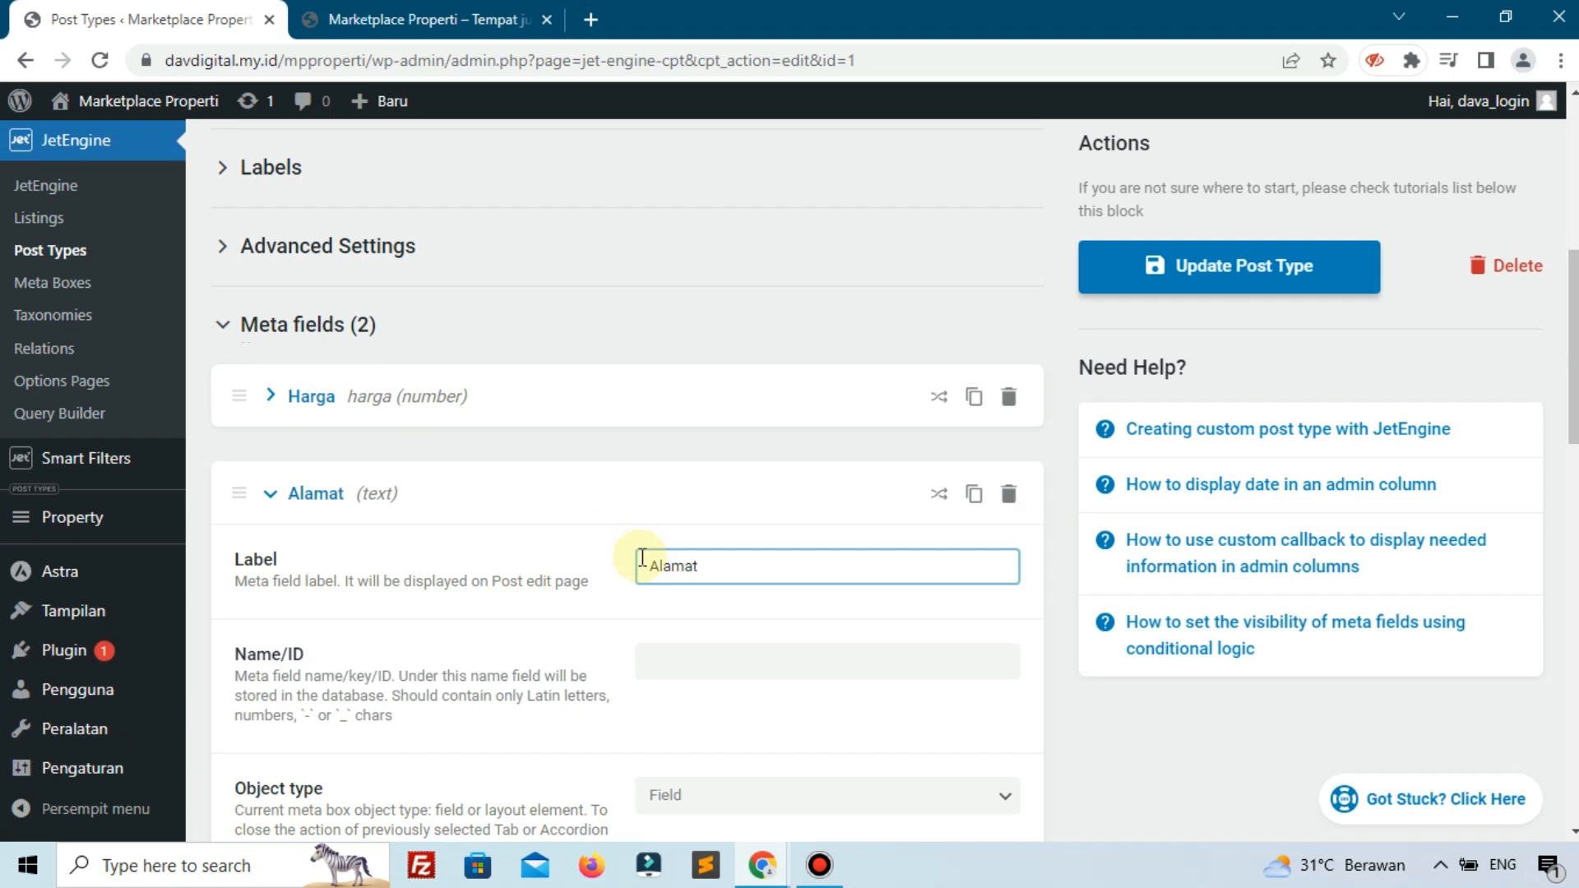
{"action": "left_click", "coordinate": [520, 659]}
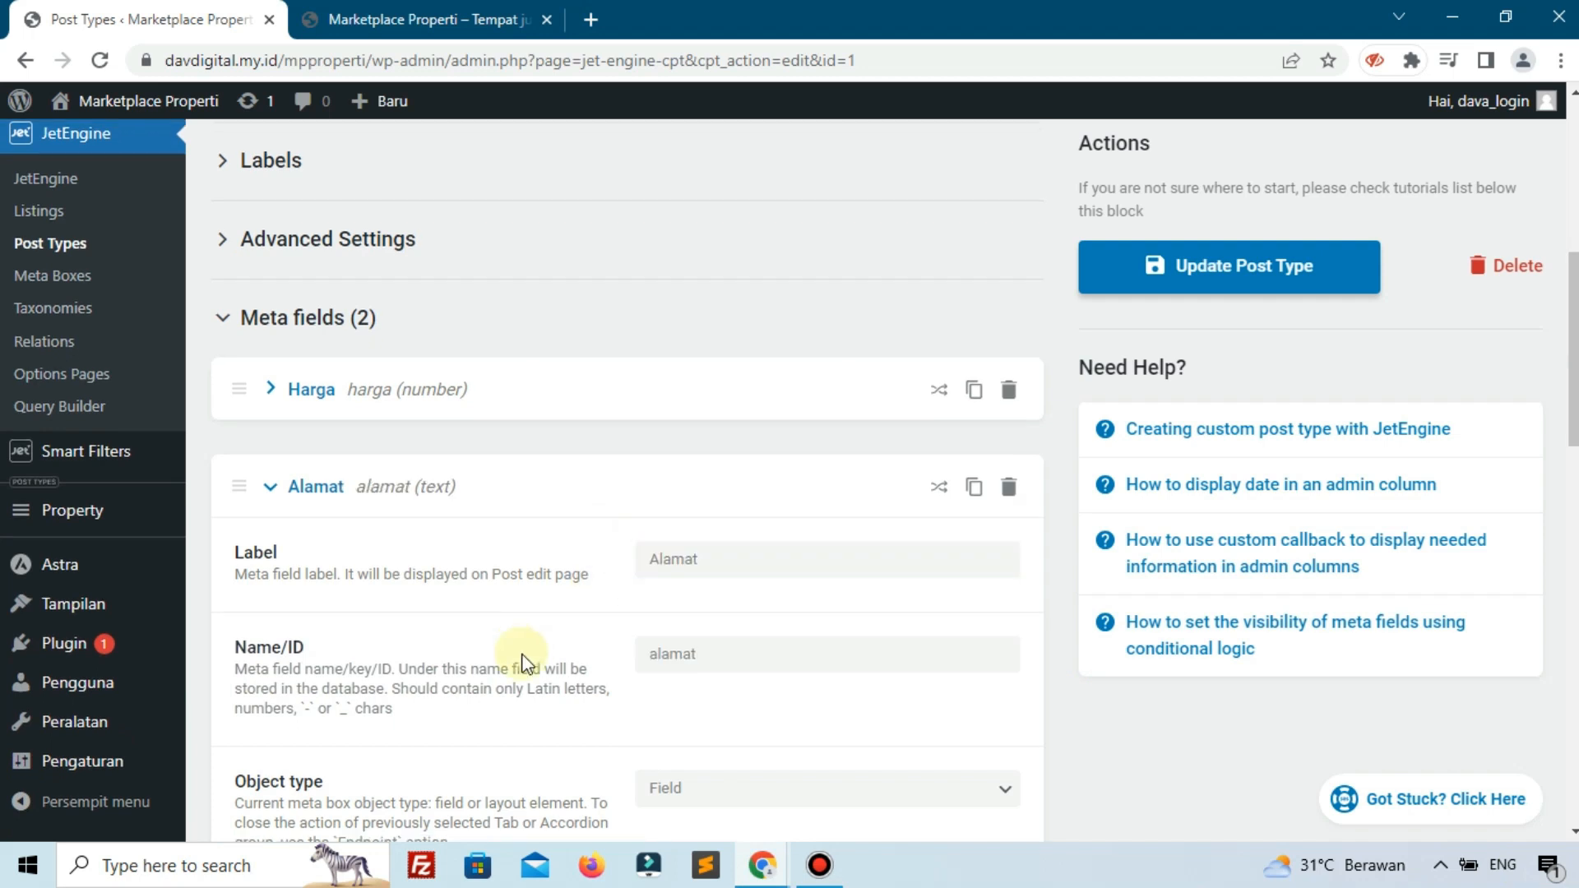
{"action": "scroll", "coordinate": [527, 663], "scroll_direction": "down", "scroll_amount": 4}
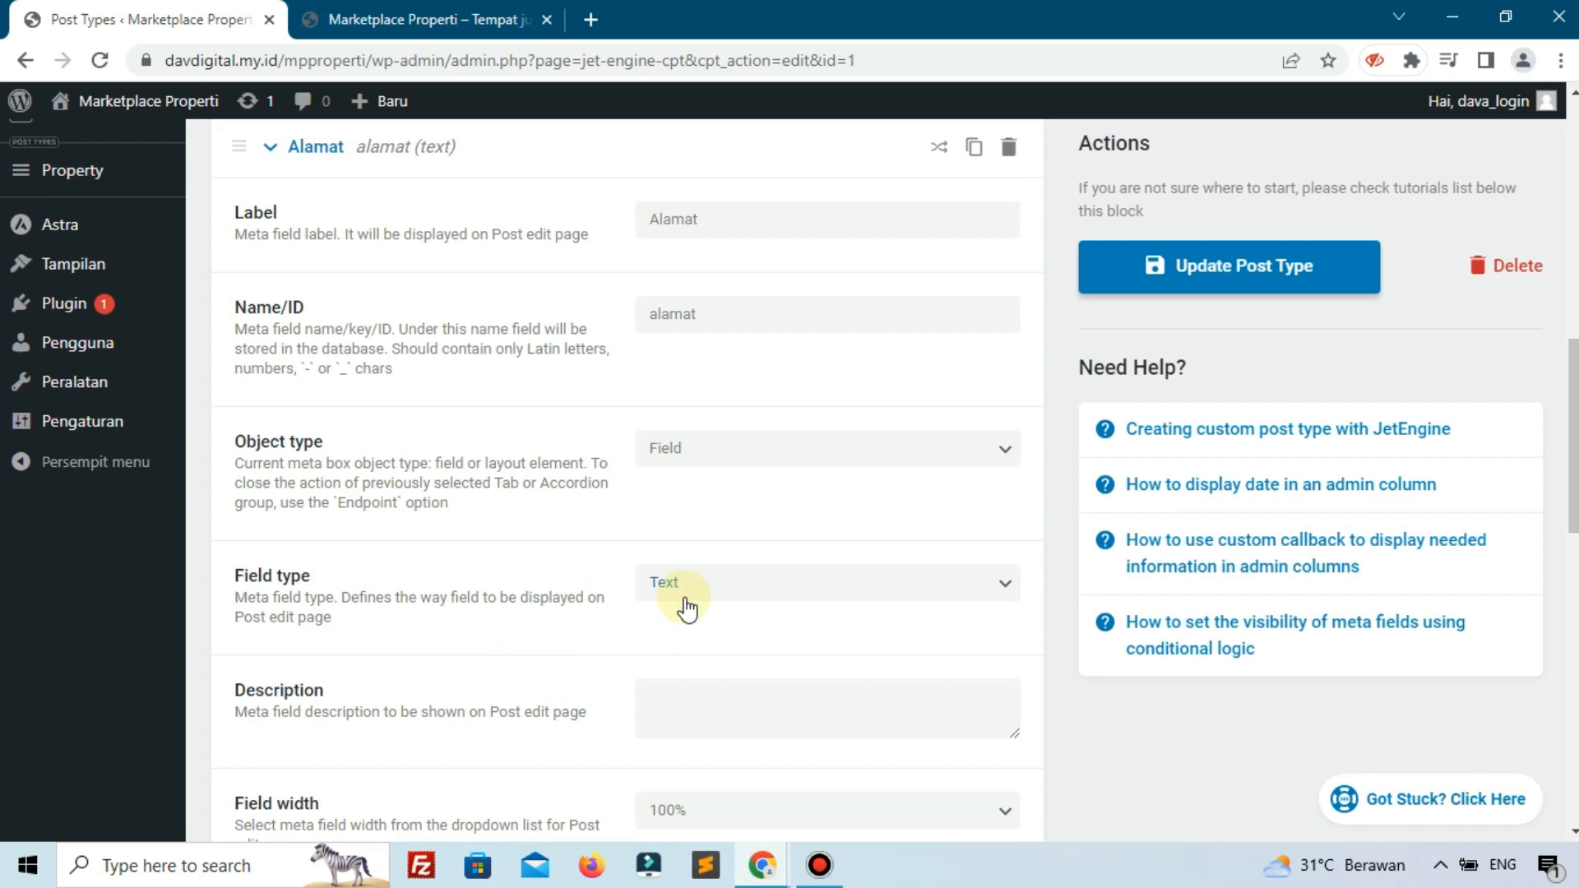
{"action": "scroll", "coordinate": [686, 609], "scroll_direction": "up", "scroll_amount": 3}
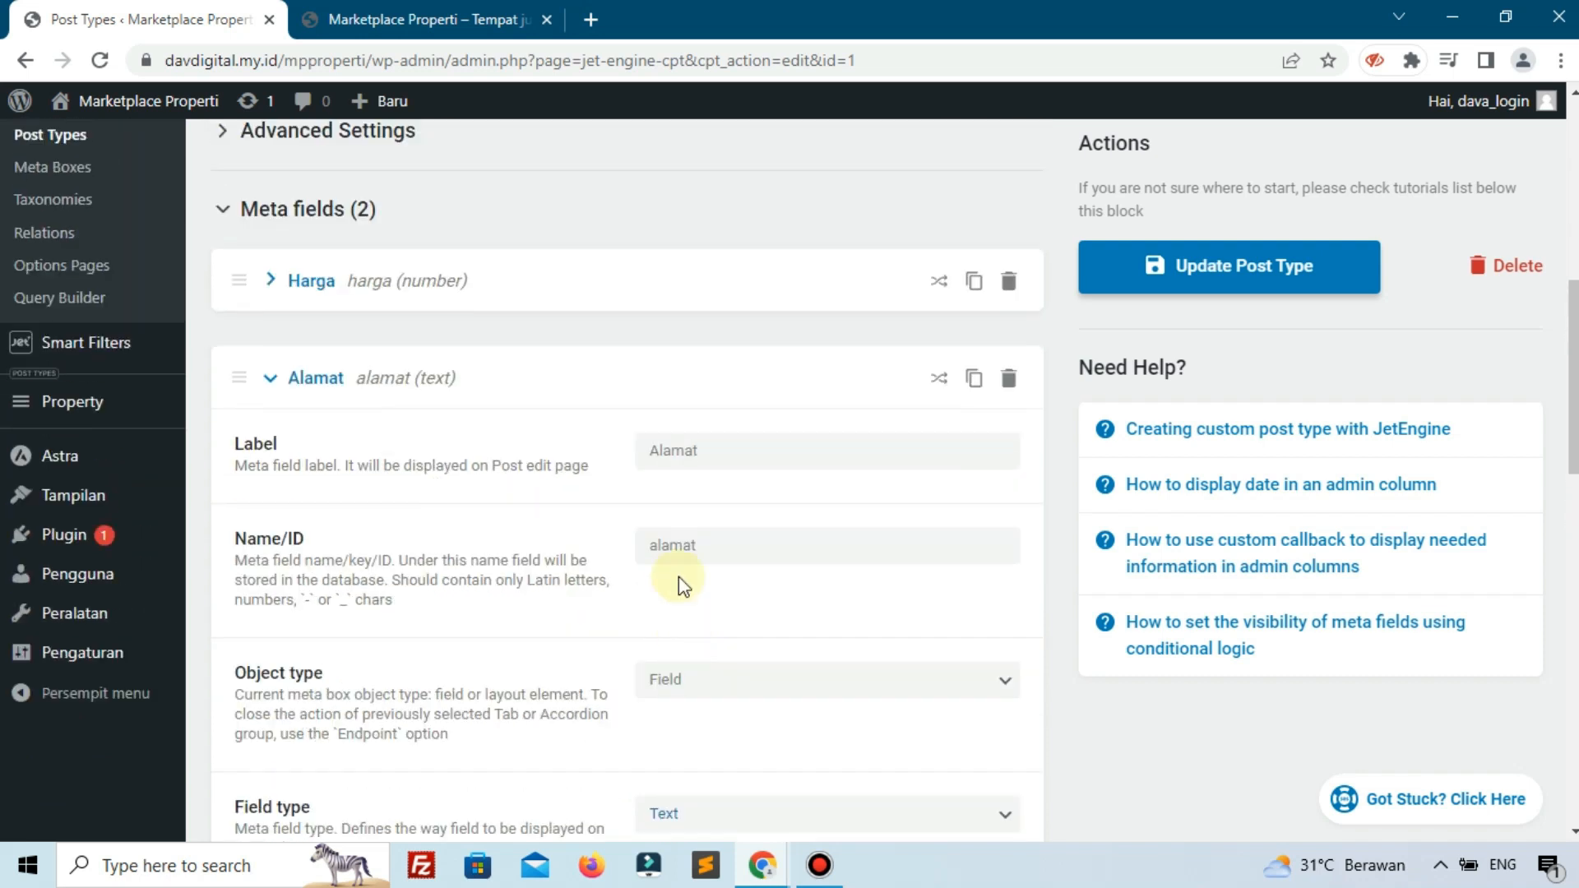
{"action": "left_click", "coordinate": [247, 374]}
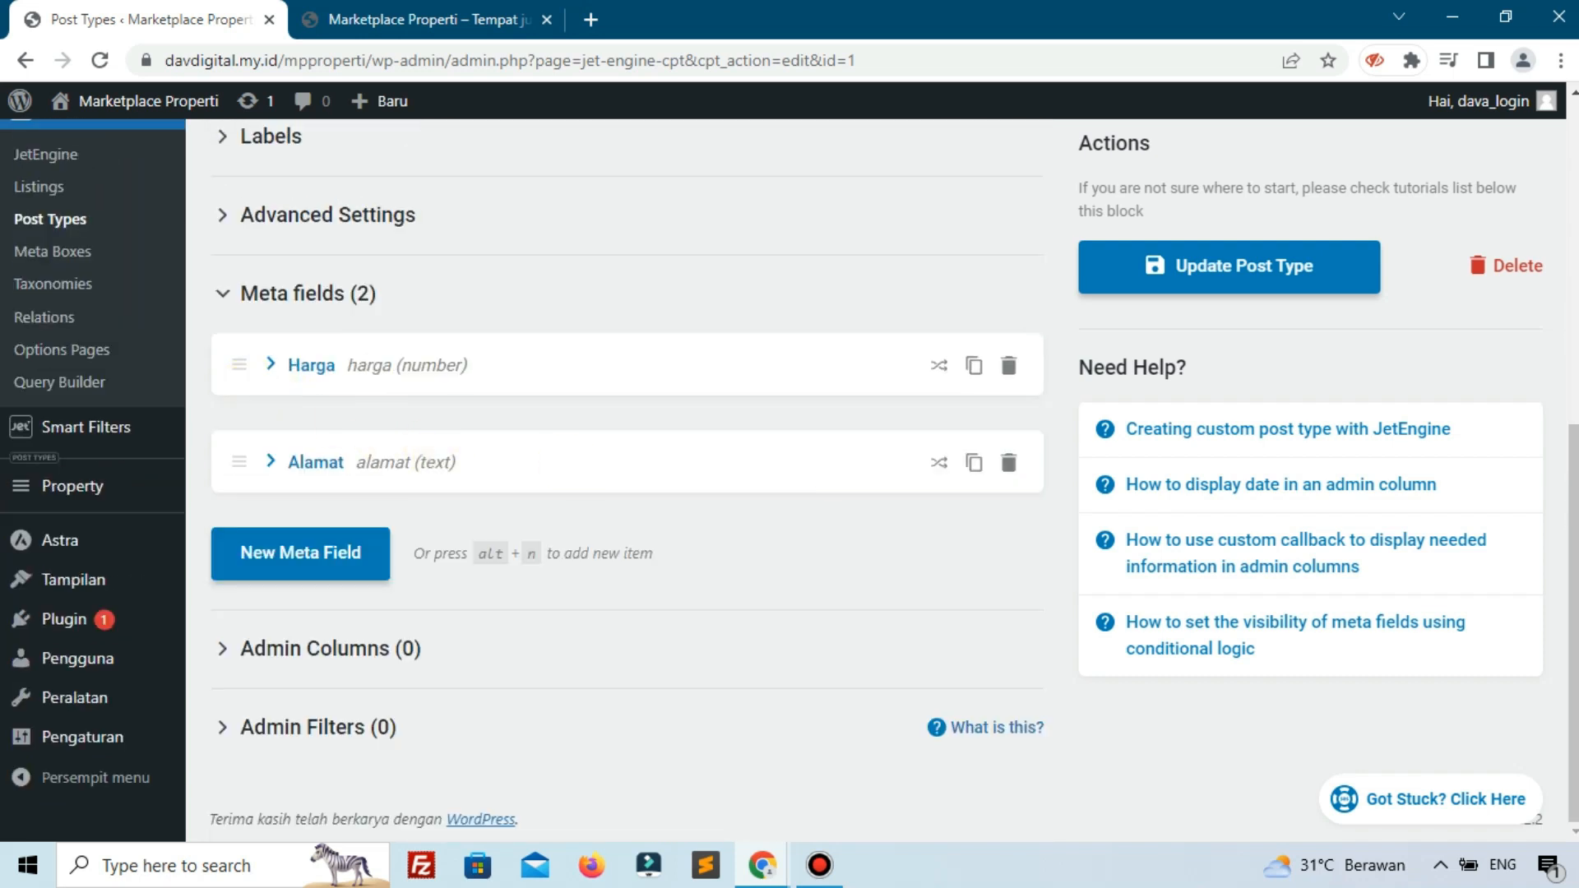
Add a meta field labelled Video, keep the Text field type and collapse its settings
{"action": "left_click", "coordinate": [328, 555]}
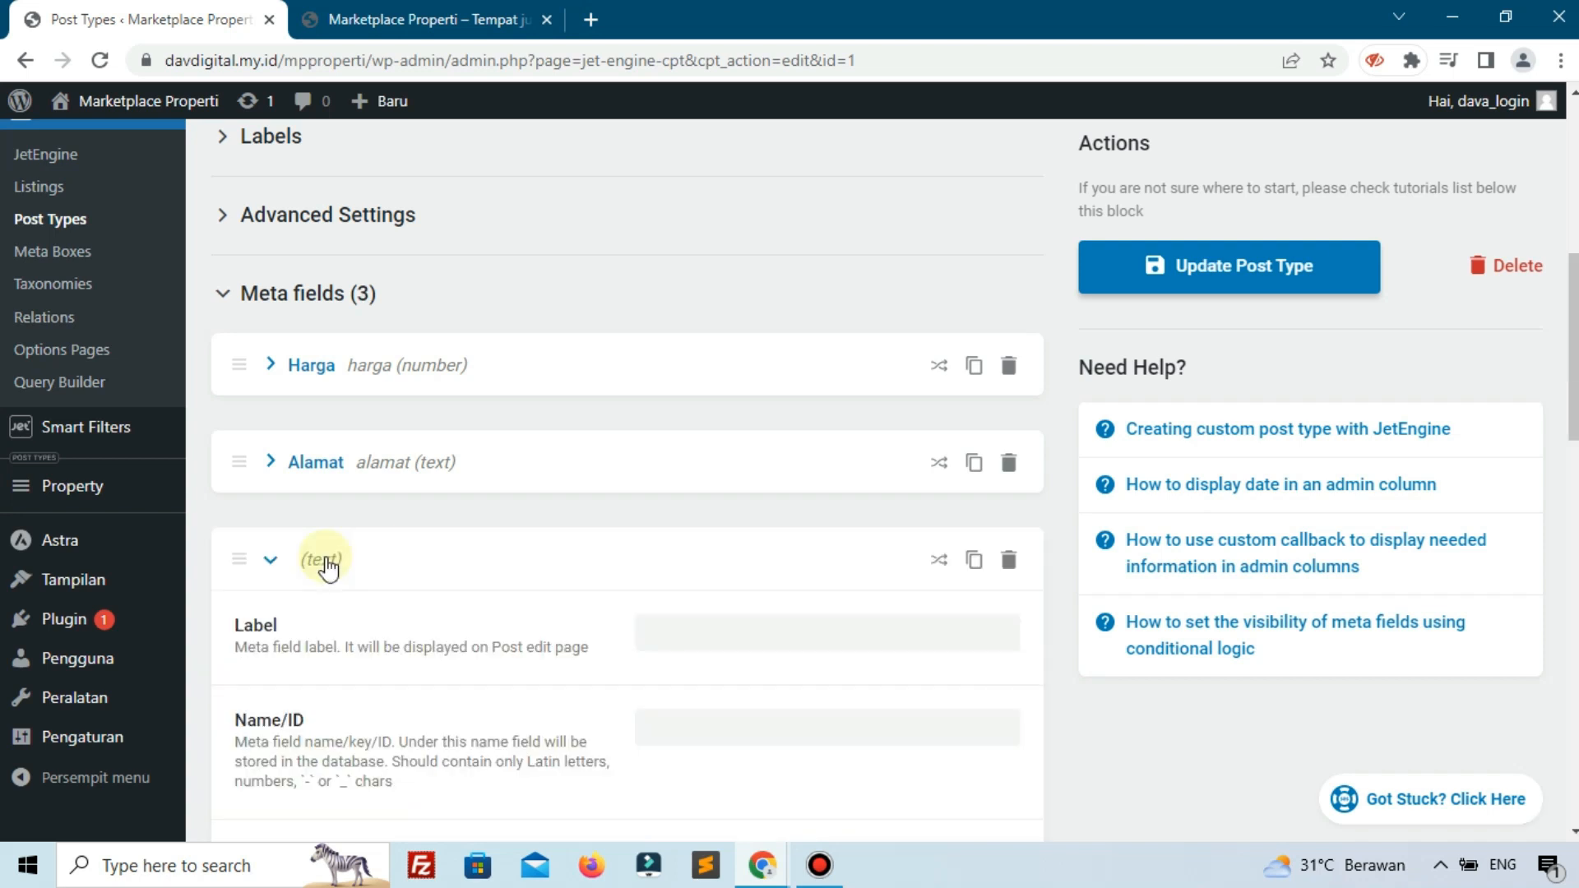
{"action": "left_click", "coordinate": [649, 629]}
{"action": "type", "text": "Video"}
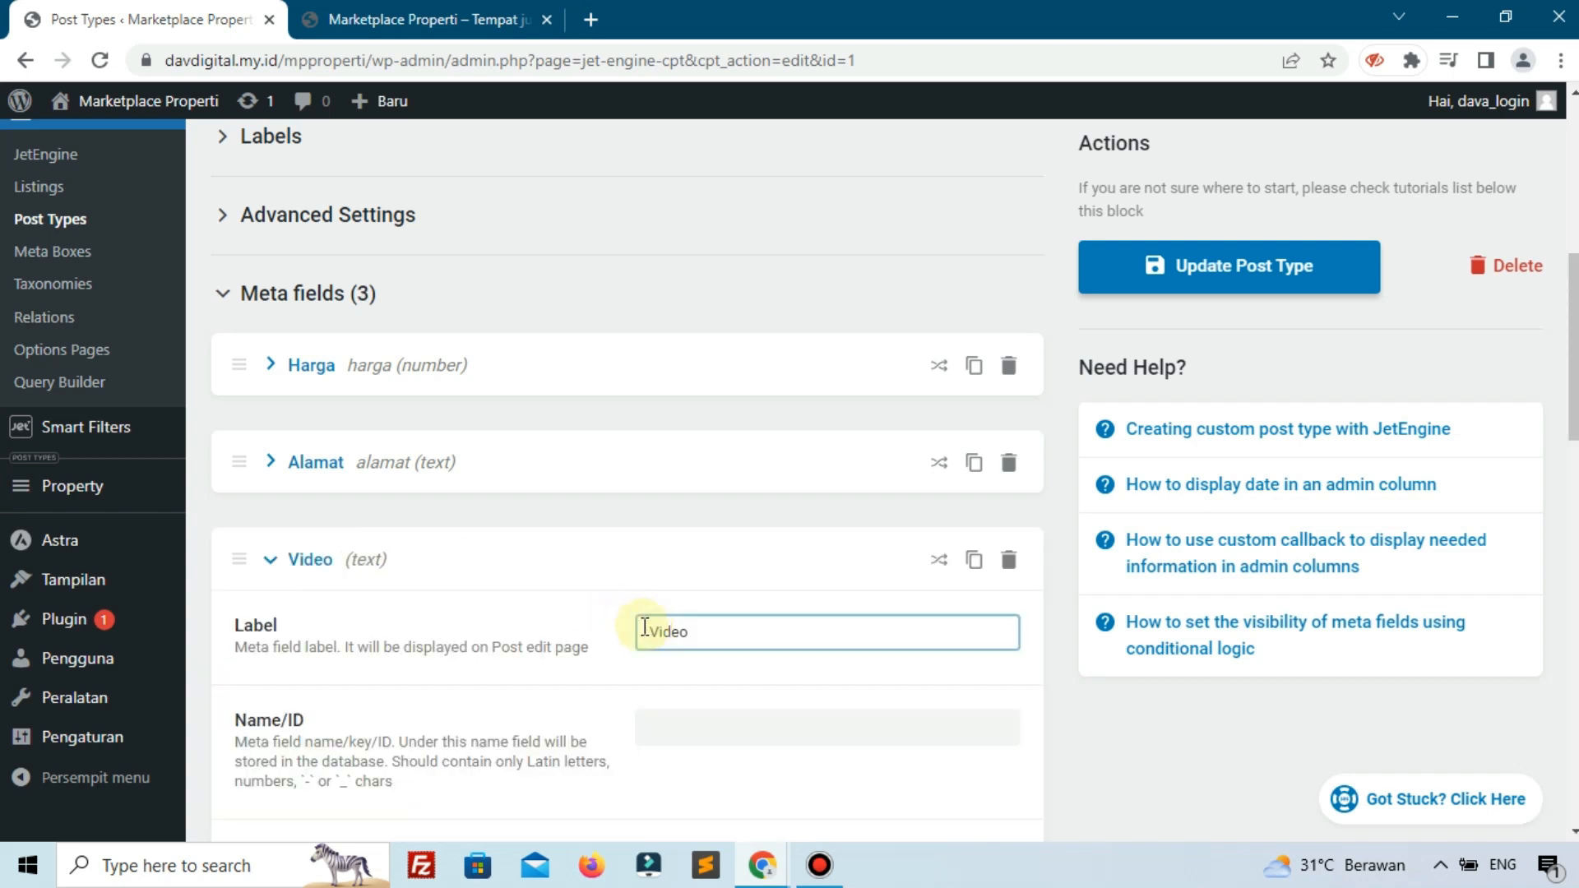
{"action": "left_click", "coordinate": [590, 703]}
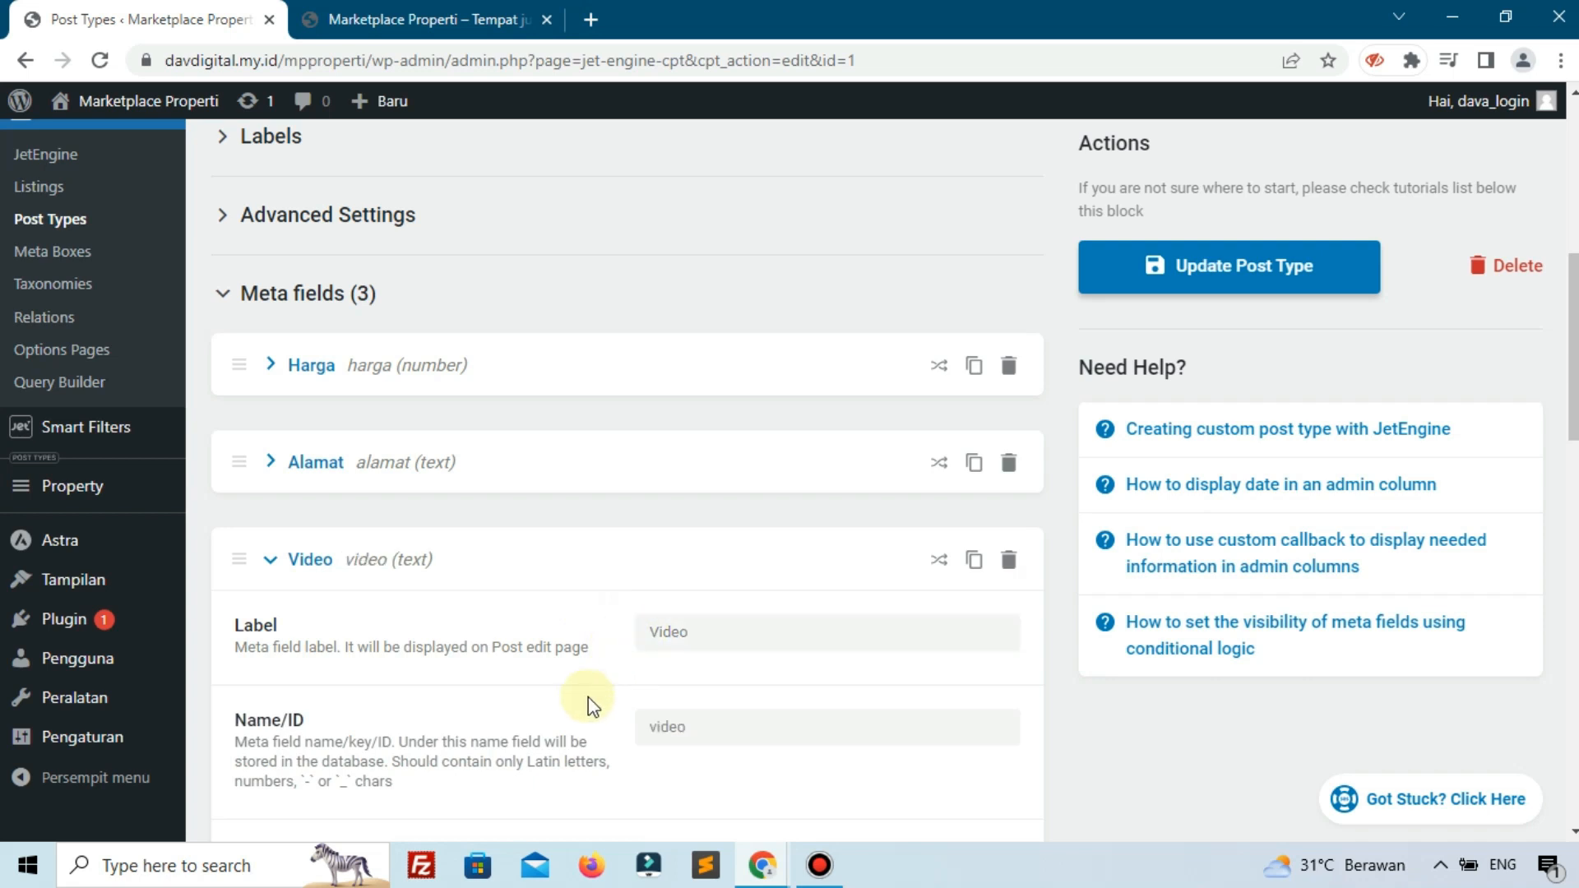
{"action": "scroll", "coordinate": [591, 703], "scroll_direction": "down", "scroll_amount": 7}
{"action": "scroll", "coordinate": [527, 699], "scroll_direction": "up", "scroll_amount": 7}
{"action": "left_click", "coordinate": [241, 557]}
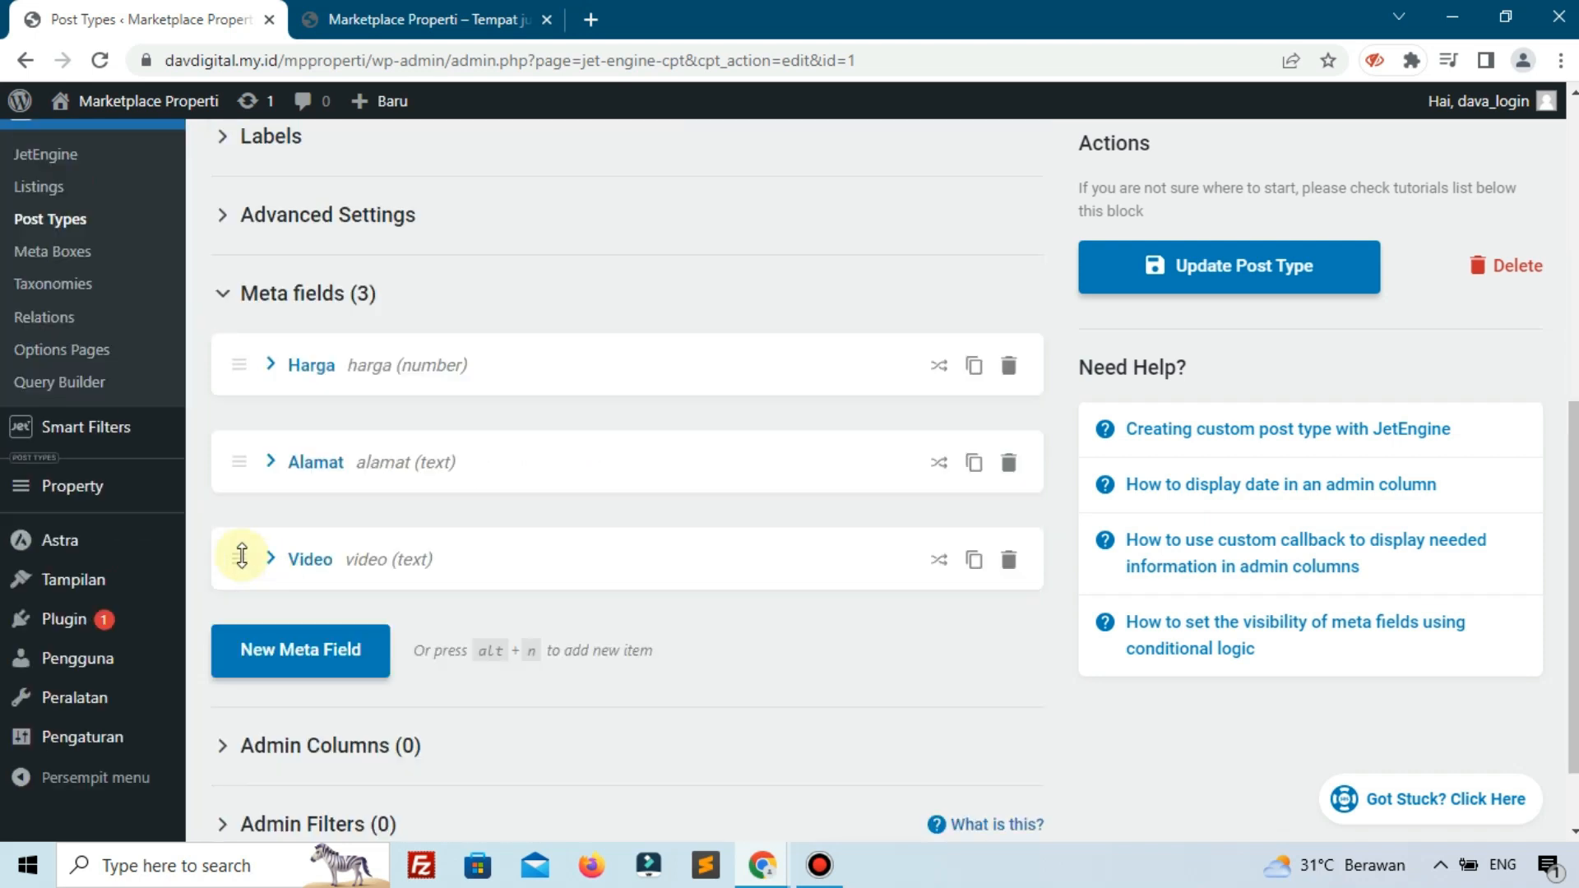
Create a Text meta field labelled Luas Bangunan with its ID generated from the label, and collapse it
{"action": "scroll", "coordinate": [241, 557], "scroll_direction": "down", "scroll_amount": 1}
{"action": "left_click", "coordinate": [329, 546]}
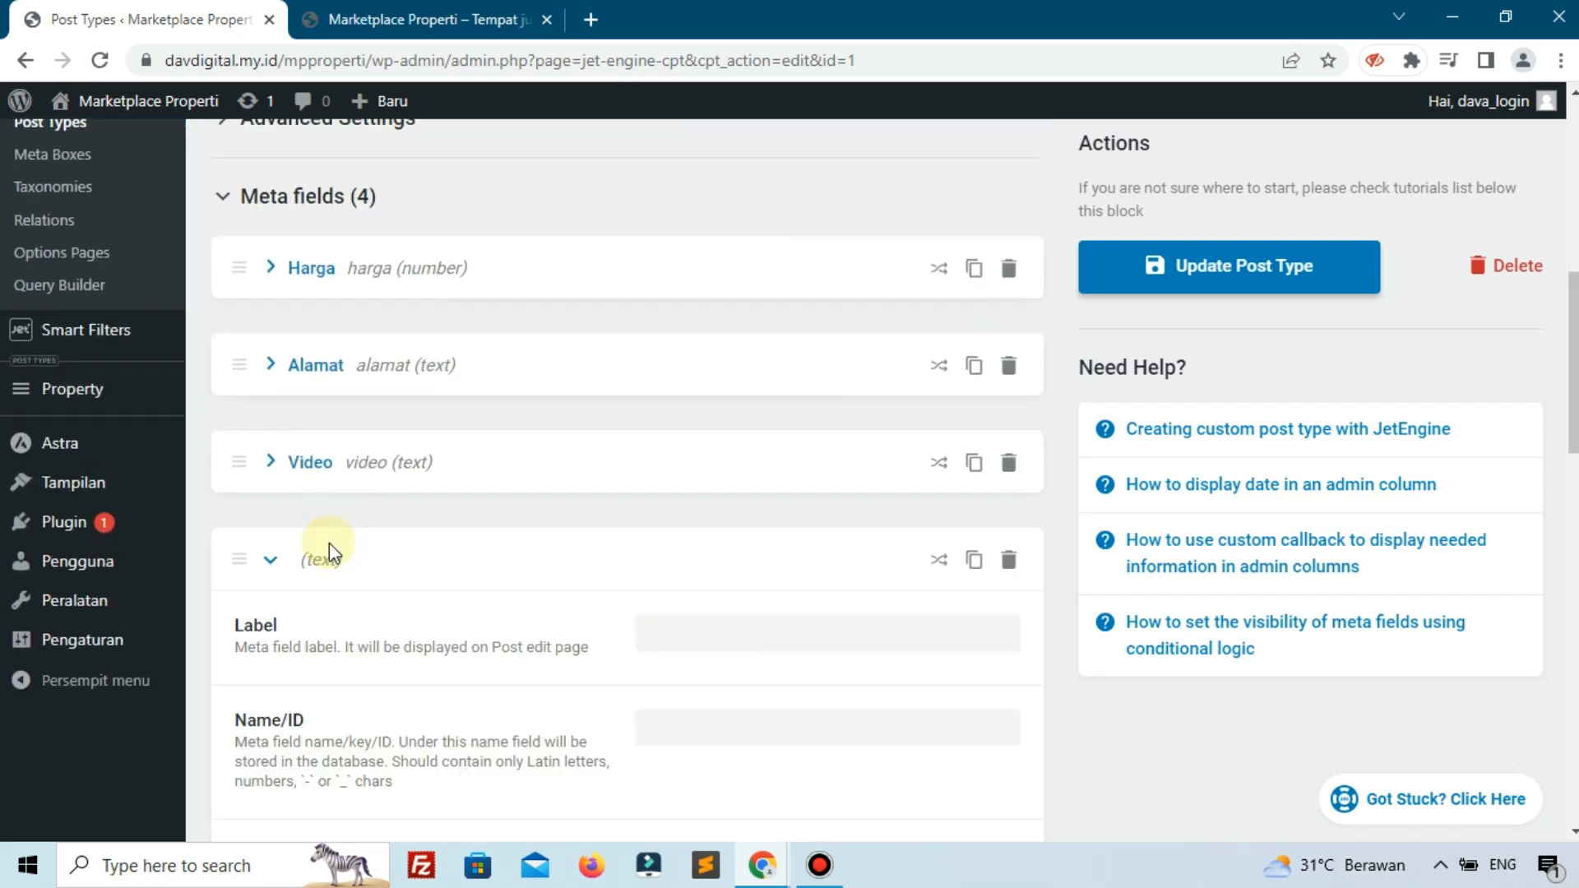
{"action": "left_click", "coordinate": [728, 634]}
{"action": "type", "text": "Luas Bangunan"}
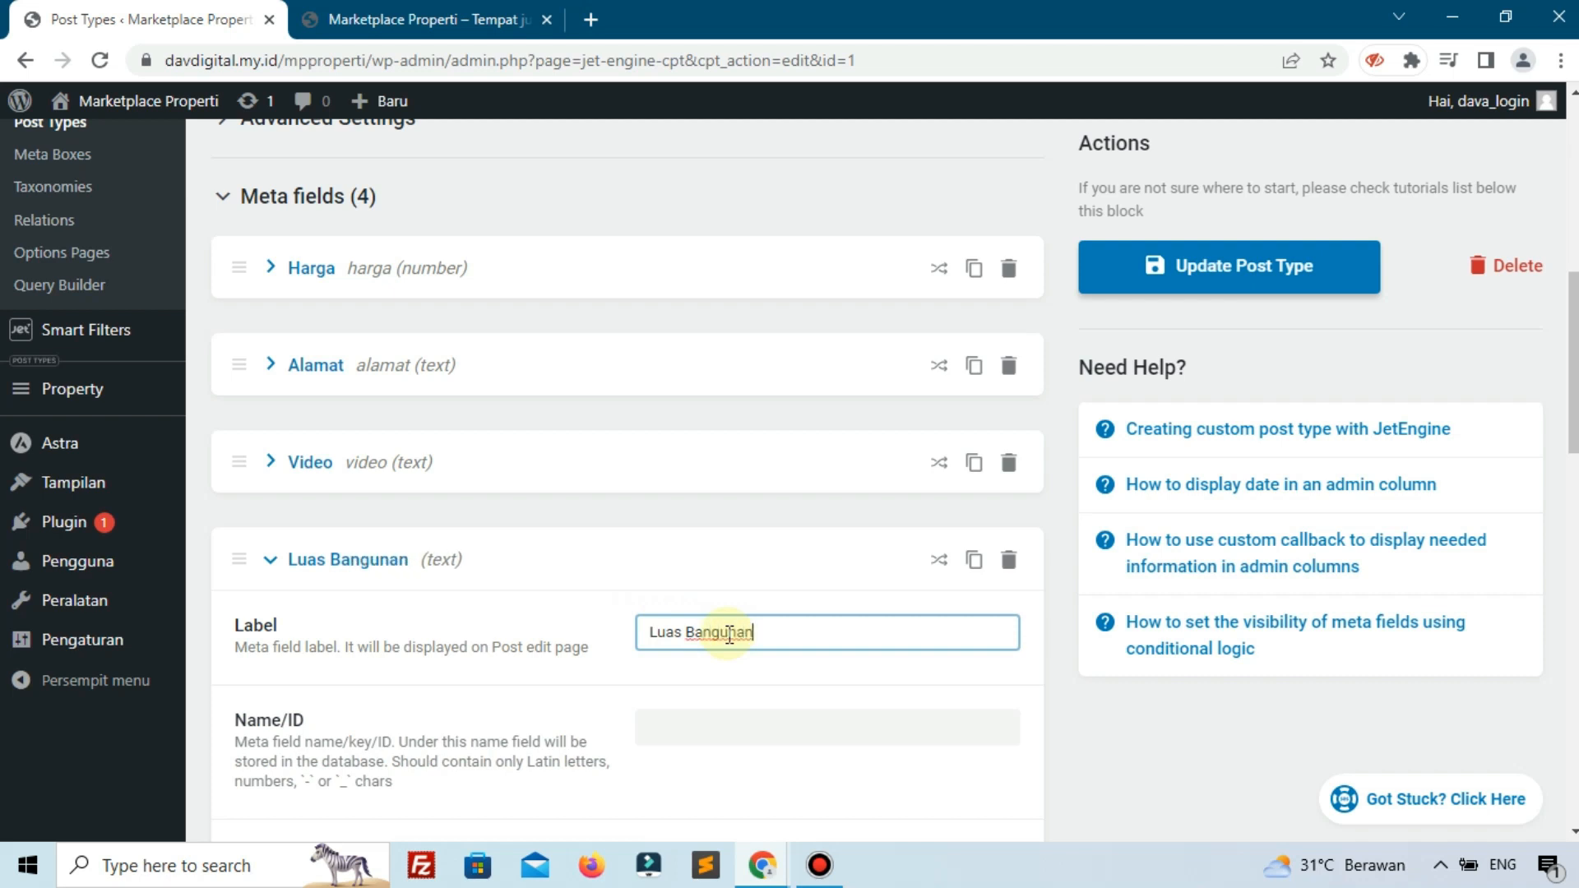
{"action": "left_click", "coordinate": [581, 695]}
{"action": "scroll", "coordinate": [584, 699], "scroll_direction": "down", "scroll_amount": 4}
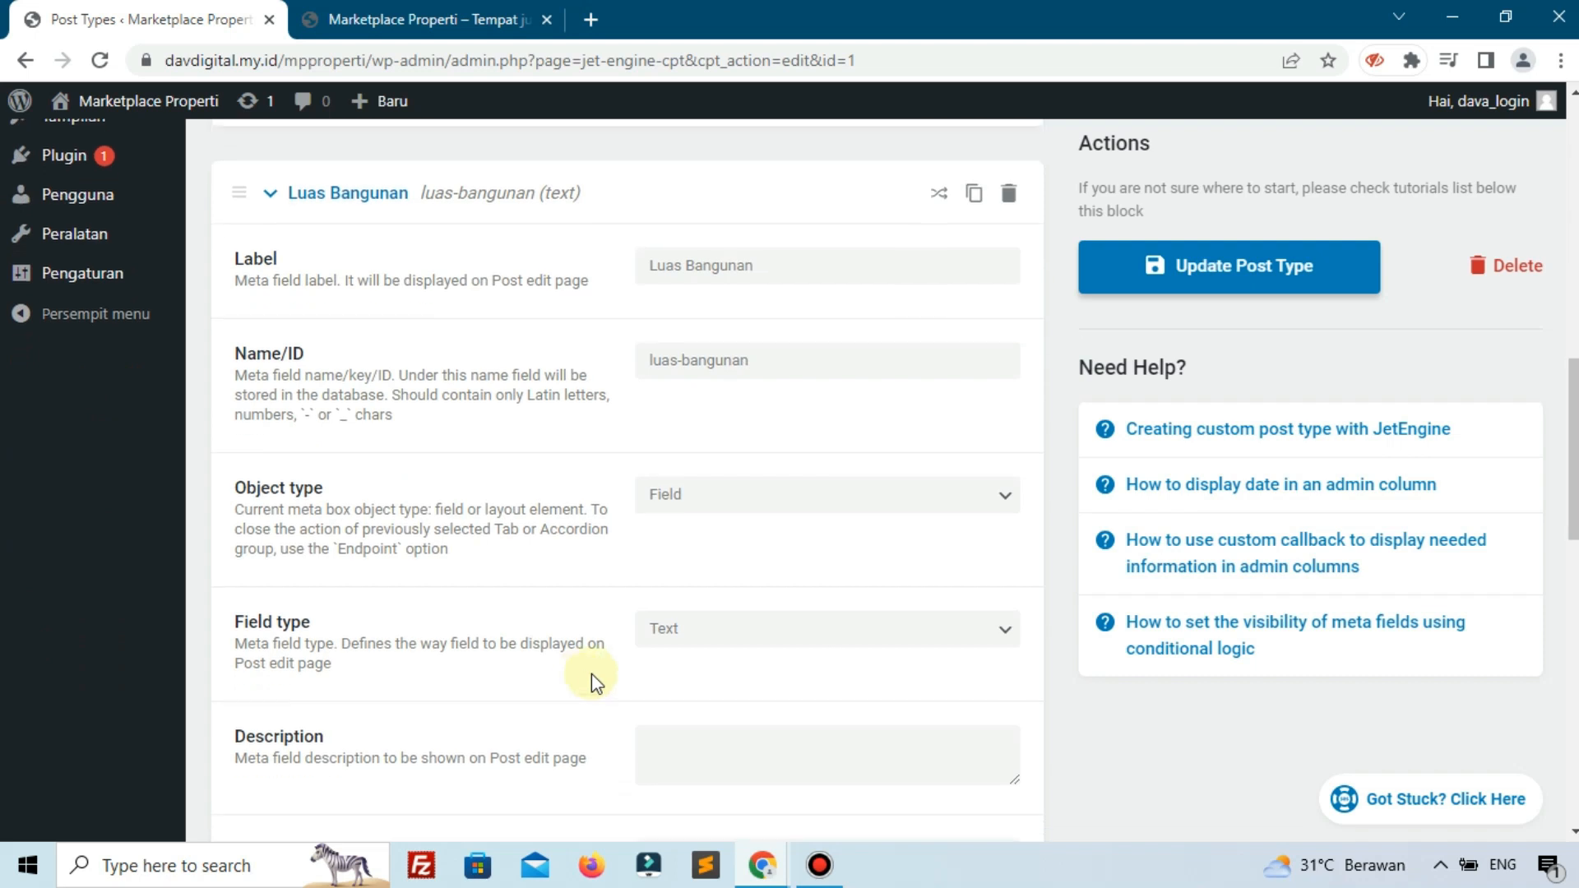
{"action": "scroll", "coordinate": [360, 392], "scroll_direction": "up", "scroll_amount": 2}
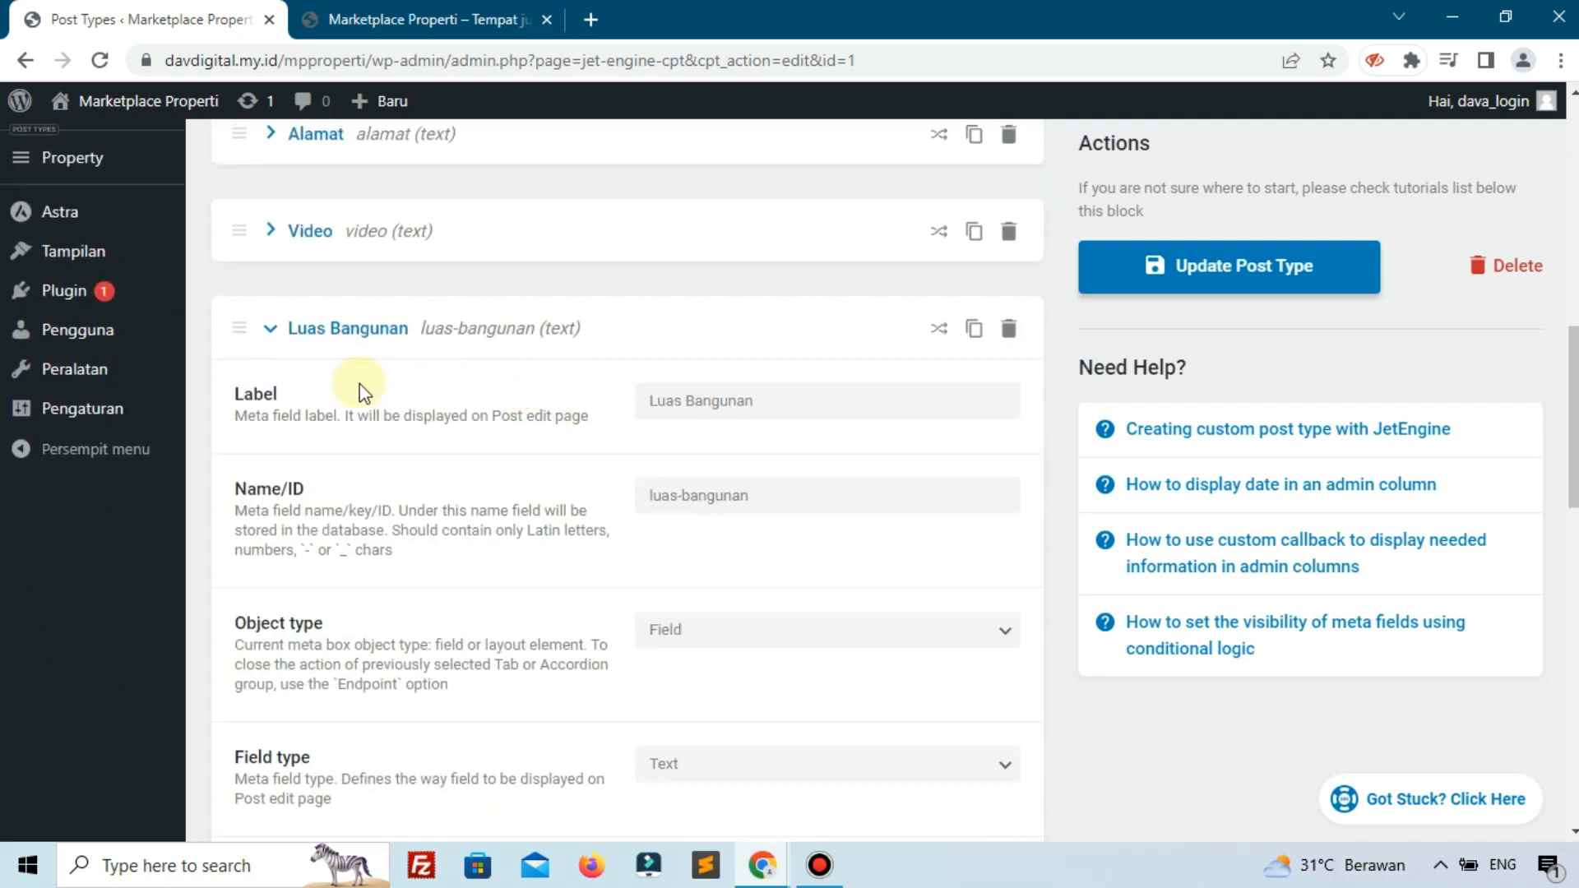
{"action": "left_click", "coordinate": [243, 328]}
Create a Text meta field labelled Luas Tanah below Luas Bangunan and collapse its settings
{"action": "left_click", "coordinate": [303, 551]}
{"action": "left_click", "coordinate": [686, 626]}
{"action": "type", "text": "Luas Tanah"}
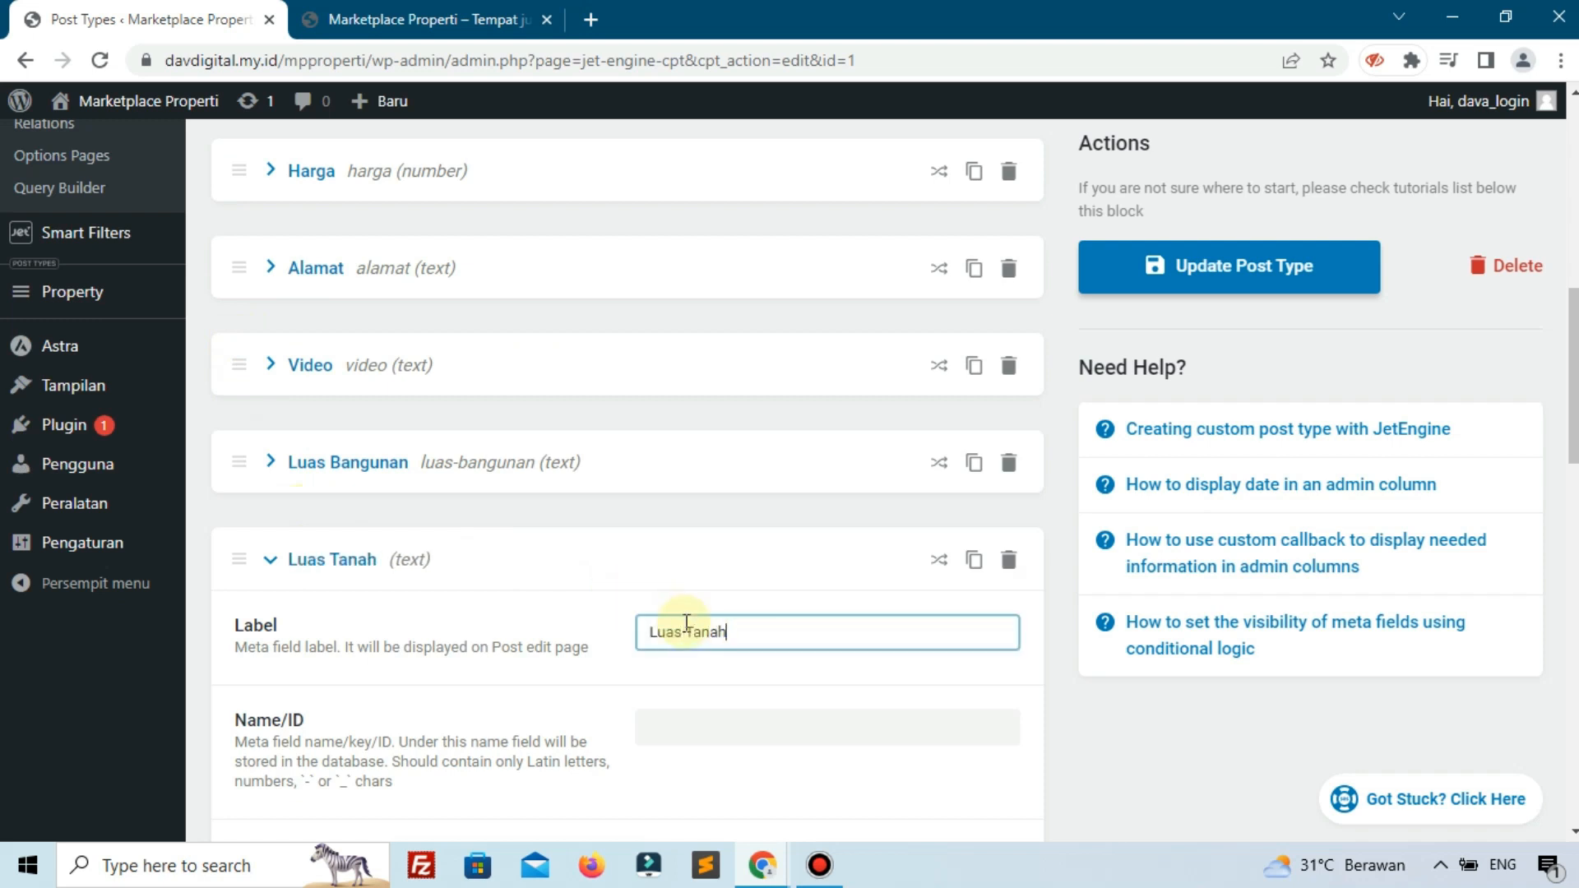
{"action": "left_click", "coordinate": [573, 684]}
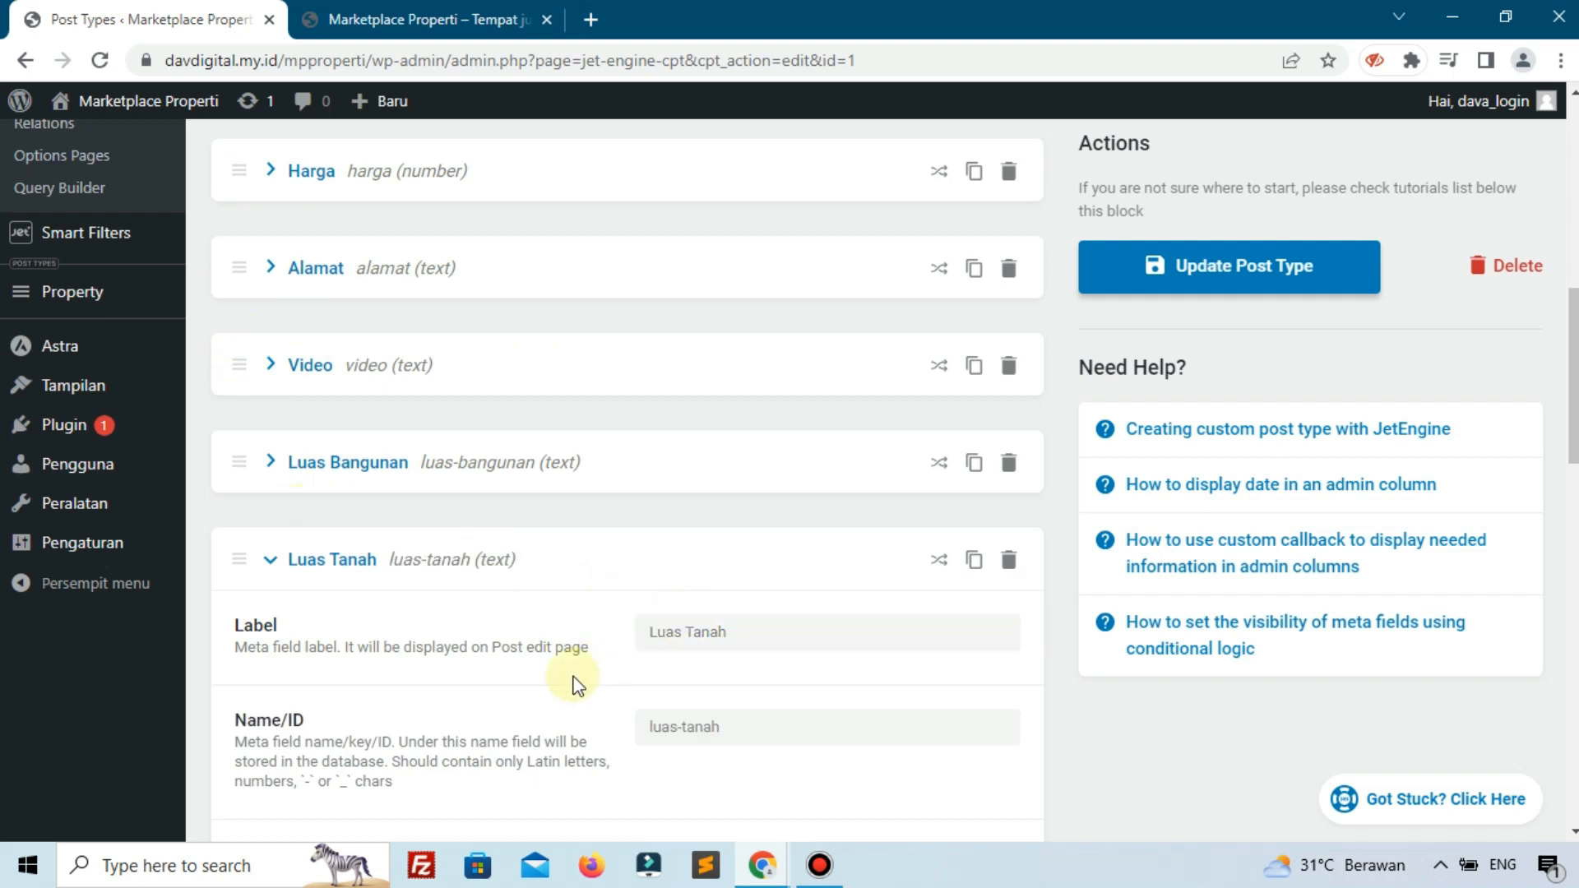
{"action": "scroll", "coordinate": [694, 540], "scroll_direction": "down", "scroll_amount": 5}
{"action": "scroll", "coordinate": [645, 505], "scroll_direction": "up", "scroll_amount": 3}
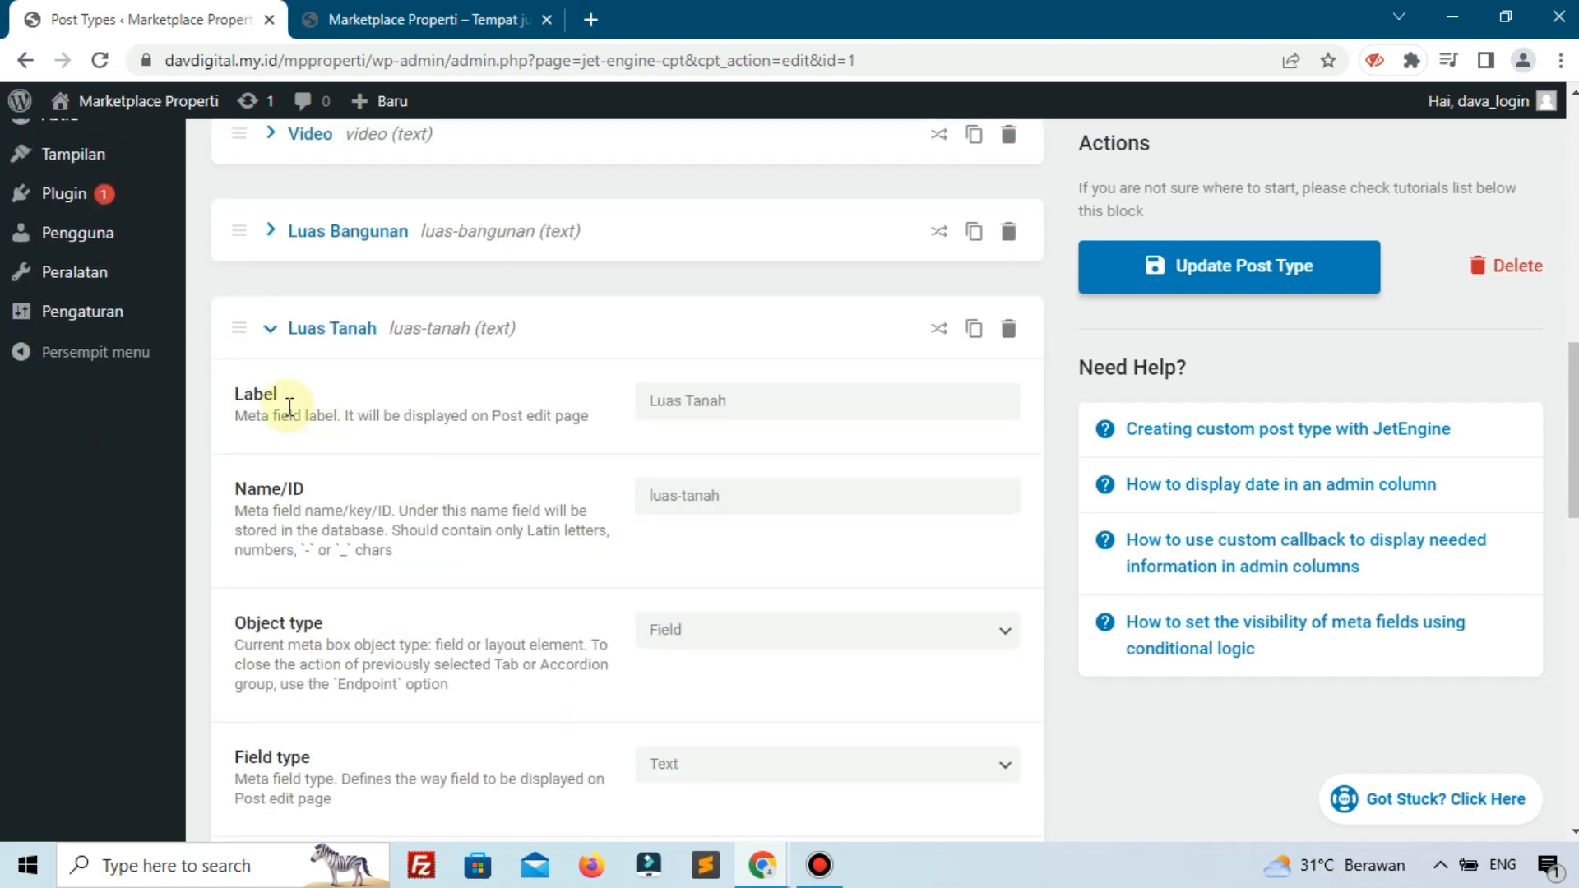
{"action": "left_click", "coordinate": [245, 341]}
Add a Text meta field labelled Listrik below Luas Tanah, let its ID fill in and collapse the field
{"action": "left_click", "coordinate": [284, 584]}
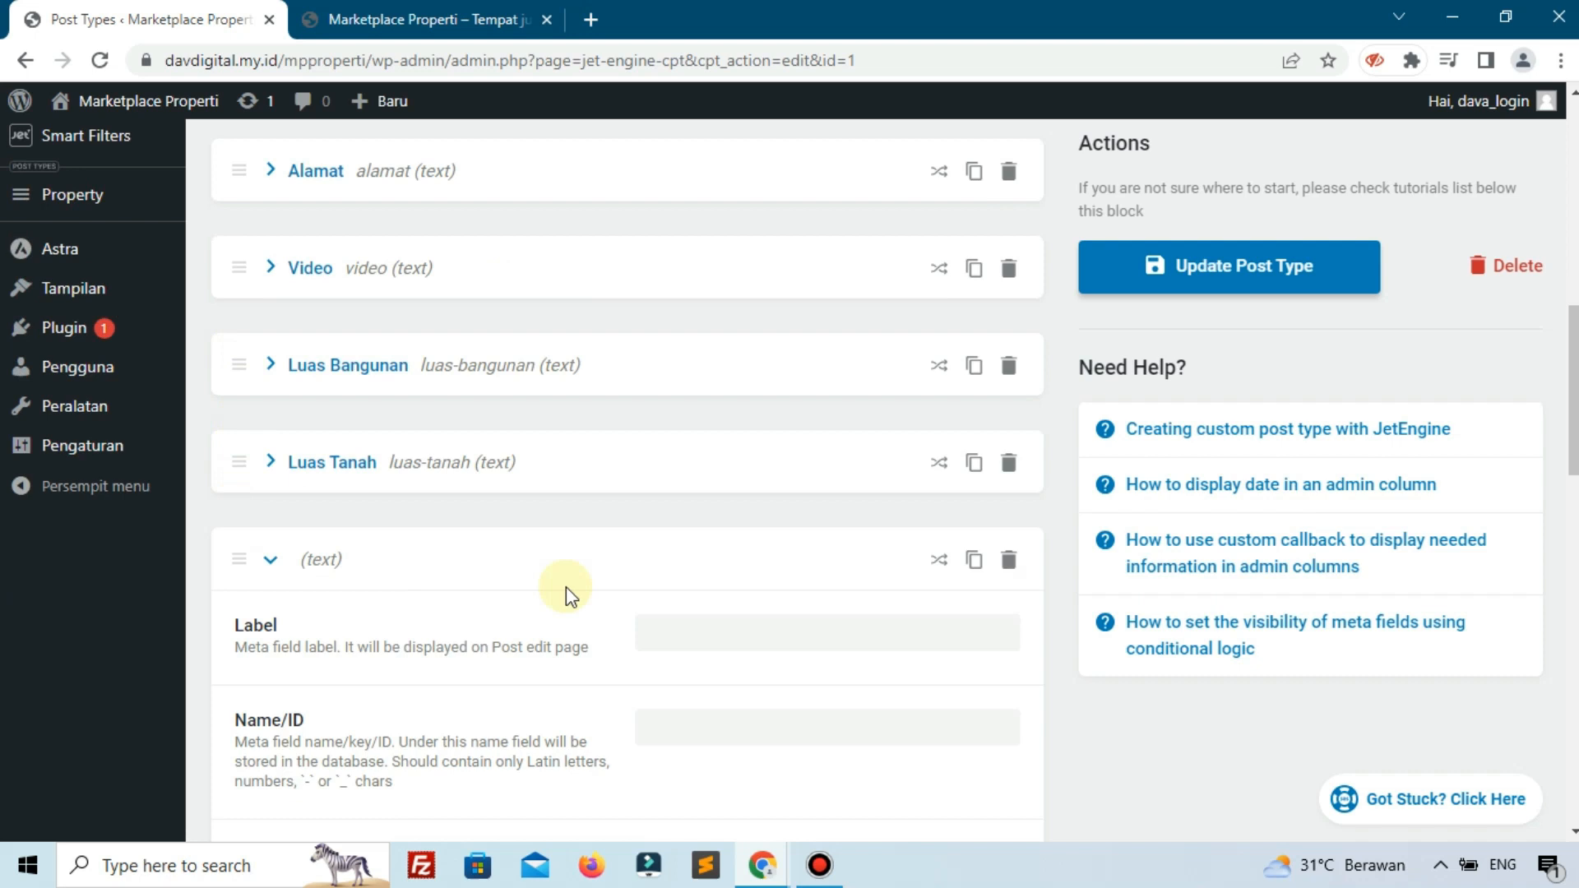
{"action": "left_click", "coordinate": [745, 620]}
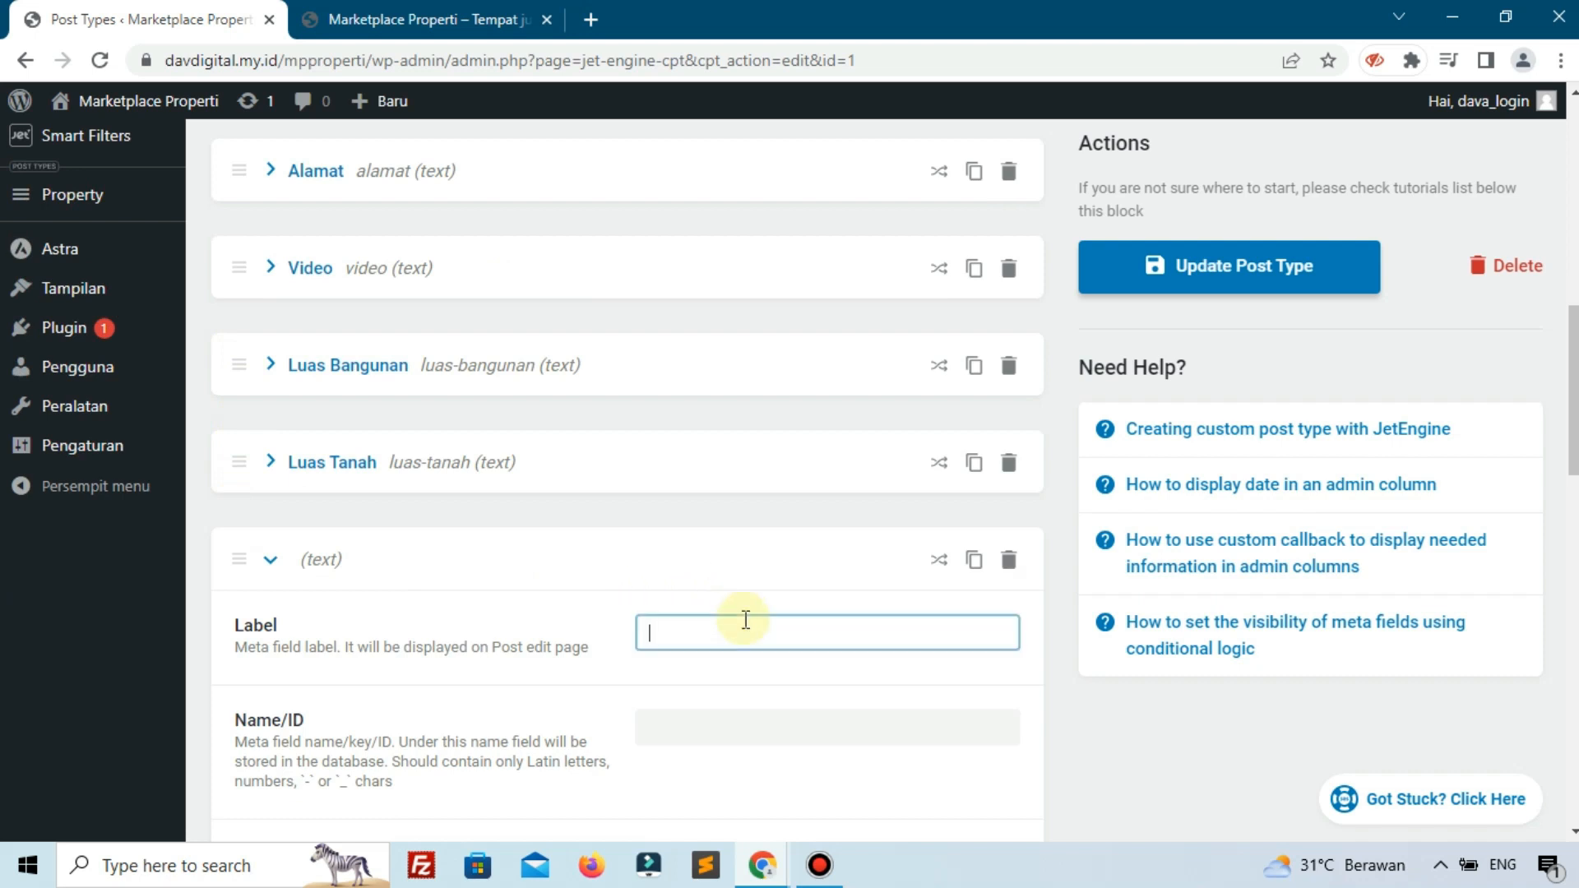
{"action": "type", "text": "Listrik"}
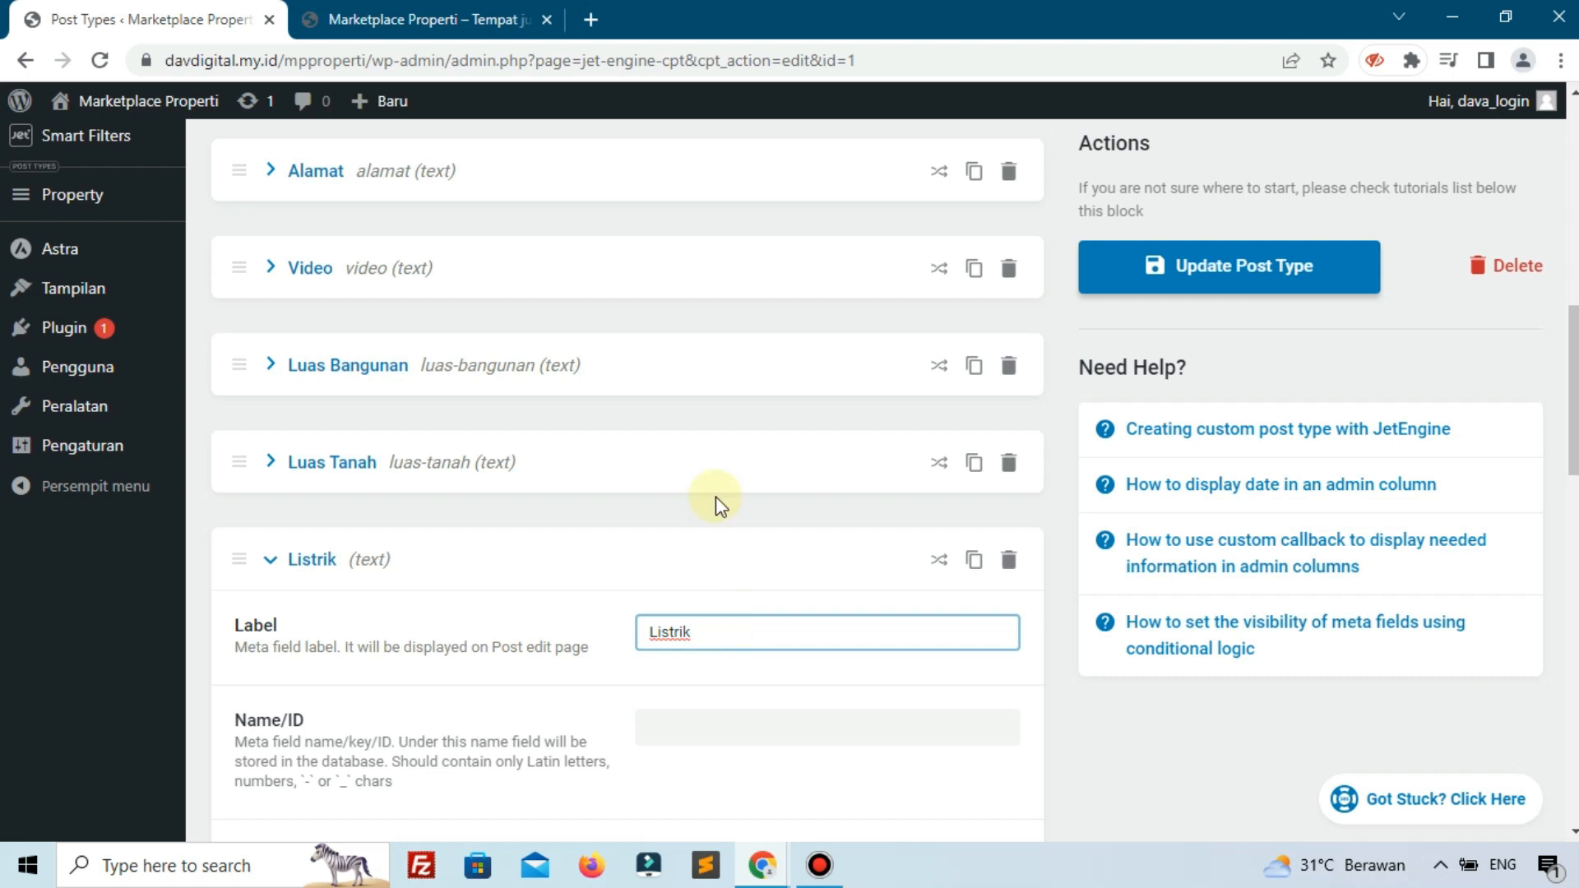
{"action": "scroll", "coordinate": [716, 501], "scroll_direction": "down", "scroll_amount": 3}
{"action": "left_click", "coordinate": [607, 469]}
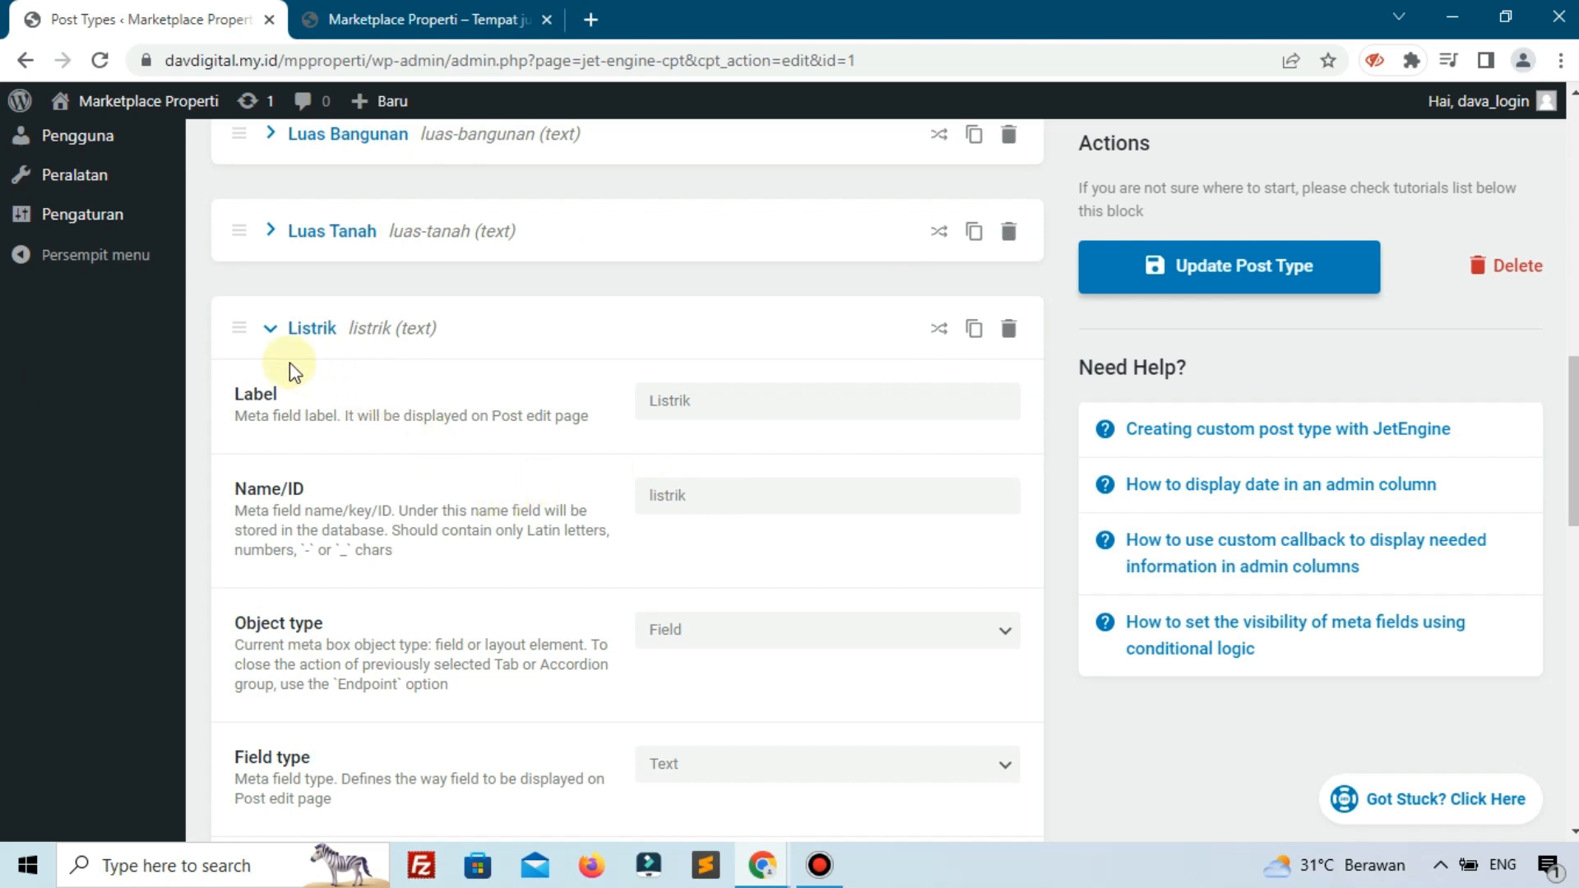
{"action": "left_click", "coordinate": [261, 329]}
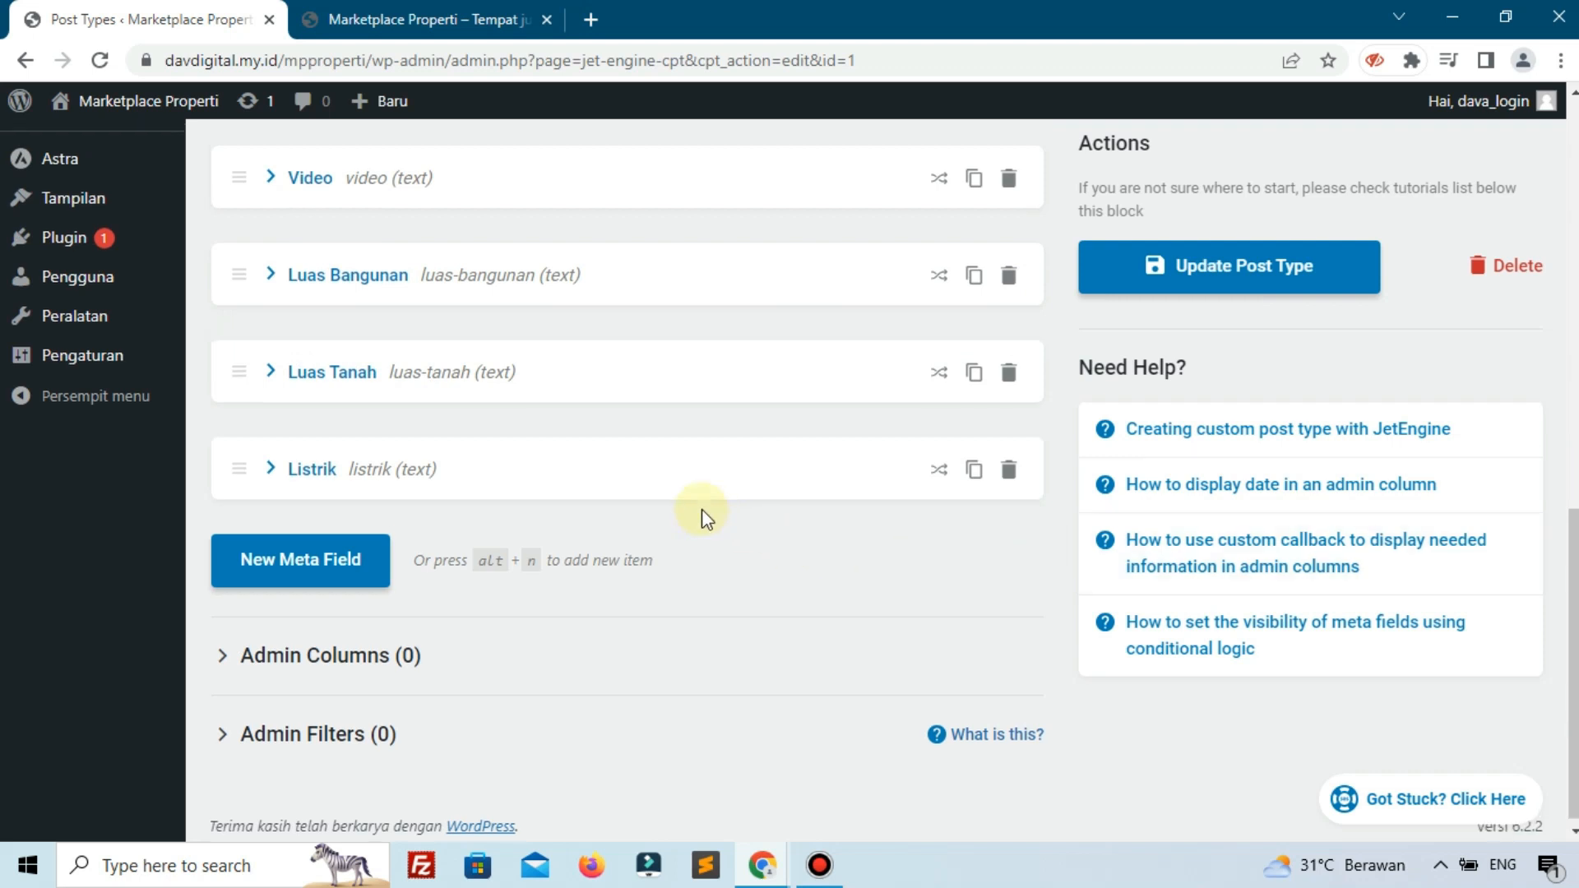
Add a Text meta field labelled Kamar Tidur below Listrik, let its ID fill in and collapse the field
{"action": "scroll", "coordinate": [703, 510], "scroll_direction": "up", "scroll_amount": 1}
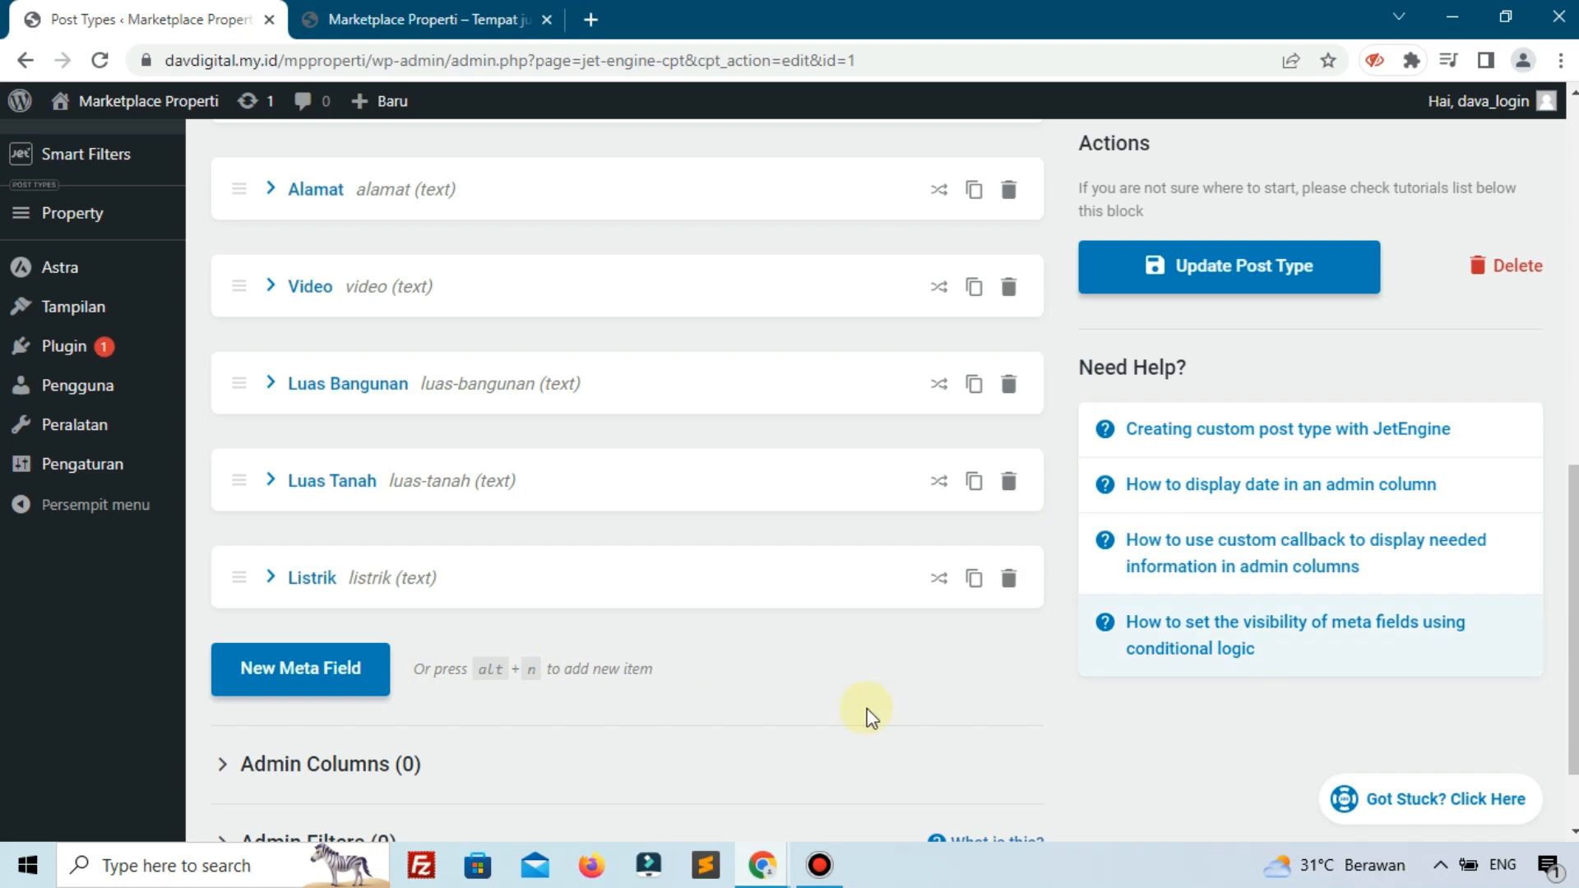
{"action": "left_click", "coordinate": [341, 686]}
{"action": "left_click", "coordinate": [722, 733]}
{"action": "type", "text": "Ka"}
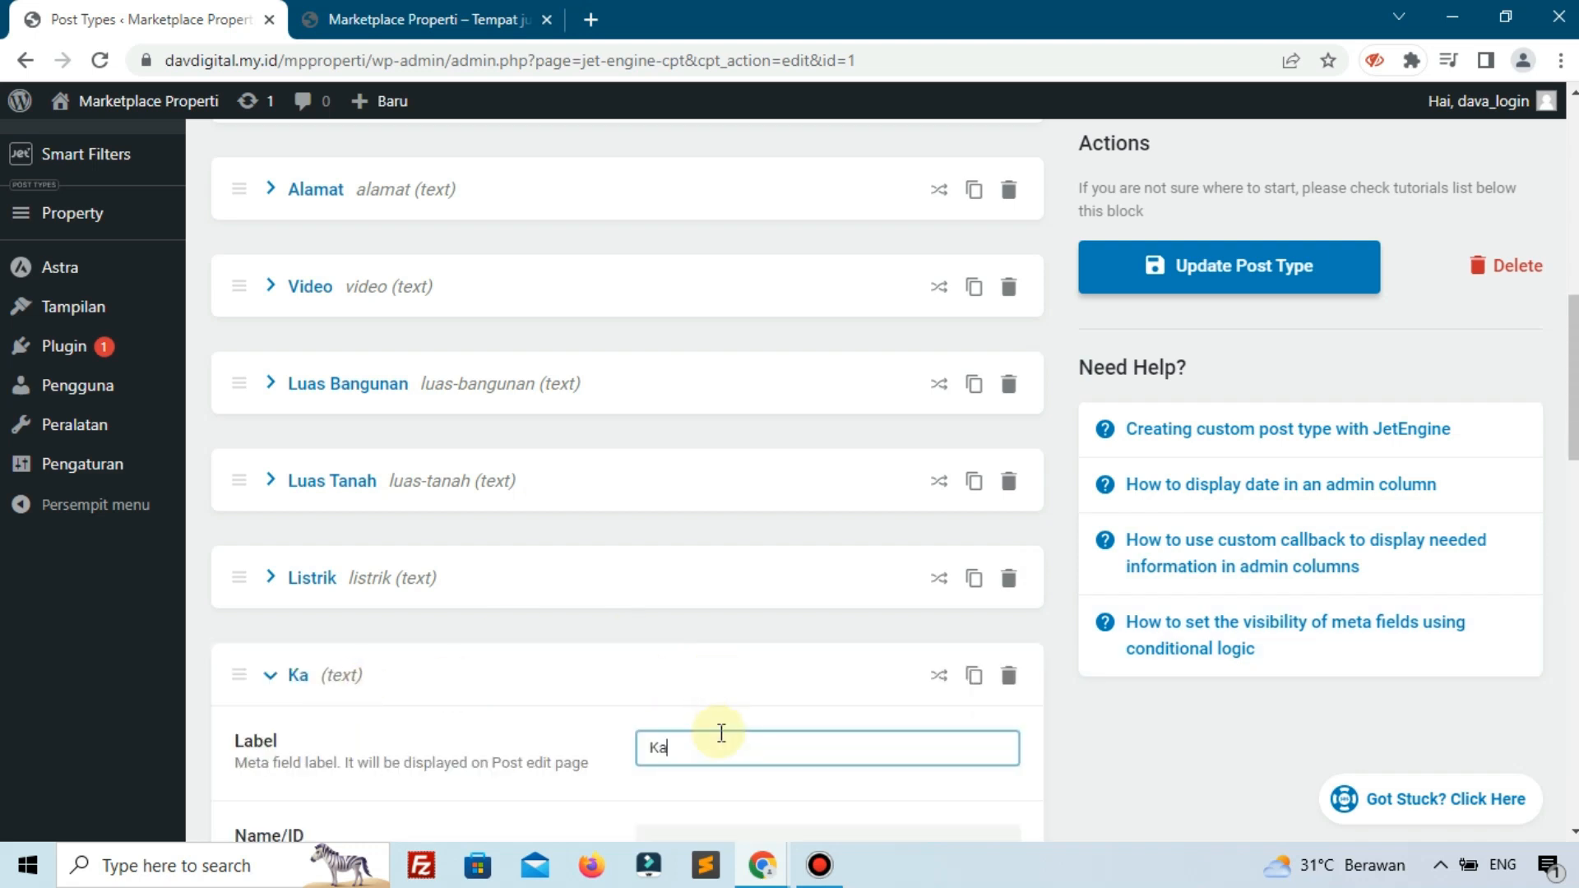
{"action": "type", "text": "mar Tidur"}
{"action": "scroll", "coordinate": [721, 733], "scroll_direction": "down", "scroll_amount": 4}
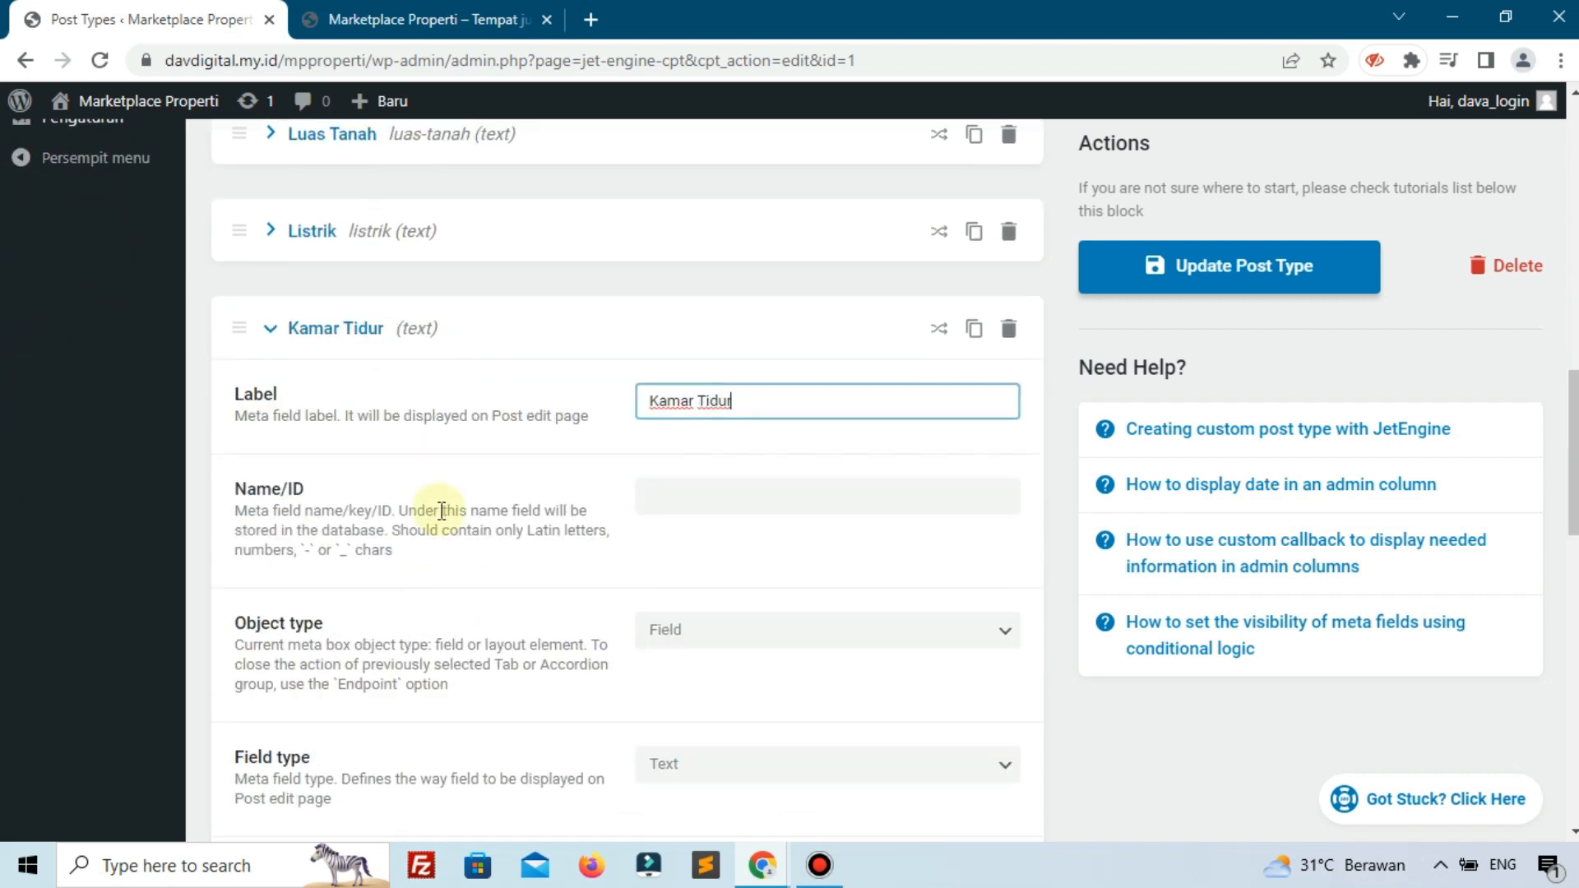
{"action": "left_click", "coordinate": [483, 575]}
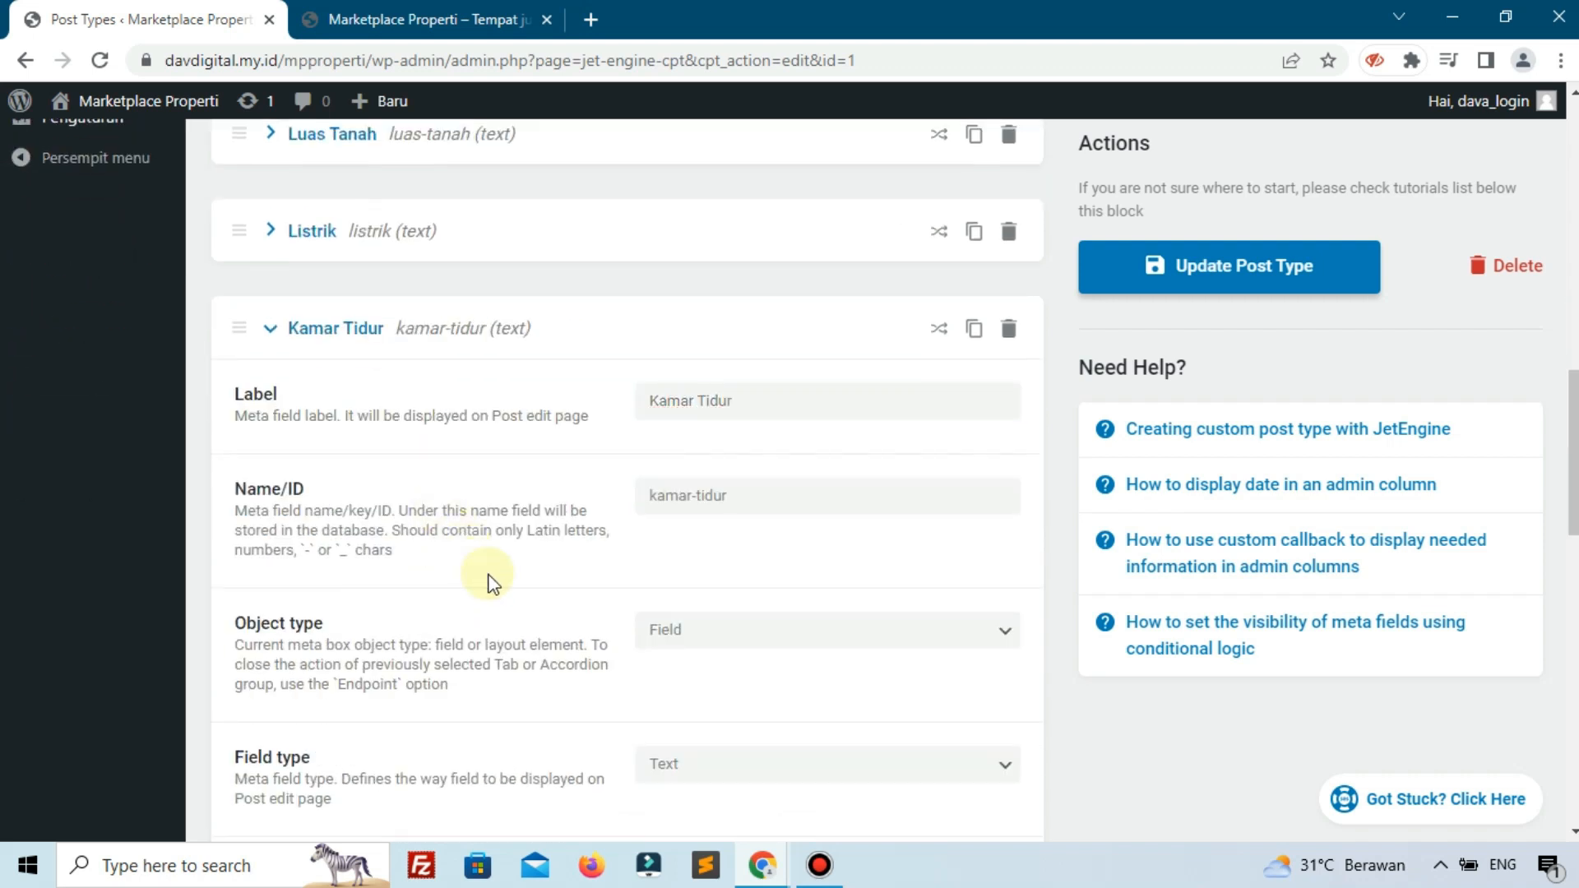
{"action": "left_click", "coordinate": [241, 334]}
Create a Text meta field labelled Kamar Mandi with its ID generated from the label, and collapse its settings
{"action": "left_click", "coordinate": [310, 548]}
{"action": "left_click", "coordinate": [690, 408]}
{"action": "type", "text": "Kam"}
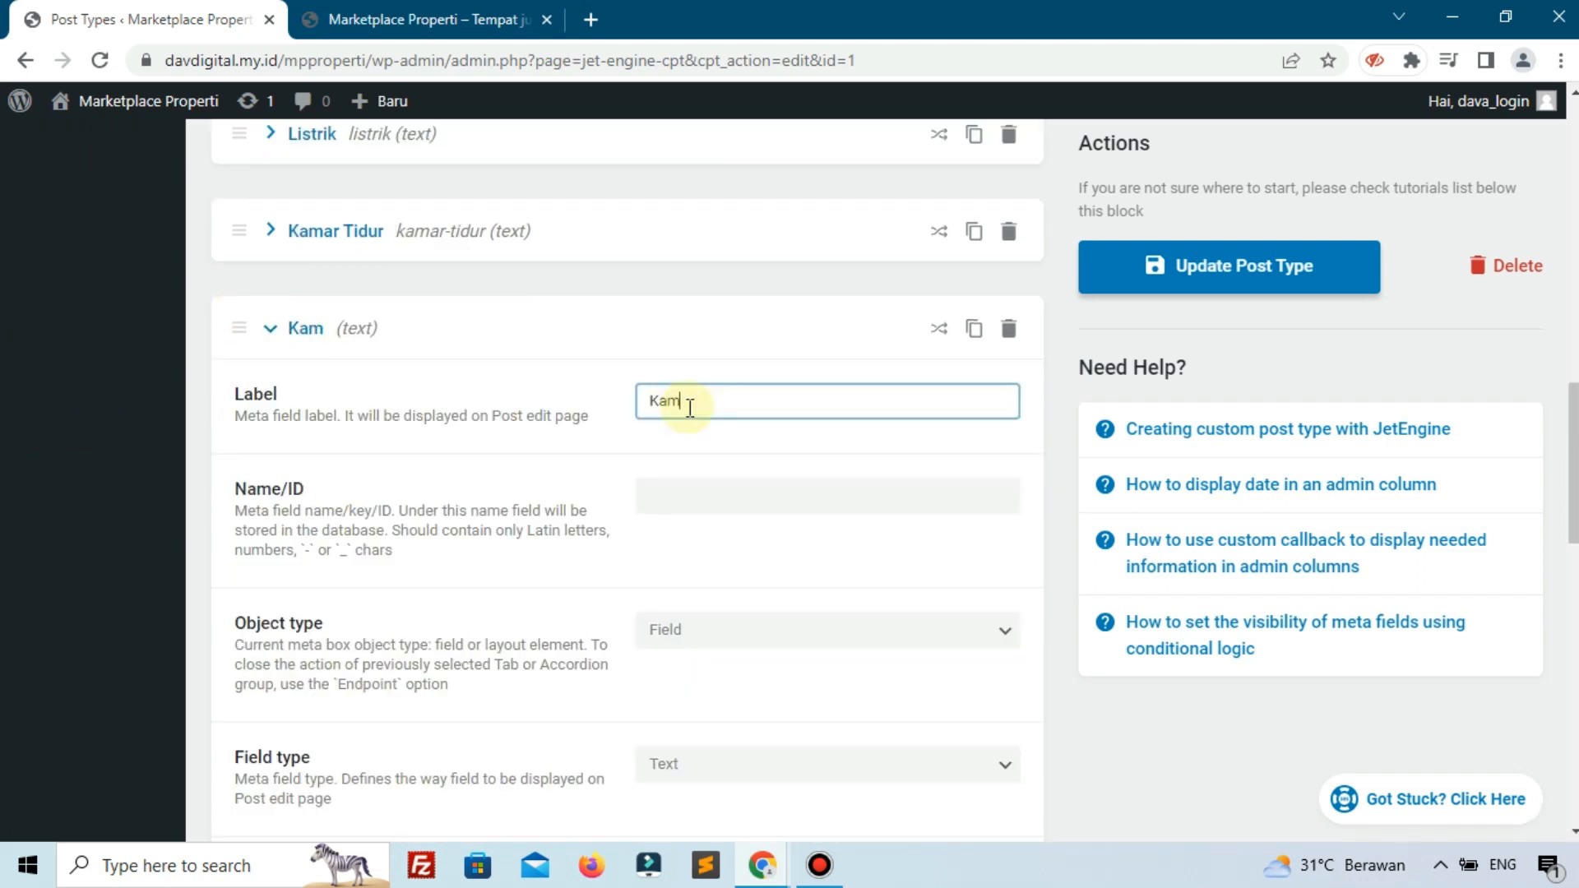
{"action": "type", "text": "ar mandi"}
{"action": "key", "text": "BackSpace"}
{"action": "key", "text": "BackSpace"}
{"action": "key", "text": "BackSpace"}
{"action": "key", "text": "BackSpace"}
{"action": "key", "text": "BackSpace"}
{"action": "type", "text": "Mandi"}
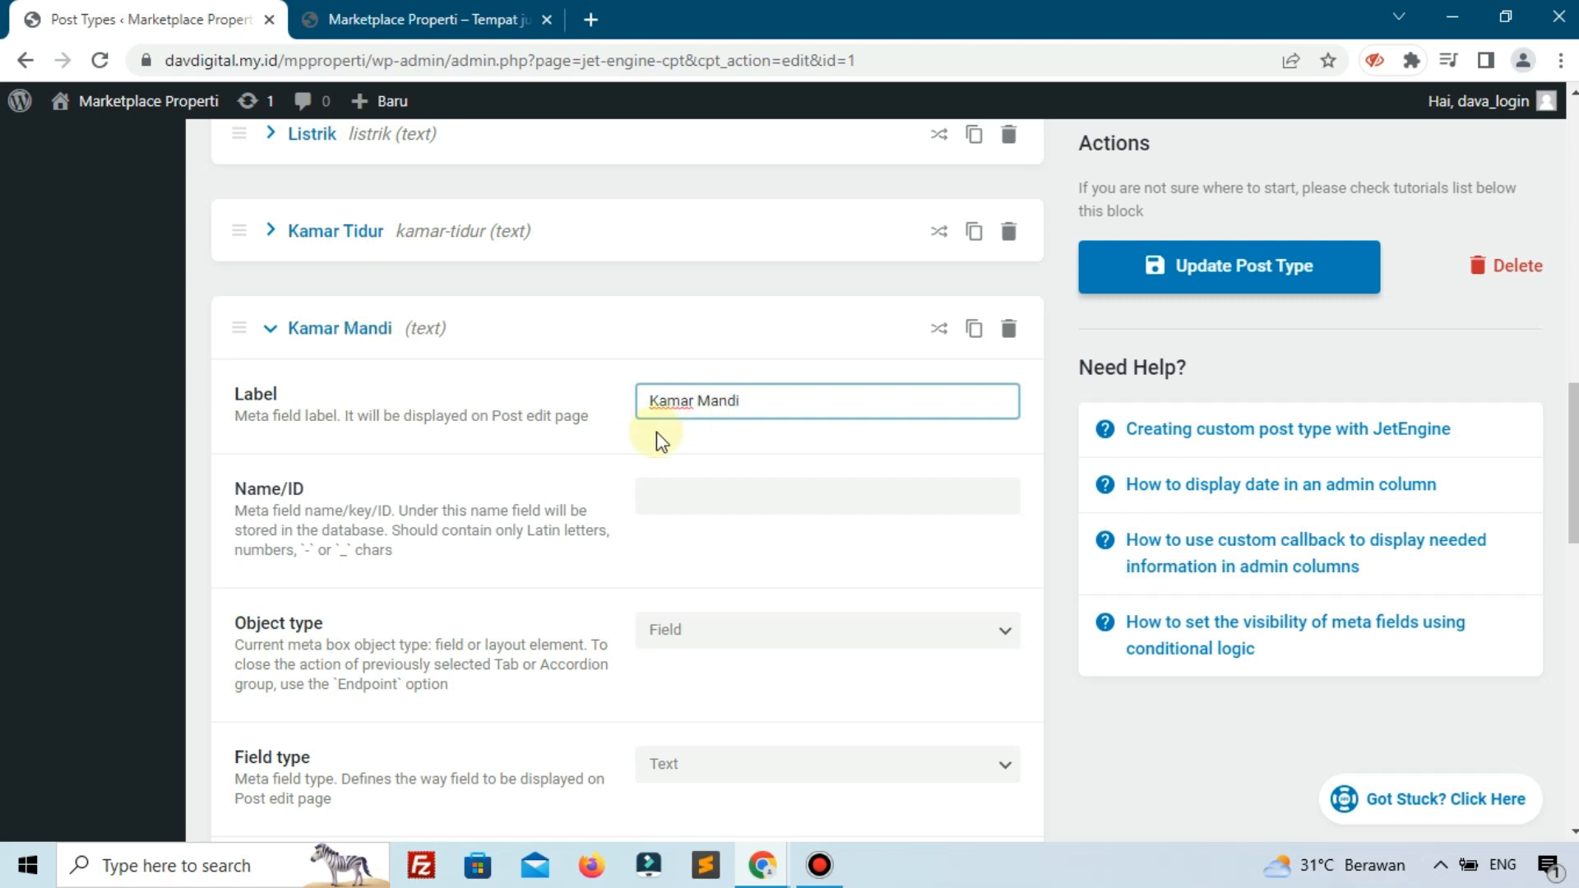
{"action": "left_click", "coordinate": [654, 433]}
{"action": "left_click", "coordinate": [239, 326]}
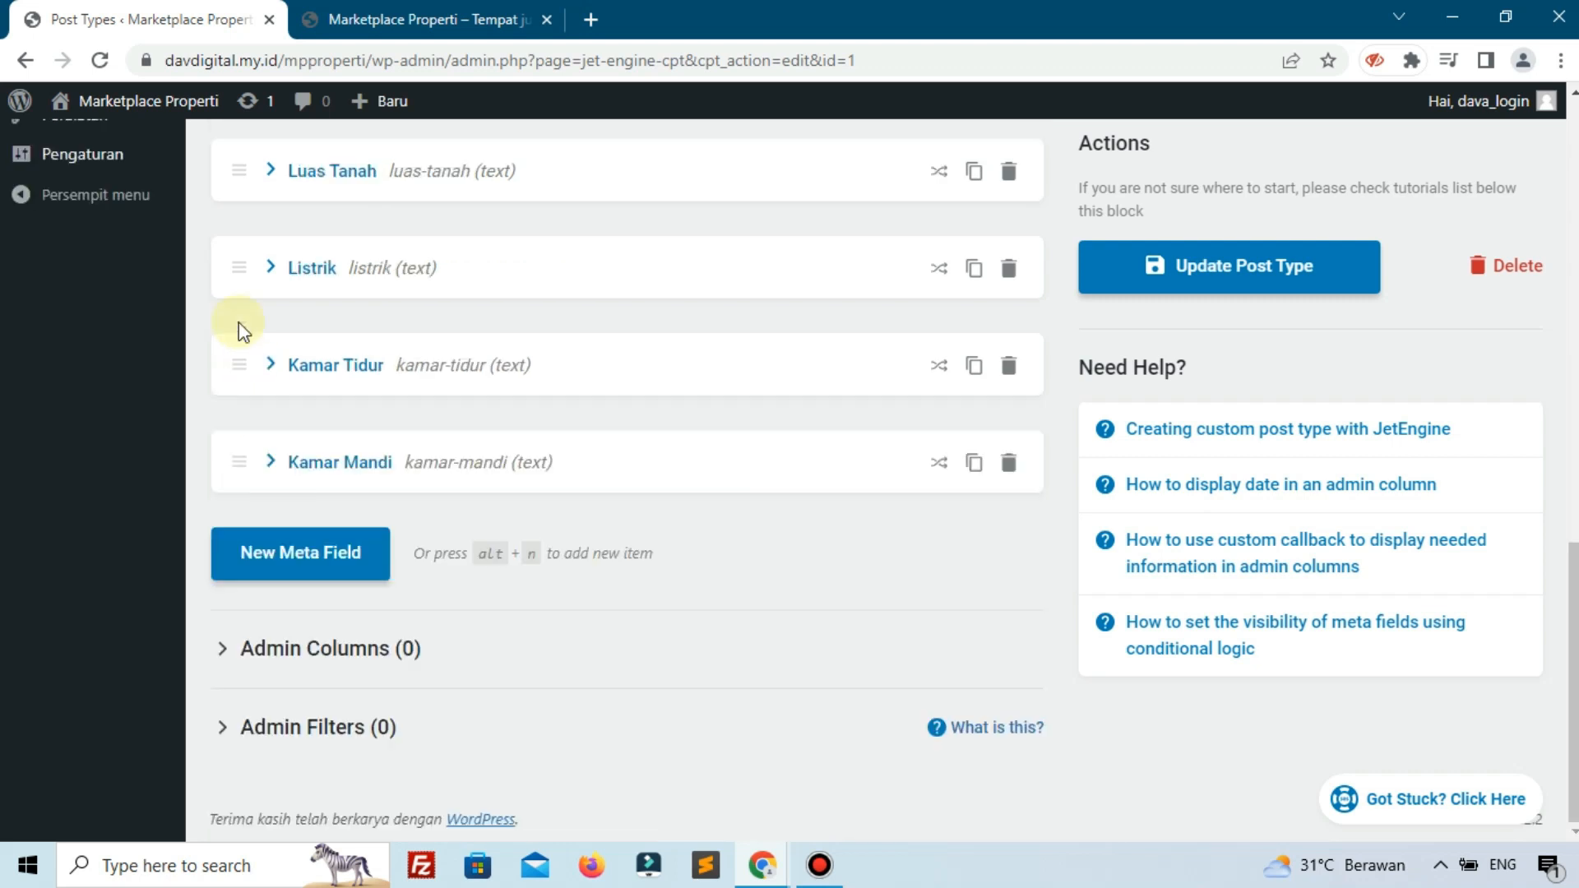
Add a Text meta field labelled Sertifikat below Kamar Mandi and collapse it once its ID is generated
{"action": "left_click", "coordinate": [300, 570]}
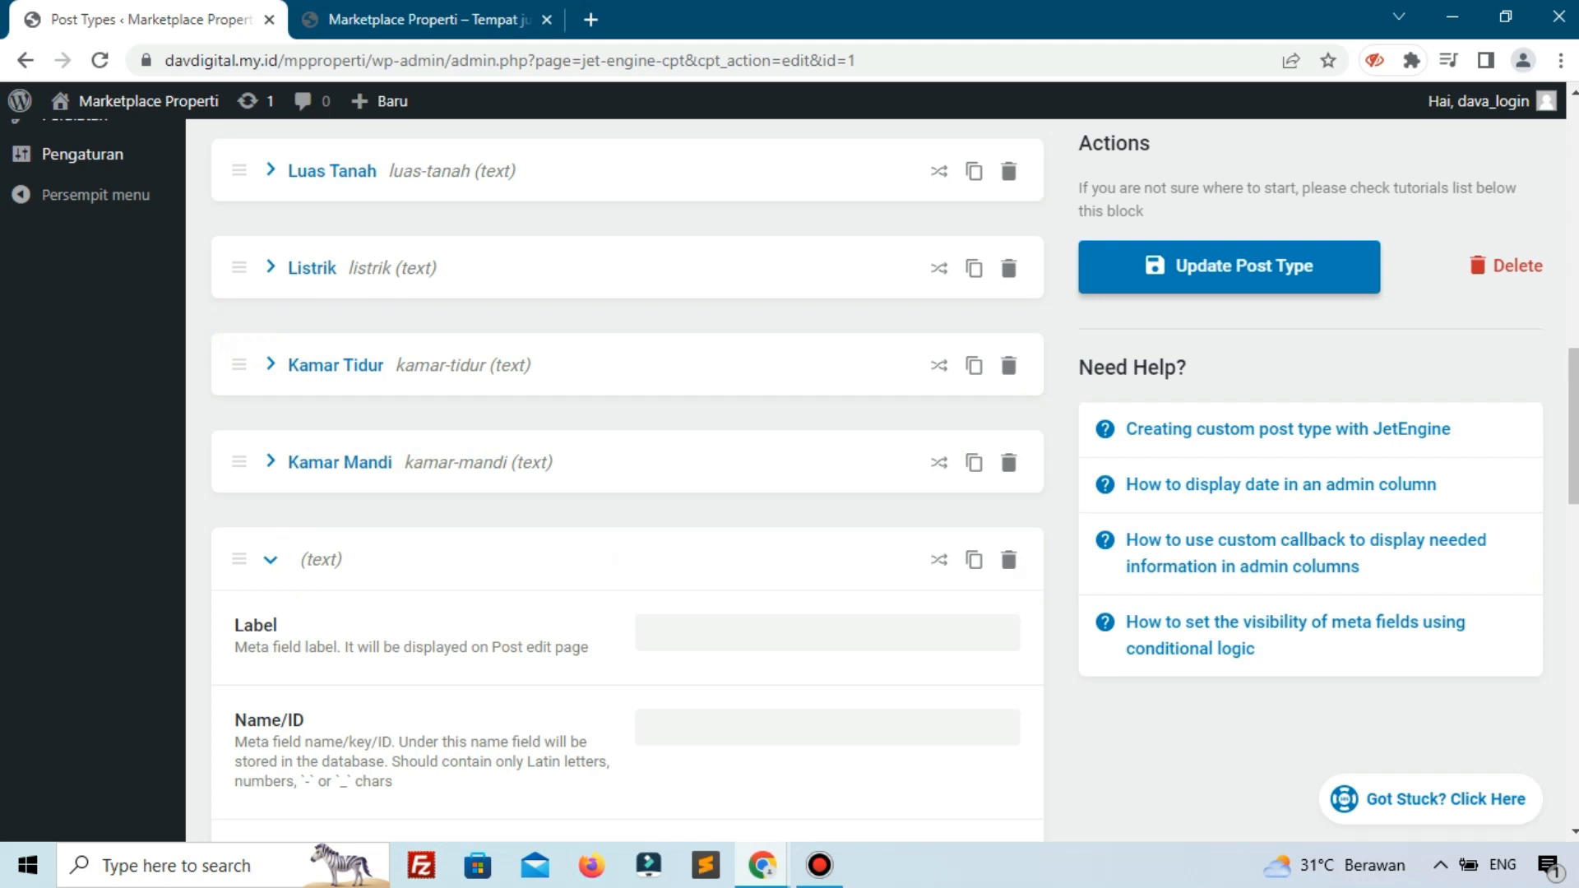
{"action": "left_click", "coordinate": [808, 632]}
{"action": "type", "text": "Sertifikat"}
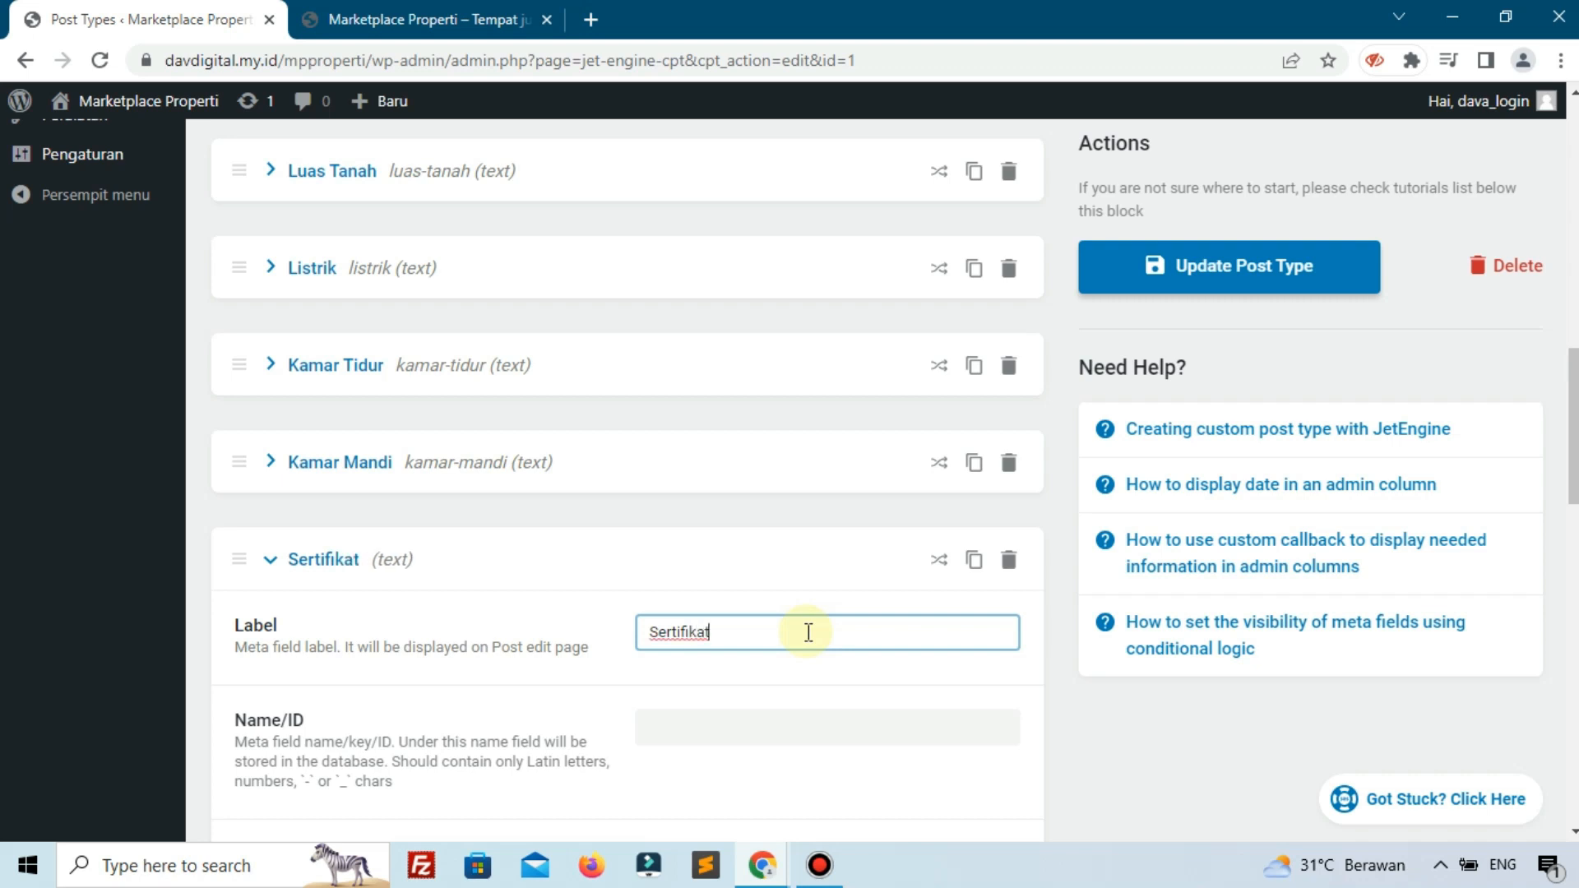
{"action": "left_click", "coordinate": [618, 689]}
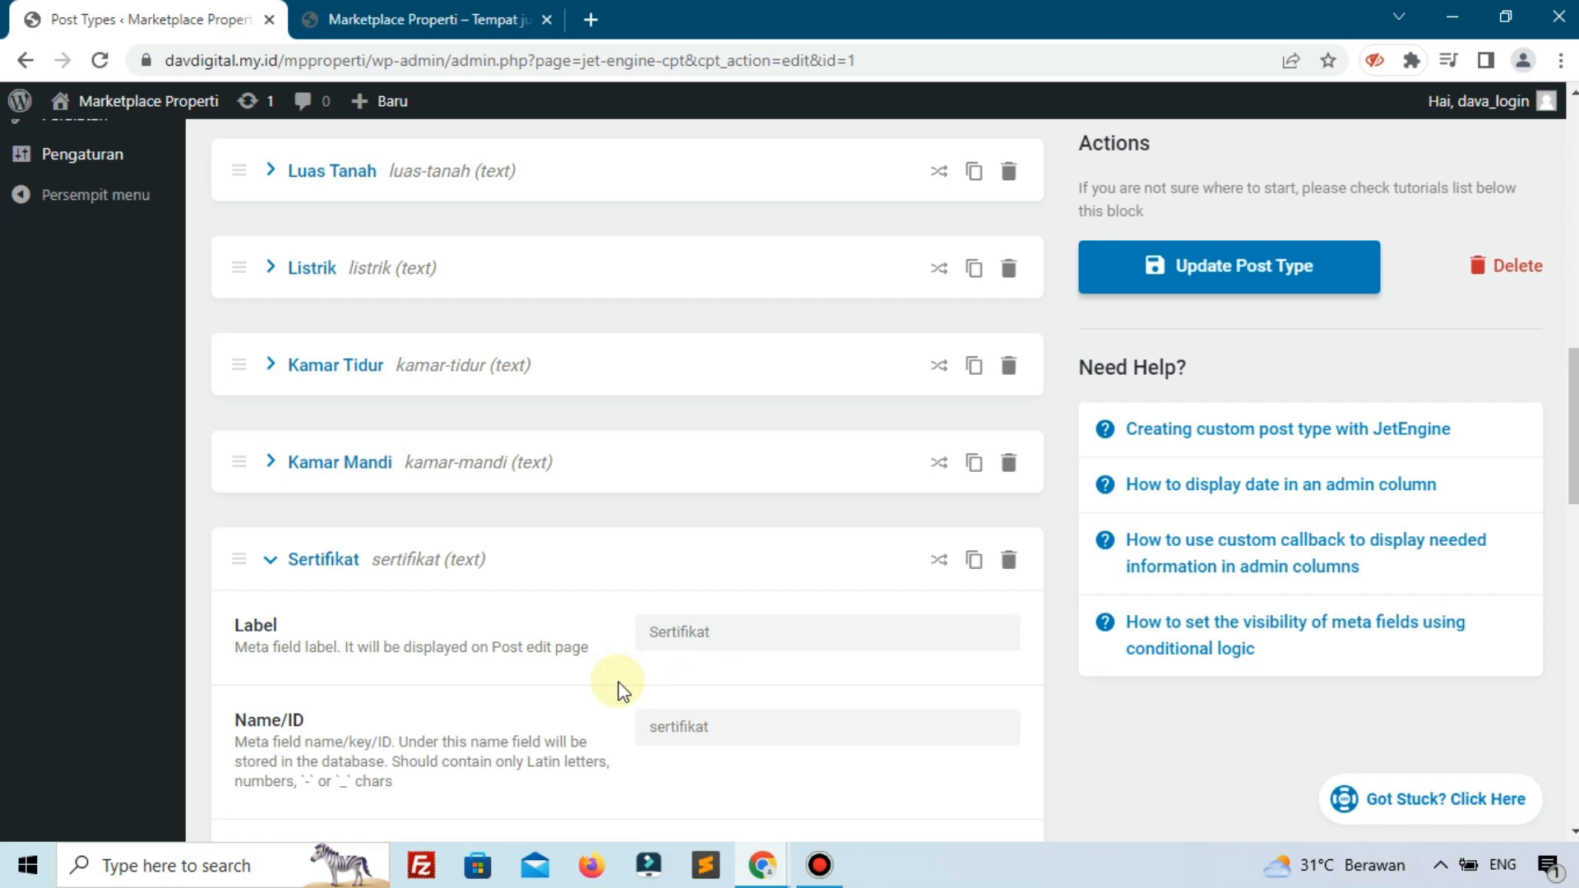
{"action": "left_click", "coordinate": [235, 557]}
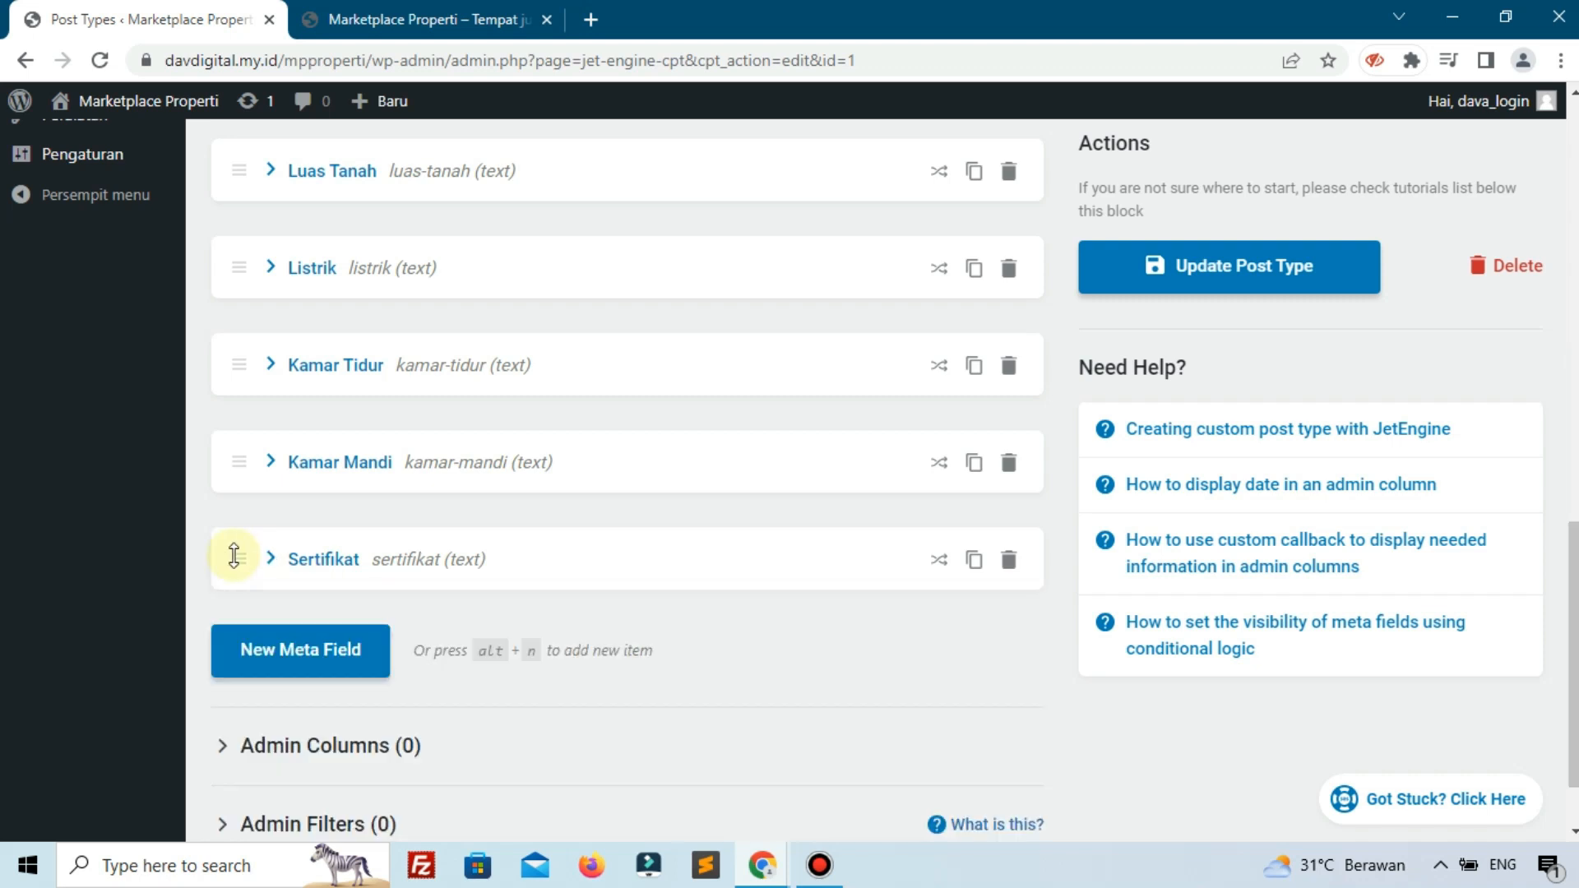
Create a Text meta field labelled Tipe below Sertifikat, with an automatically generated ID, and collapse its settings
{"action": "scroll", "coordinate": [472, 580], "scroll_direction": "down", "scroll_amount": 1}
{"action": "left_click", "coordinate": [330, 556]}
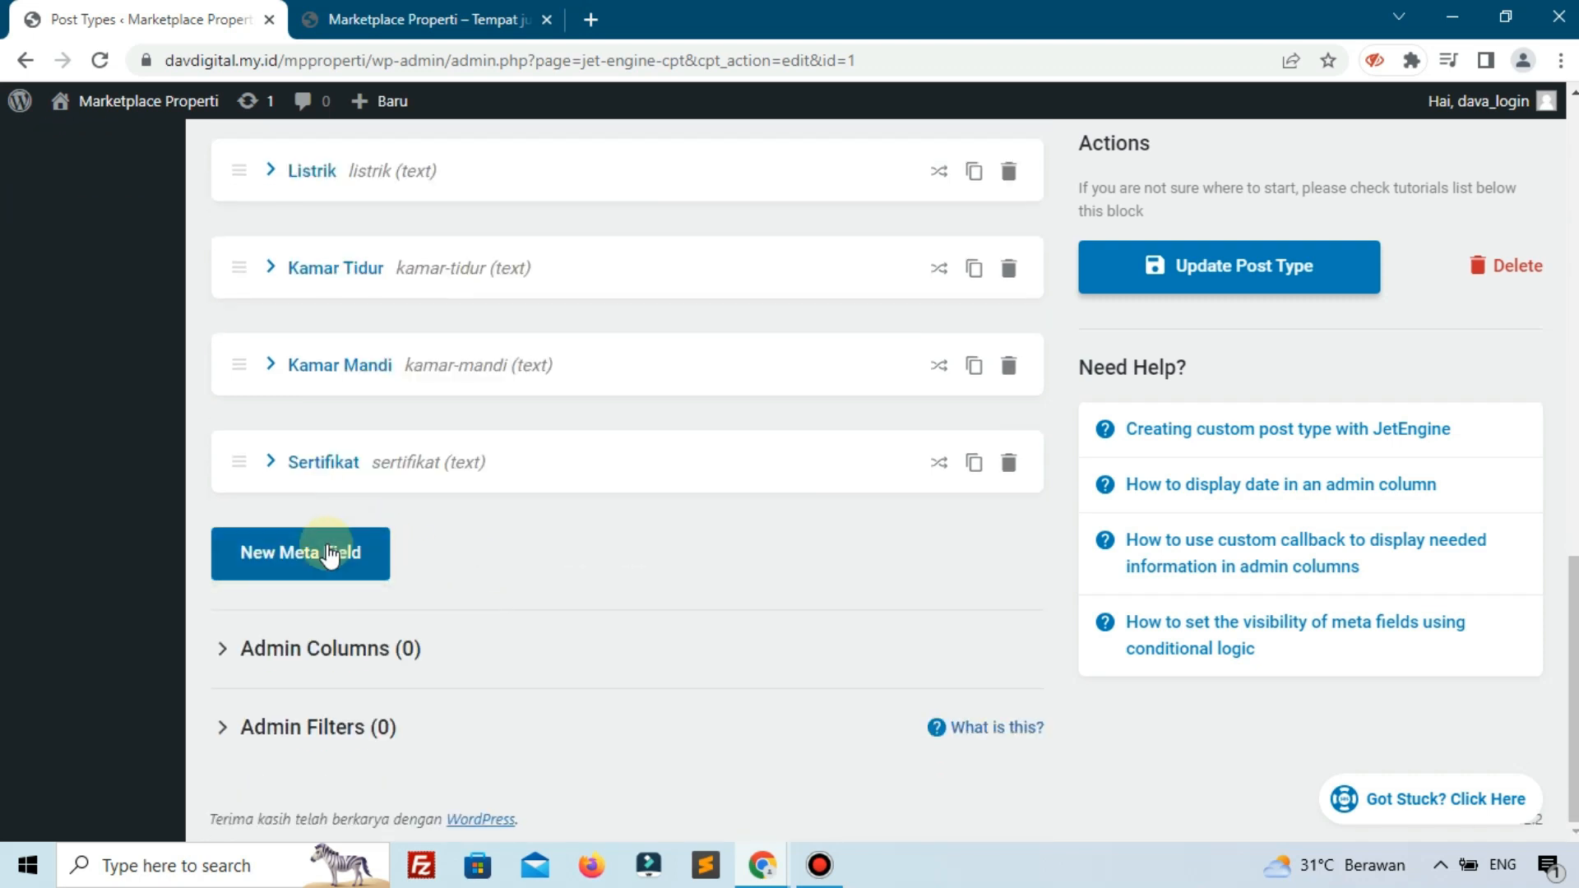
{"action": "left_click", "coordinate": [712, 636]}
{"action": "type", "text": "Tipe"}
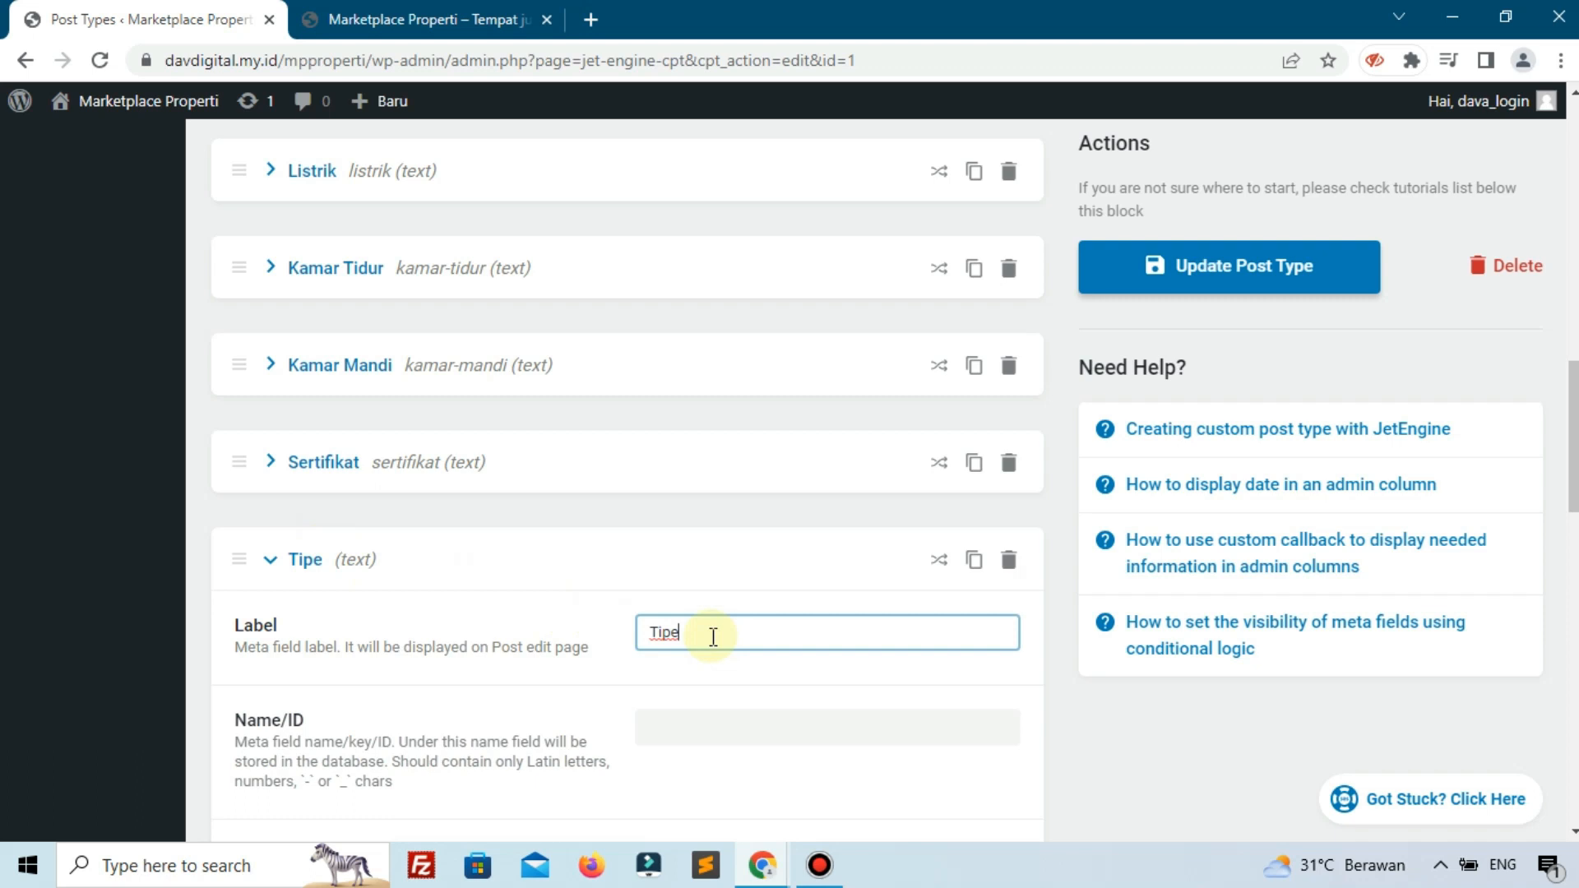
{"action": "scroll", "coordinate": [713, 637], "scroll_direction": "down", "scroll_amount": 3}
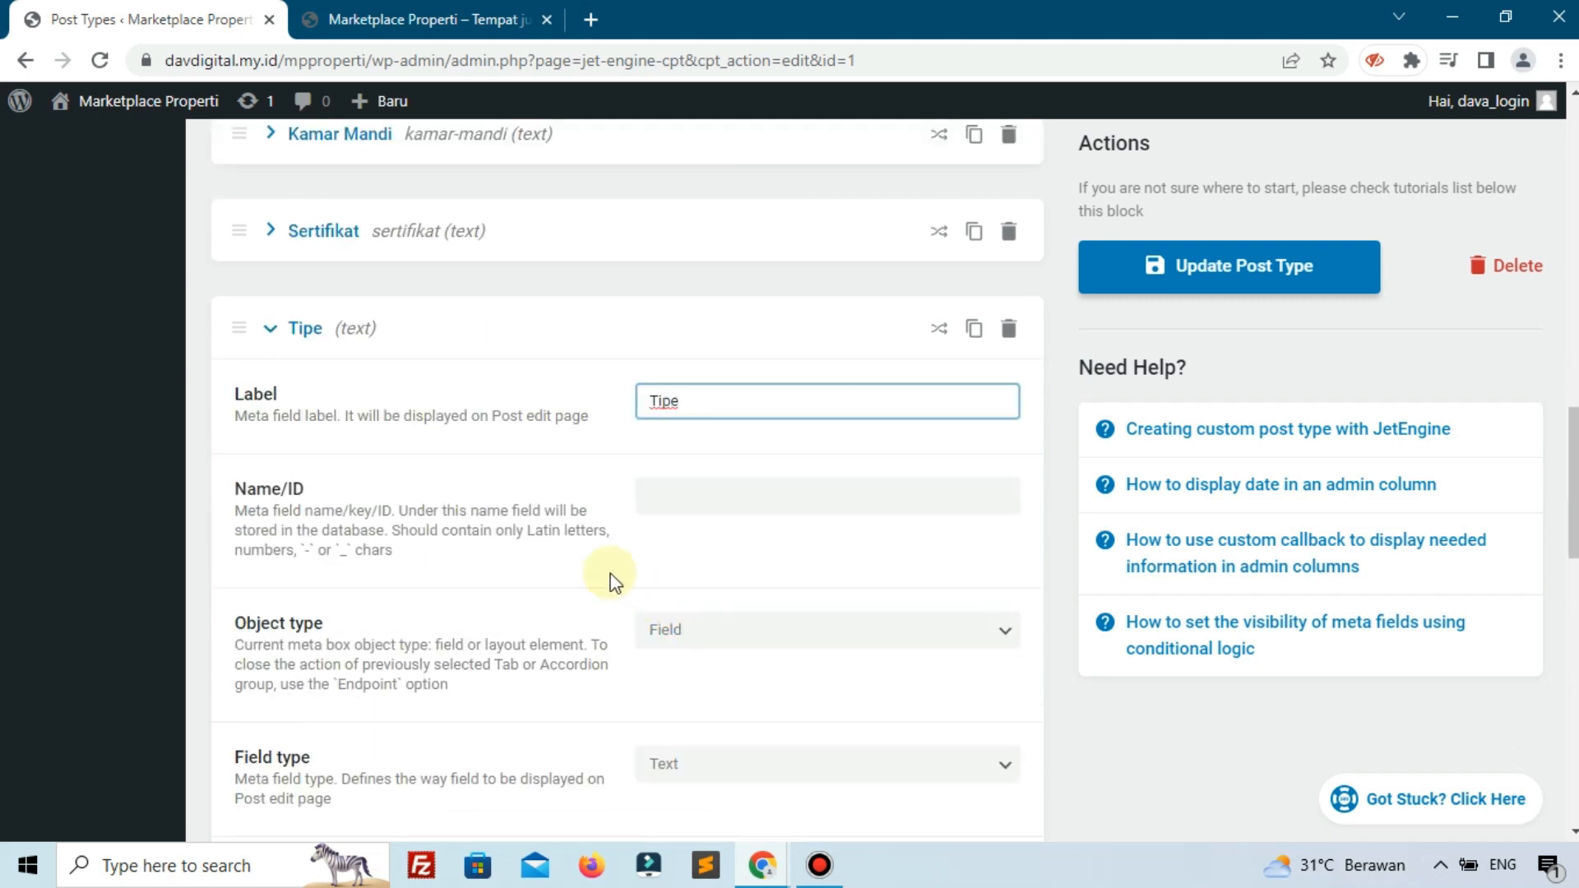
{"action": "left_click", "coordinate": [610, 582]}
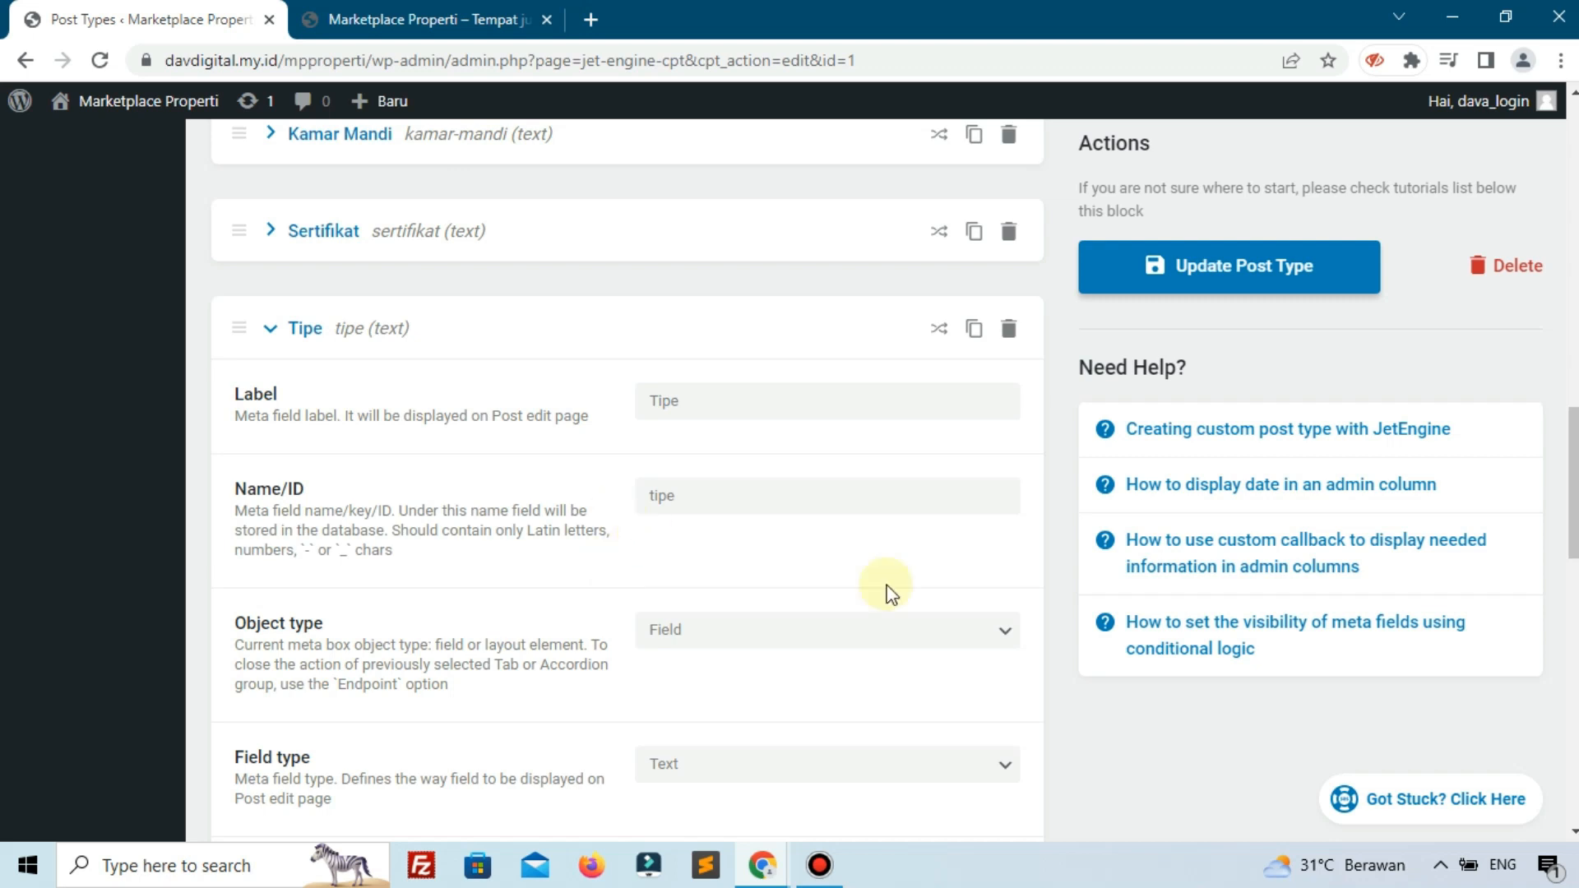
{"action": "left_click", "coordinate": [216, 342]}
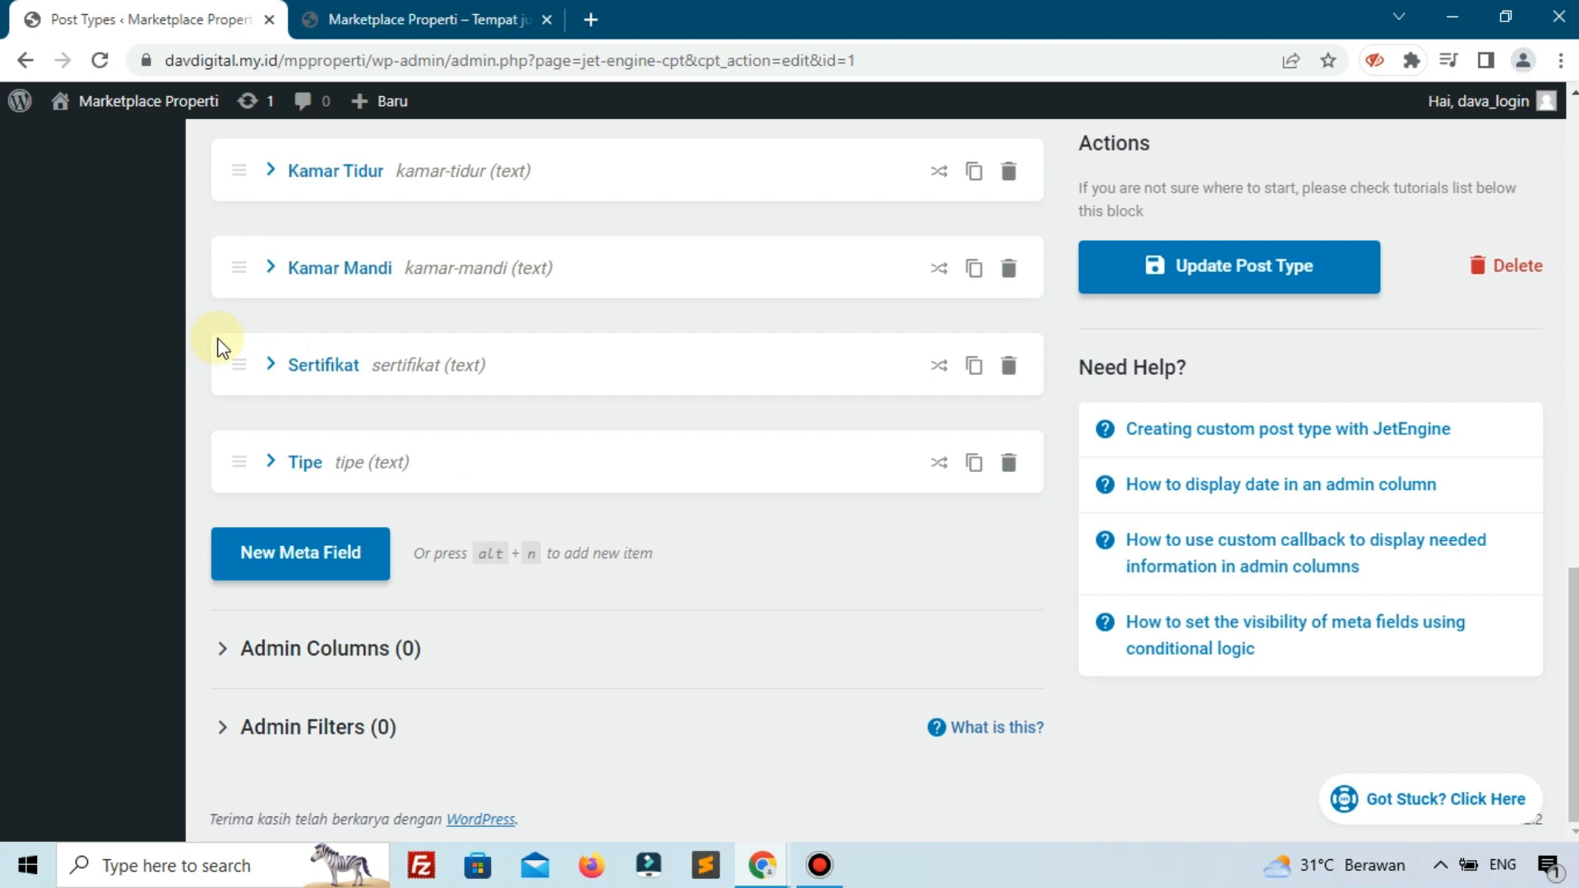
Add a meta field labelled Features below Tipe and let its ID fill in from the label
{"action": "left_click", "coordinate": [335, 554]}
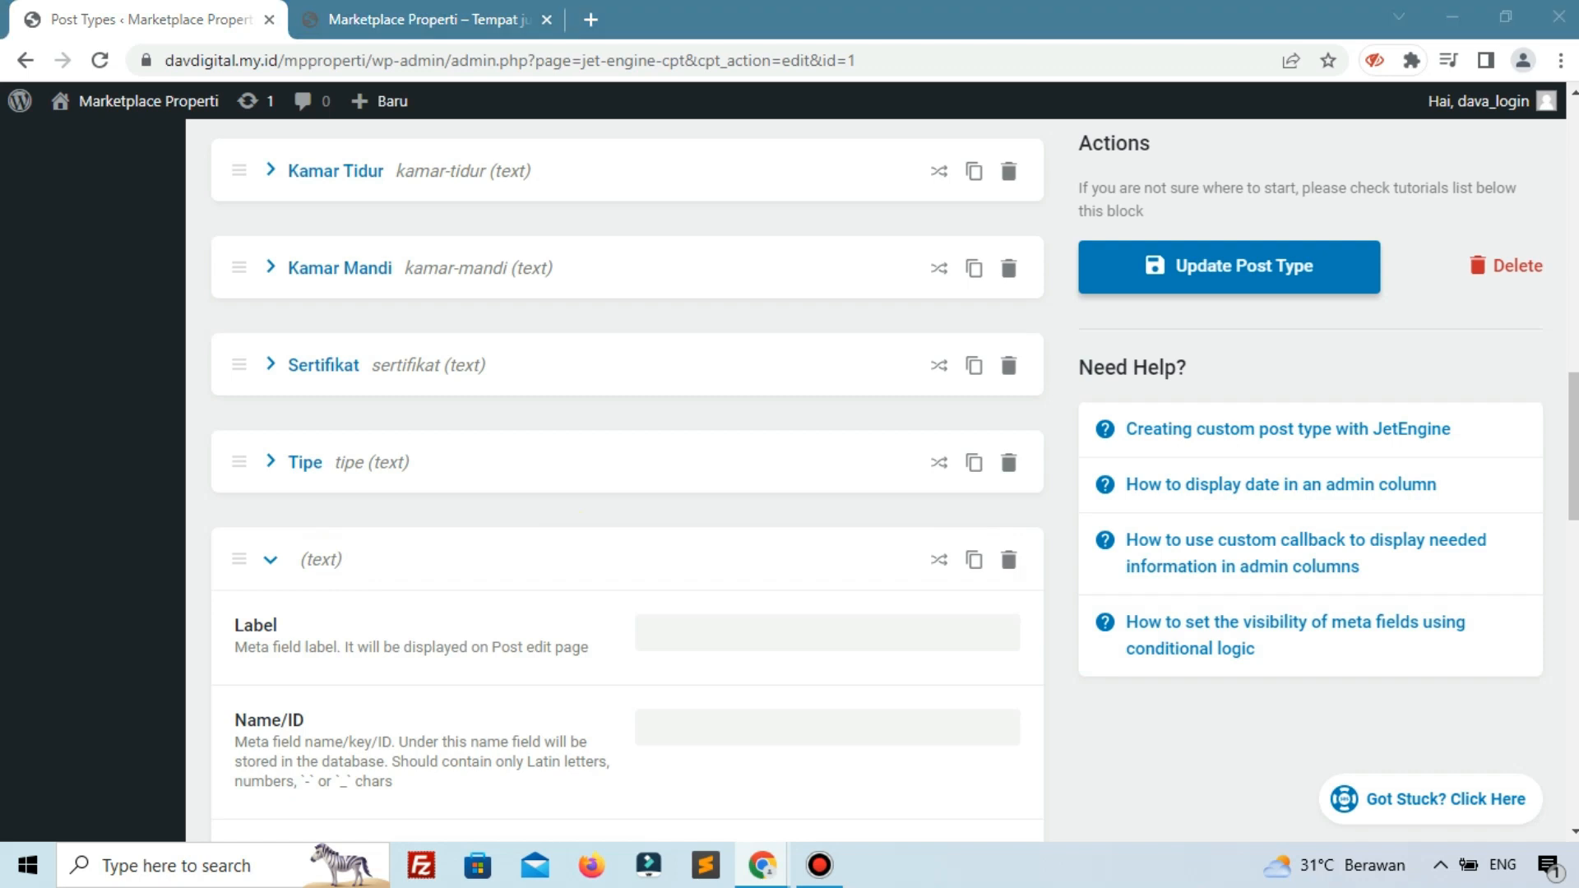
{"action": "left_click", "coordinate": [724, 615]}
{"action": "left_click", "coordinate": [734, 633]}
{"action": "type", "text": "Feat"}
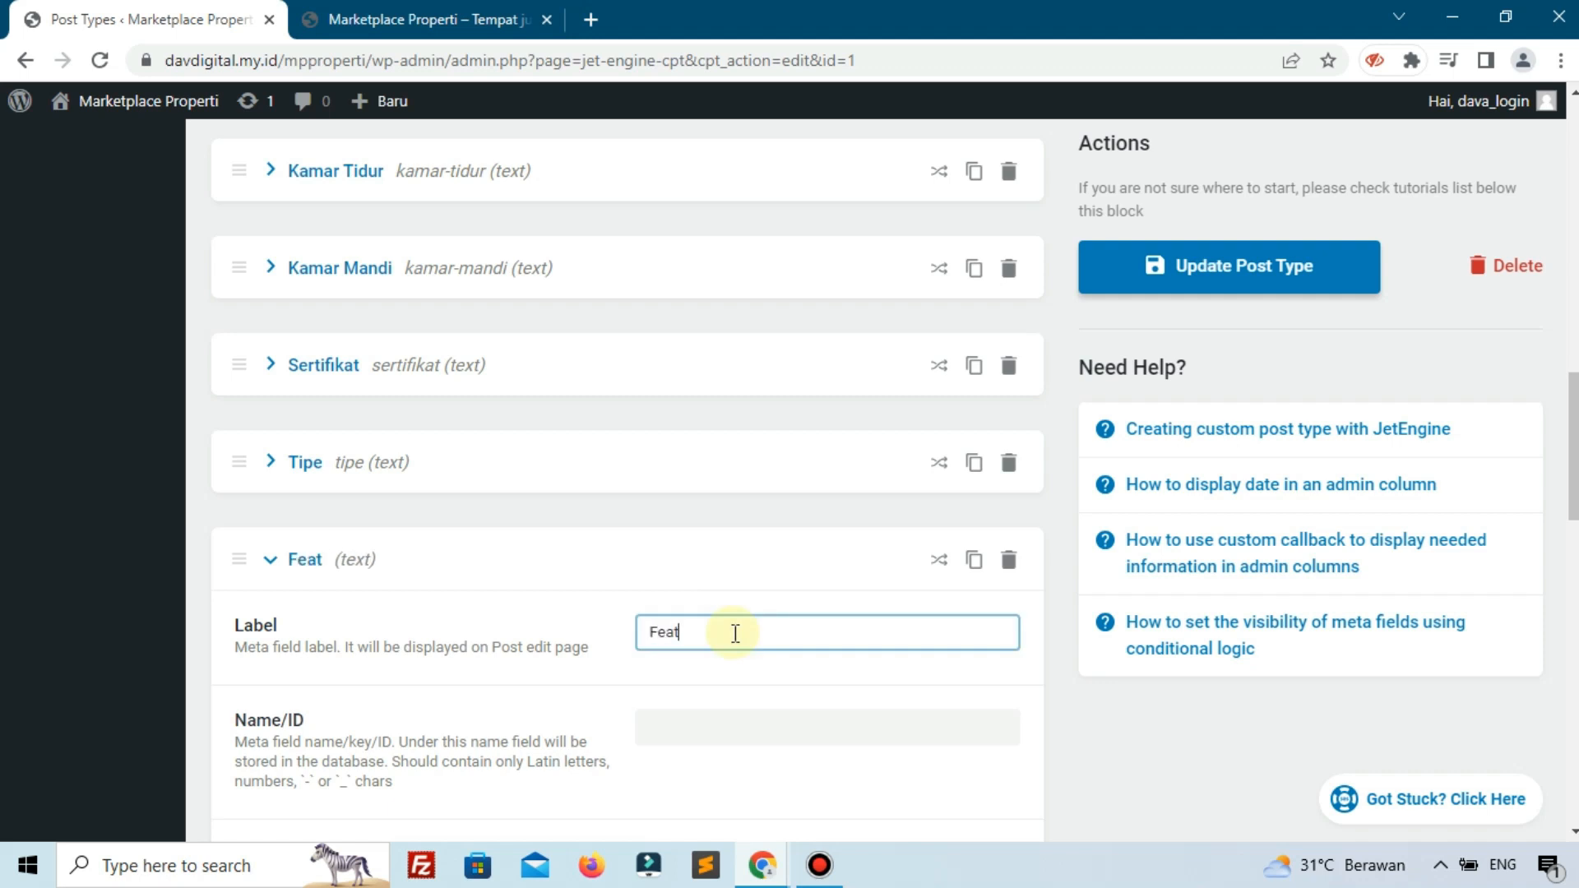
{"action": "type", "text": "ures"}
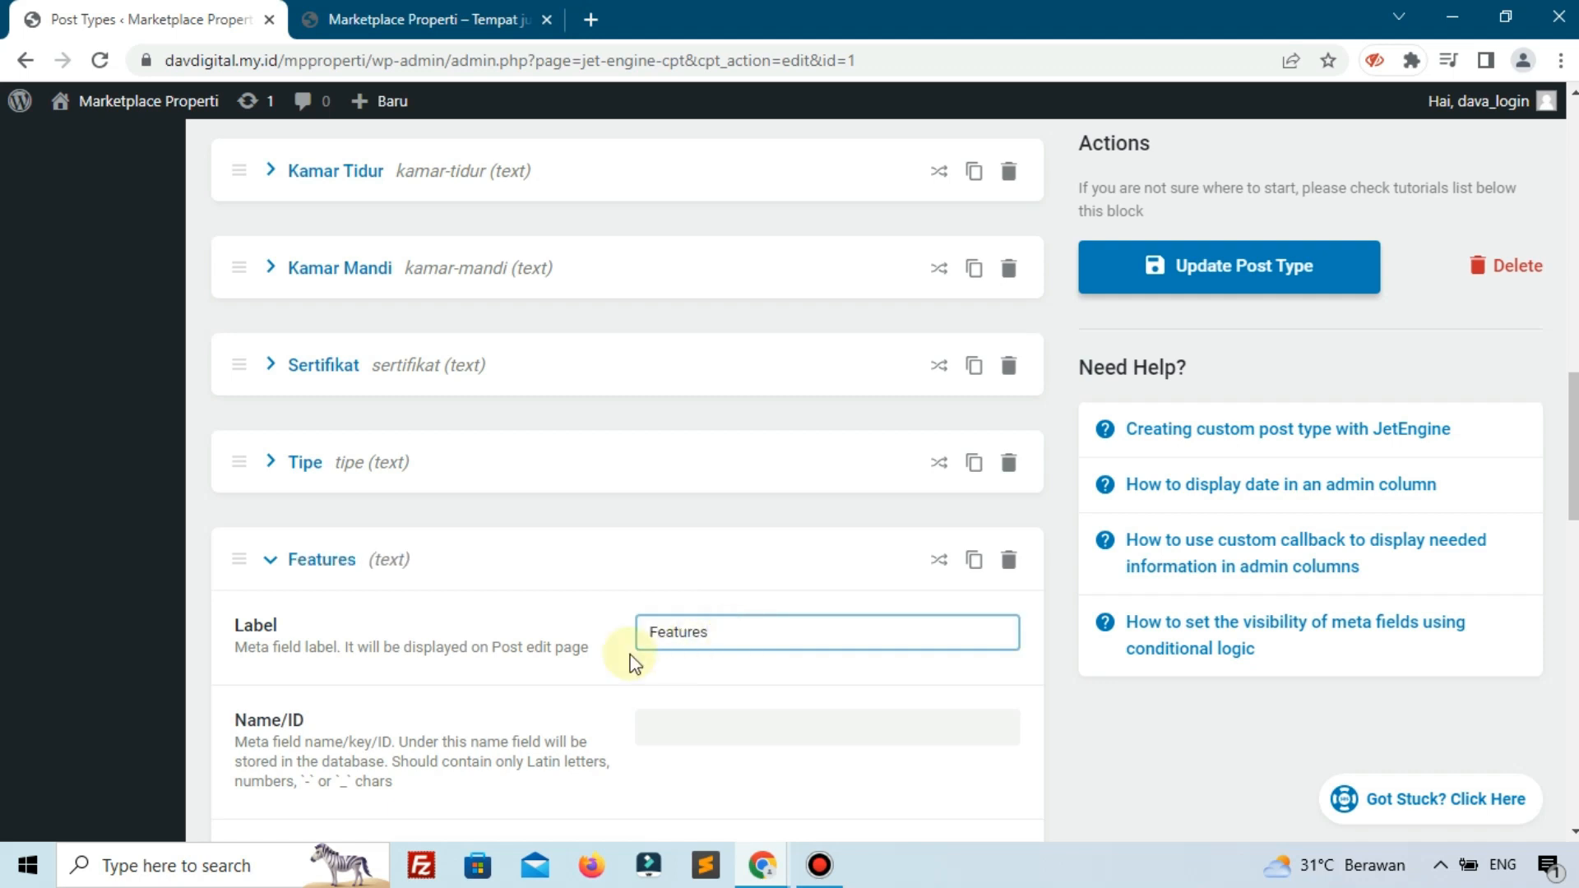
{"action": "left_click", "coordinate": [631, 662]}
{"action": "scroll", "coordinate": [600, 613], "scroll_direction": "down", "scroll_amount": 3}
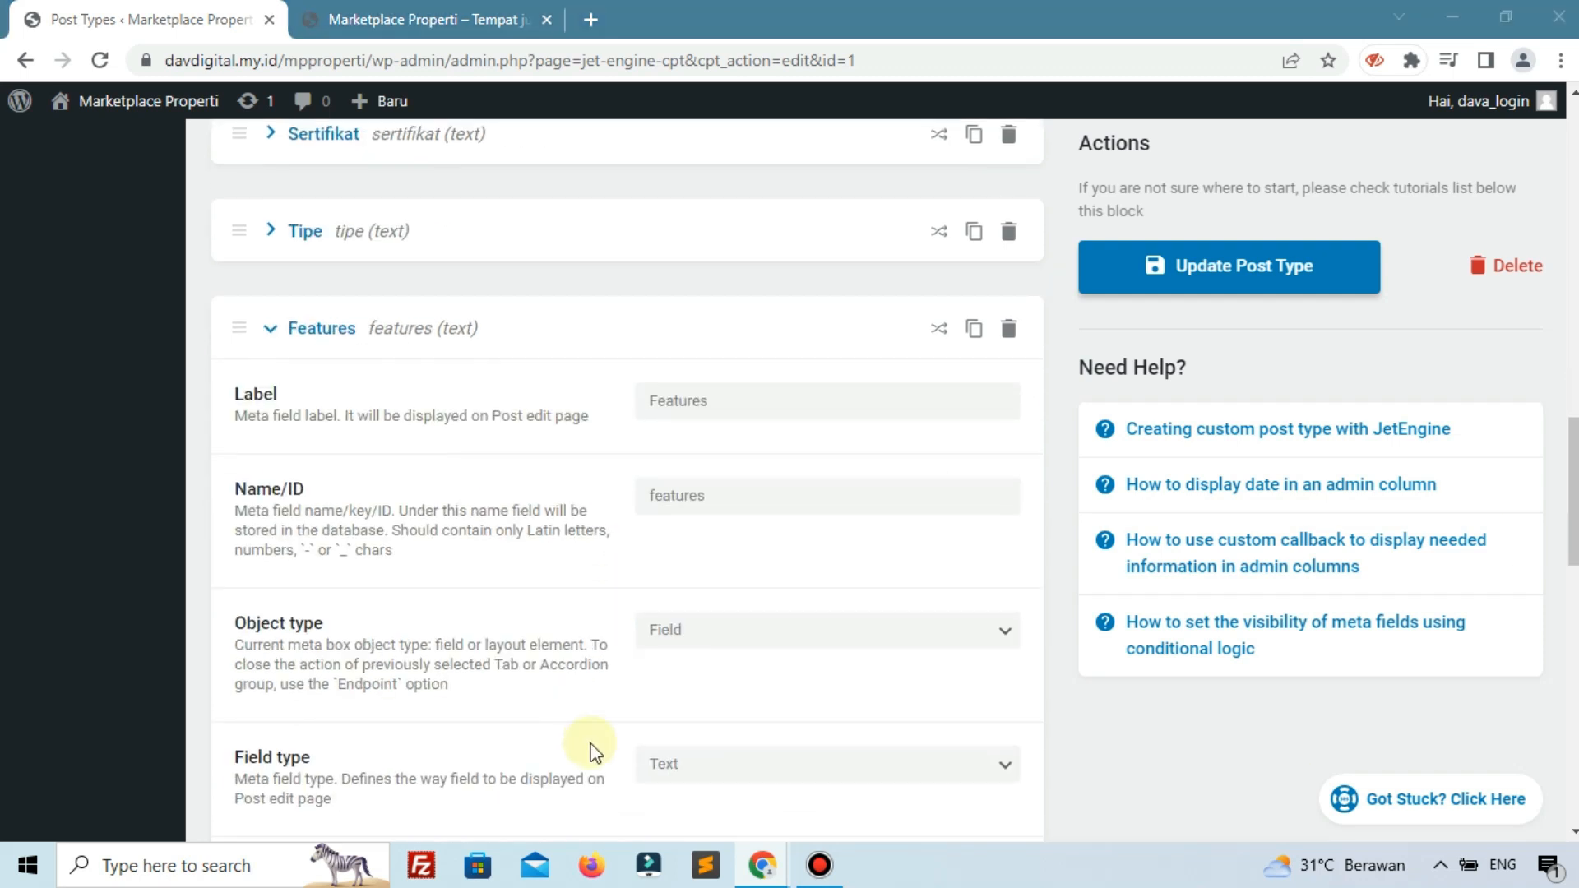
Set the Features field type to Checkbox, turn on getting options from the glossary and collapse the field
{"action": "scroll", "coordinate": [592, 750], "scroll_direction": "down", "scroll_amount": 2}
{"action": "left_click", "coordinate": [684, 658]}
{"action": "key", "text": "c"}
{"action": "left_click", "coordinate": [668, 429]}
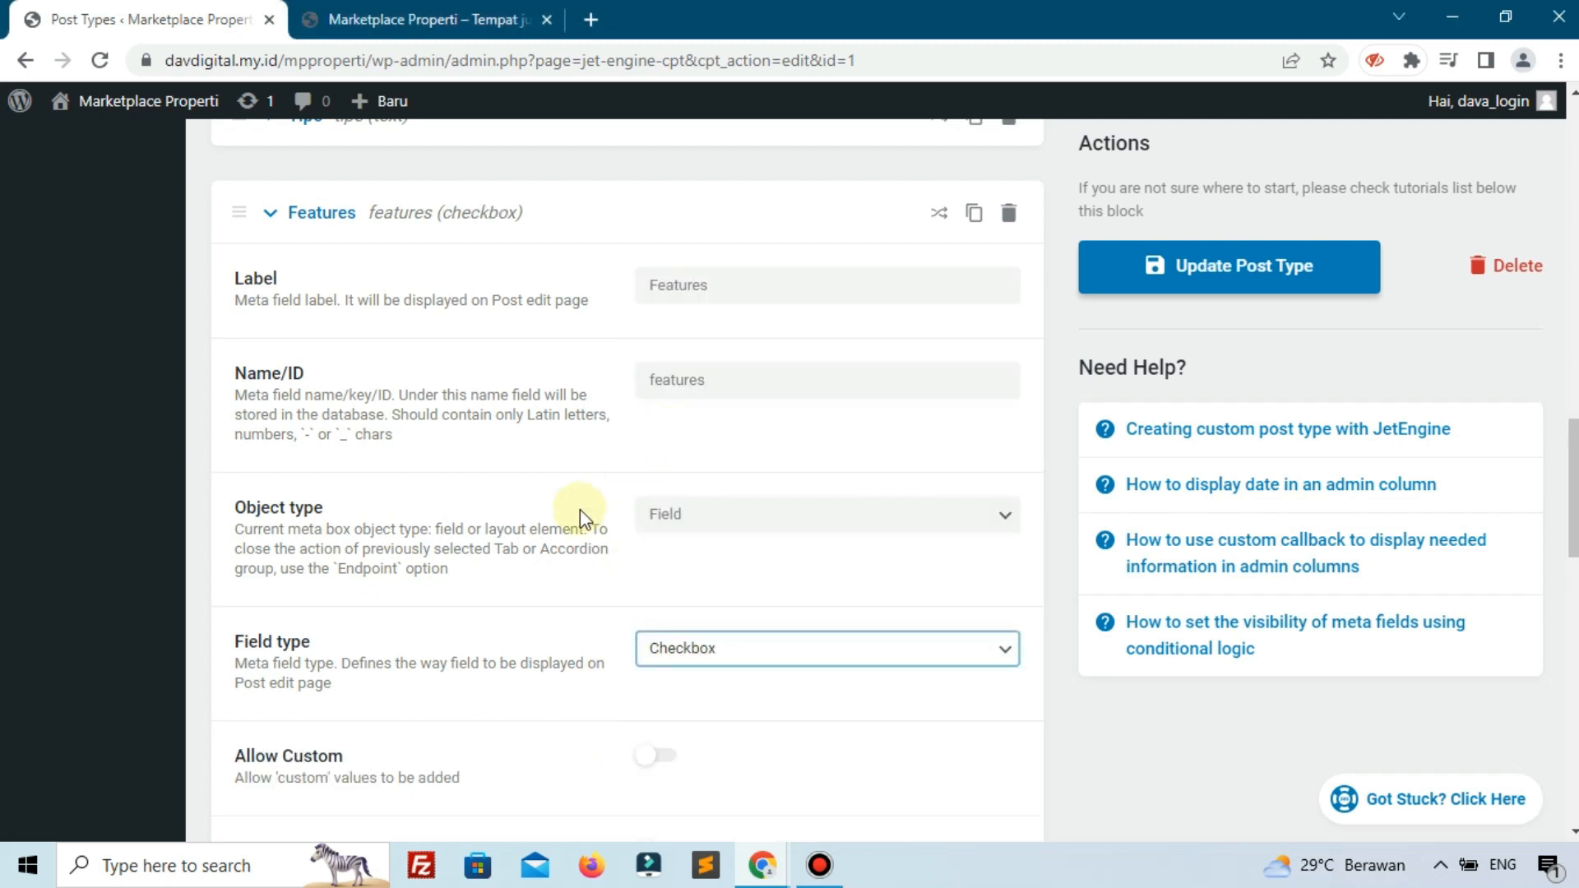
{"action": "scroll", "coordinate": [580, 510], "scroll_direction": "down", "scroll_amount": 4}
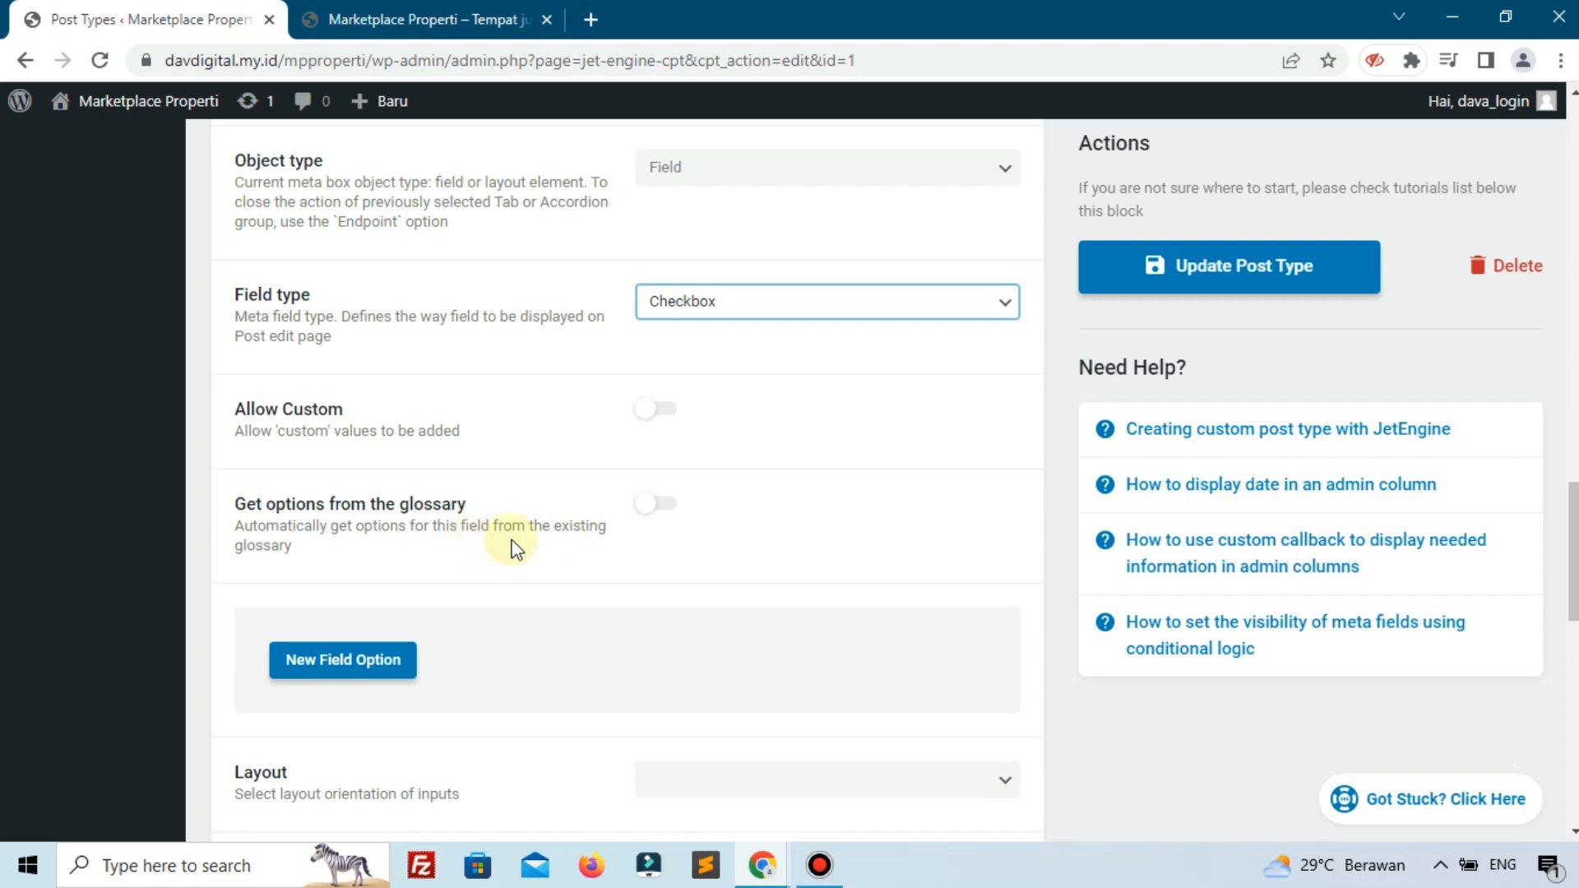
{"action": "left_click", "coordinate": [653, 502]}
{"action": "scroll", "coordinate": [645, 518], "scroll_direction": "up", "scroll_amount": 5}
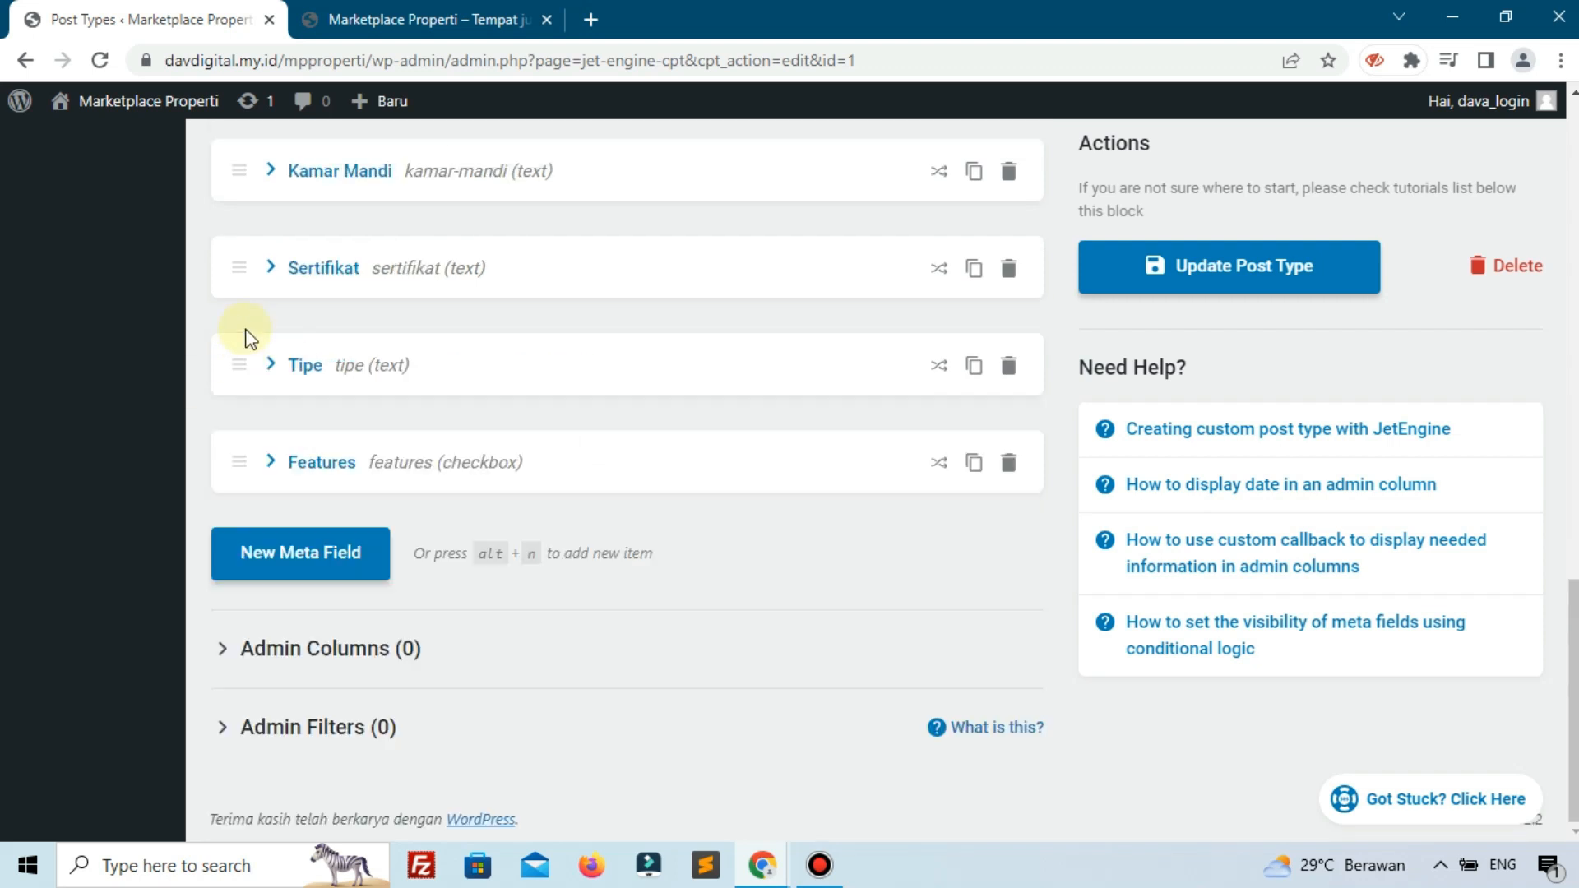
{"action": "left_click", "coordinate": [237, 352]}
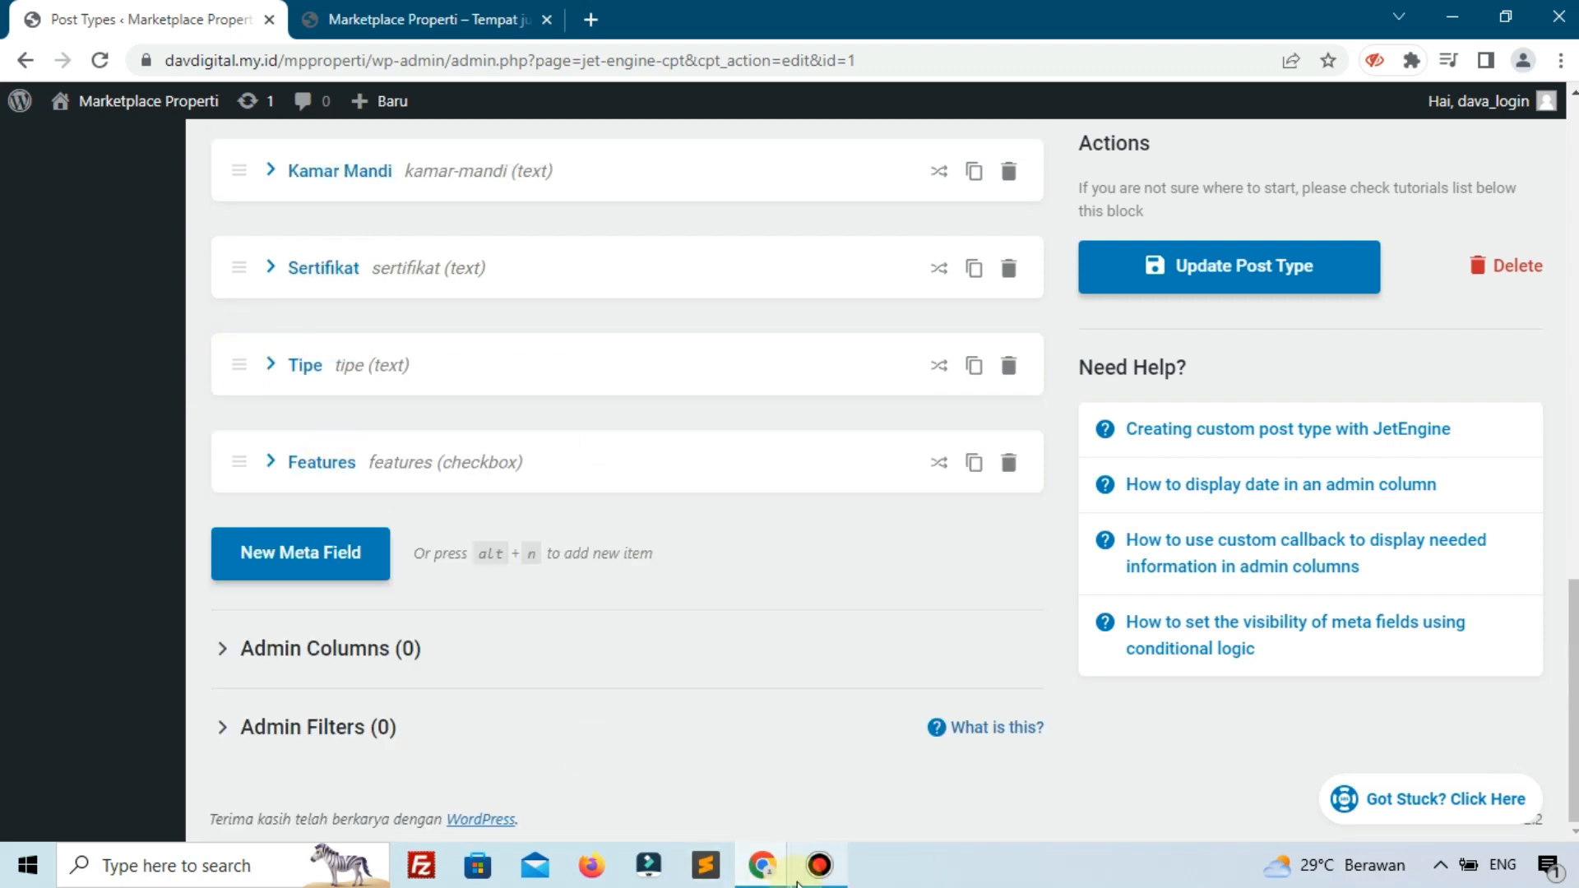
Add a Text meta field labelled Nomor Lantai below Features, with its ID generated from the label
{"action": "left_click", "coordinate": [819, 865]}
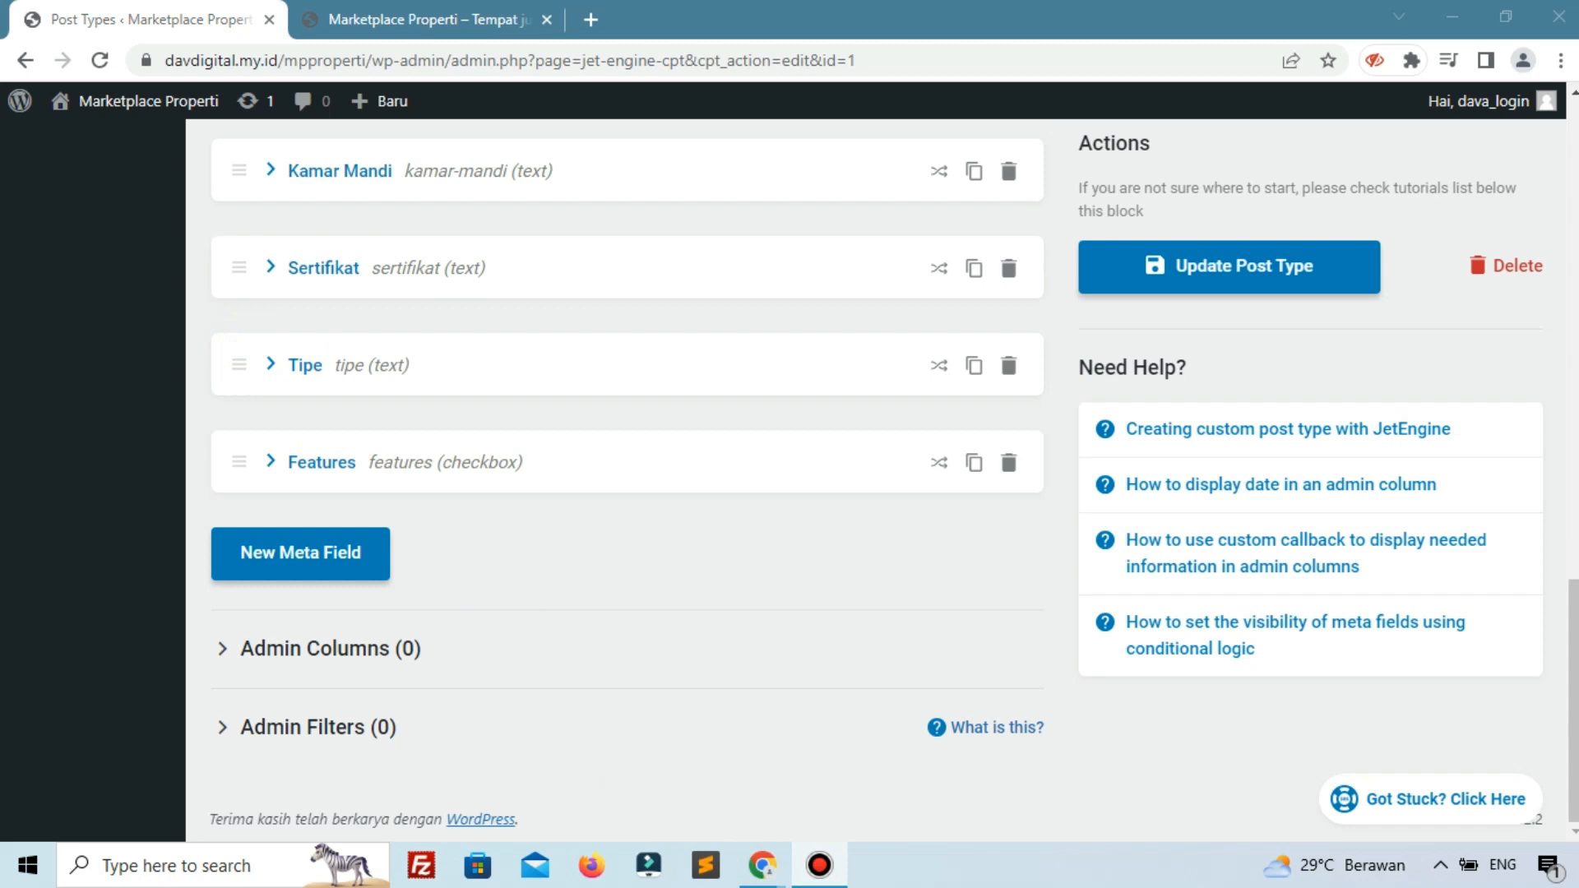
{"action": "left_click", "coordinate": [255, 563]}
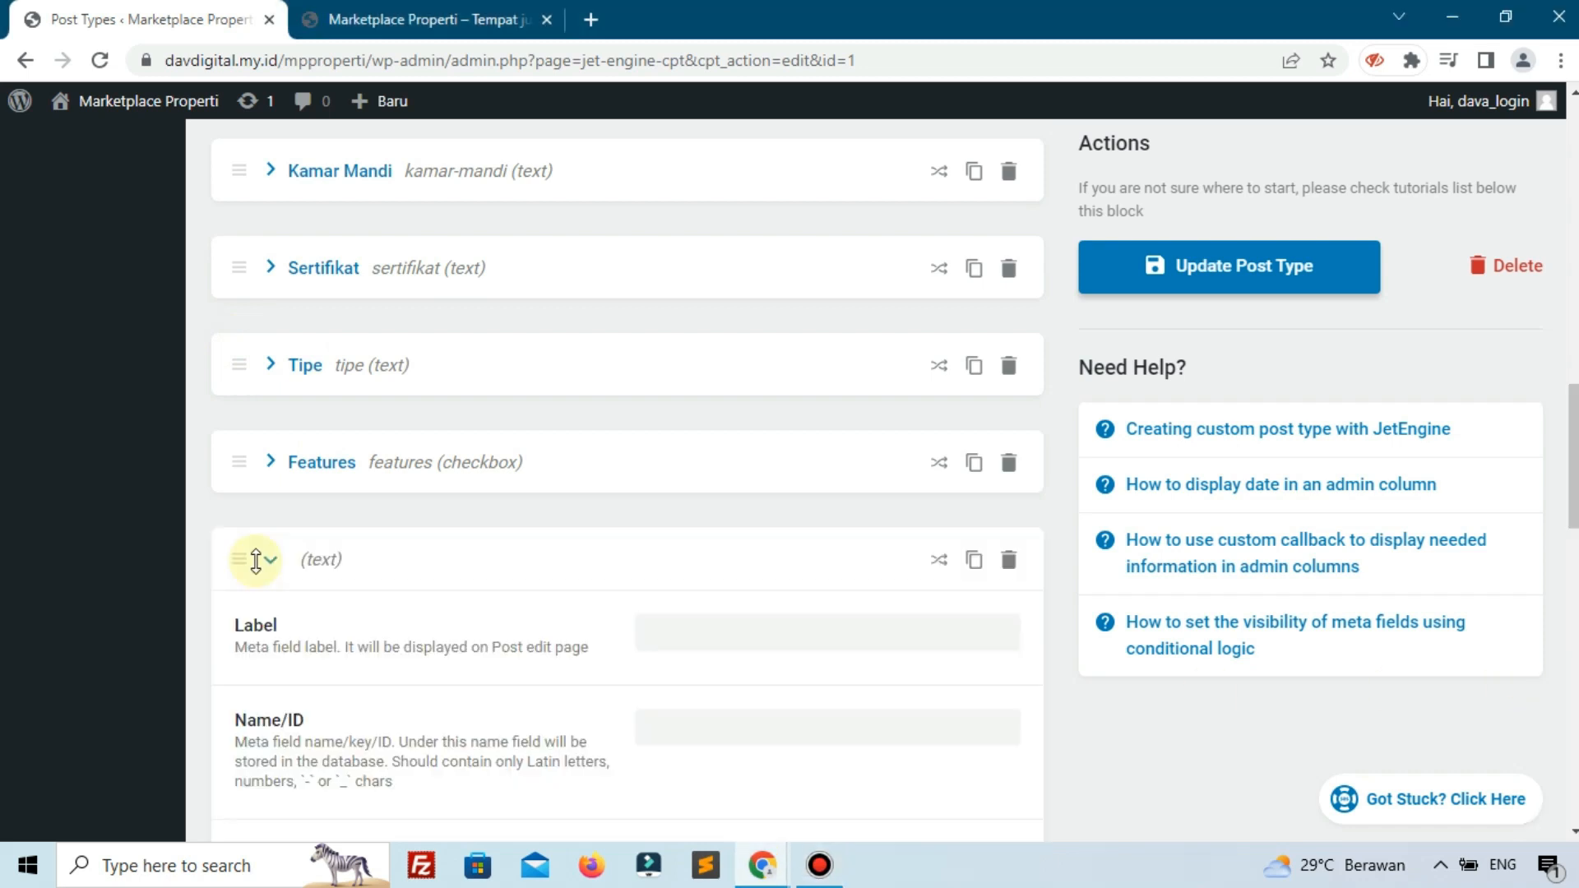
{"action": "left_click", "coordinate": [762, 615]}
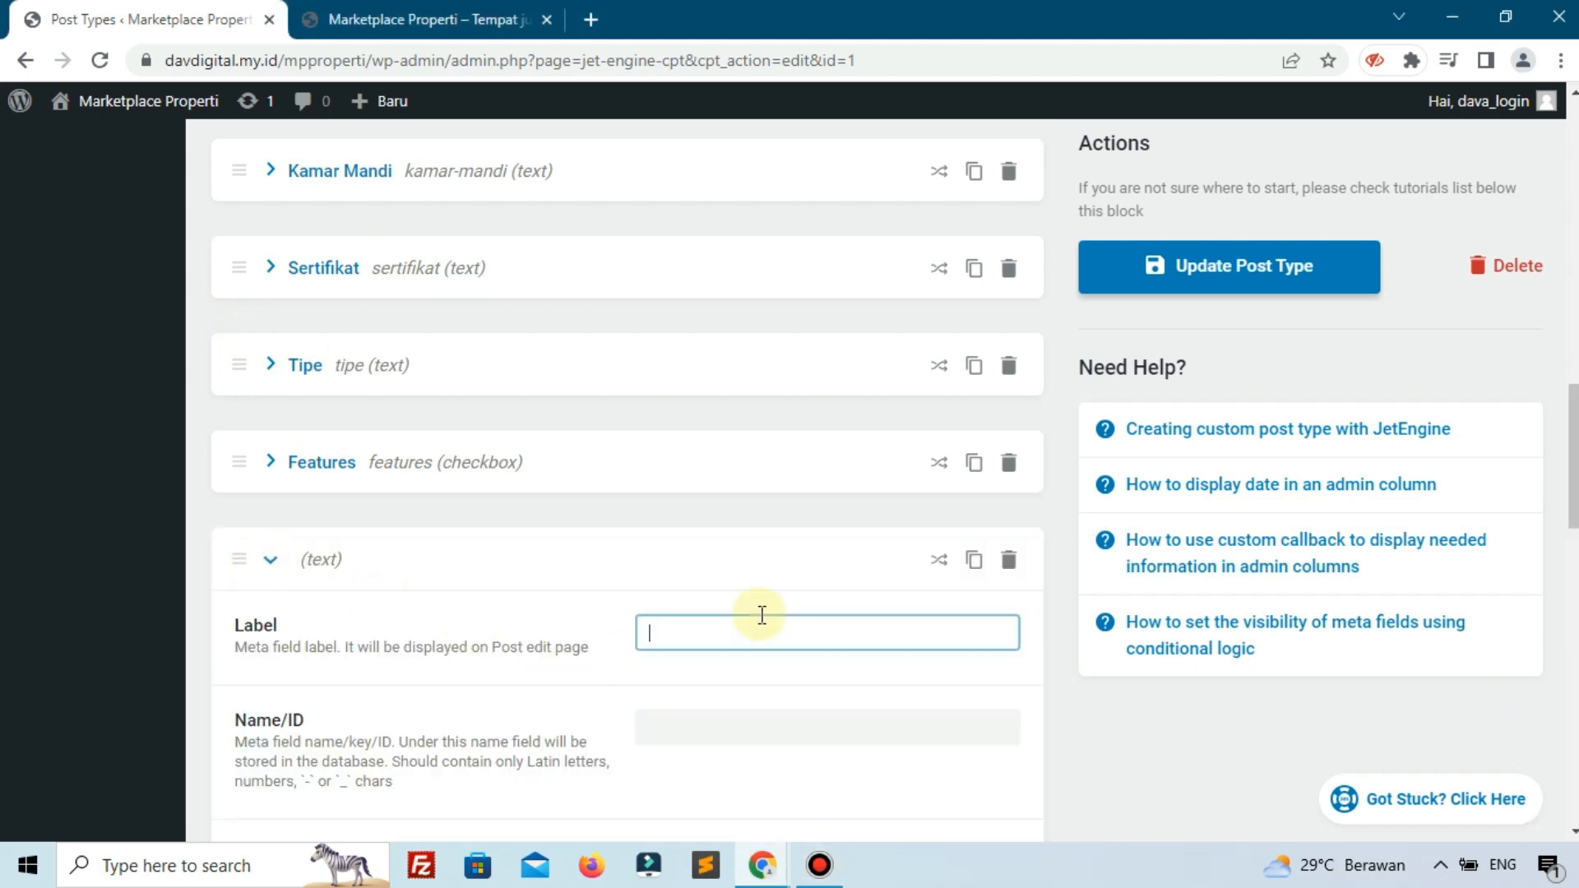
{"action": "type", "text": "Nomor"}
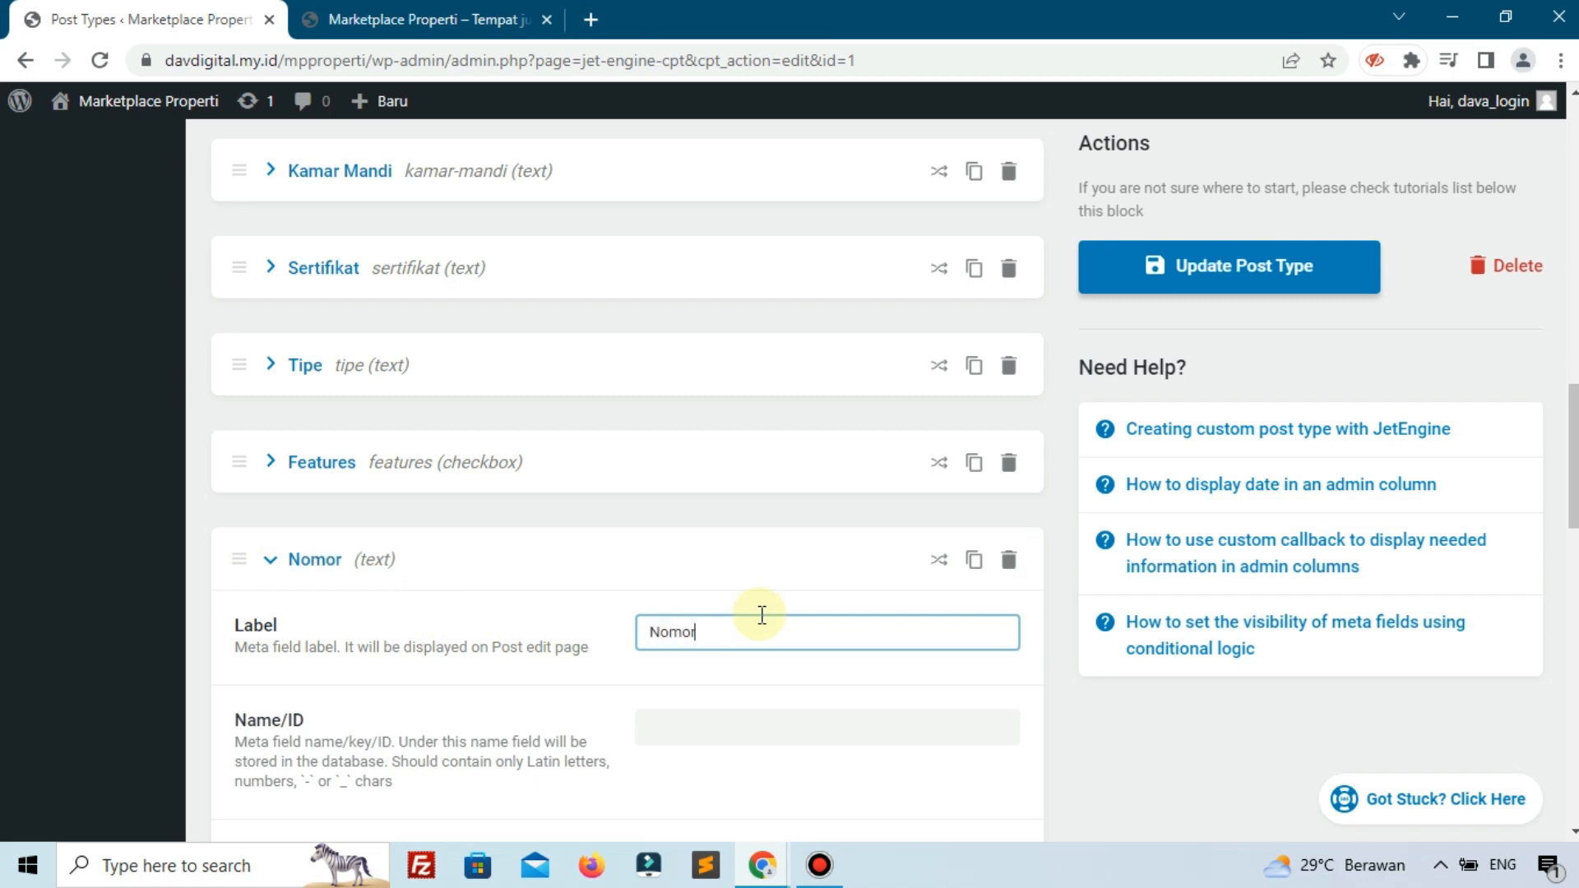
{"action": "type", "text": " Lantai"}
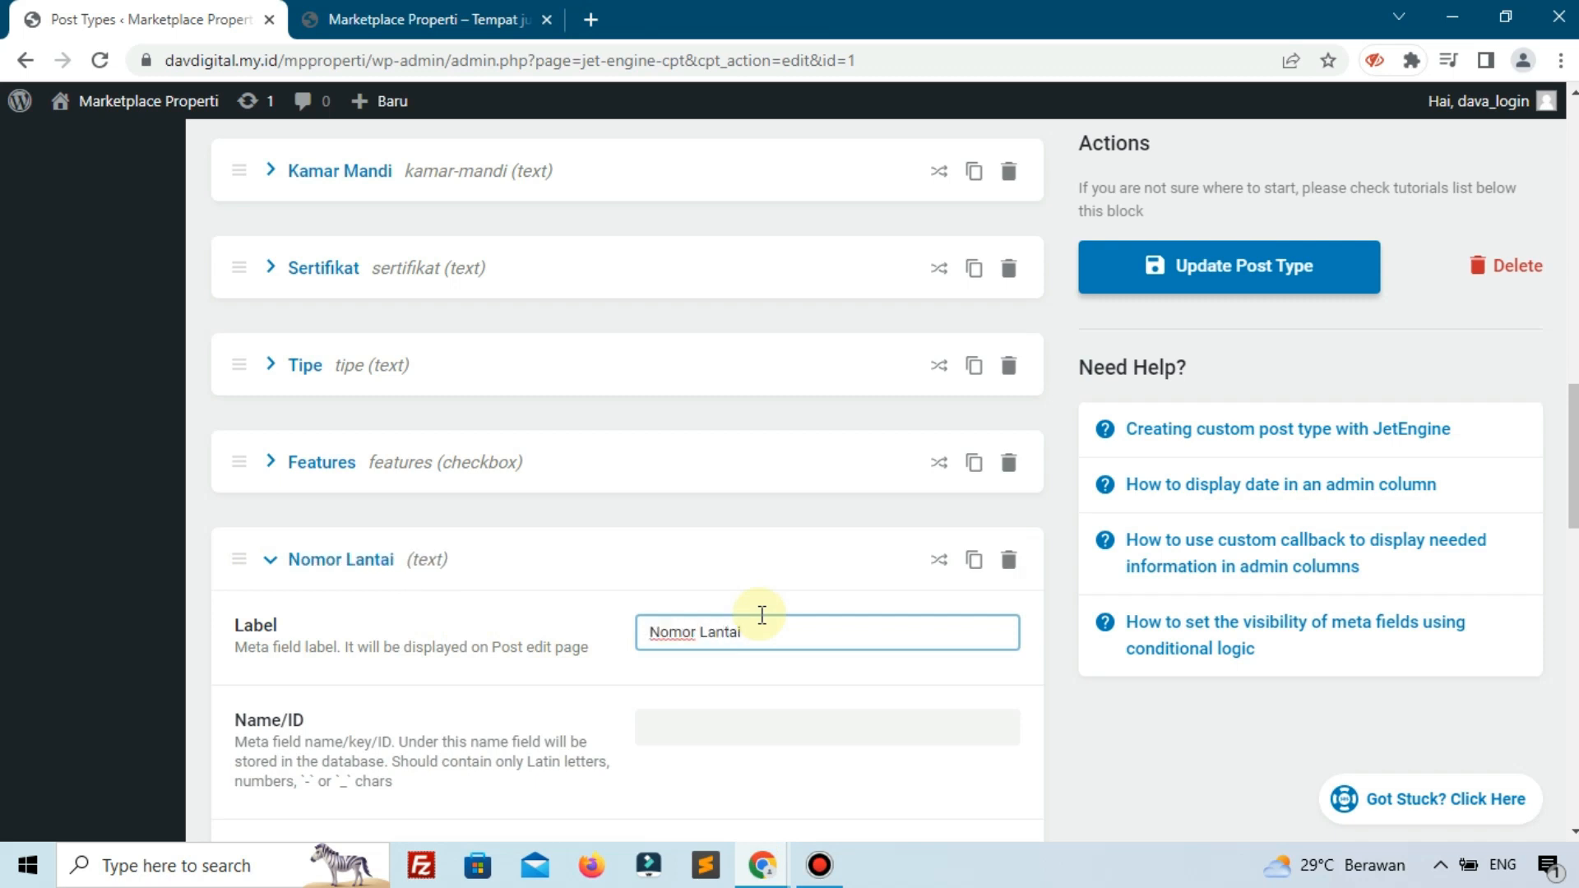
{"action": "left_click", "coordinate": [539, 701]}
{"action": "scroll", "coordinate": [539, 701], "scroll_direction": "down", "scroll_amount": 1}
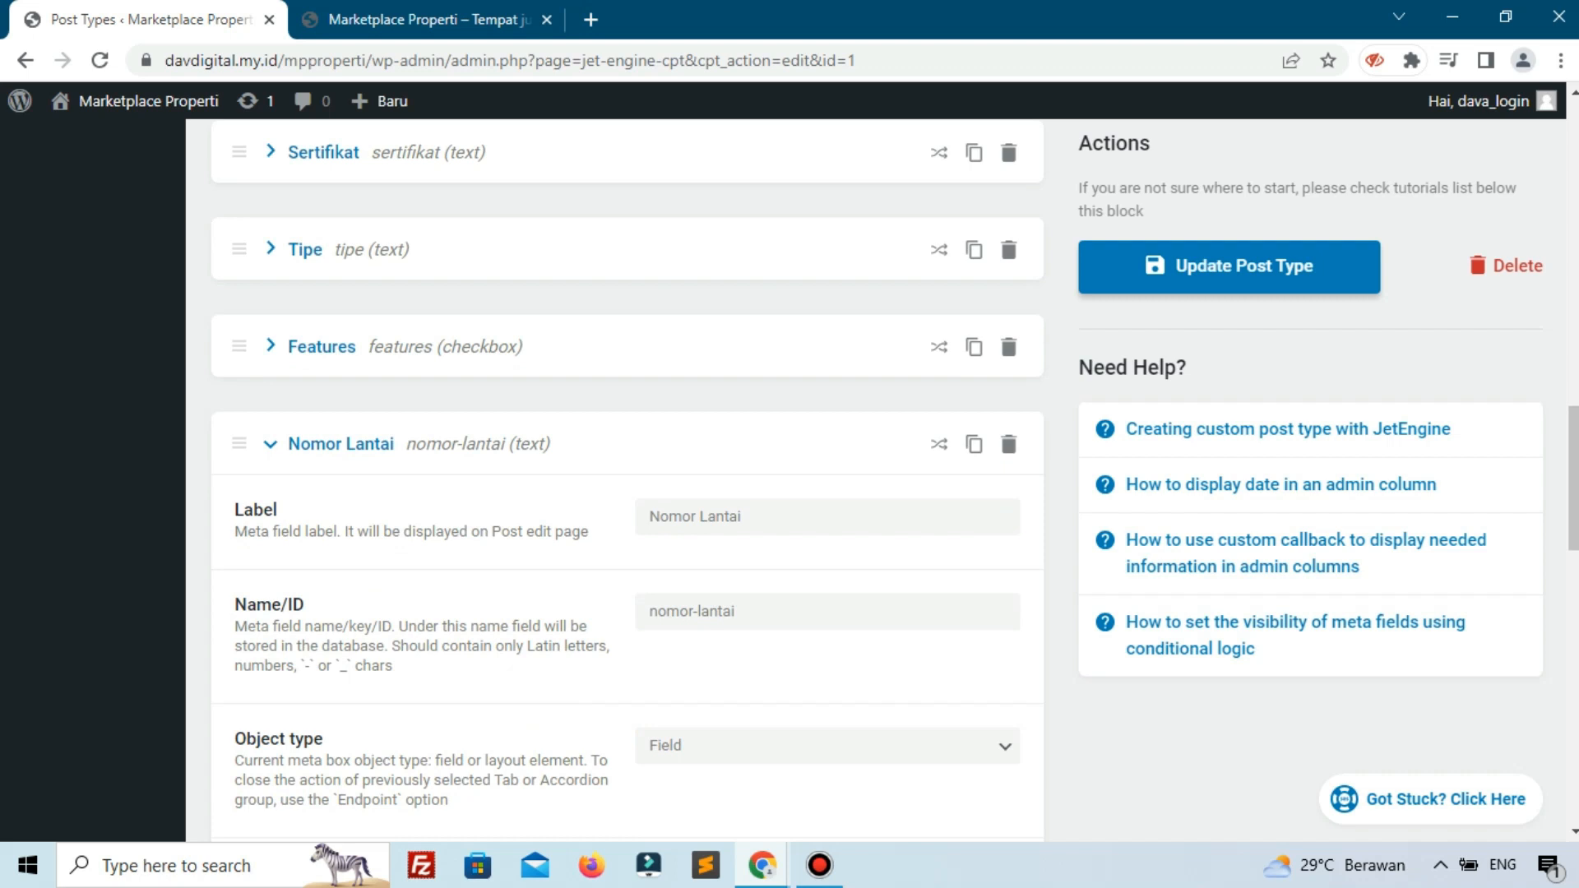
Change the Nomor Lantai field's ID to nomor_lantai and collapse its settings
{"action": "left_click", "coordinate": [699, 611]}
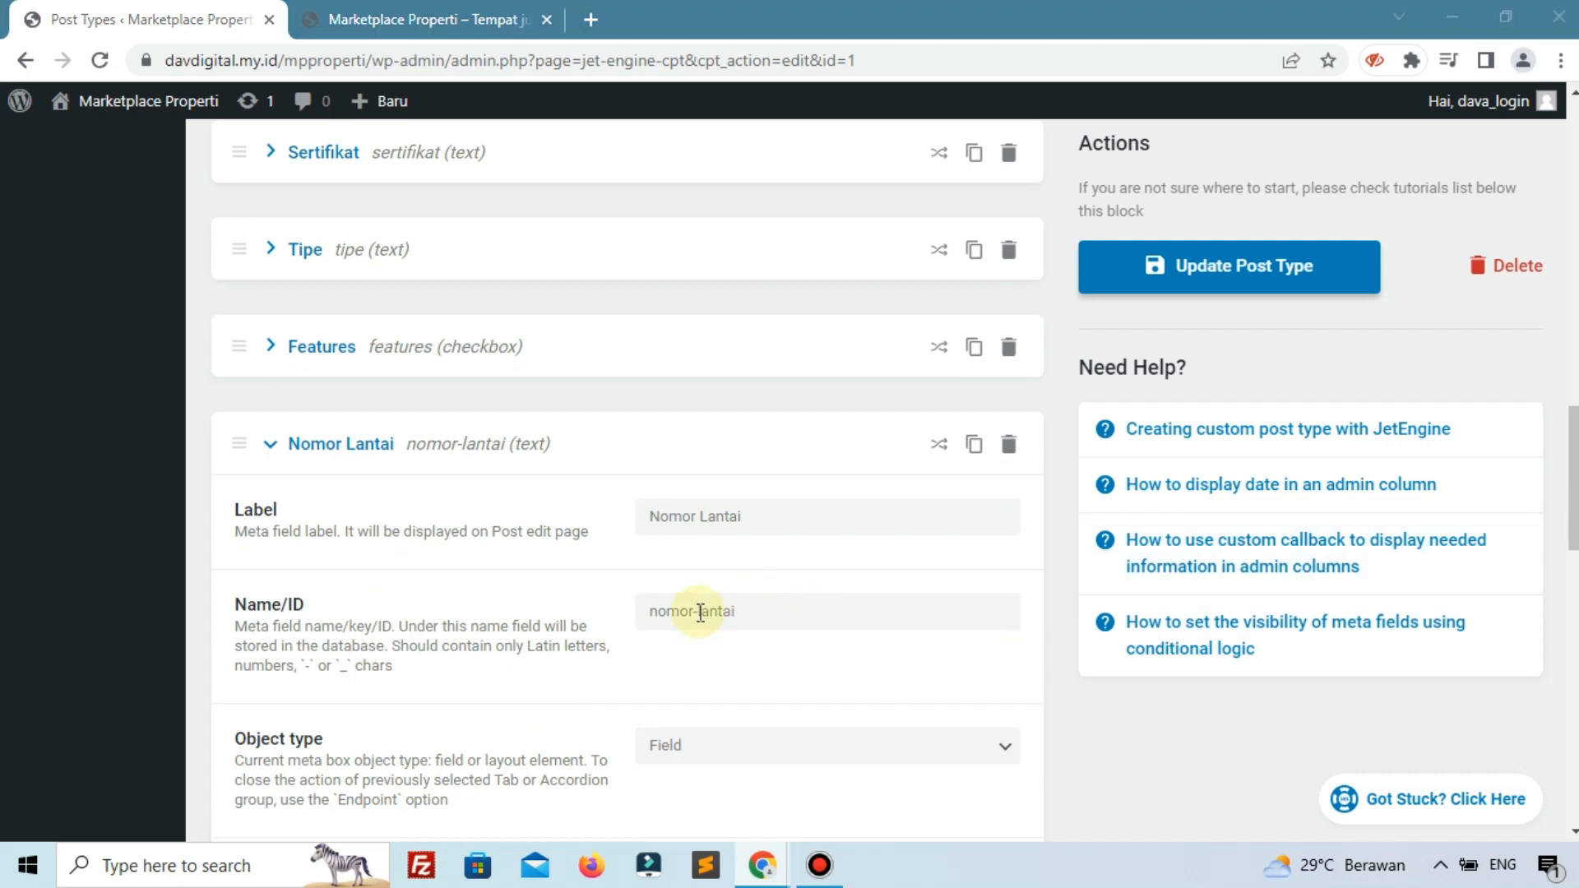
{"action": "left_click", "coordinate": [700, 613]}
{"action": "key", "text": "BackSpace"}
{"action": "type", "text": "_"}
{"action": "left_click", "coordinate": [608, 695]}
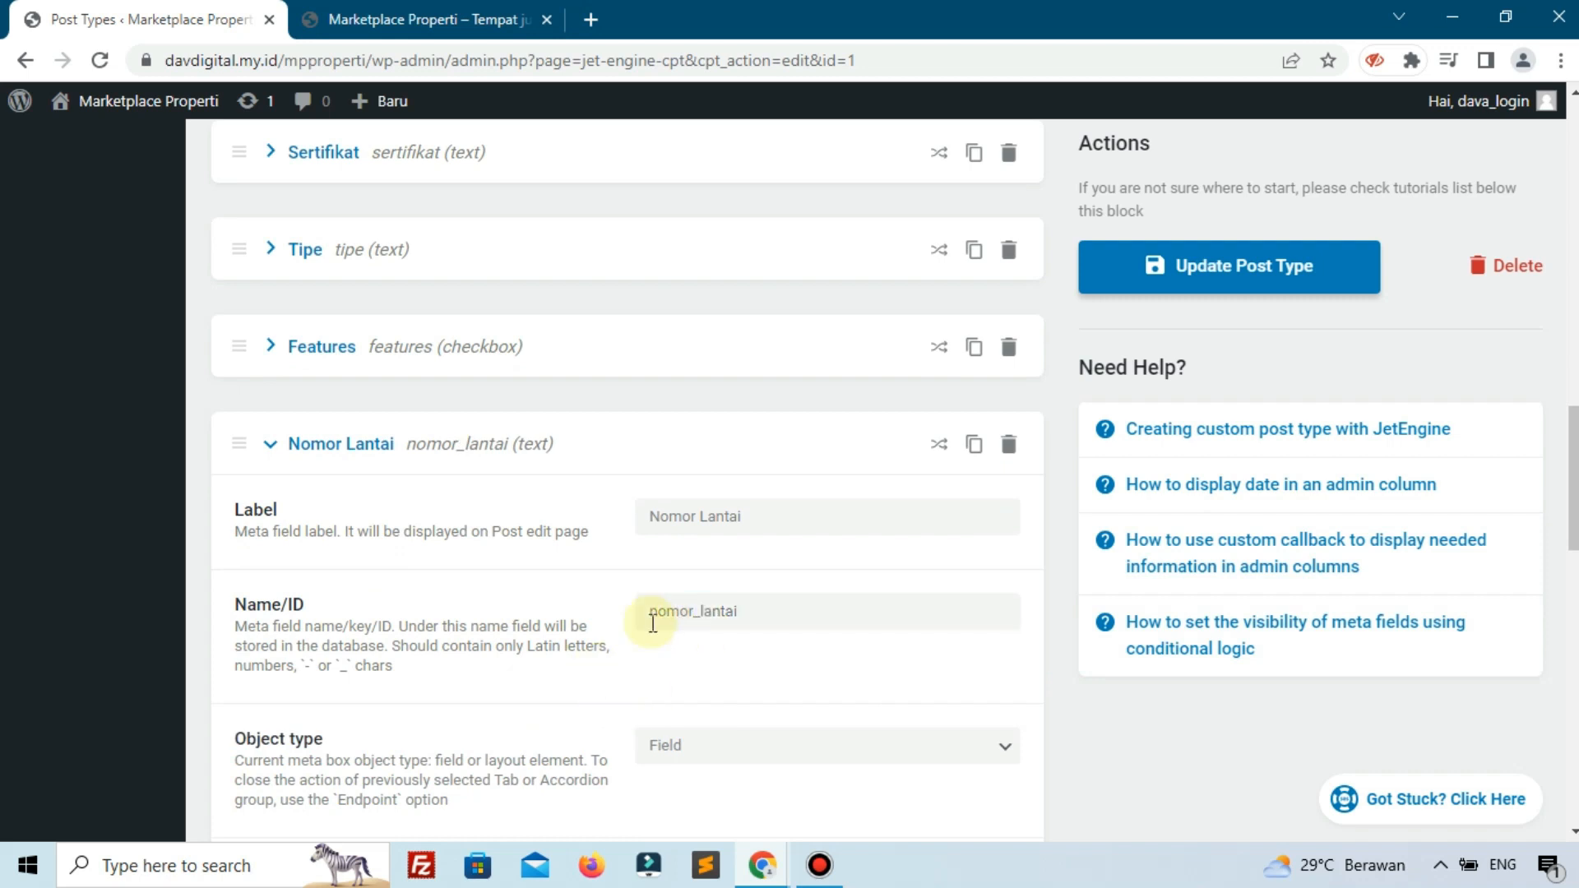
{"action": "left_click", "coordinate": [249, 442]}
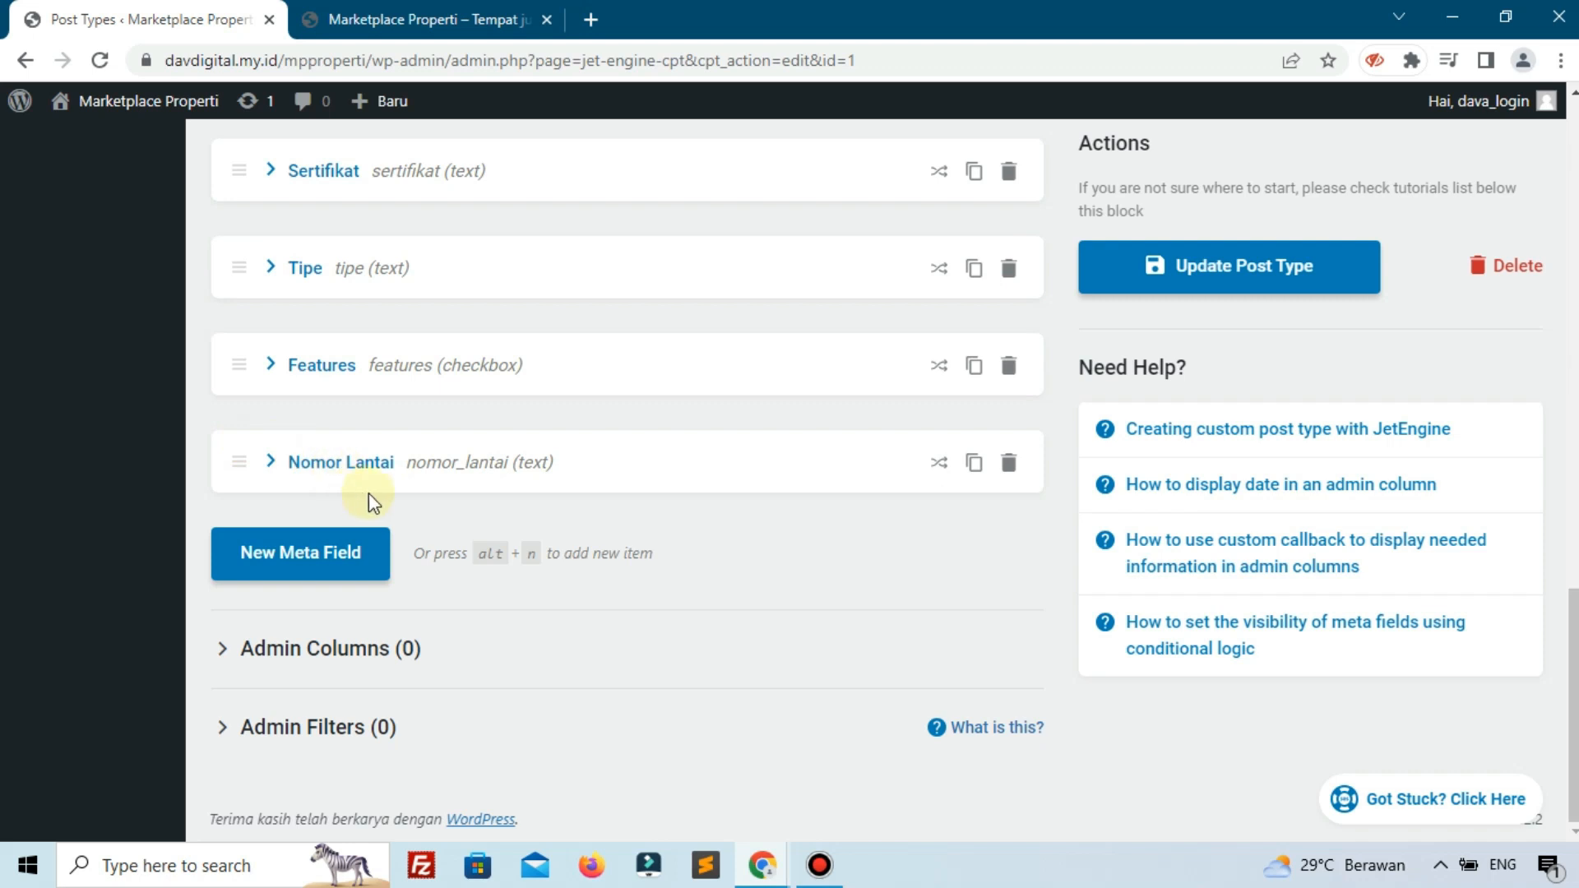
{"action": "left_click", "coordinate": [819, 865]}
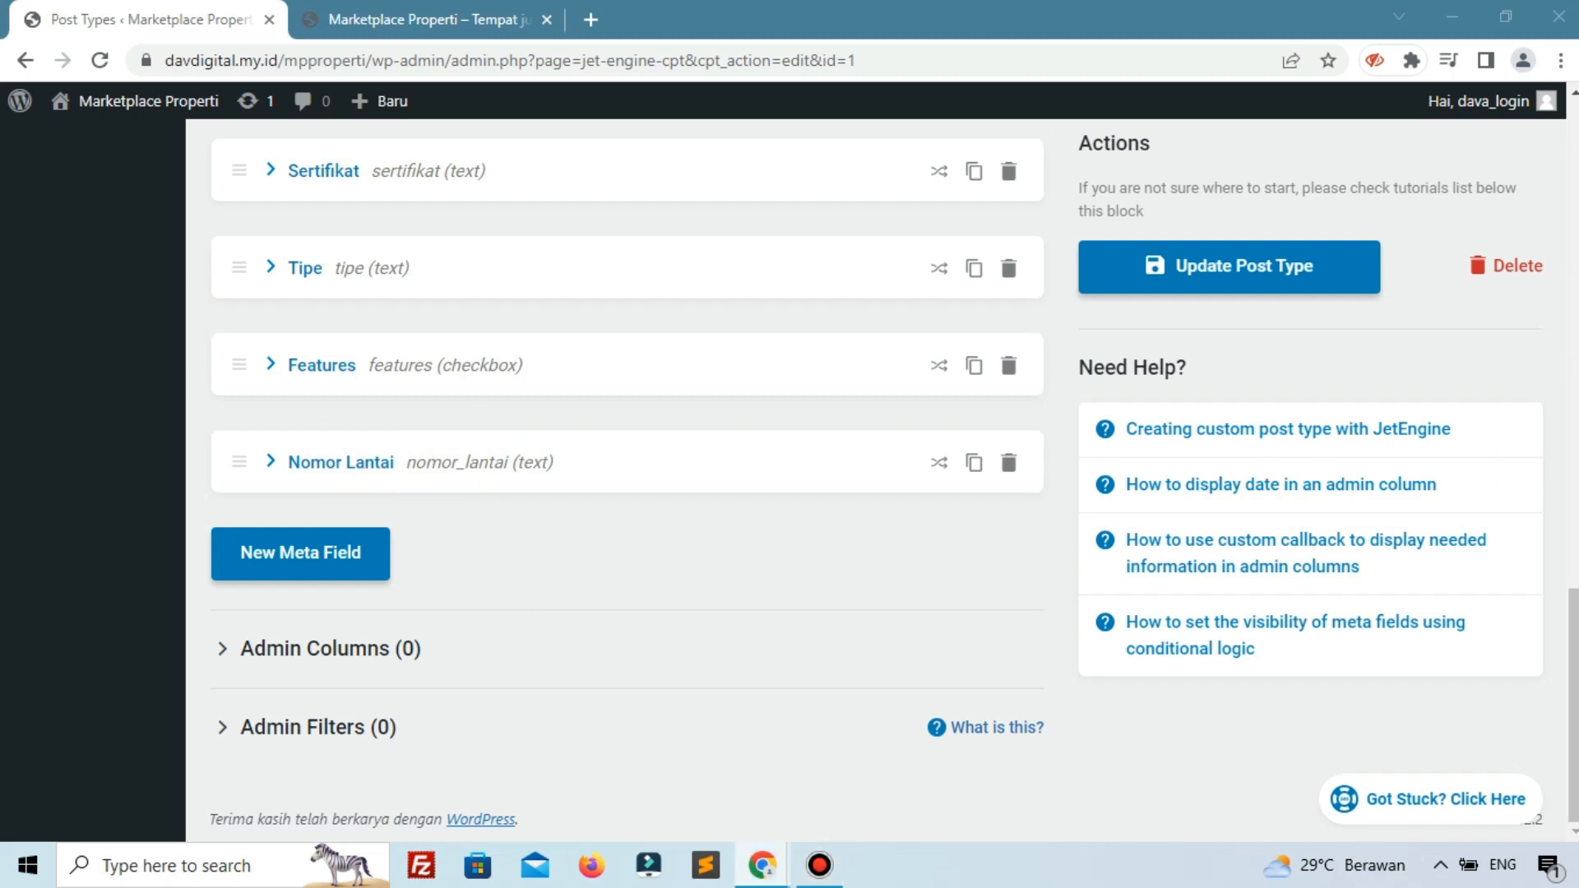
Add a meta field labelled Galeri below Nomor Lantai and let its ID fill in from the label
{"action": "left_click", "coordinate": [352, 563]}
{"action": "left_click", "coordinate": [698, 629]}
{"action": "type", "text": "Ga"}
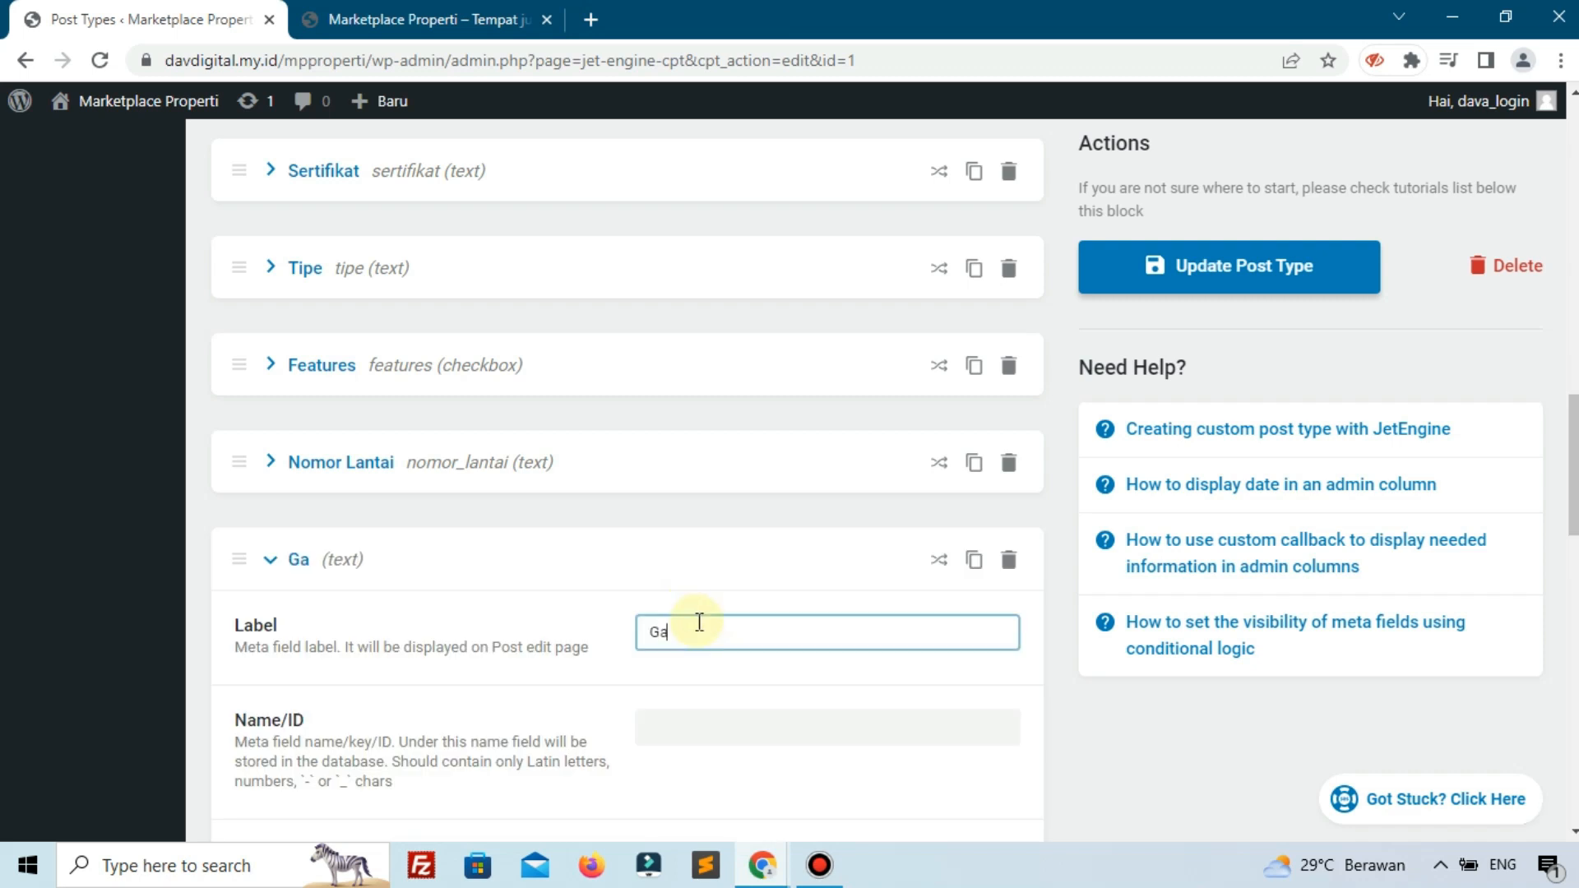
{"action": "type", "text": "leri"}
{"action": "scroll", "coordinate": [650, 612], "scroll_direction": "down", "scroll_amount": 3}
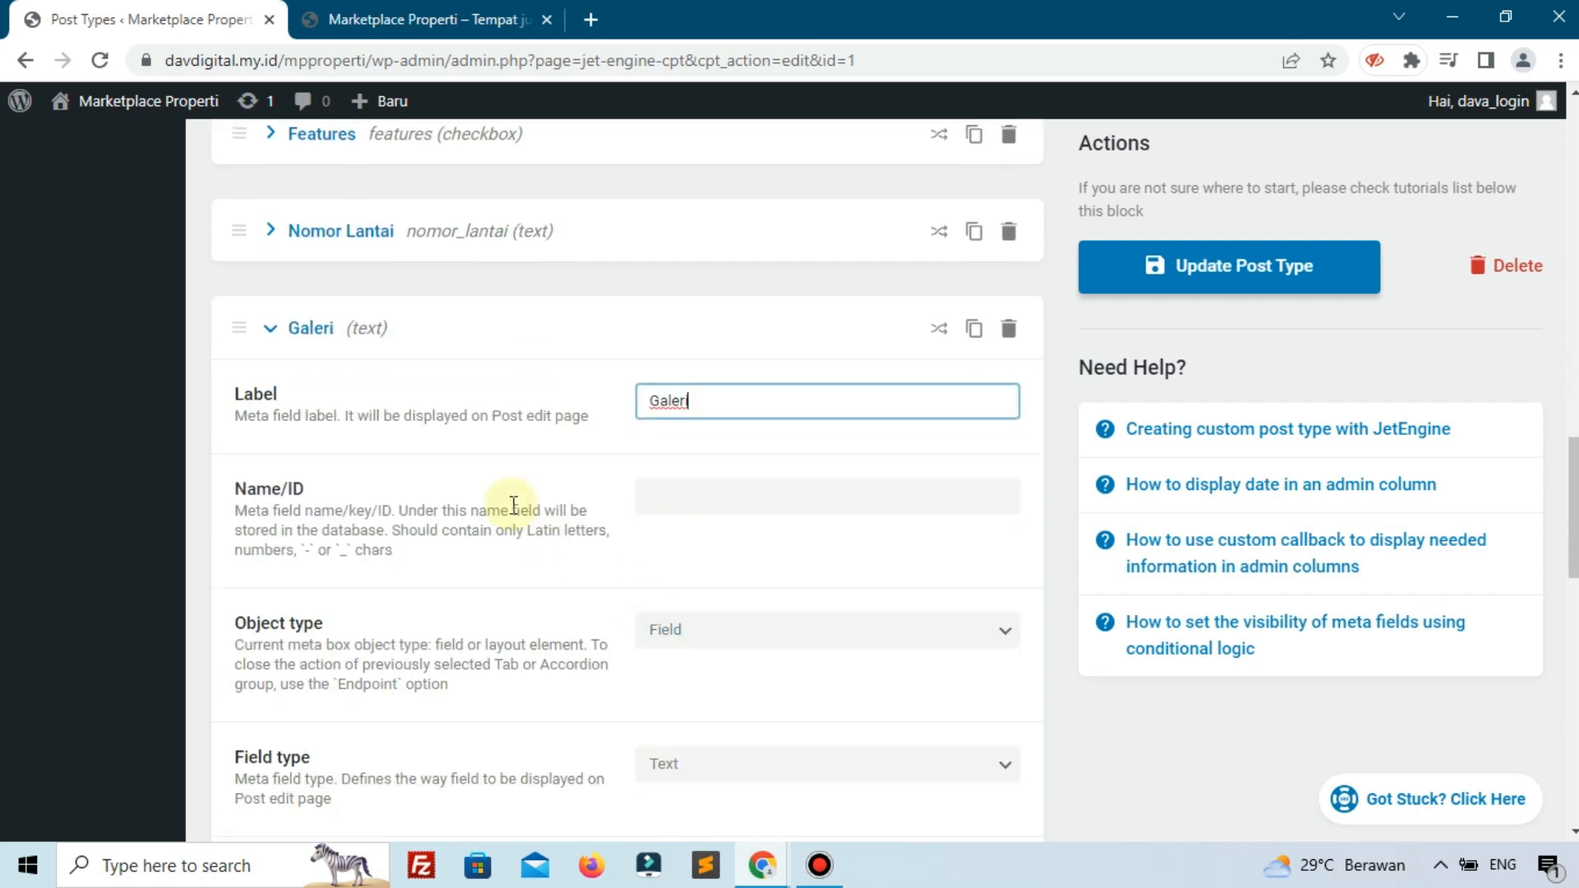
{"action": "left_click", "coordinate": [473, 461]}
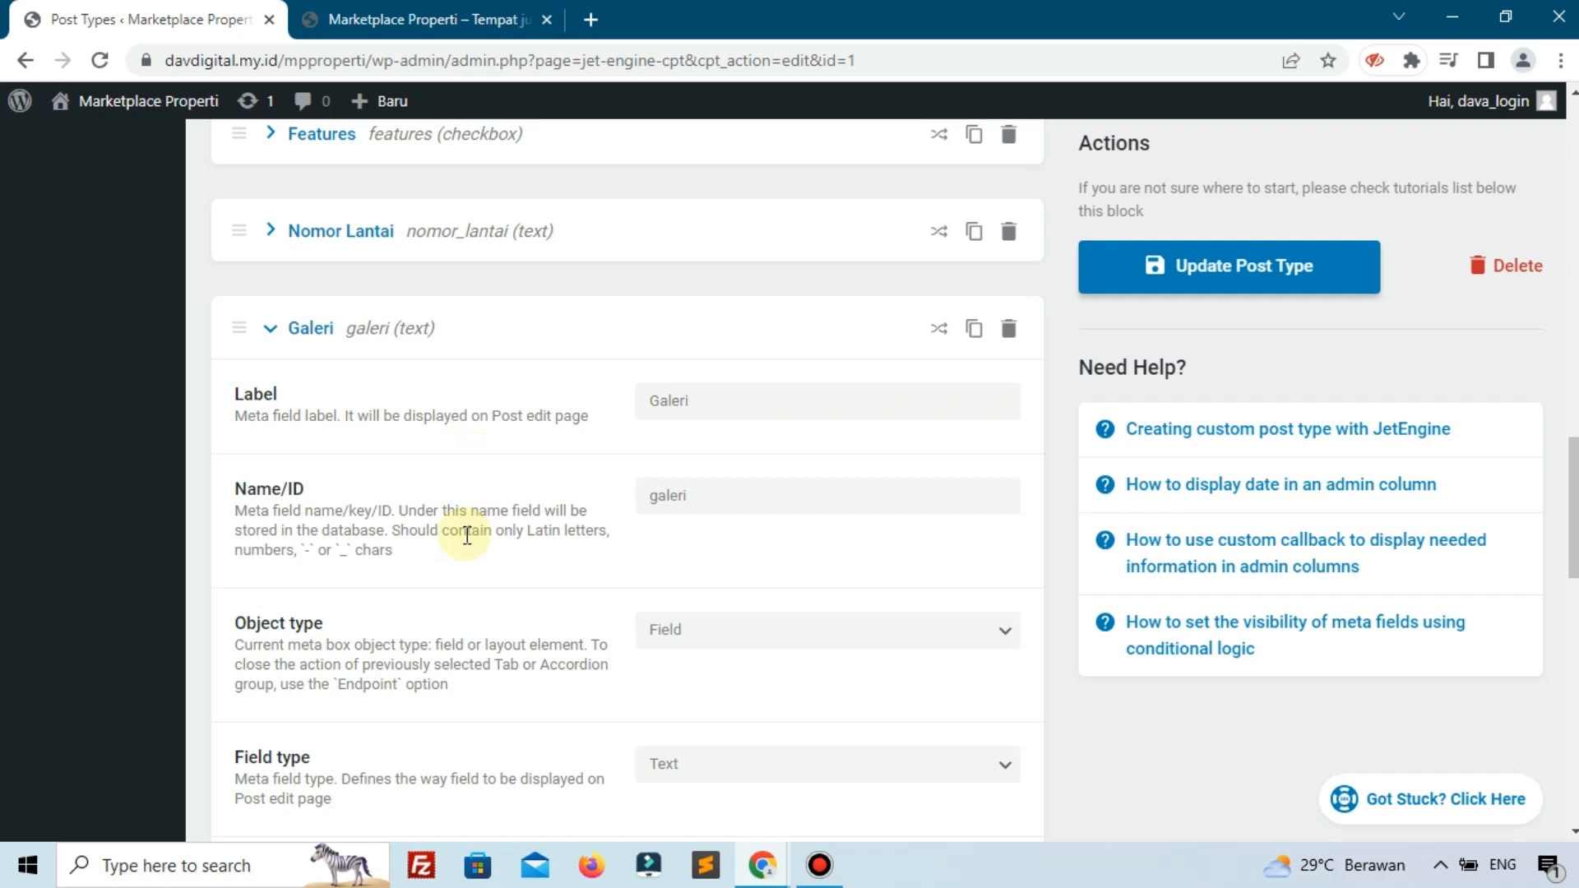
Set the Galeri field type to Gallery with the value format Array with media ID and URL, and collapse the field
{"action": "scroll", "coordinate": [691, 592], "scroll_direction": "down", "scroll_amount": 4}
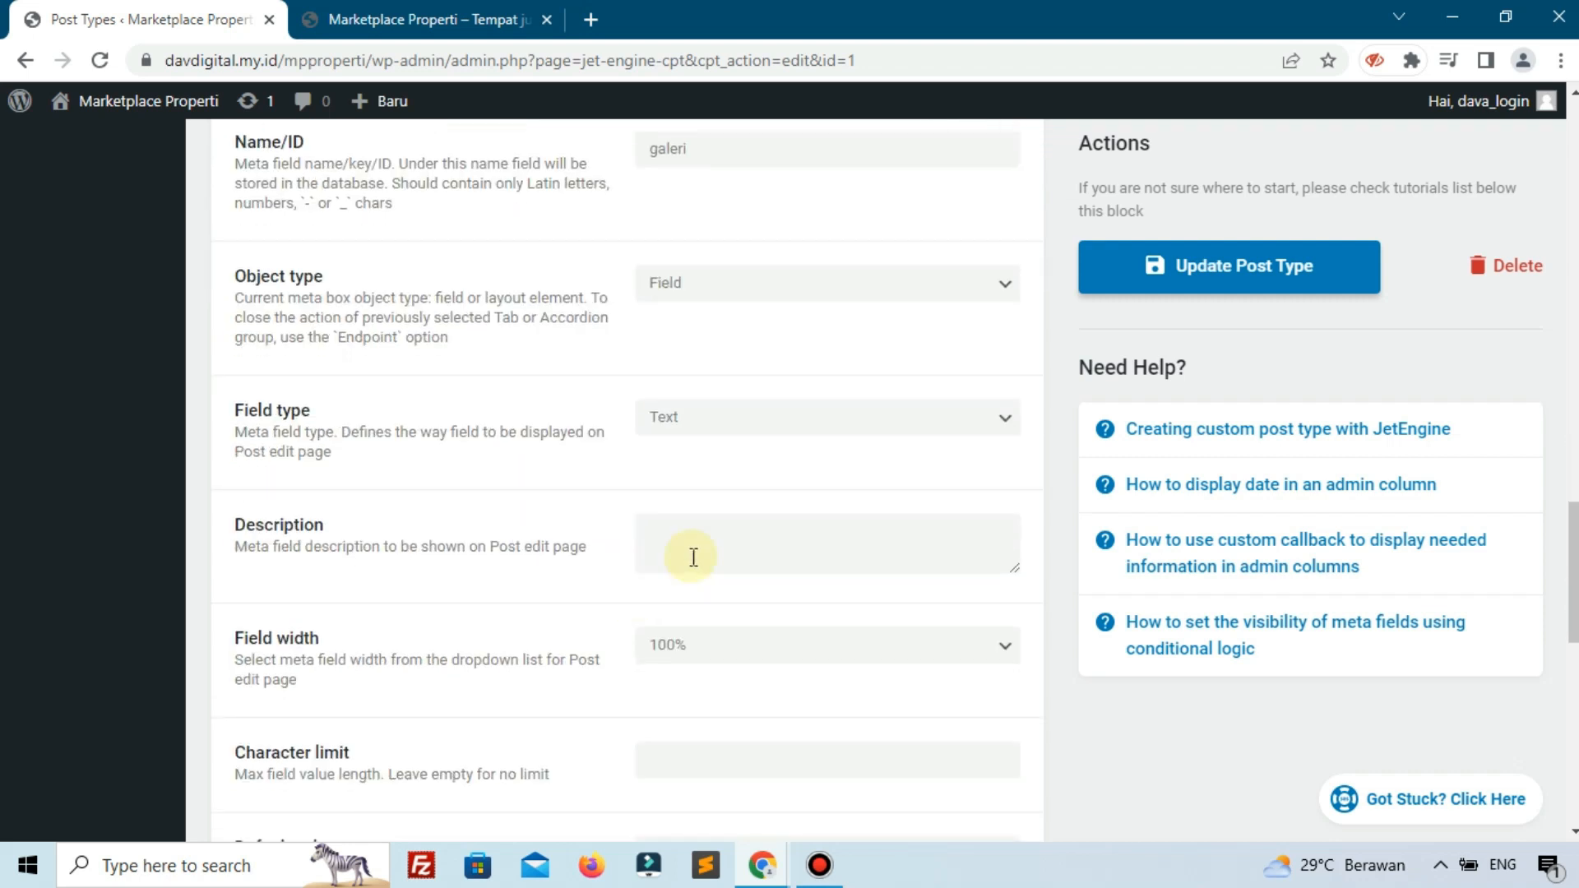
{"action": "left_click", "coordinate": [698, 417]}
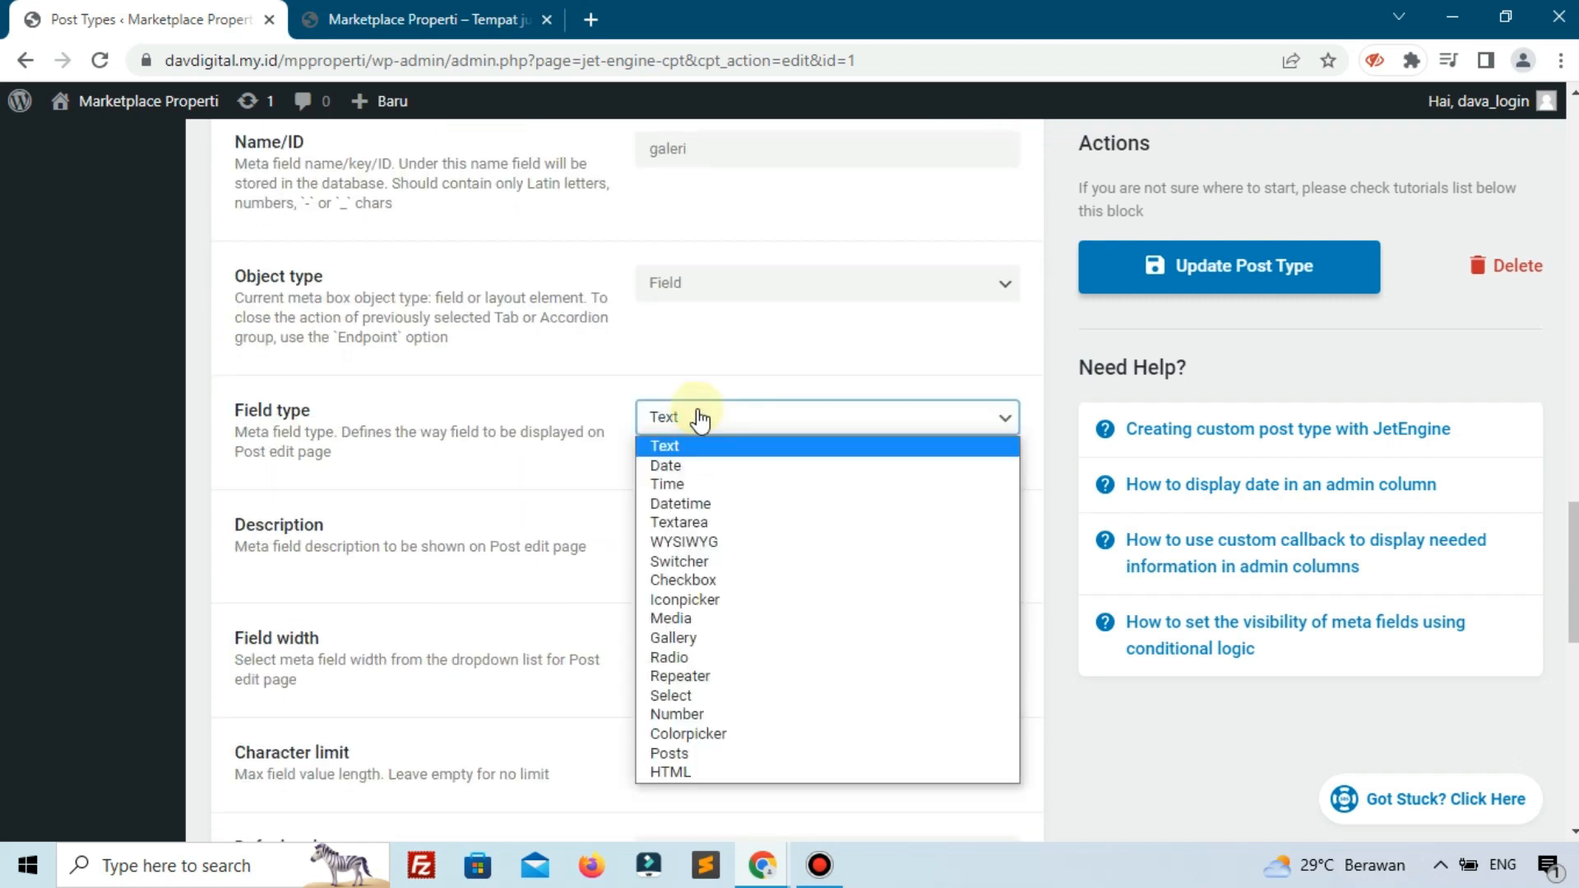
{"action": "left_click", "coordinate": [691, 639]}
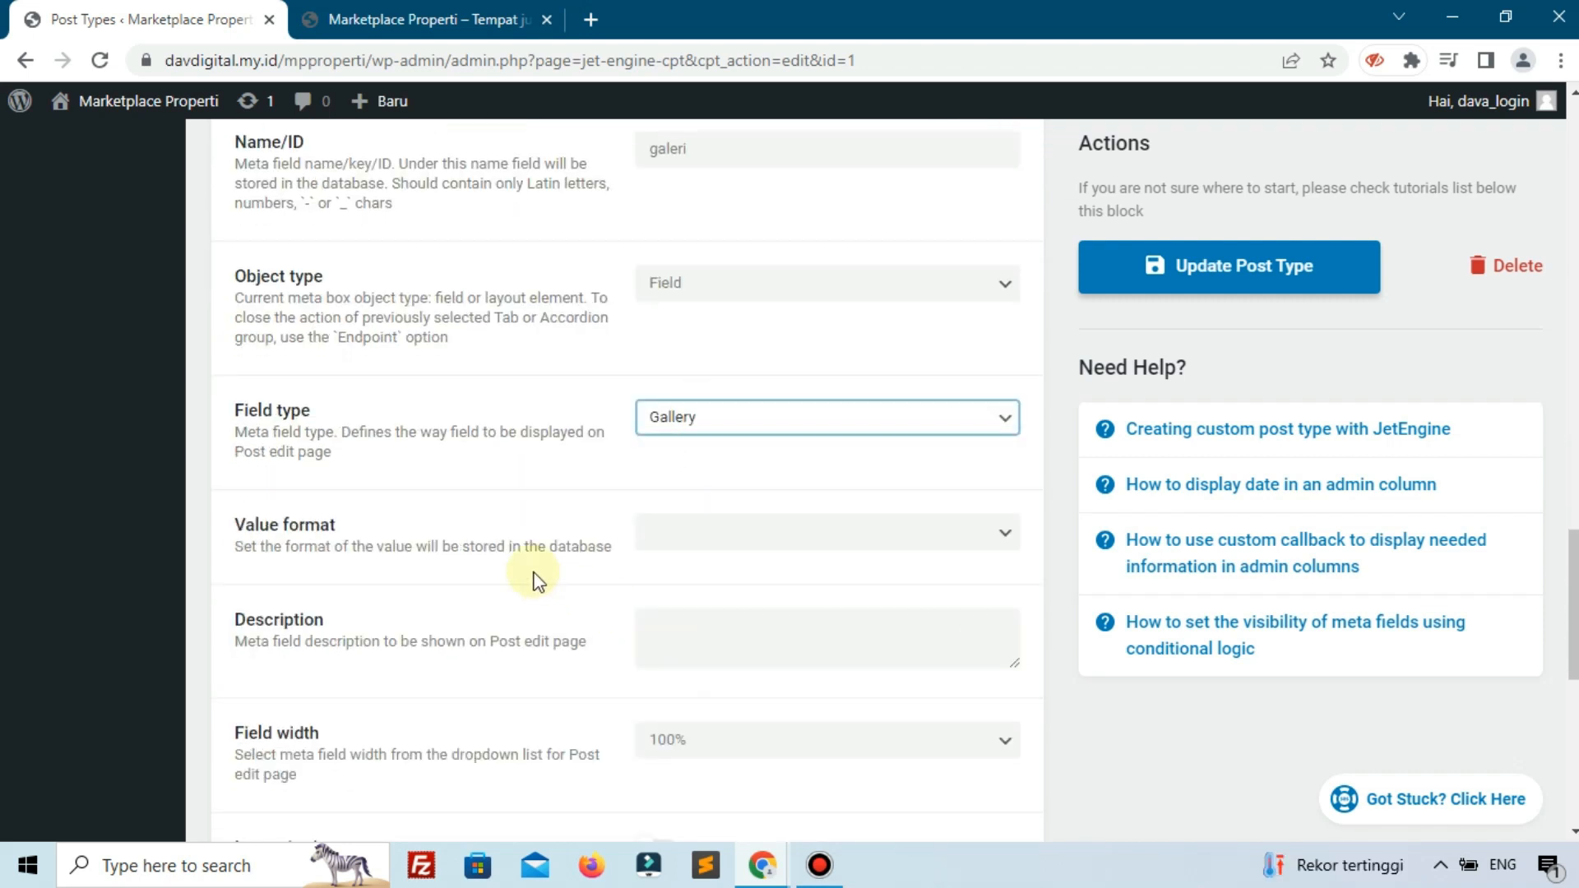
{"action": "left_click", "coordinate": [731, 551]}
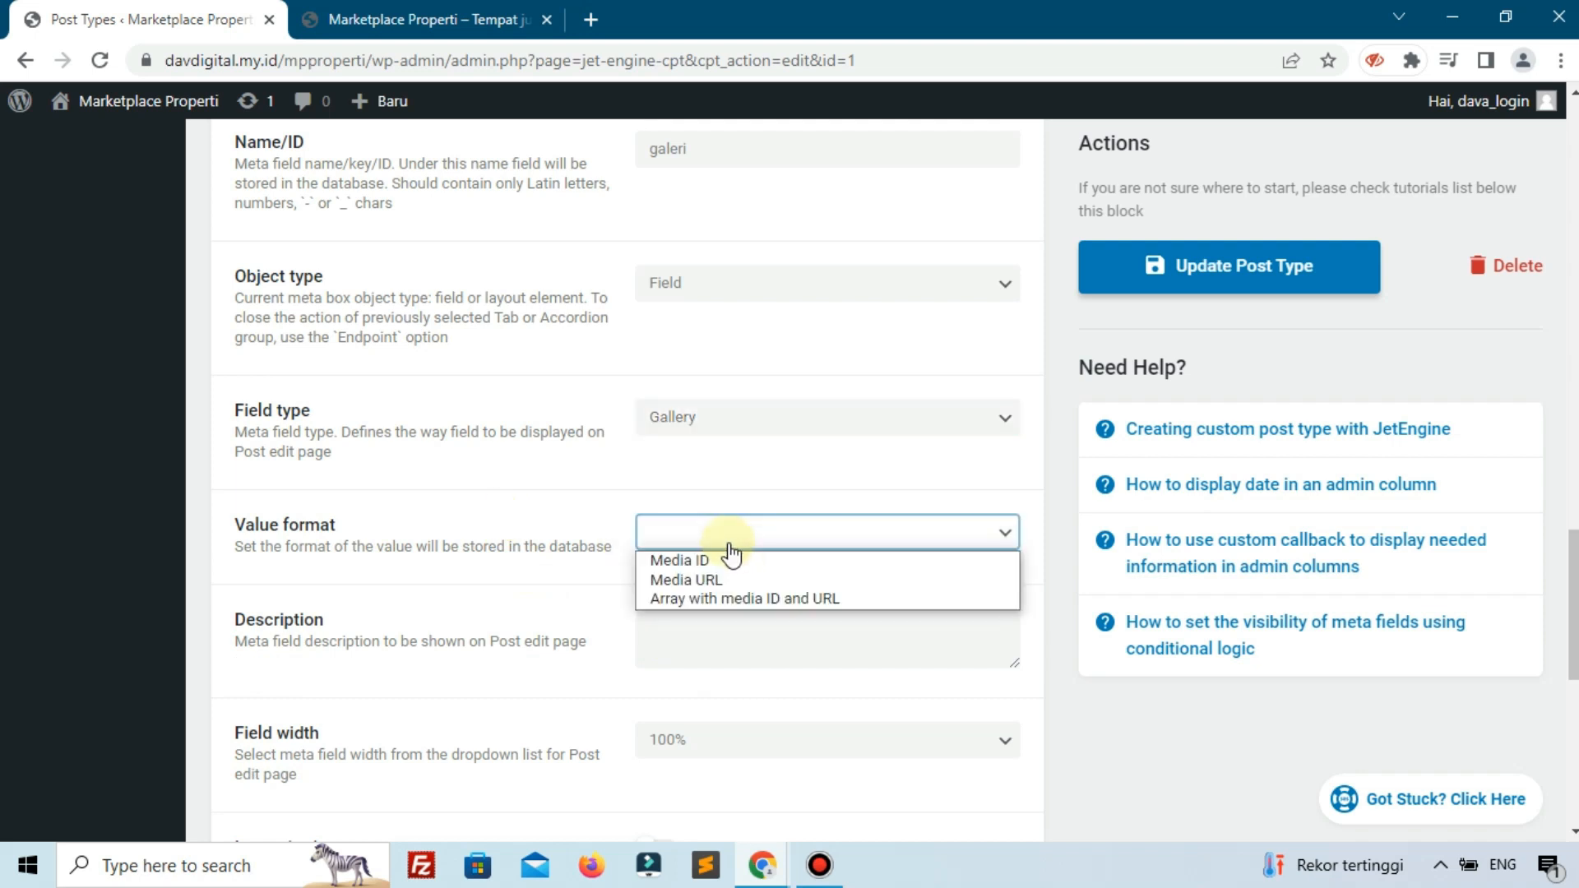
{"action": "left_click", "coordinate": [720, 599]}
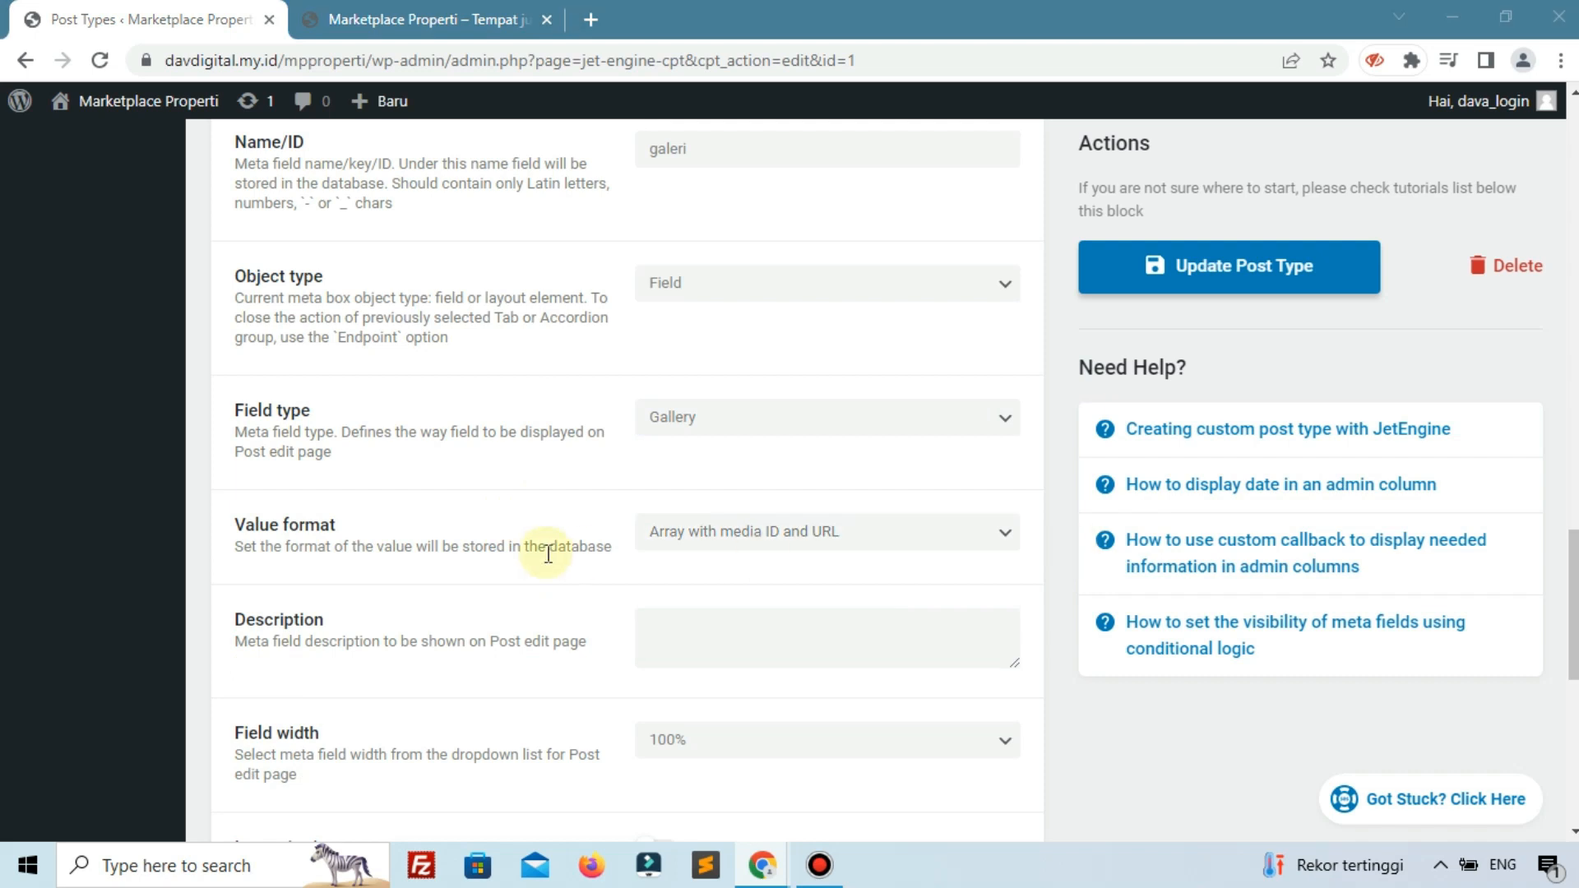
{"action": "scroll", "coordinate": [658, 543], "scroll_direction": "up", "scroll_amount": 5}
{"action": "left_click", "coordinate": [333, 436]}
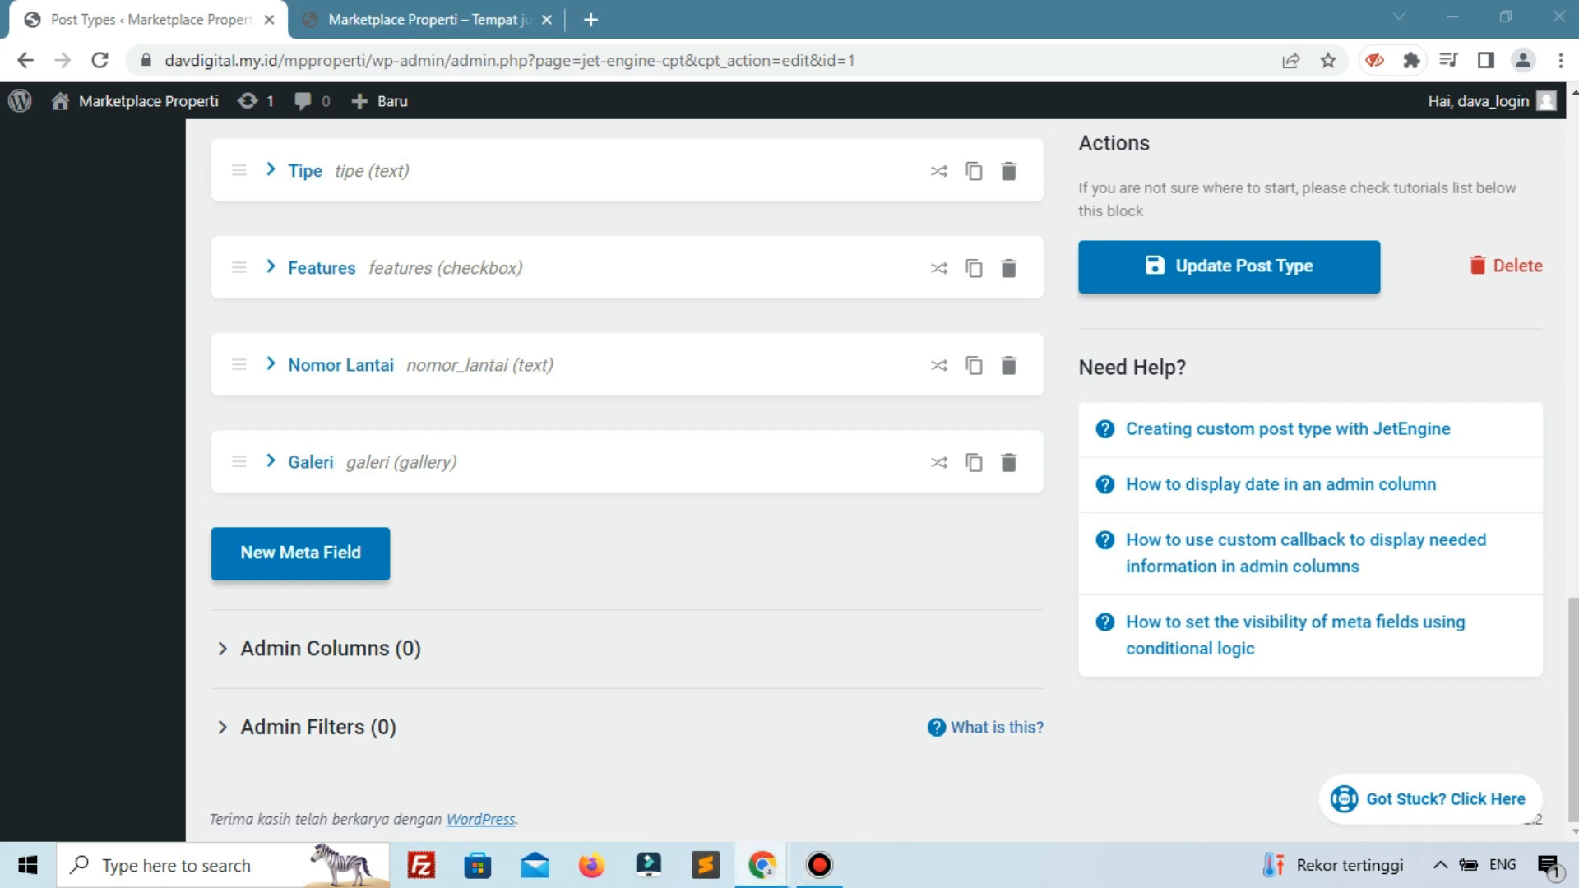
Add a meta field labelled Deskripsi Property below Galeri, with its ID generated from the label
{"action": "left_click", "coordinate": [254, 554]}
{"action": "left_click", "coordinate": [712, 637]}
{"action": "type", "text": "De"}
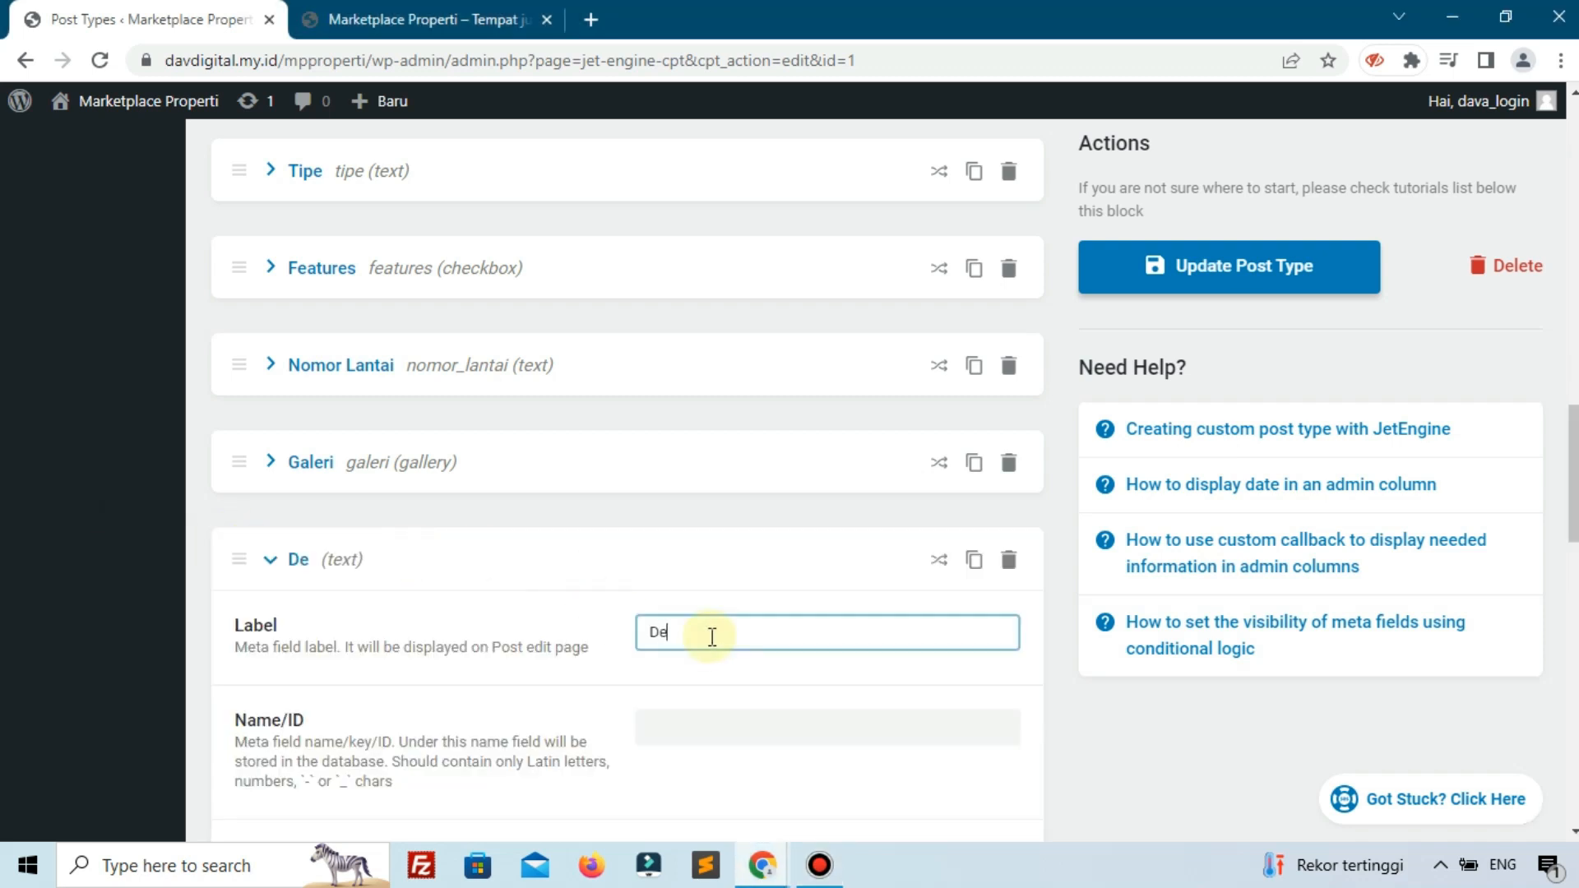
{"action": "type", "text": "skripsi P"}
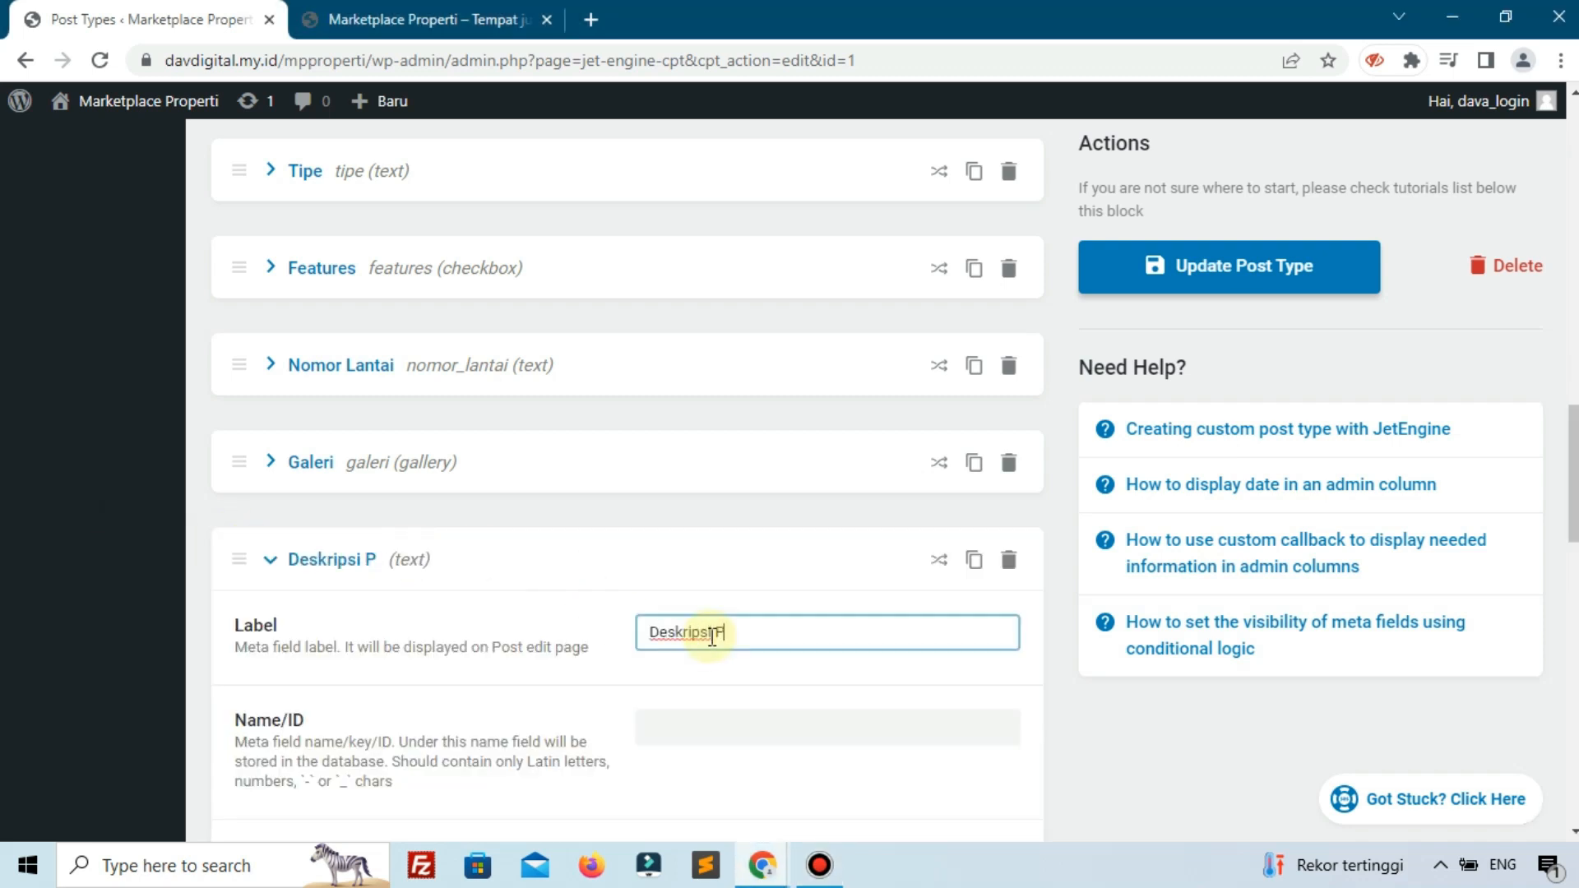
{"action": "type", "text": "roperty"}
{"action": "scroll", "coordinate": [691, 629], "scroll_direction": "down", "scroll_amount": 3}
{"action": "left_click", "coordinate": [536, 575]}
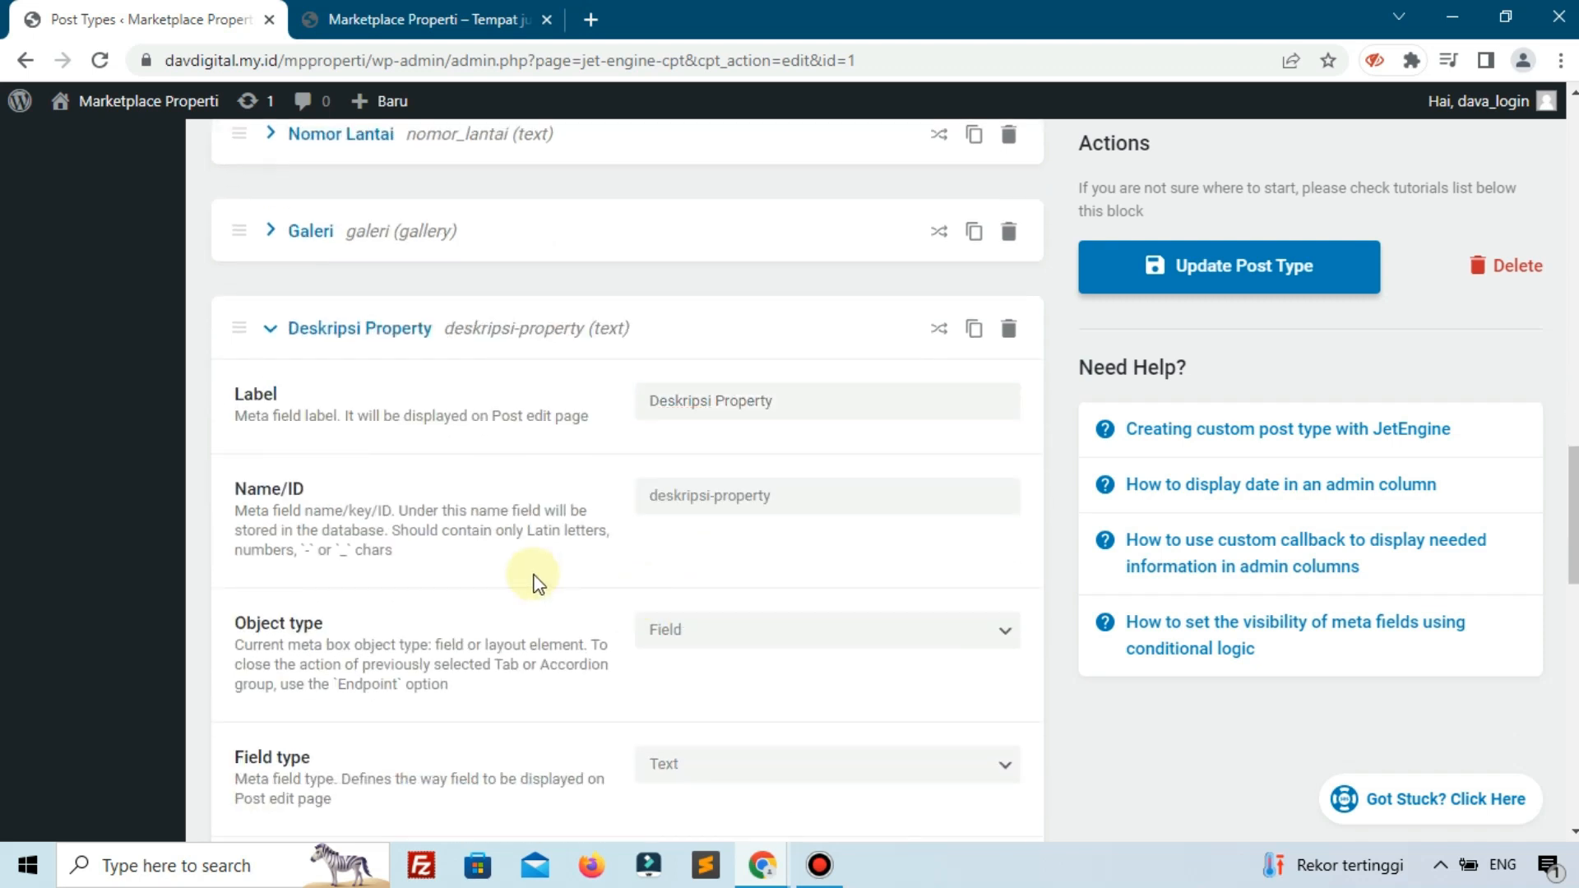
Set the Deskripsi Property field type to WYSIWYG and save the updated post type
{"action": "scroll", "coordinate": [540, 575], "scroll_direction": "down", "scroll_amount": 4}
{"action": "left_click", "coordinate": [670, 419]}
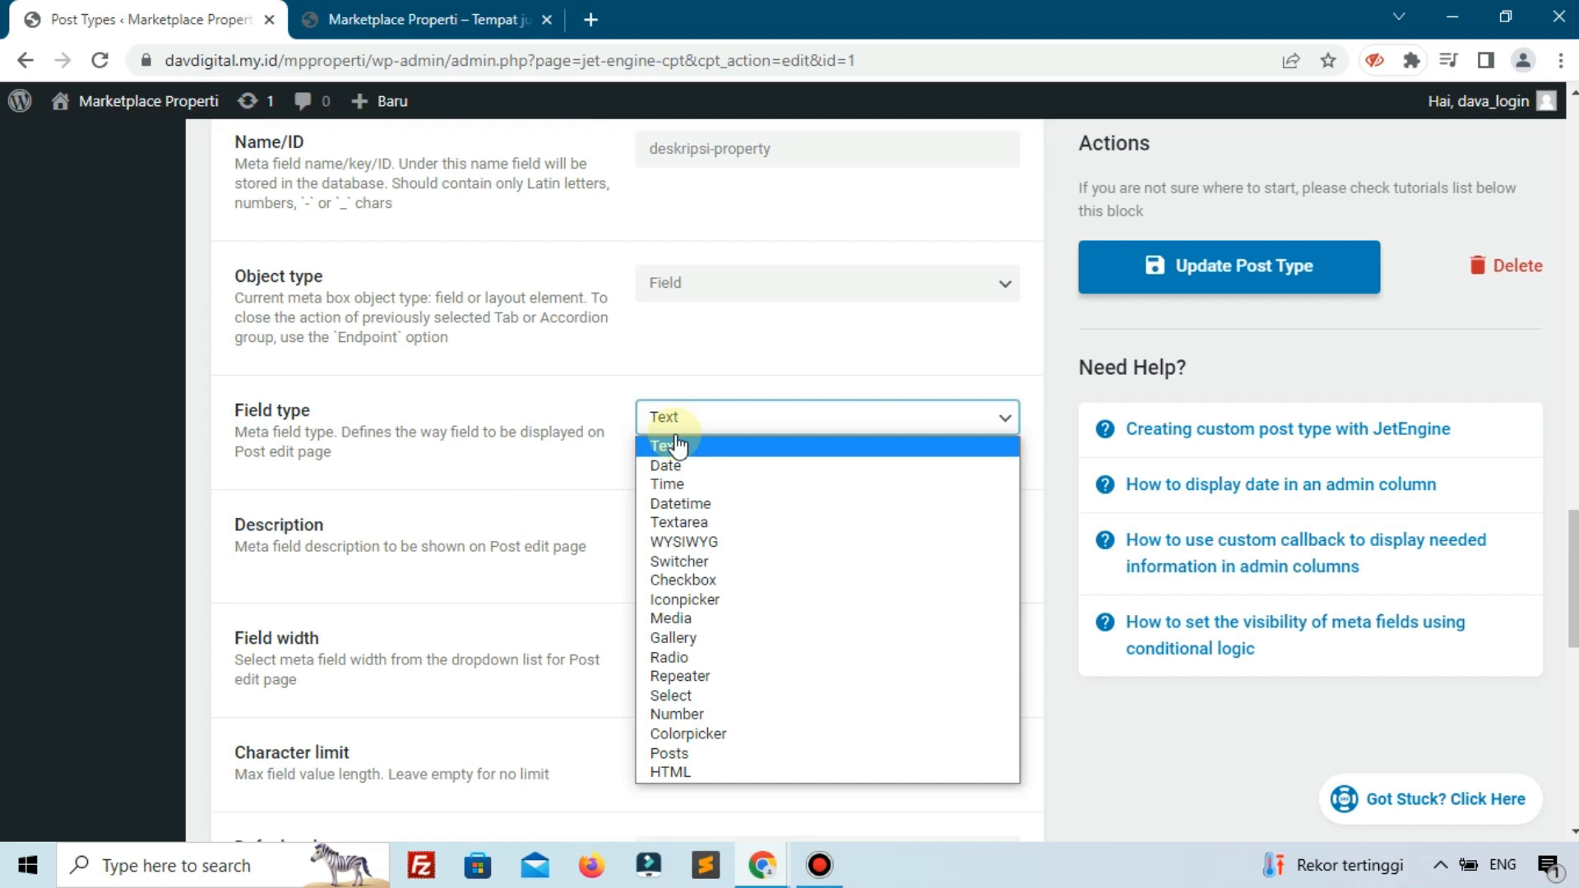
{"action": "left_click", "coordinate": [693, 542]}
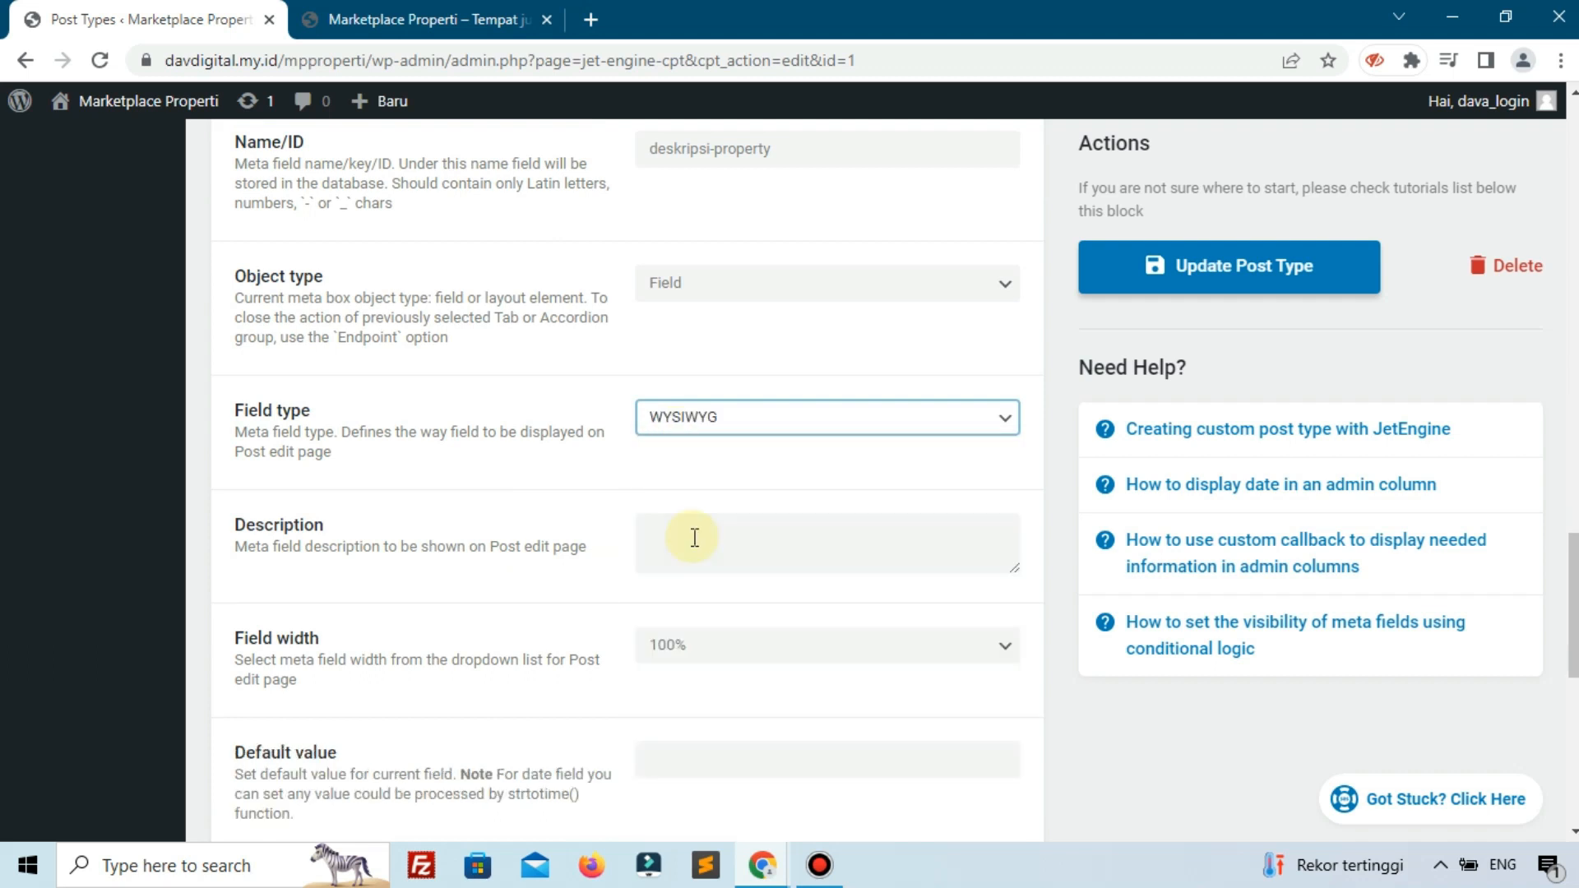
{"action": "scroll", "coordinate": [867, 532], "scroll_direction": "down", "scroll_amount": 7}
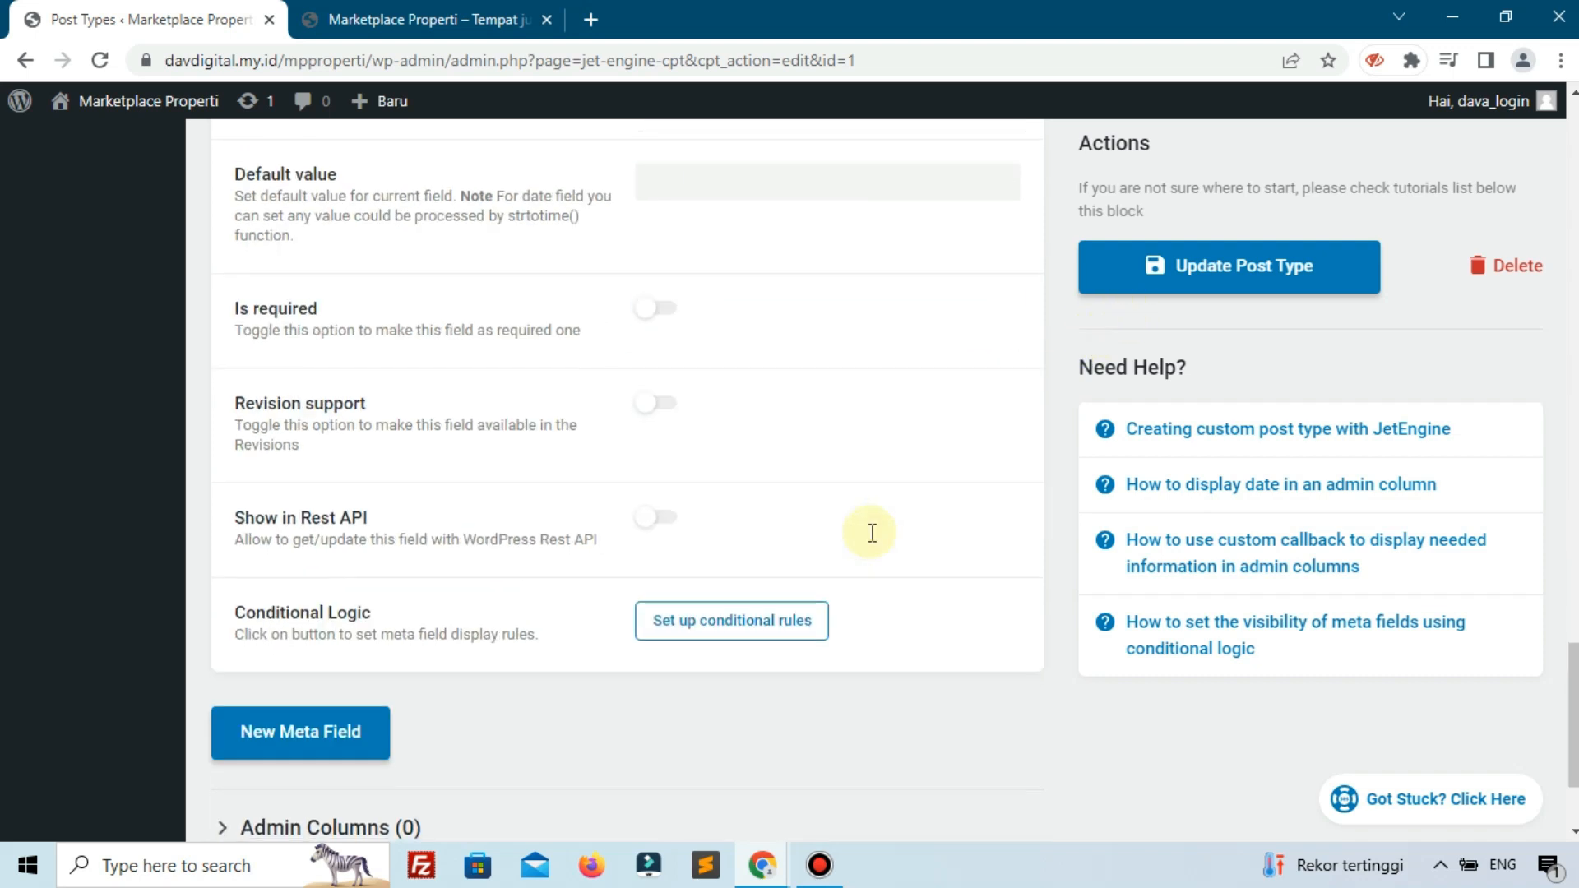
{"action": "left_click", "coordinate": [1206, 290]}
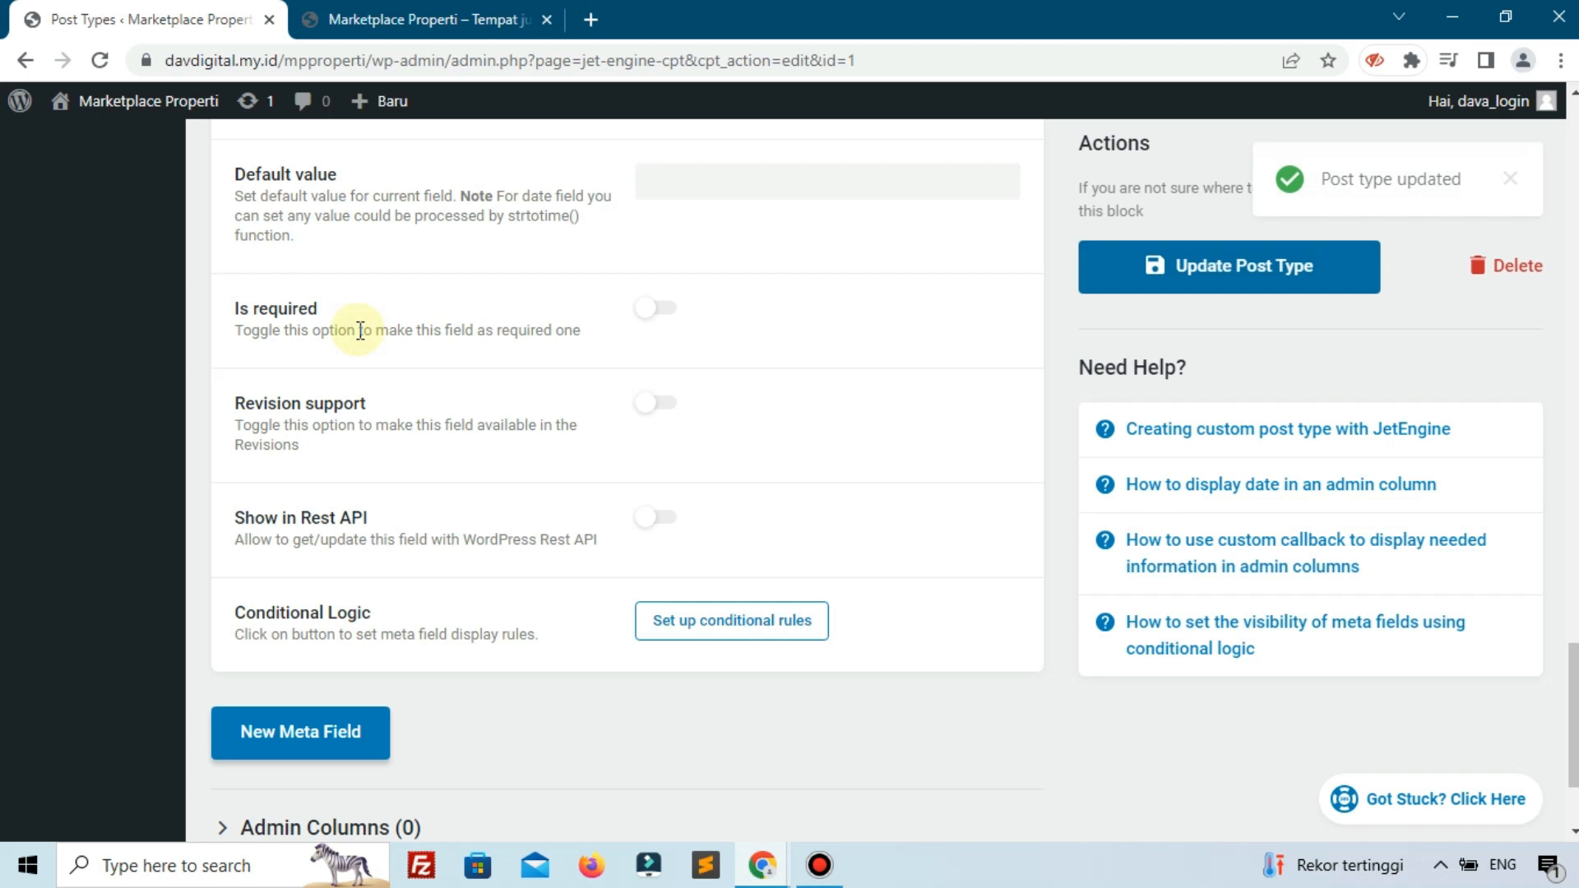
Open a new Property post and examine the meta fields on its edit form from Harga to Deskripsi Property
{"action": "scroll", "coordinate": [361, 330], "scroll_direction": "up", "scroll_amount": 15}
{"action": "scroll", "coordinate": [360, 330], "scroll_direction": "up", "scroll_amount": 12}
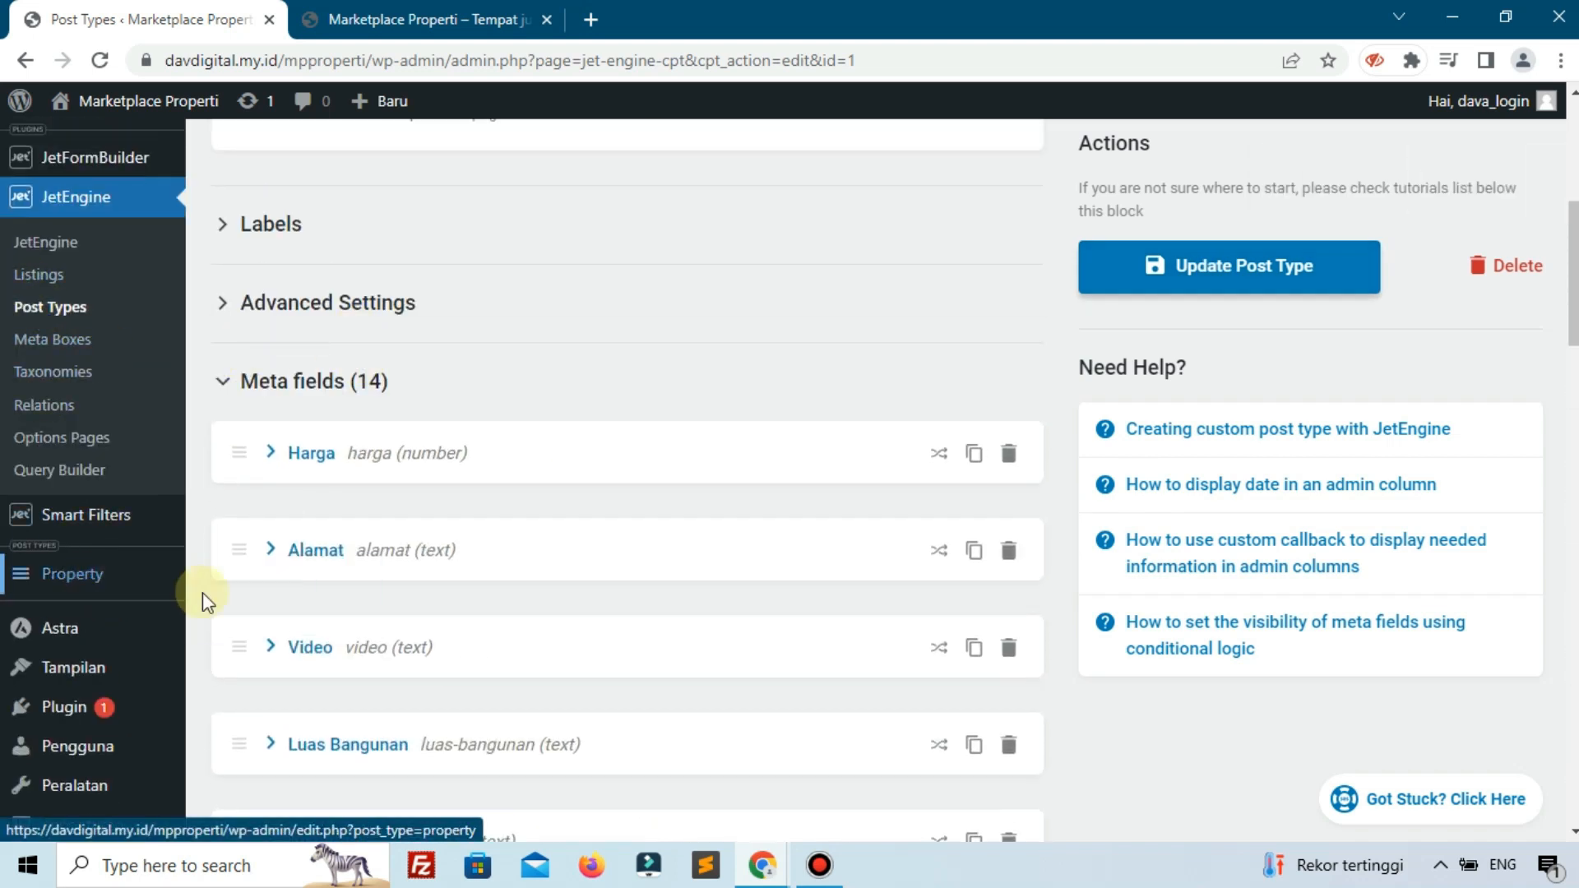
{"action": "mouse_move", "coordinate": [110, 588]}
{"action": "left_click", "coordinate": [244, 612]}
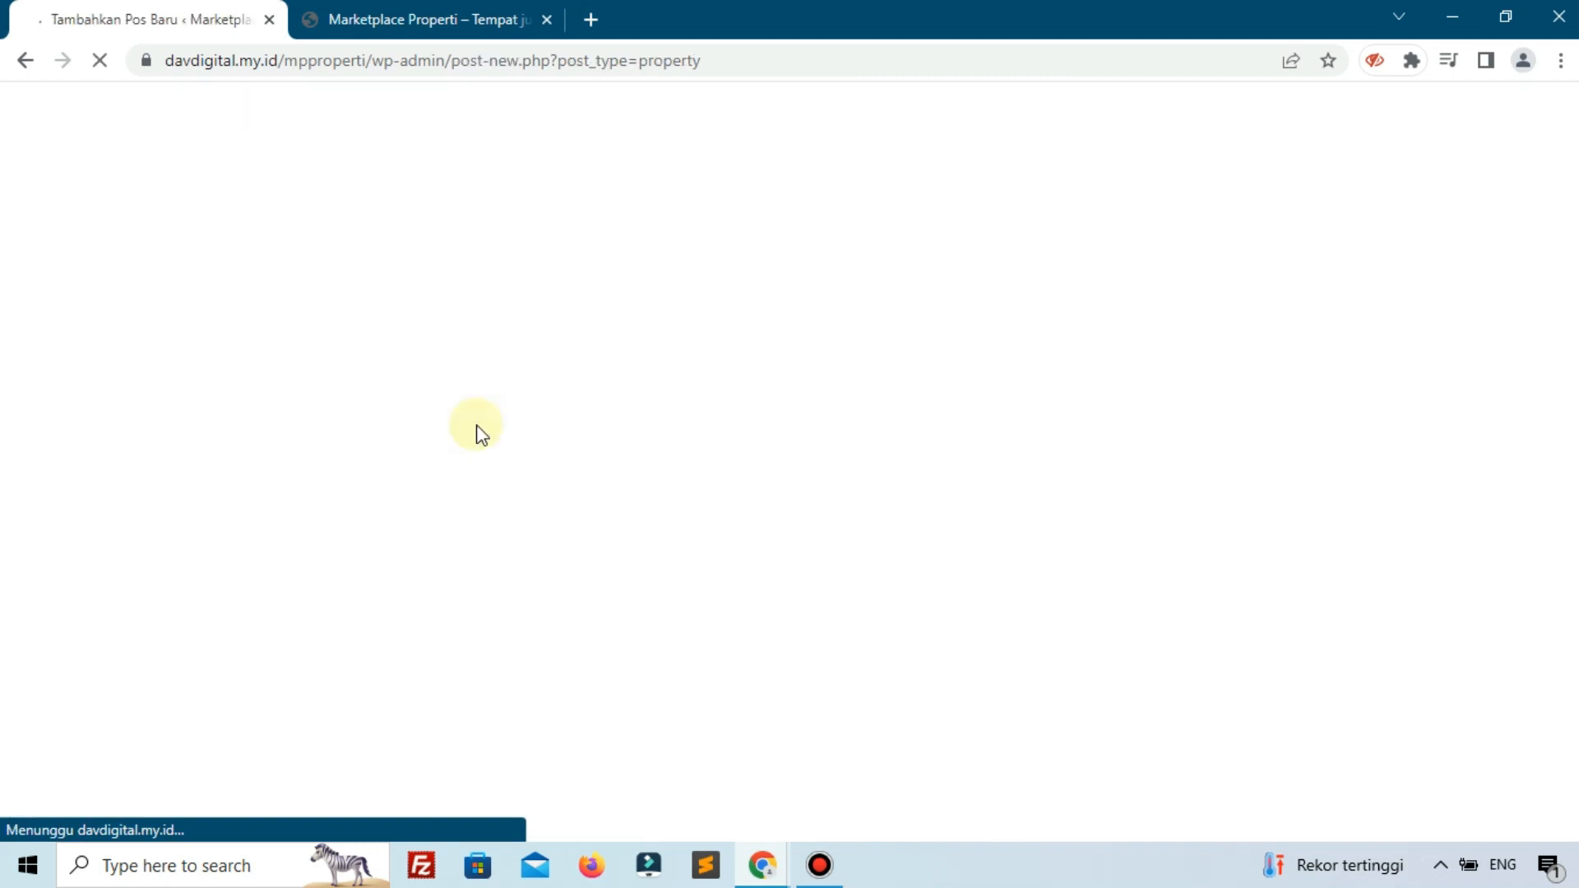
{"action": "scroll", "coordinate": [478, 425], "scroll_direction": "down", "scroll_amount": 15}
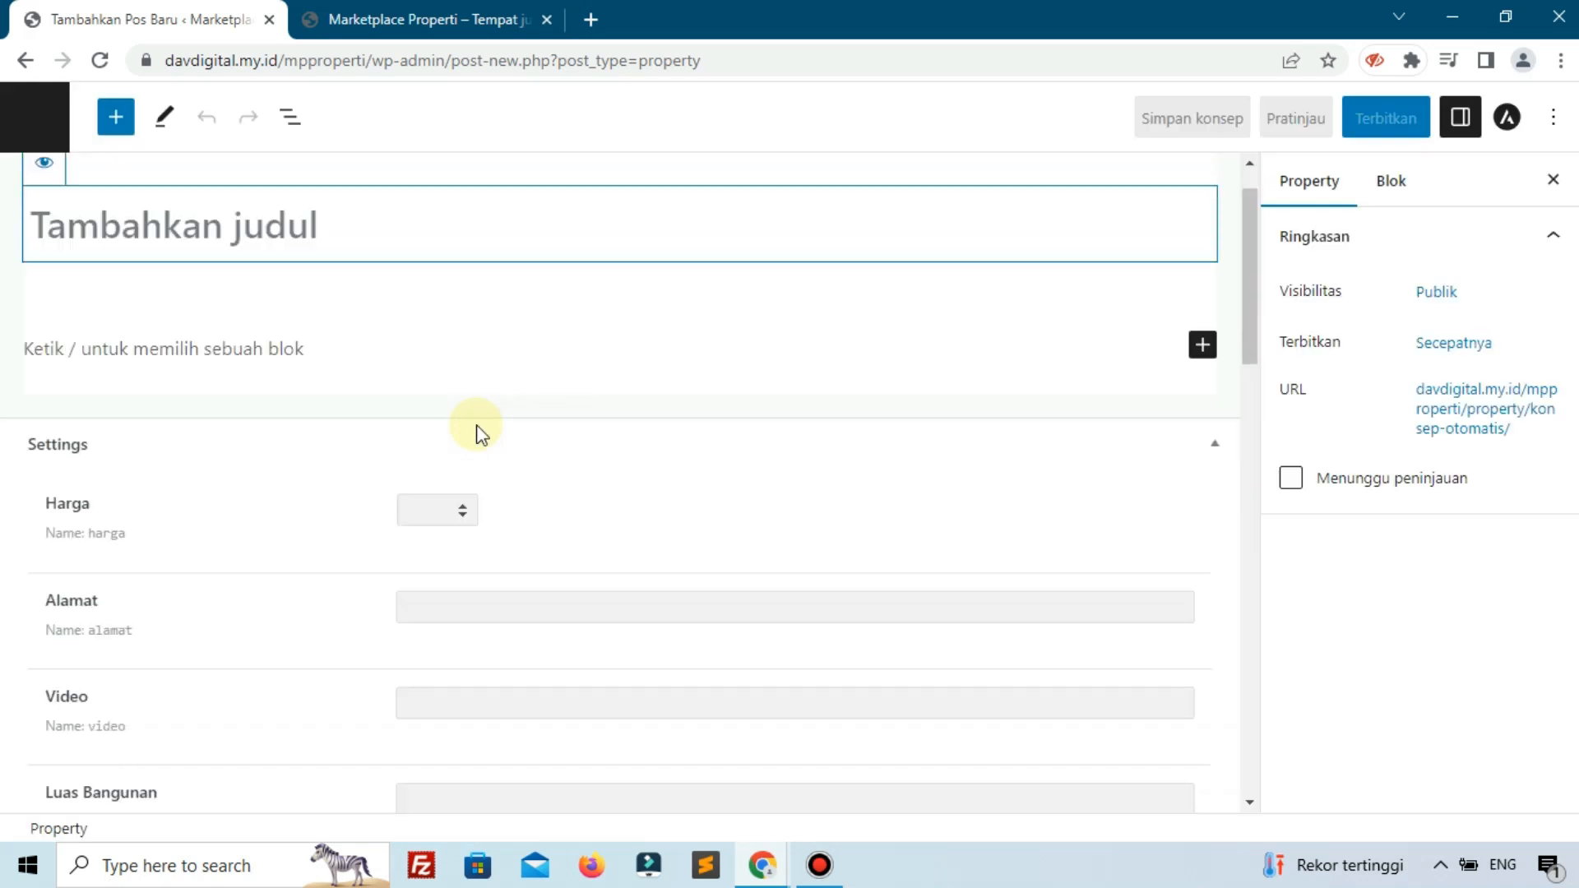
{"action": "scroll", "coordinate": [478, 425], "scroll_direction": "down", "scroll_amount": 5}
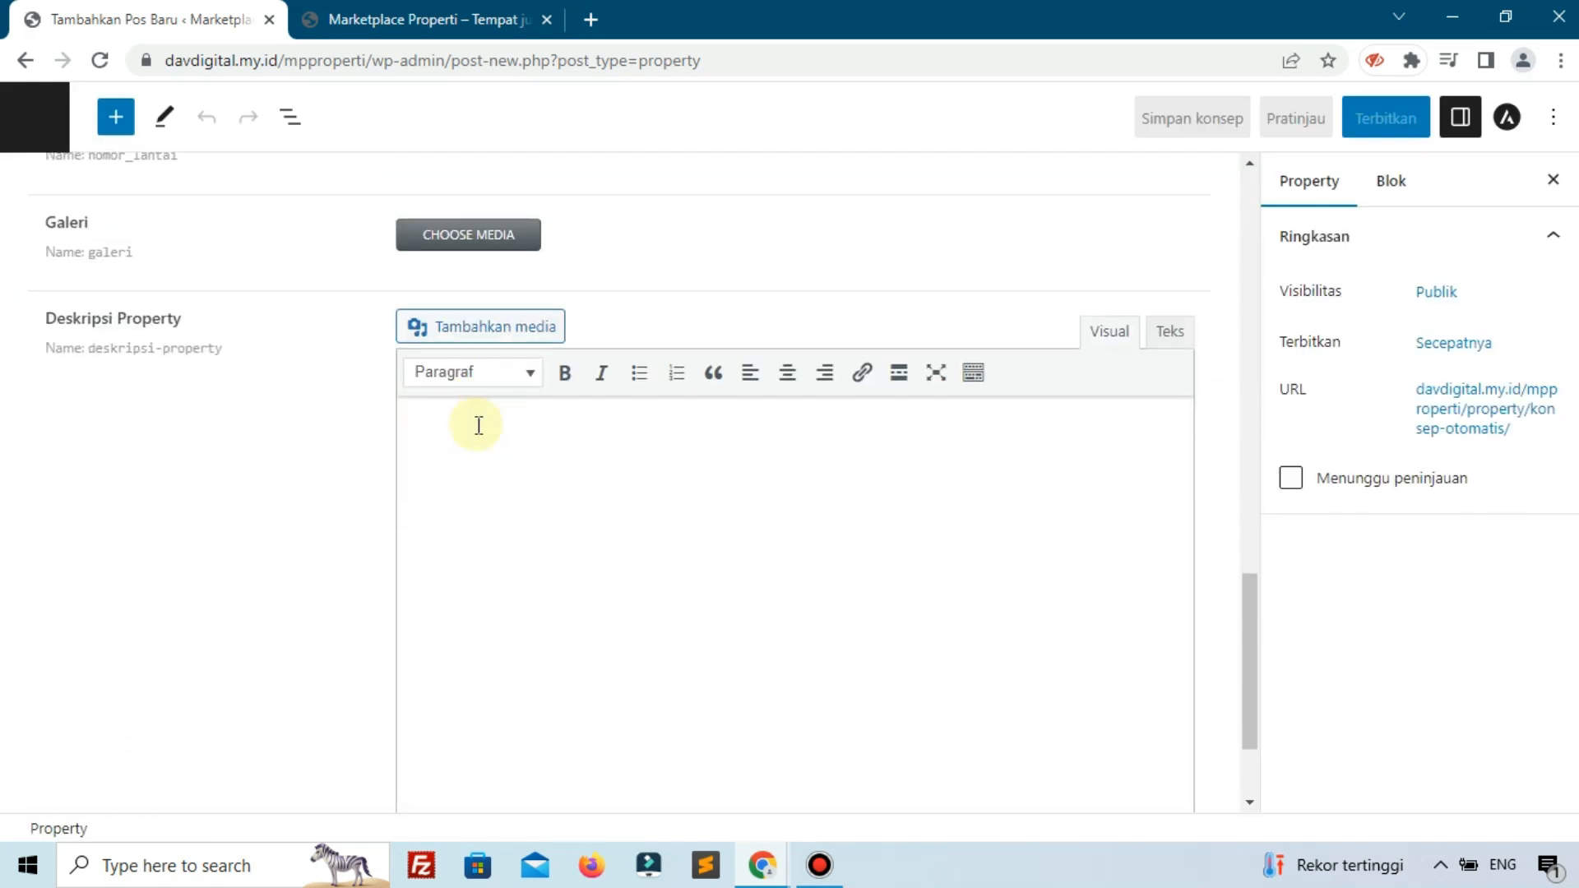
{"action": "scroll", "coordinate": [478, 425], "scroll_direction": "up", "scroll_amount": 10}
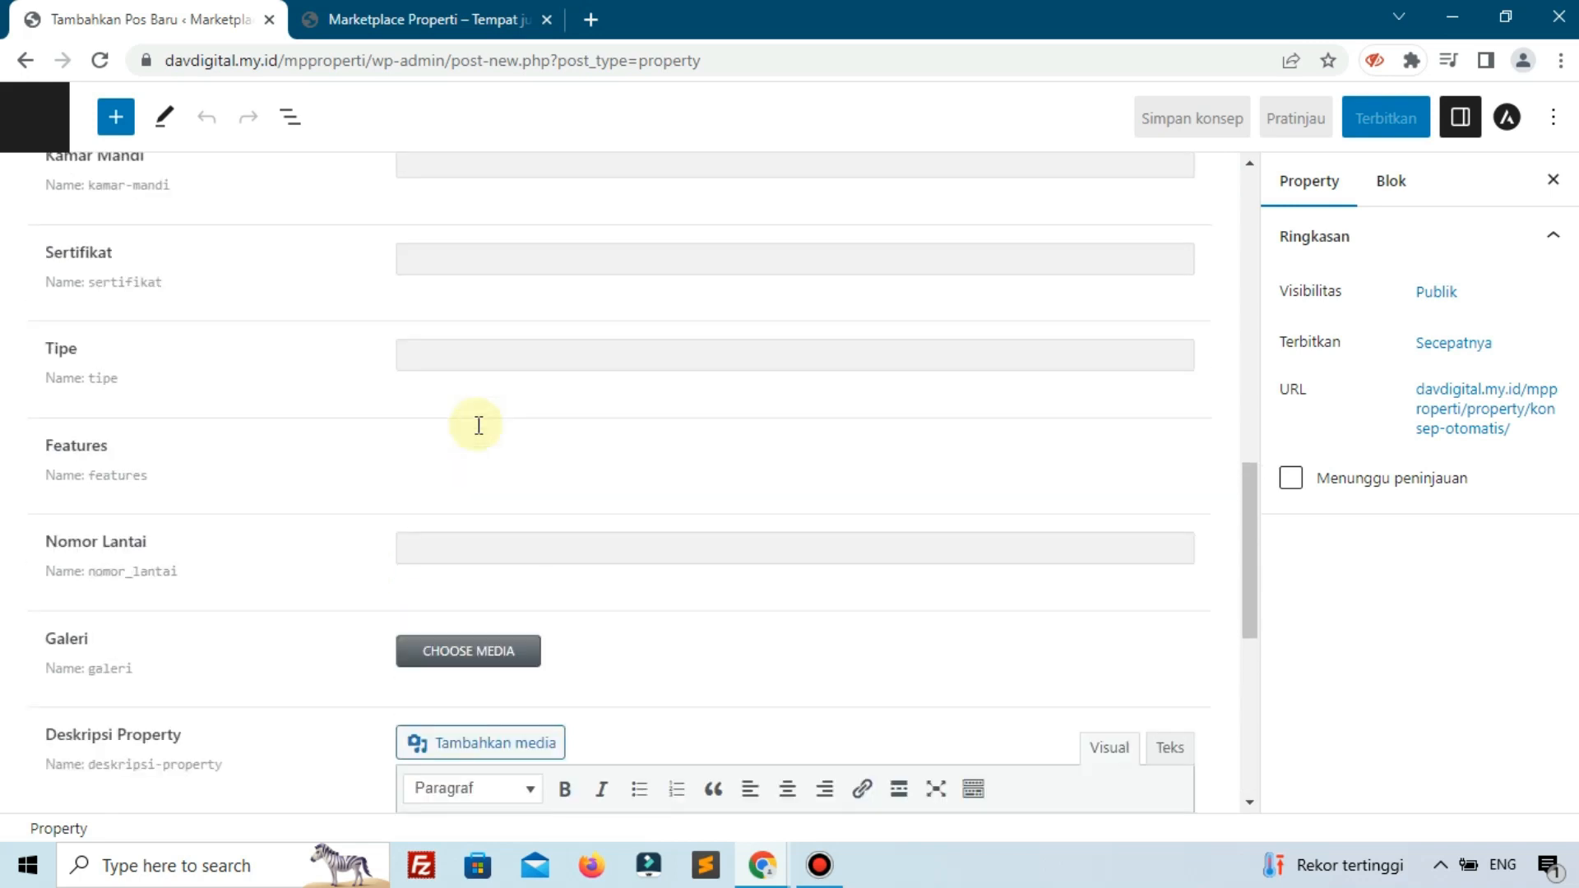
{"action": "scroll", "coordinate": [479, 426], "scroll_direction": "up", "scroll_amount": 7}
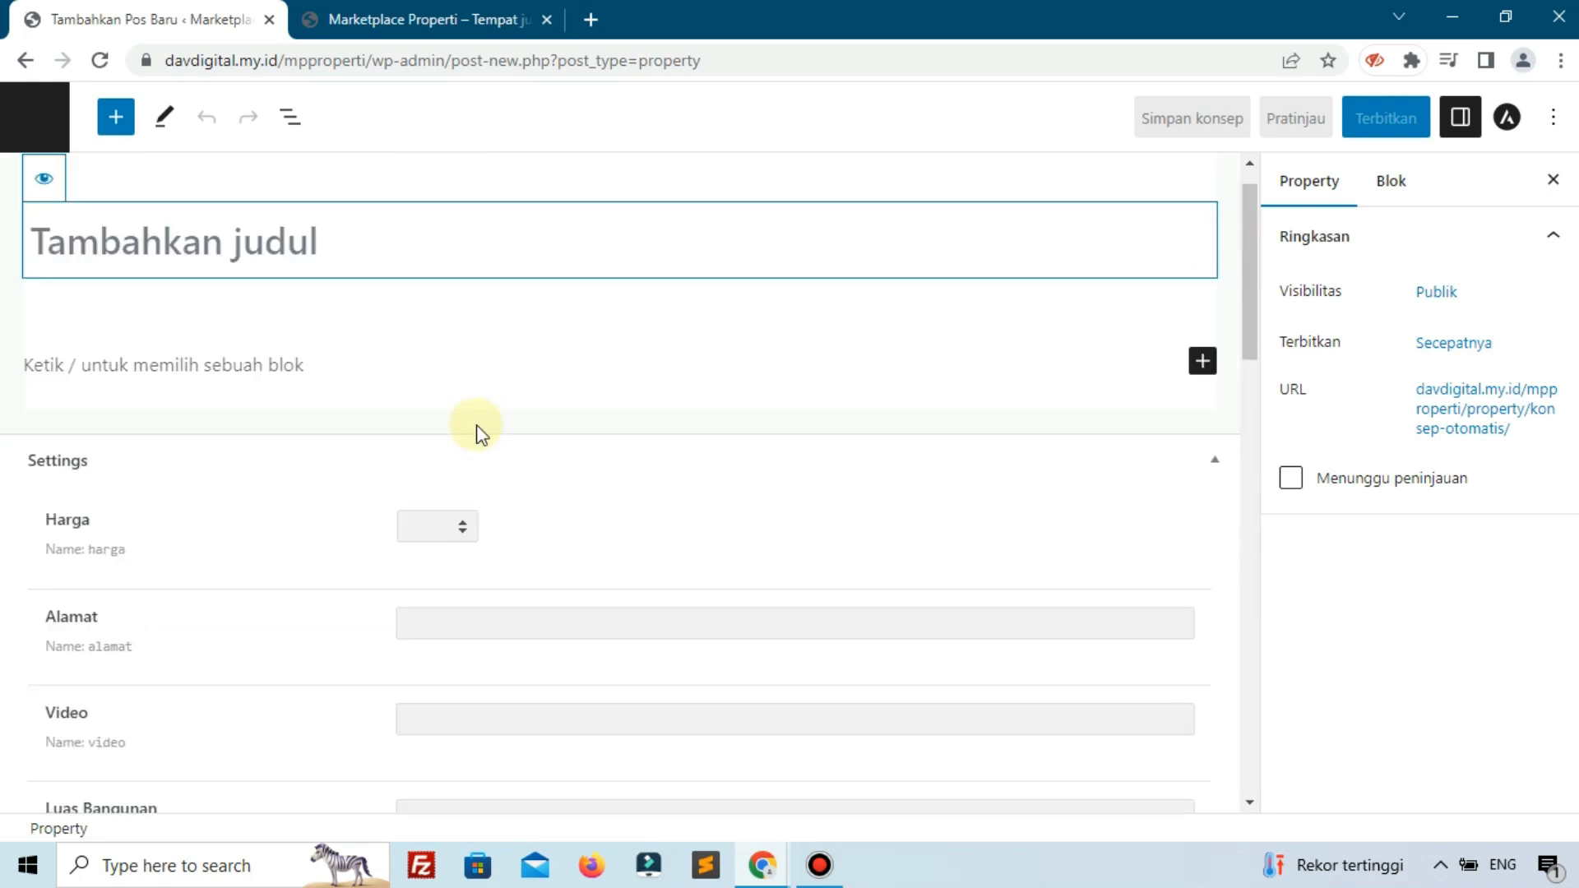
{"action": "scroll", "coordinate": [479, 425], "scroll_direction": "down", "scroll_amount": 15}
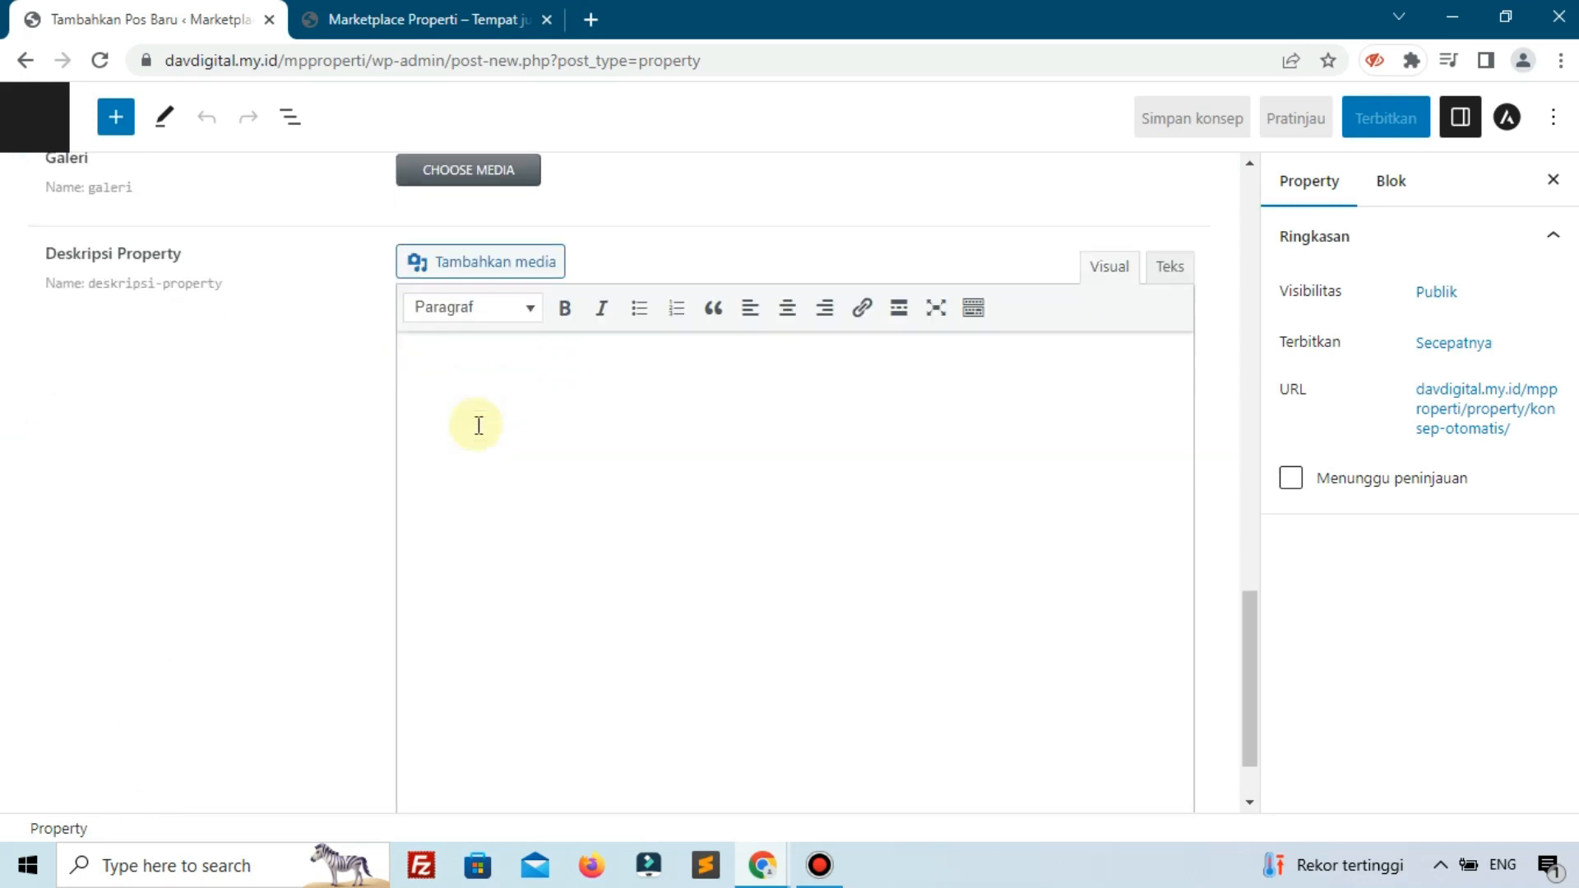
Leave the new Property post editor and open the JetEngine dashboard
{"action": "left_click", "coordinate": [12, 118]}
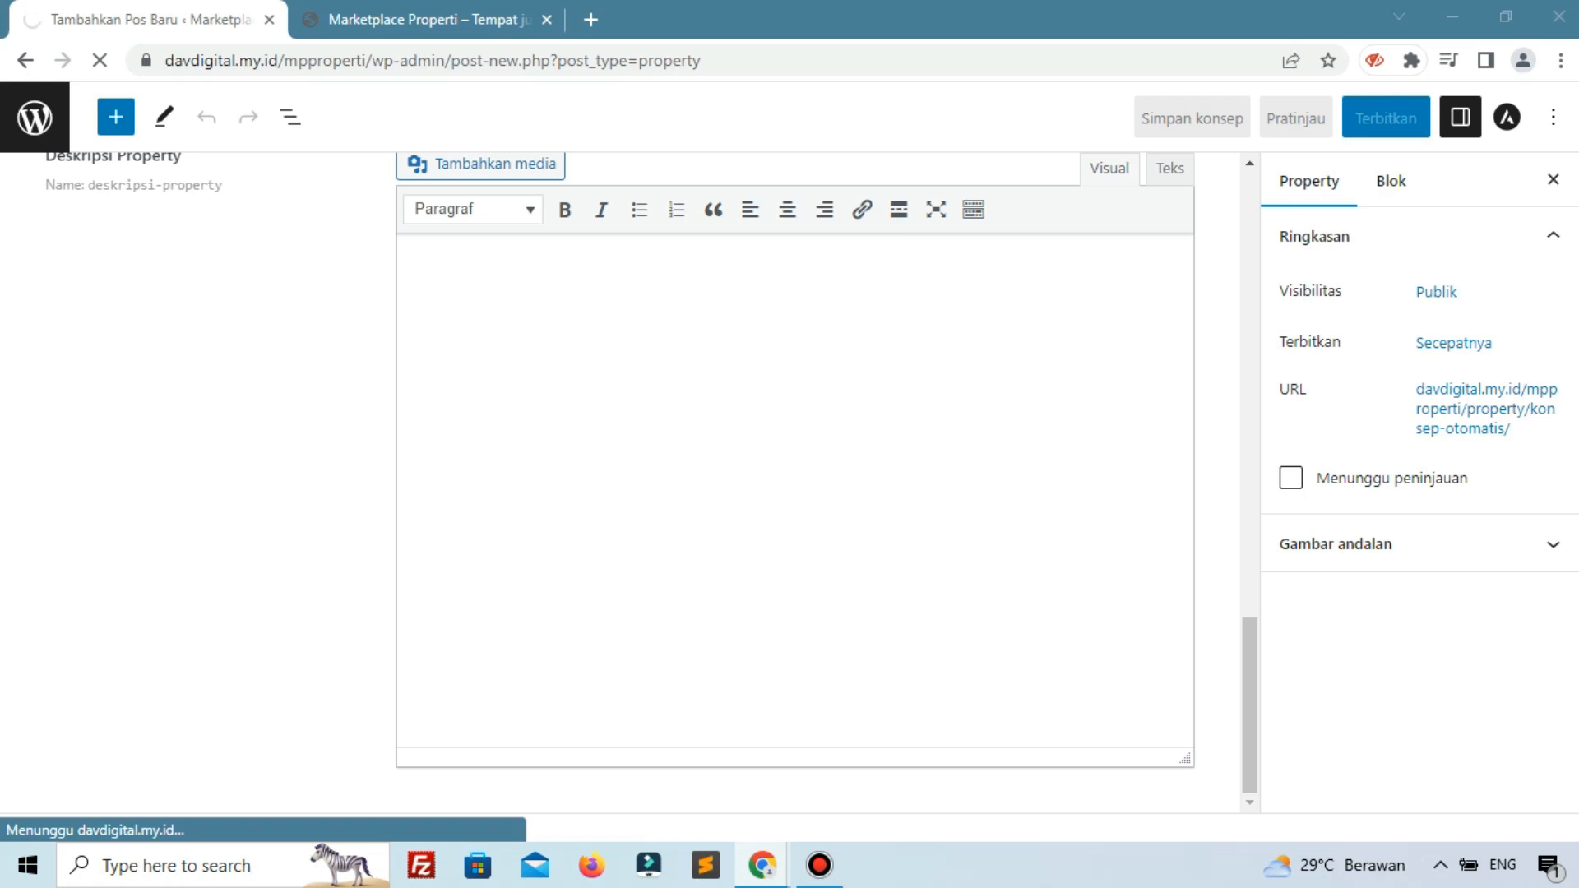
{"action": "left_click", "coordinate": [33, 115]}
{"action": "mouse_move", "coordinate": [25, 103]}
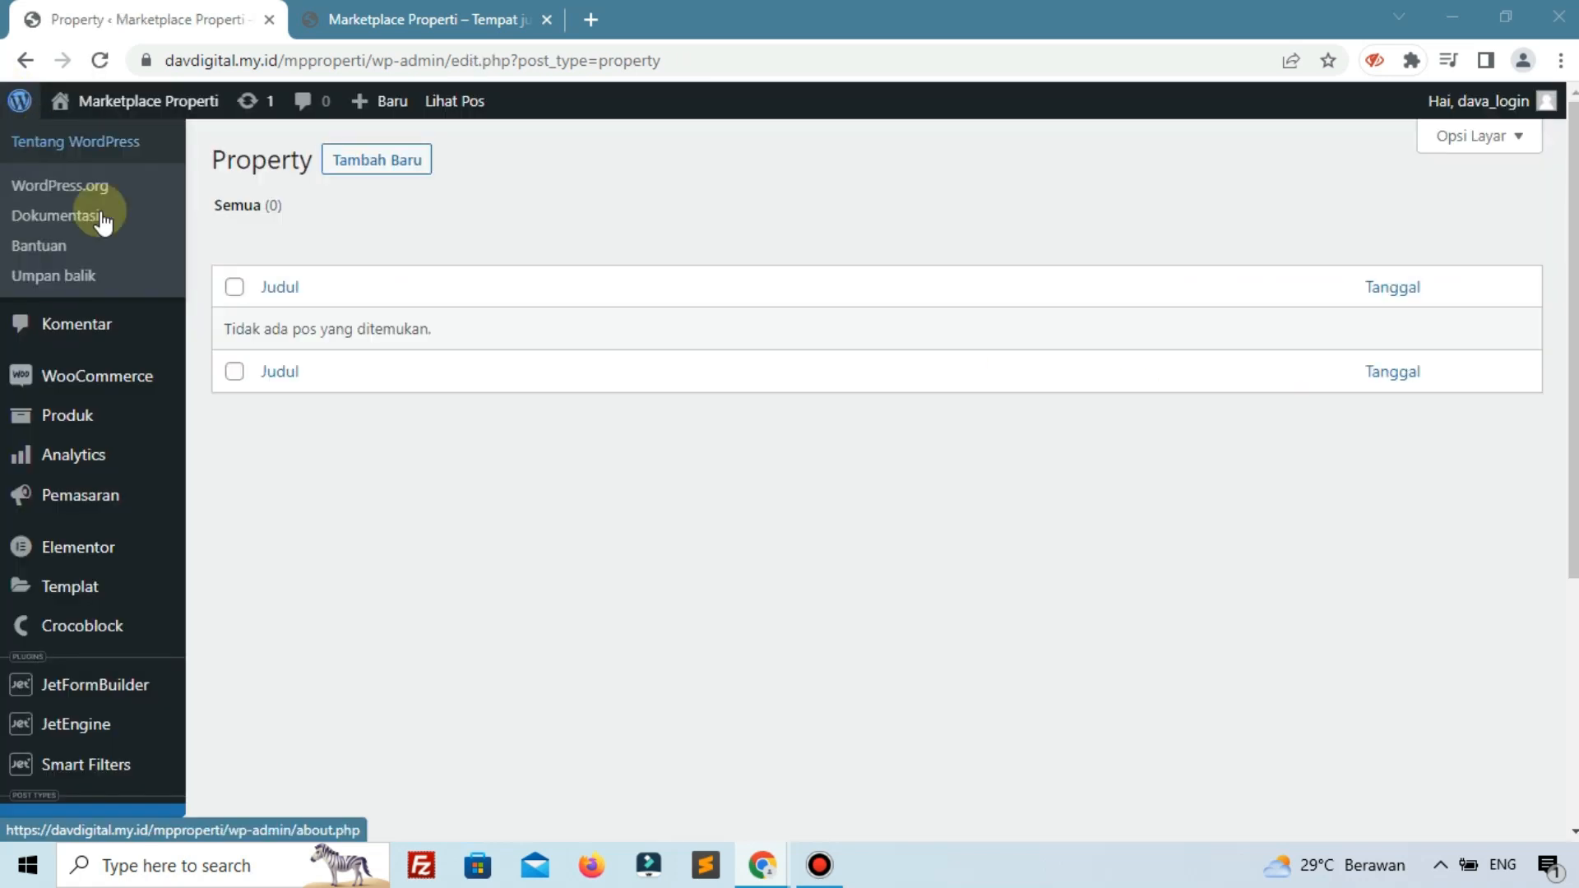
{"action": "scroll", "coordinate": [156, 345], "scroll_direction": "down", "scroll_amount": 4}
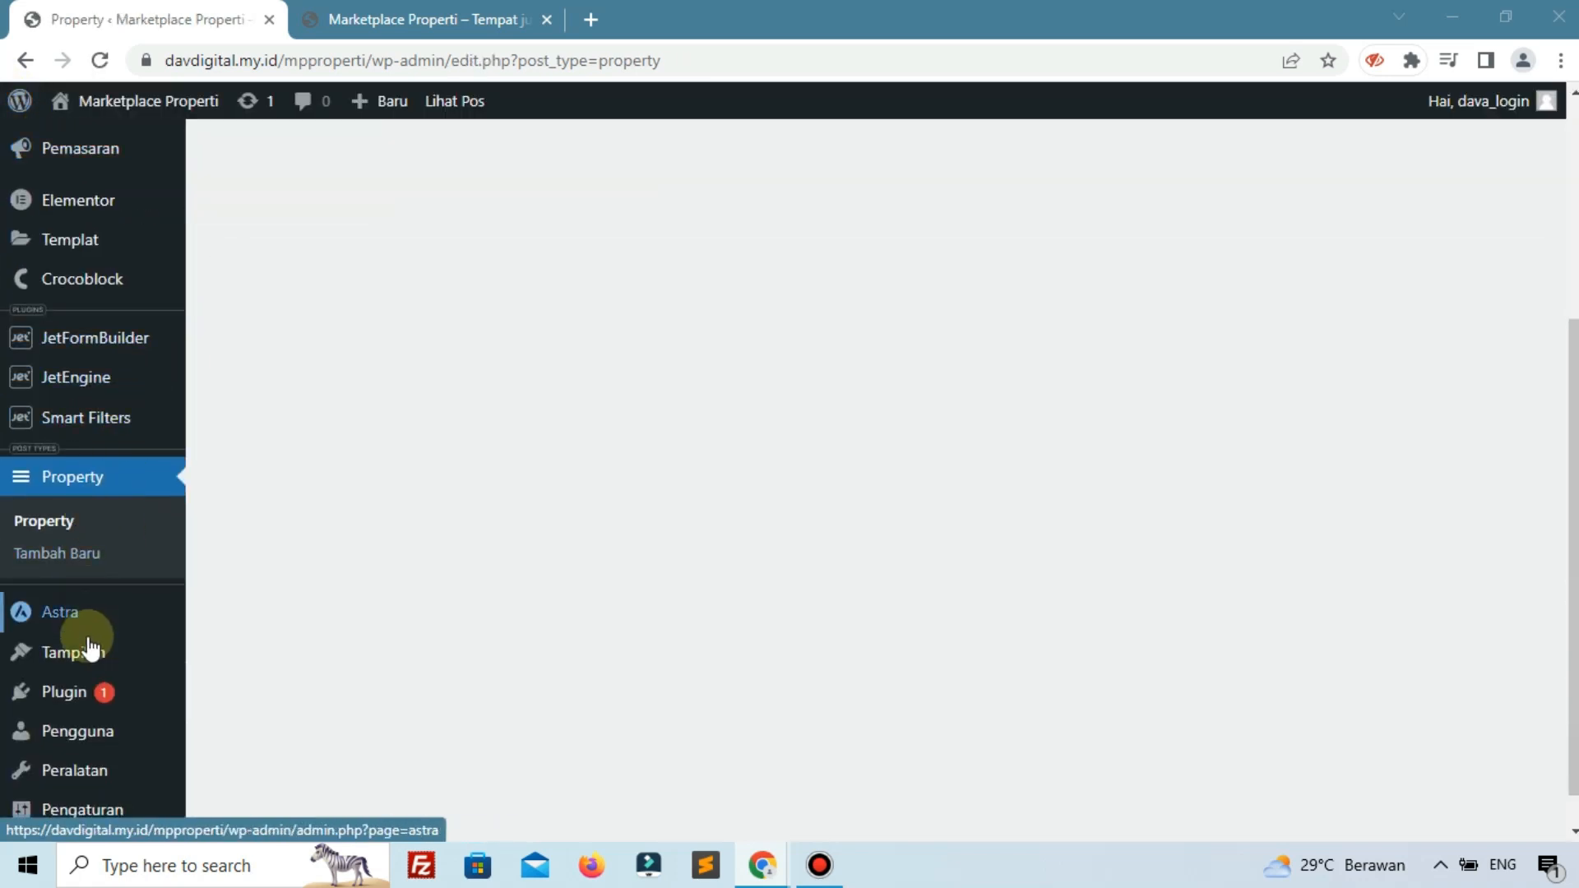
{"action": "mouse_move", "coordinate": [66, 377]}
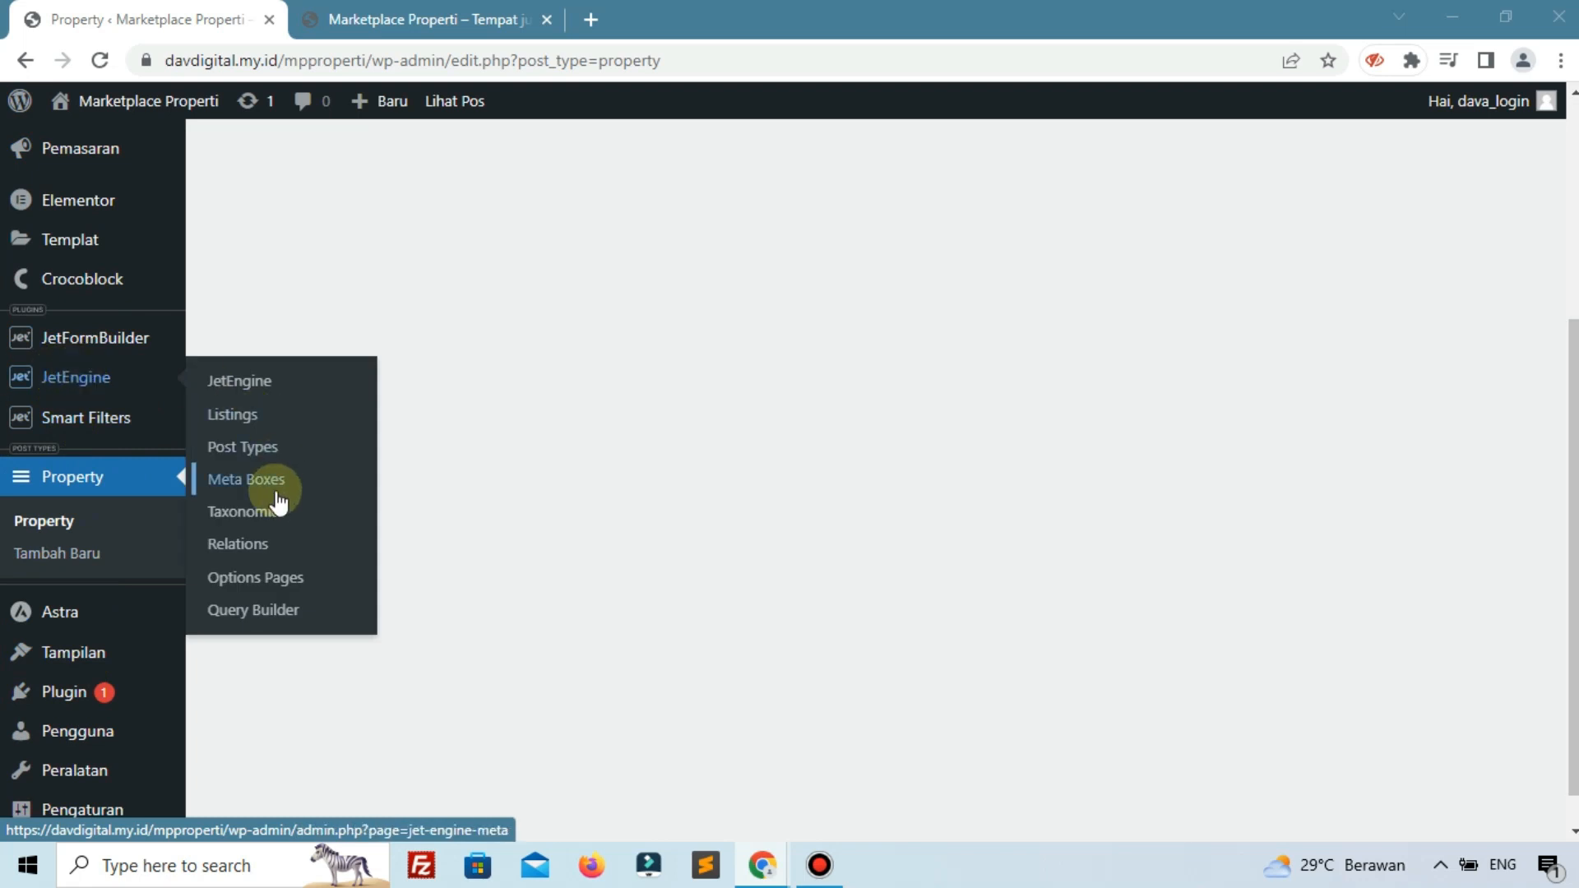
{"action": "left_click", "coordinate": [279, 389]}
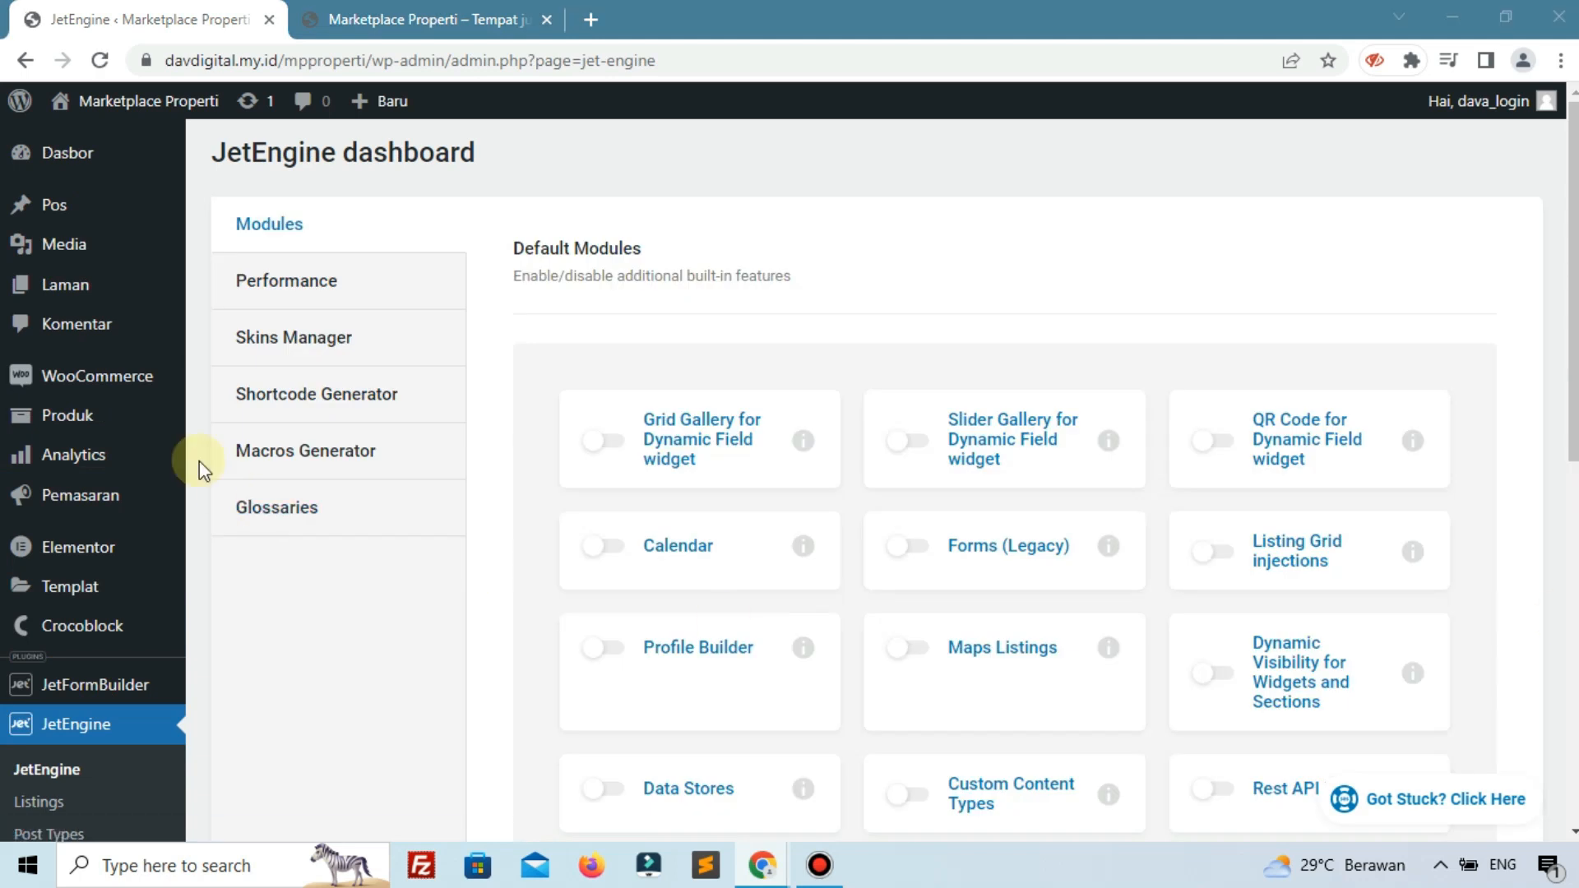
Create a new JetEngine glossary named Features with its data source set to Set items manually
{"action": "left_click", "coordinate": [320, 525]}
{"action": "left_click", "coordinate": [613, 339]}
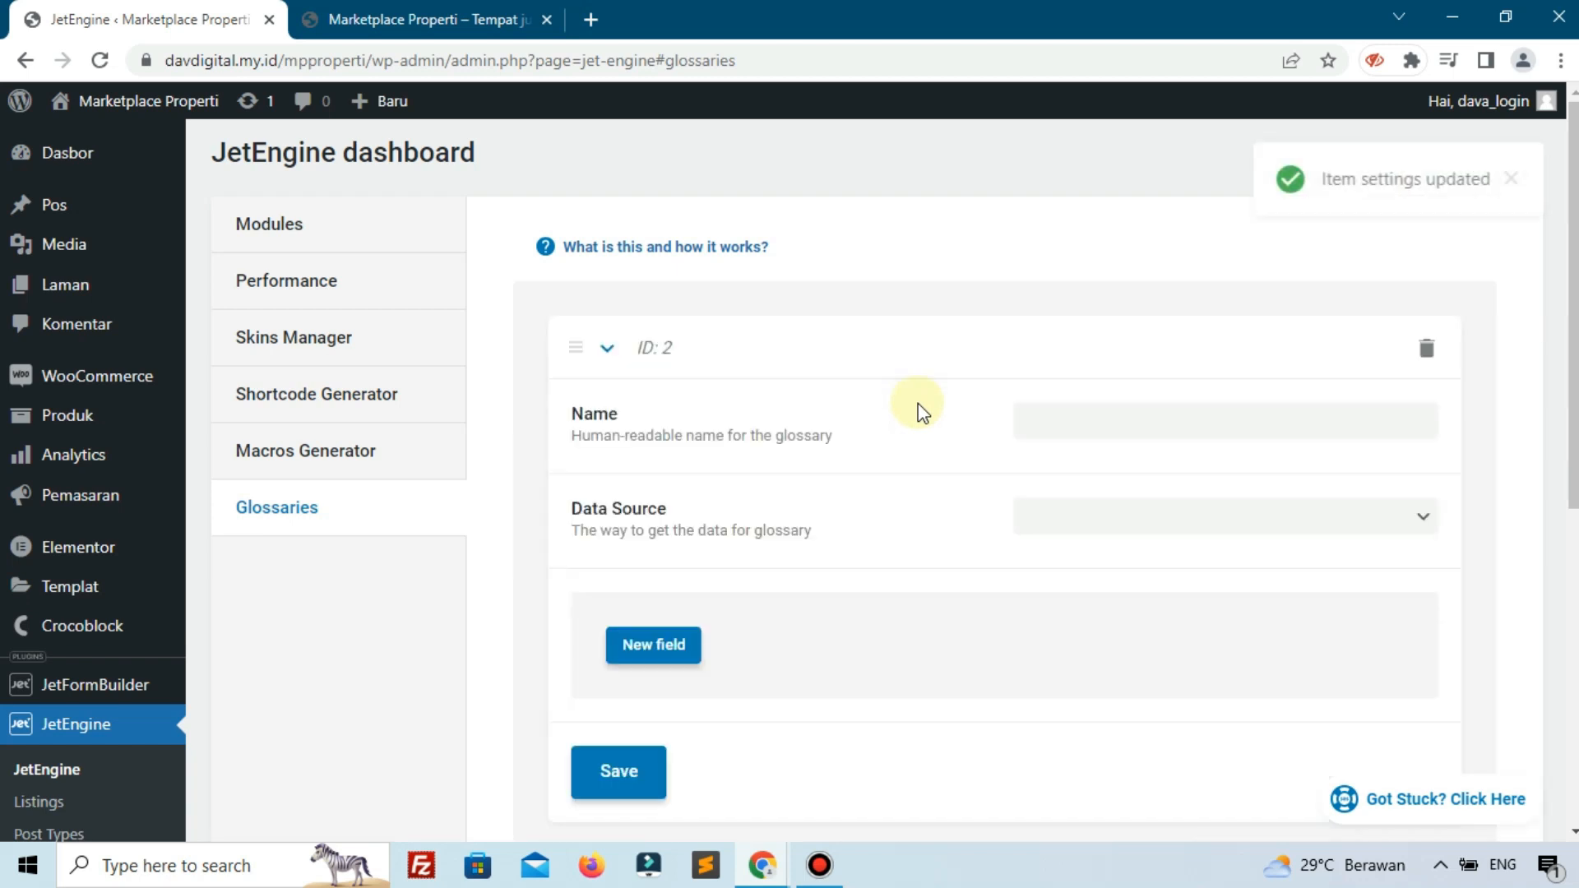
{"action": "left_click", "coordinate": [1033, 416]}
{"action": "type", "text": "Features"}
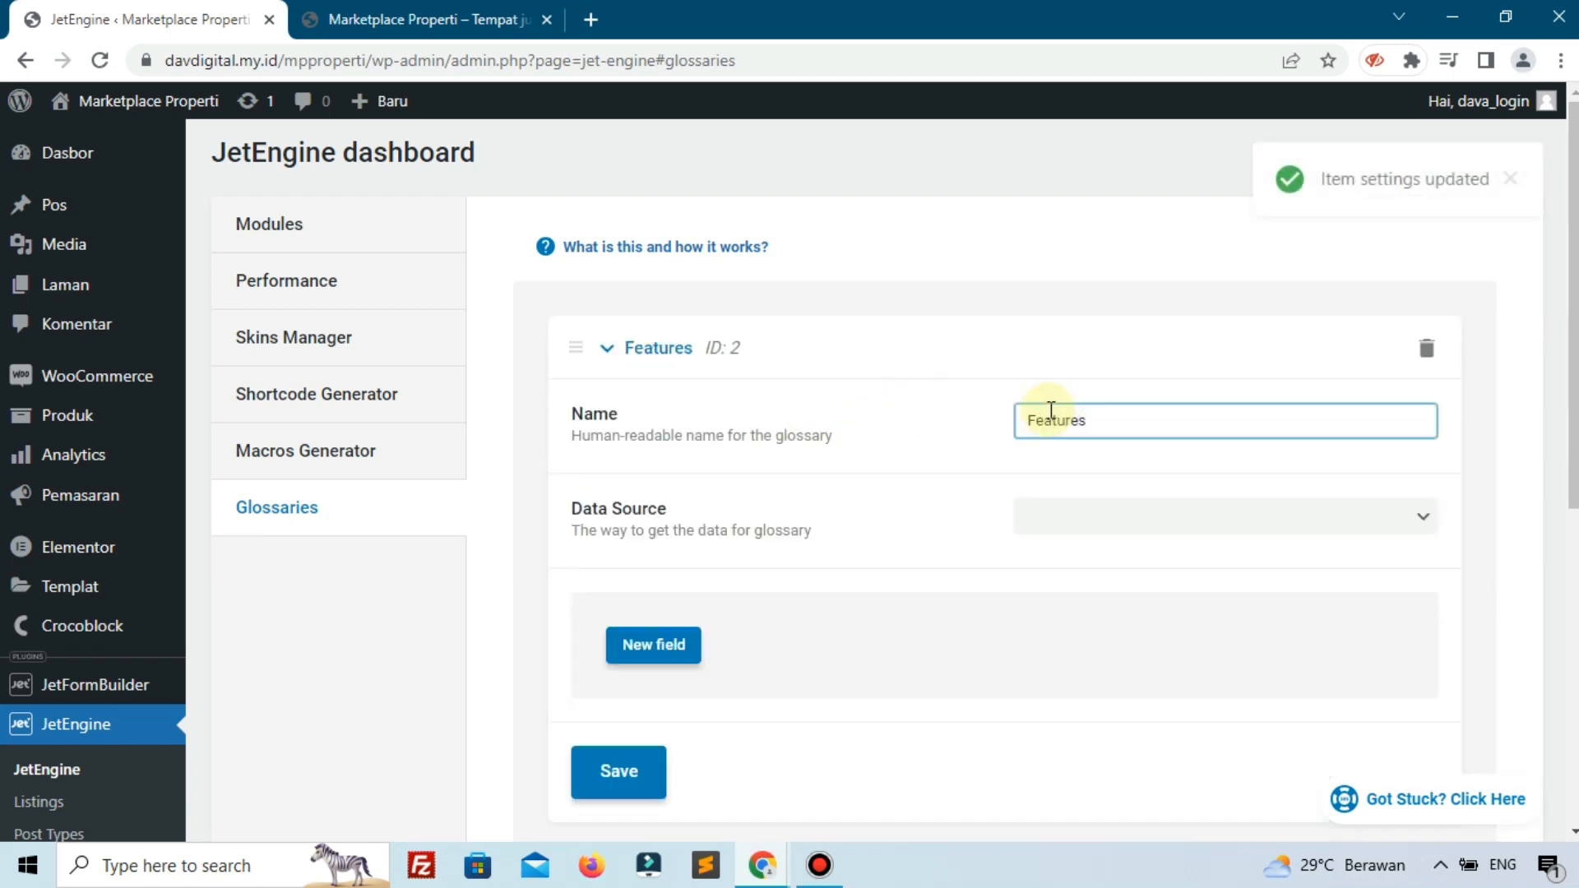
{"action": "left_click", "coordinate": [1049, 503]}
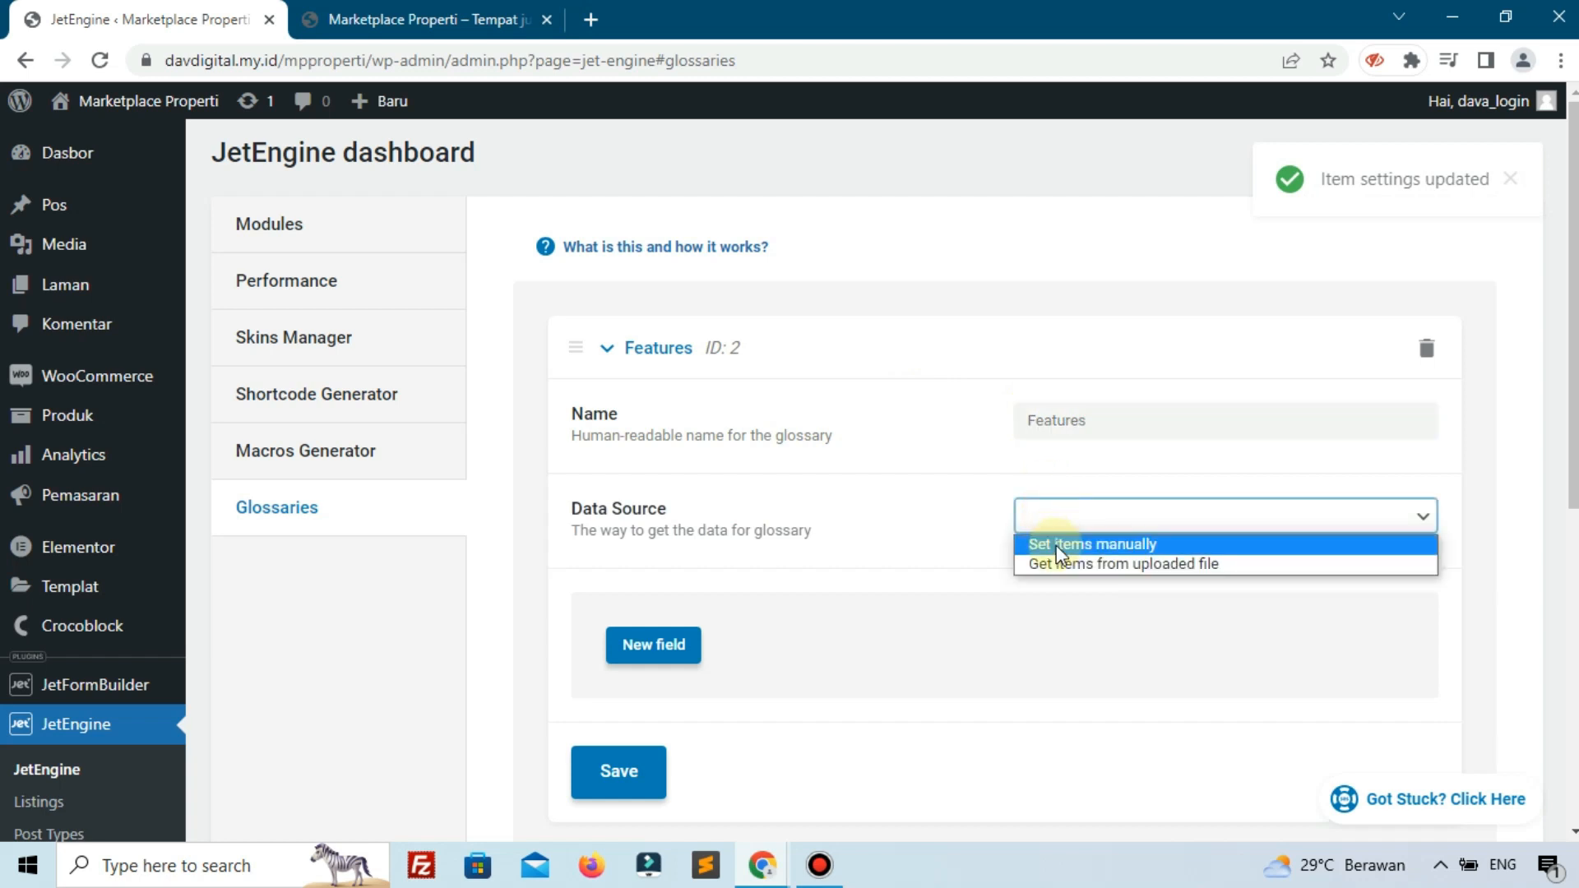
{"action": "left_click", "coordinate": [1056, 547]}
Add a field to the Features glossary with the field value Air Condtioner
{"action": "scroll", "coordinate": [875, 535], "scroll_direction": "down", "scroll_amount": 4}
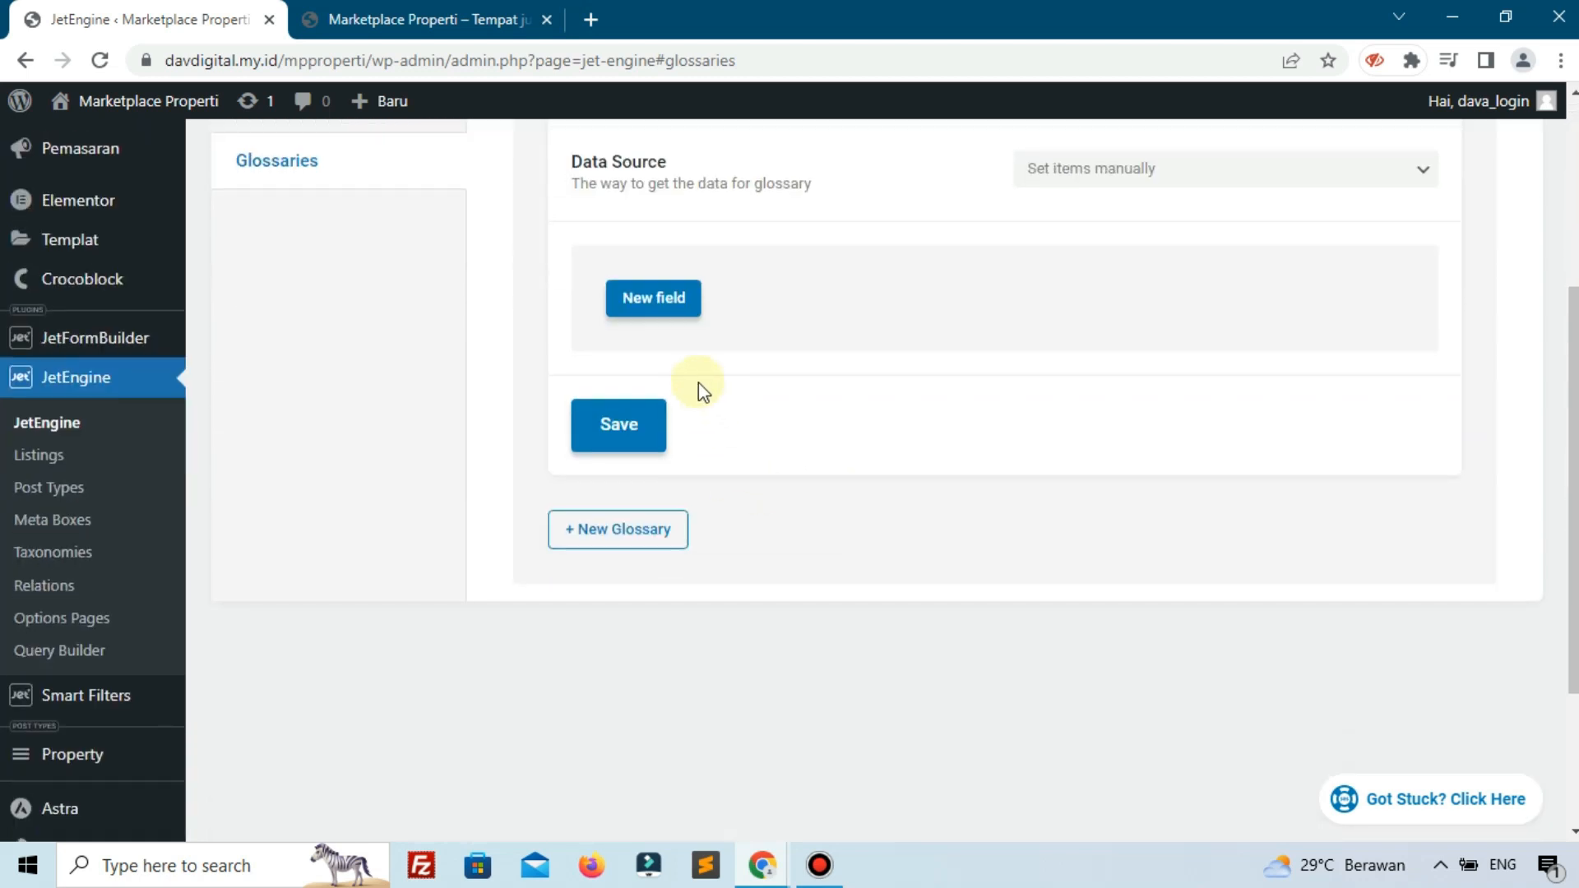
{"action": "left_click", "coordinate": [676, 315]}
{"action": "left_click", "coordinate": [1086, 382]}
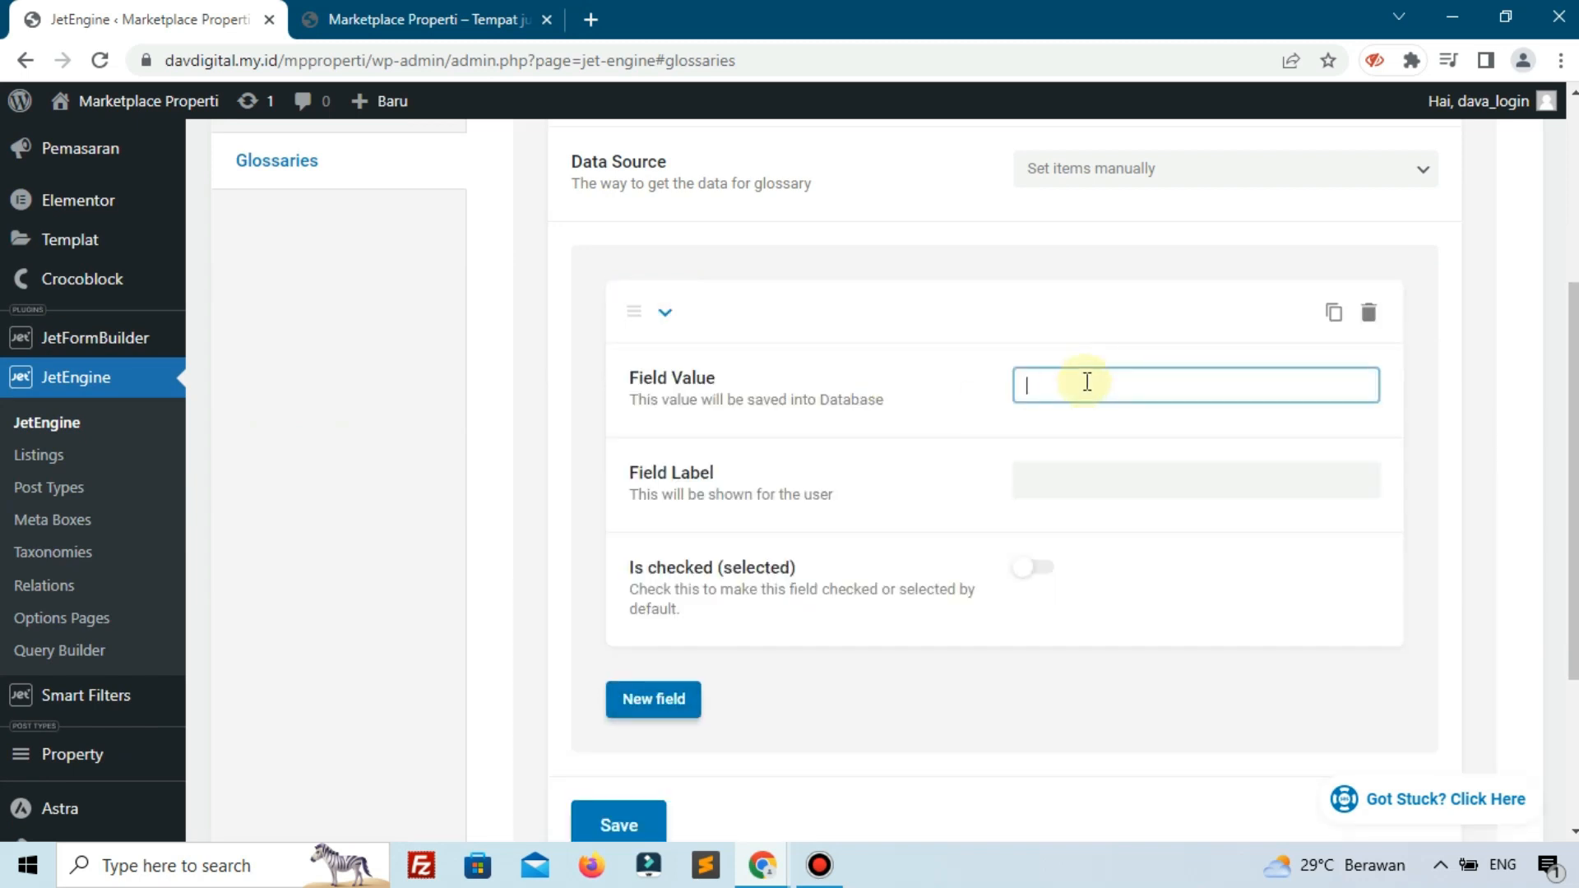
{"action": "type", "text": "A"}
{"action": "type", "text": "Condtioner"}
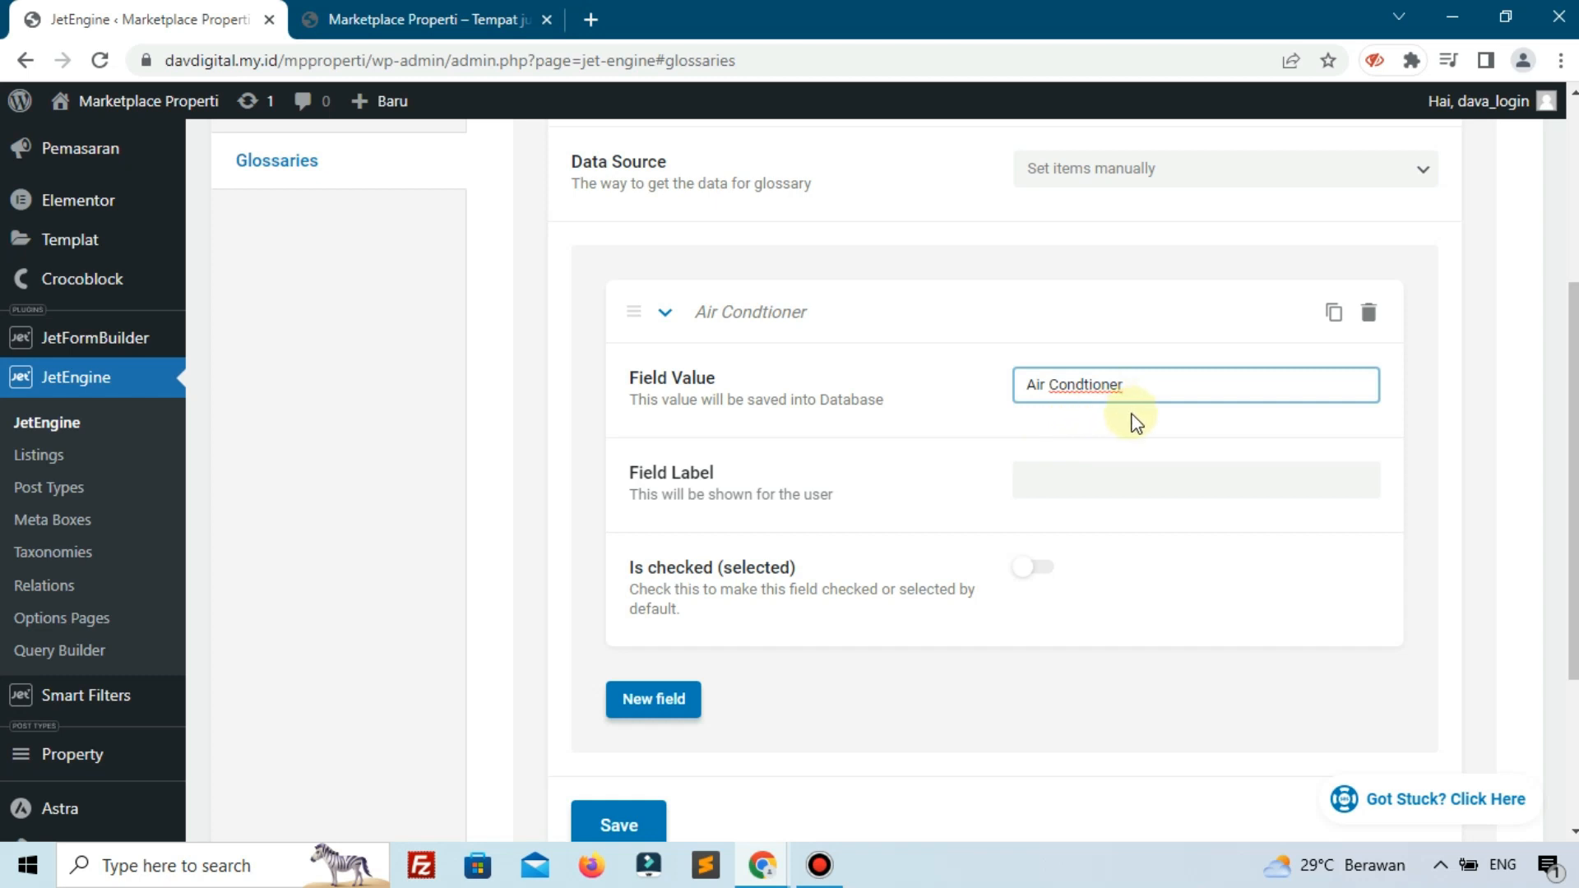
Correct the spelling of the first Features glossary item's field value to Air Conditioner
{"action": "key", "text": "BackSpace"}
{"action": "key", "text": "BackSpace"}
{"action": "key", "text": "BackSpace"}
{"action": "key", "text": "BackSpace"}
{"action": "left_click", "coordinate": [913, 438]}
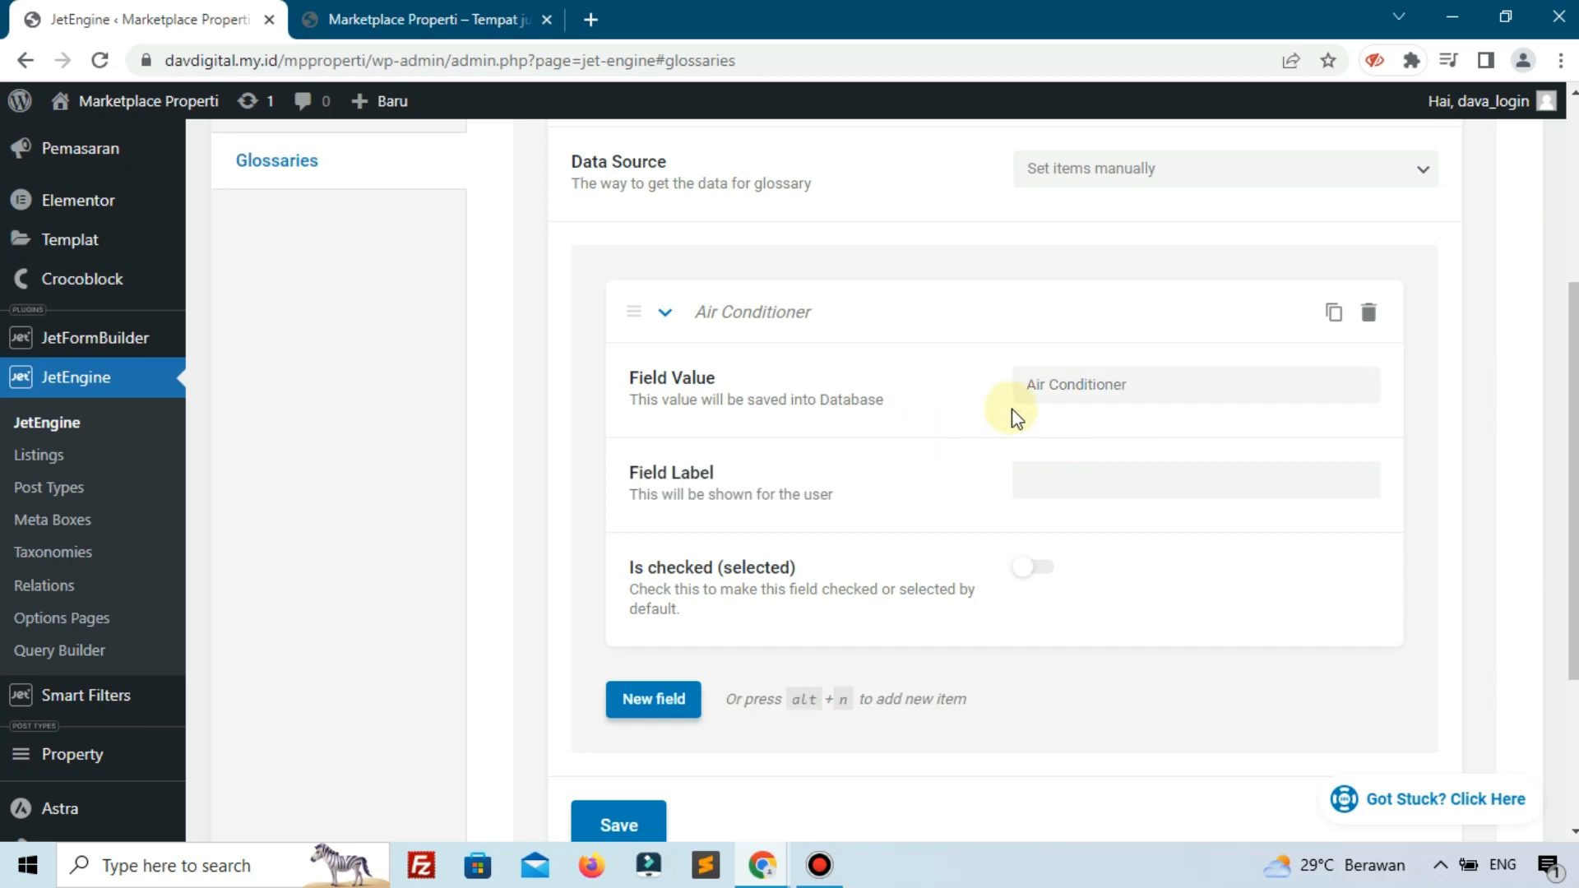
Copy the Air Conditioner value into the same item's field label and collapse the item
{"action": "left_click", "coordinate": [1042, 390]}
{"action": "key", "text": "ctrl+a"}
{"action": "key", "text": "ctrl+c"}
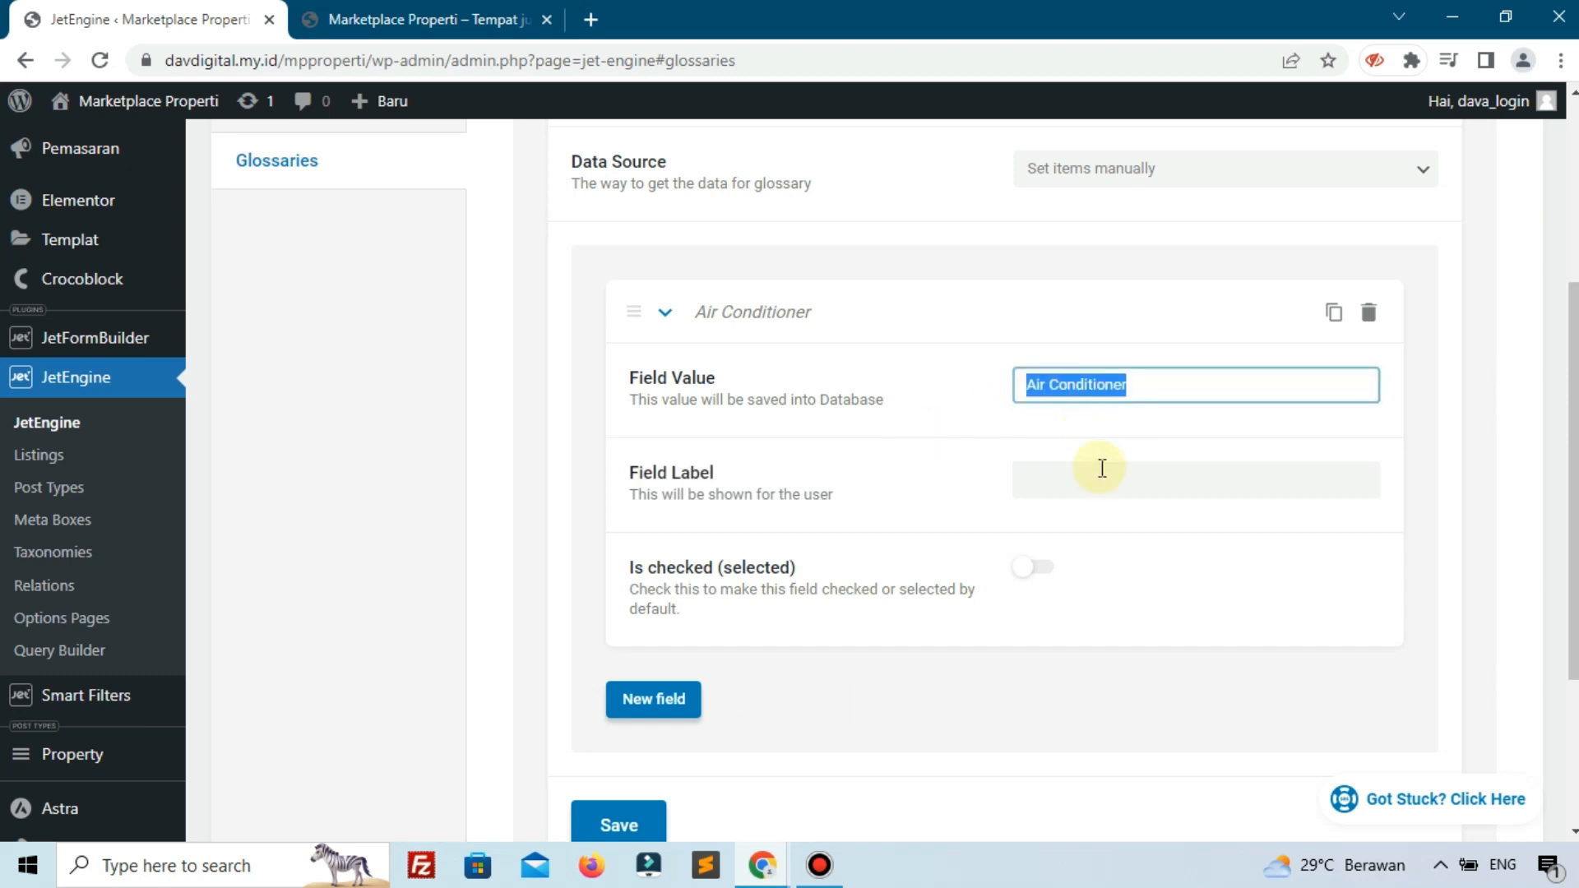
{"action": "left_click", "coordinate": [1100, 467]}
{"action": "key", "text": "ctrl+v"}
{"action": "left_click", "coordinate": [921, 486]}
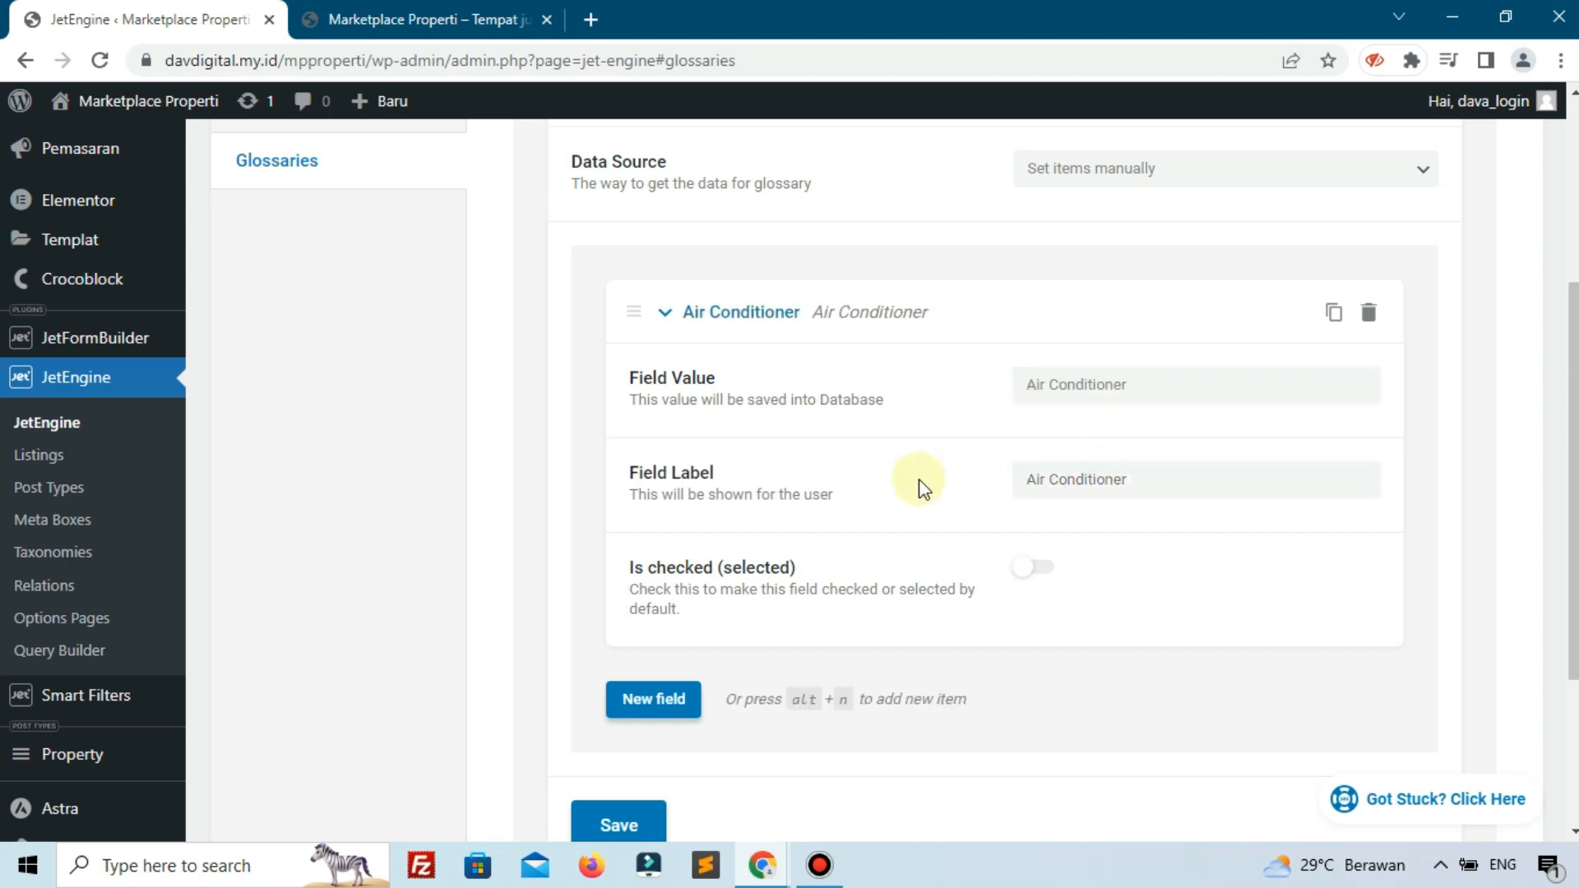
{"action": "left_click", "coordinate": [627, 322]}
Add a glossary item with Laundry as both field value and field label, and collapse it
{"action": "left_click", "coordinate": [632, 393]}
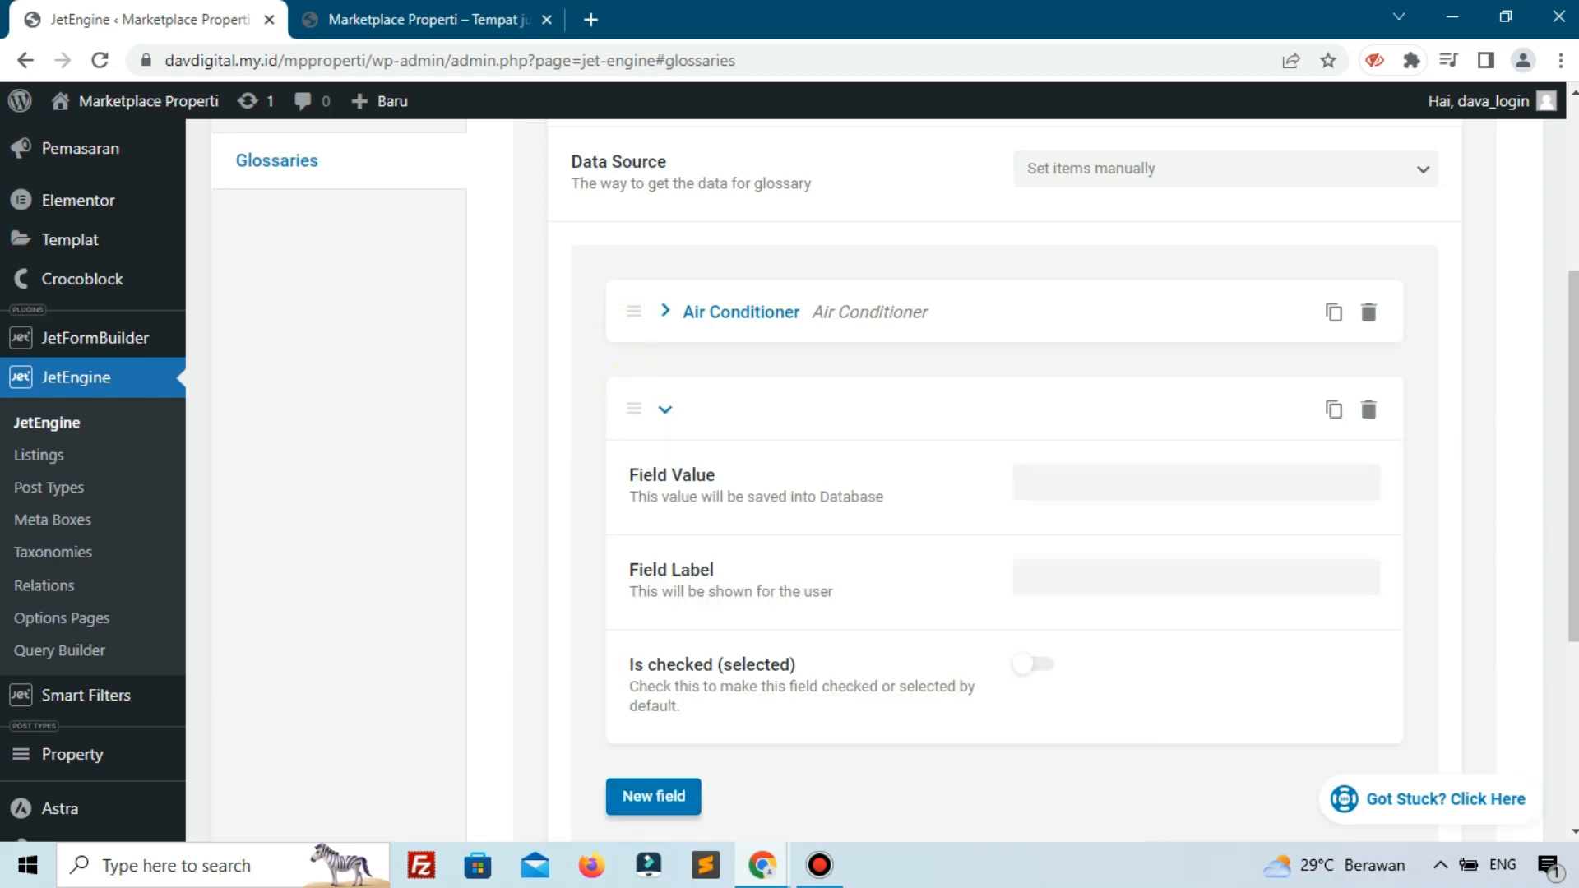
{"action": "left_click", "coordinate": [1040, 494]}
{"action": "type", "text": "Laundry"}
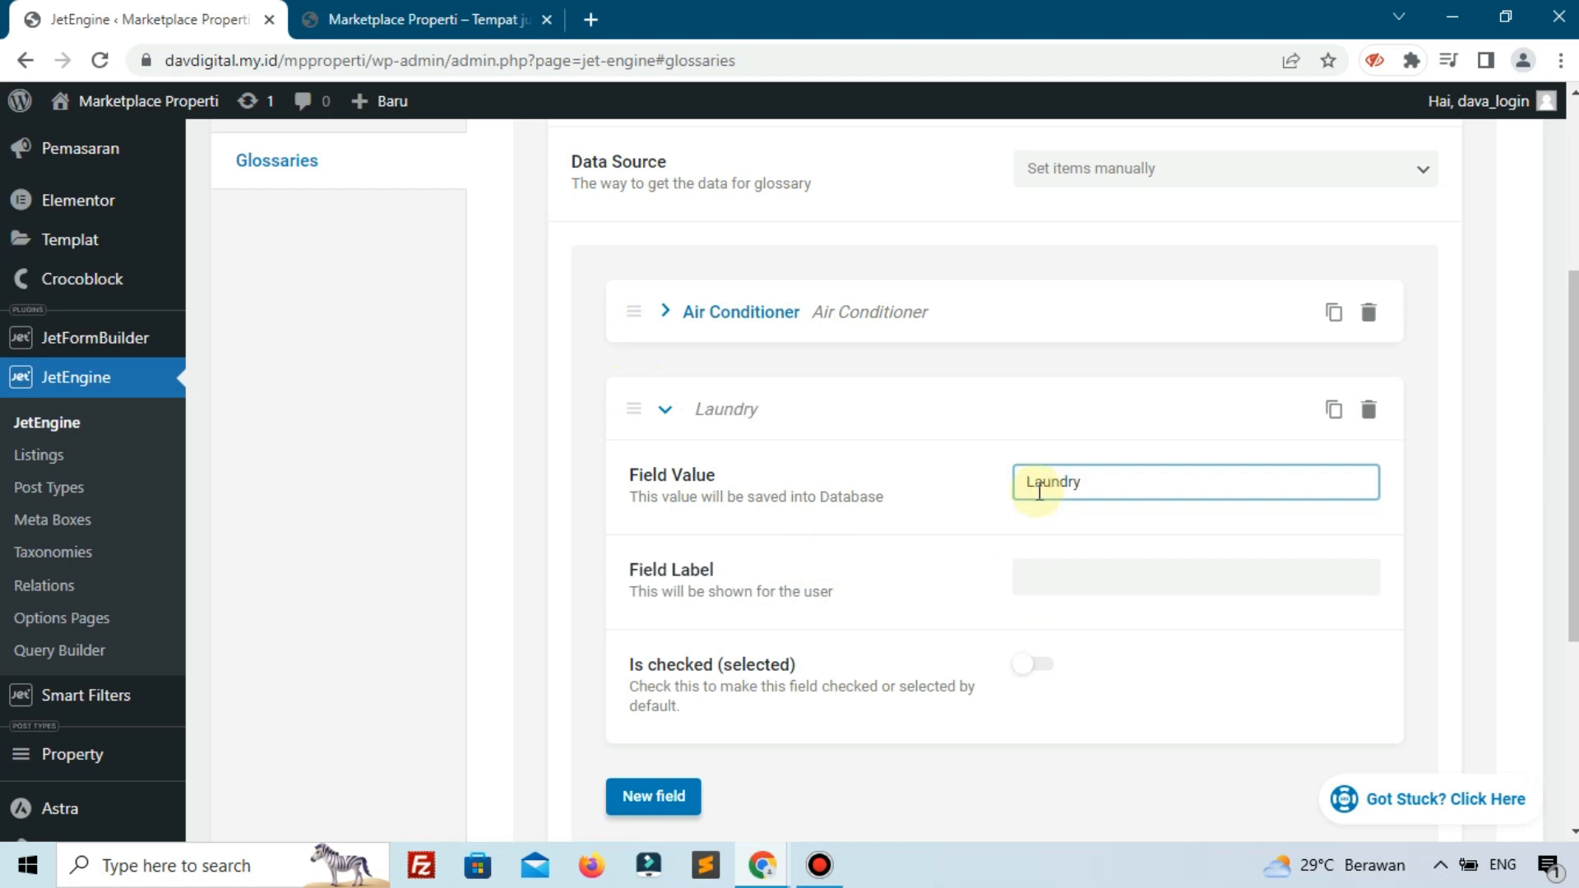
{"action": "double_click", "coordinate": [1039, 491]}
{"action": "key", "text": "ctrl+c"}
{"action": "left_click", "coordinate": [1039, 579]}
{"action": "key", "text": "ctrl+v"}
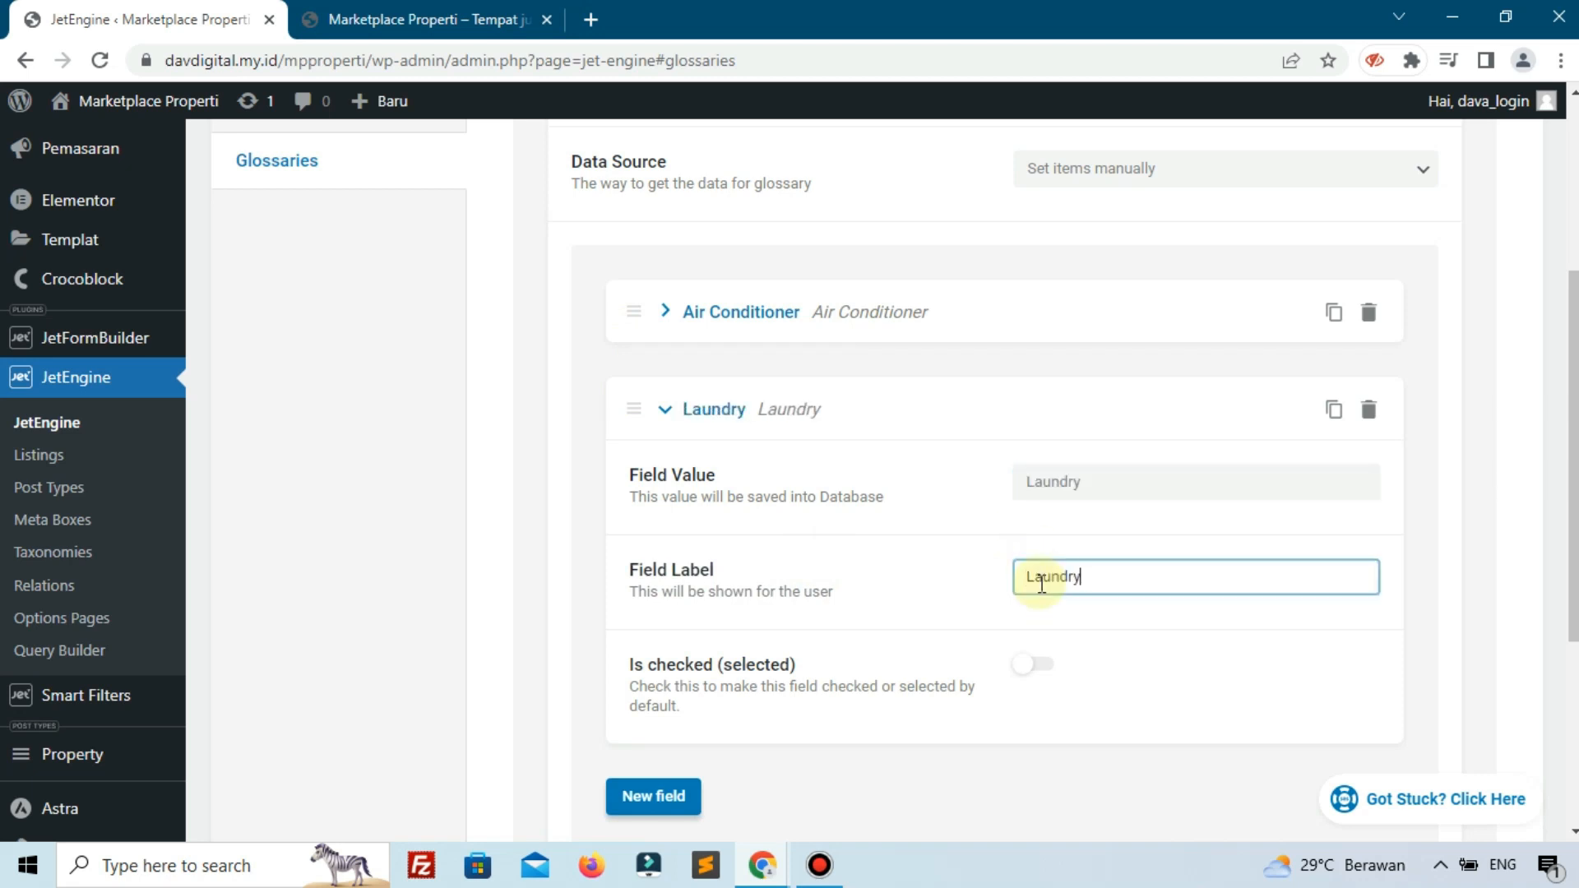
{"action": "left_click", "coordinate": [659, 411]}
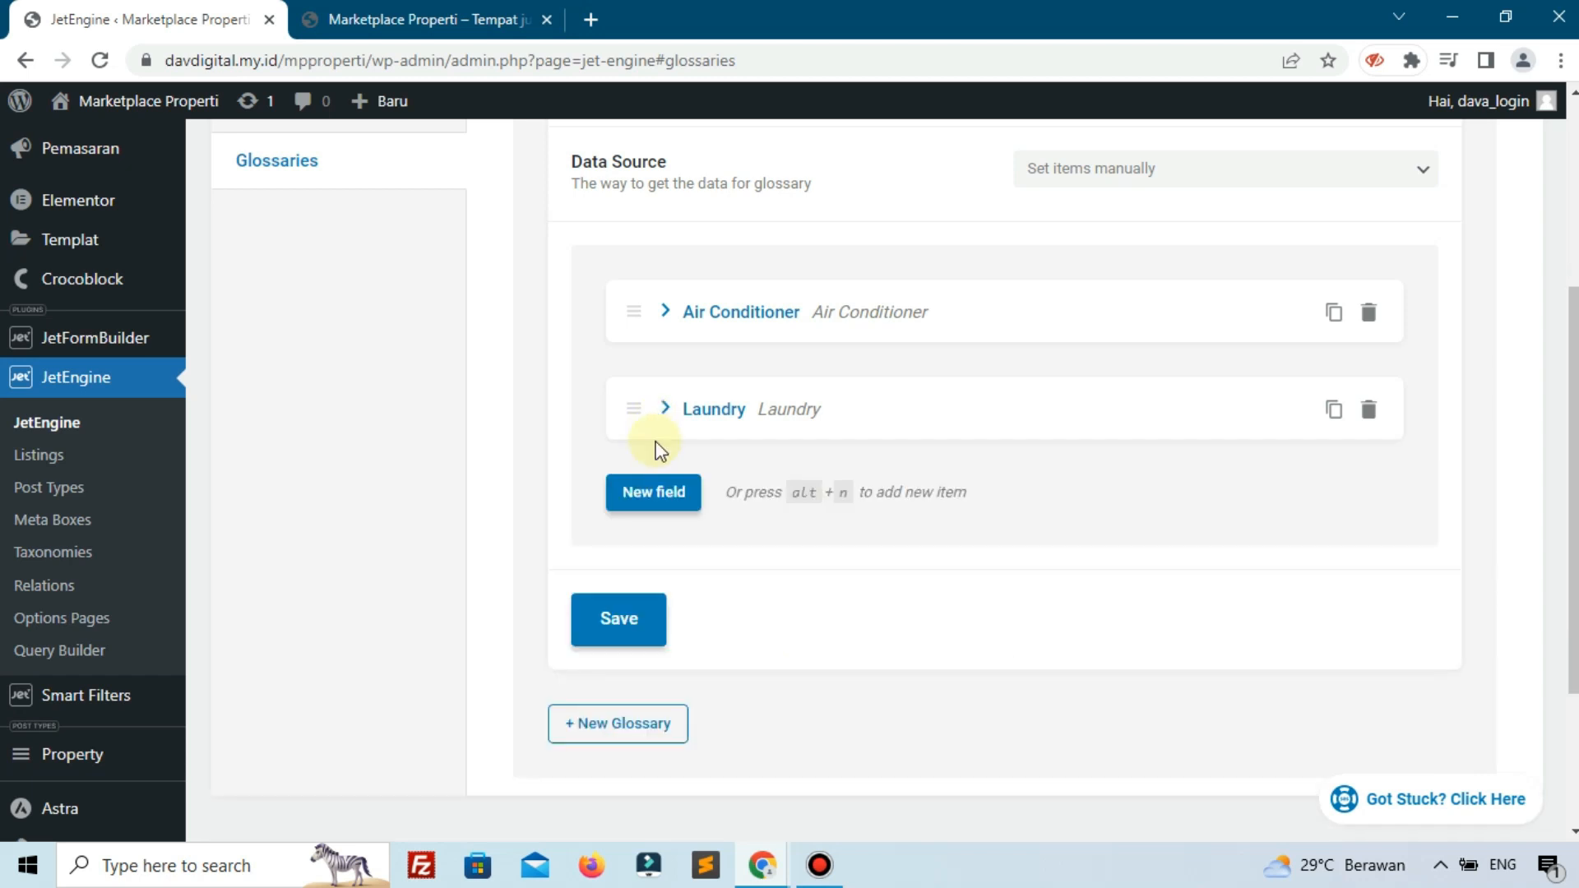
Add a glossary item with Kolam Renang as both field value and field label, and collapse it
{"action": "left_click", "coordinate": [655, 491]}
{"action": "left_click", "coordinate": [1086, 577]}
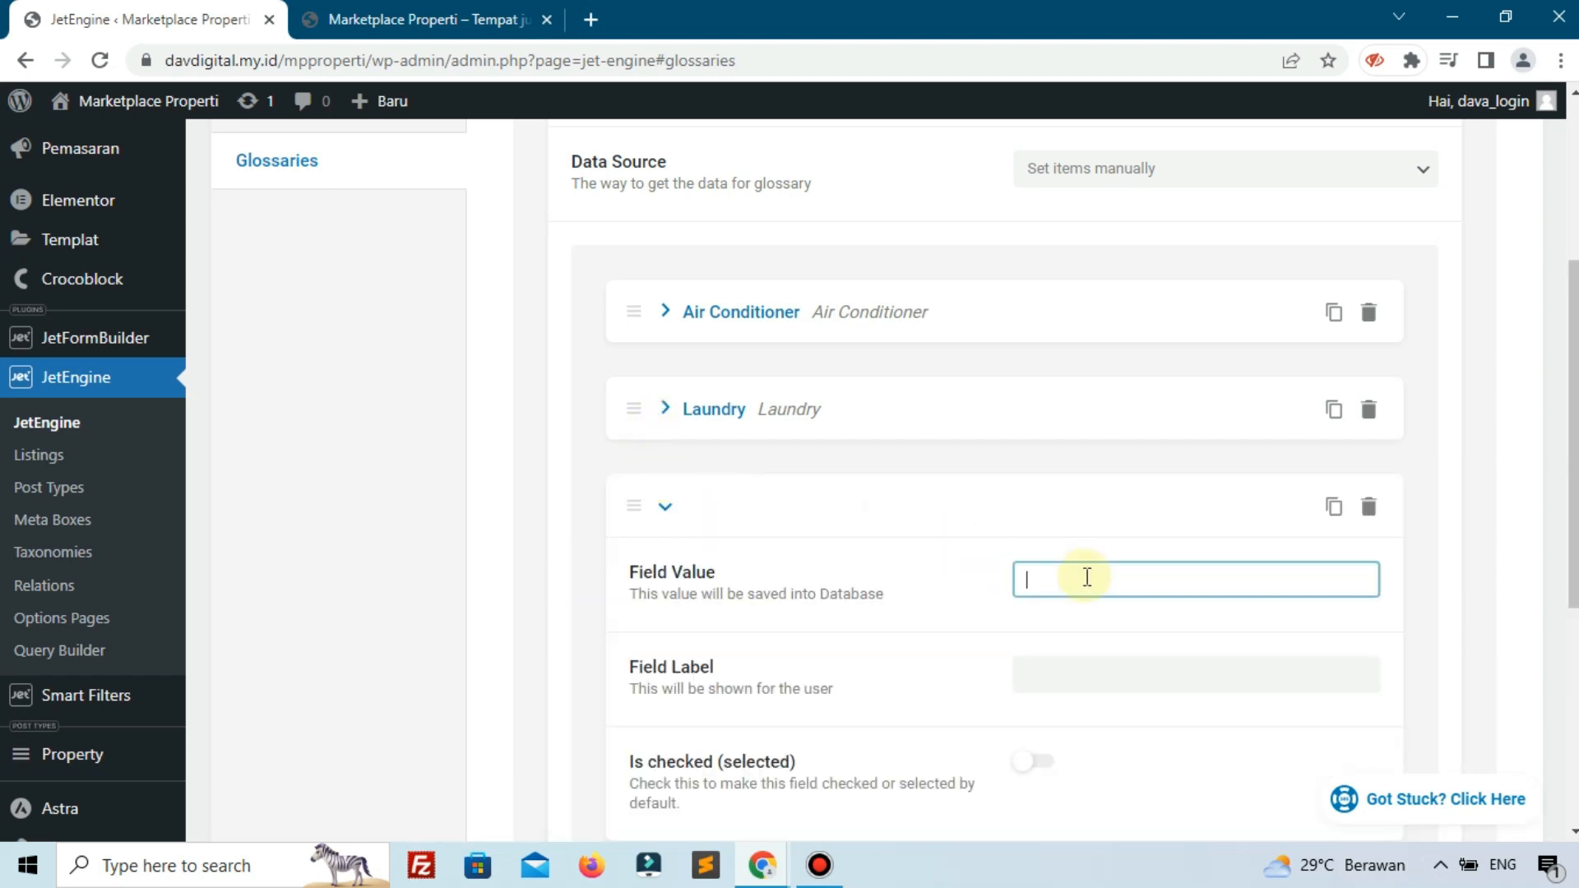
{"action": "type", "text": "Kolam Renang"}
{"action": "key", "text": "ctrl+a"}
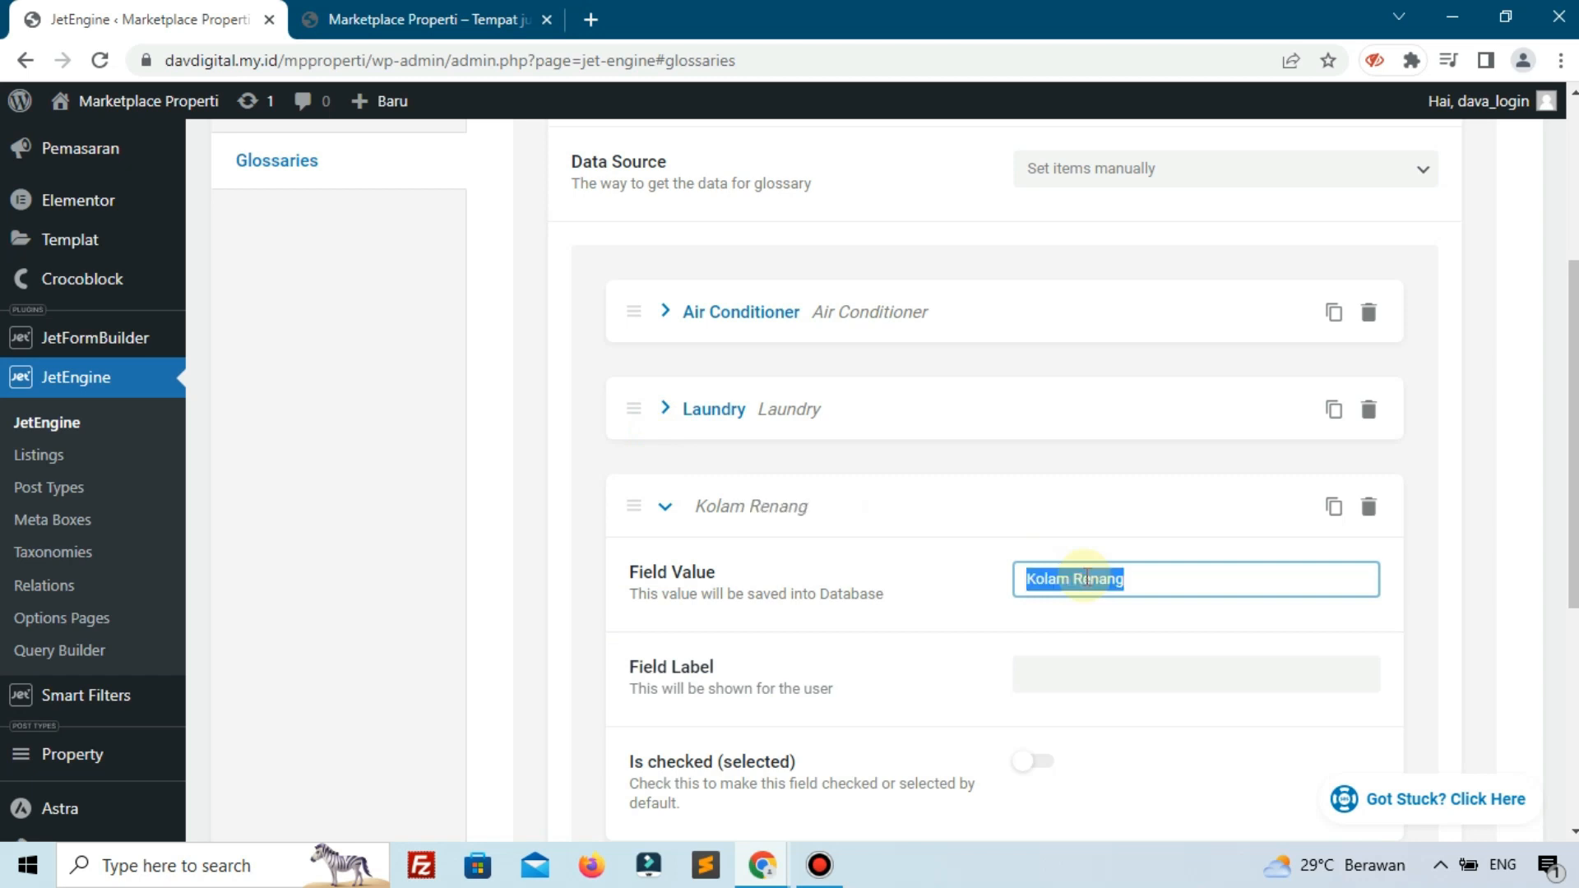
{"action": "left_click", "coordinate": [1092, 676]}
{"action": "key", "text": "ctrl+v"}
{"action": "left_click", "coordinate": [651, 516]}
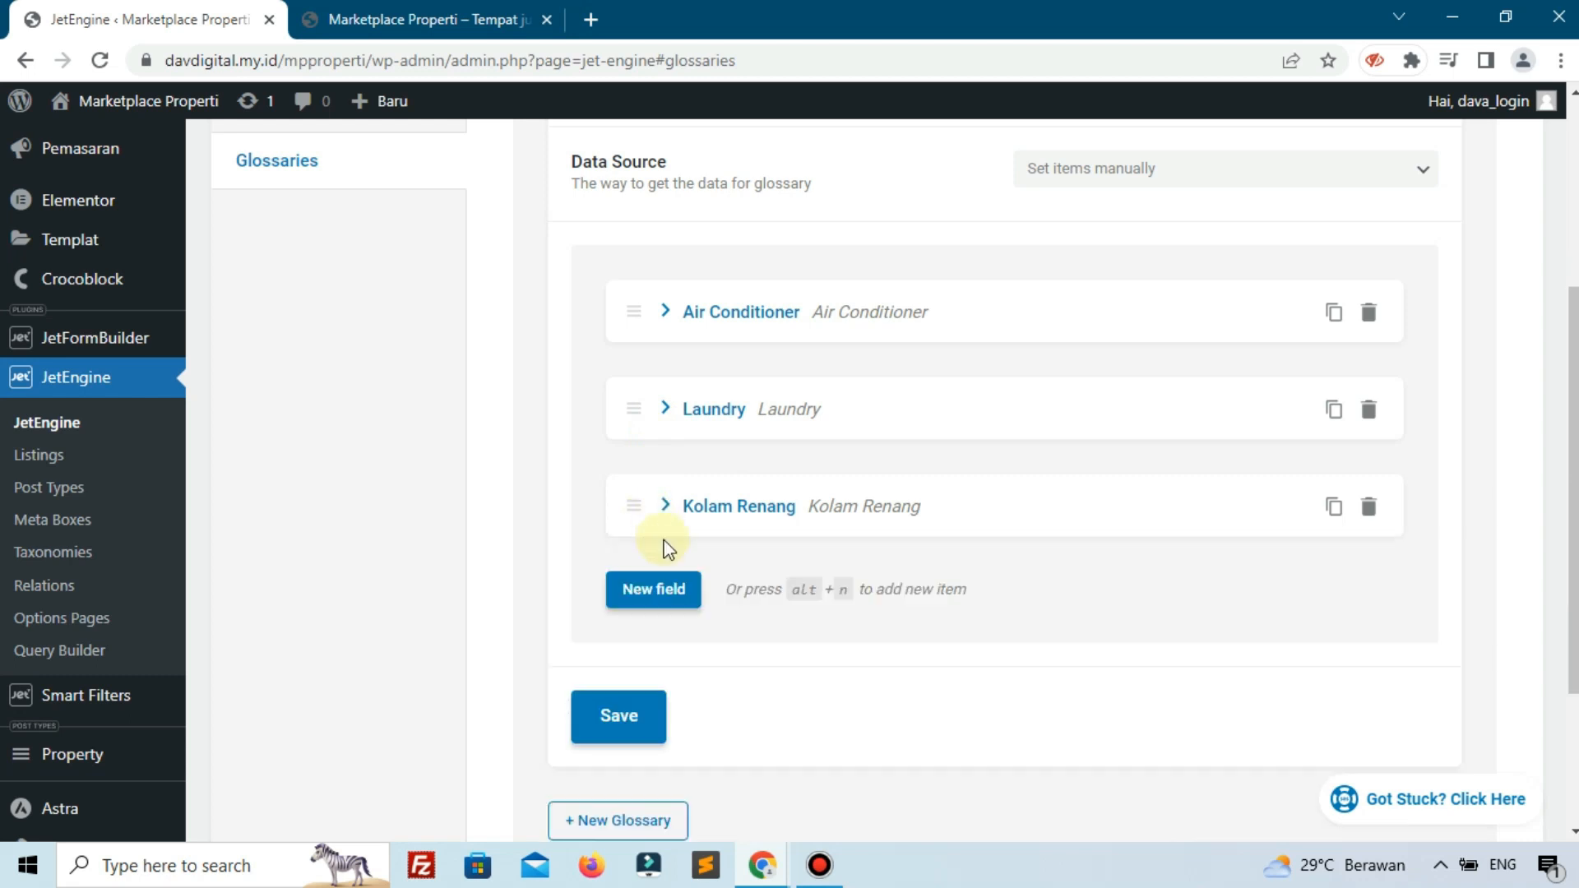
Add a glossary item with WIFI as both field value and field label
{"action": "left_click", "coordinate": [668, 598]}
{"action": "left_click", "coordinate": [1044, 673]}
{"action": "type", "text": "q"}
{"action": "type", "text": "W"}
{"action": "type", "text": "IFI"}
{"action": "key", "text": "ctrl+a"}
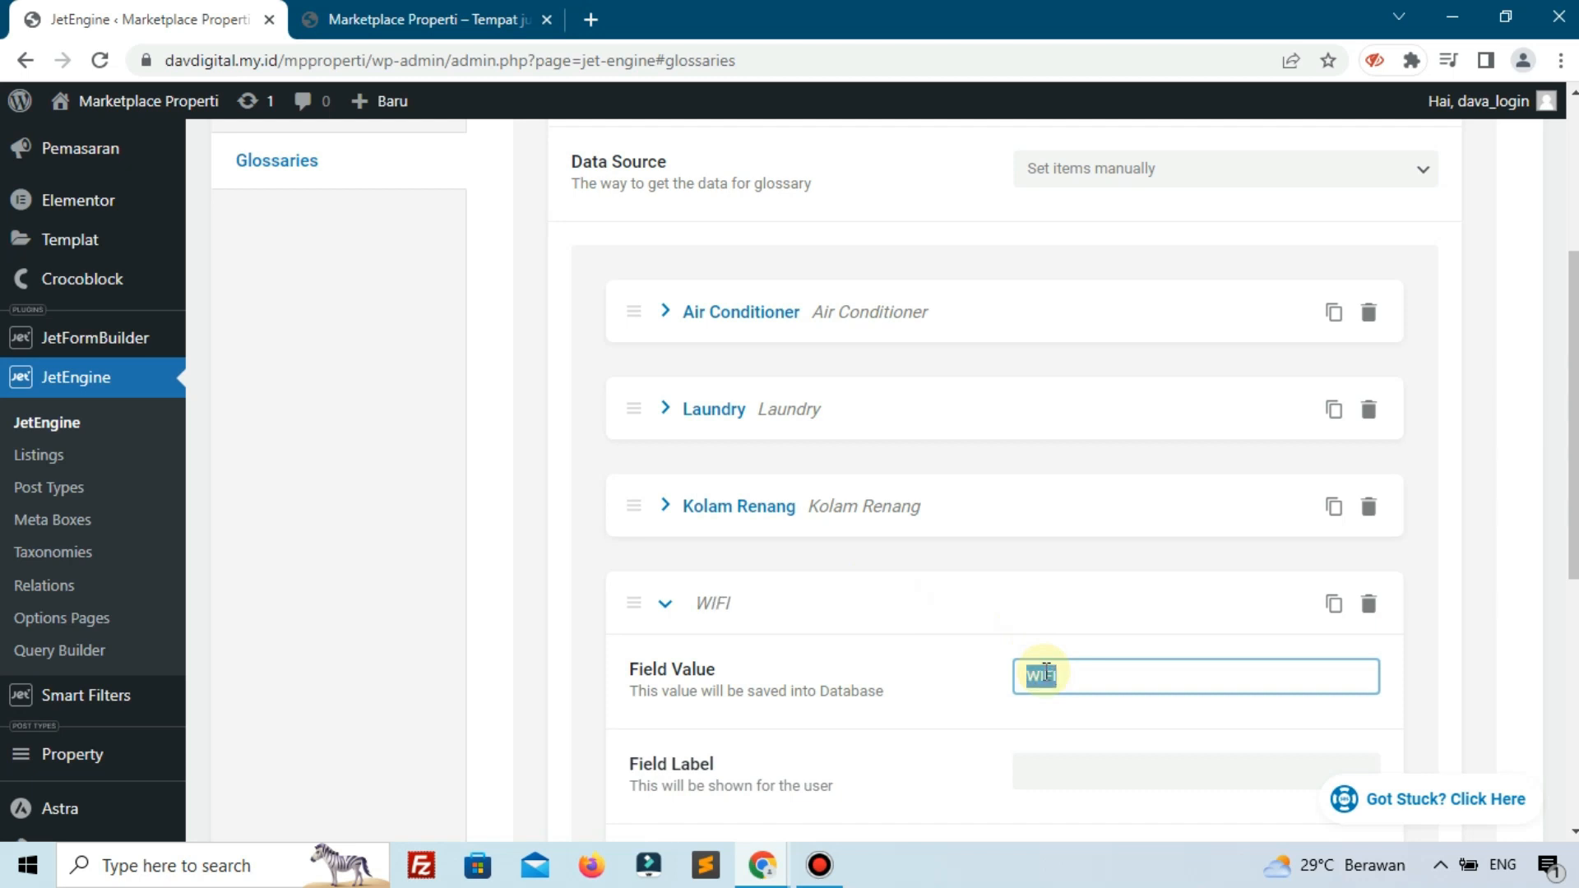
{"action": "left_click", "coordinate": [1020, 742]}
{"action": "left_click", "coordinate": [1065, 767]}
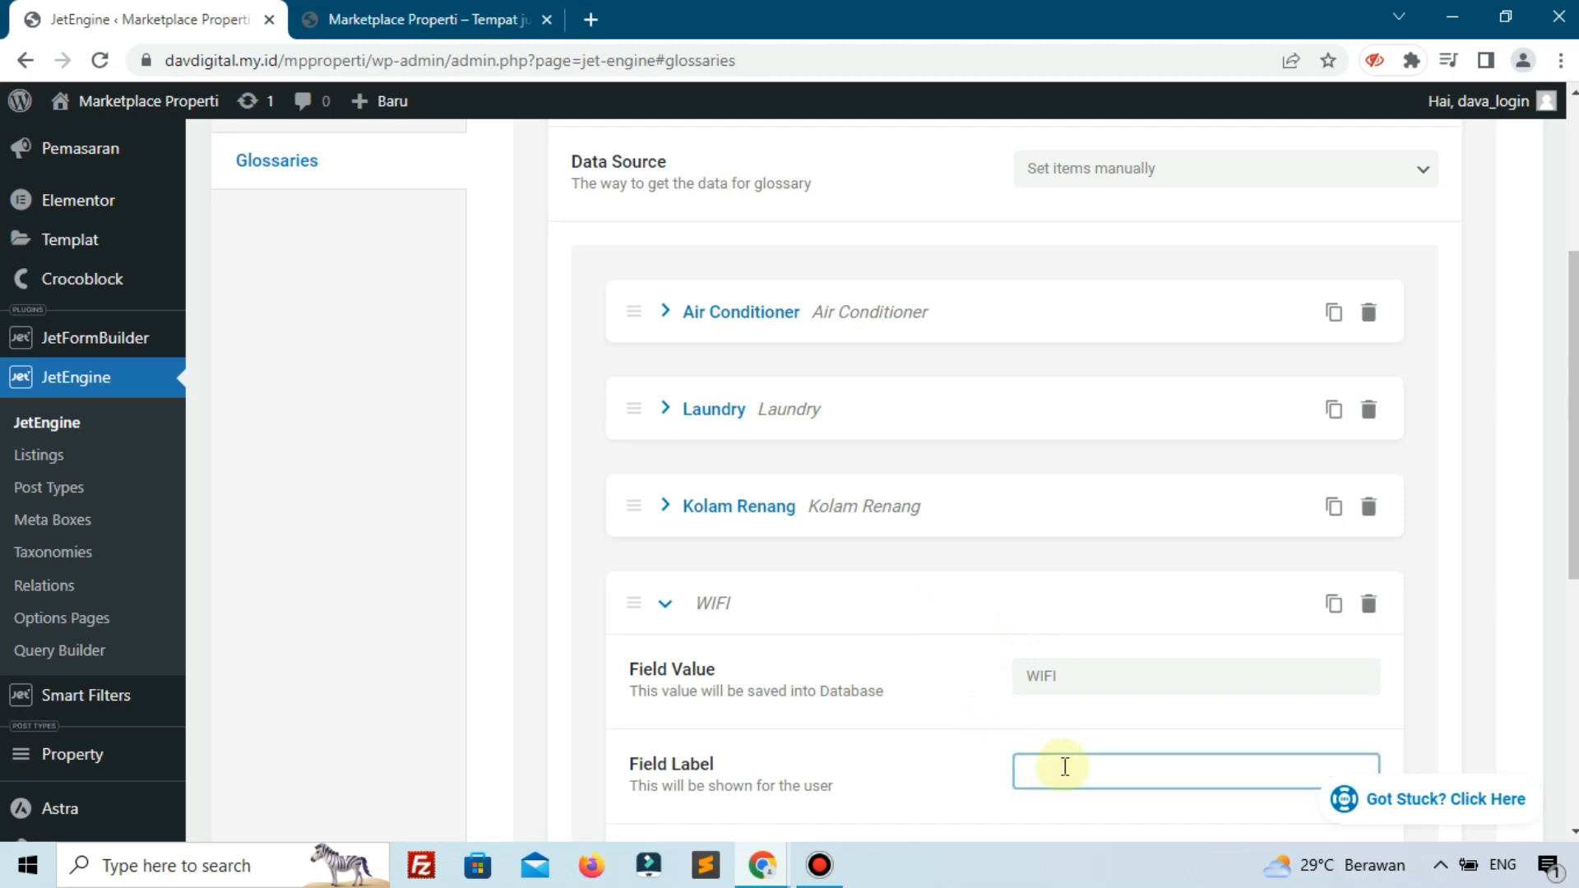
{"action": "key", "text": "ctrl+v"}
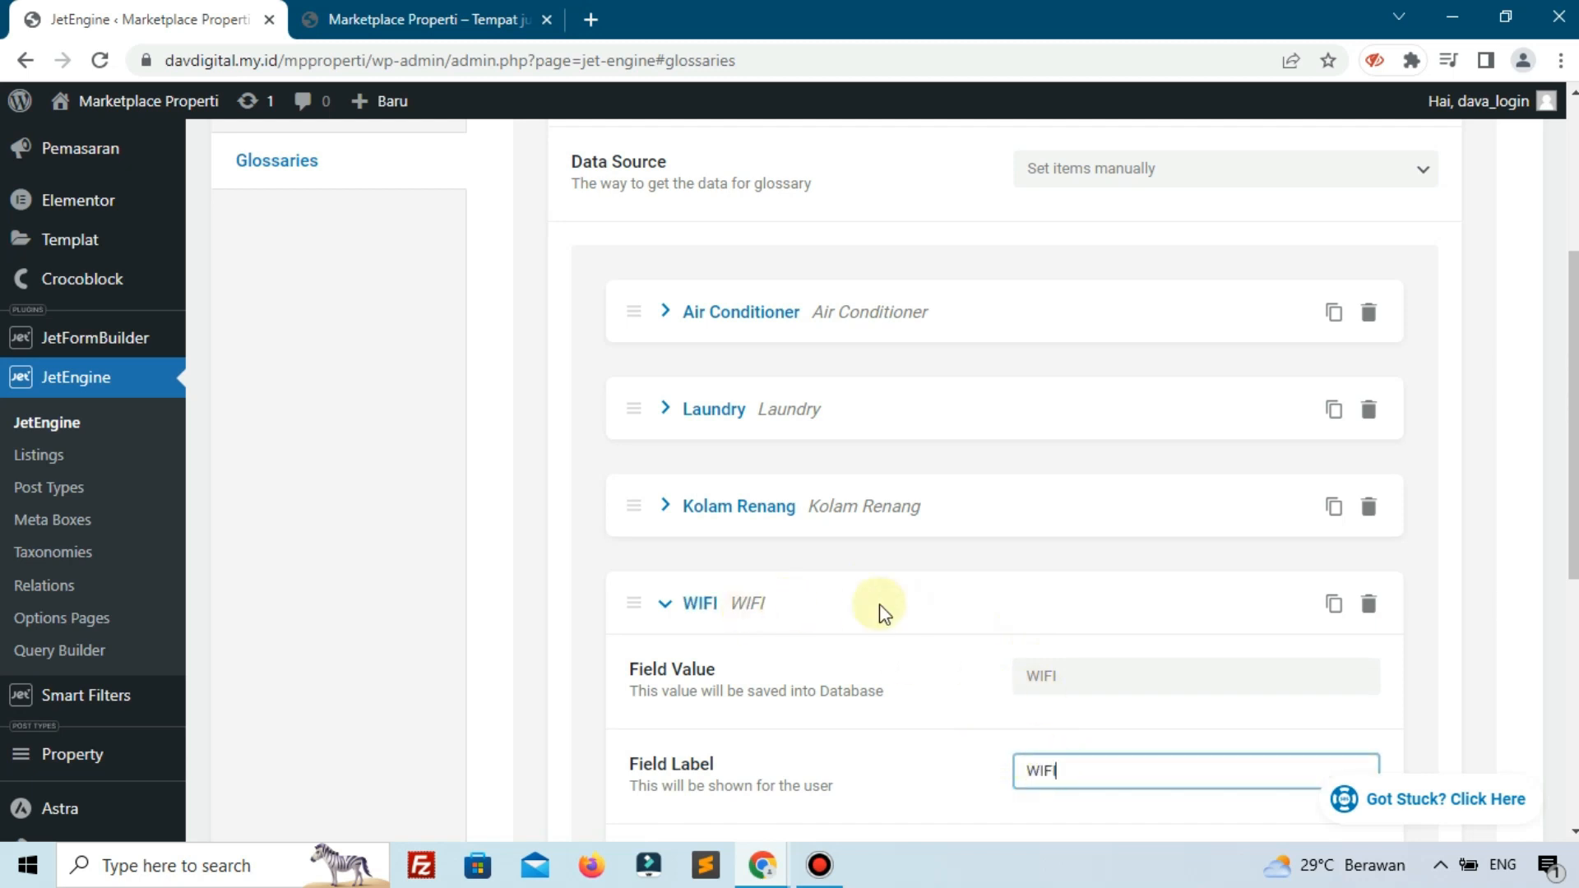
Change the WIFI item's field value and field label to WiFi, and collapse the item
{"action": "left_click", "coordinate": [1084, 681]}
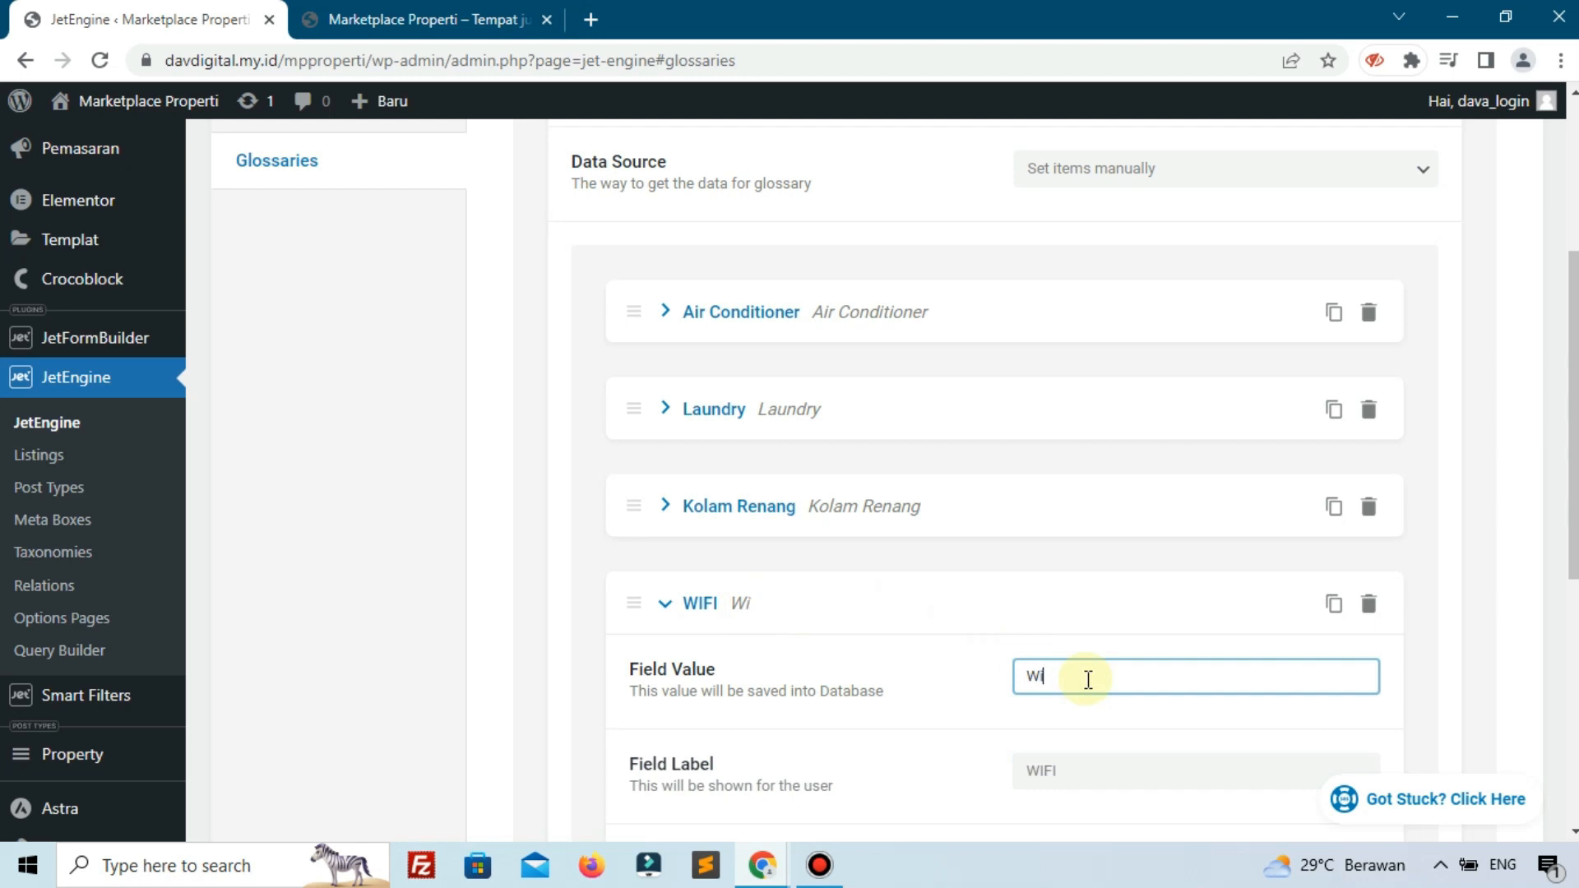
{"action": "type", "text": "WiFi"}
{"action": "key", "text": "ctrl+a"}
{"action": "left_click", "coordinate": [1020, 753]}
{"action": "key", "text": "ctrl+a"}
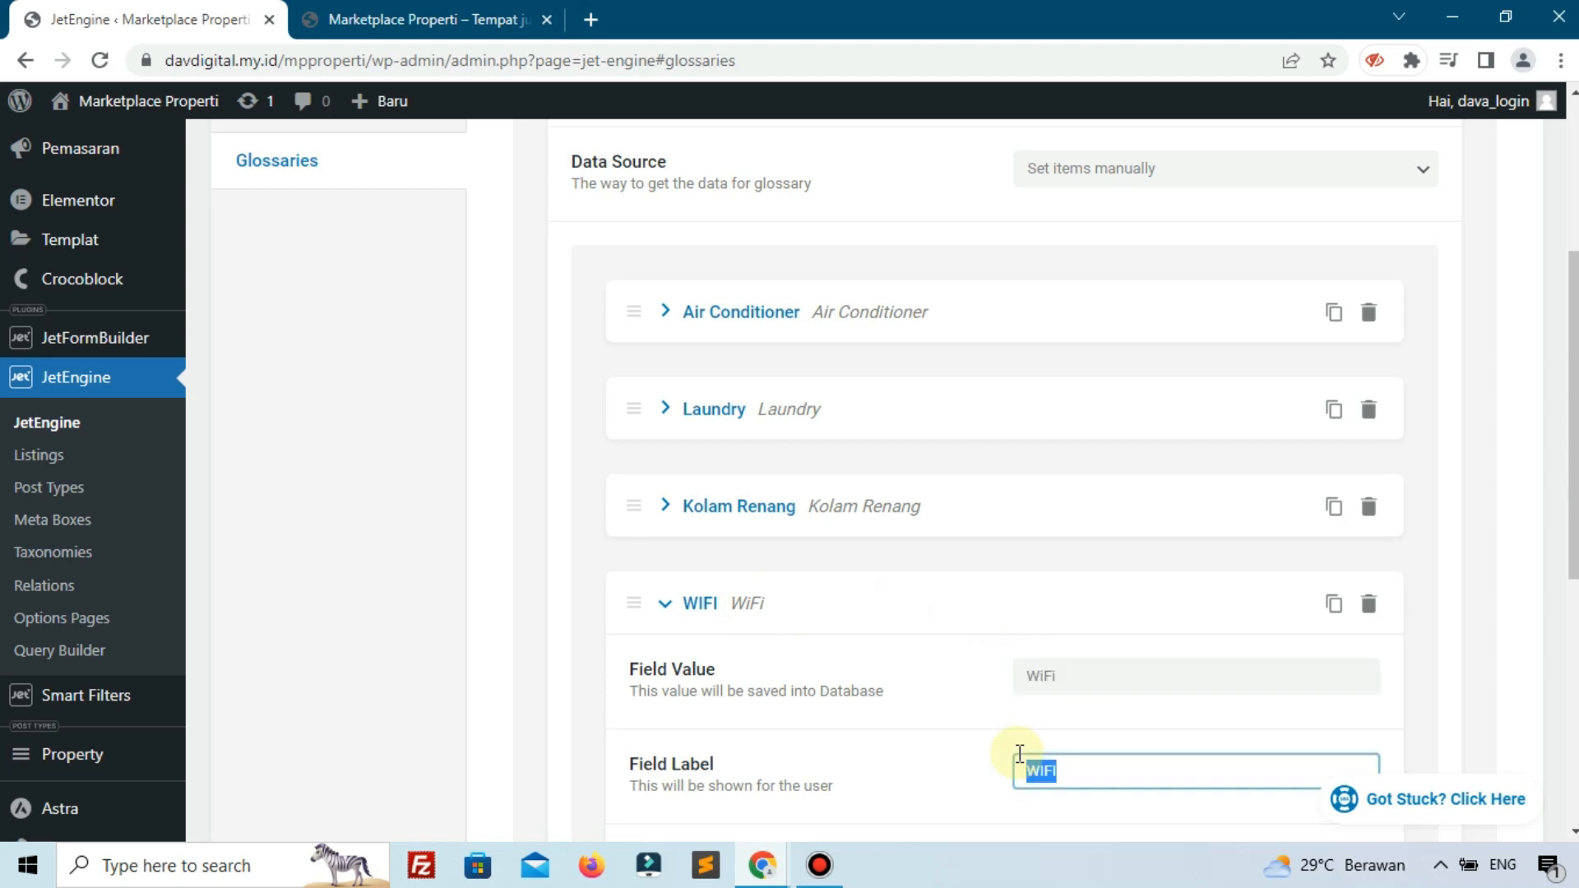
{"action": "type", "text": "WiFi"}
{"action": "left_click", "coordinate": [651, 603]}
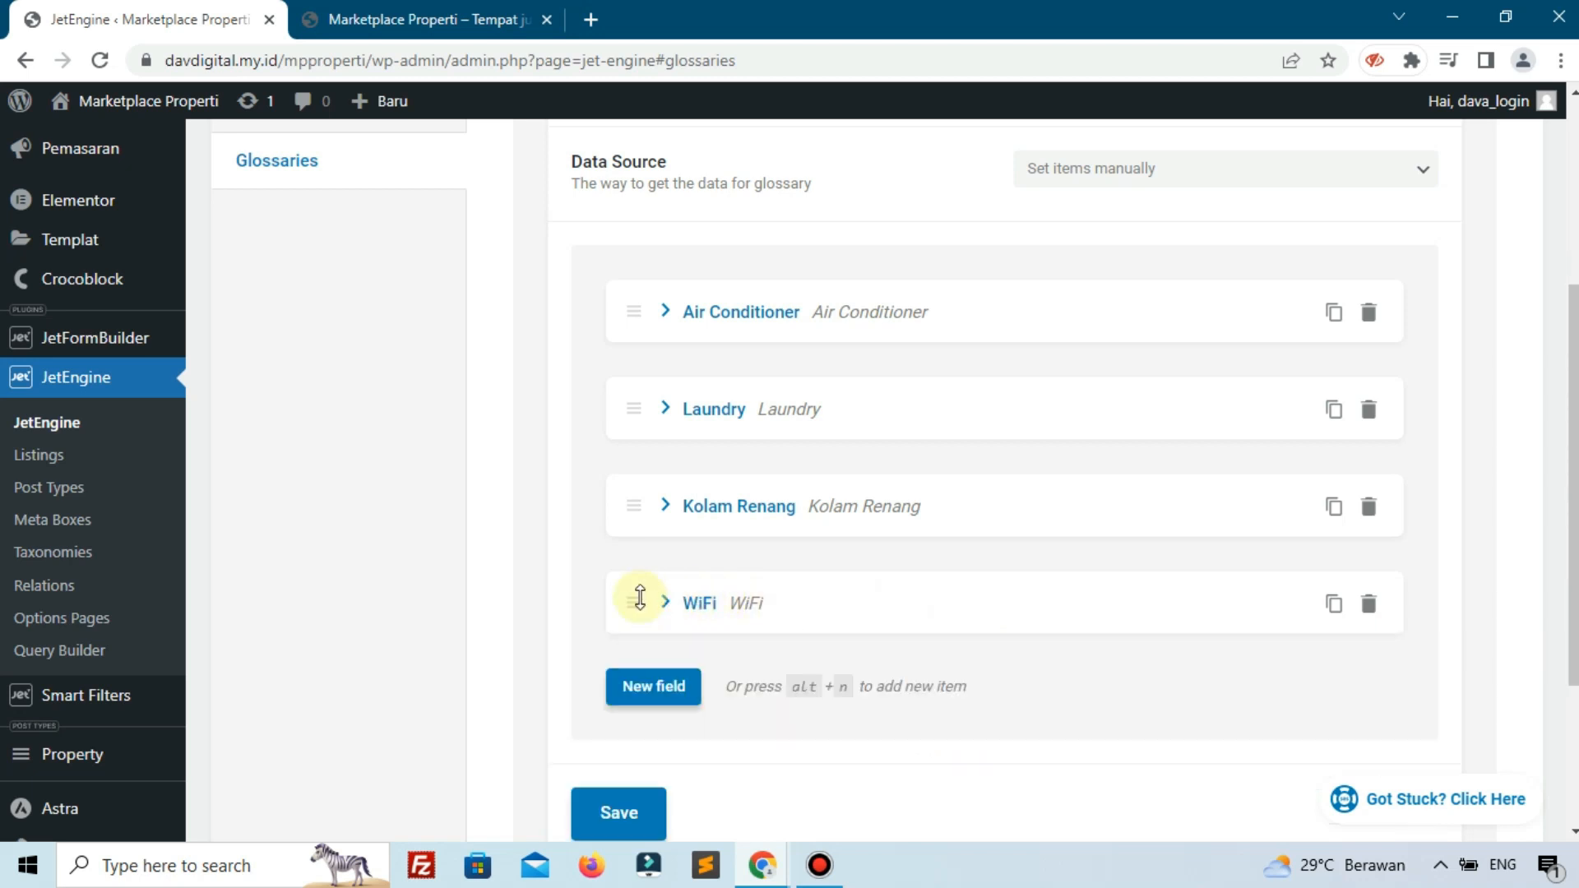
Add a glossary item with CCTV as both field value and field label, and collapse it
{"action": "scroll", "coordinate": [744, 606], "scroll_direction": "down", "scroll_amount": 1}
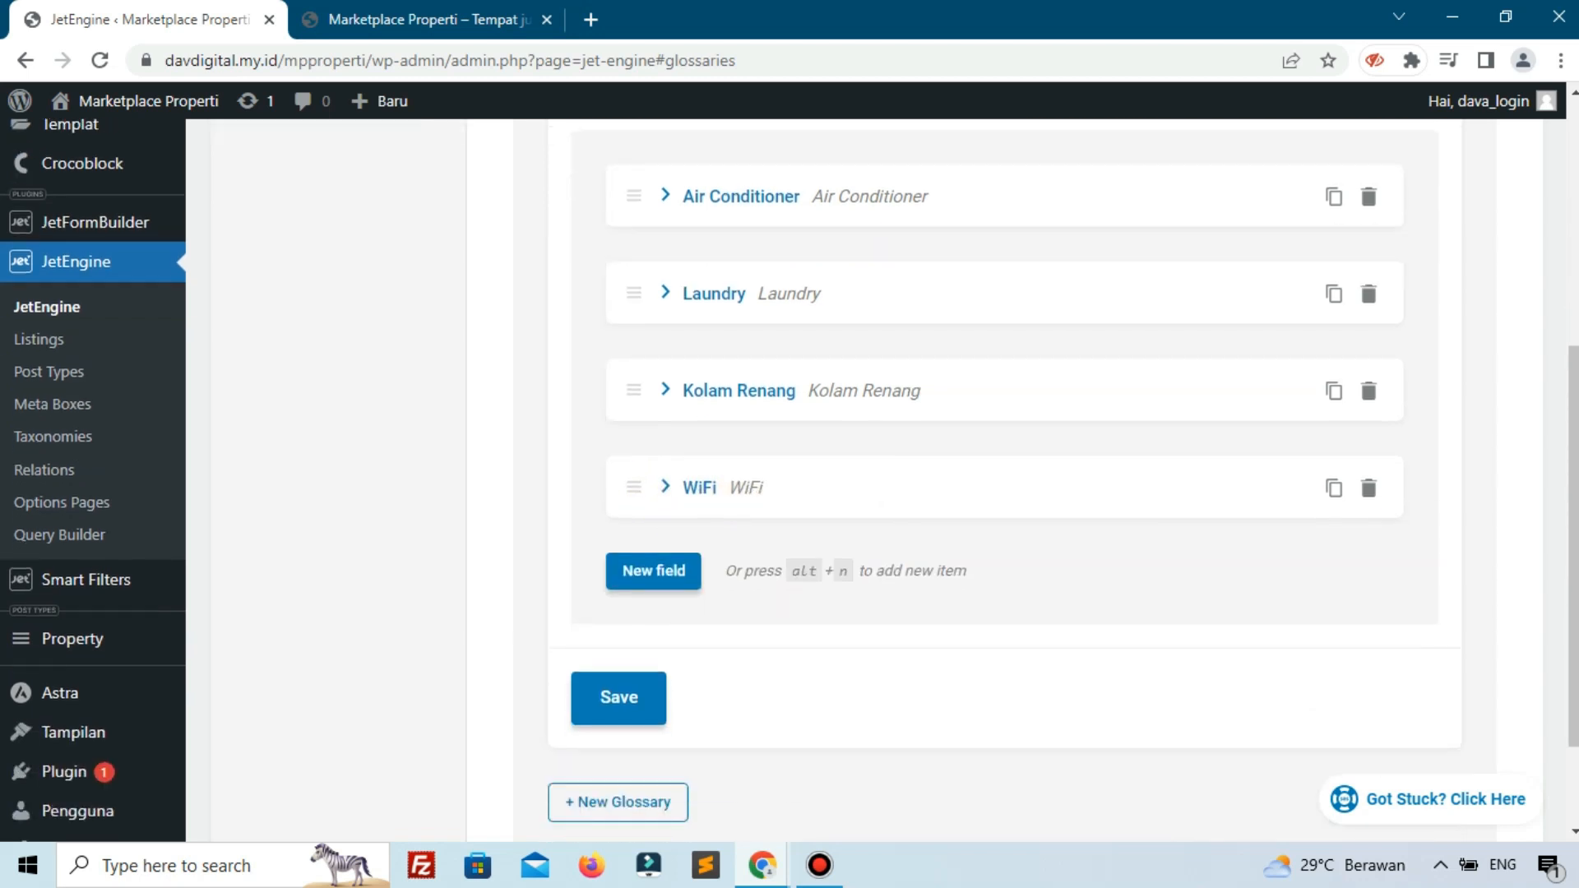
{"action": "left_click", "coordinate": [654, 571]}
{"action": "left_click", "coordinate": [1079, 656]}
{"action": "type", "text": "cc"}
{"action": "key", "text": "ctrl+a"}
{"action": "scroll", "coordinate": [1071, 627], "scroll_direction": "down", "scroll_amount": 3}
{"action": "left_click", "coordinate": [1079, 540]}
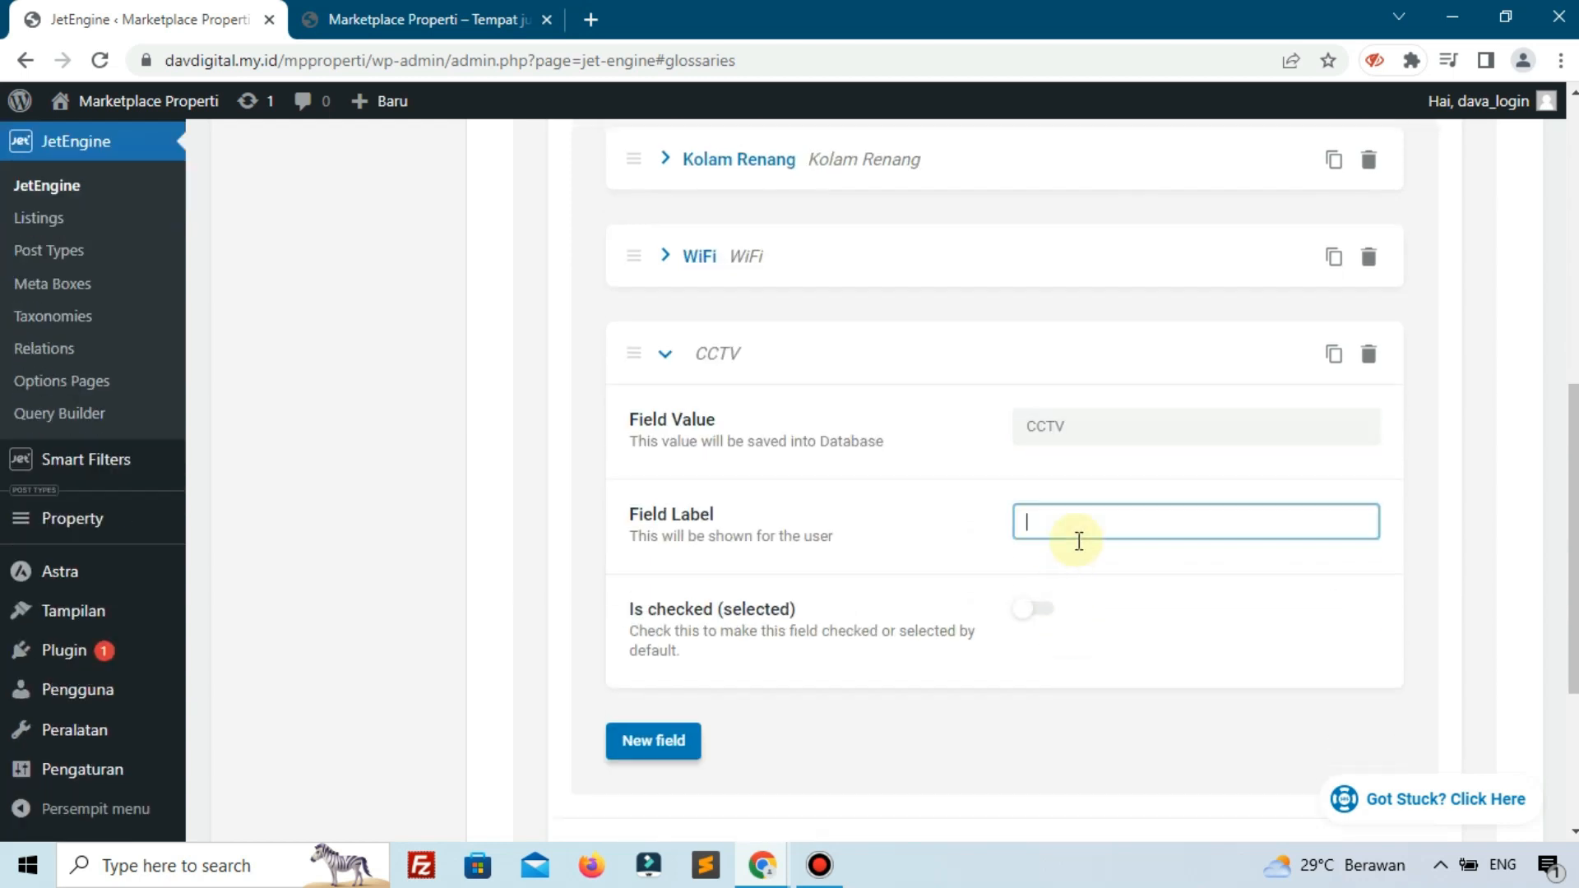
{"action": "key", "text": "ctrl+v"}
{"action": "left_click", "coordinate": [638, 364]}
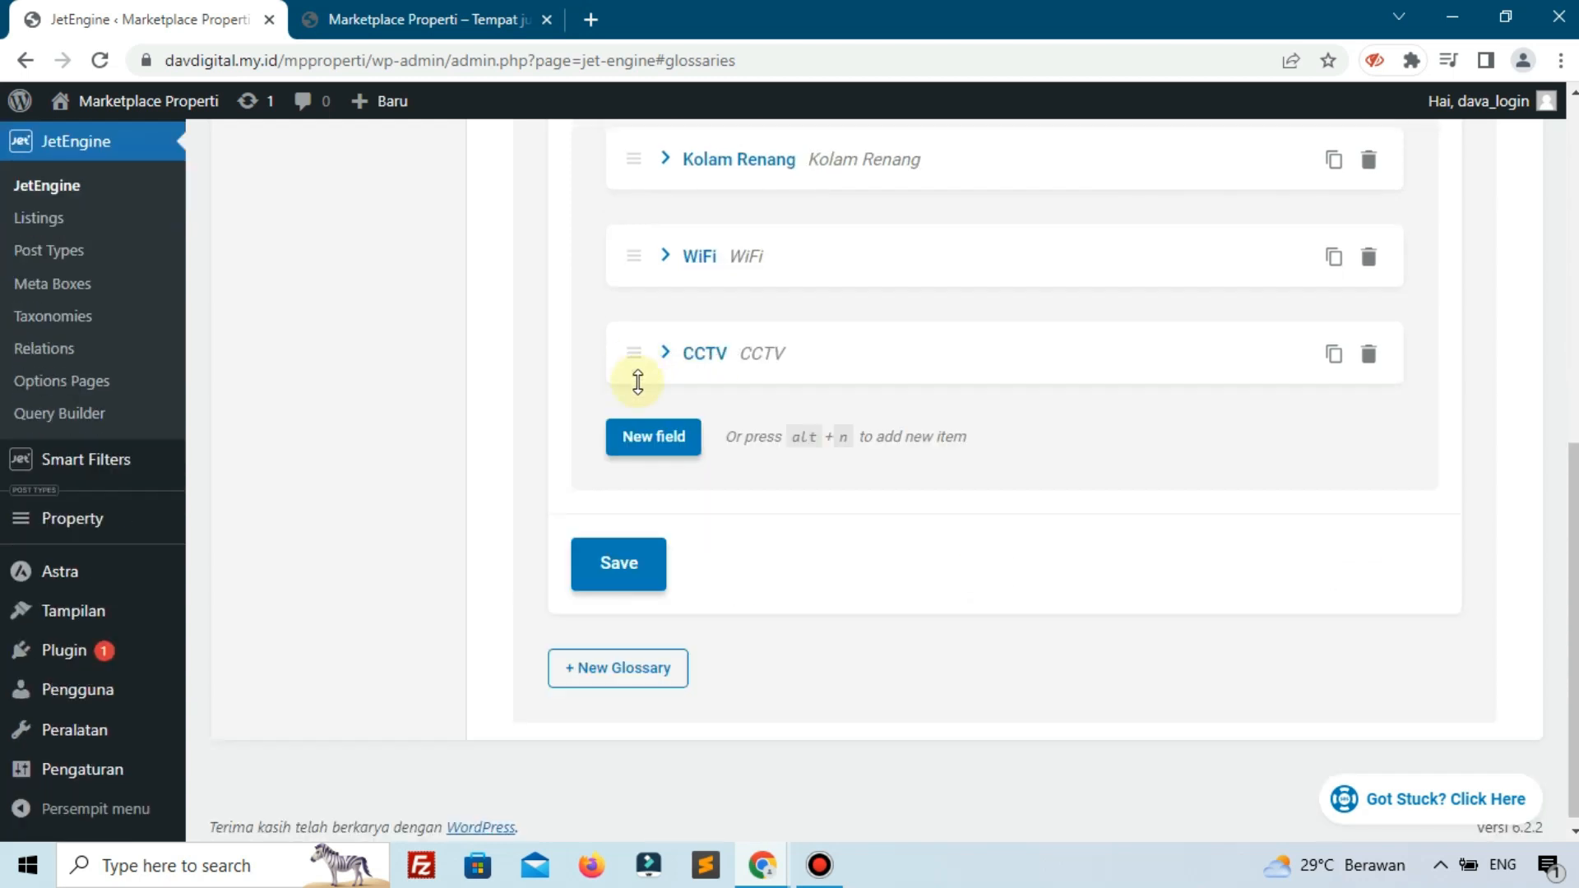
Add a glossary item with Kitchen as both field value and field label, and collapse it
{"action": "left_click", "coordinate": [644, 436]}
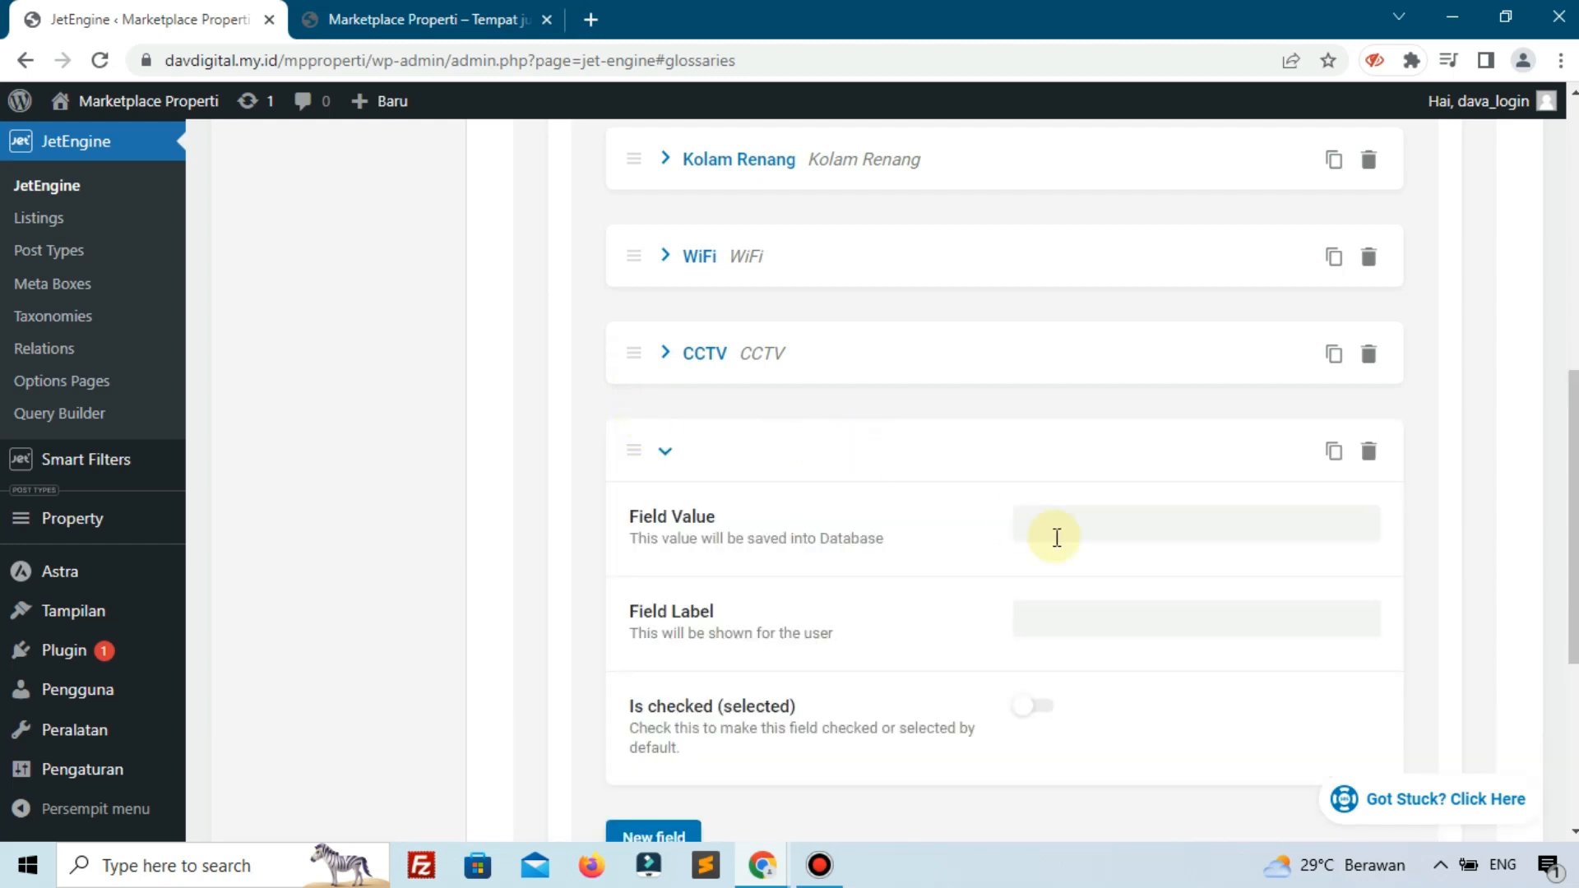
{"action": "left_click", "coordinate": [1099, 527]}
{"action": "type", "text": "kITC"}
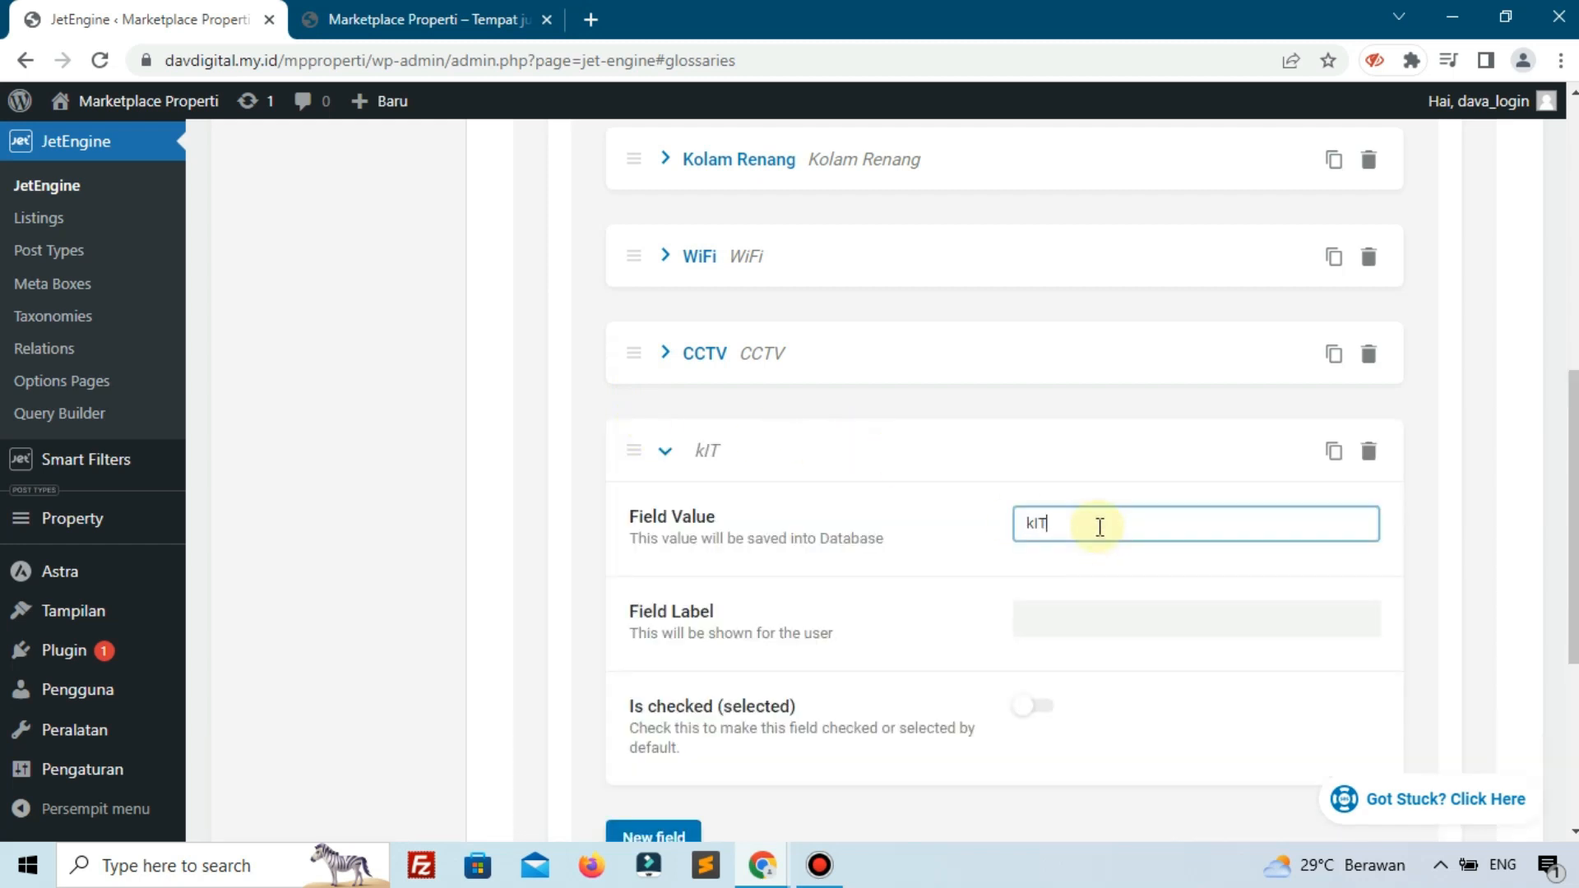
{"action": "key", "text": "BackSpace"}
{"action": "key", "text": "BackSpace"}
{"action": "key", "text": "BackSpace"}
{"action": "type", "text": "Kitche"}
{"action": "key", "text": "ctrl+a"}
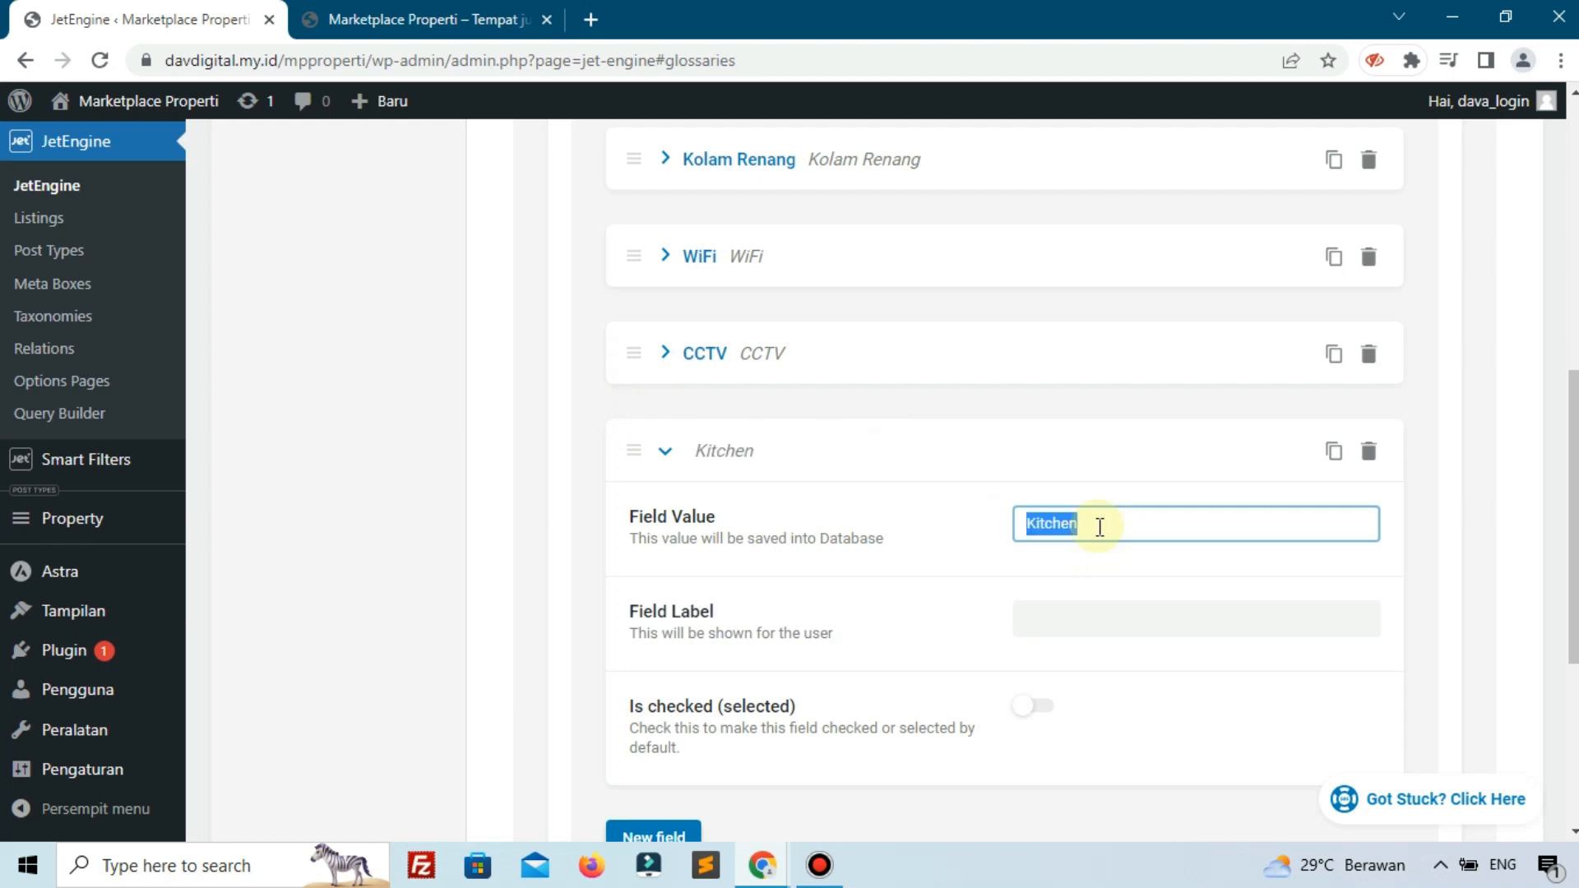
{"action": "left_click", "coordinate": [1073, 621]}
{"action": "key", "text": "ctrl+v"}
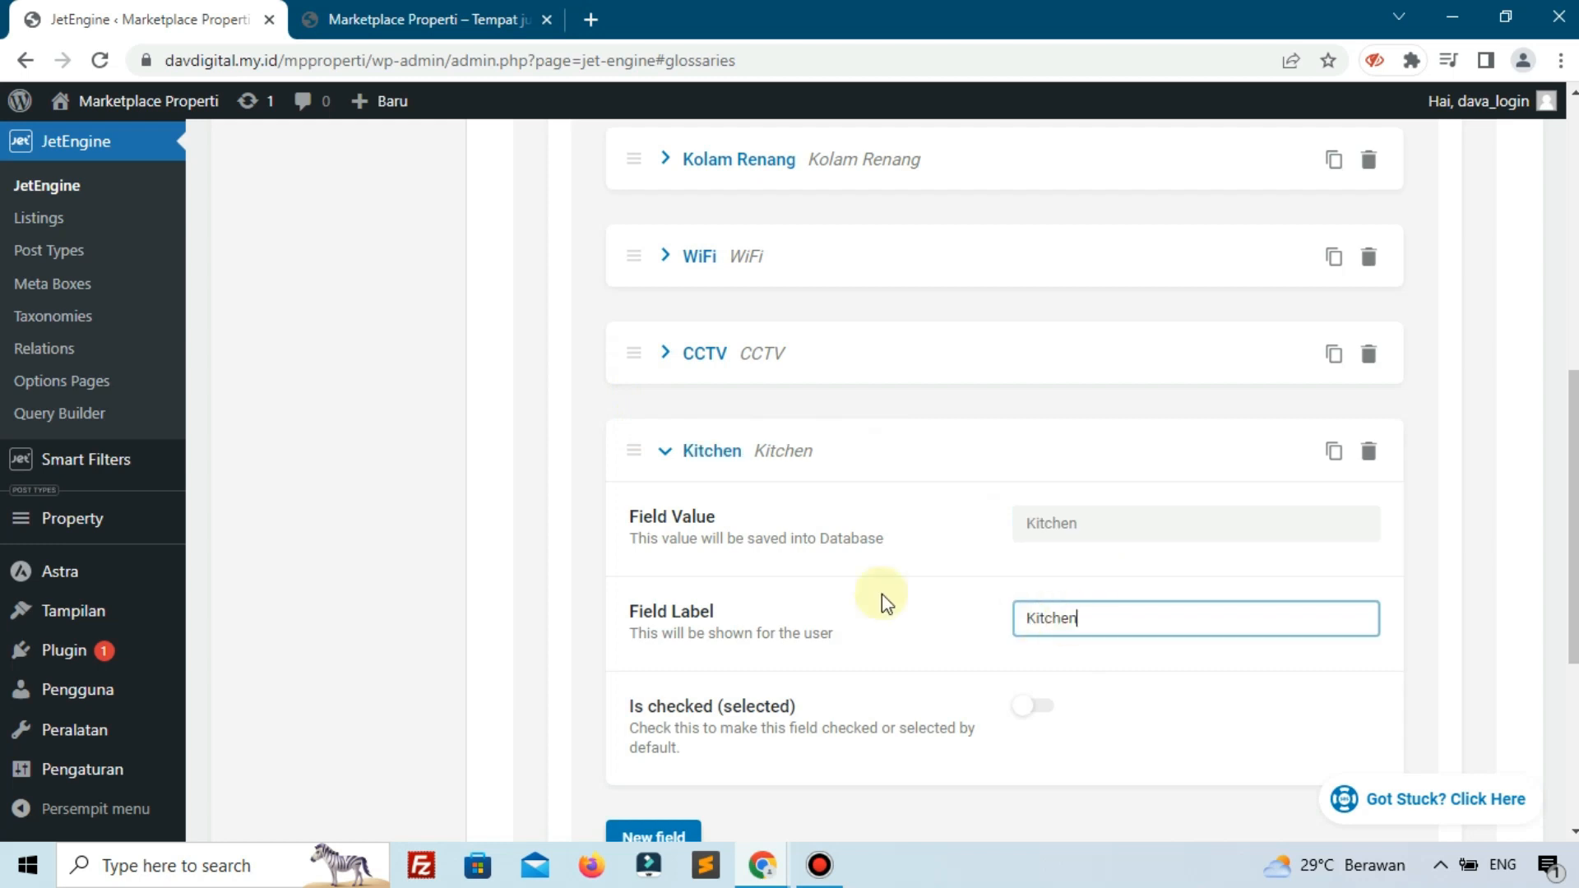
{"action": "left_click", "coordinate": [642, 446]}
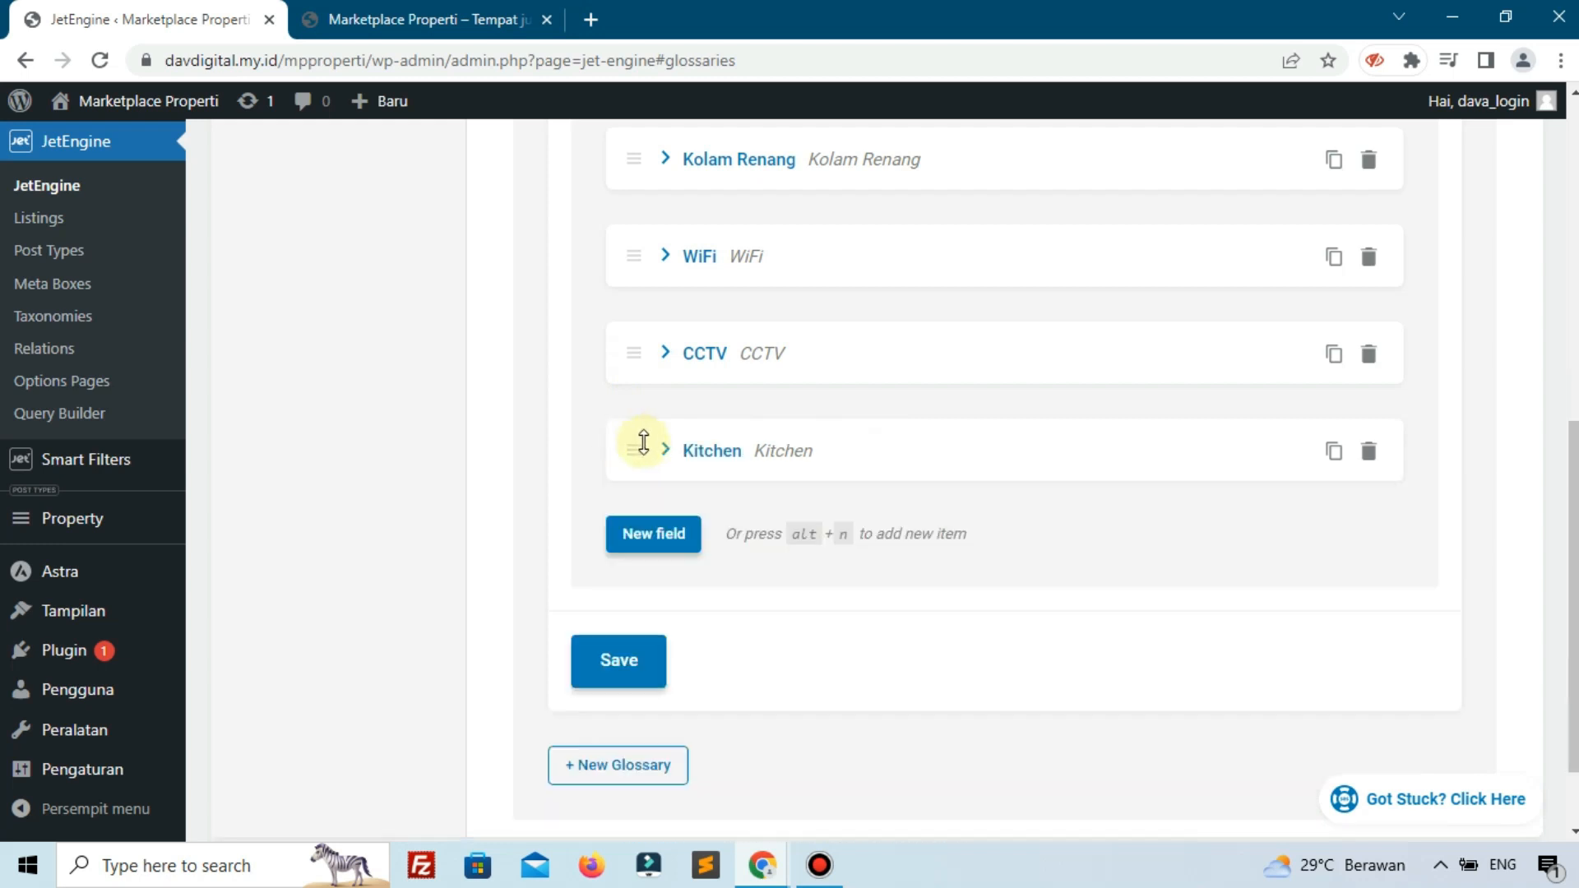
Add a glossary item with Balkon as both field value and field label, and collapse it
{"action": "left_click", "coordinate": [658, 541]}
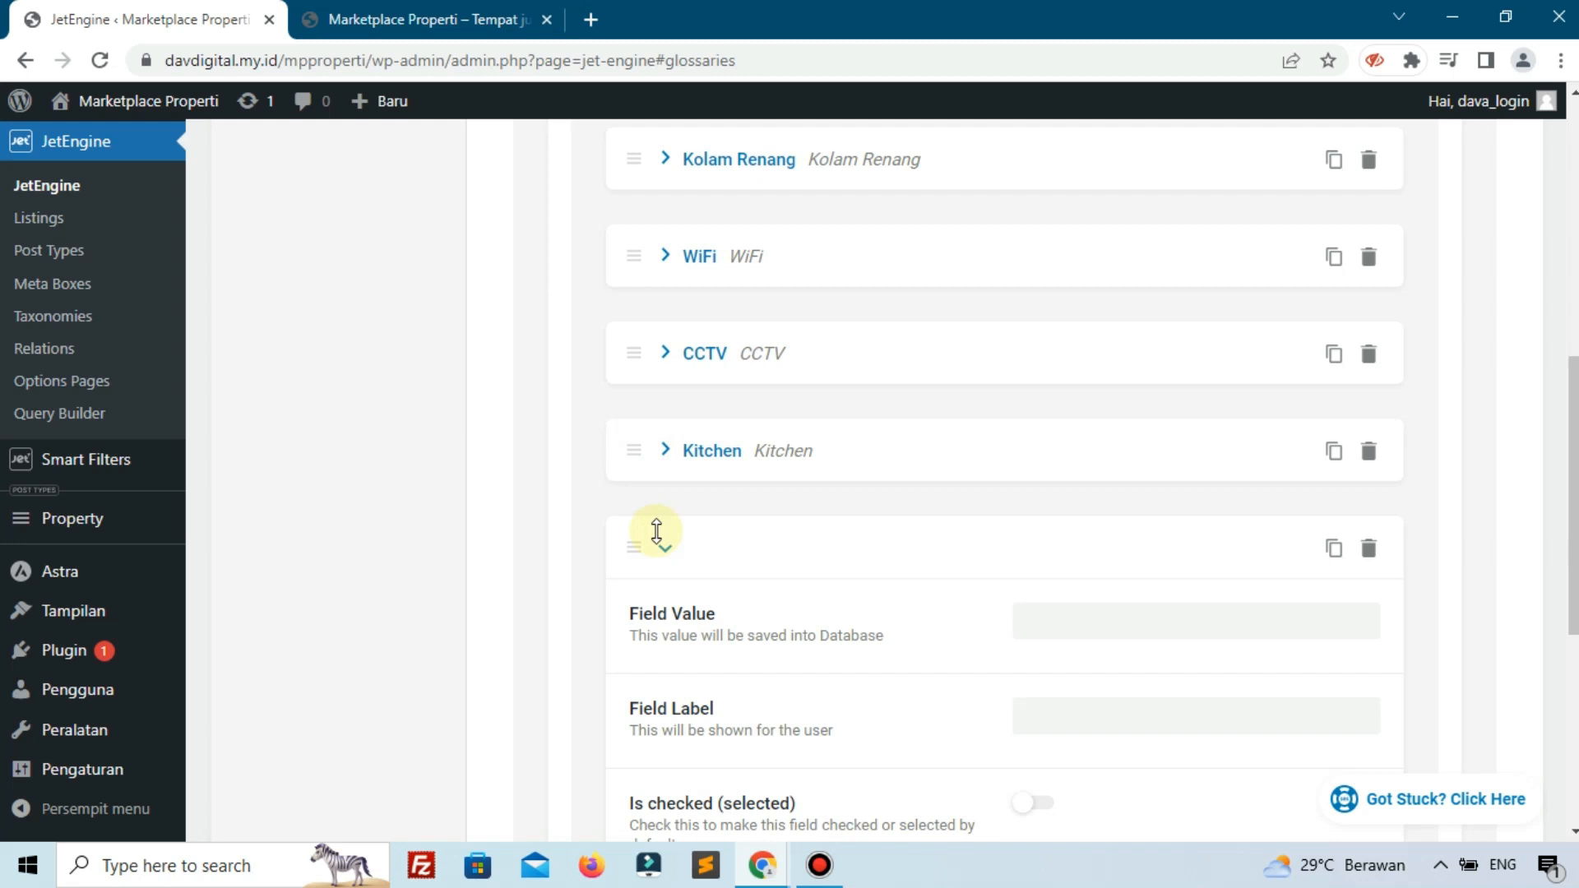
{"action": "left_click", "coordinate": [1132, 625]}
{"action": "type", "text": "Balkon"}
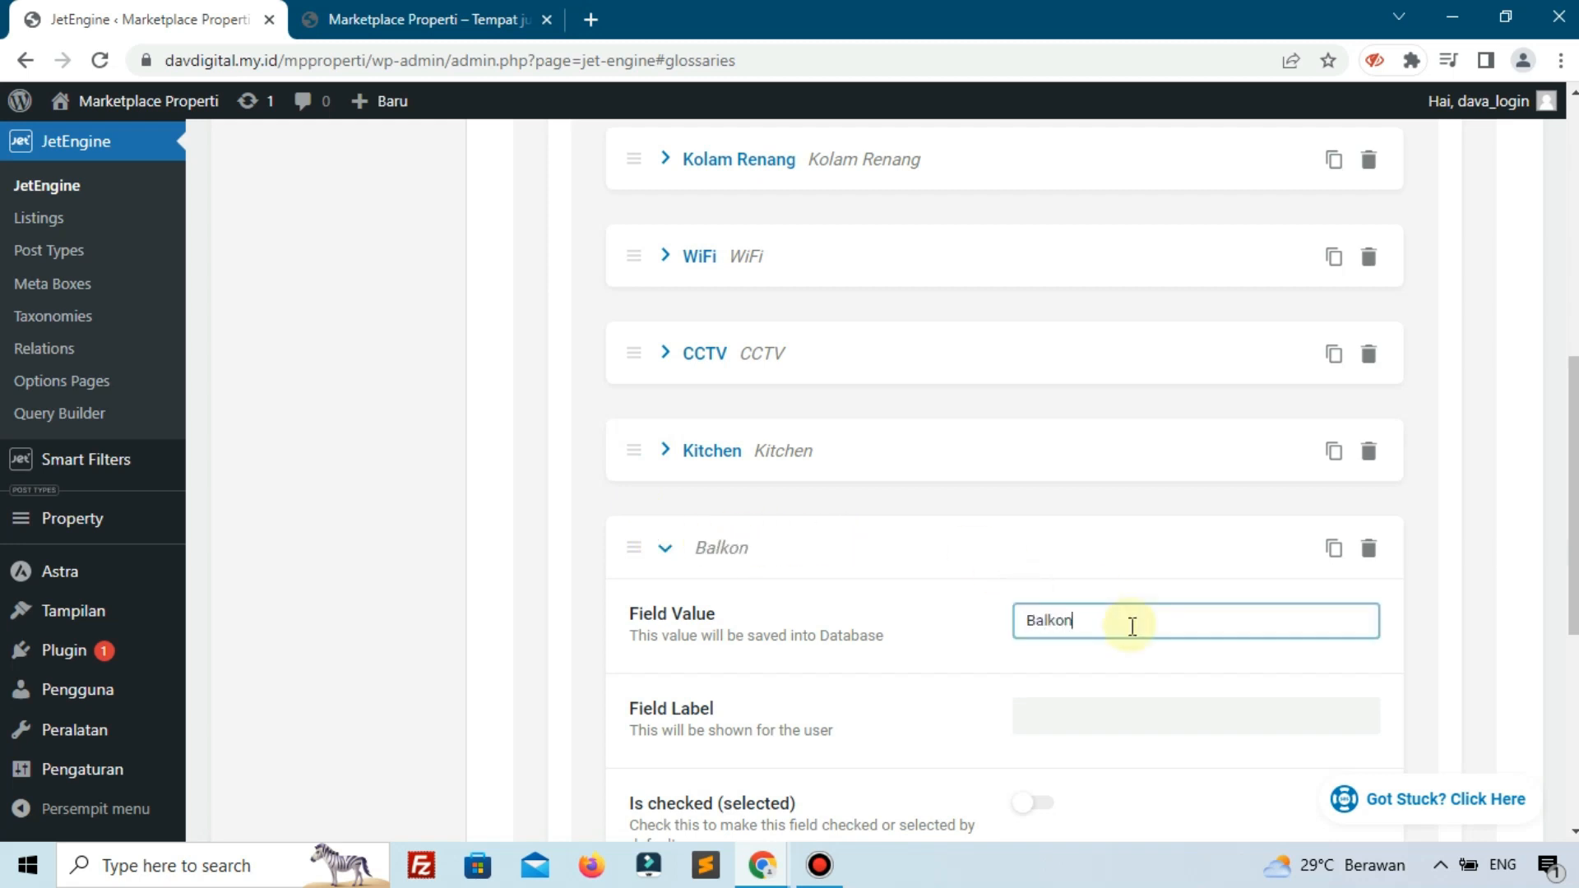
{"action": "key", "text": "ctrl+a"}
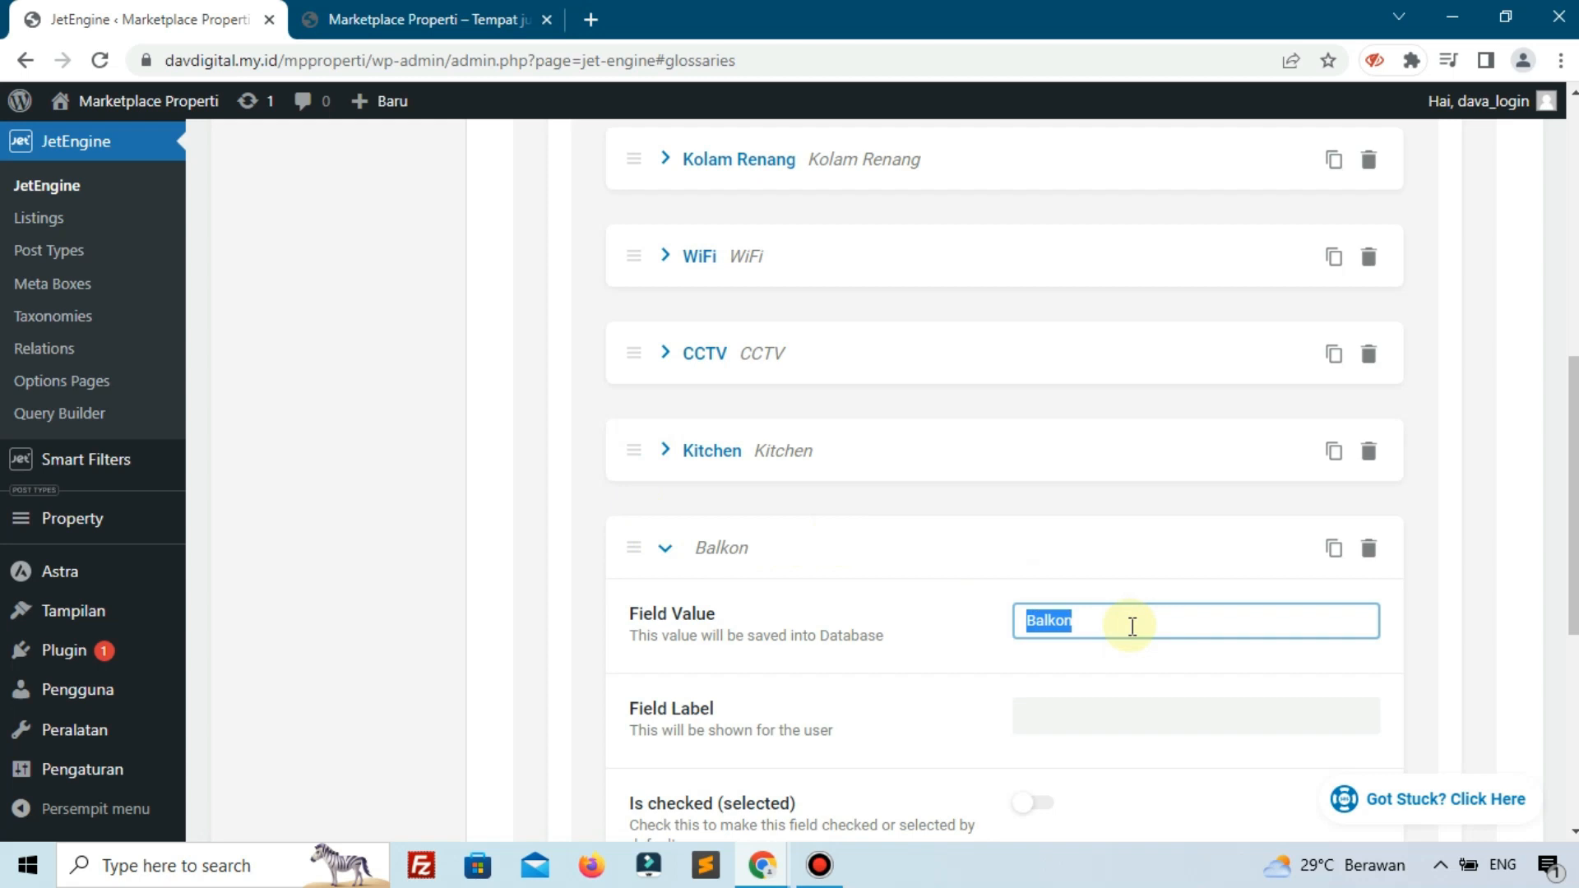
{"action": "left_click", "coordinate": [1105, 728]}
{"action": "key", "text": "ctrl+v"}
{"action": "left_click", "coordinate": [626, 553]}
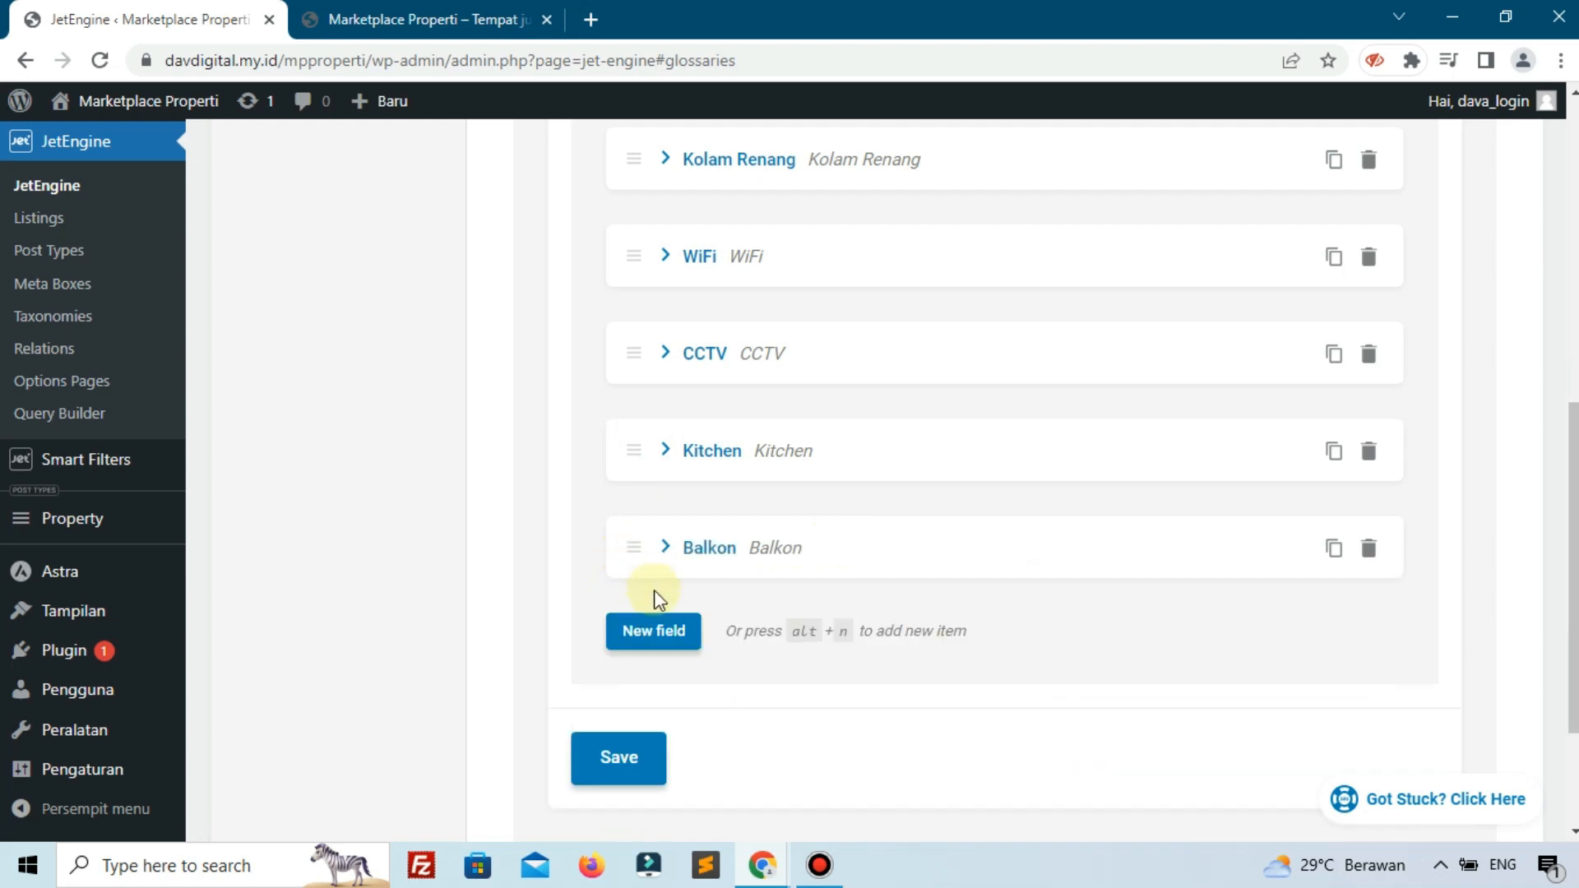
Add a glossary item with Fitnes Center as both field value and field label, and collapse it
{"action": "left_click", "coordinate": [653, 626]}
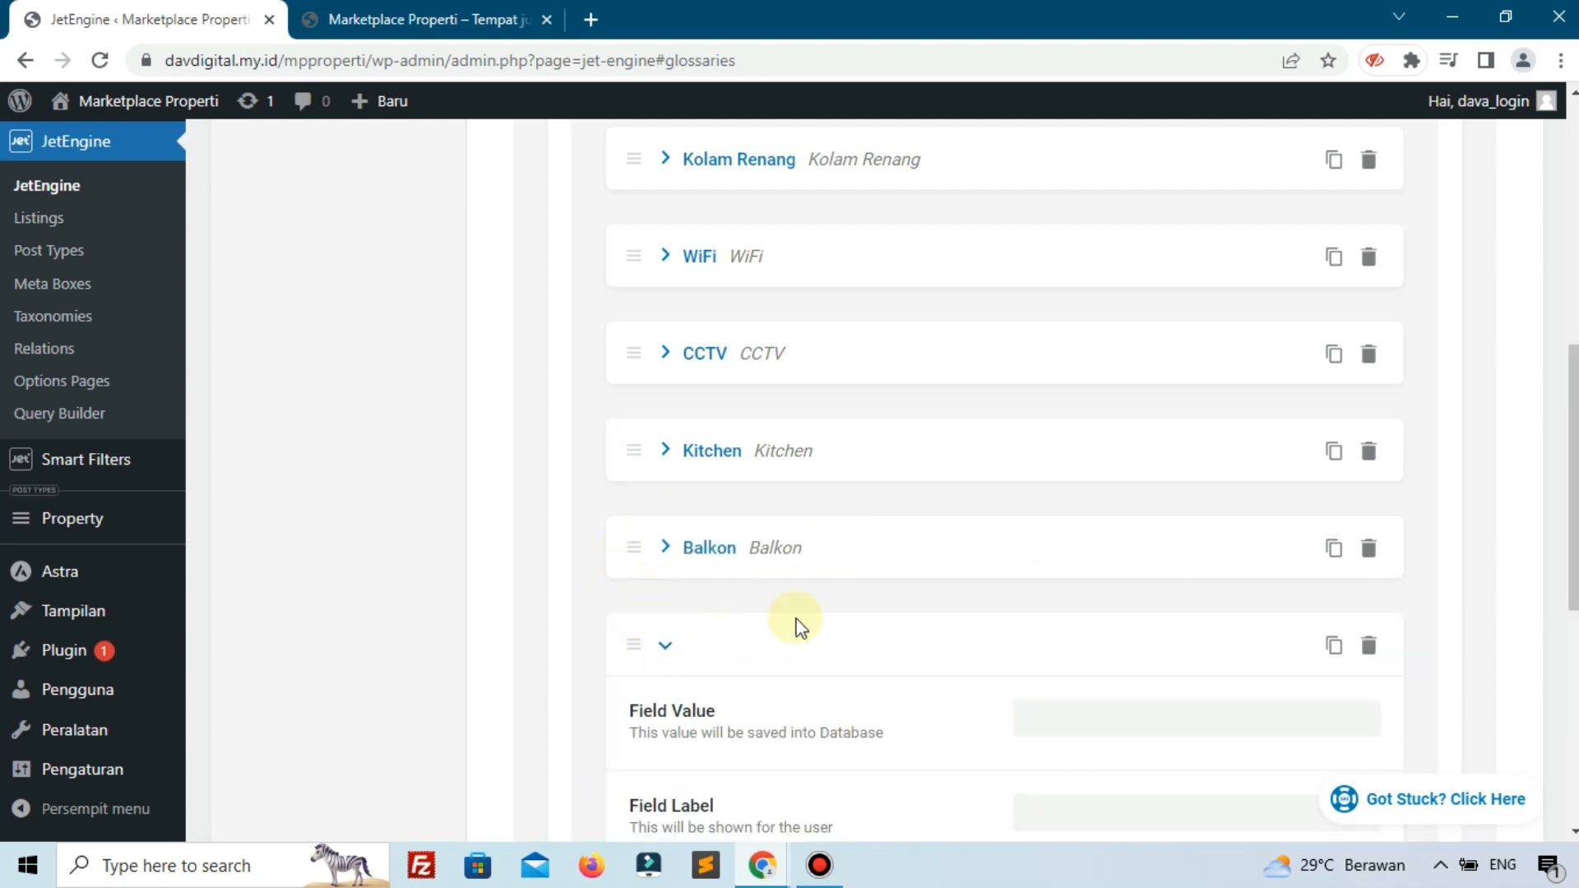
{"action": "left_click", "coordinate": [1111, 707]}
{"action": "type", "text": "Fitnes Center"}
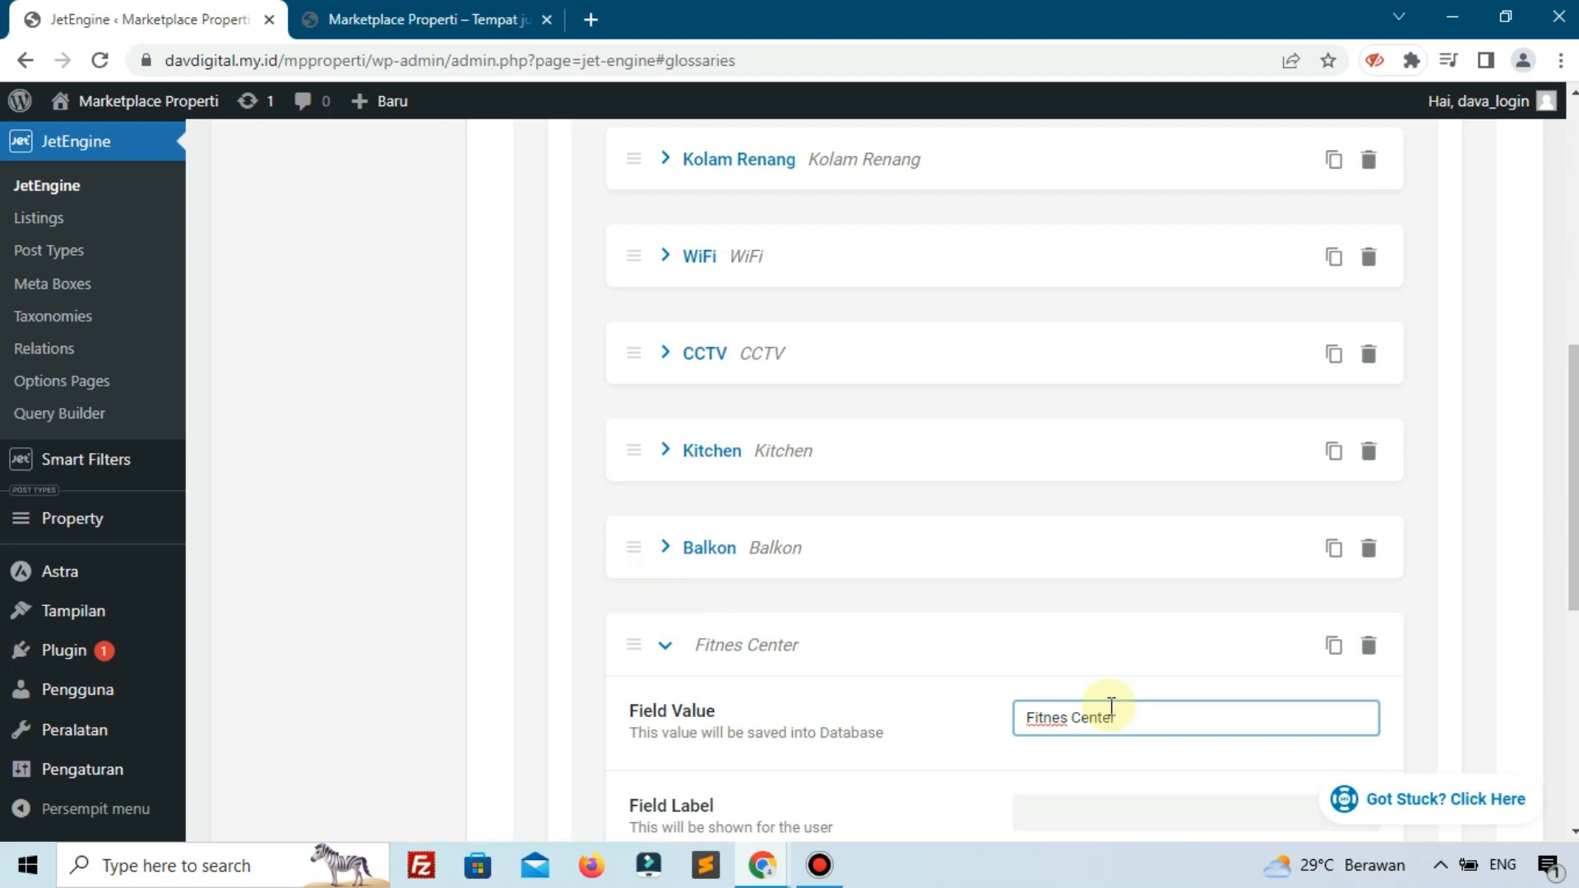
{"action": "key", "text": "ctrl+a"}
{"action": "key", "text": "ctrl+c"}
{"action": "scroll", "coordinate": [1083, 657], "scroll_direction": "down", "scroll_amount": 3}
{"action": "left_click", "coordinate": [1038, 581]}
{"action": "key", "text": "ctrl+v"}
{"action": "left_click", "coordinate": [952, 594]}
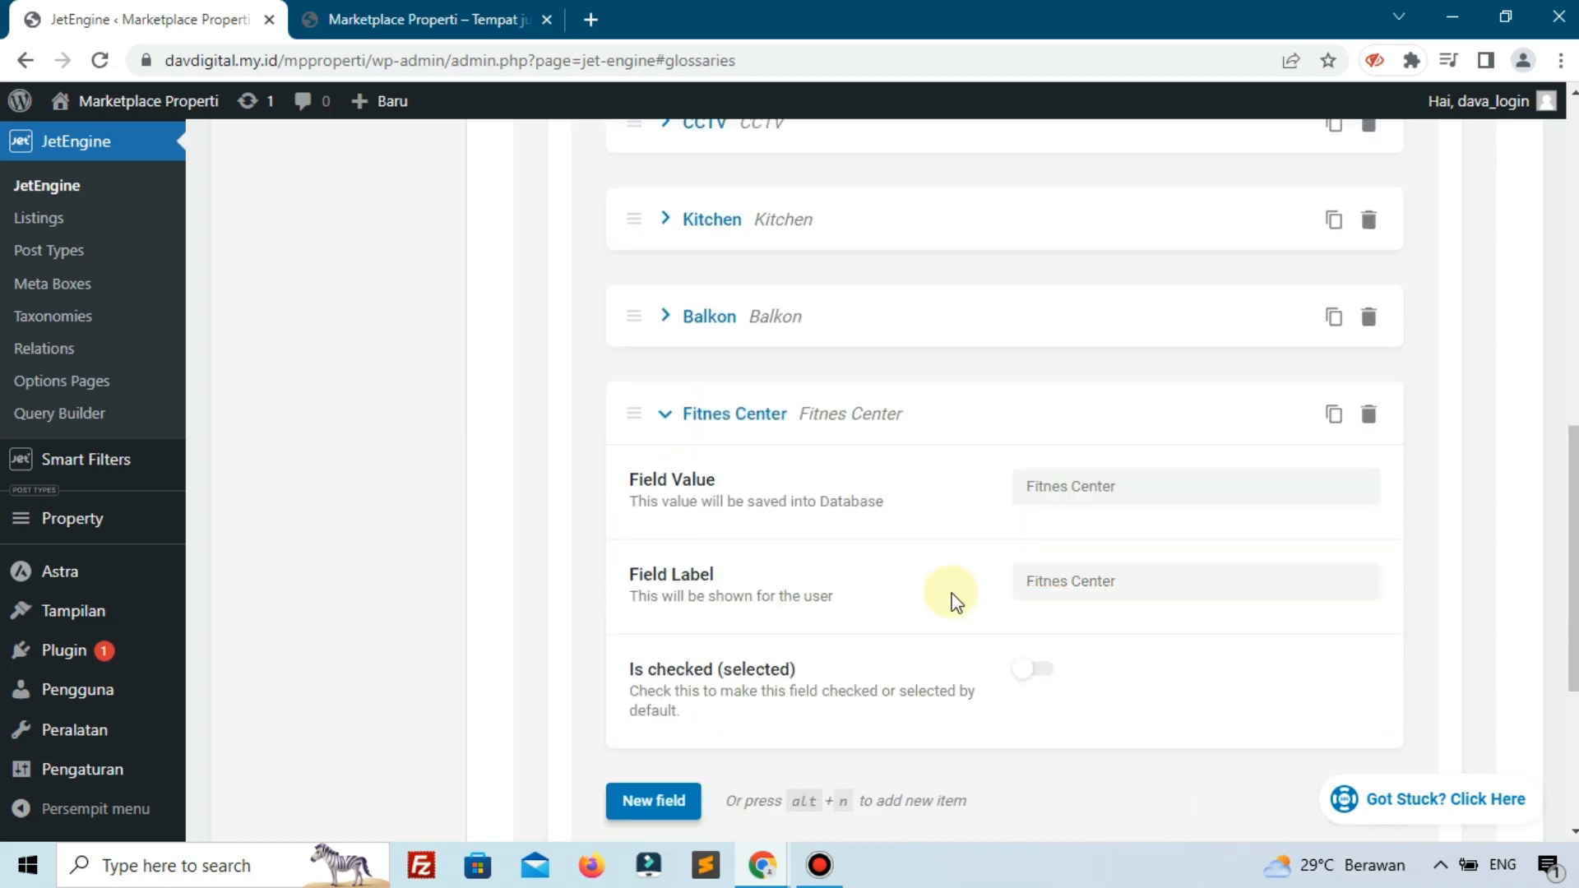
{"action": "left_click", "coordinate": [630, 415]}
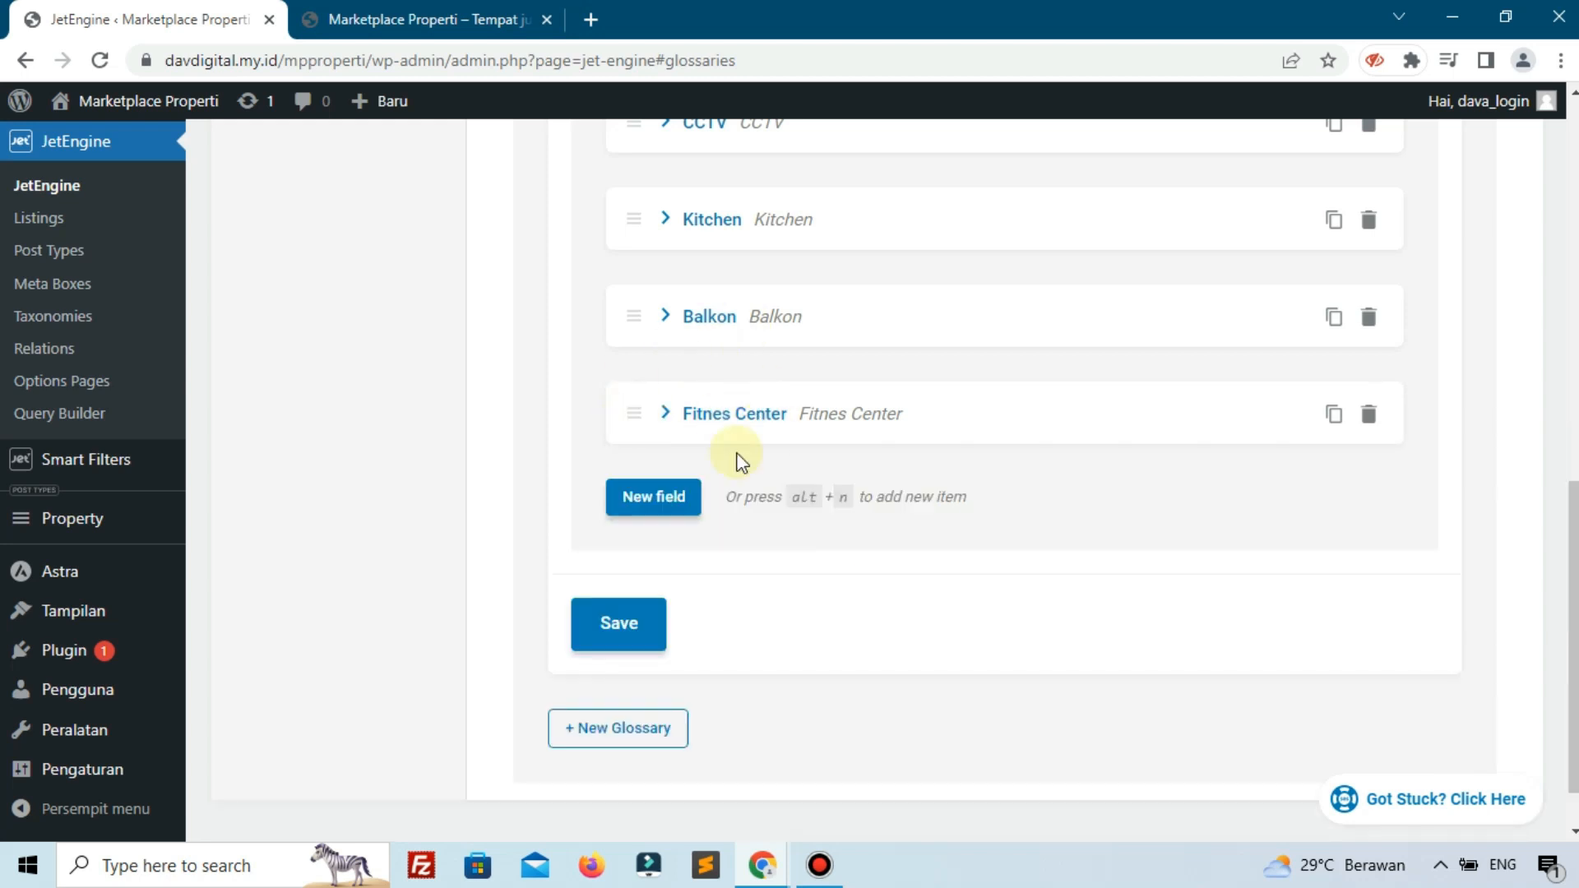
Add a glossary item with Pet Friendly as both field value and field label
{"action": "left_click", "coordinate": [648, 500]}
{"action": "left_click", "coordinate": [1047, 587]}
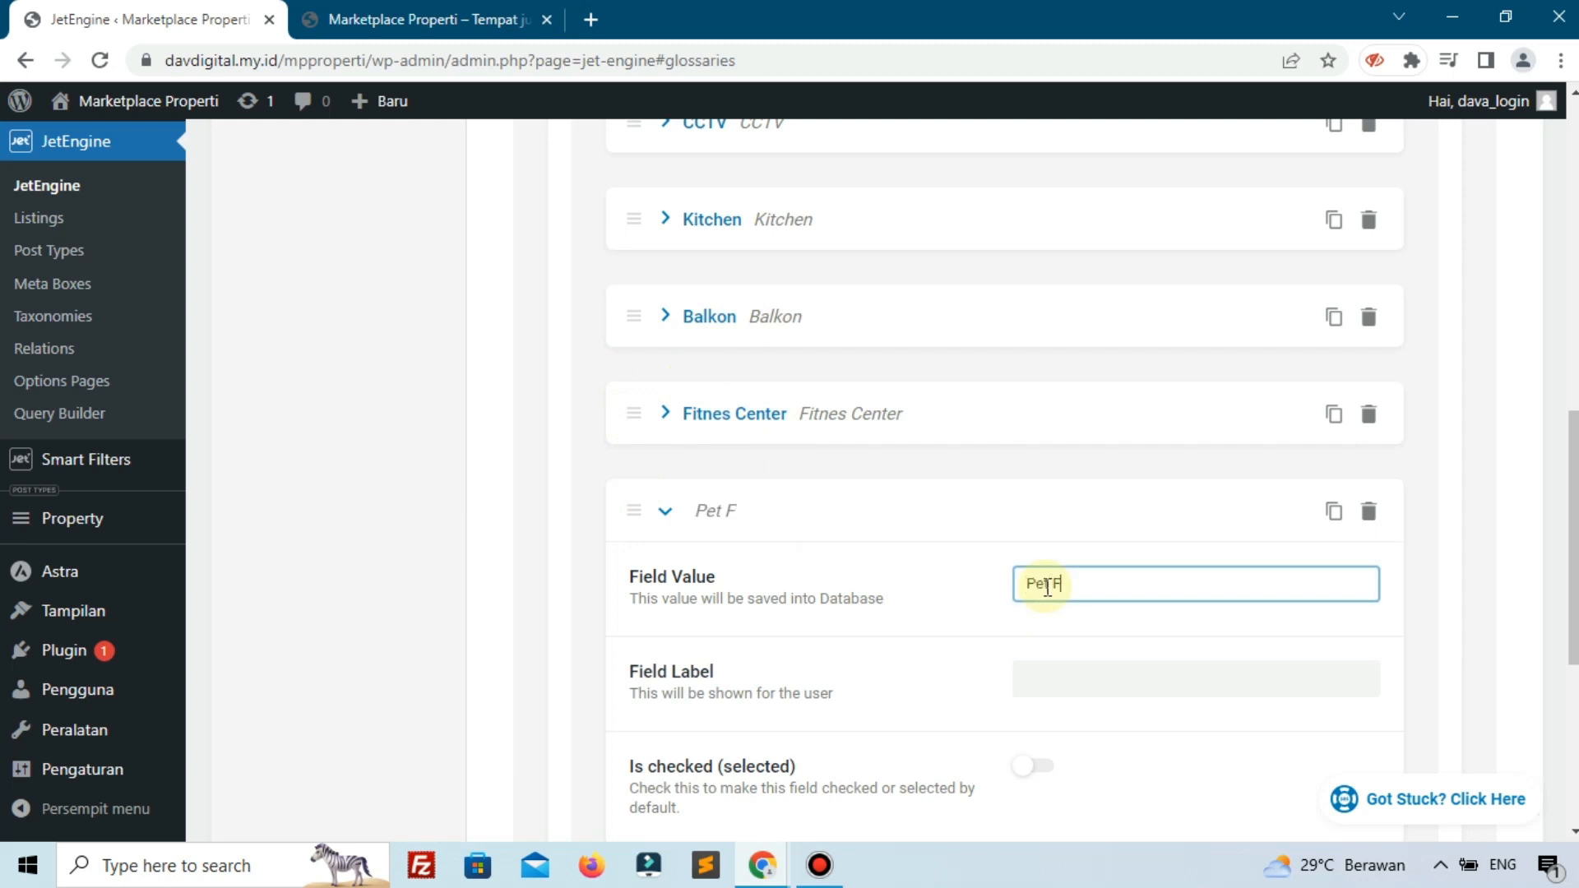
{"action": "type", "text": "Pet Friendly"}
{"action": "key", "text": "ctrl+a"}
{"action": "key", "text": "ctrl+c"}
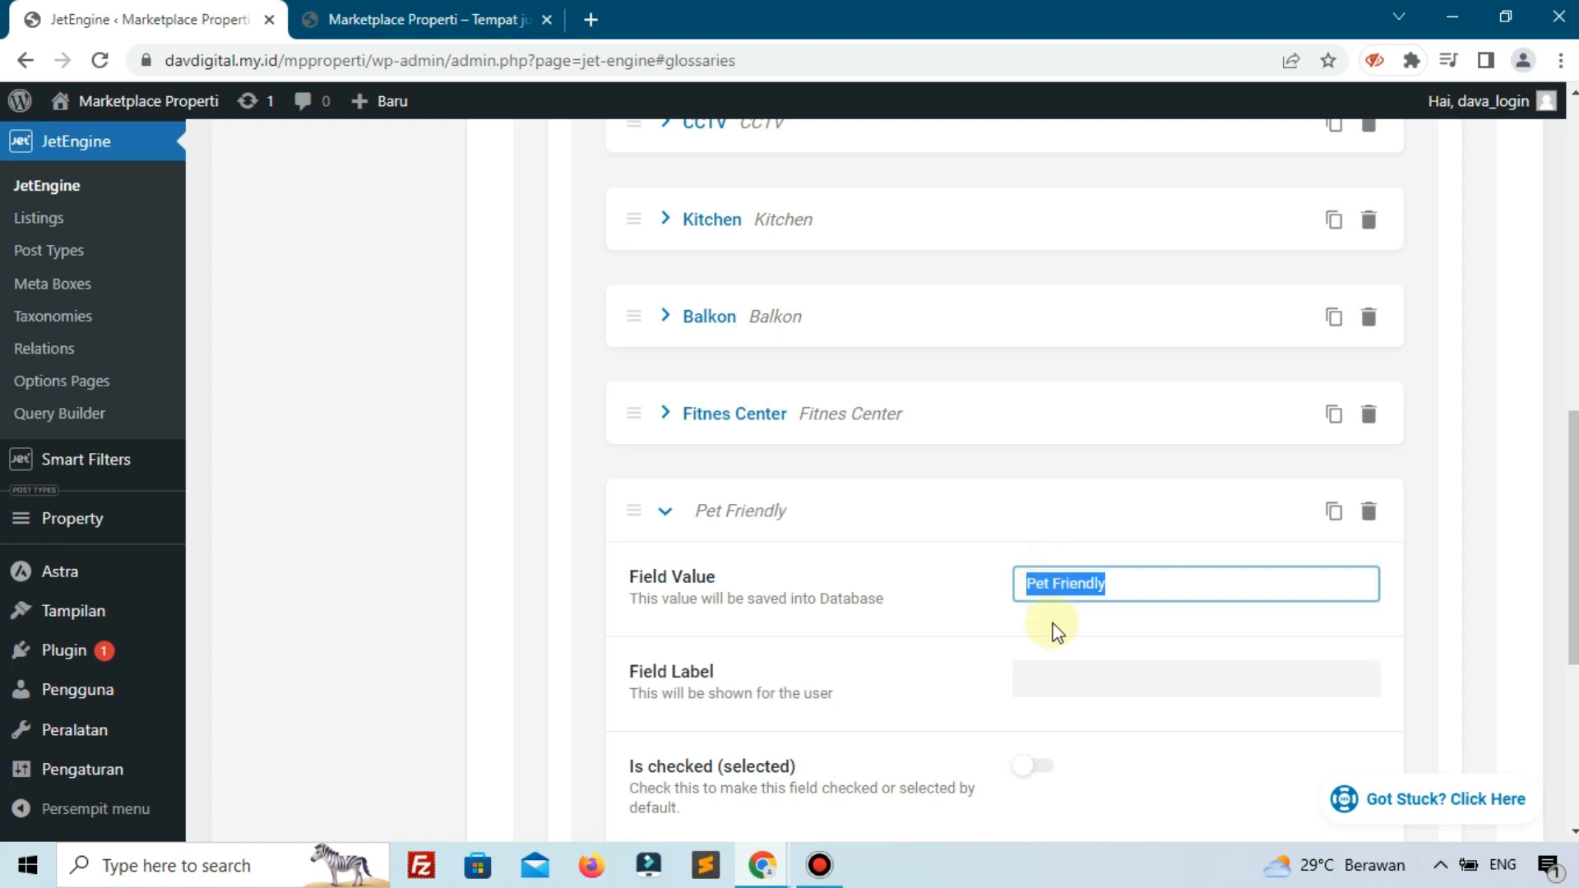
{"action": "left_click", "coordinate": [1082, 681]}
{"action": "key", "text": "ctrl+v"}
{"action": "left_click", "coordinate": [945, 690]}
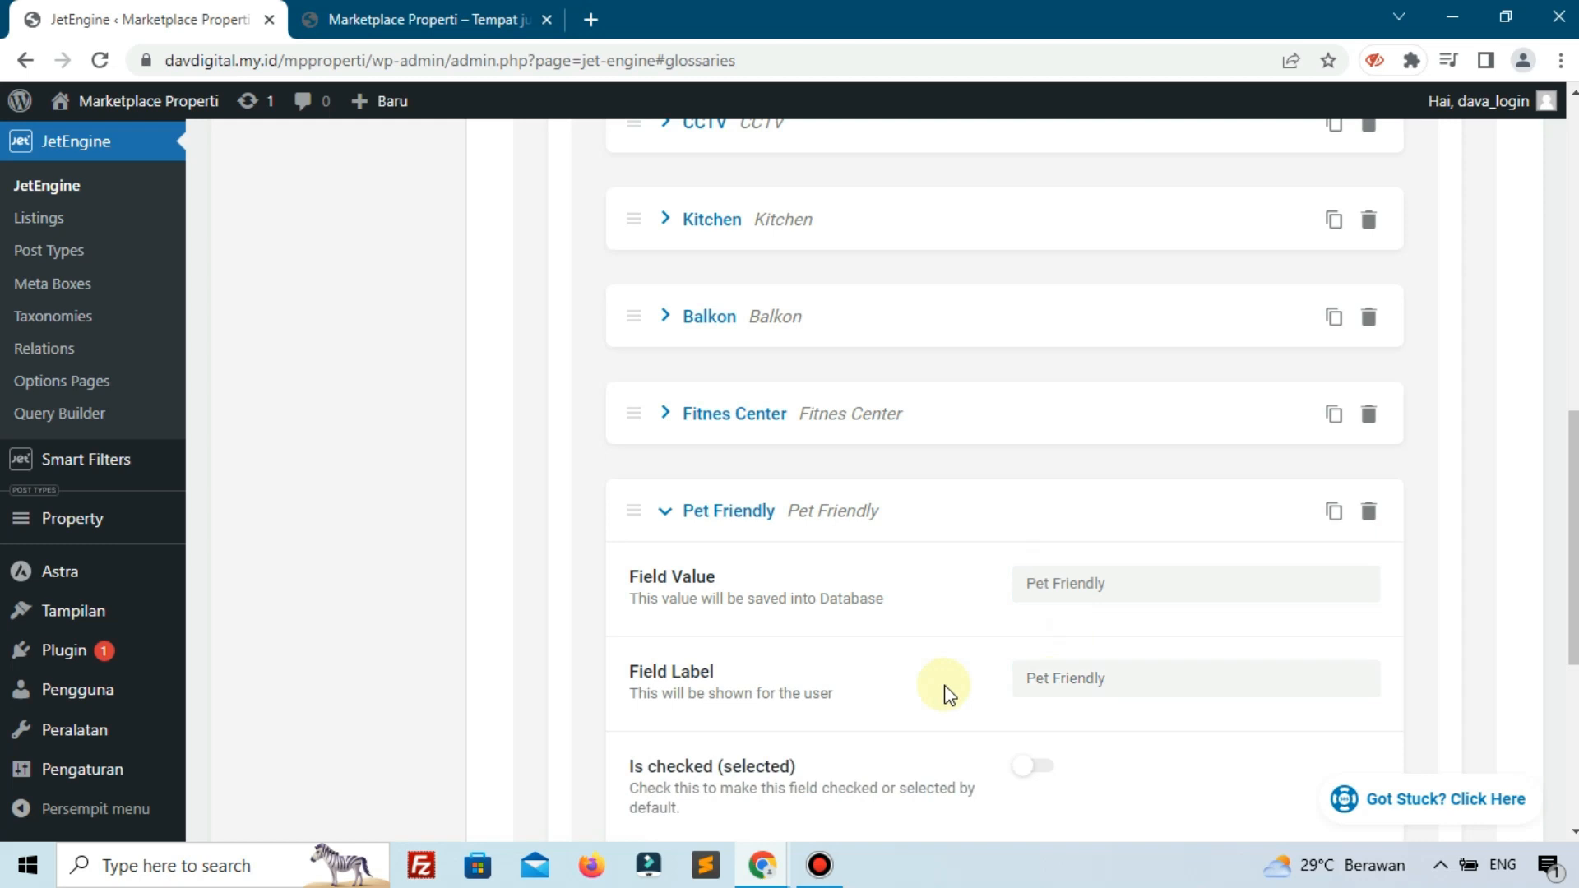
Save the Features glossary with its newly added amenity items
{"action": "scroll", "coordinate": [945, 691], "scroll_direction": "down", "scroll_amount": 3}
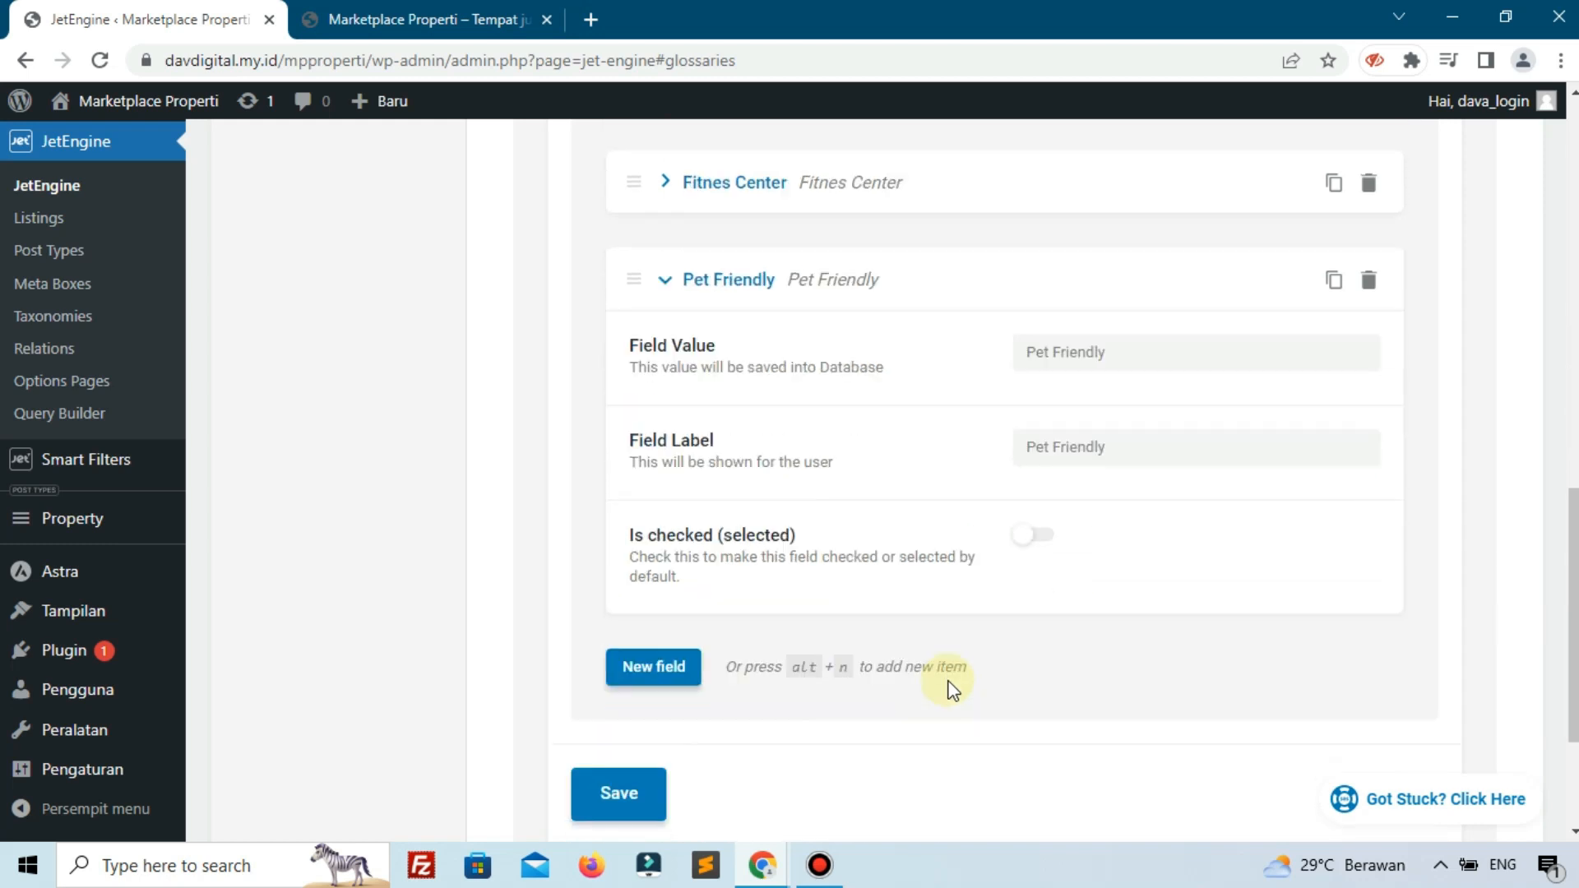
{"action": "left_click", "coordinate": [645, 783]}
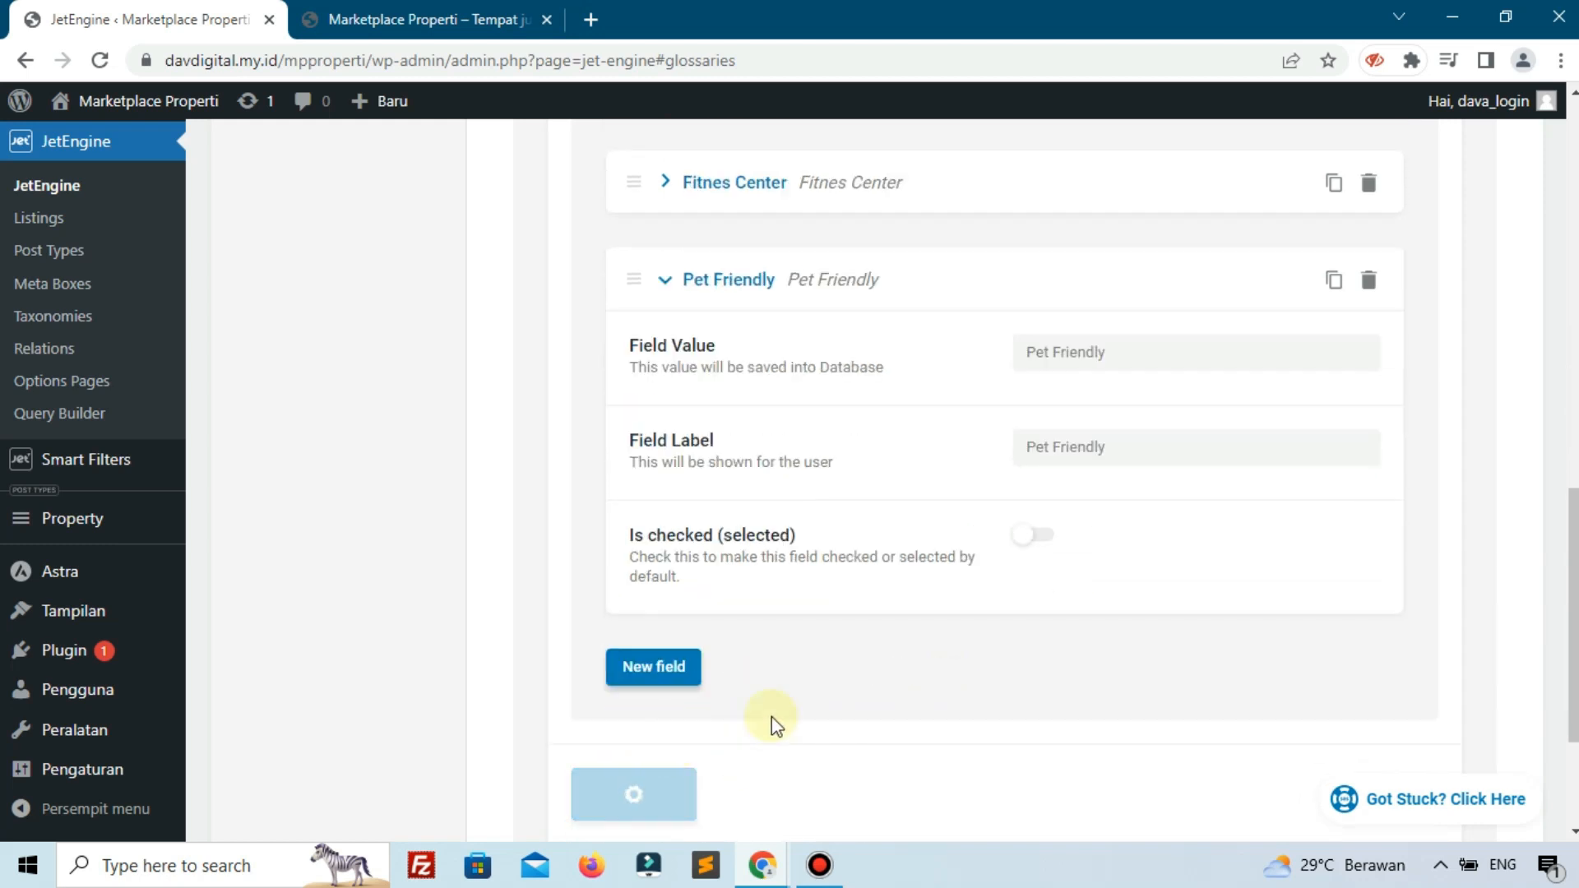
{"action": "scroll", "coordinate": [811, 666], "scroll_direction": "up", "scroll_amount": 5}
{"action": "scroll", "coordinate": [813, 658], "scroll_direction": "up", "scroll_amount": 8}
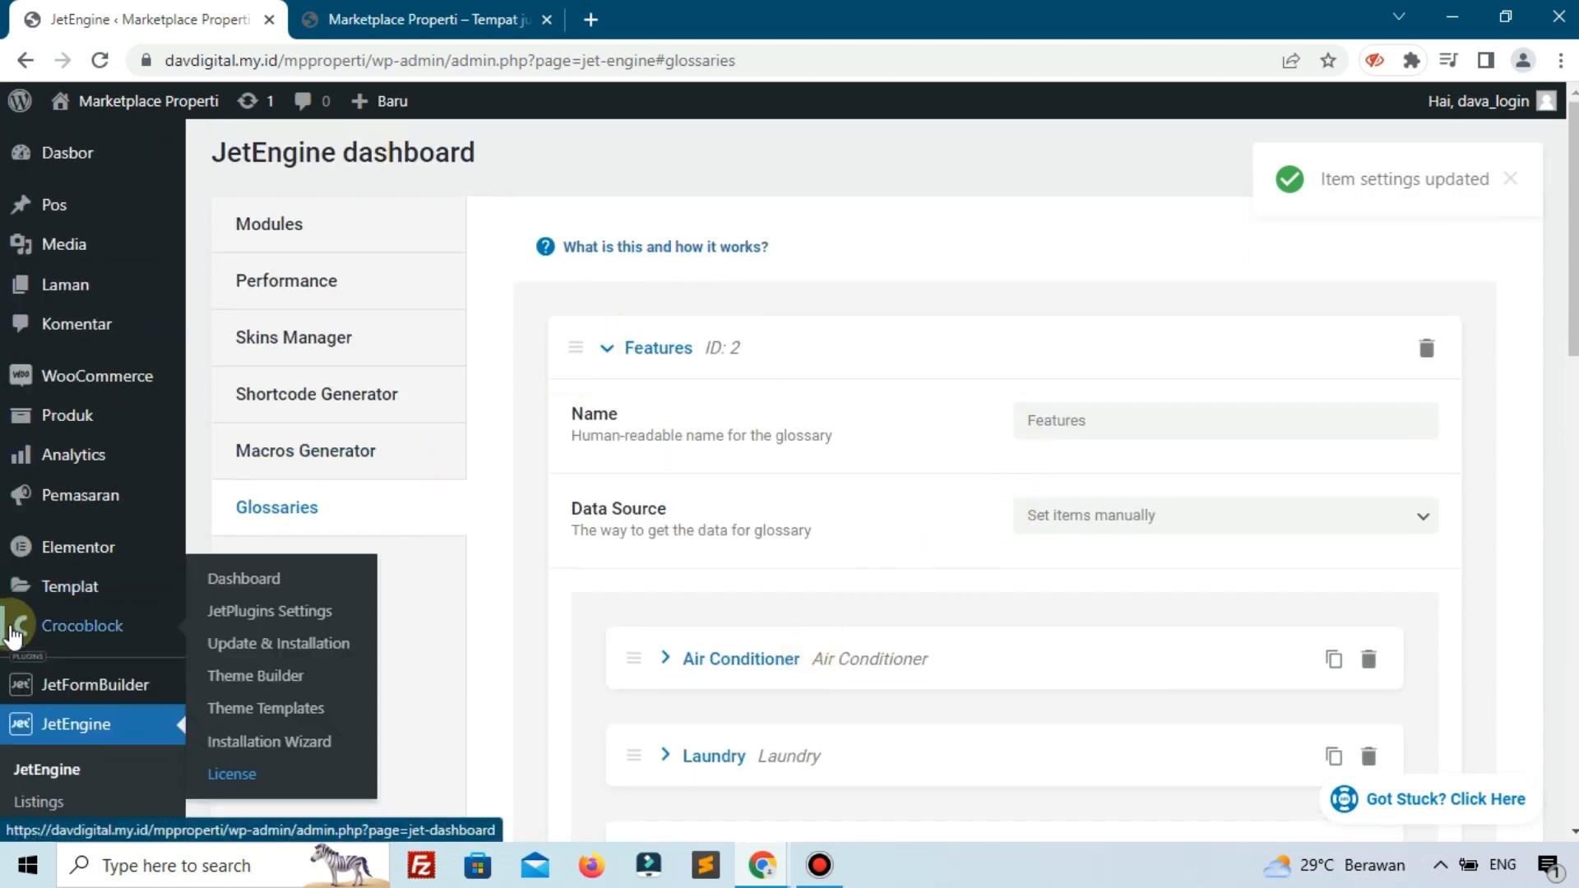
Open the Property post type for editing and expand its Features meta field
{"action": "scroll", "coordinate": [74, 593], "scroll_direction": "down", "scroll_amount": 3}
{"action": "left_click", "coordinate": [57, 635]}
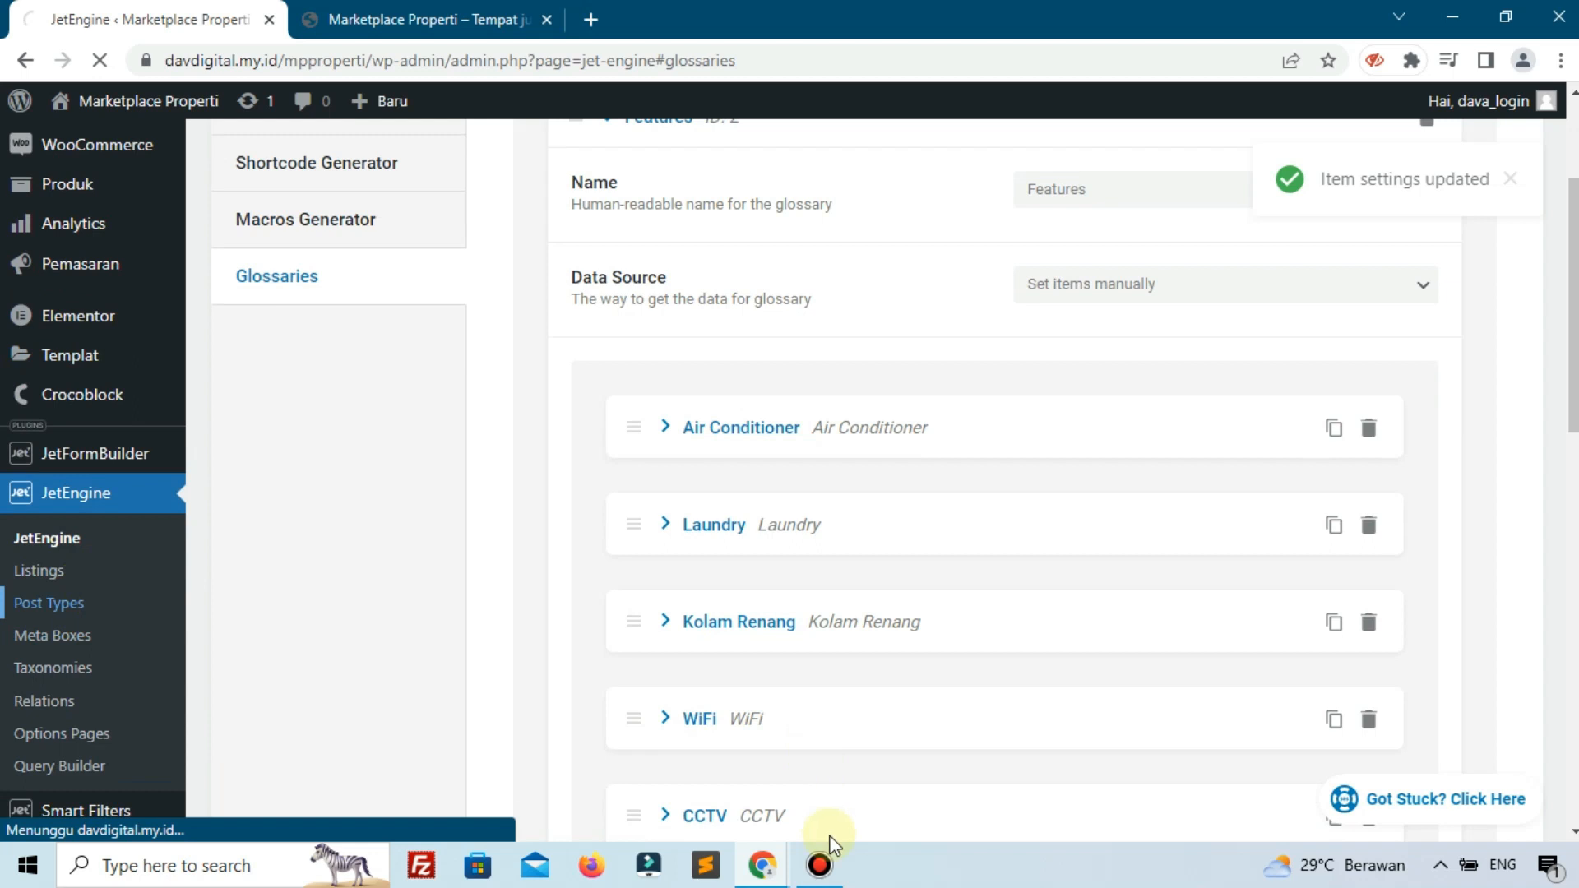
{"action": "left_click", "coordinate": [819, 865]}
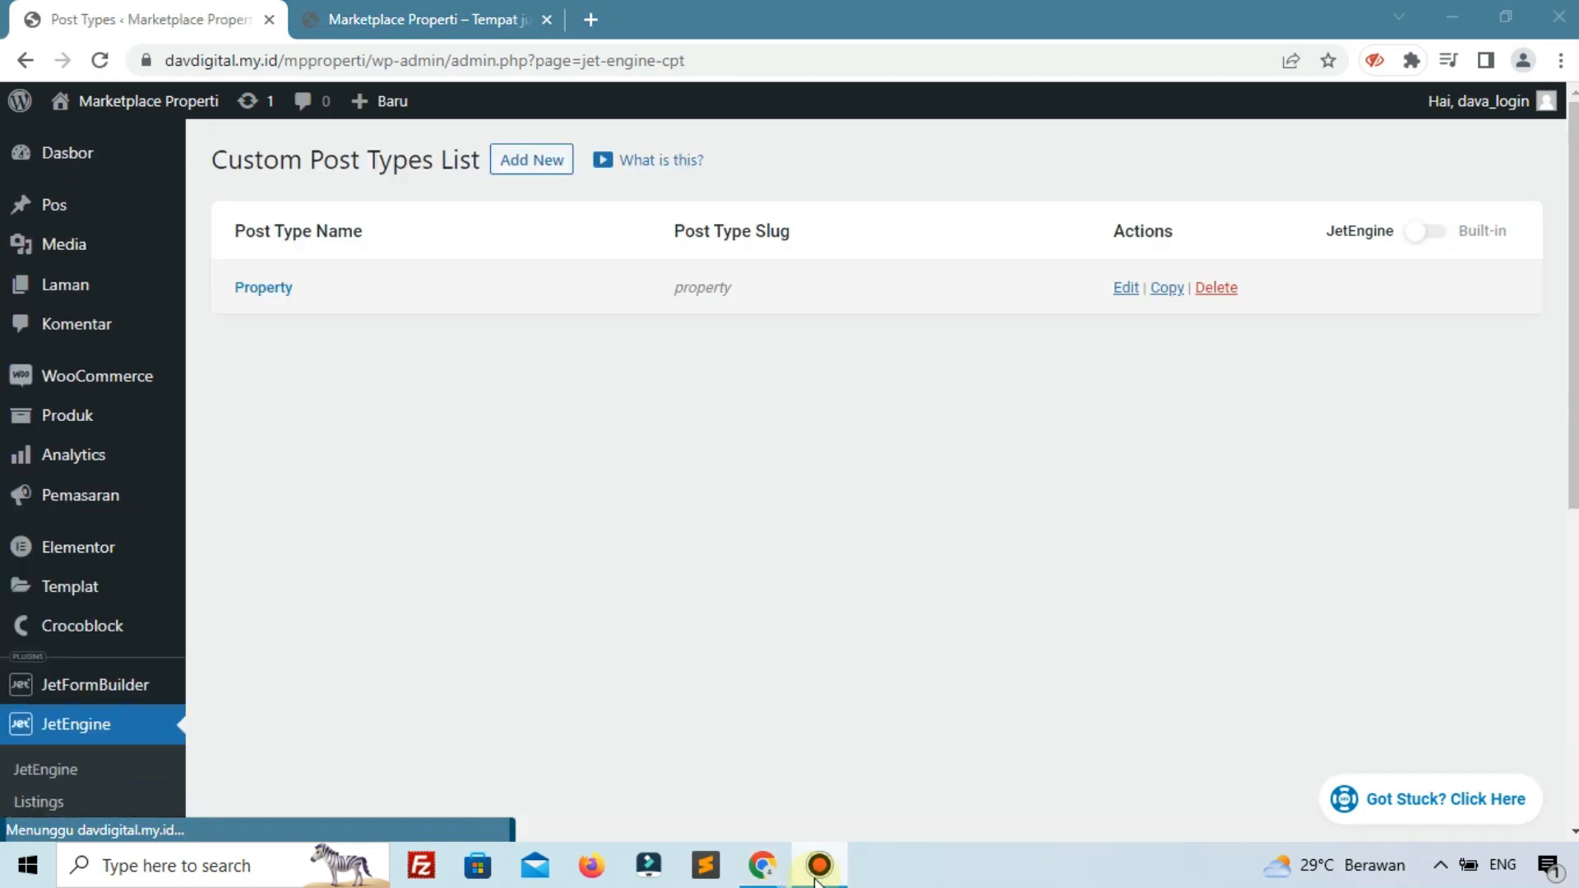
{"action": "left_click", "coordinate": [276, 288]}
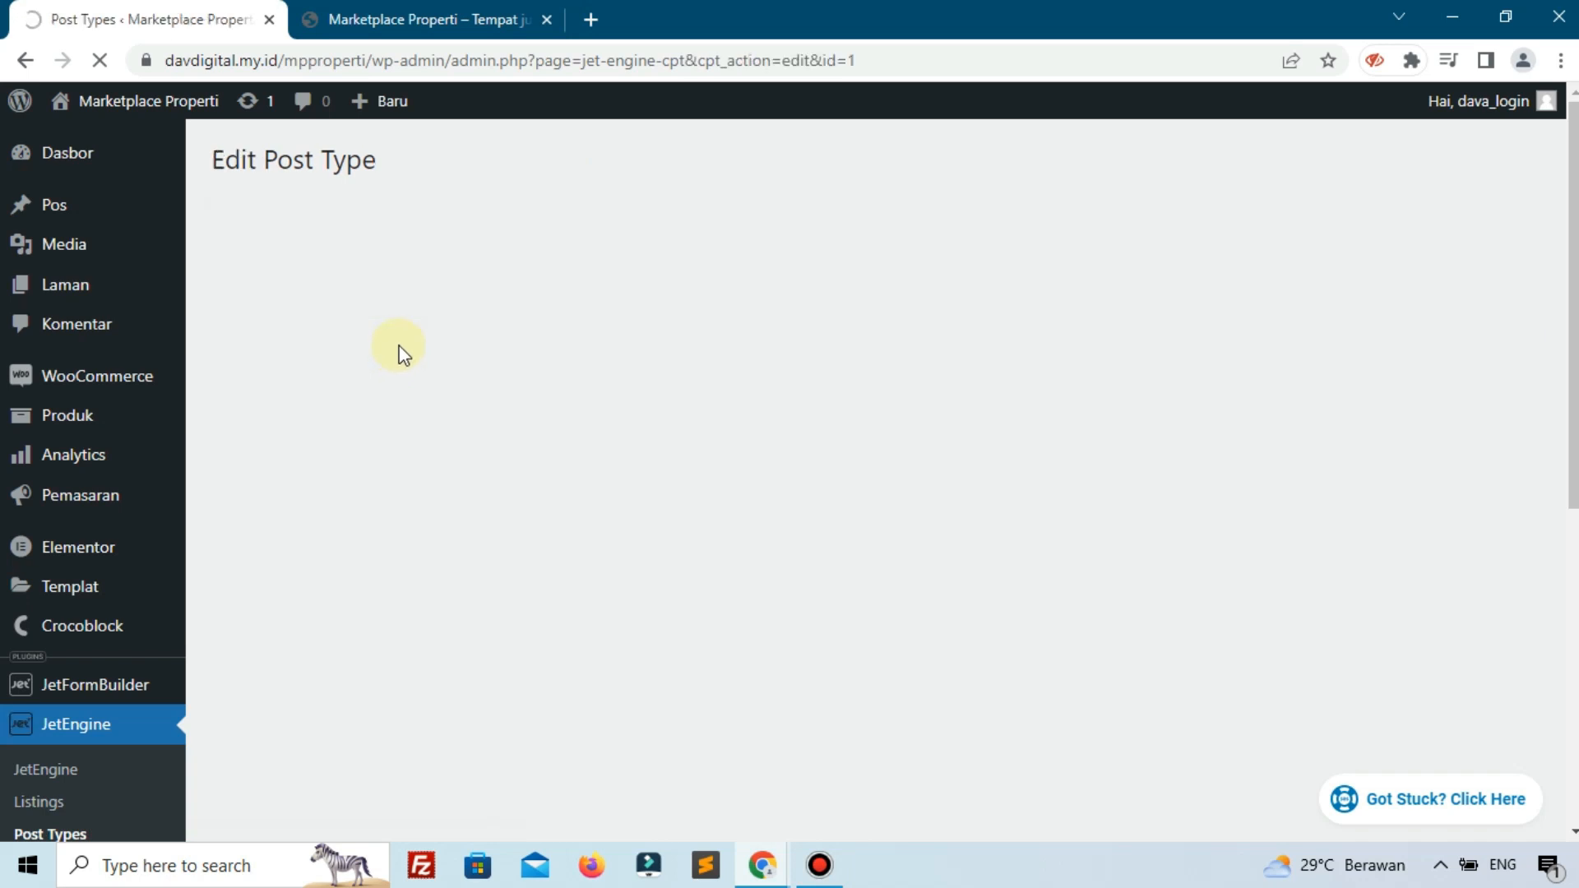
{"action": "scroll", "coordinate": [411, 378], "scroll_direction": "down", "scroll_amount": 6}
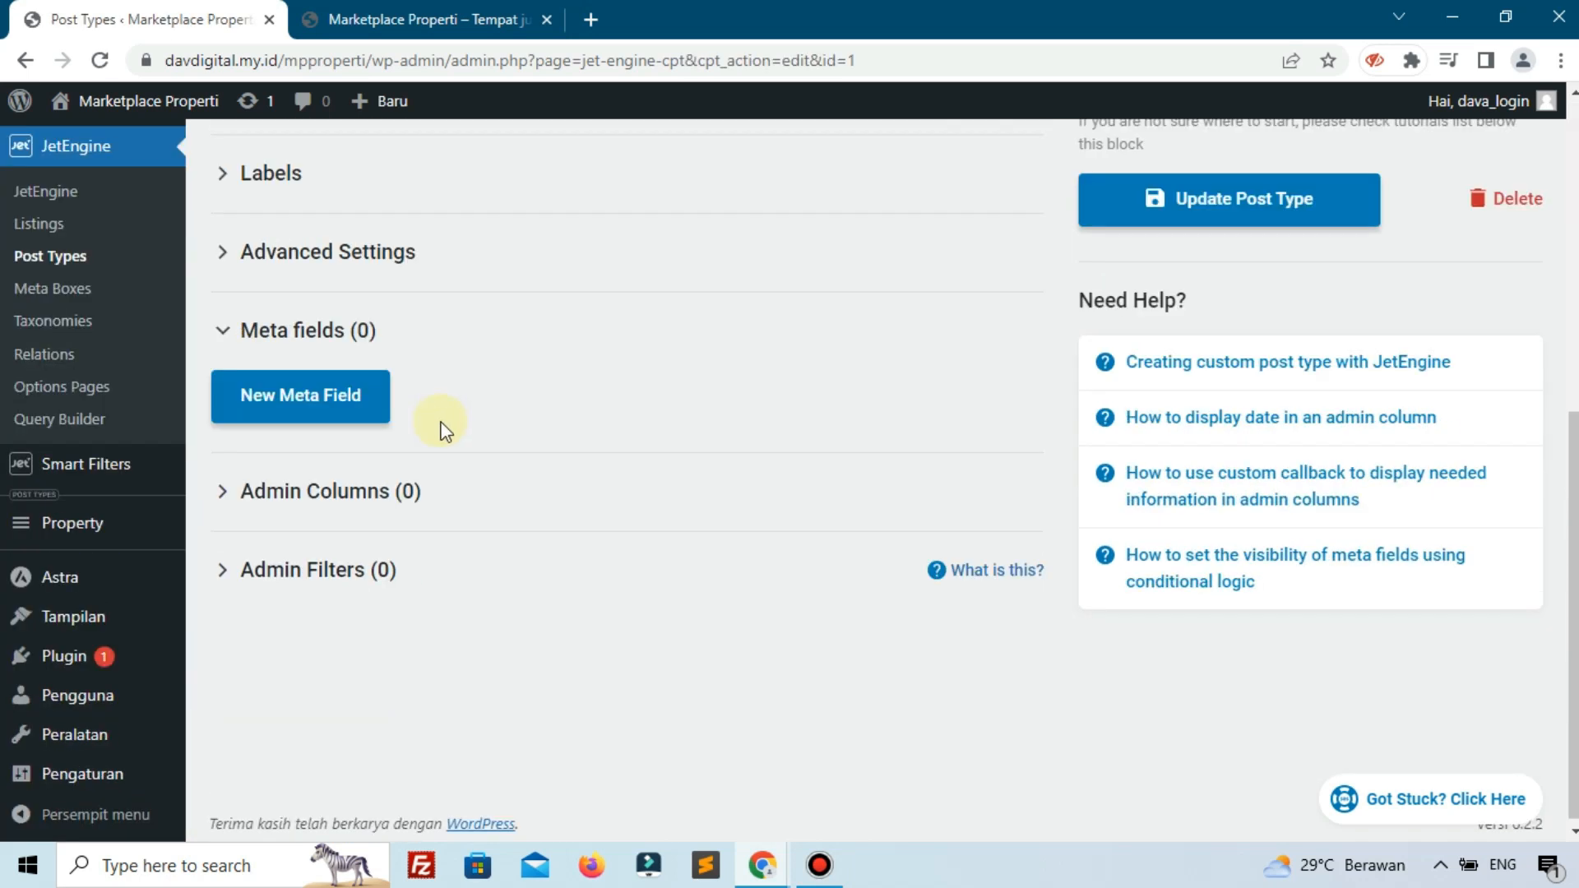
{"action": "scroll", "coordinate": [388, 442], "scroll_direction": "down", "scroll_amount": 6}
{"action": "scroll", "coordinate": [385, 441], "scroll_direction": "up", "scroll_amount": 6}
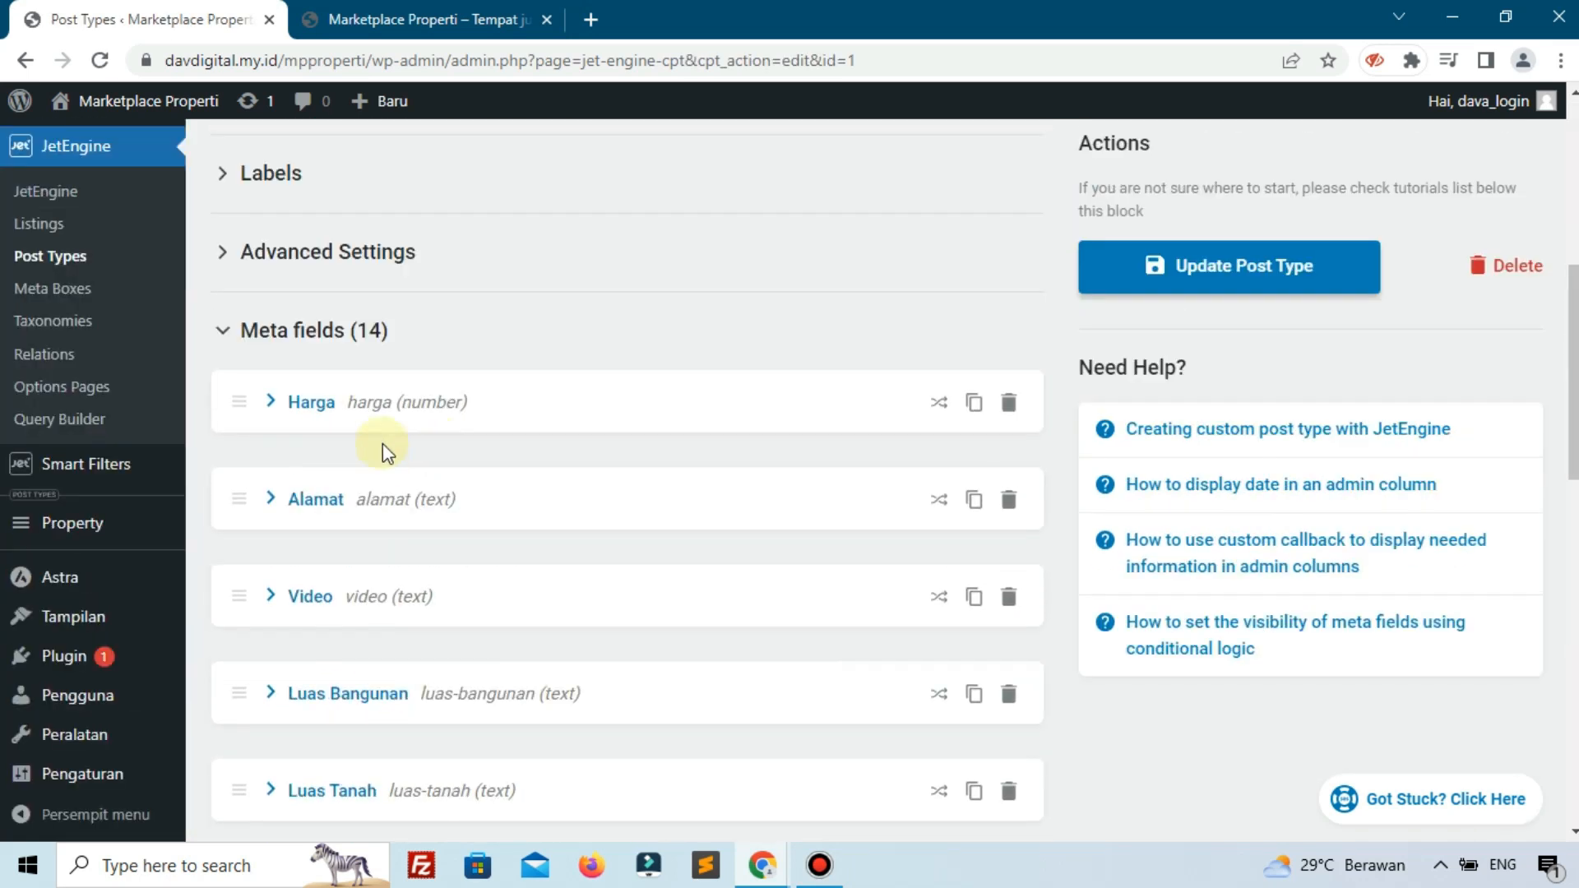
{"action": "scroll", "coordinate": [349, 444], "scroll_direction": "down", "scroll_amount": 4}
{"action": "scroll", "coordinate": [352, 447], "scroll_direction": "down", "scroll_amount": 5}
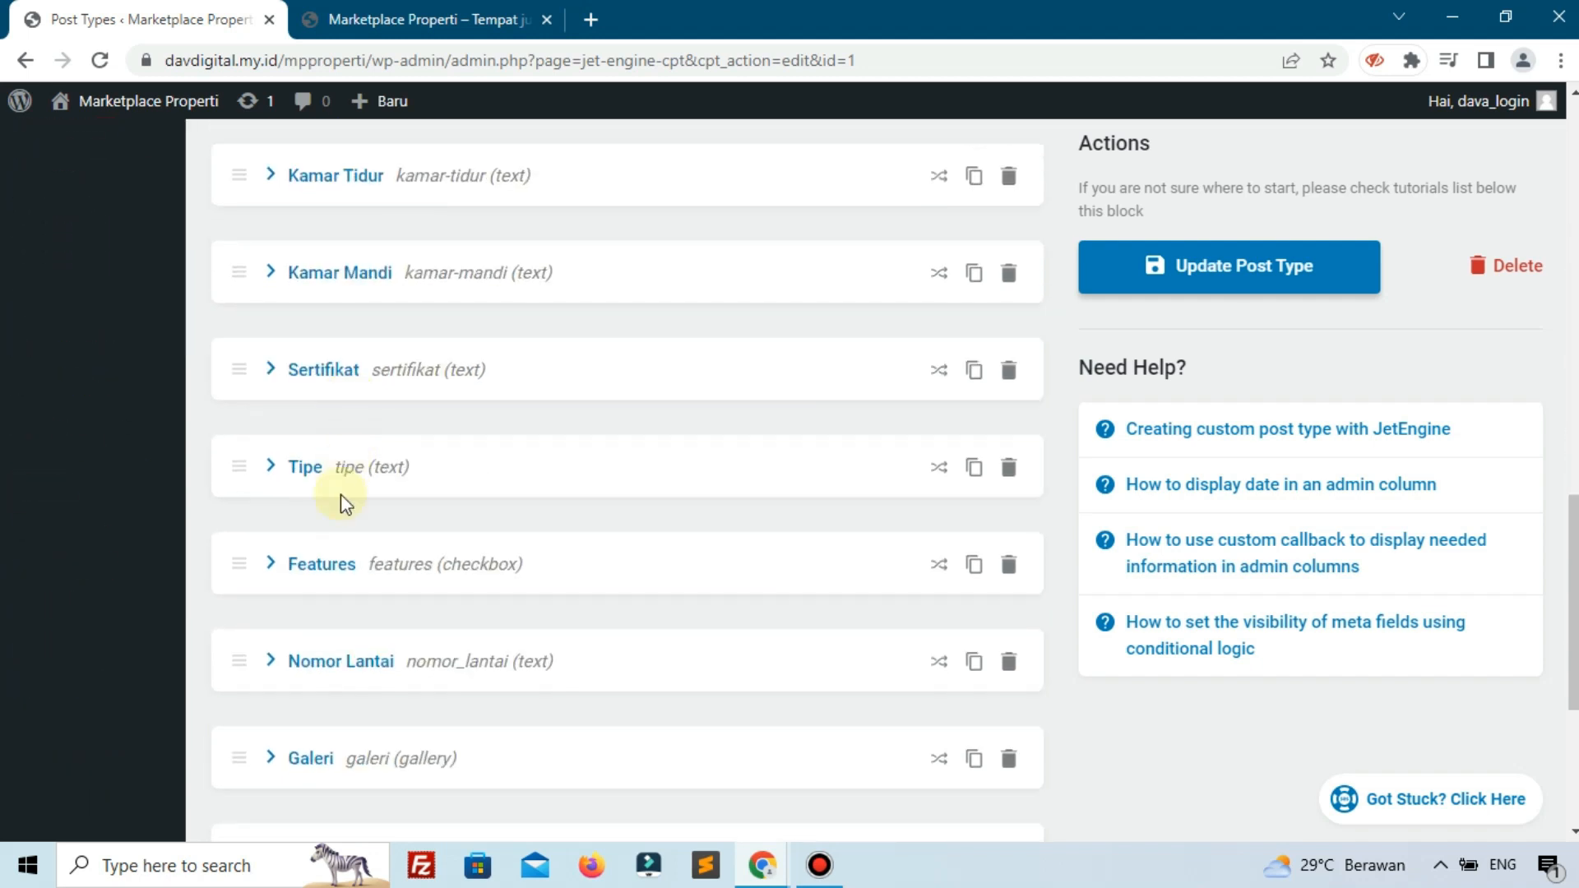
{"action": "left_click", "coordinate": [313, 576]}
Make the Features checkbox field get its options from the Features glossary, and update the post type
{"action": "scroll", "coordinate": [600, 624], "scroll_direction": "down", "scroll_amount": 7}
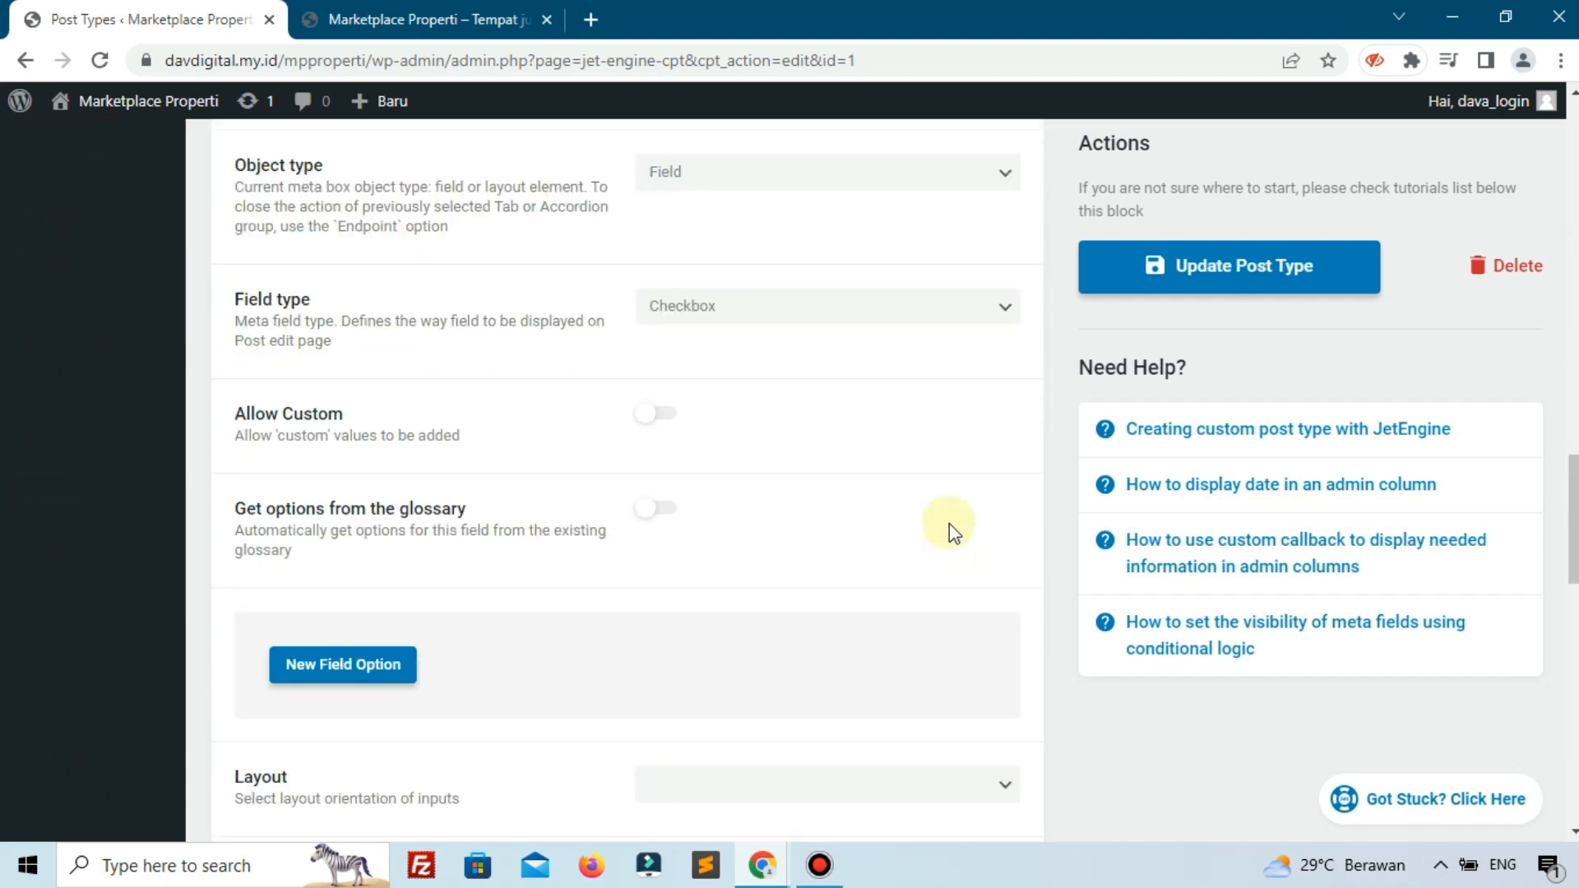
{"action": "left_click", "coordinate": [660, 516]}
{"action": "left_click", "coordinate": [705, 634]}
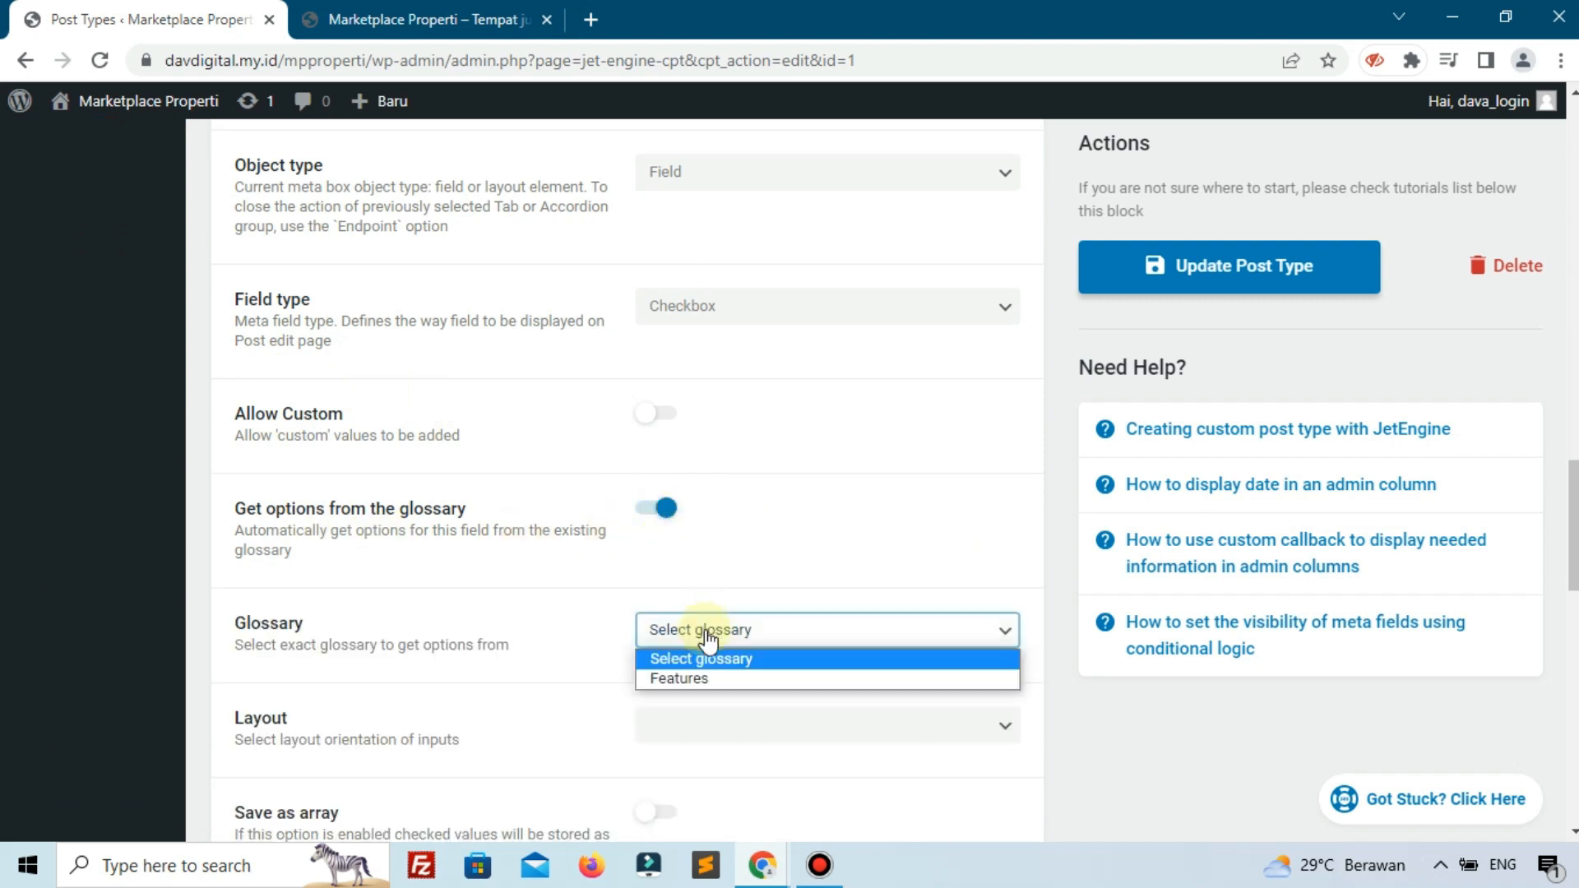
{"action": "left_click", "coordinate": [705, 683]}
{"action": "scroll", "coordinate": [705, 682], "scroll_direction": "down", "scroll_amount": 4}
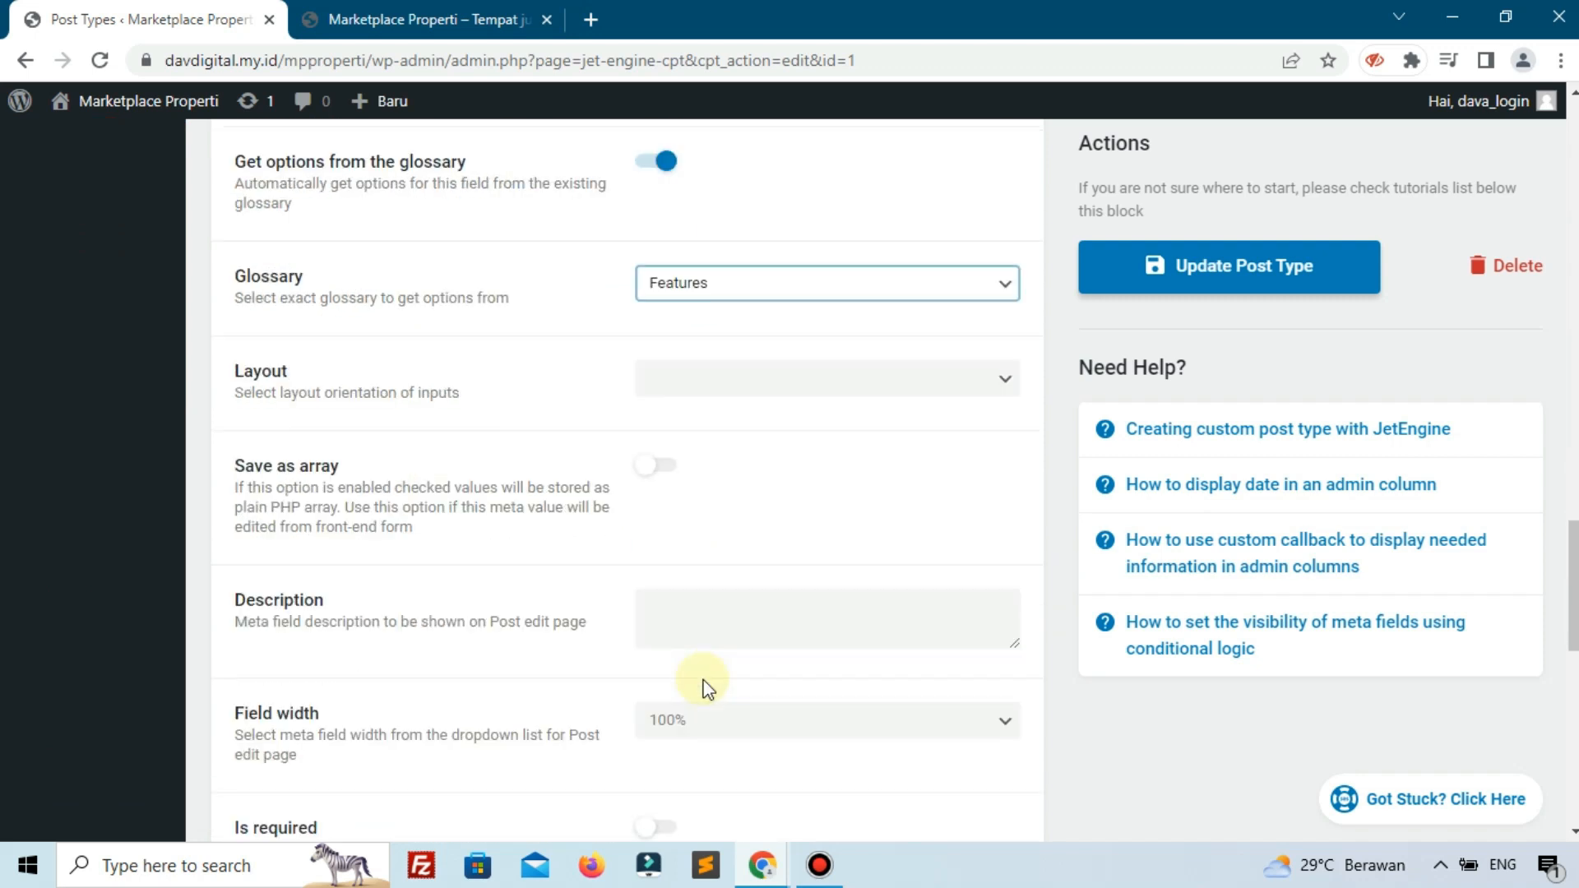
{"action": "scroll", "coordinate": [630, 579], "scroll_direction": "down", "scroll_amount": 5}
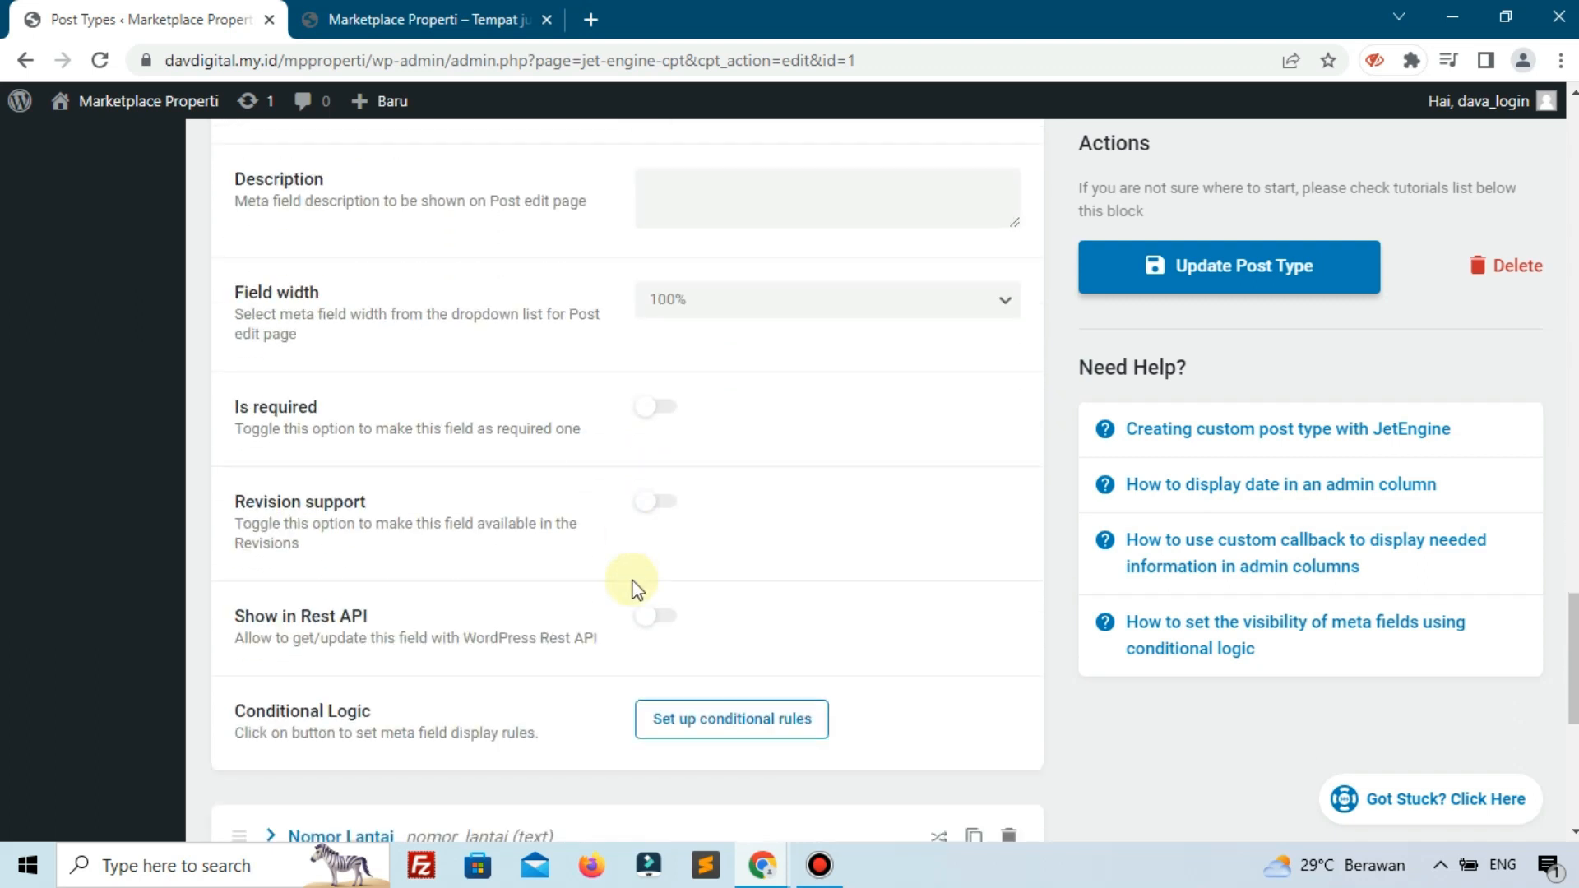
{"action": "left_click", "coordinate": [1161, 274]}
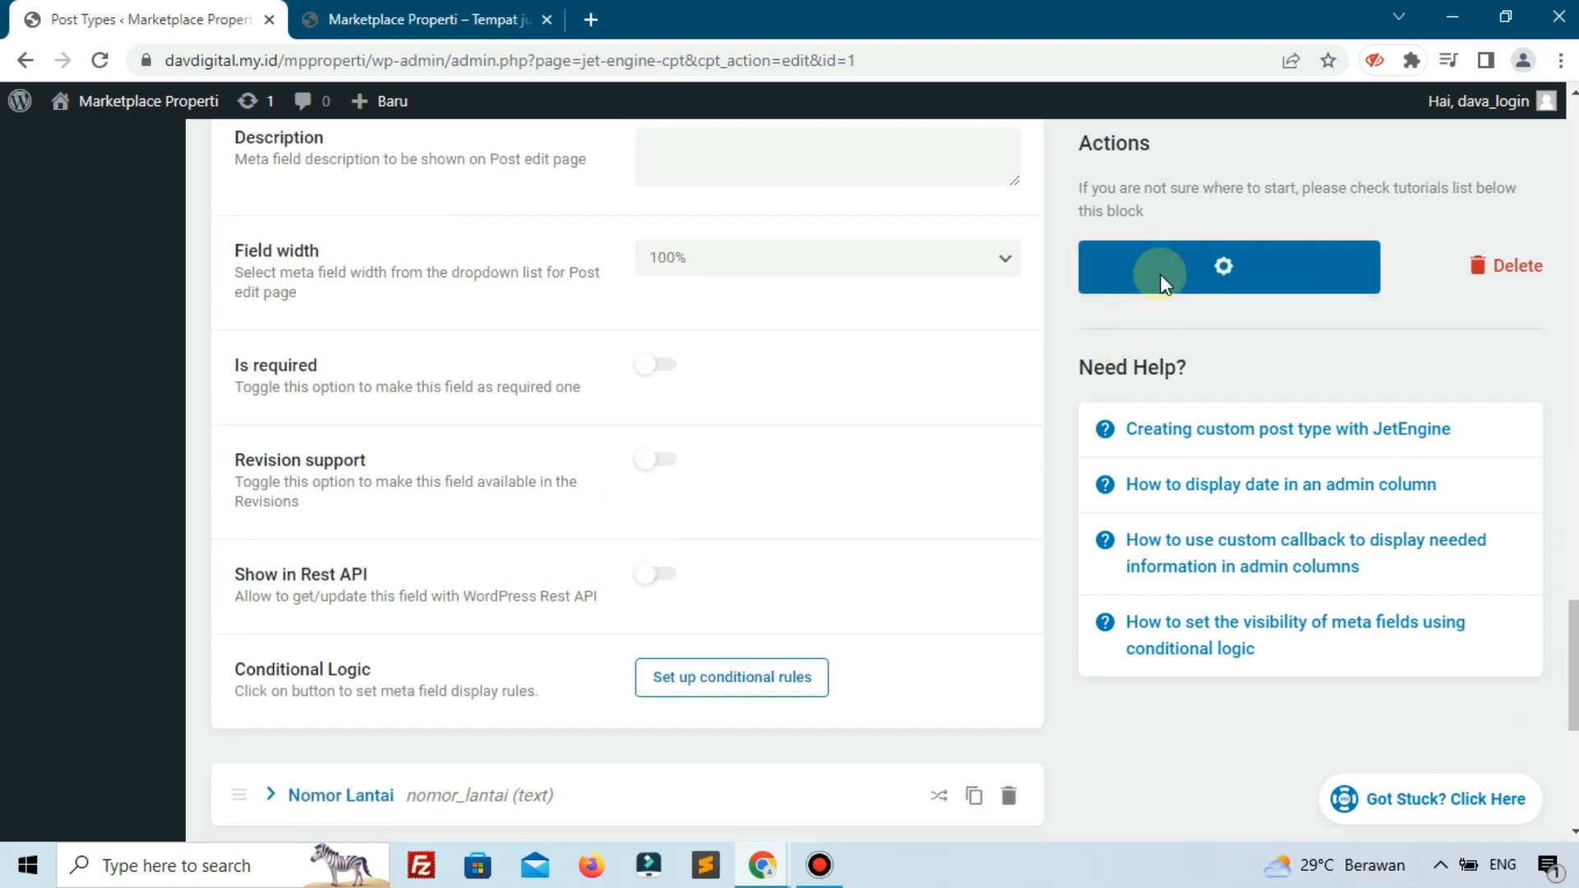
Start a new Property entry and examine the checkbox options offered in its Features field
{"action": "scroll", "coordinate": [436, 468], "scroll_direction": "up", "scroll_amount": 15}
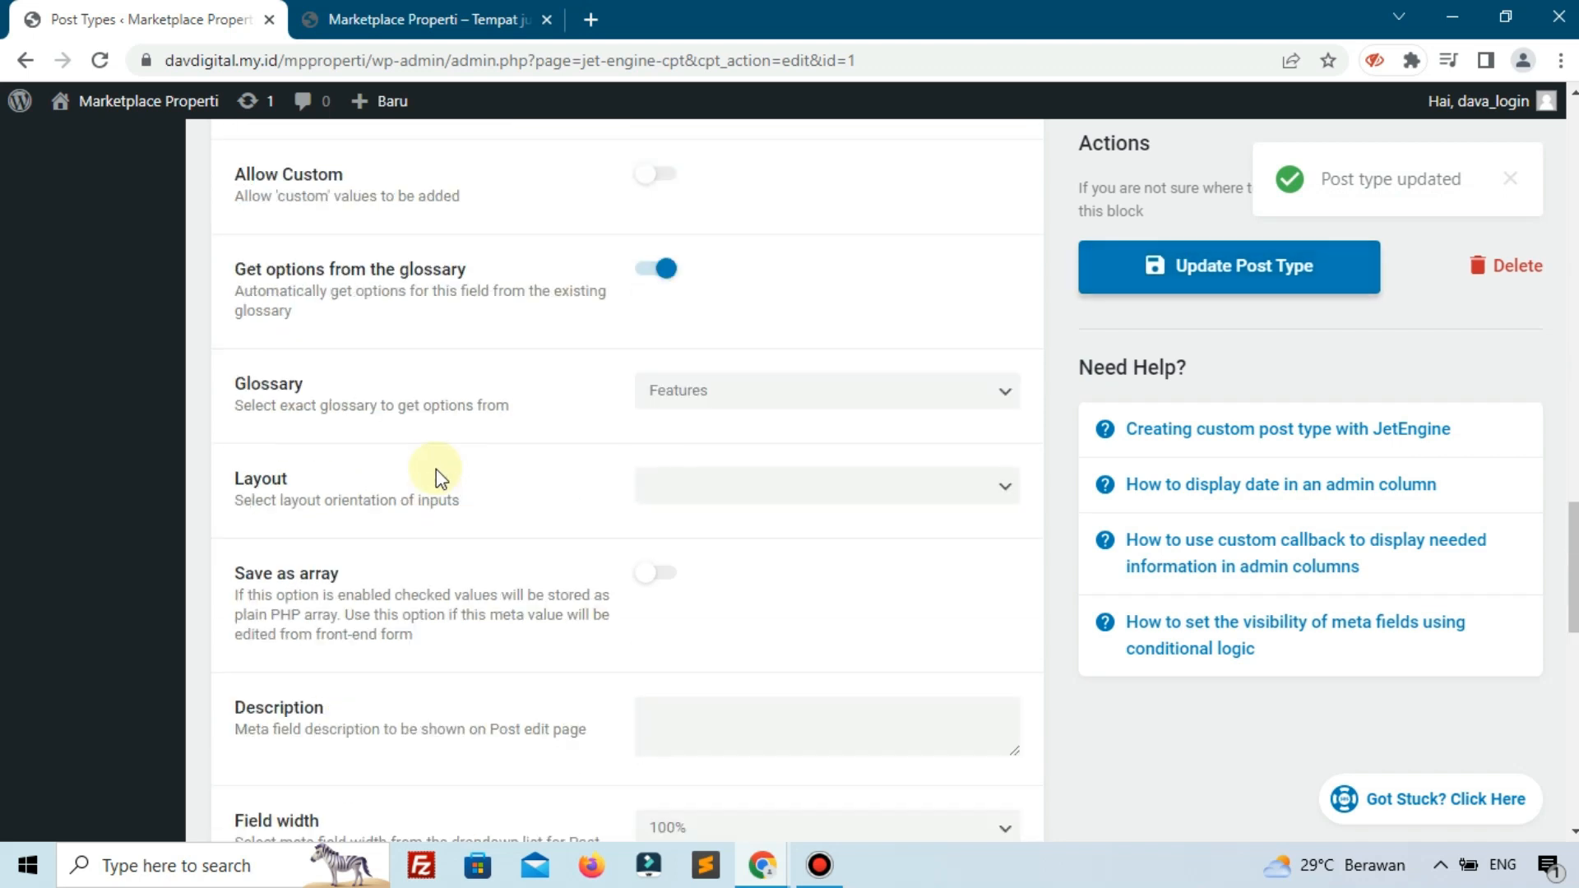
{"action": "scroll", "coordinate": [112, 476], "scroll_direction": "up", "scroll_amount": 8}
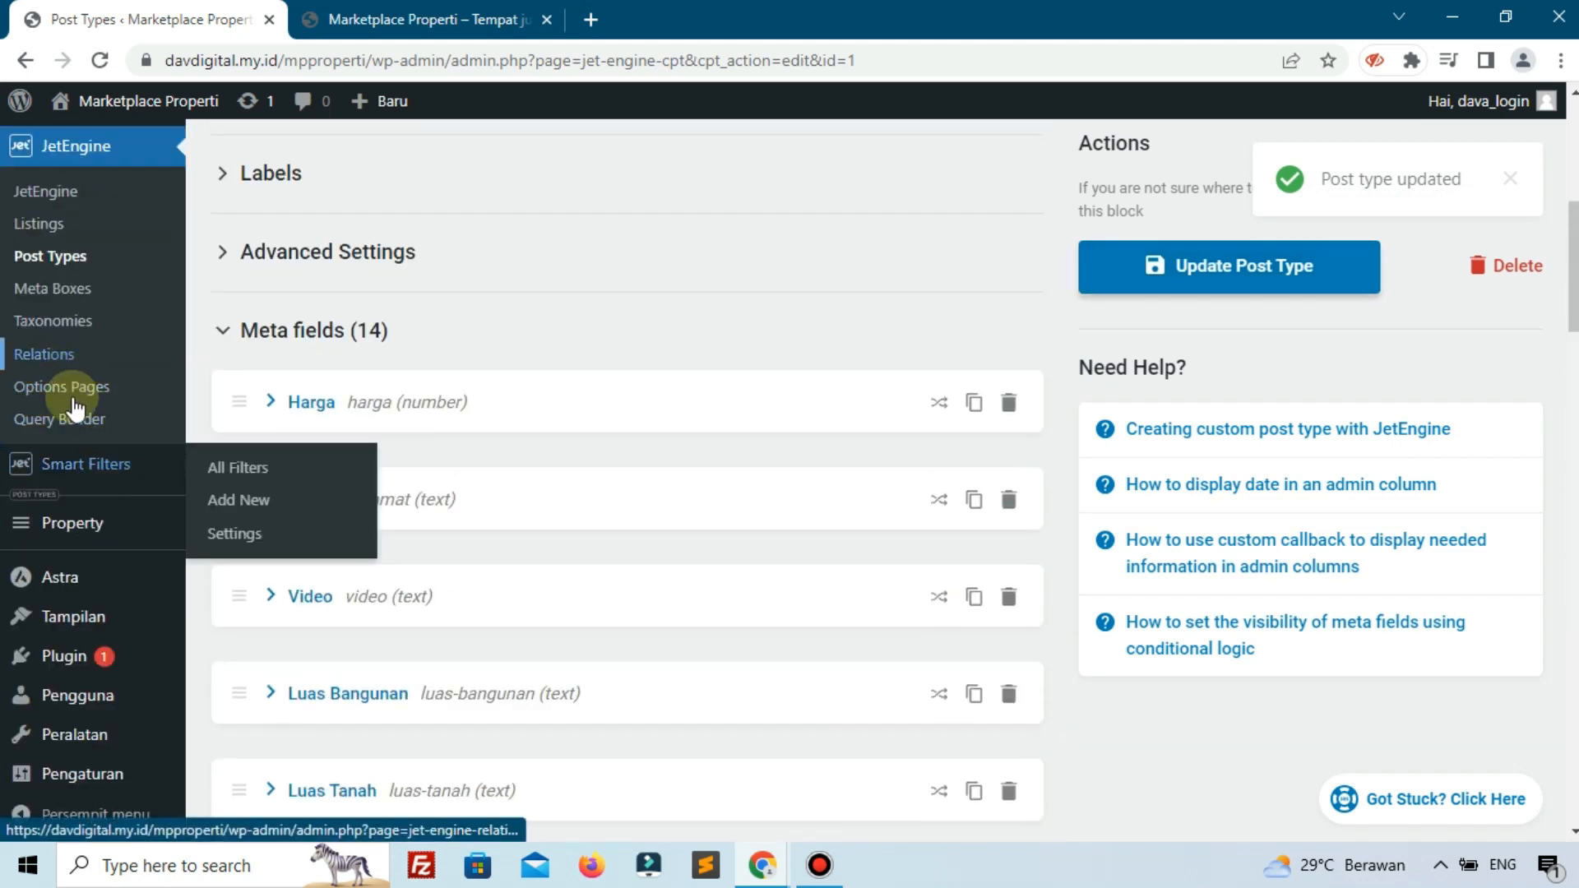
{"action": "mouse_move", "coordinate": [72, 542]}
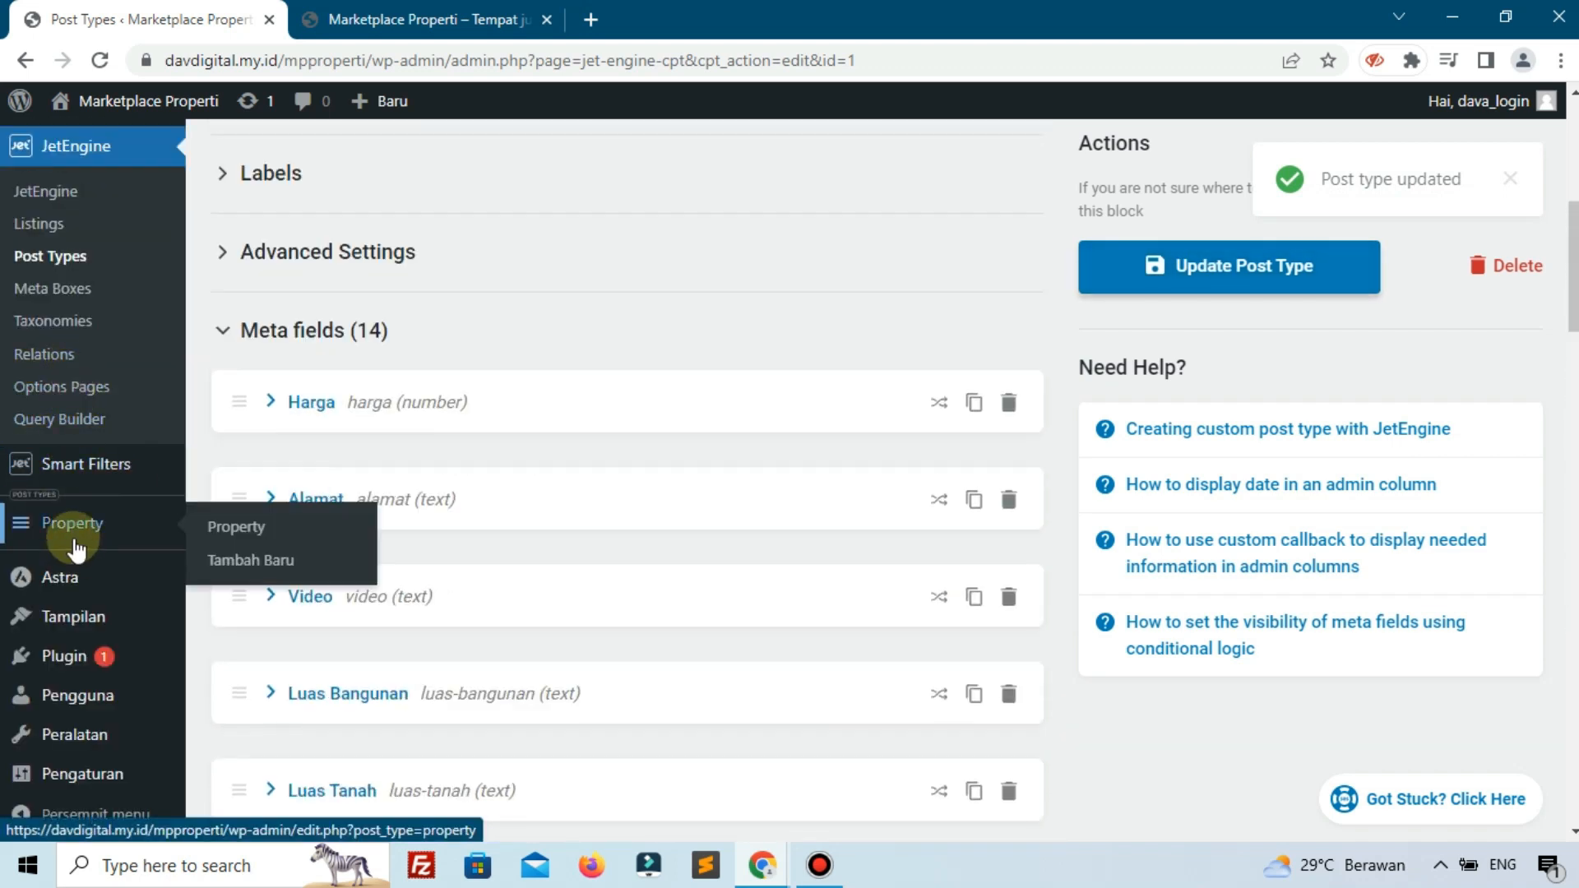
{"action": "left_click", "coordinate": [235, 566]}
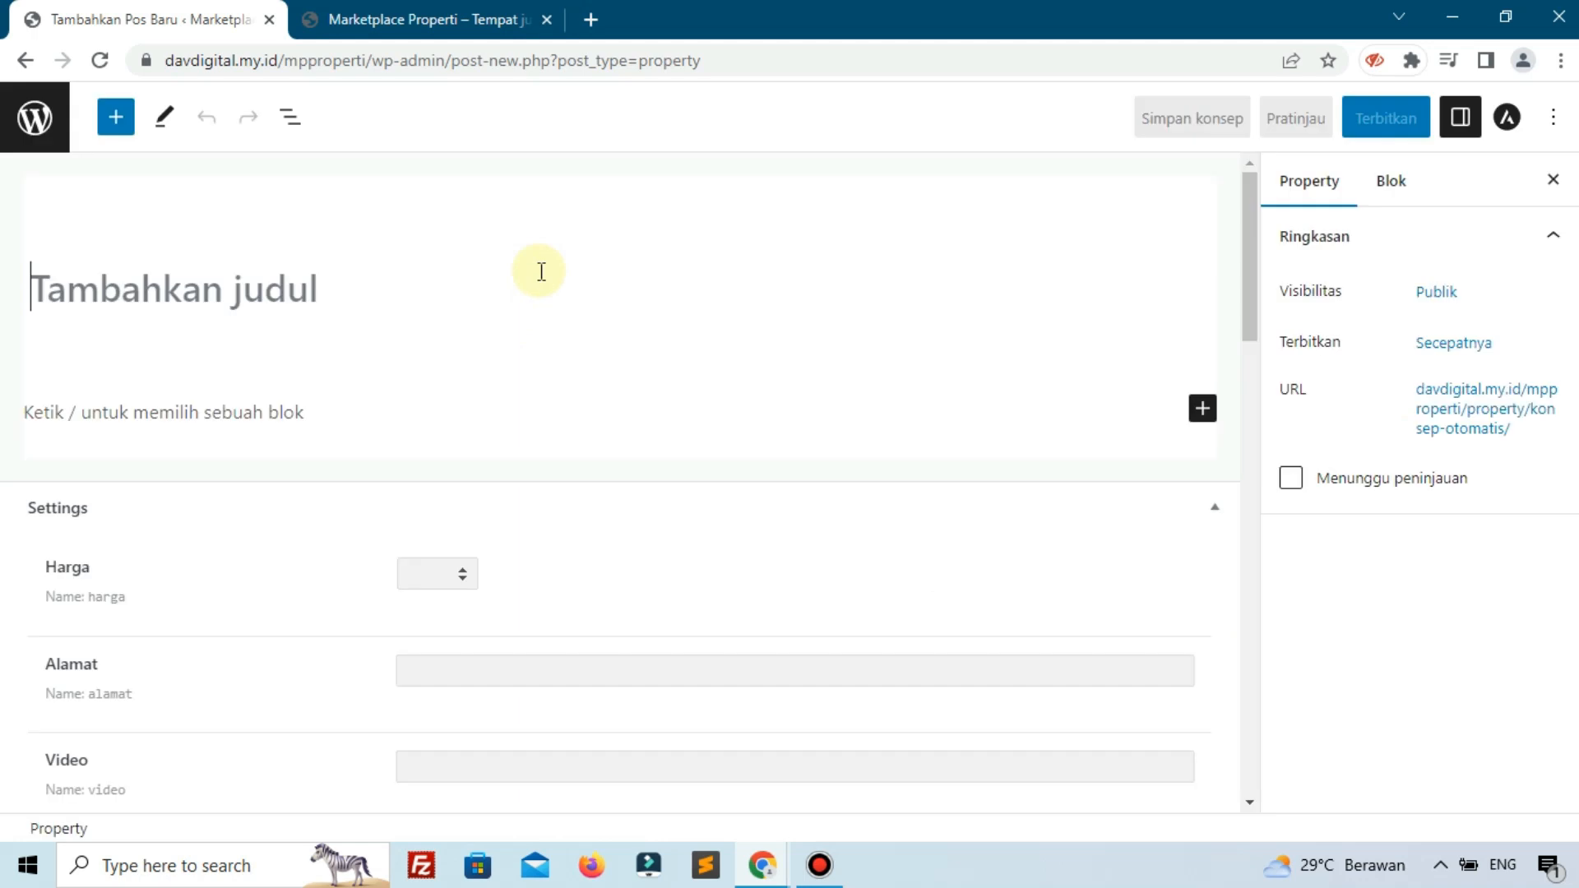
{"action": "scroll", "coordinate": [539, 280], "scroll_direction": "down", "scroll_amount": 10}
{"action": "scroll", "coordinate": [539, 276], "scroll_direction": "down", "scroll_amount": 4}
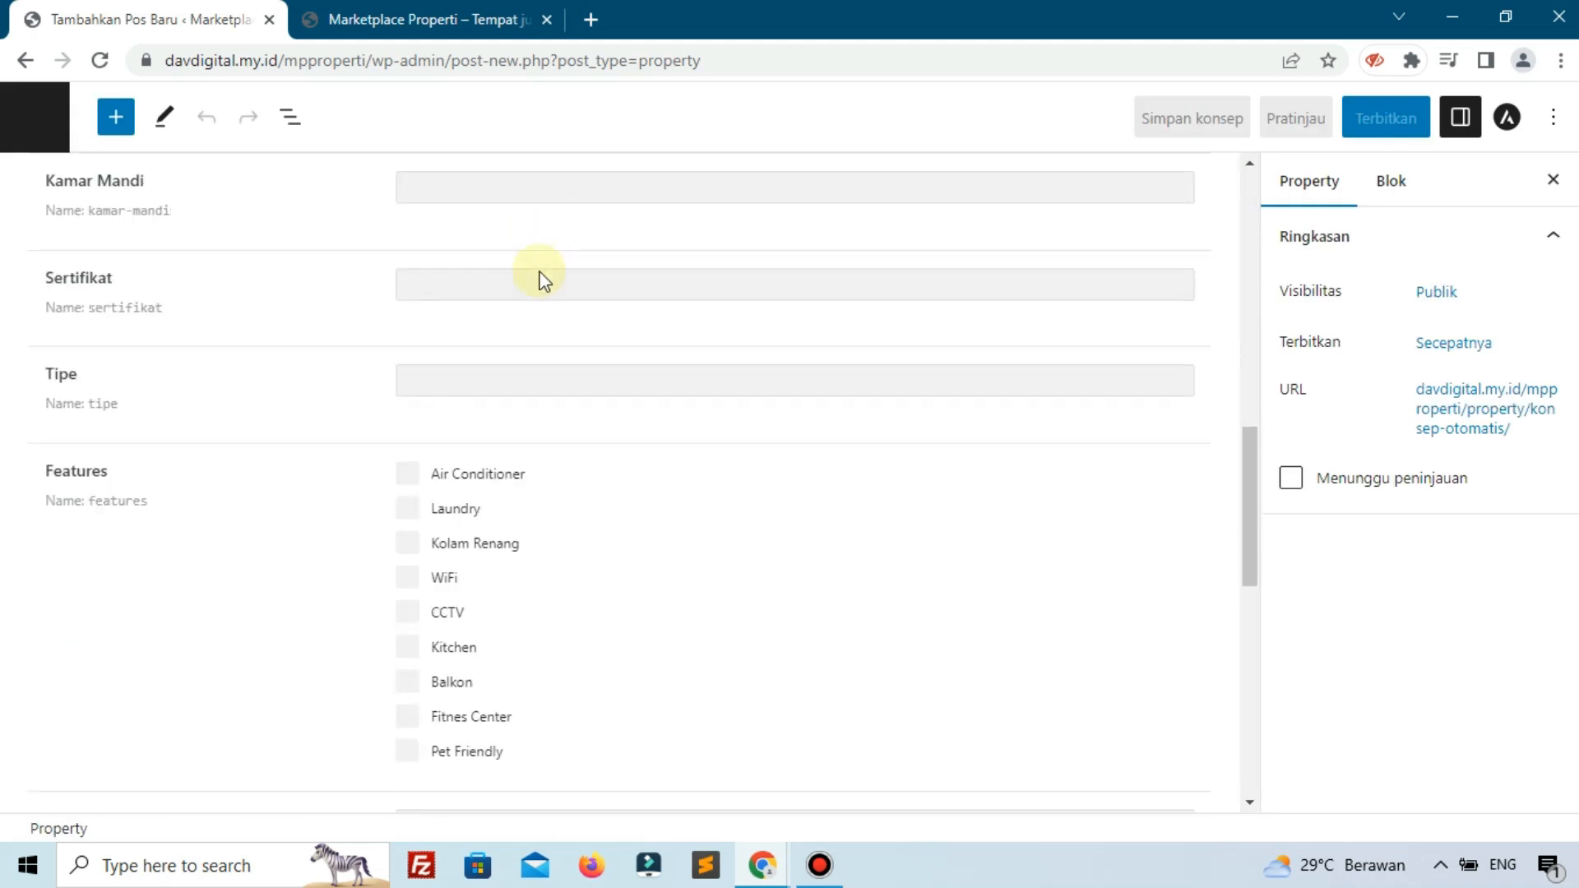
{"action": "left_click_drag", "start_coordinate": [47, 373], "coordinate": [212, 434]}
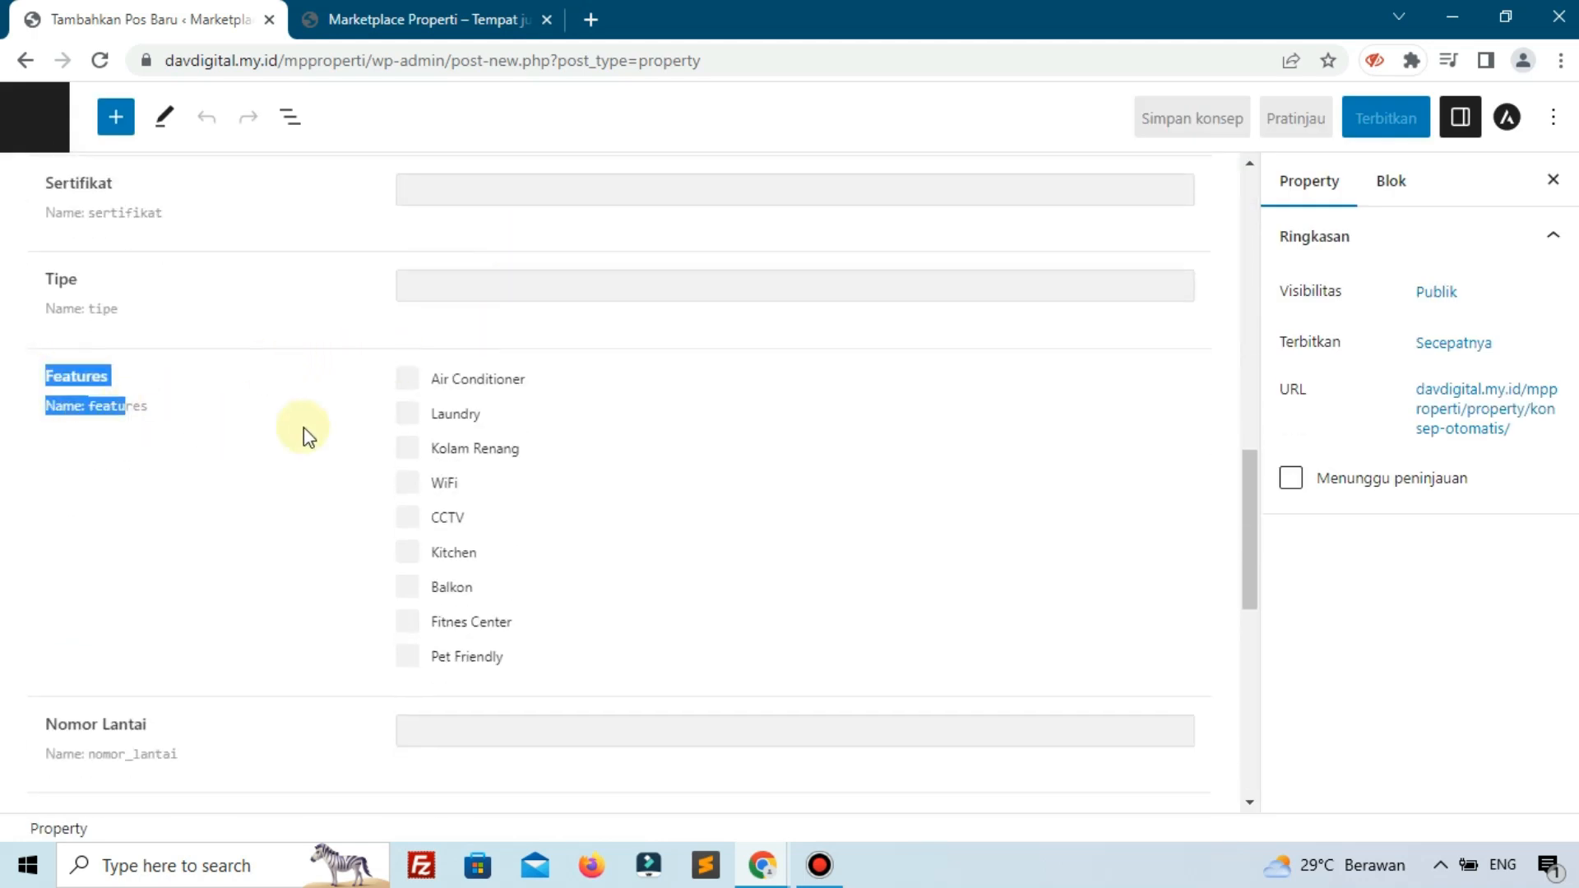
Try ticking and clearing amenities such as Laundry, WiFi, CCTV and Kitchen in the Features field, and return to the Property list
{"action": "left_click", "coordinate": [403, 385]}
{"action": "left_click", "coordinate": [406, 416]}
{"action": "left_click", "coordinate": [407, 486]}
{"action": "left_click", "coordinate": [409, 519]}
{"action": "left_click", "coordinate": [409, 553]}
{"action": "left_click", "coordinate": [413, 522]}
{"action": "left_click", "coordinate": [407, 485]}
{"action": "left_click", "coordinate": [407, 411]}
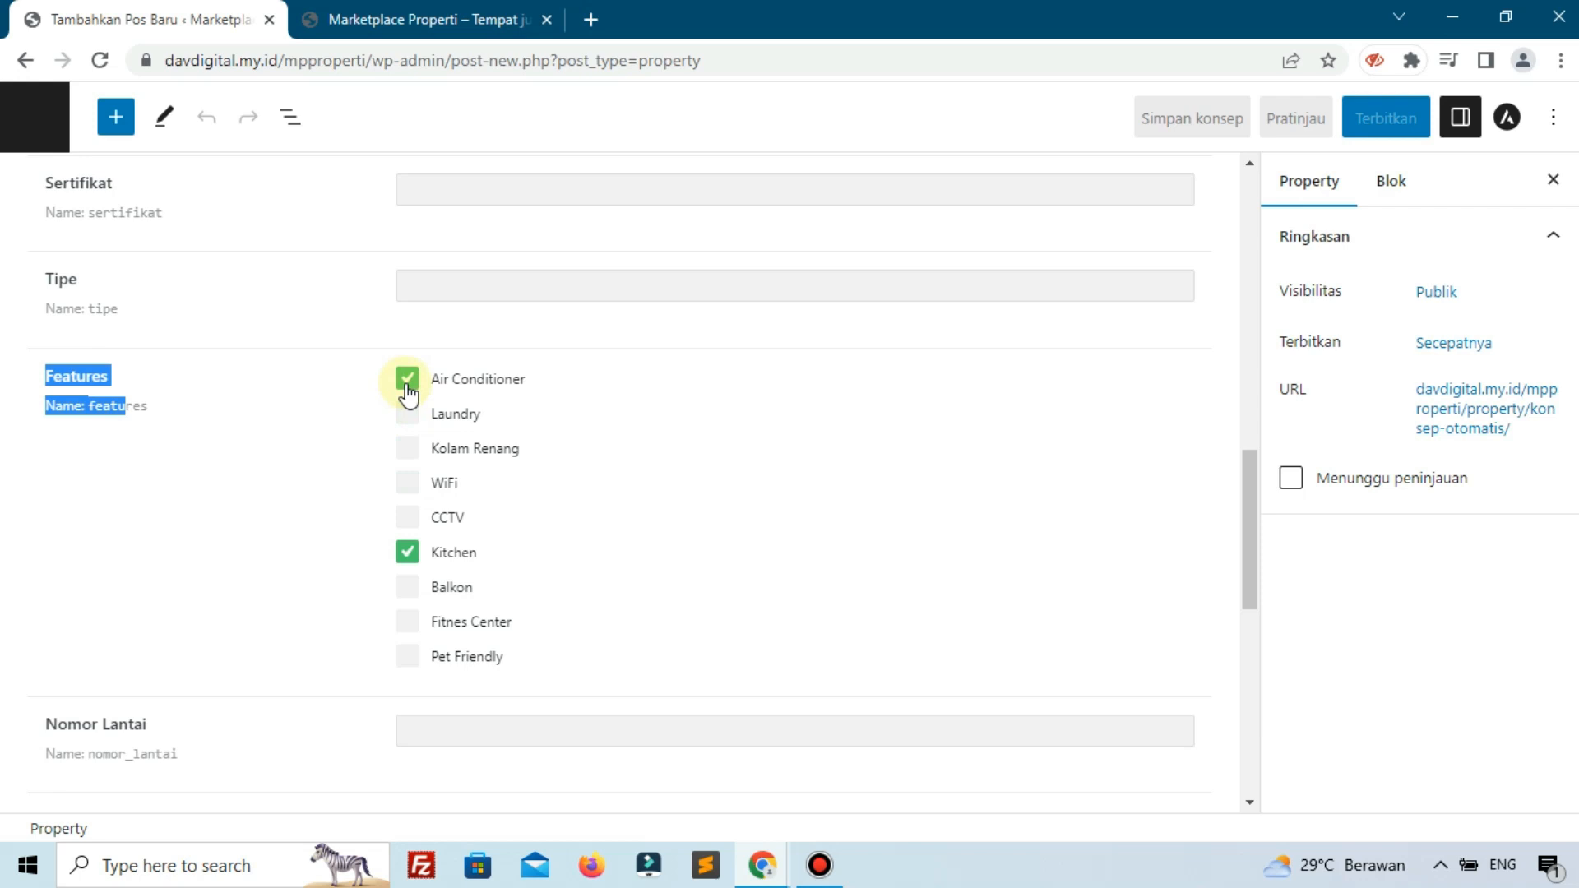
{"action": "left_click", "coordinate": [407, 551]}
{"action": "left_click", "coordinate": [408, 620]}
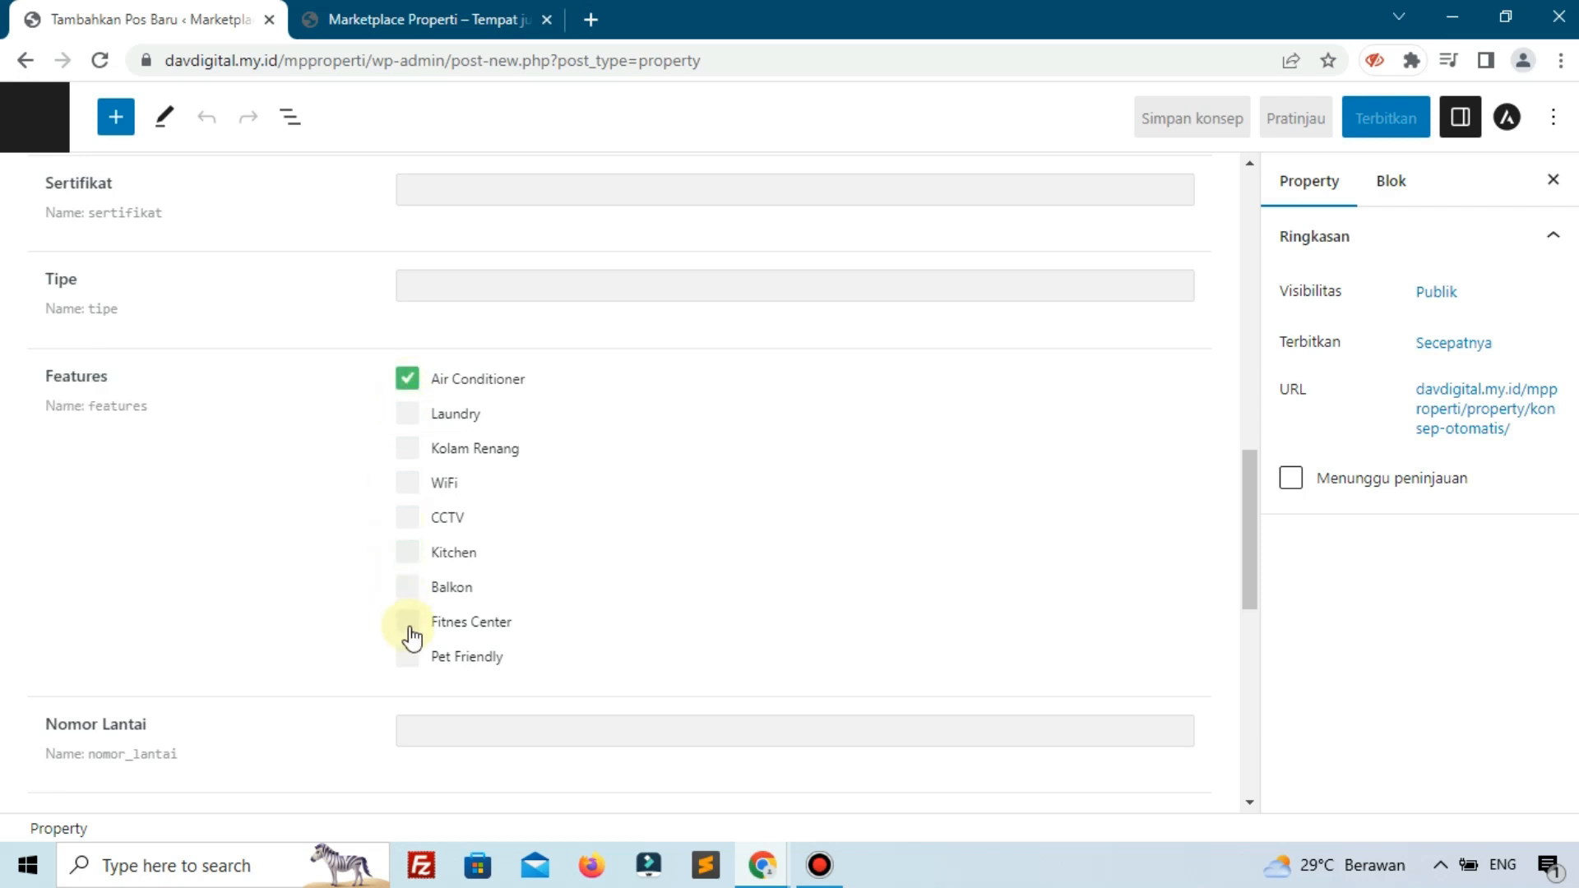
{"action": "left_click", "coordinate": [25, 142]}
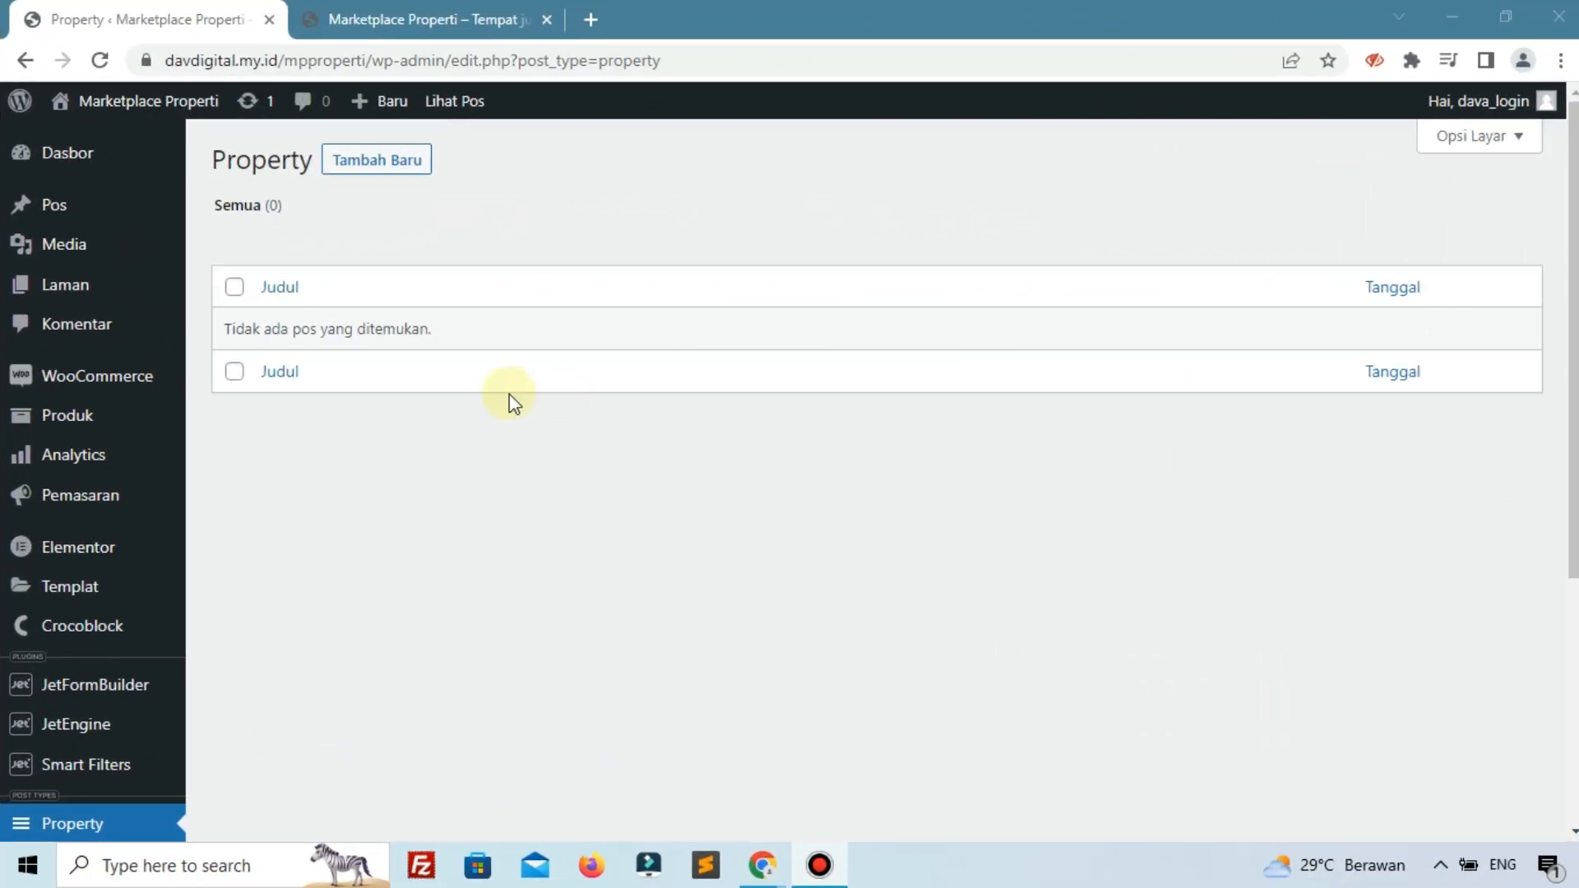
{"action": "left_click", "coordinate": [357, 16]}
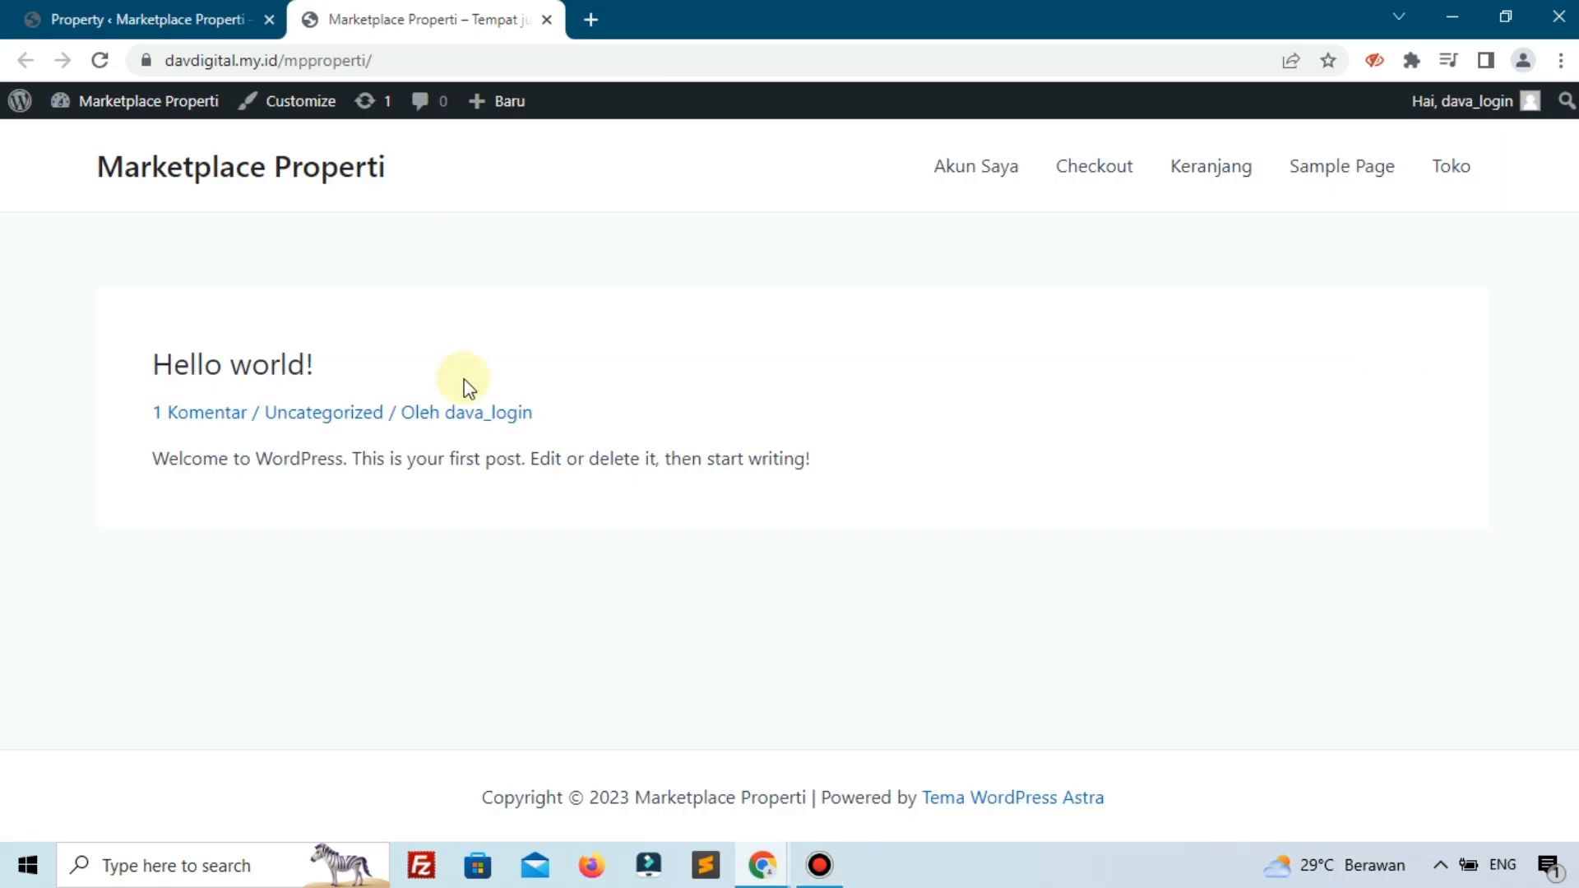
{"action": "left_click", "coordinate": [122, 16]}
{"action": "scroll", "coordinate": [462, 658], "scroll_direction": "down", "scroll_amount": 5}
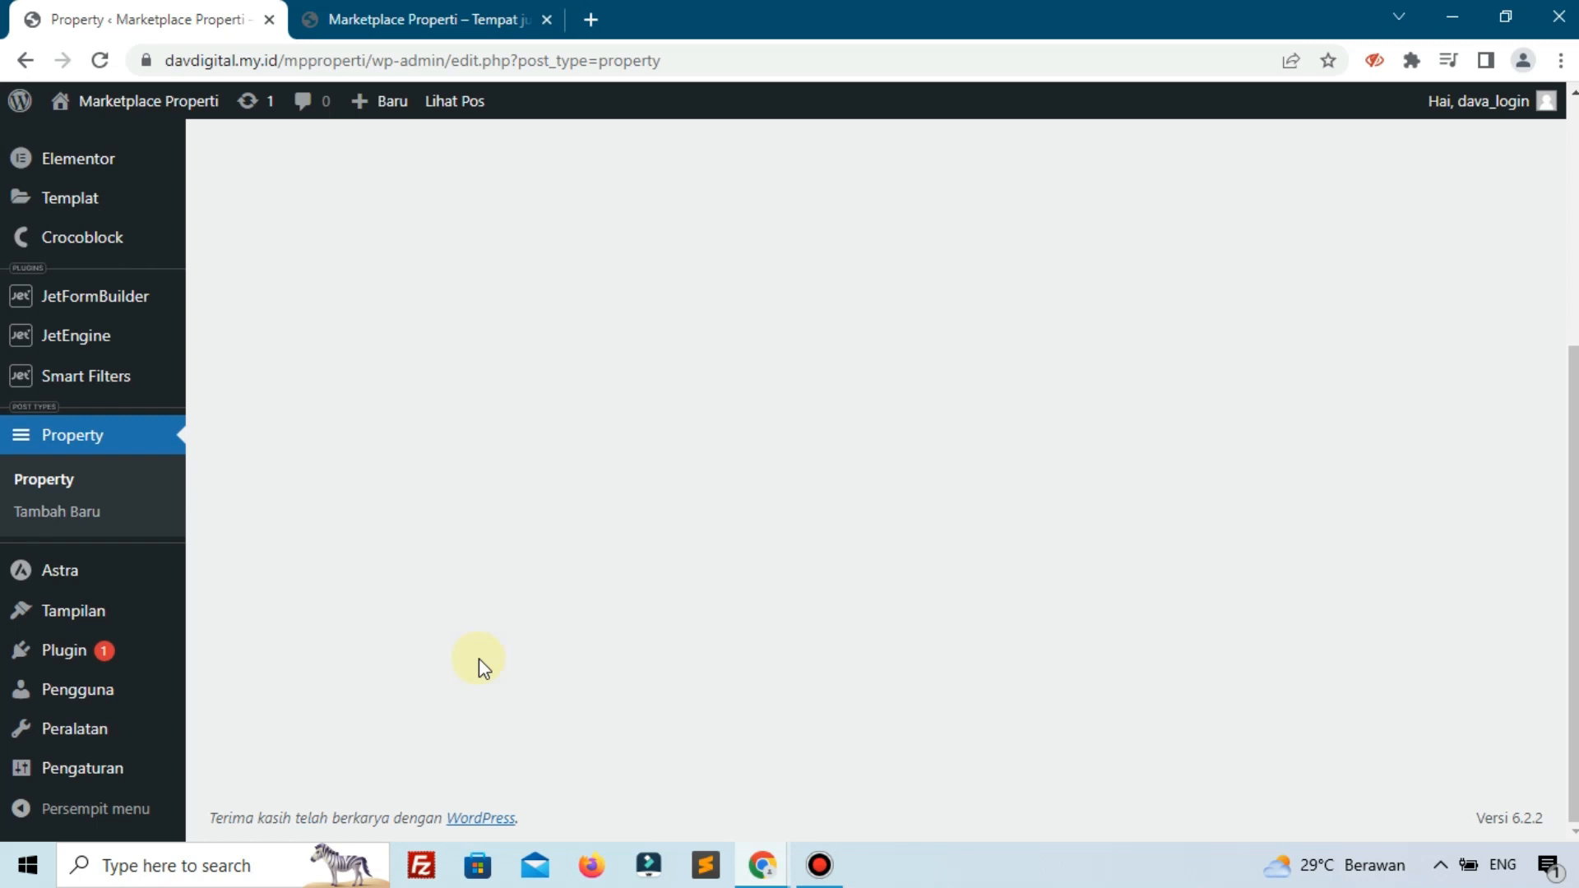
{"action": "scroll", "coordinate": [479, 658], "scroll_direction": "up", "scroll_amount": 5}
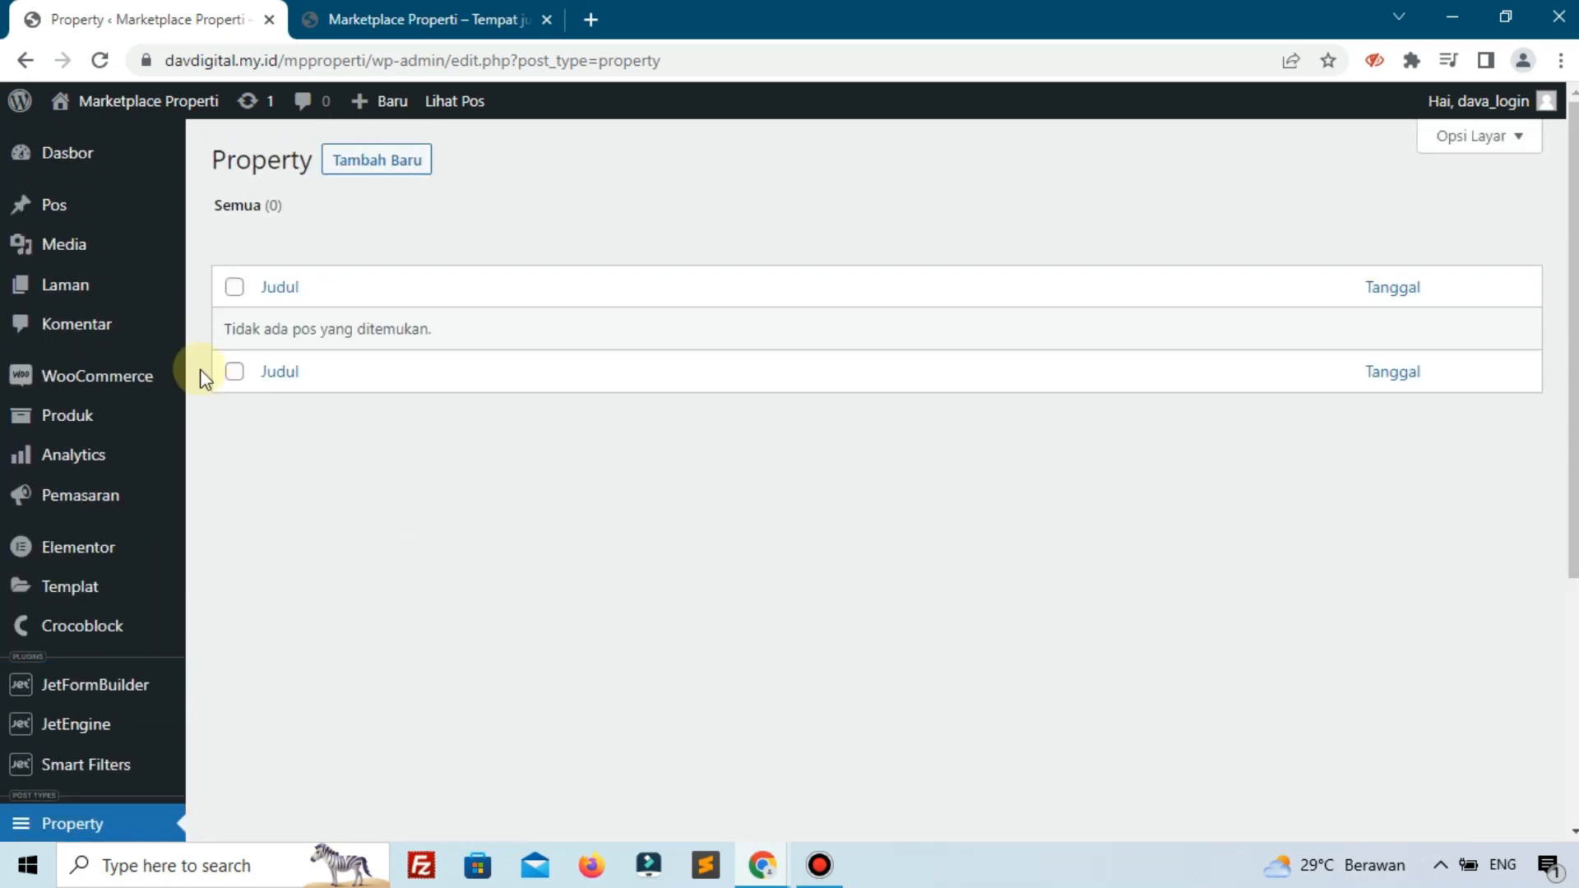
{"action": "mouse_move", "coordinate": [55, 216]}
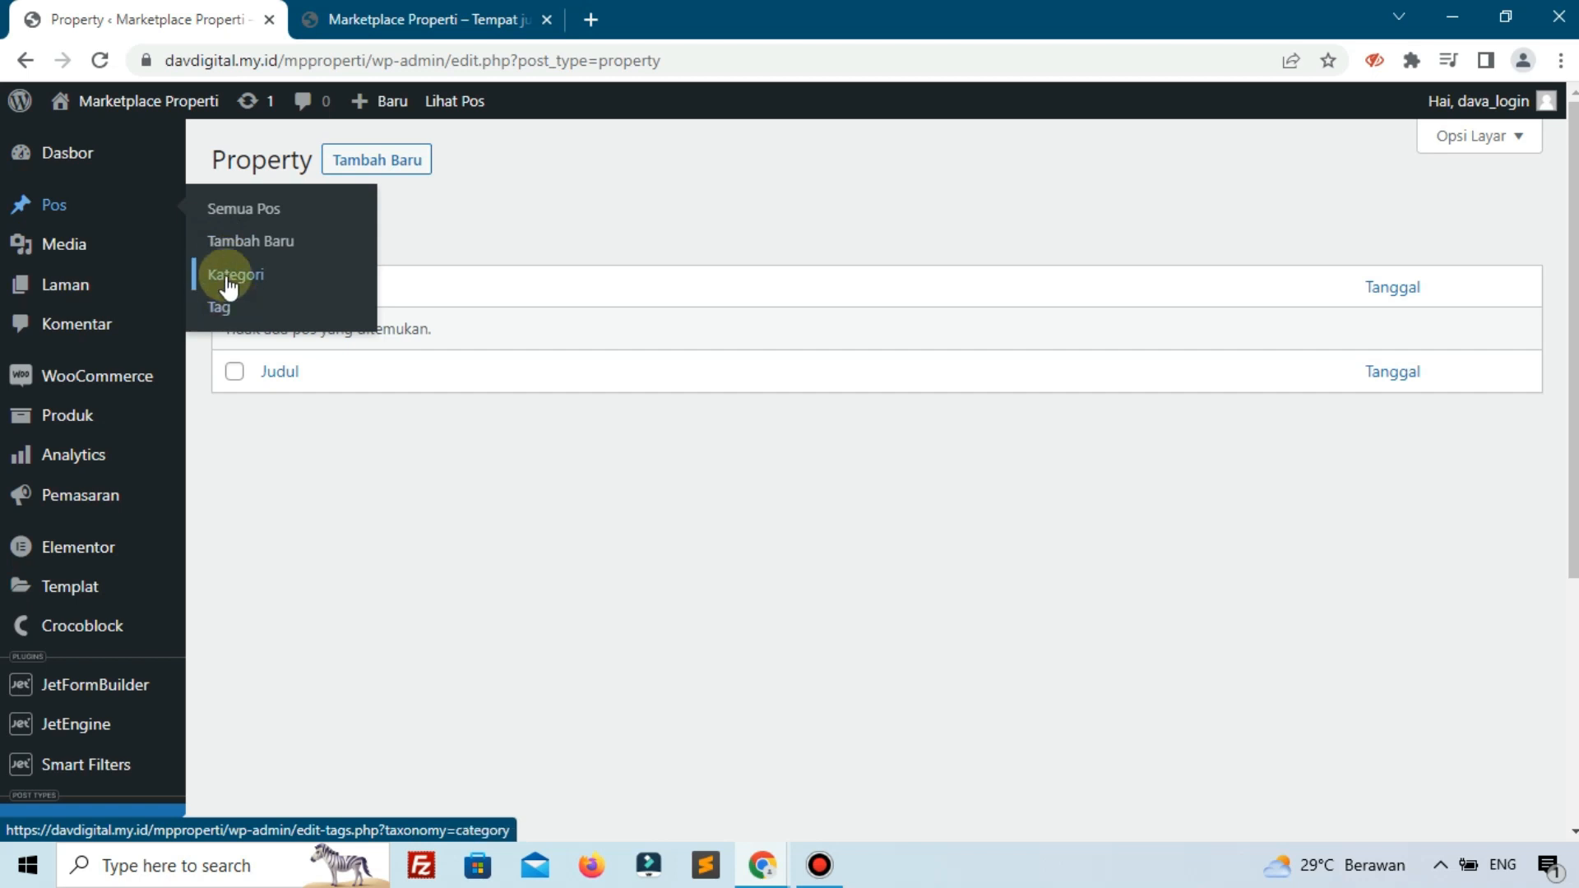
{"action": "scroll", "coordinate": [41, 493], "scroll_direction": "down", "scroll_amount": 5}
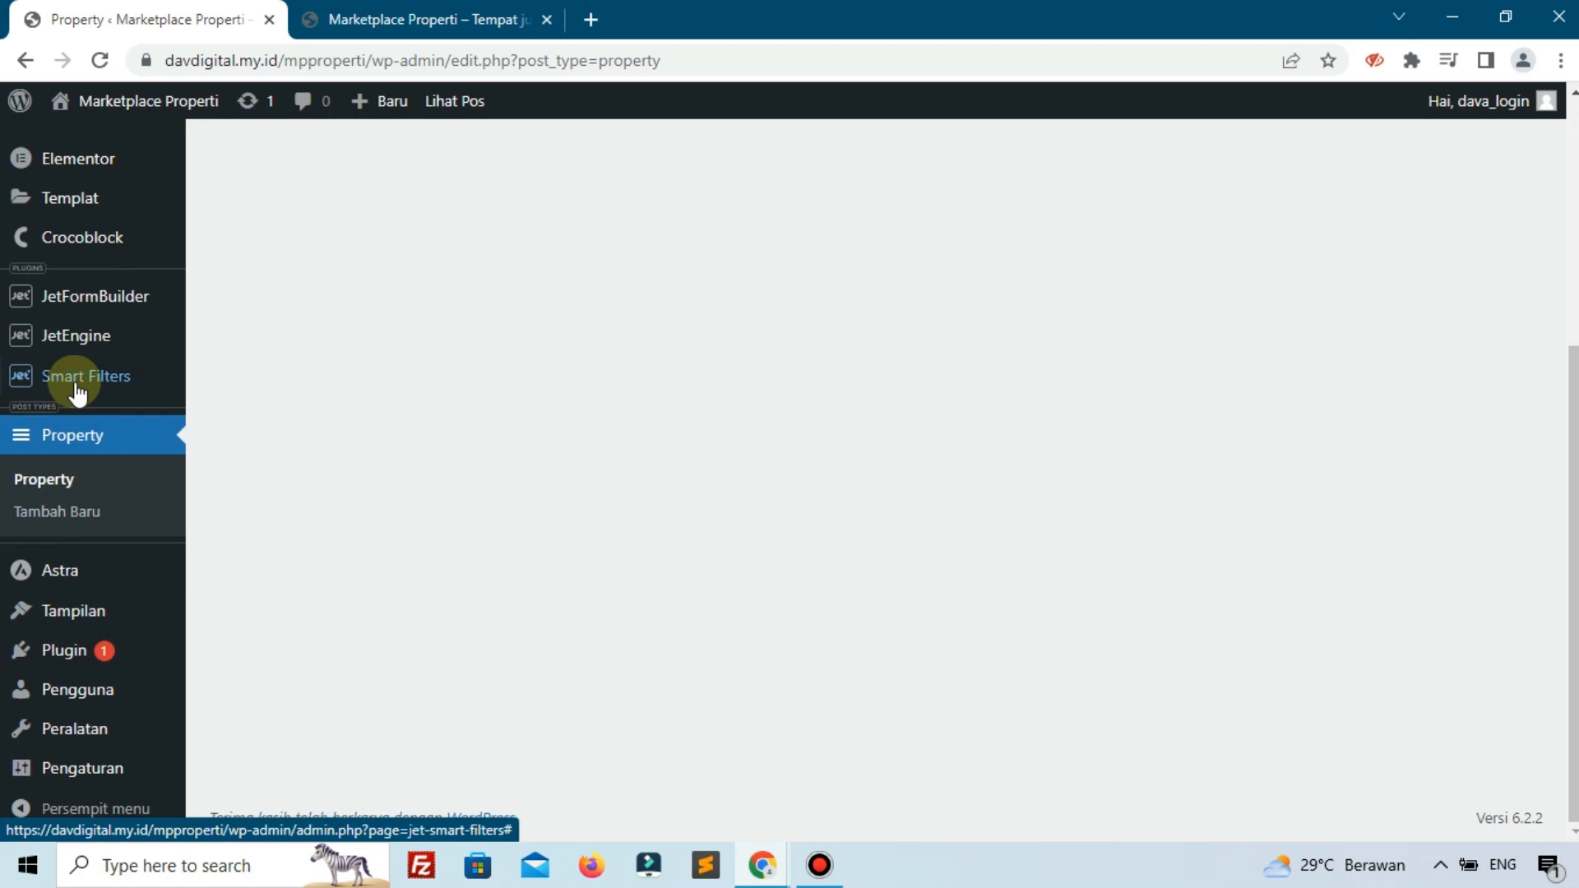
Start a new JetEngine custom taxonomy named Status Property with the slug status-property
{"action": "mouse_move", "coordinate": [99, 362]}
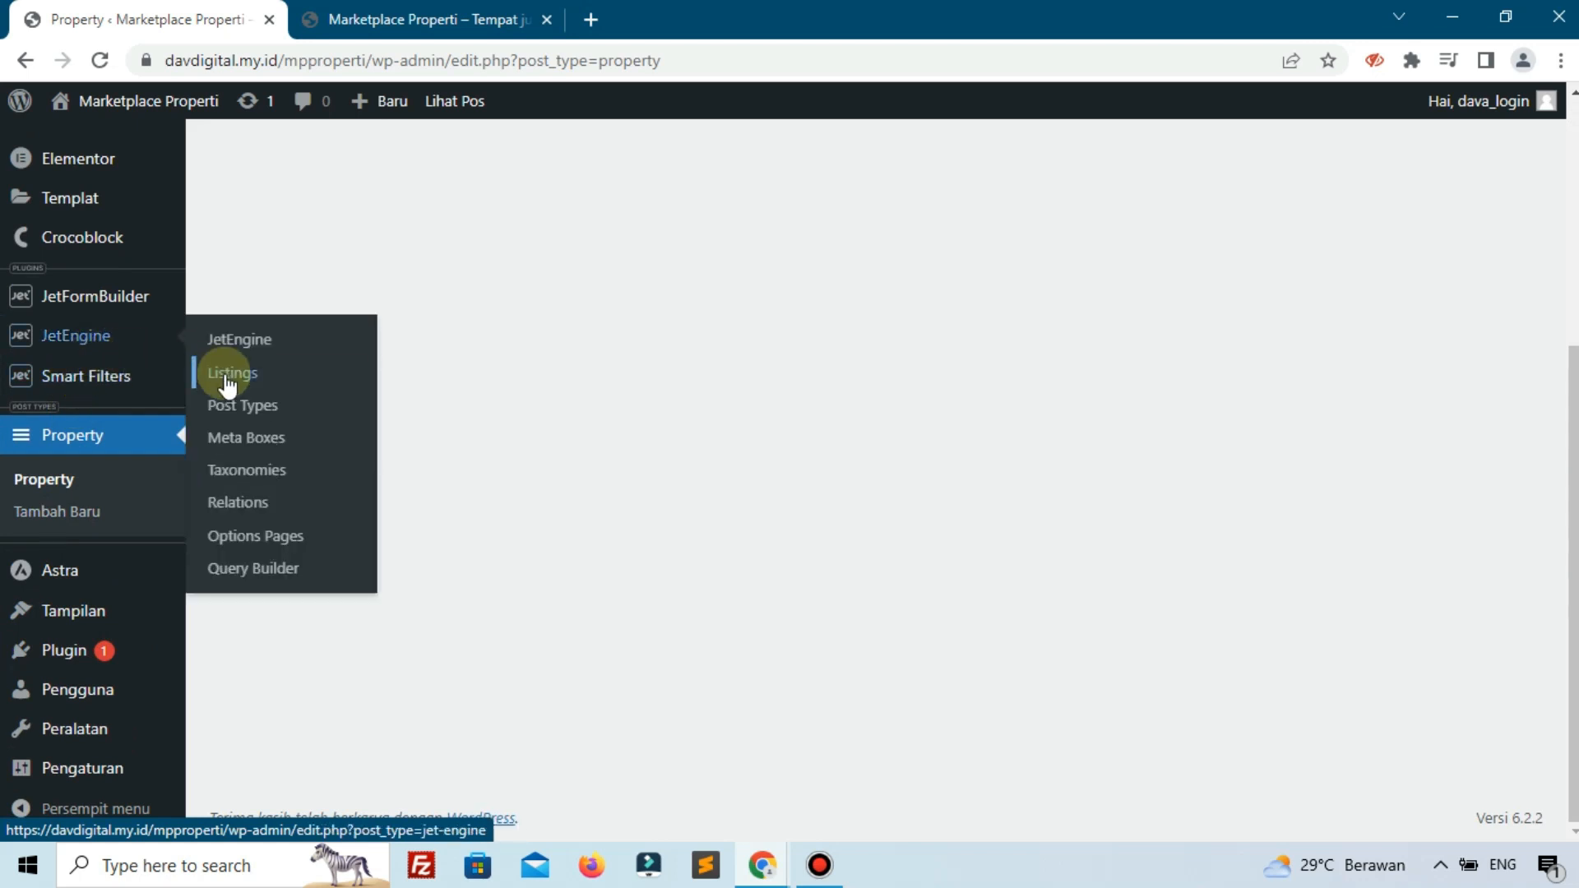
{"action": "left_click", "coordinate": [246, 470]}
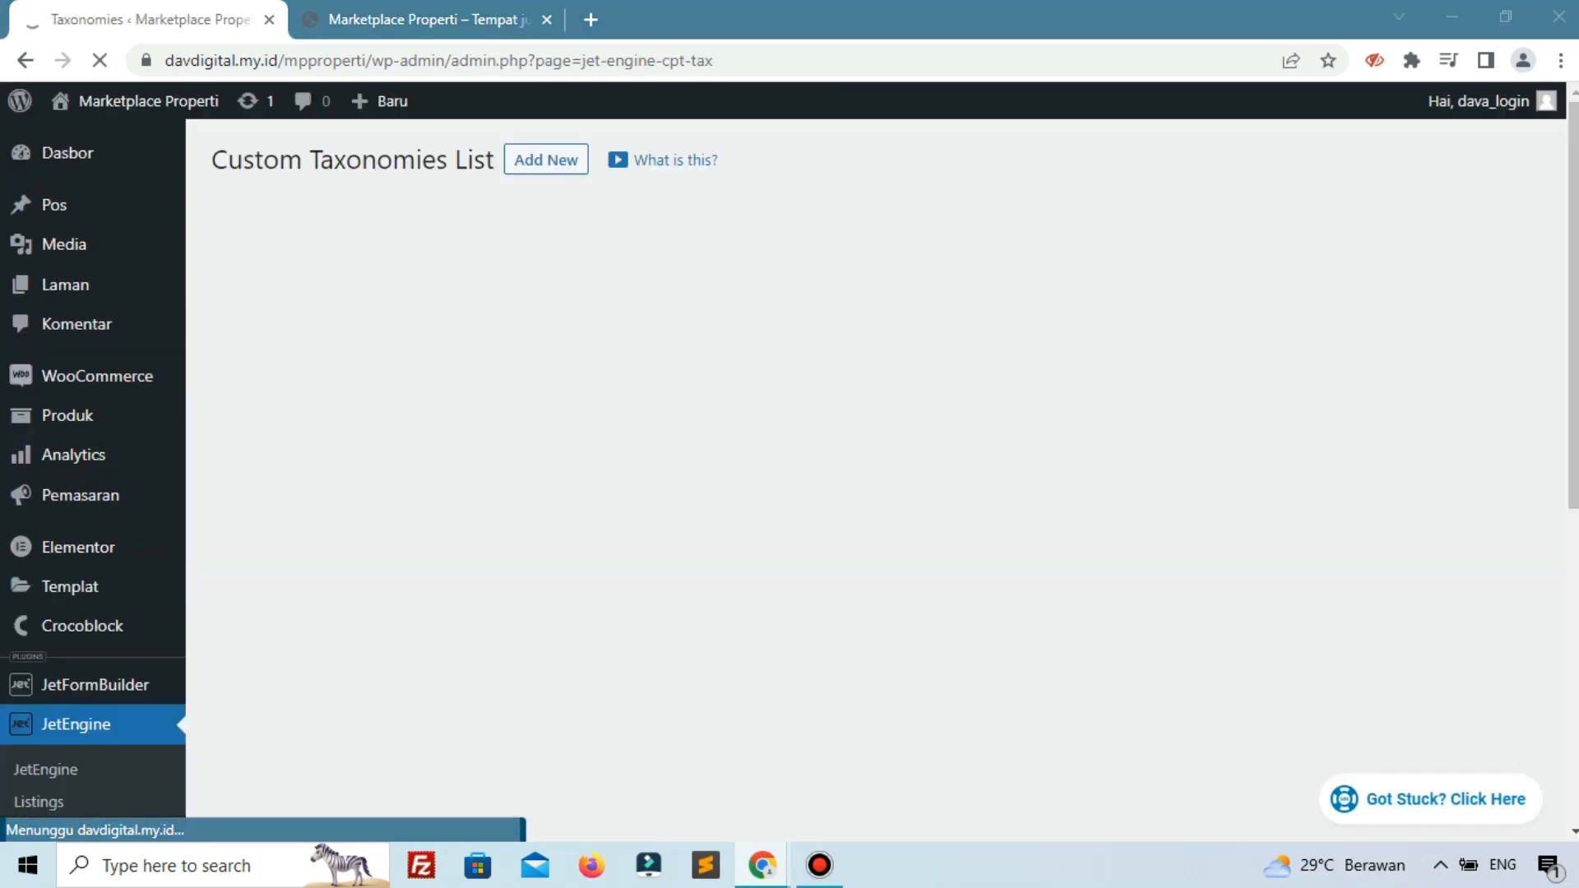
{"action": "left_click", "coordinate": [550, 172]}
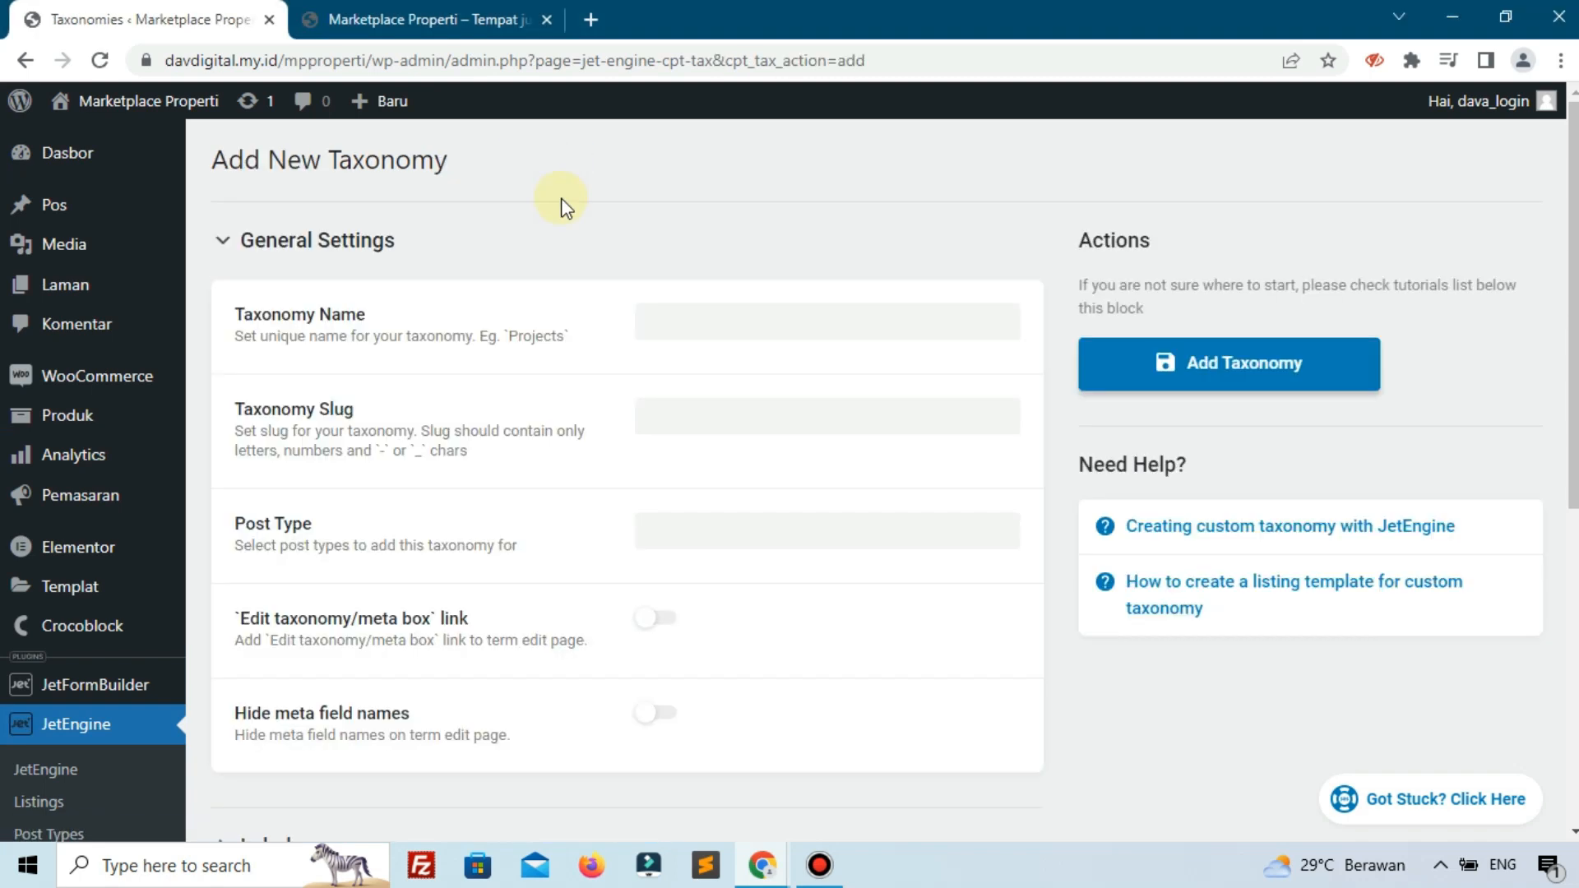
{"action": "left_click", "coordinate": [691, 329]}
{"action": "type", "text": "S"}
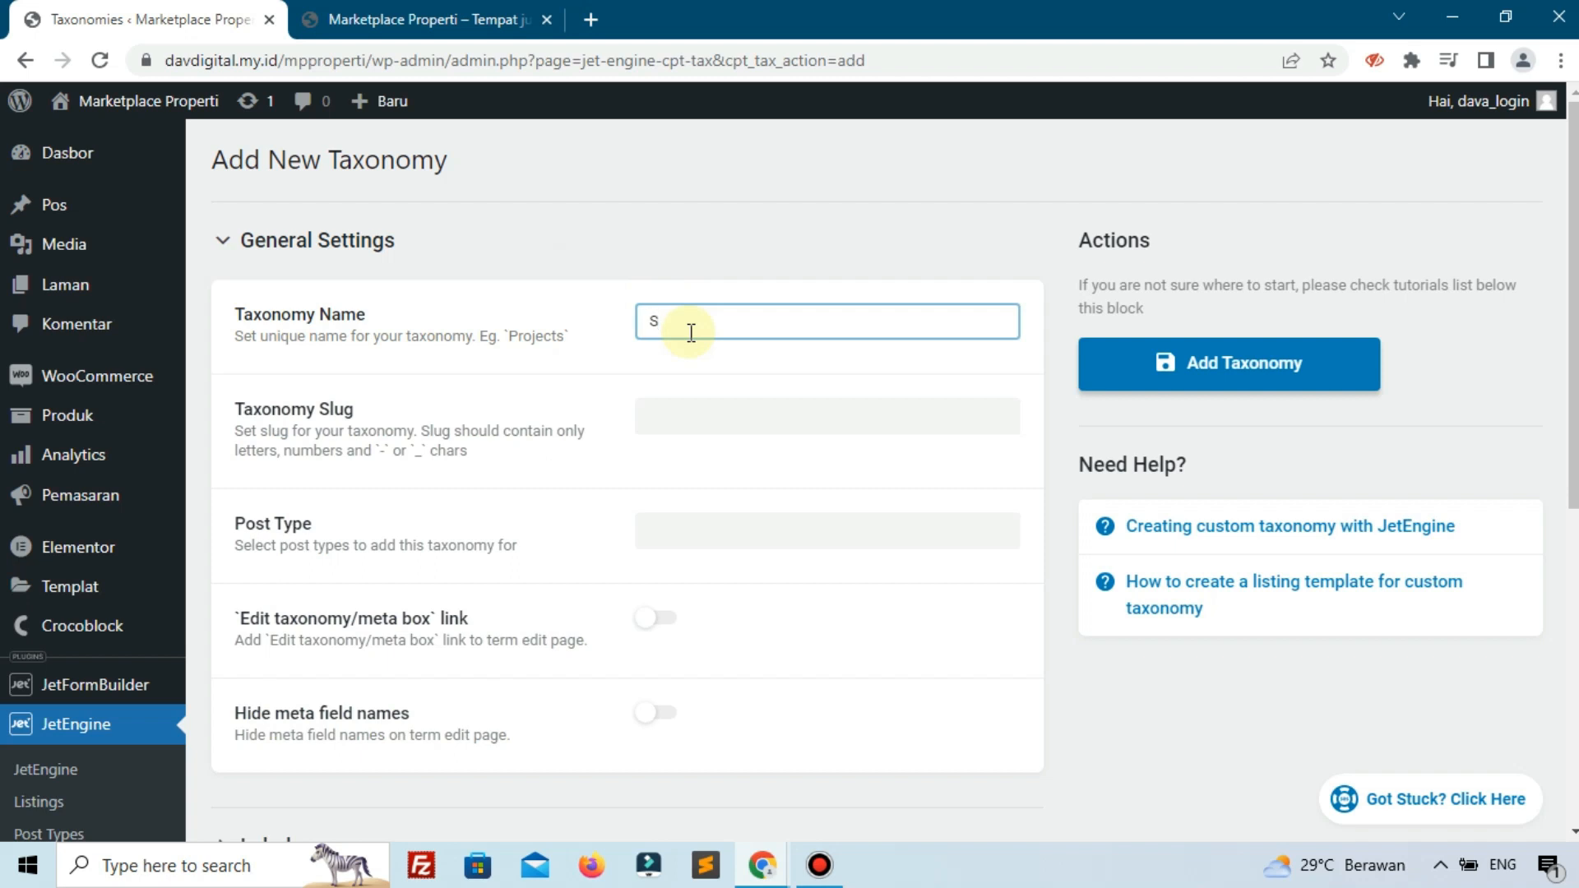
{"action": "type", "text": "tatus Property"}
{"action": "left_click", "coordinate": [622, 470]}
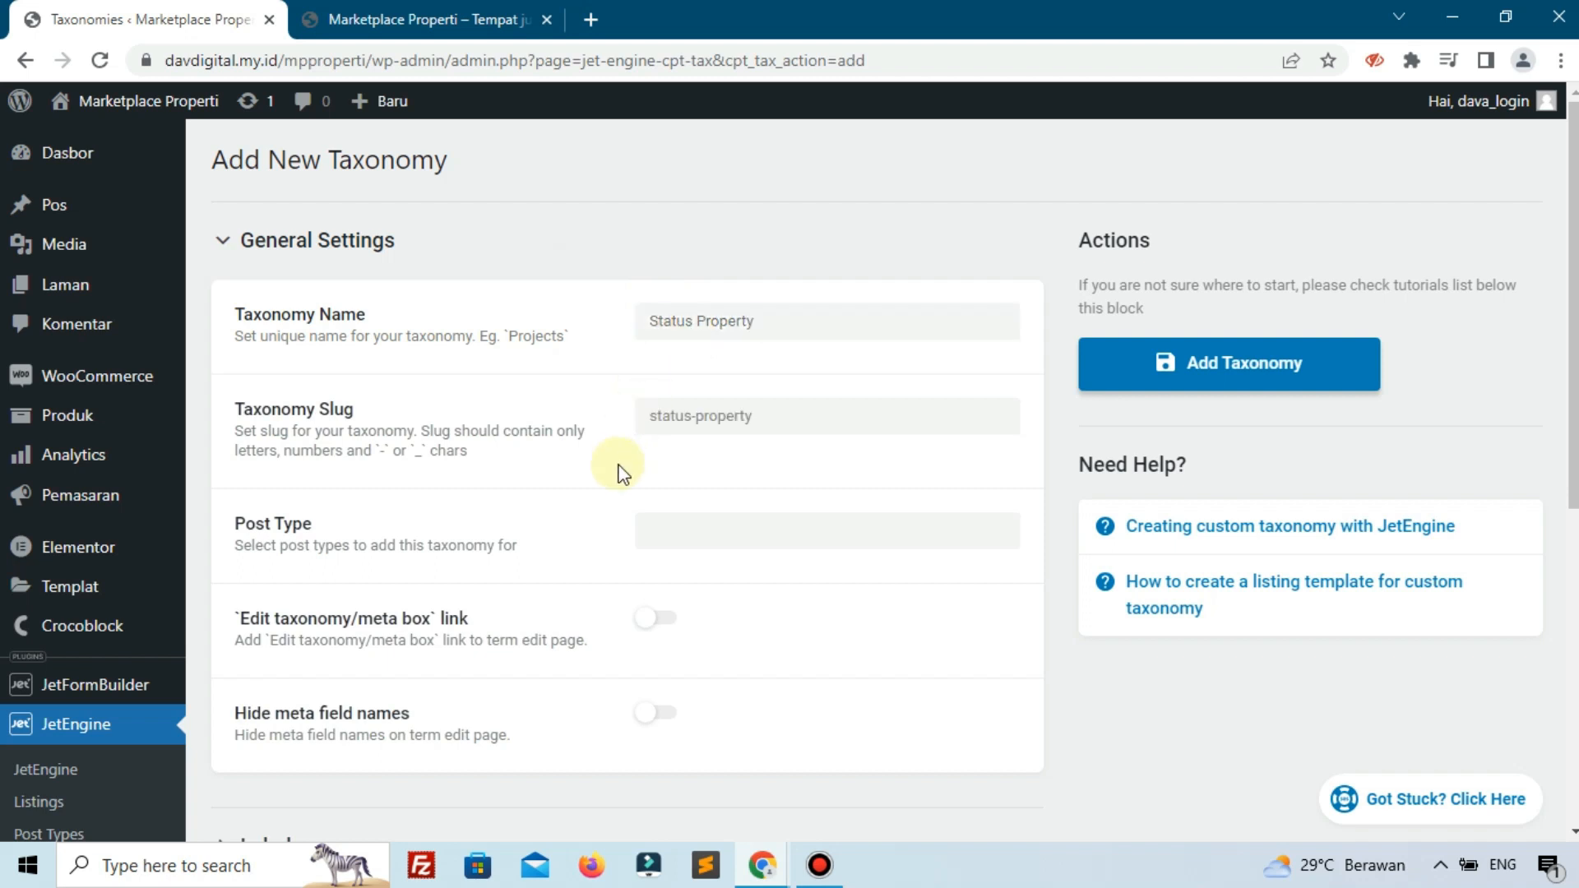
{"action": "scroll", "coordinate": [622, 470], "scroll_direction": "down", "scroll_amount": 2}
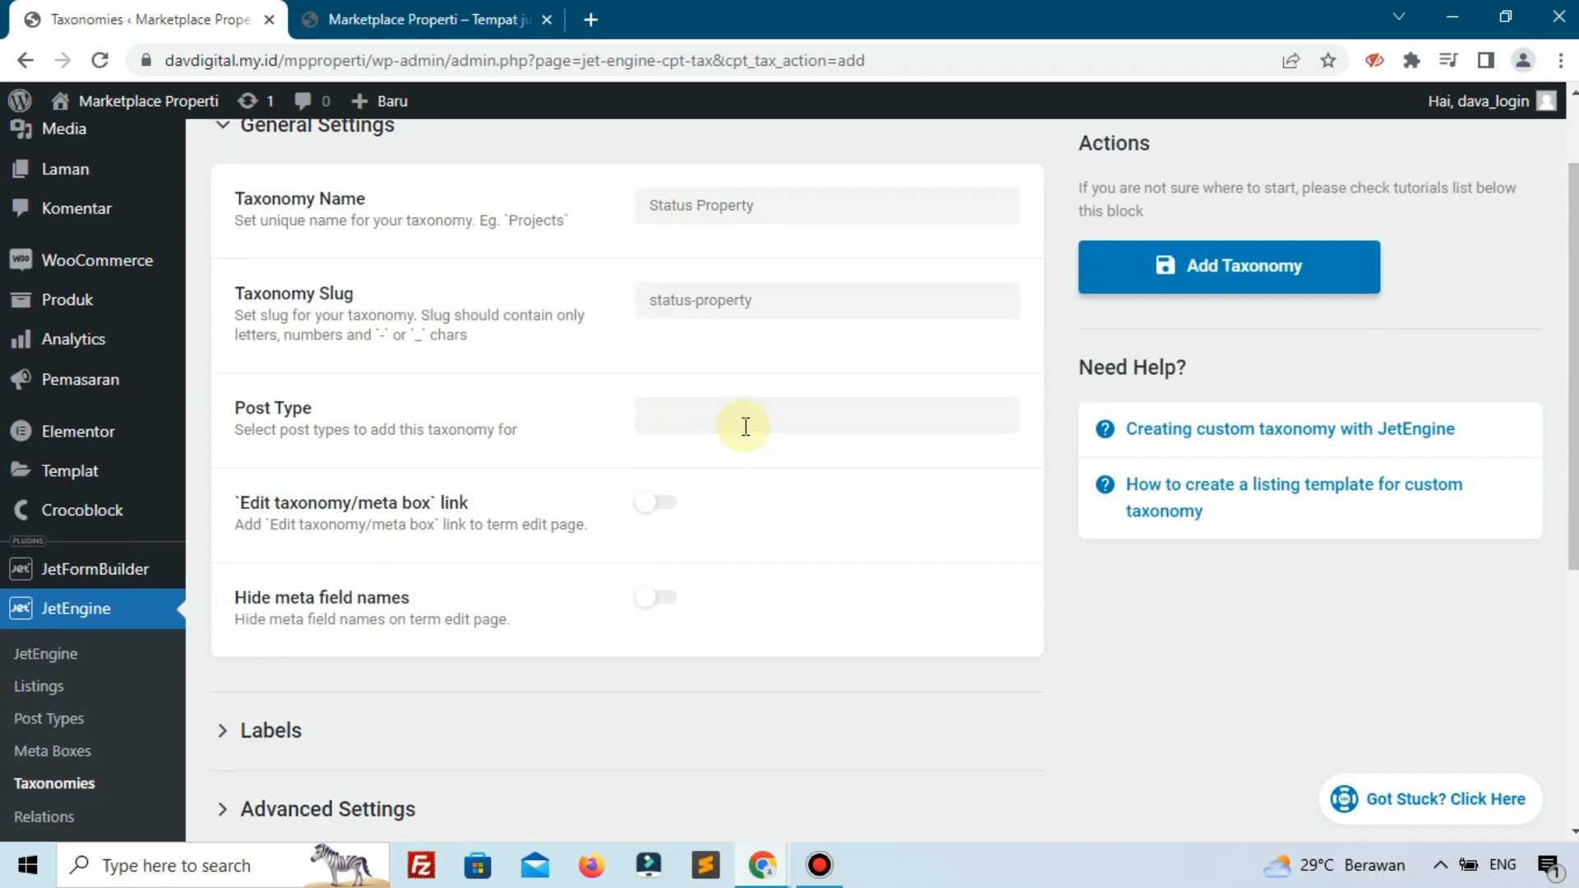
{"action": "scroll", "coordinate": [263, 584], "scroll_direction": "down", "scroll_amount": 4}
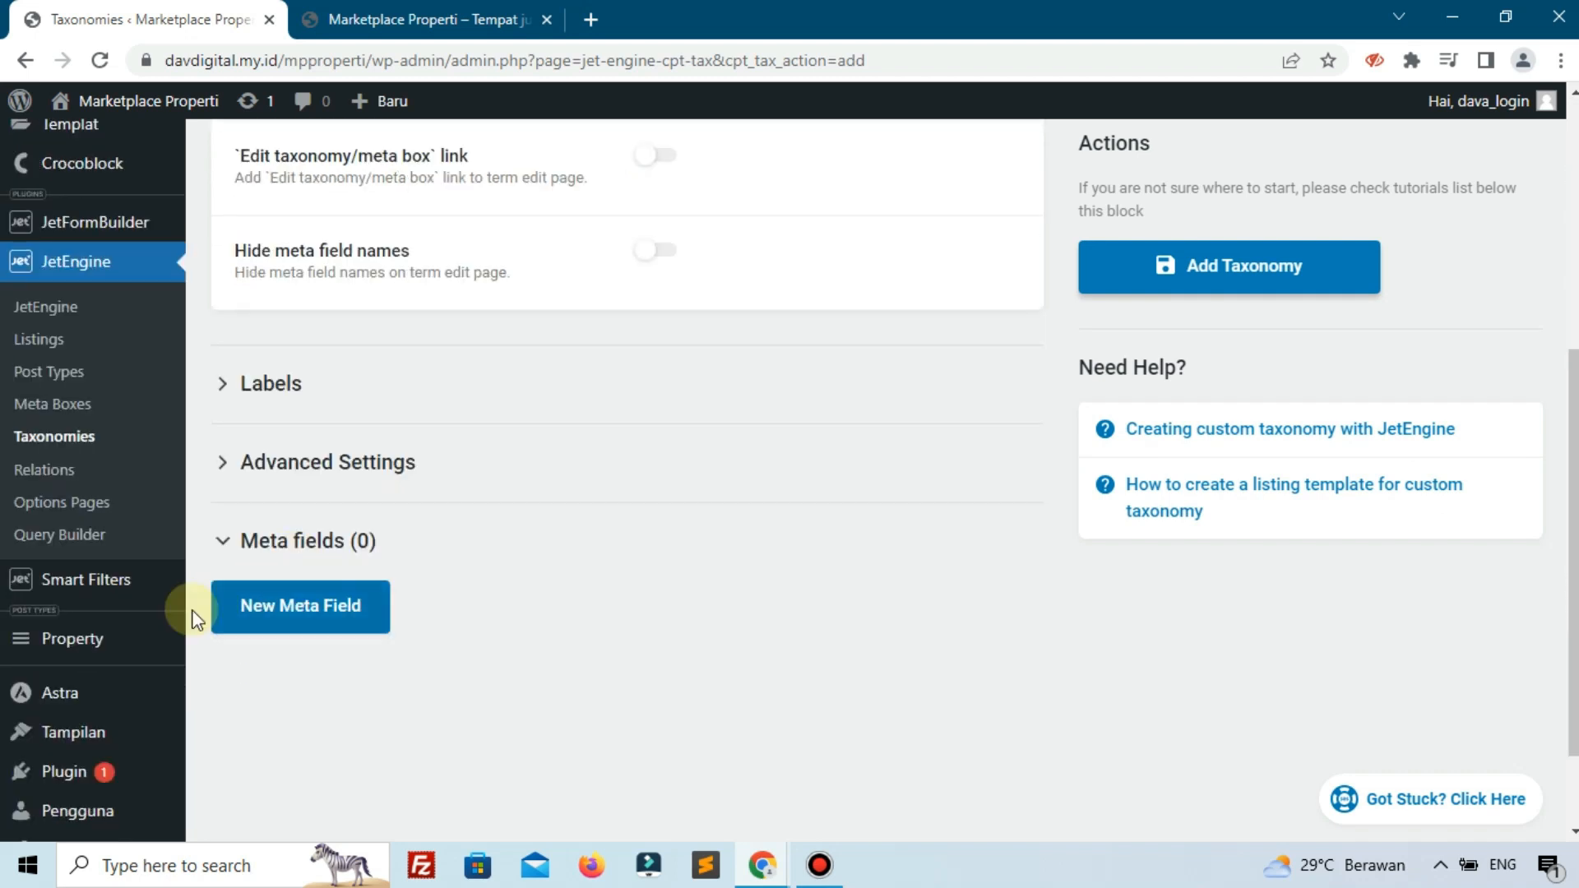
Assign the Status Property taxonomy to the Property post type and add a new meta field to it
{"action": "mouse_move", "coordinate": [99, 654]}
{"action": "scroll", "coordinate": [641, 428], "scroll_direction": "up", "scroll_amount": 3}
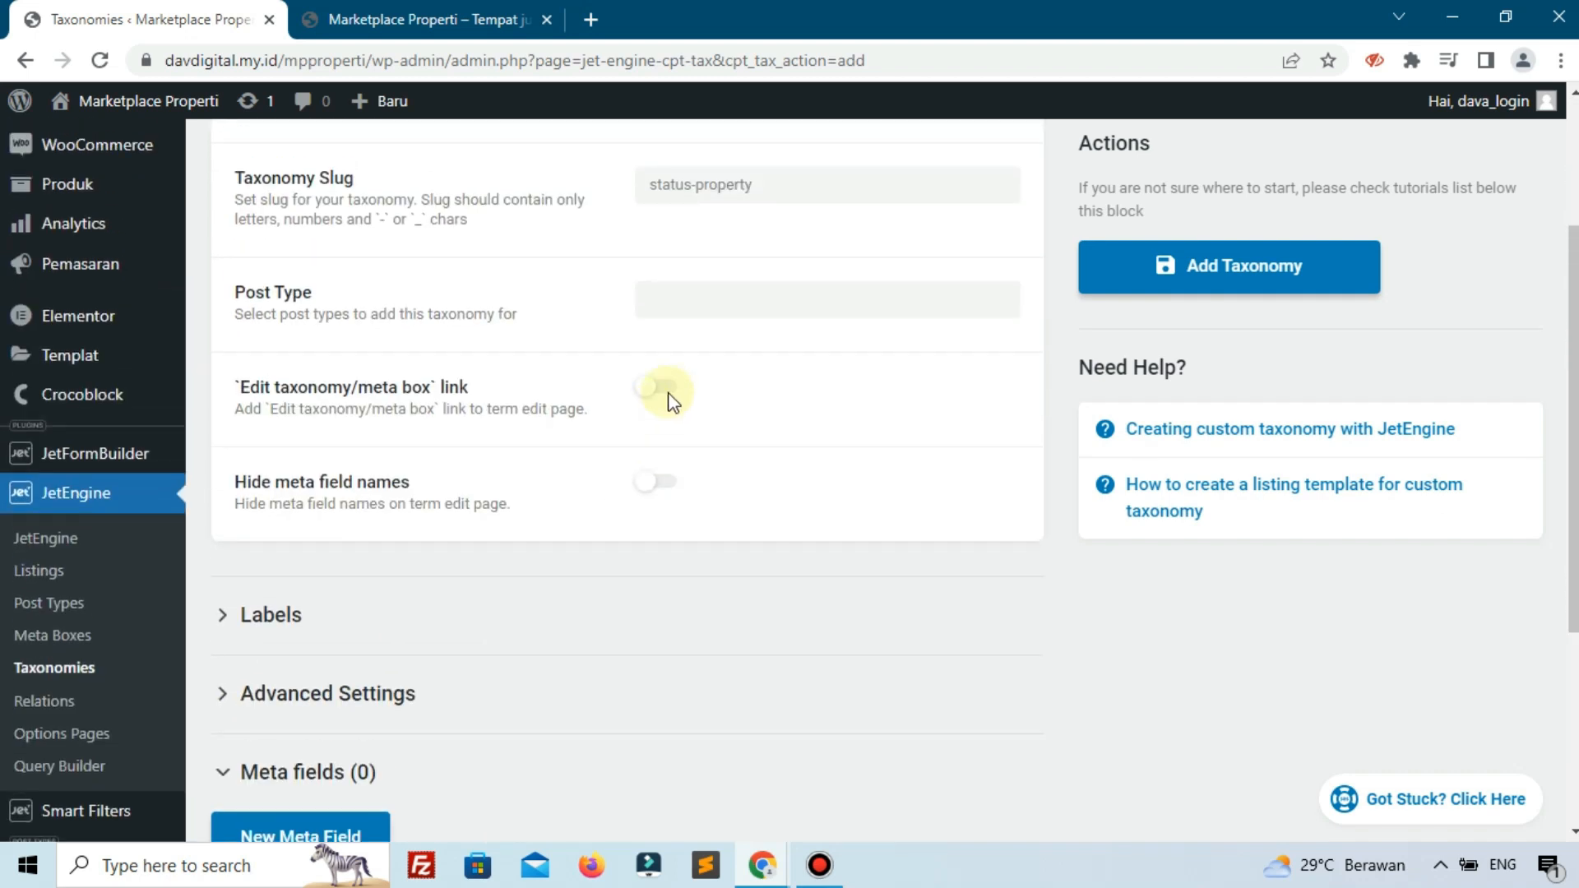
{"action": "left_click", "coordinate": [738, 302]}
{"action": "type", "text": "pr"}
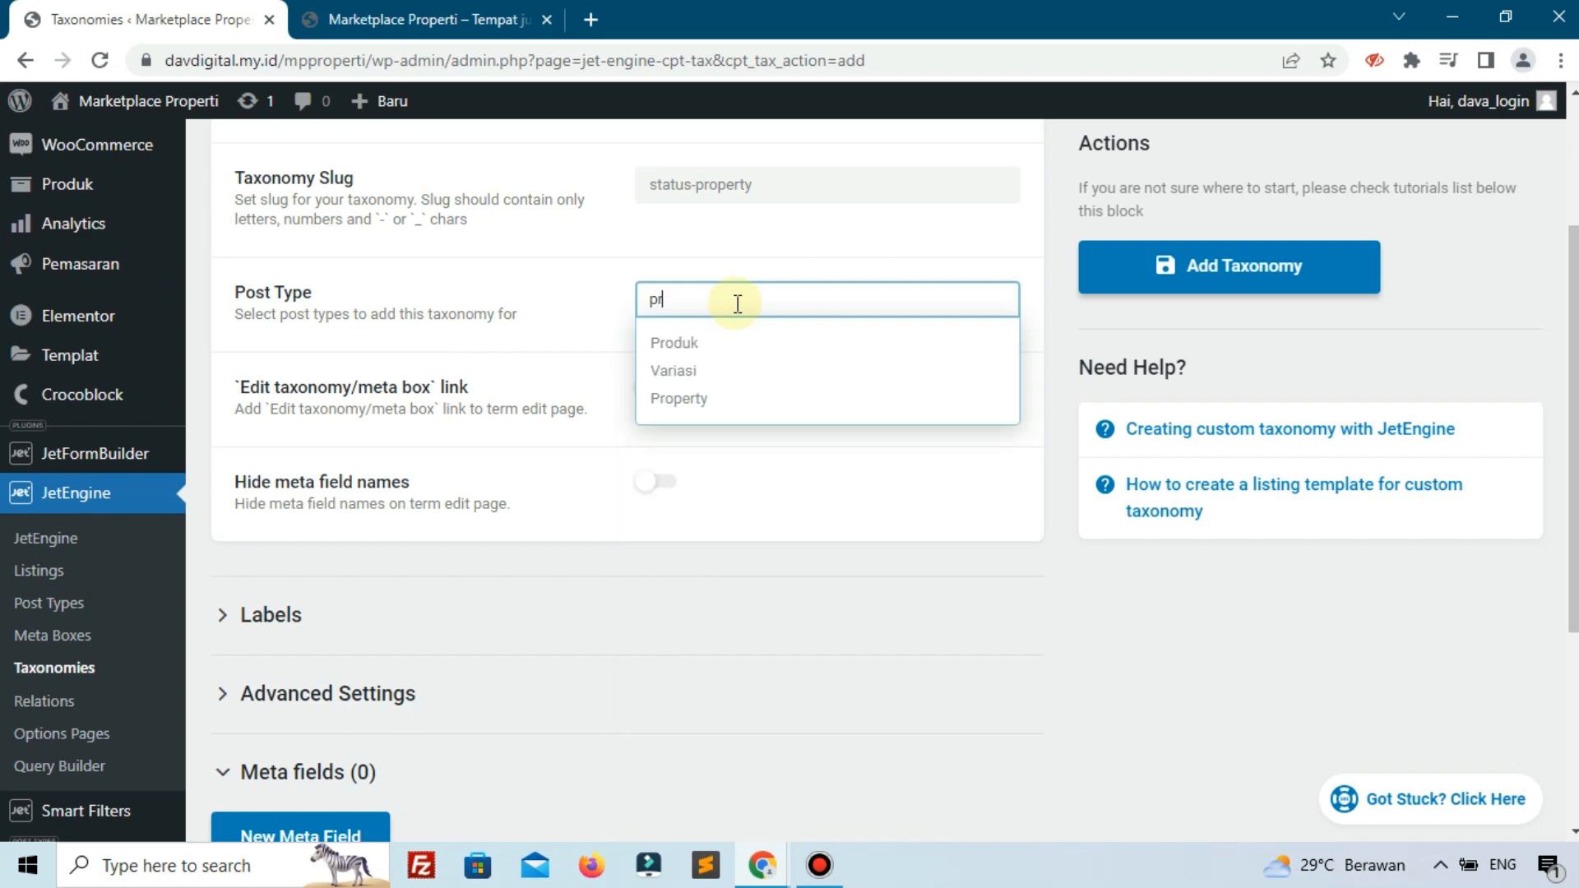
{"action": "left_click", "coordinate": [679, 399]}
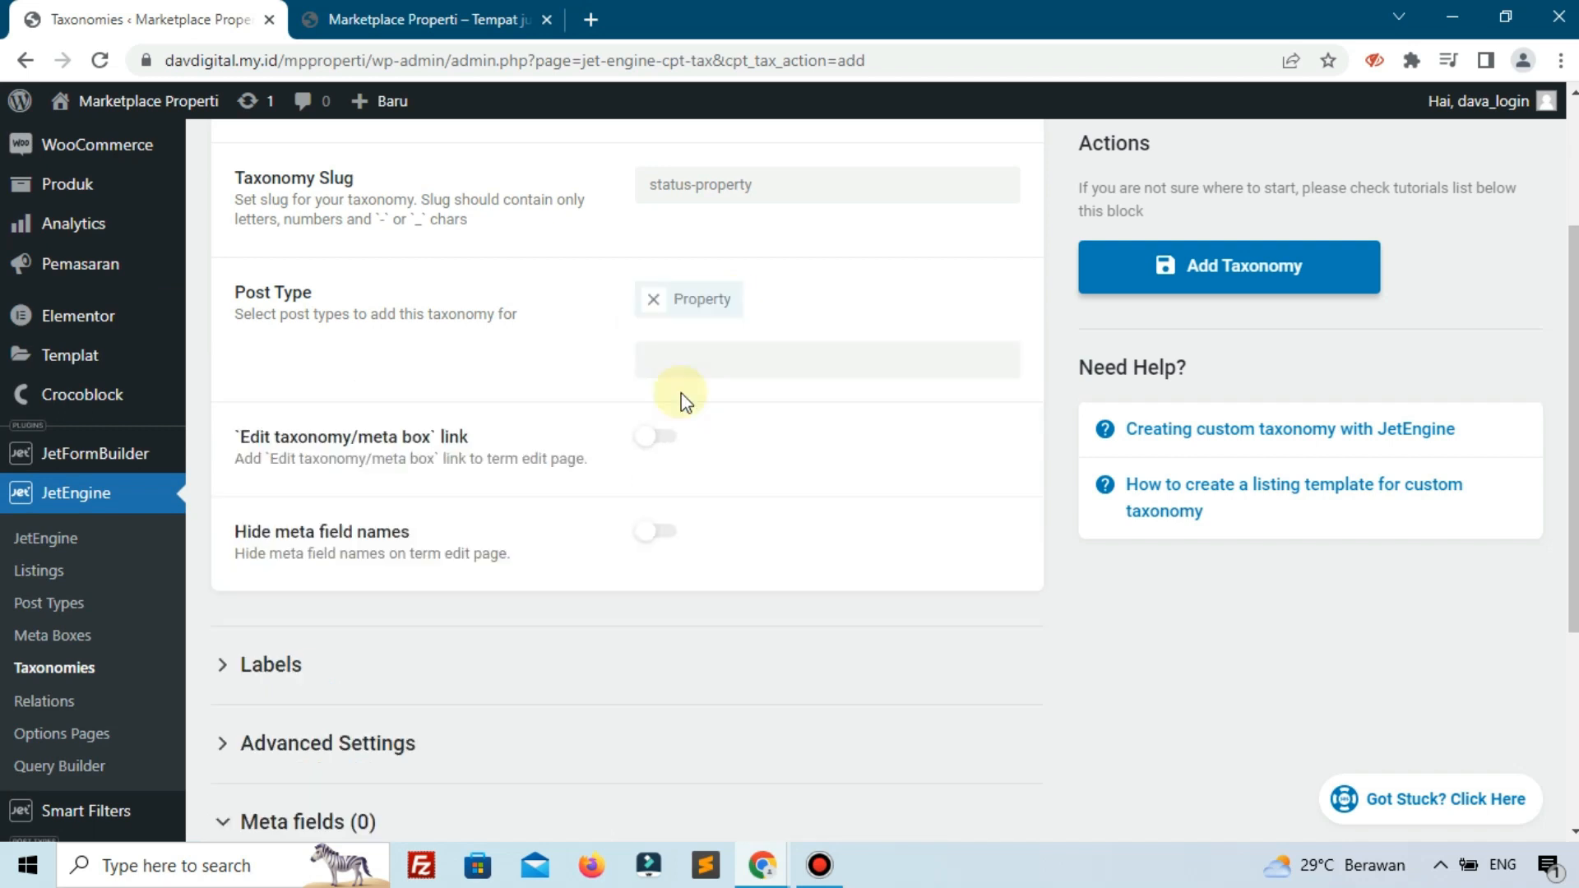
{"action": "scroll", "coordinate": [681, 398], "scroll_direction": "down", "scroll_amount": 5}
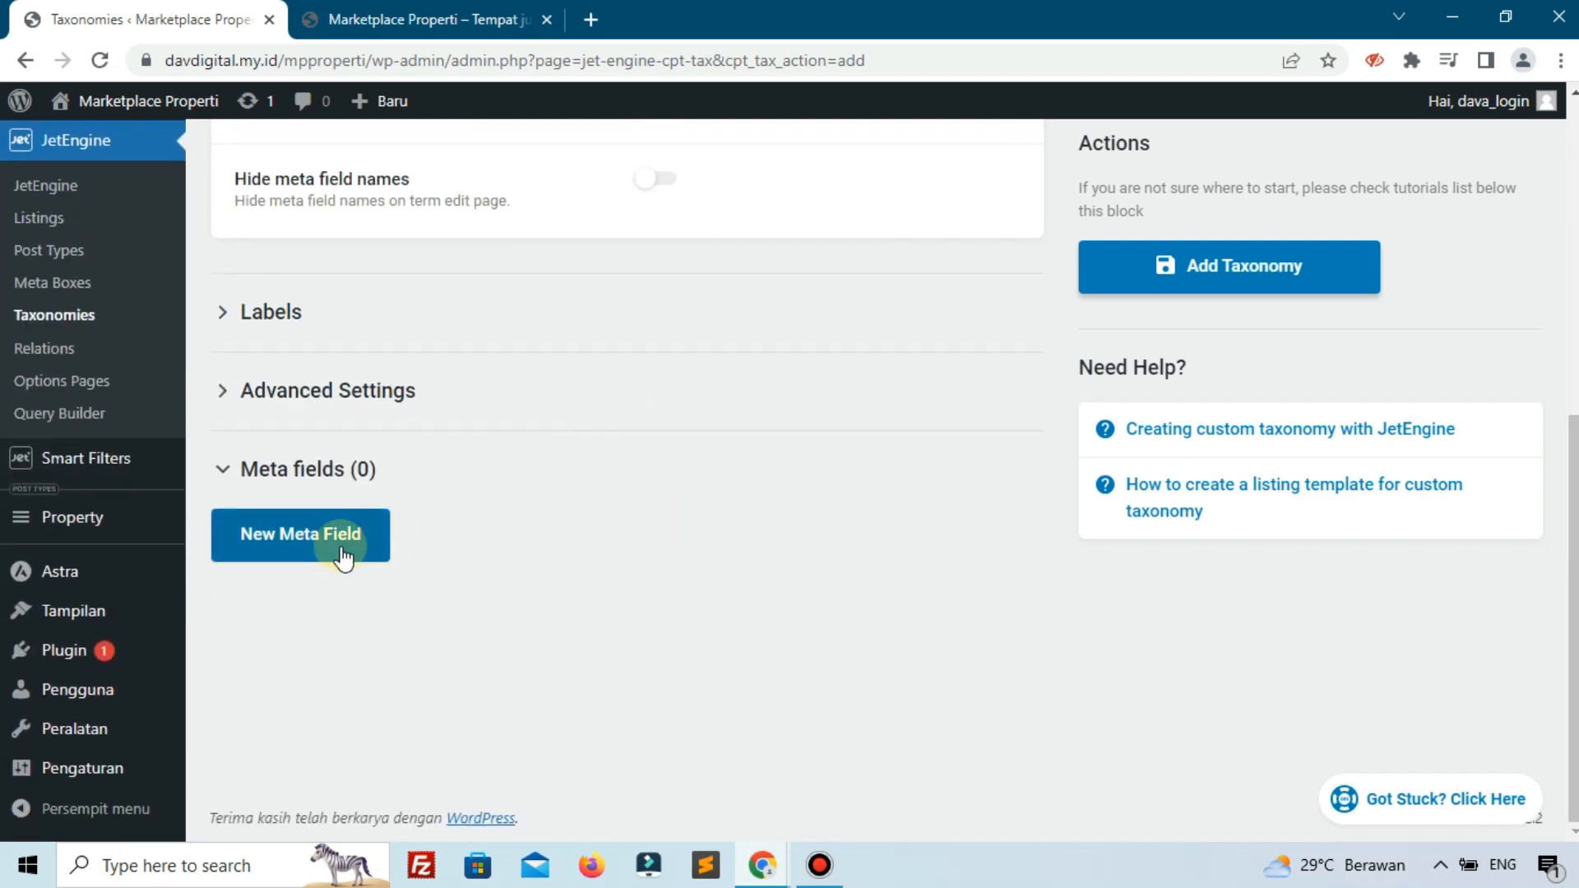
{"action": "left_click", "coordinate": [344, 546]}
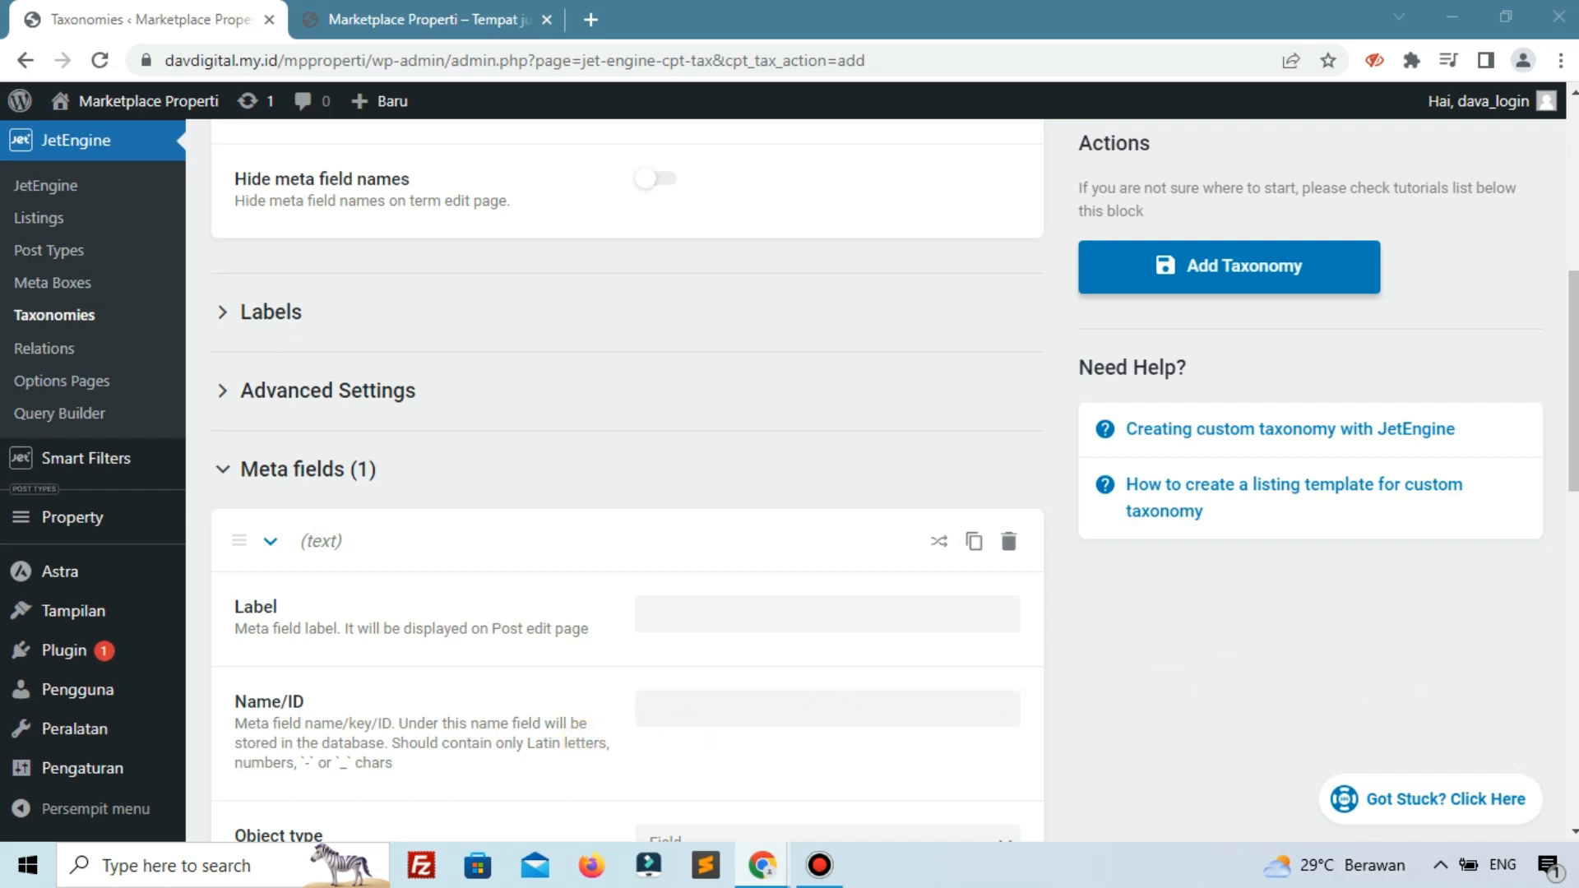
Open marketplaceproperti.my.id in a new browser tab and examine the status labels on its property listings
{"action": "left_click", "coordinate": [589, 27]}
{"action": "type", "text": "wp"}
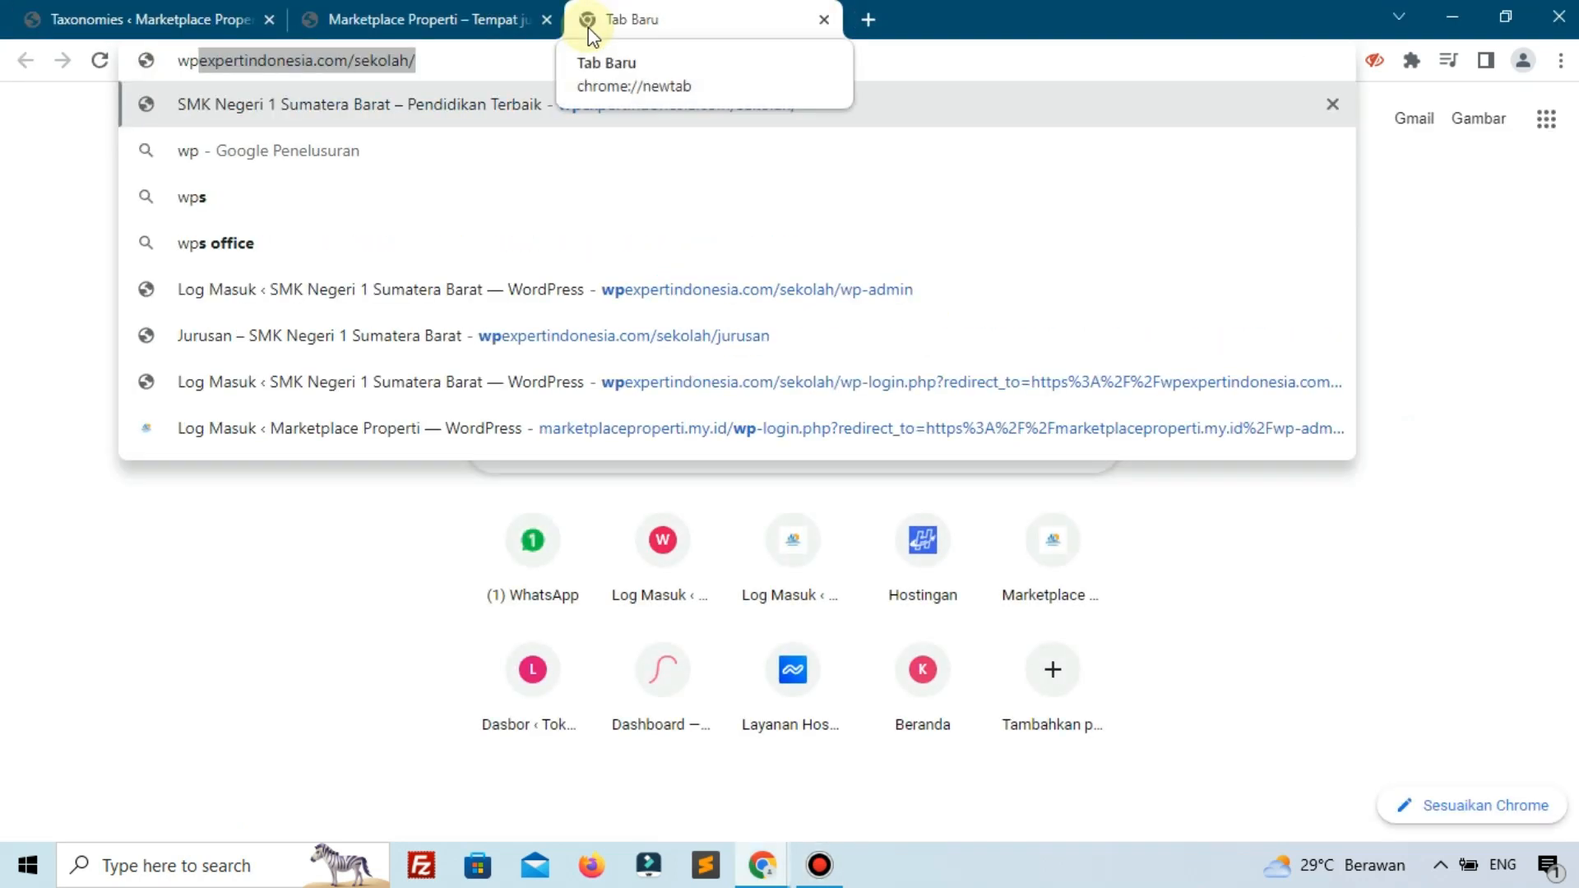
{"action": "key", "text": "Right"}
{"action": "key", "text": "BackSpace"}
{"action": "key", "text": "BackSpace"}
{"action": "key", "text": "BackSpace"}
{"action": "key", "text": "BackSpace"}
{"action": "key", "text": "BackSpace"}
{"action": "key", "text": "BackSpace"}
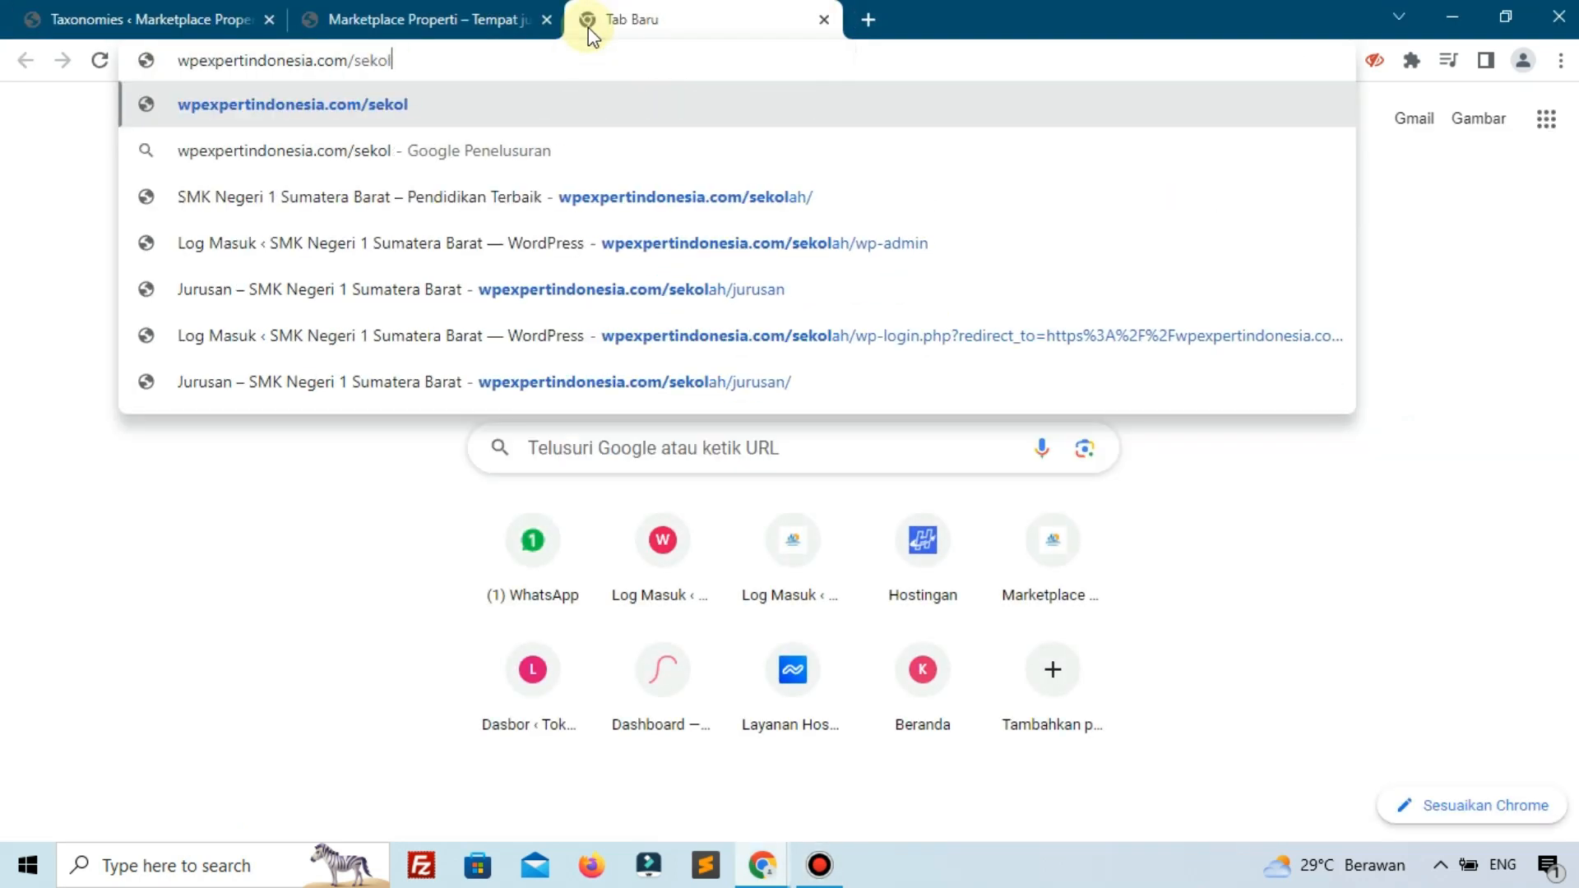
{"action": "key", "text": "BackSpace"}
{"action": "key", "text": "BackSpace"}
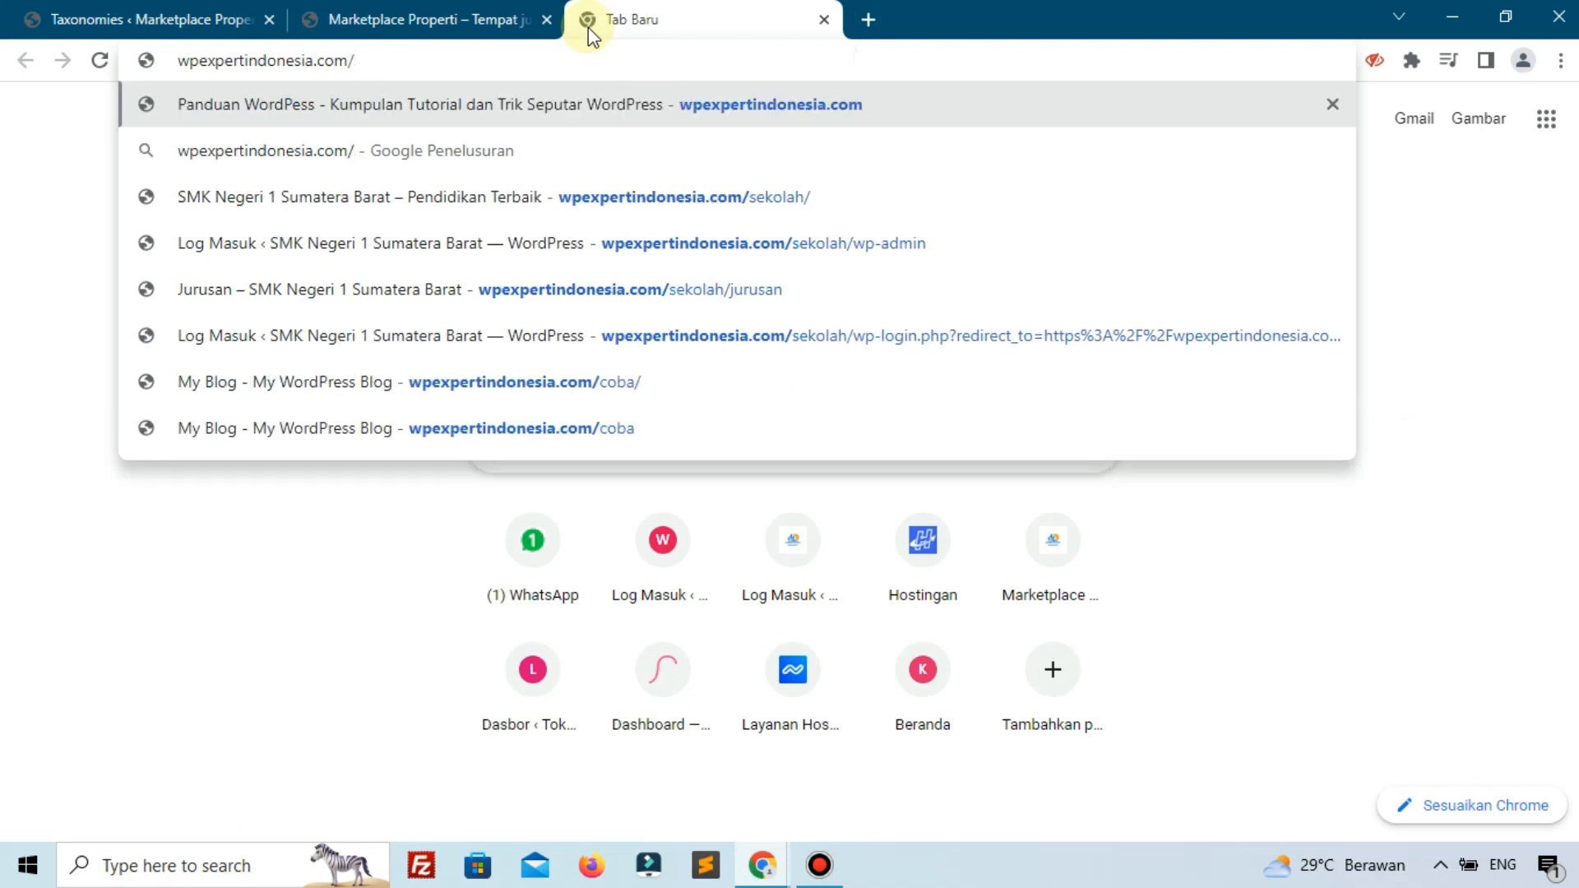
{"action": "key", "text": "ctrl+a"}
{"action": "type", "text": "mark"}
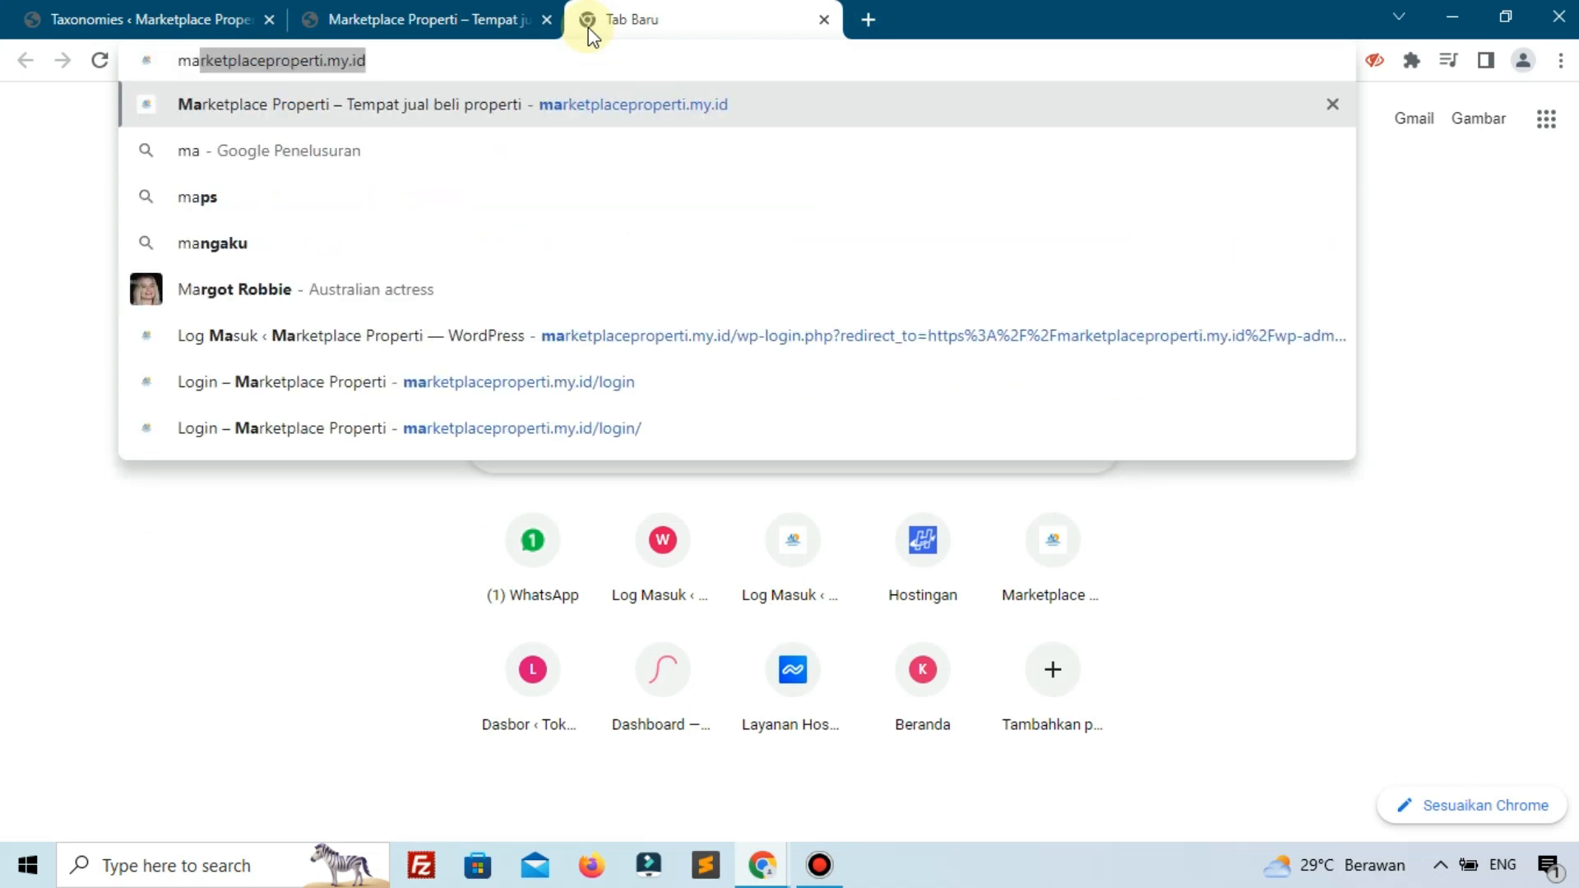
{"action": "key", "text": "Return"}
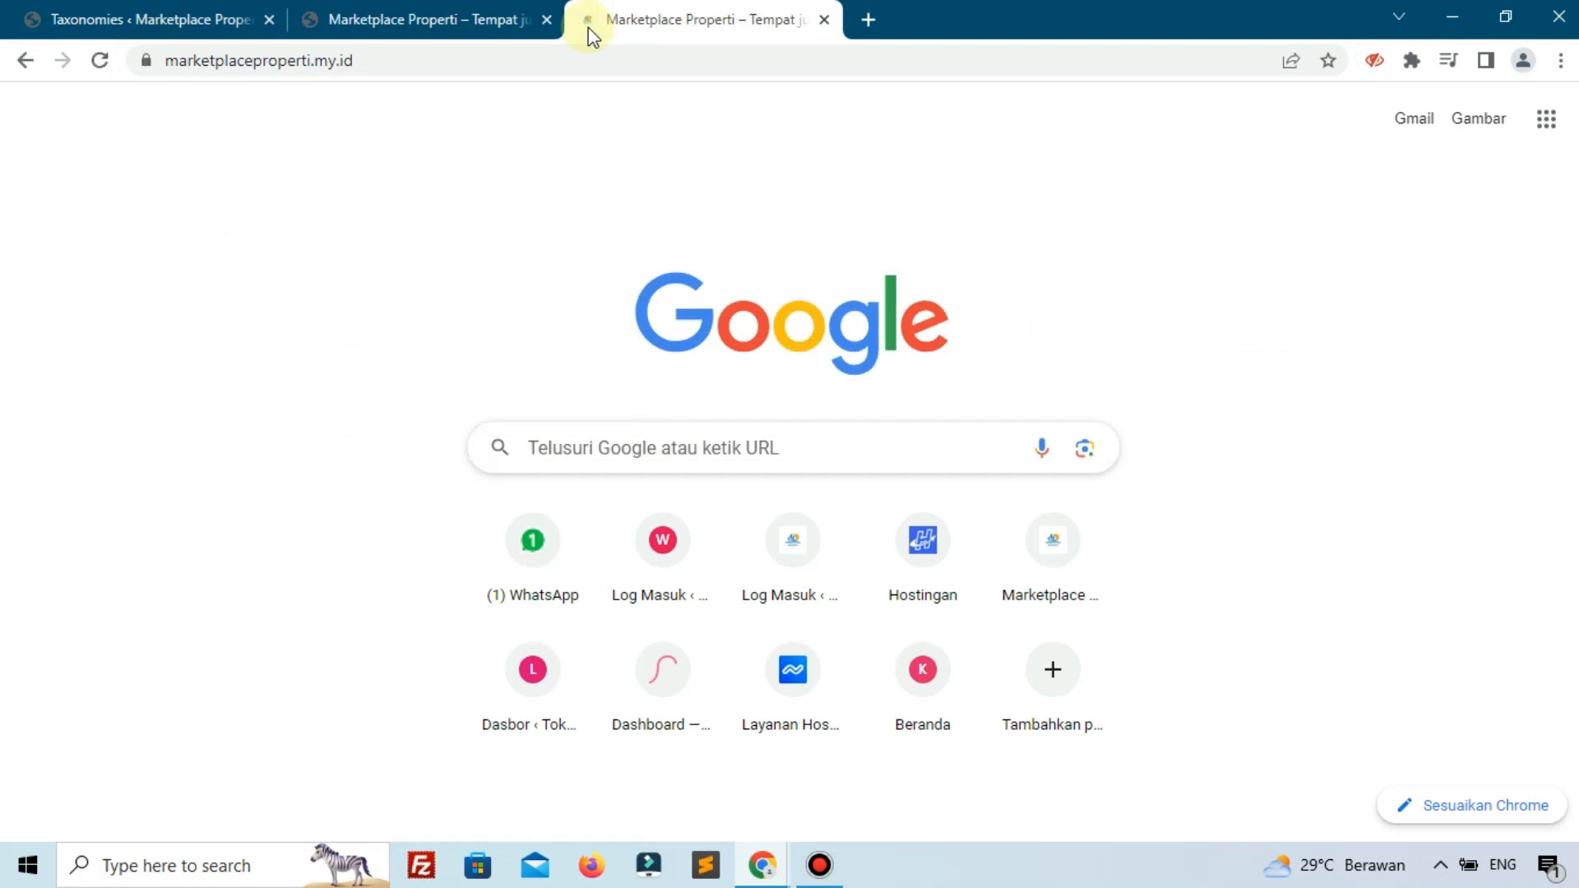
{"action": "scroll", "coordinate": [571, 280], "scroll_direction": "down", "scroll_amount": 10}
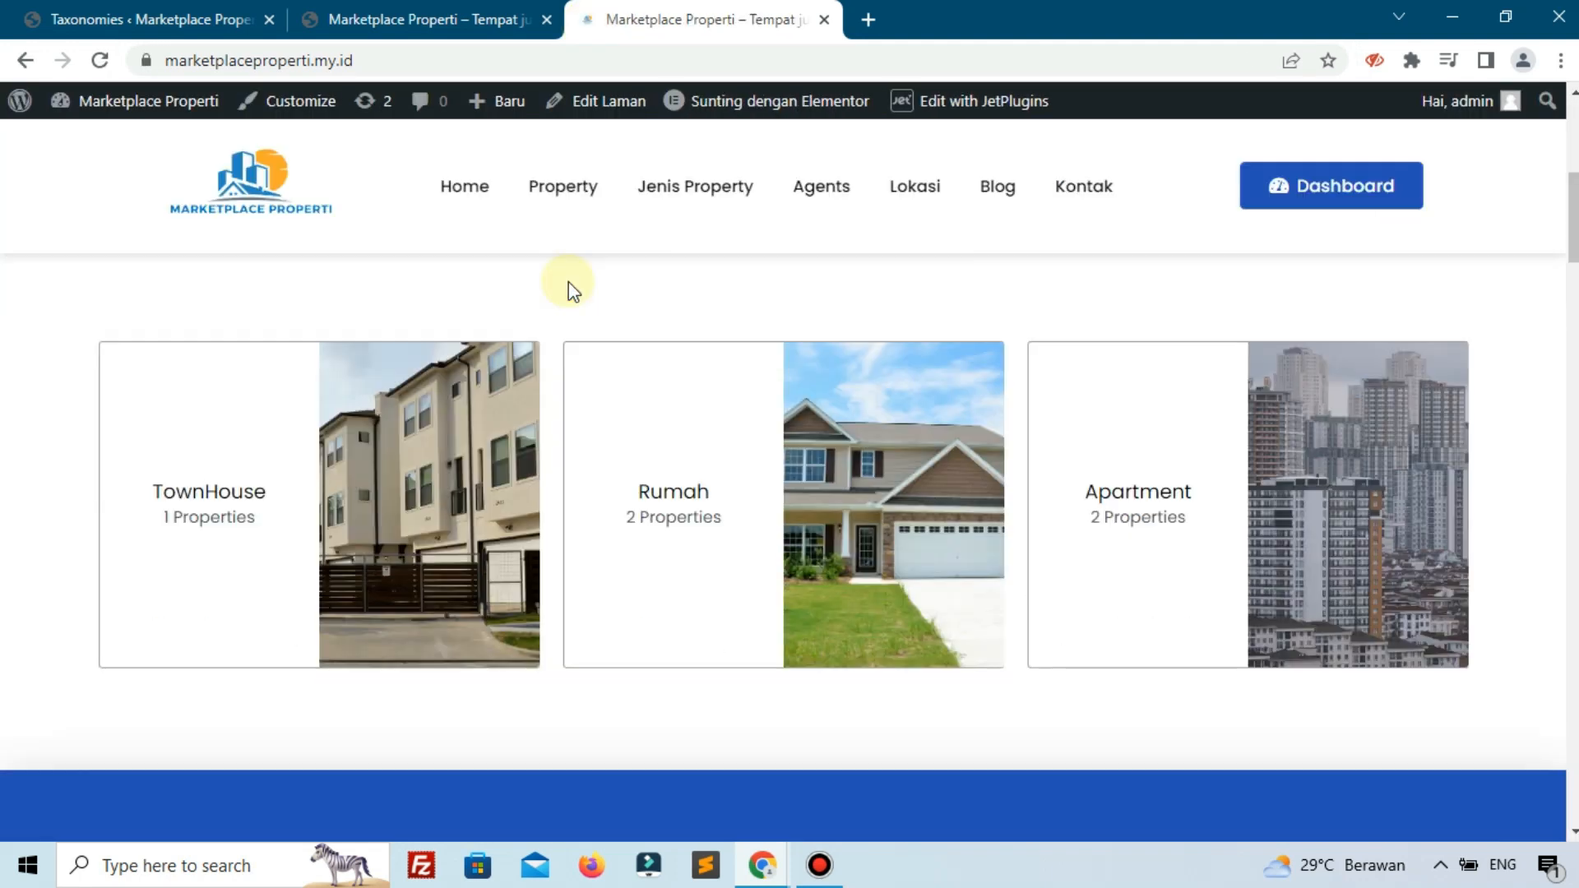
{"action": "scroll", "coordinate": [571, 291], "scroll_direction": "down", "scroll_amount": 3}
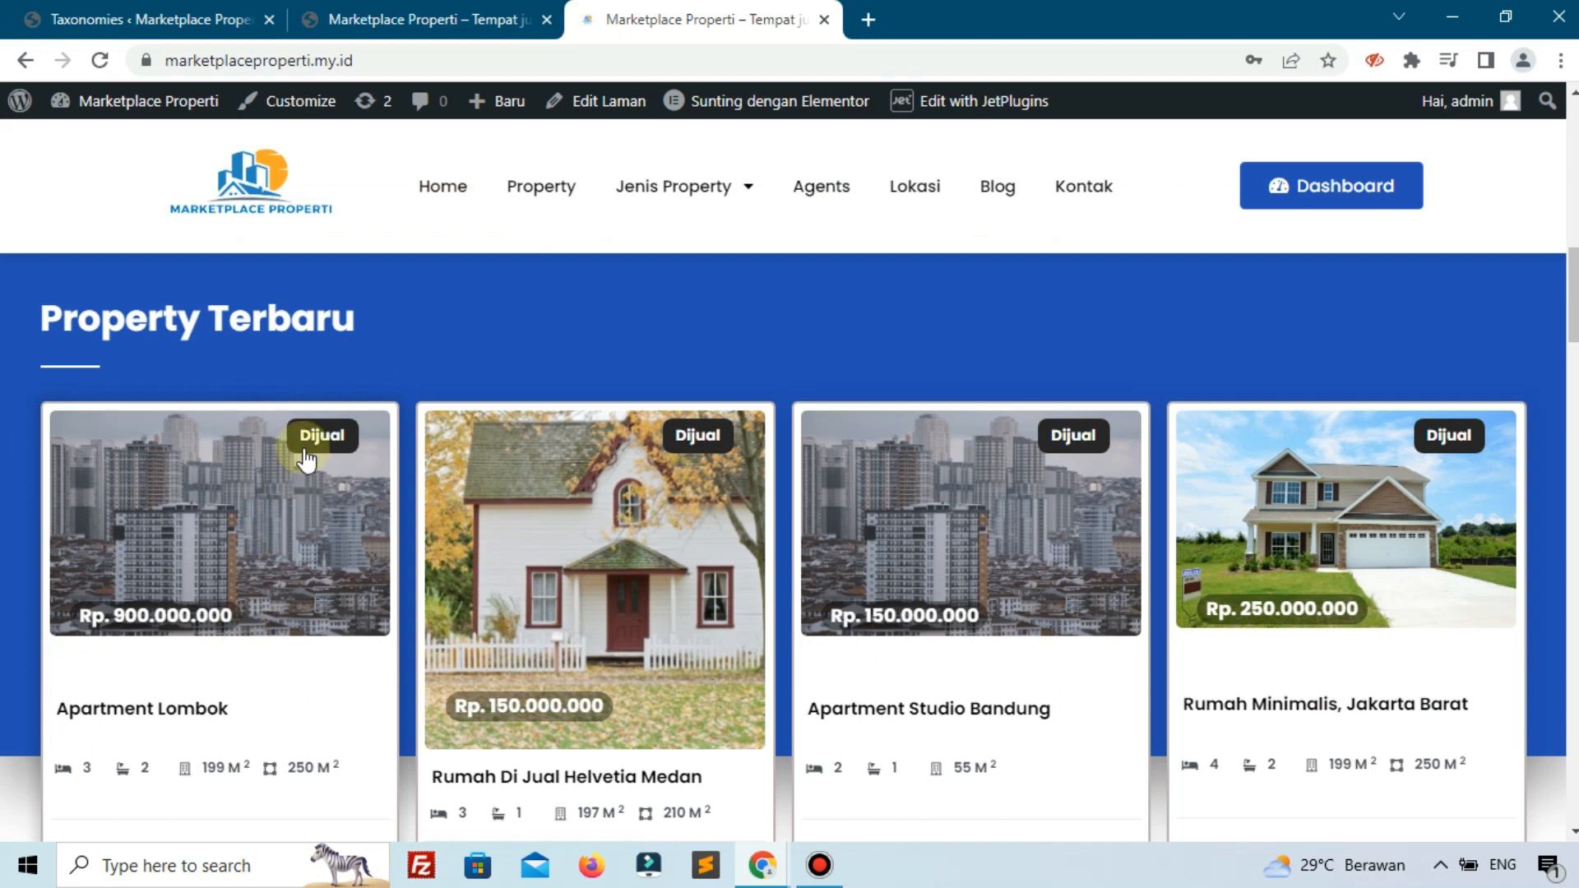
{"action": "scroll", "coordinate": [306, 461], "scroll_direction": "down", "scroll_amount": 8}
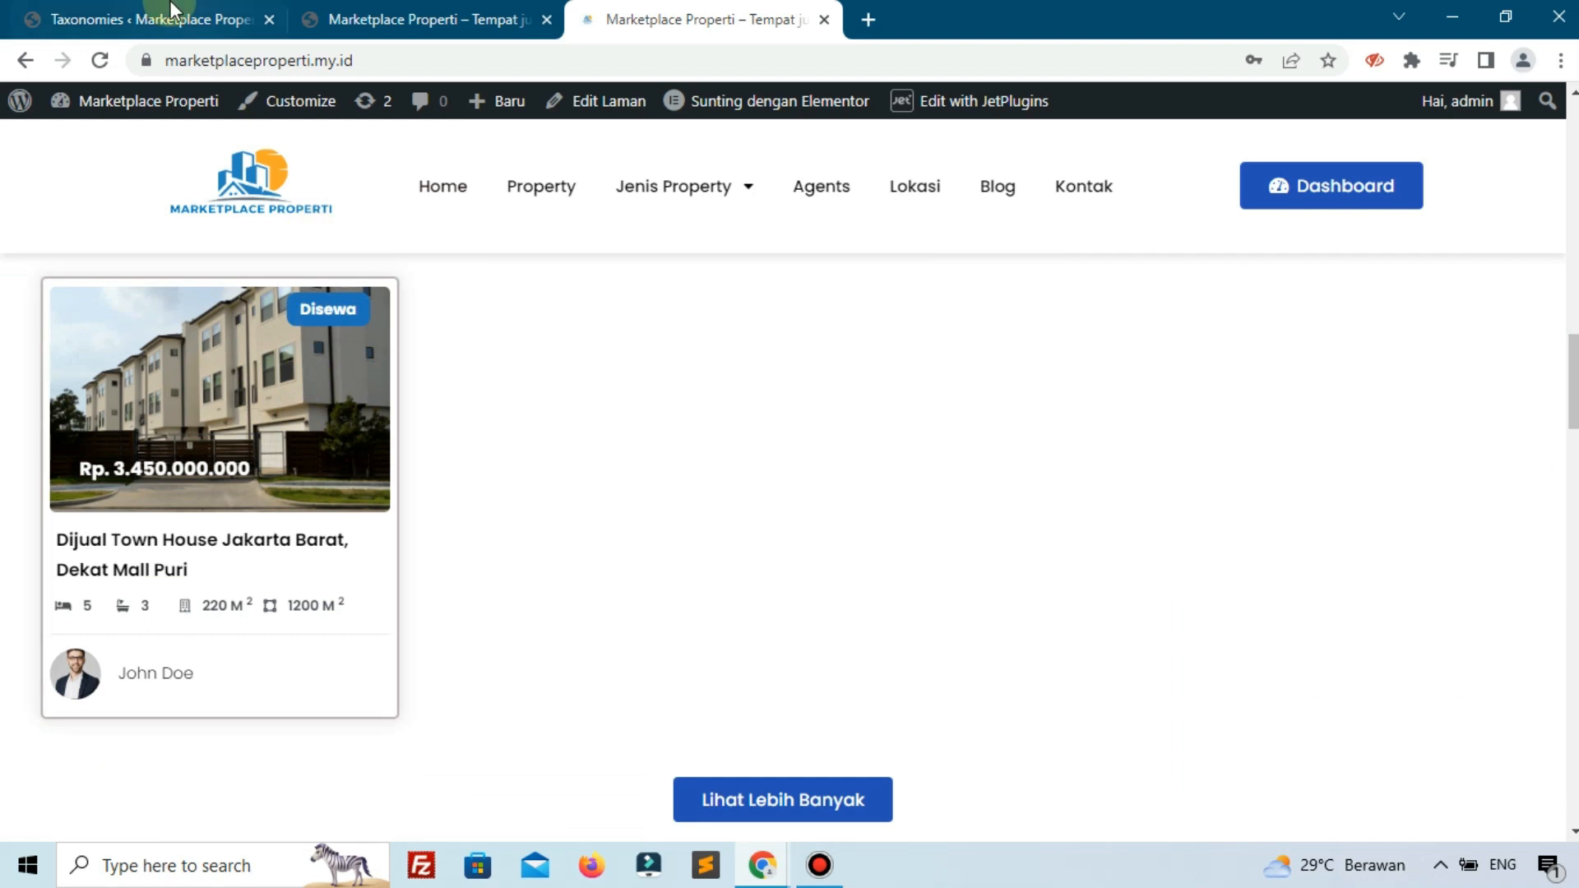
Return to the taxonomy form and label its new meta field Warna Status Property
{"action": "left_click", "coordinate": [152, 19]}
{"action": "scroll", "coordinate": [718, 465], "scroll_direction": "down", "scroll_amount": 1}
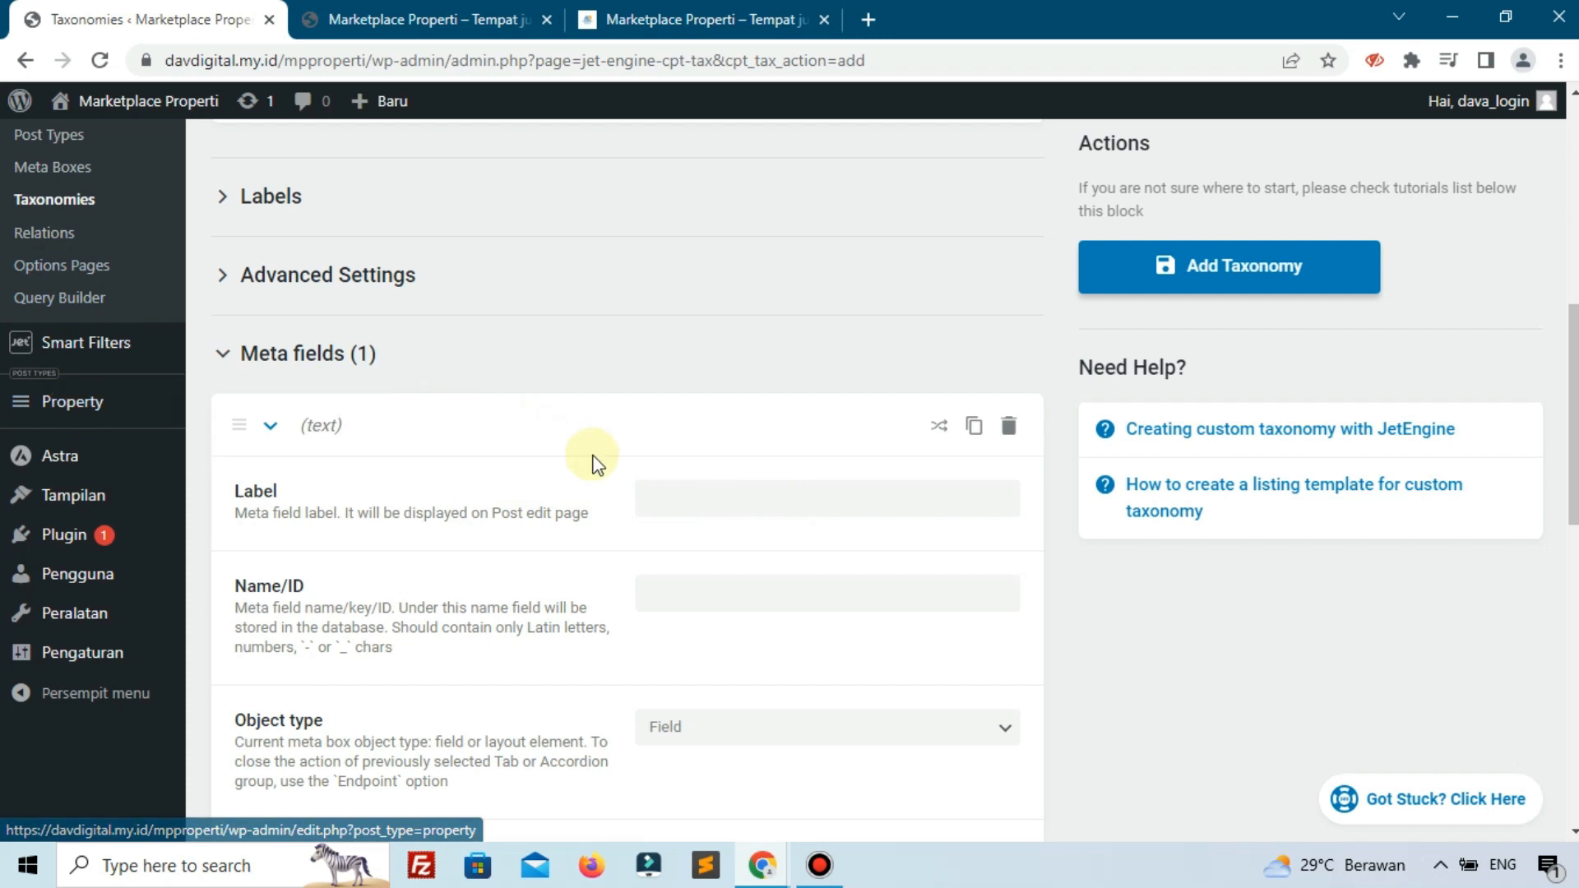
{"action": "left_click", "coordinate": [682, 496]}
{"action": "type", "text": "Wa"}
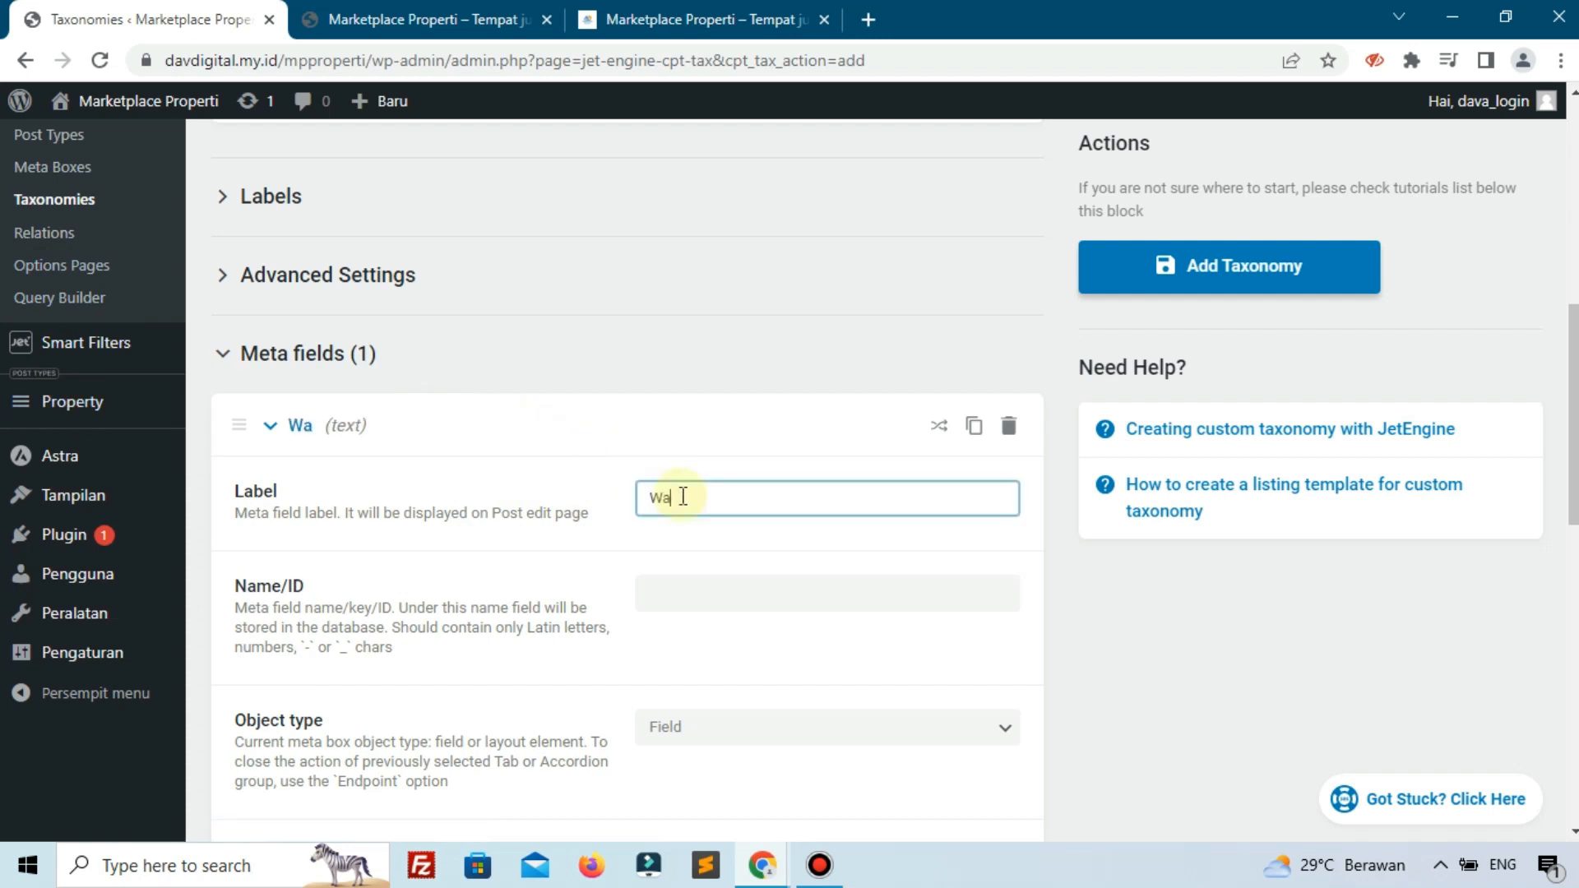
{"action": "type", "text": "rna Stauts P"}
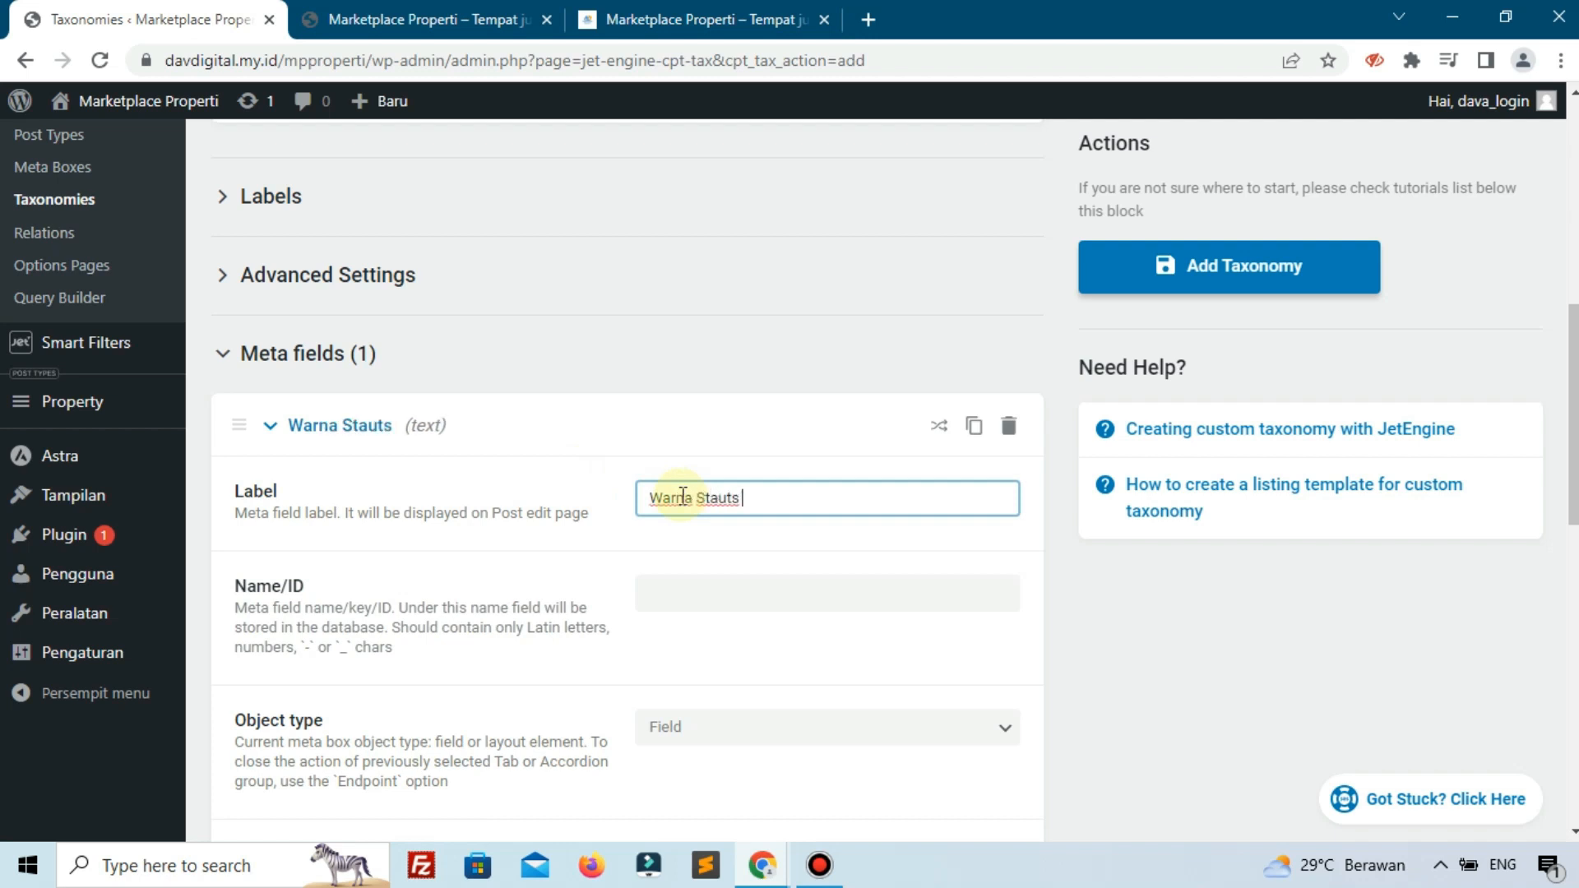
{"action": "key", "text": "BackSpace"}
{"action": "key", "text": "BackSpace"}
{"action": "key", "text": "BackSpace"}
{"action": "key", "text": "BackSpace"}
{"action": "key", "text": "BackSpace"}
{"action": "type", "text": "tus Property"}
{"action": "left_click", "coordinate": [615, 555]}
Set the Warna Status Property field's type to Colorpicker and save the new taxonomy
{"action": "scroll", "coordinate": [619, 549], "scroll_direction": "down", "scroll_amount": 3}
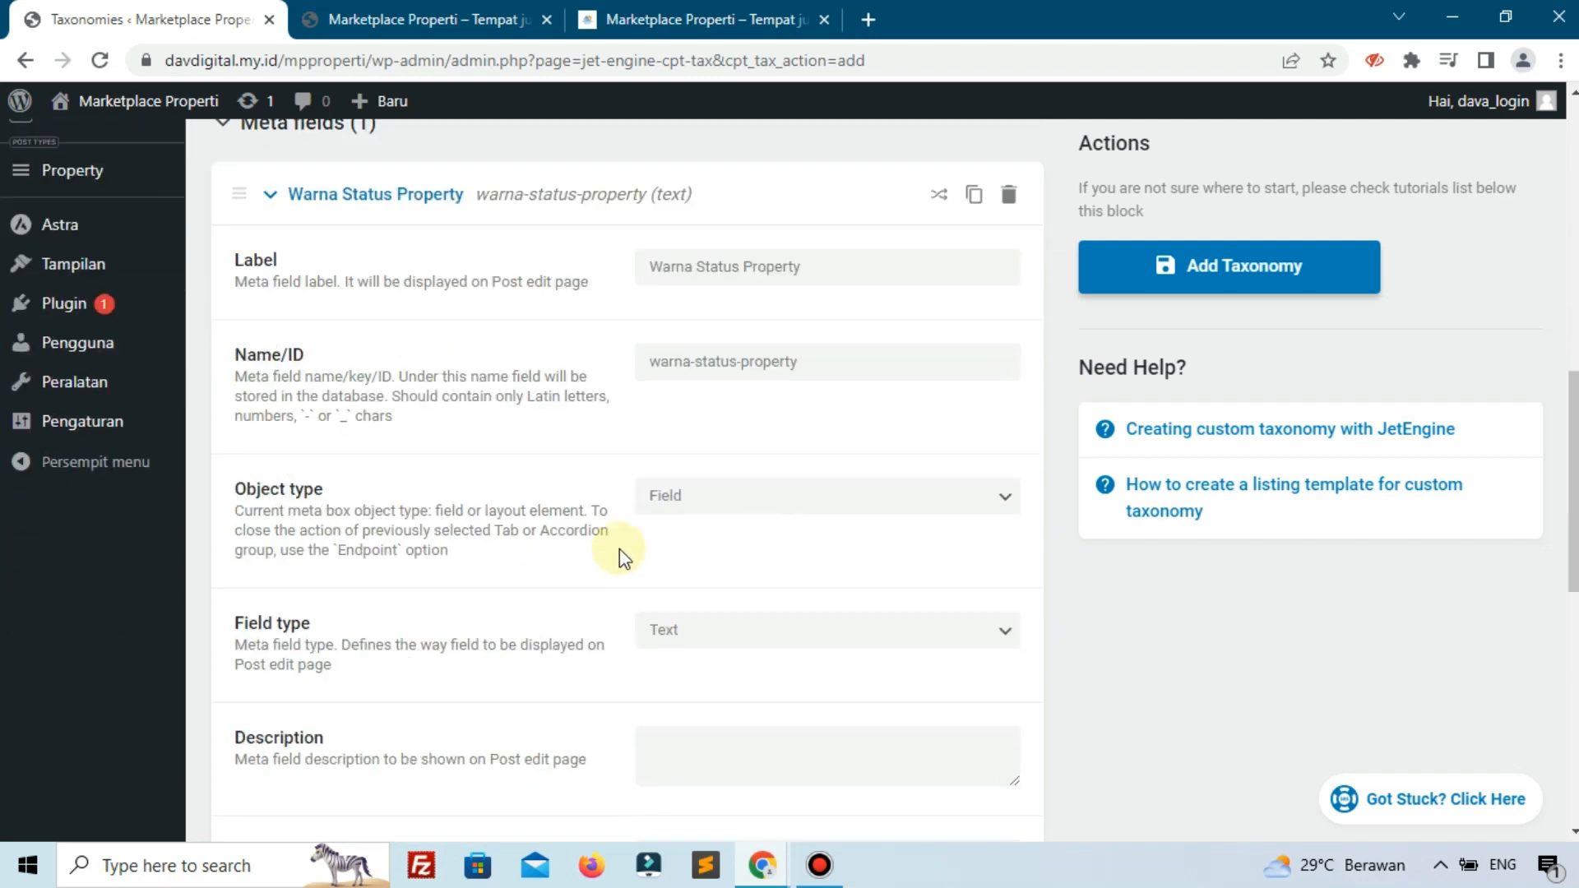
{"action": "left_click", "coordinate": [698, 648]}
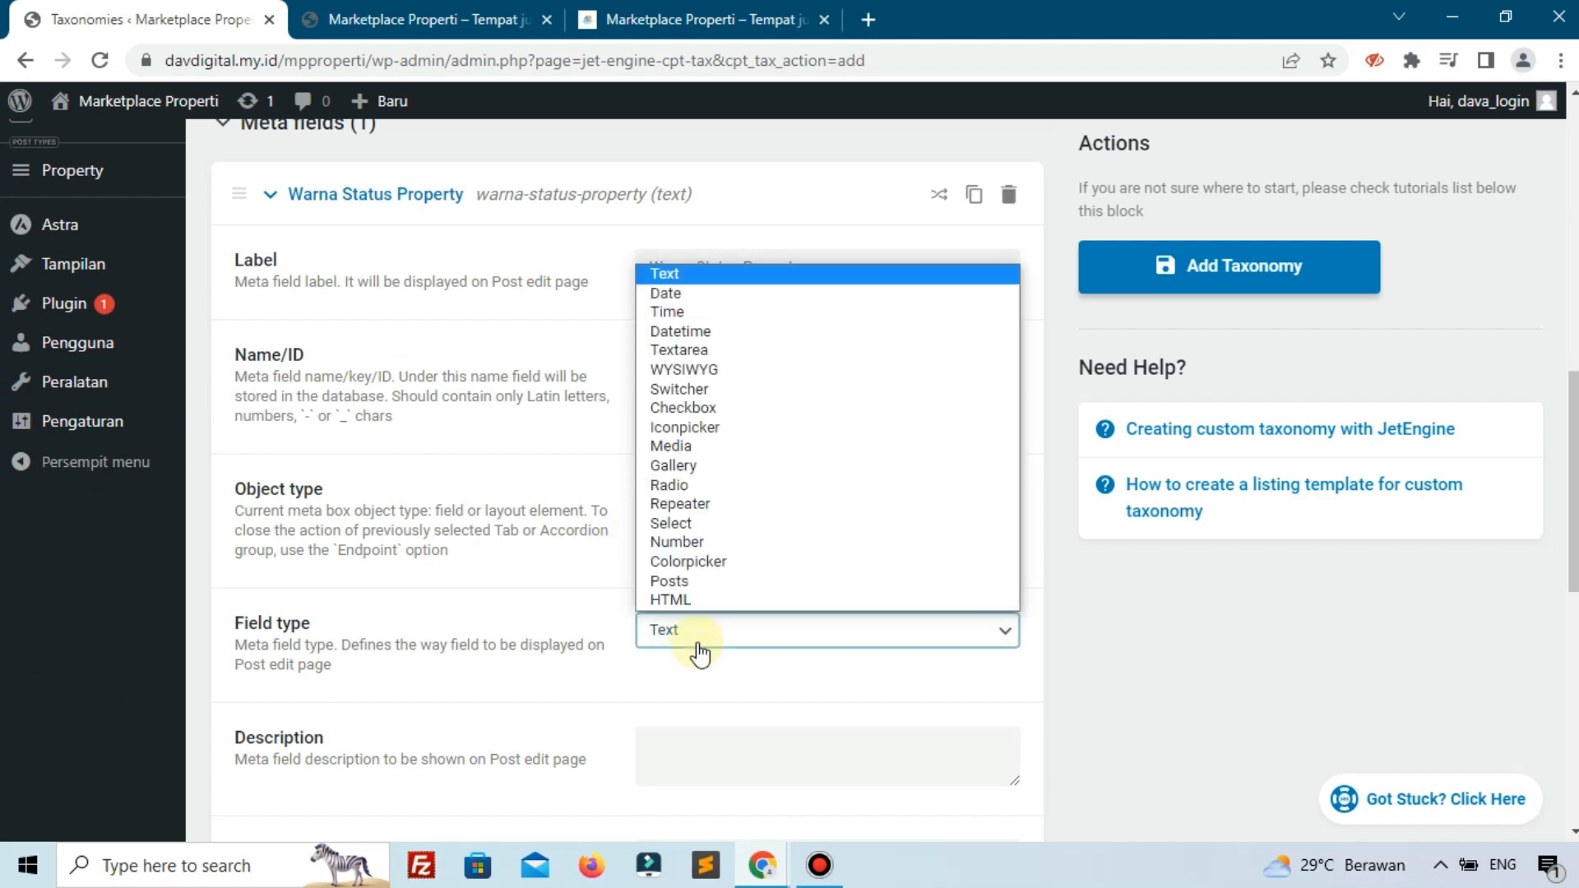
{"action": "left_click", "coordinate": [678, 563]}
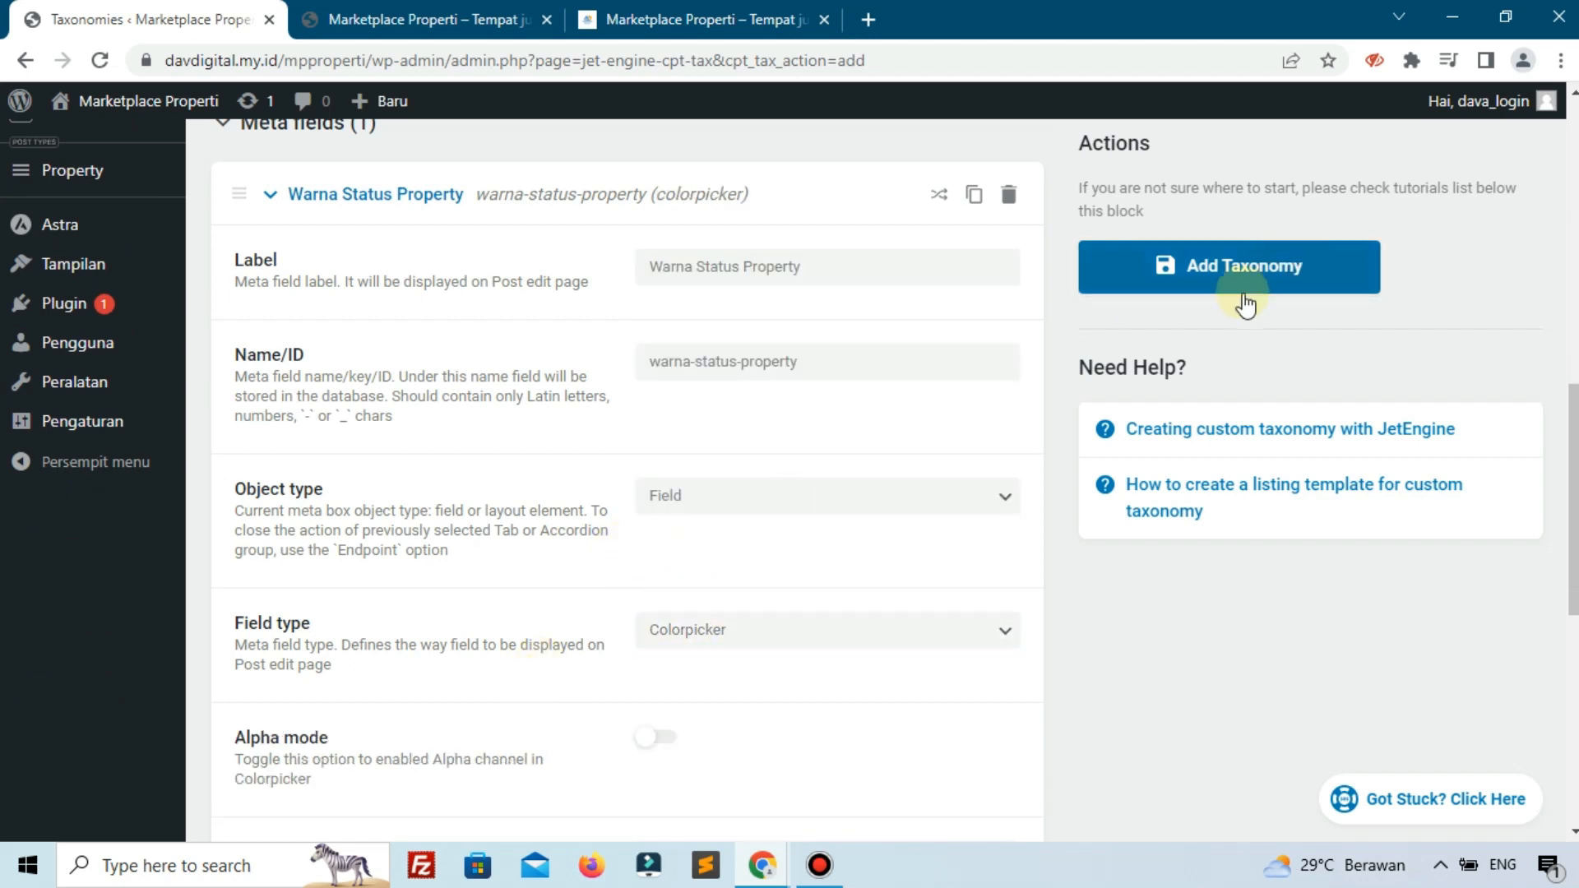
{"action": "left_click", "coordinate": [1217, 283]}
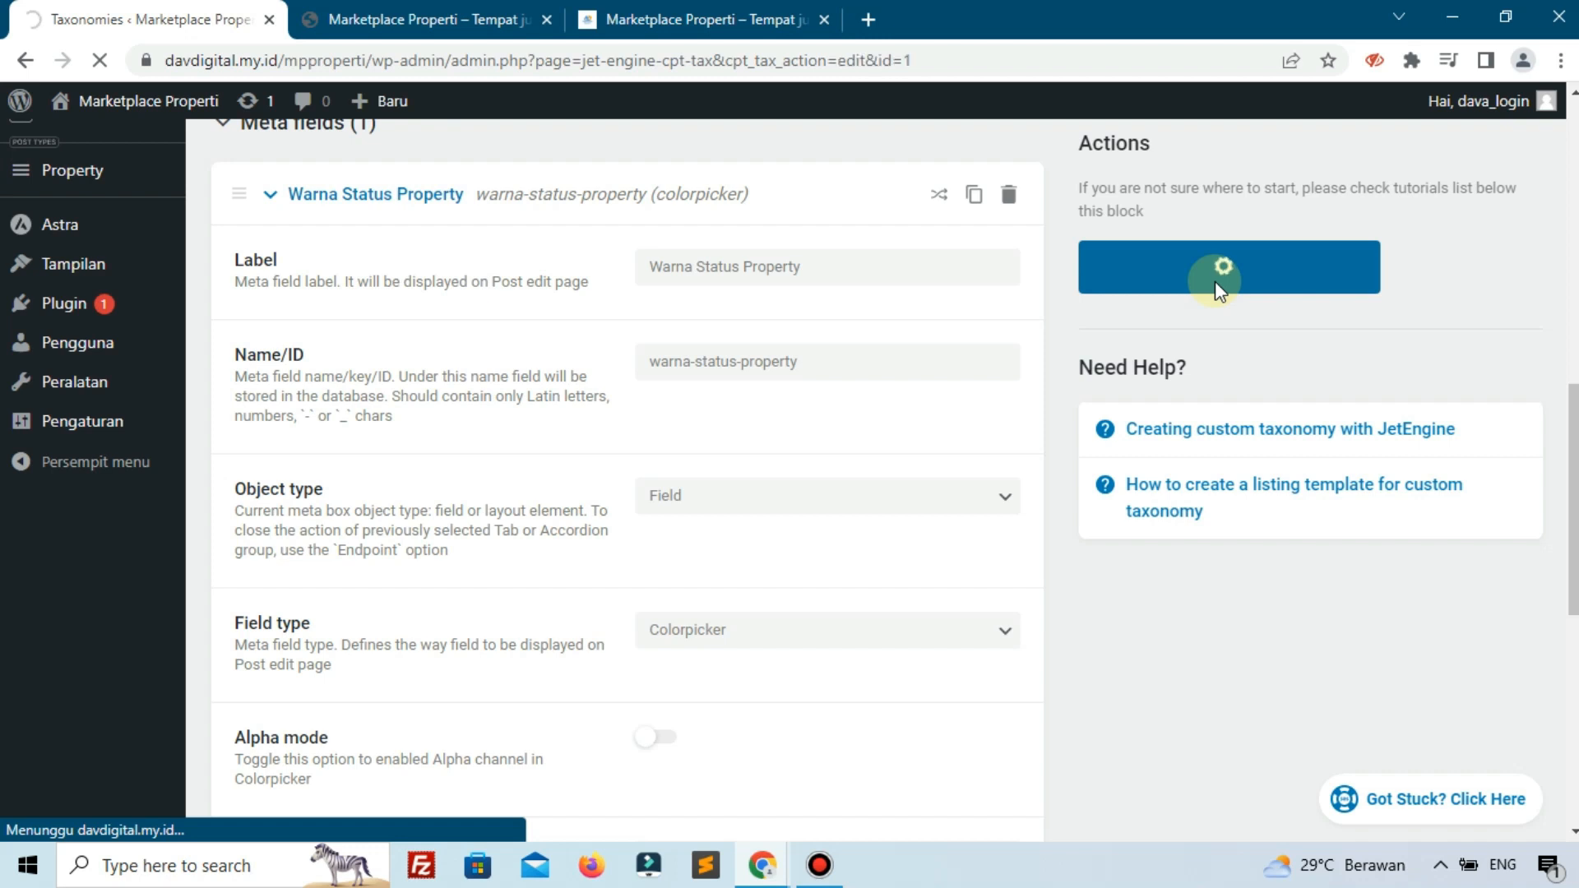
{"action": "scroll", "coordinate": [1215, 281], "scroll_direction": "down", "scroll_amount": 5}
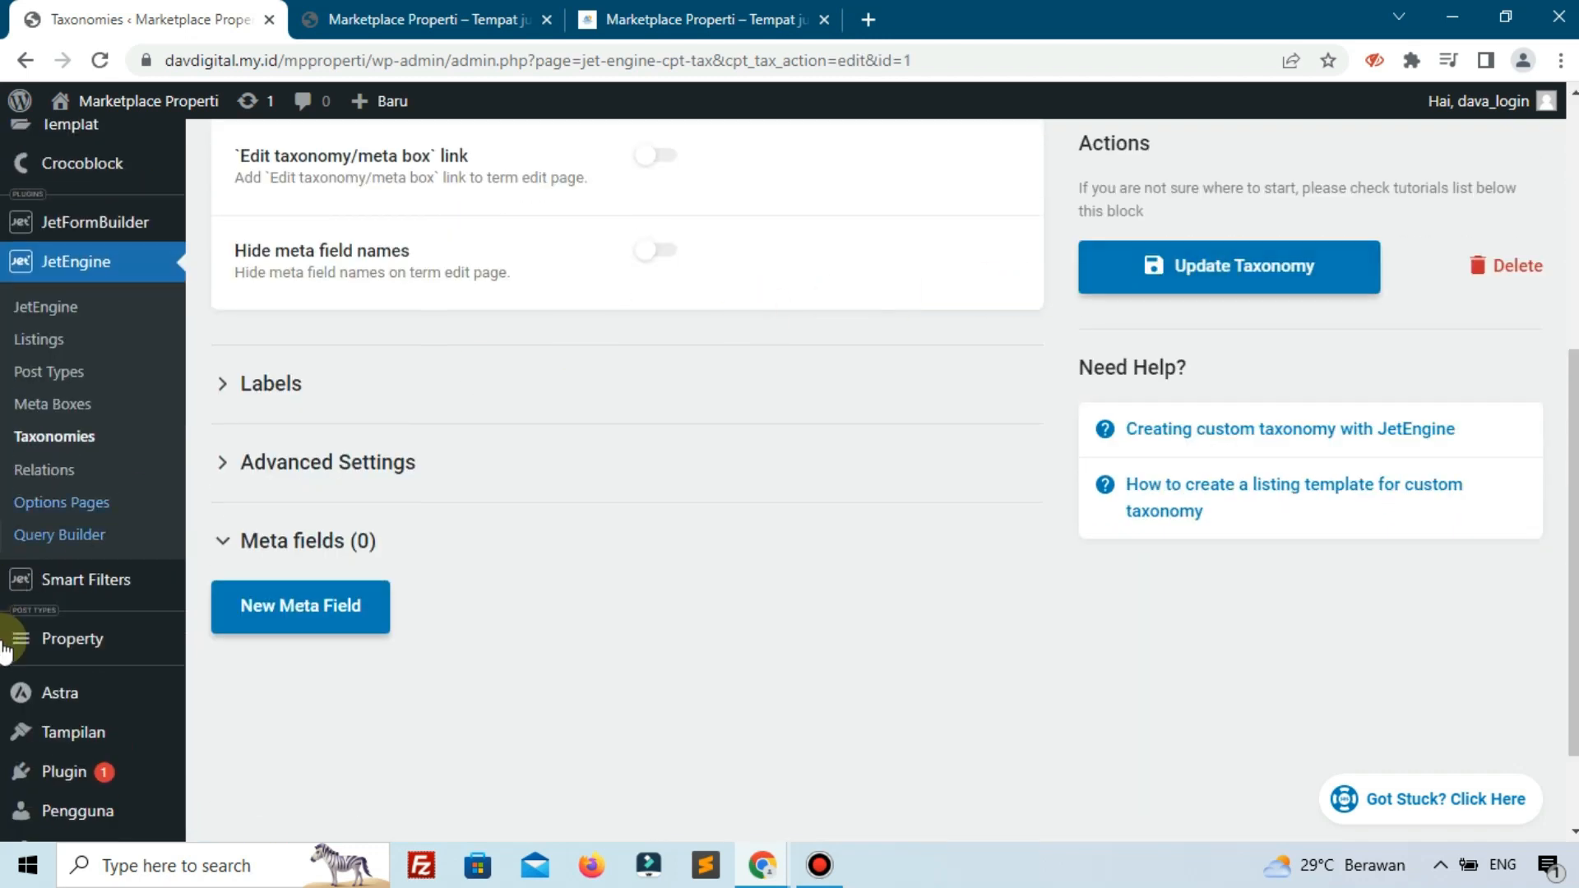
{"action": "mouse_move", "coordinate": [28, 638]}
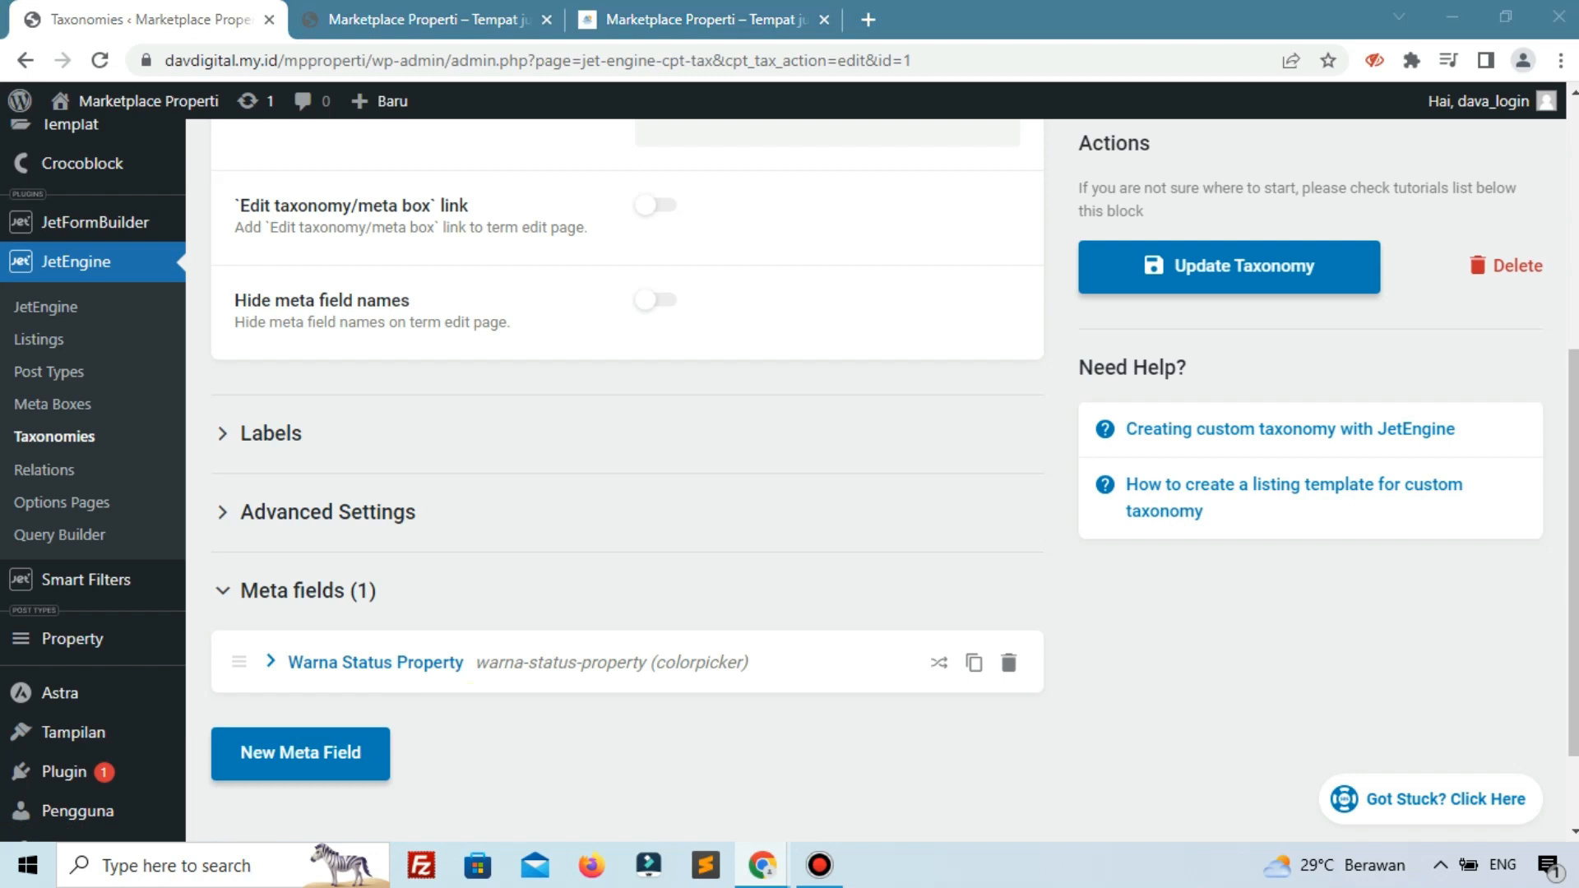
{"action": "scroll", "coordinate": [332, 477], "scroll_direction": "up", "scroll_amount": 6}
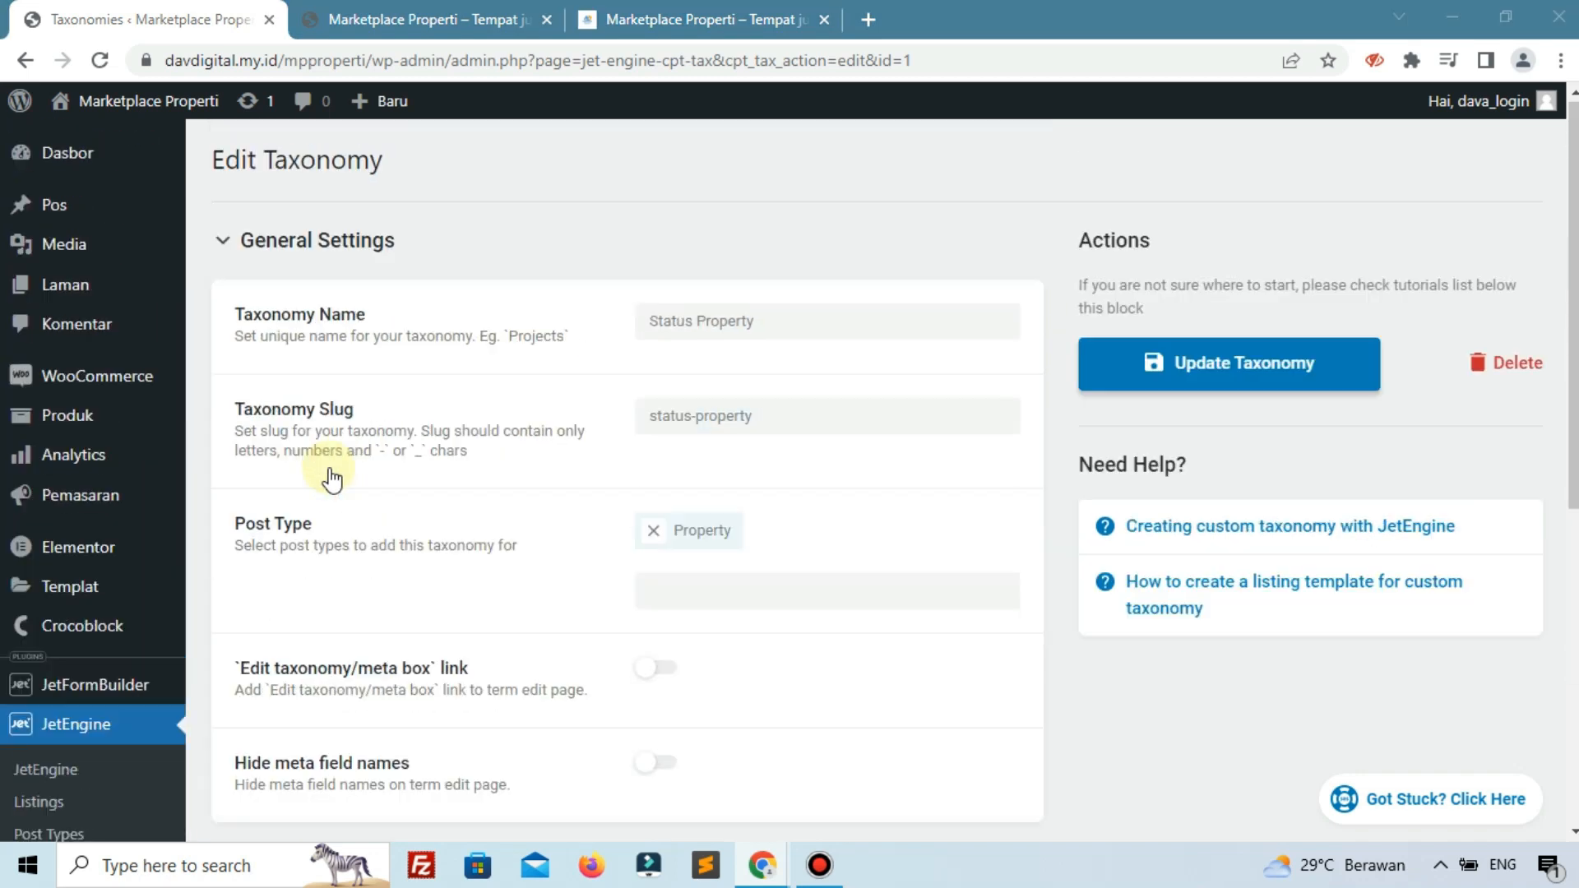
{"action": "scroll", "coordinate": [329, 481], "scroll_direction": "down", "scroll_amount": 6}
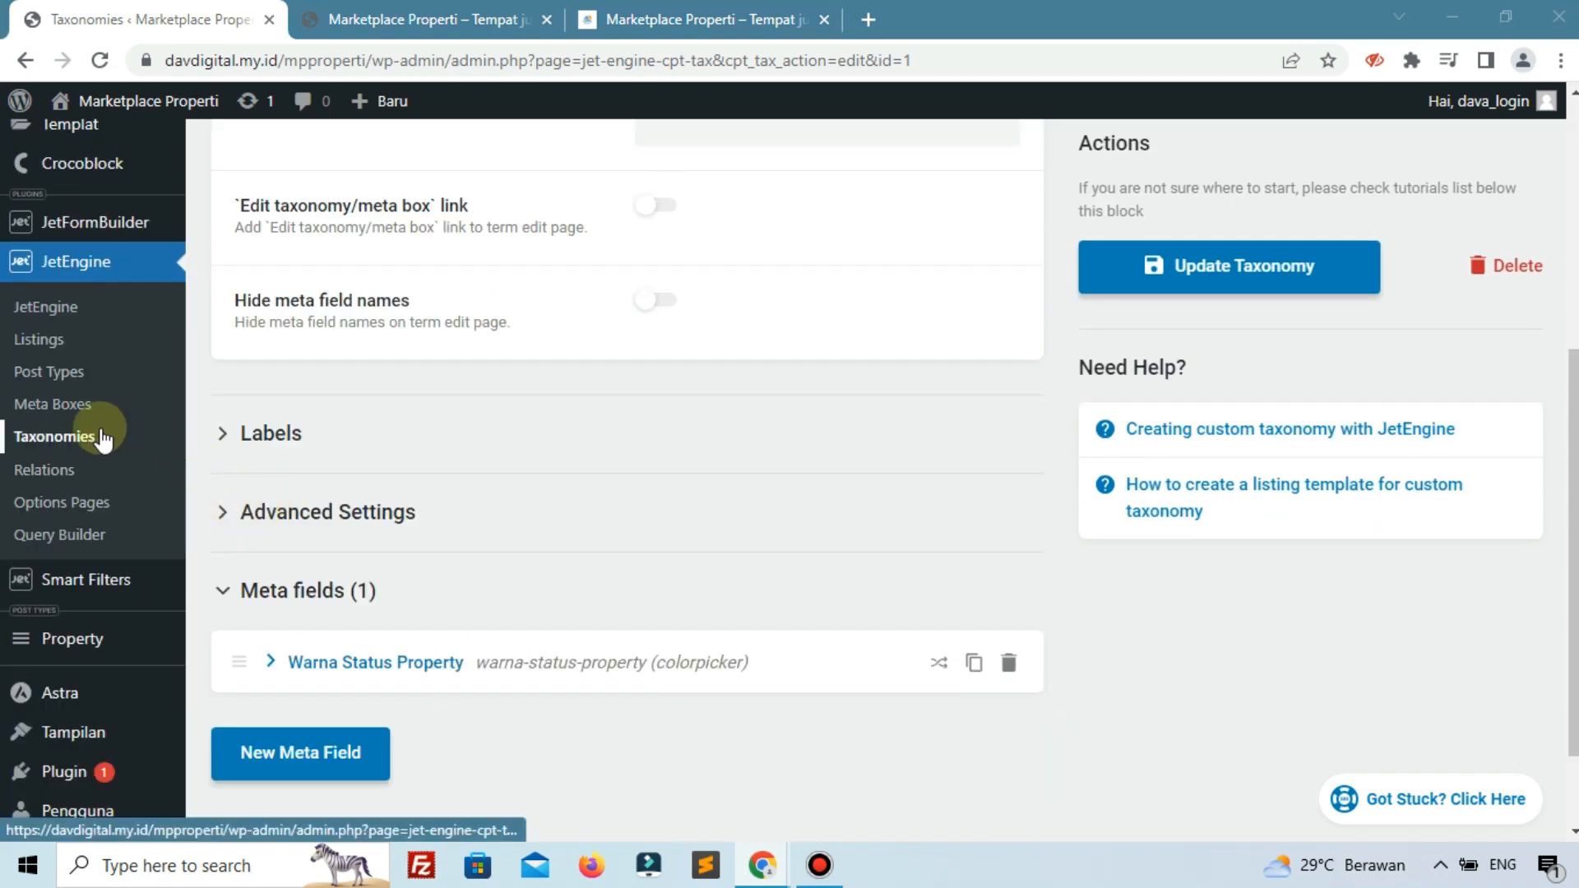
Start another JetEngine custom taxonomy named Jenis Property
{"action": "left_click", "coordinate": [103, 438]}
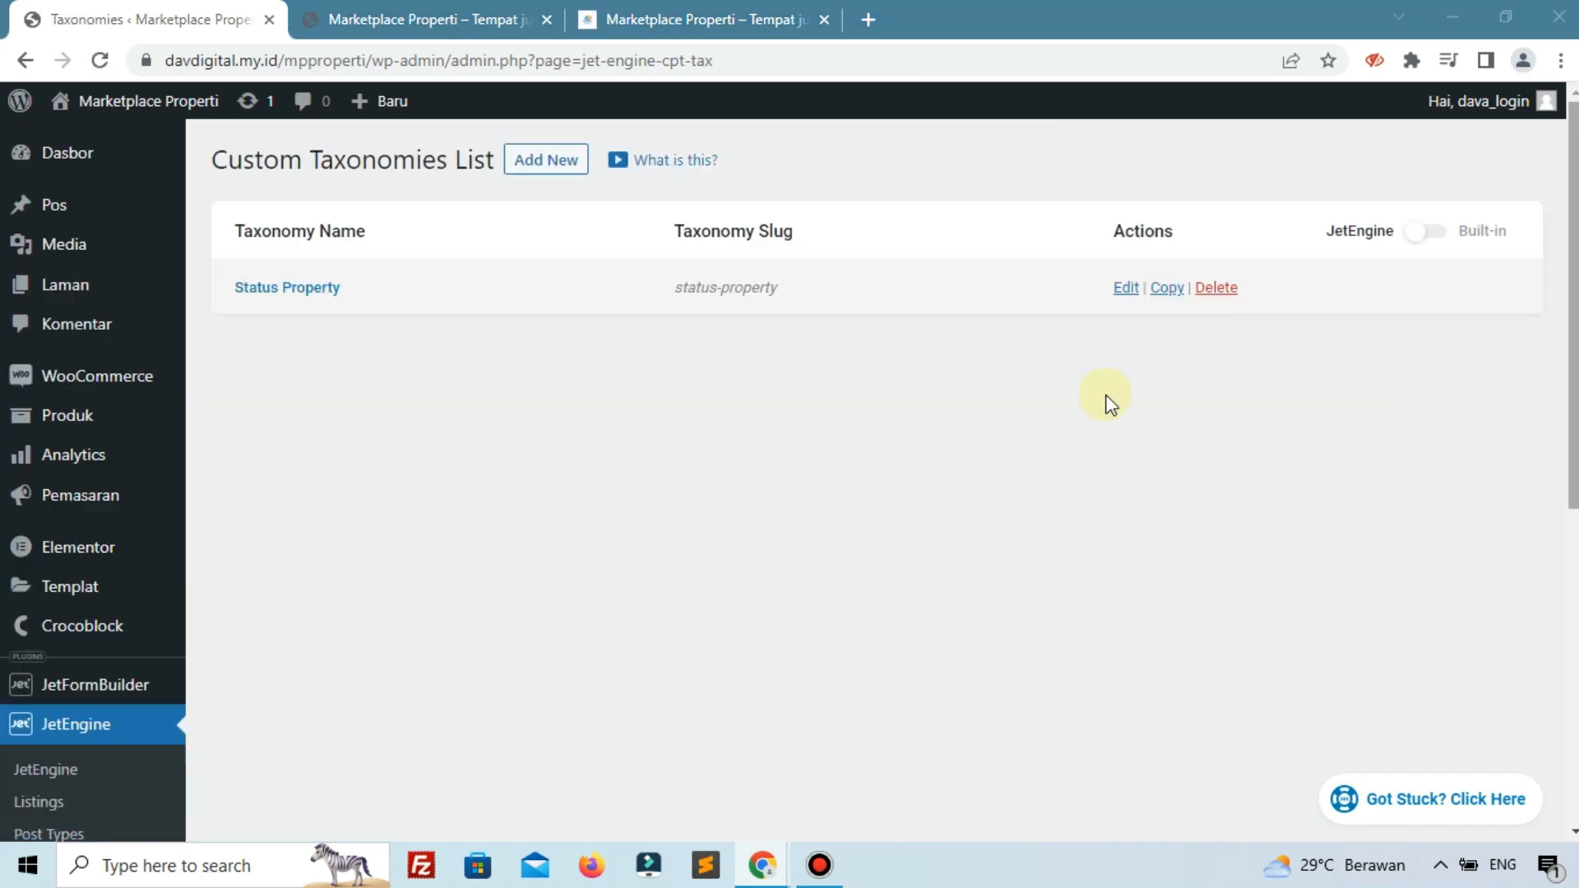
{"action": "left_click", "coordinate": [538, 164]}
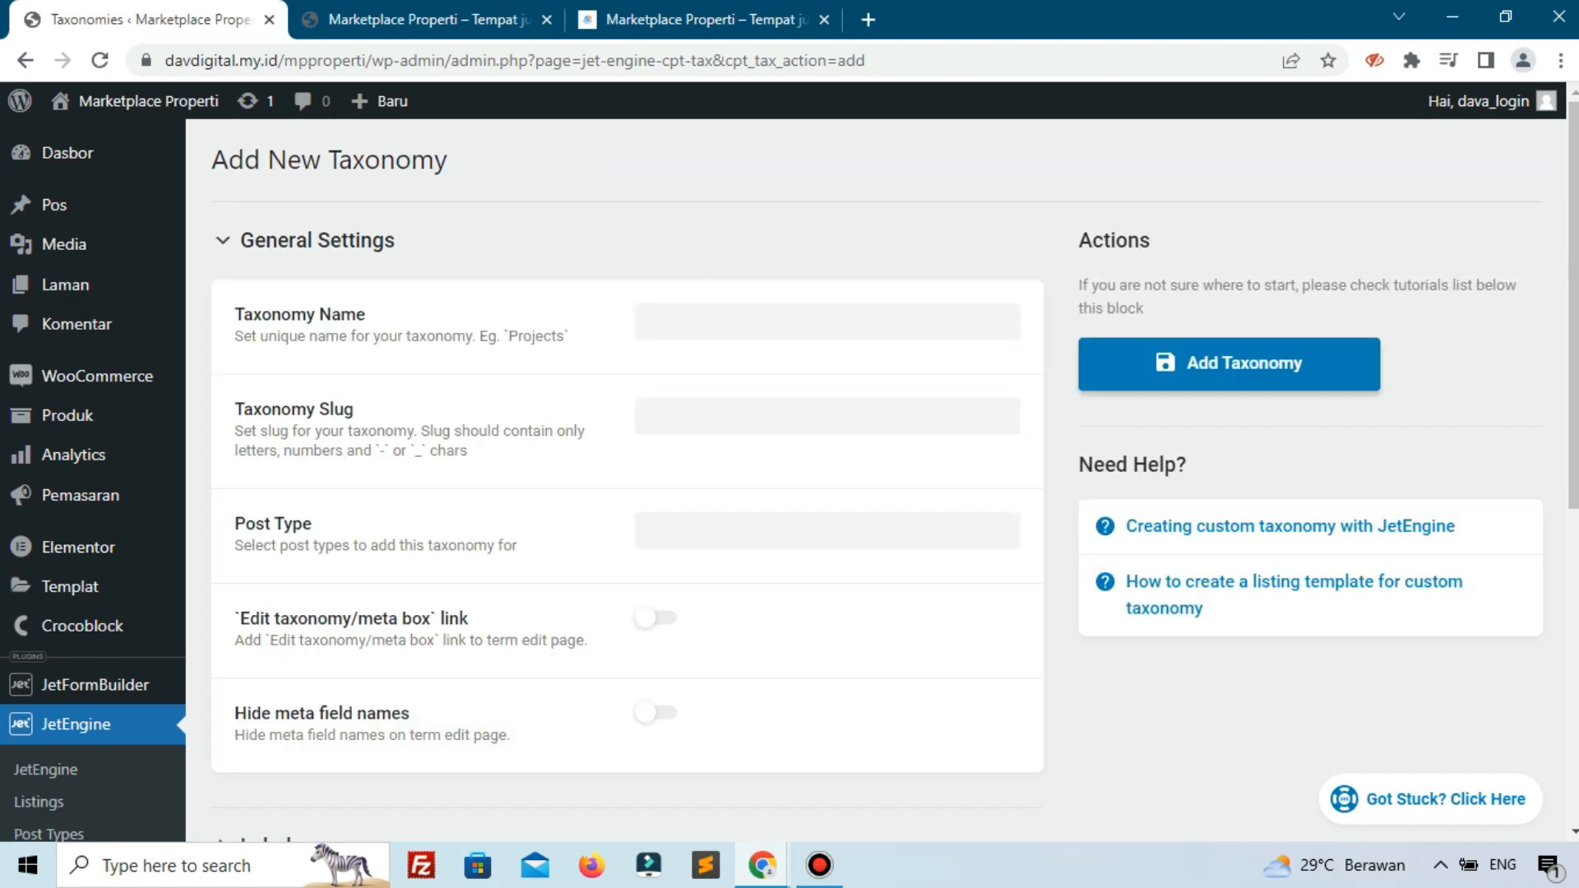
{"action": "left_click", "coordinate": [764, 328]}
{"action": "type", "text": "Jensi"}
{"action": "key", "text": "BackSpace"}
{"action": "type", "text": "is Property"}
{"action": "left_click", "coordinate": [512, 483]}
Assign the Jenis Property taxonomy to the Property post type
{"action": "scroll", "coordinate": [523, 494], "scroll_direction": "down", "scroll_amount": 3}
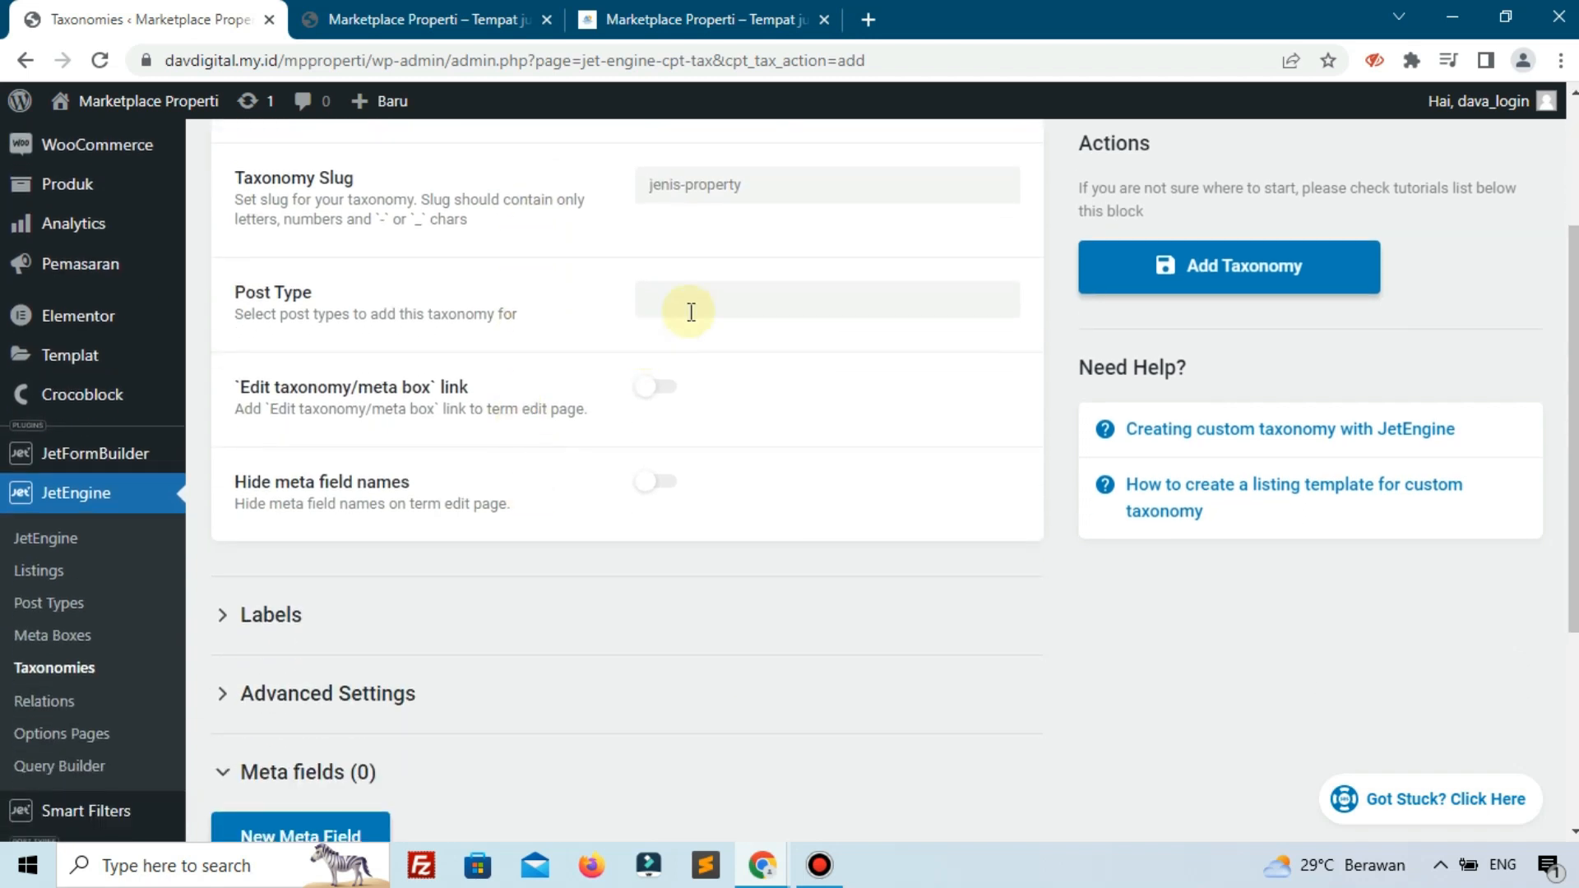
{"action": "left_click", "coordinate": [692, 311]}
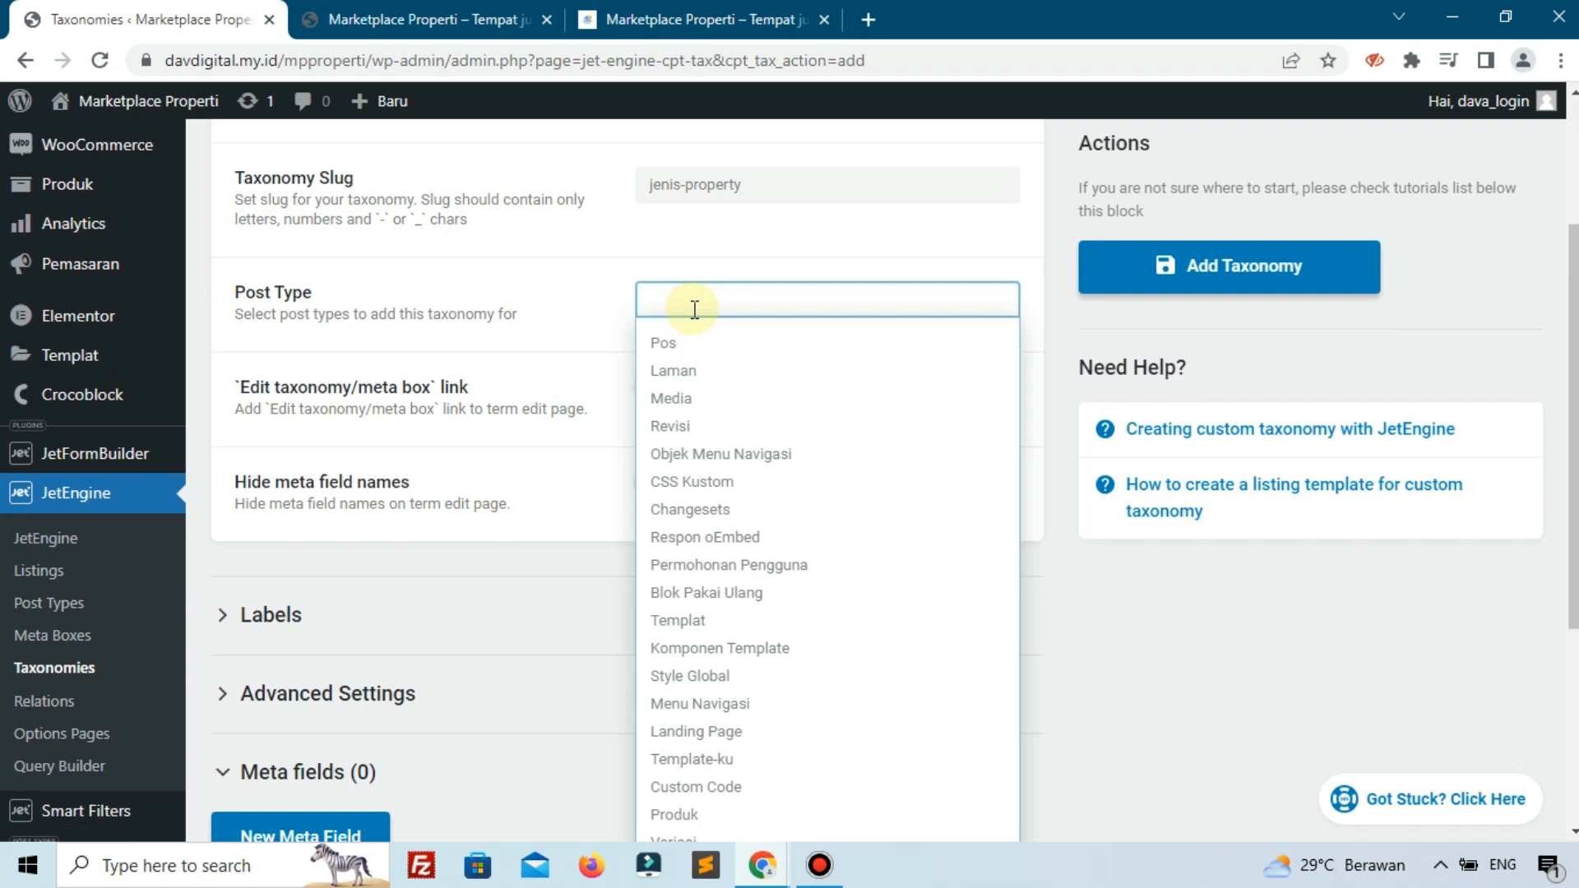
{"action": "type", "text": "prop"}
{"action": "left_click", "coordinate": [674, 342]}
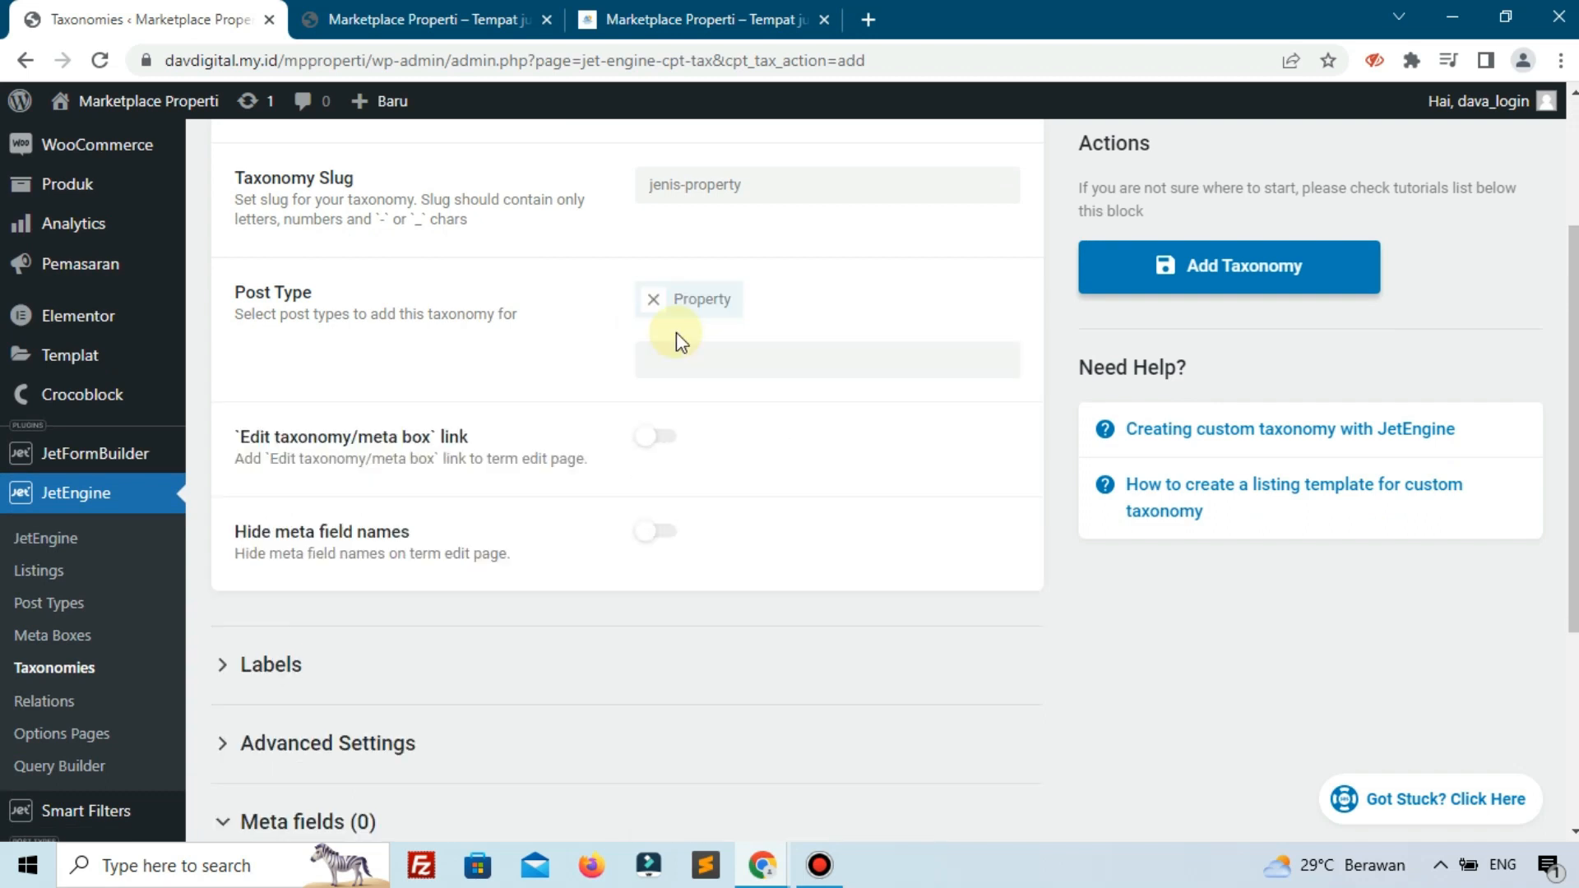
Add a meta field labelled Gambar to the Jenis Property taxonomy
{"action": "scroll", "coordinate": [667, 354], "scroll_direction": "down", "scroll_amount": 2}
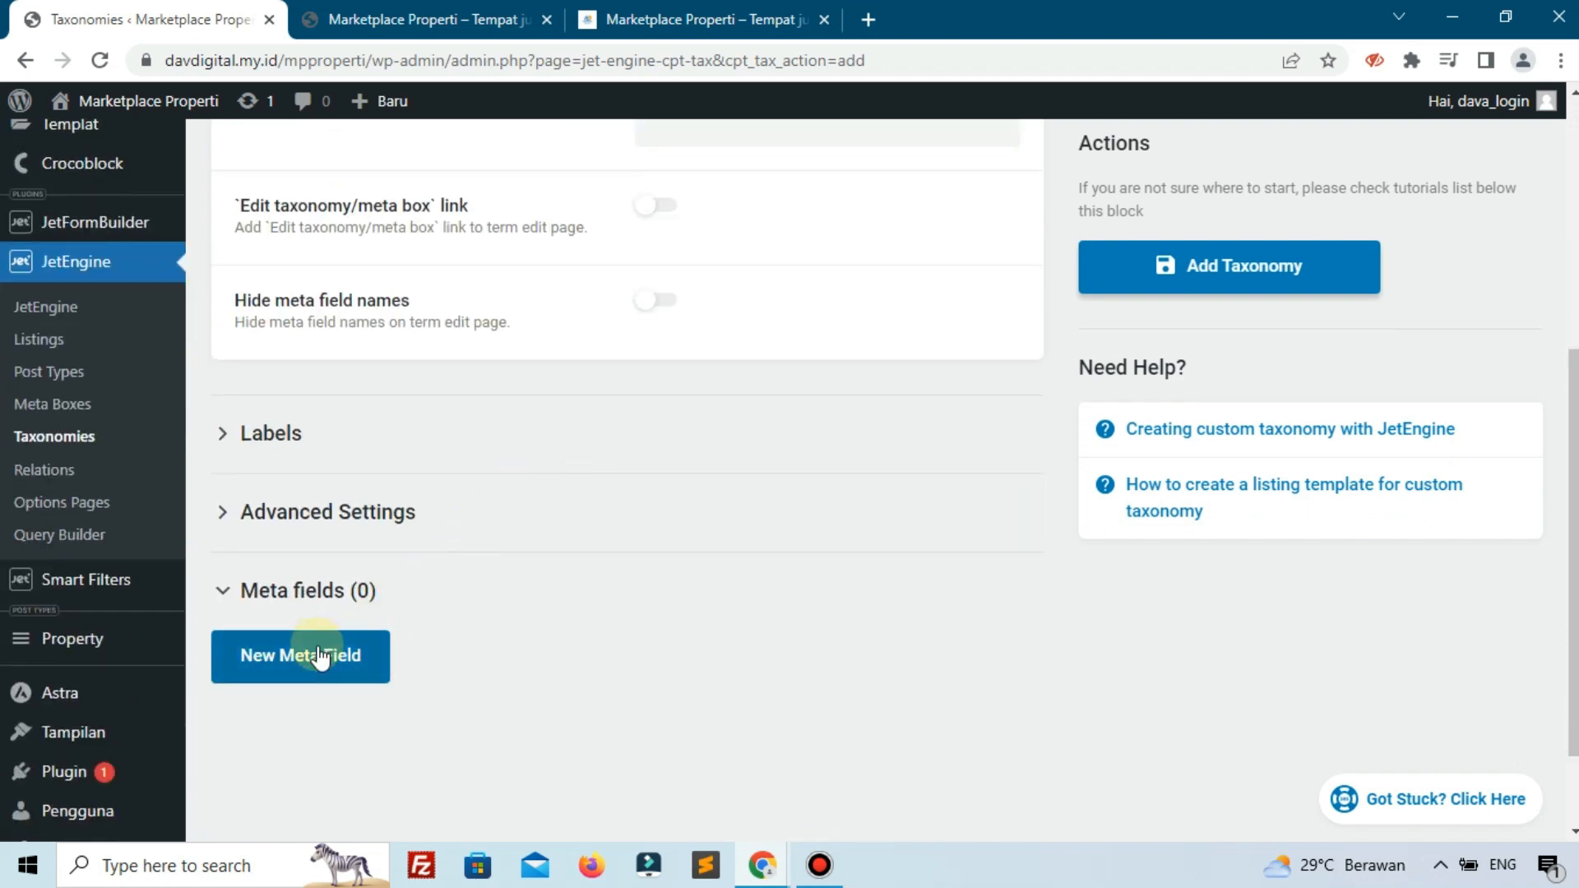
{"action": "left_click", "coordinate": [320, 658]}
{"action": "left_click", "coordinate": [695, 737]}
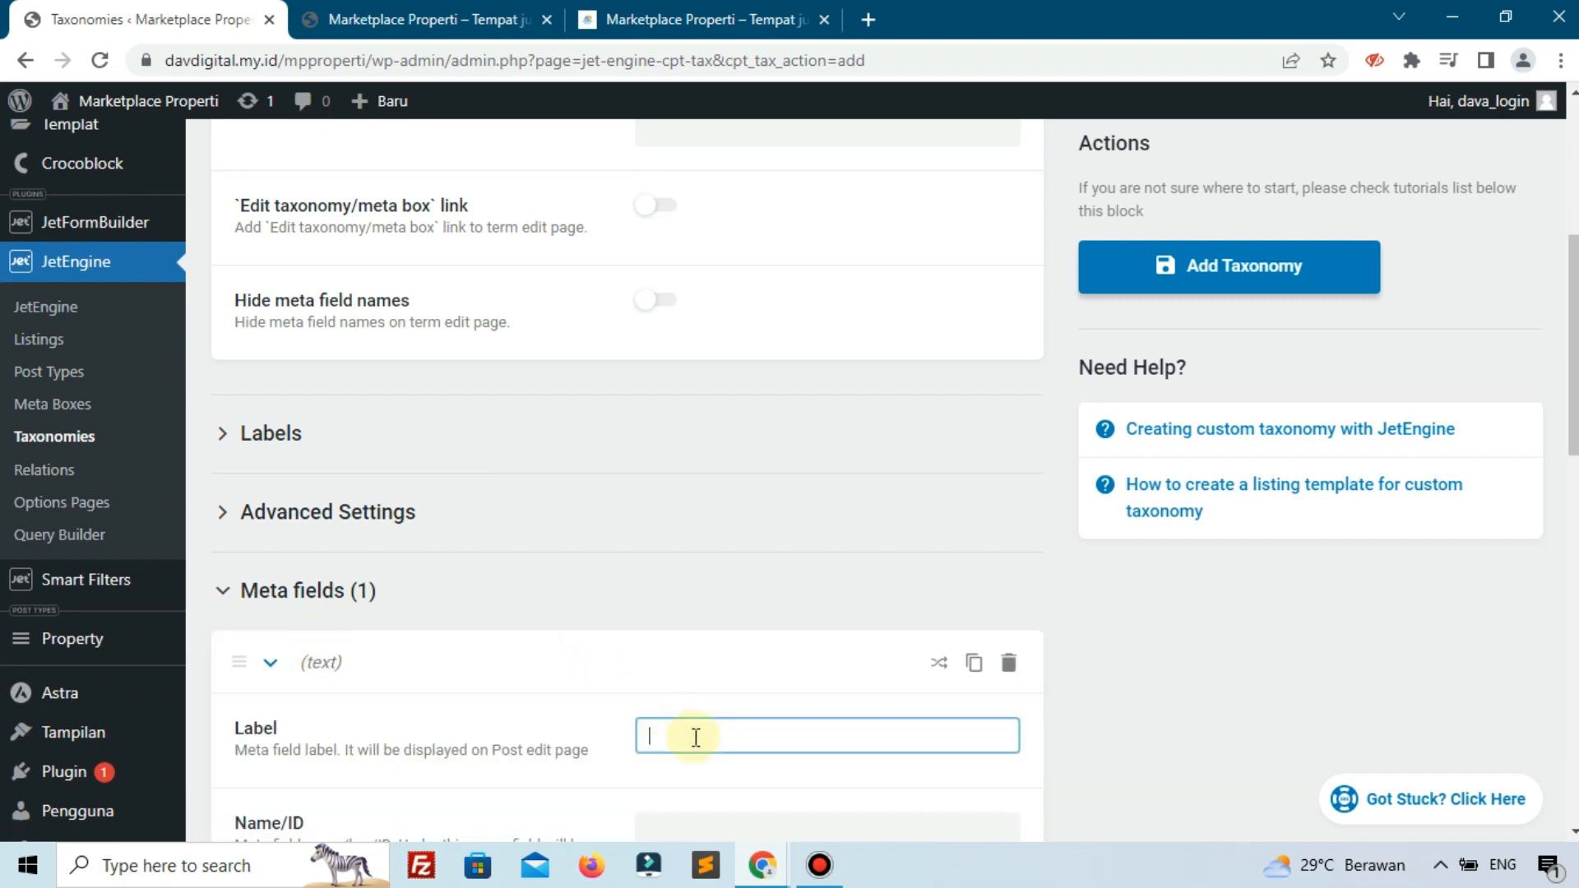
{"action": "type", "text": "Gambar"}
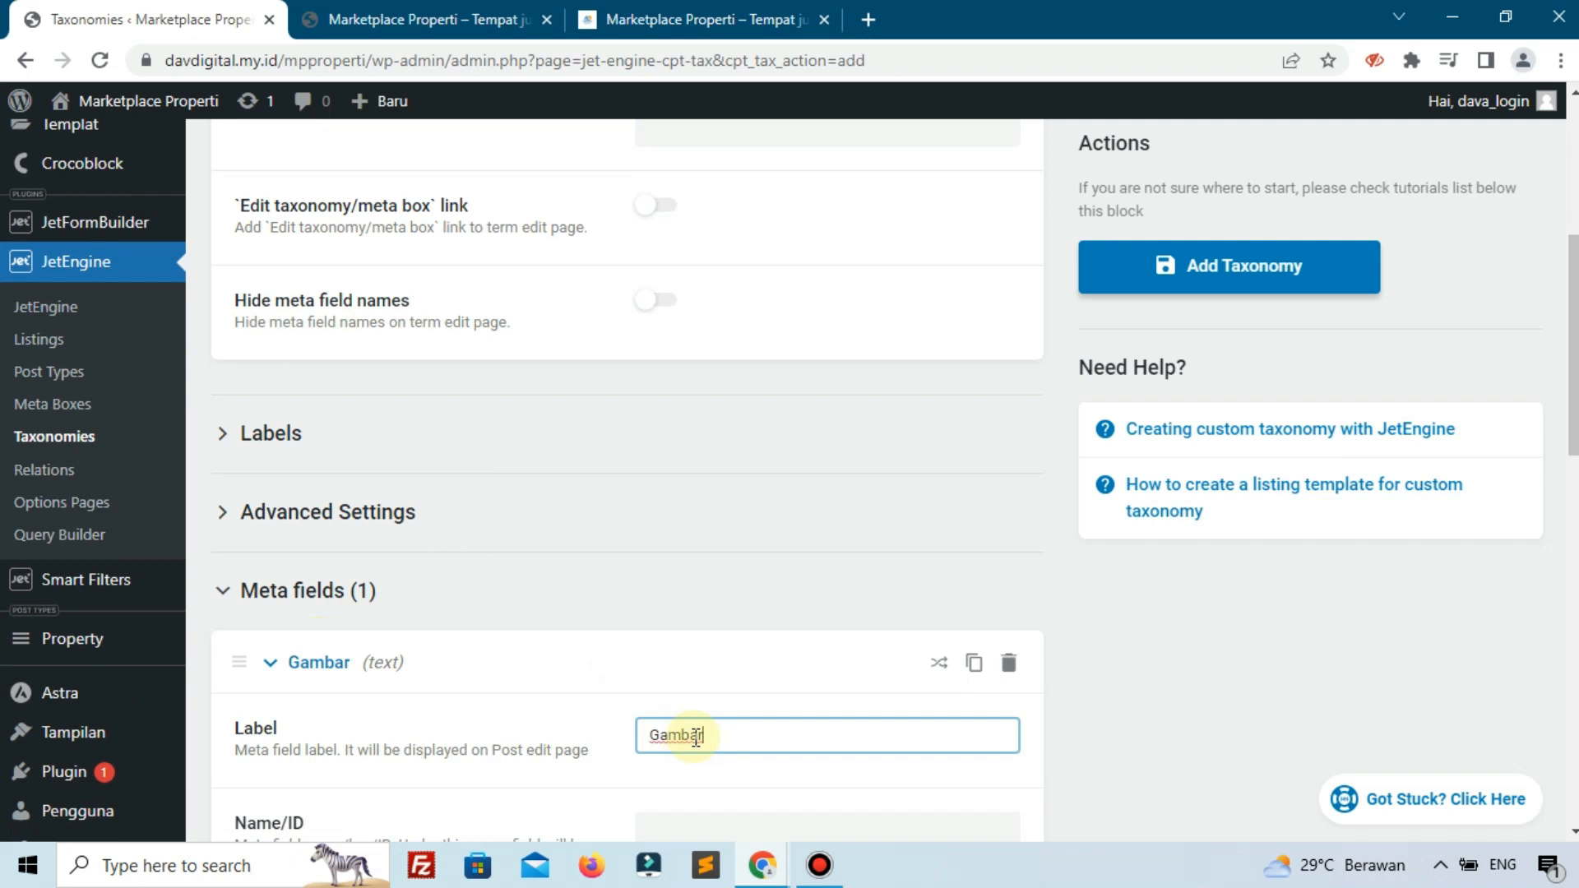
Examine the images on the property type cards of the marketplaceproperti.my.id site, and return to the taxonomy form
{"action": "left_click", "coordinate": [695, 18]}
{"action": "scroll", "coordinate": [581, 430], "scroll_direction": "up", "scroll_amount": 15}
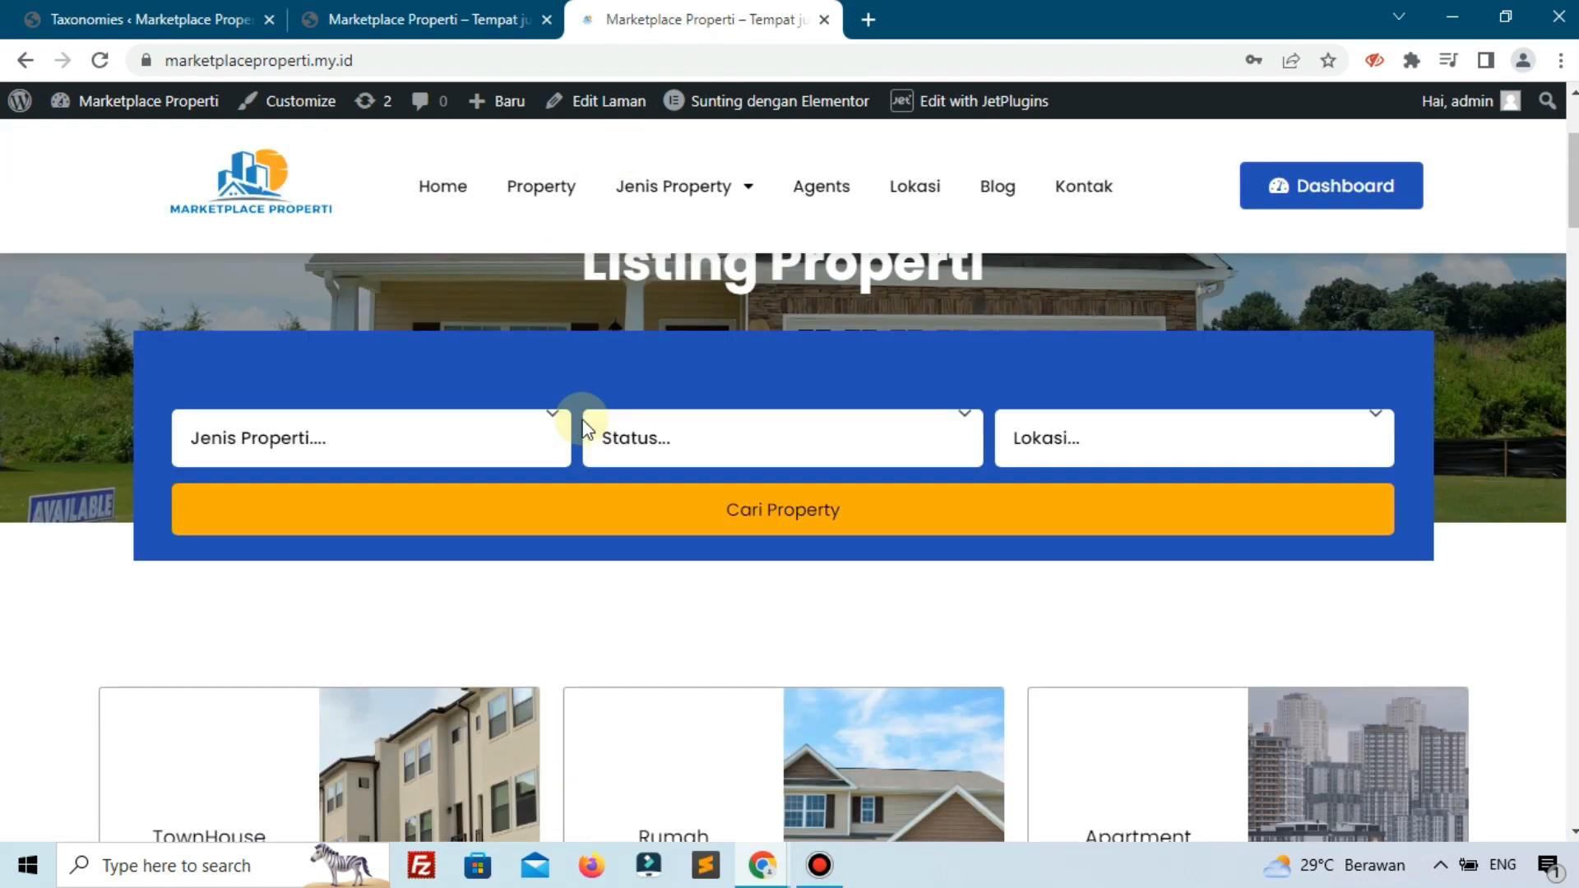
{"action": "scroll", "coordinate": [582, 419], "scroll_direction": "up", "scroll_amount": 2}
{"action": "scroll", "coordinate": [398, 437], "scroll_direction": "down", "scroll_amount": 5}
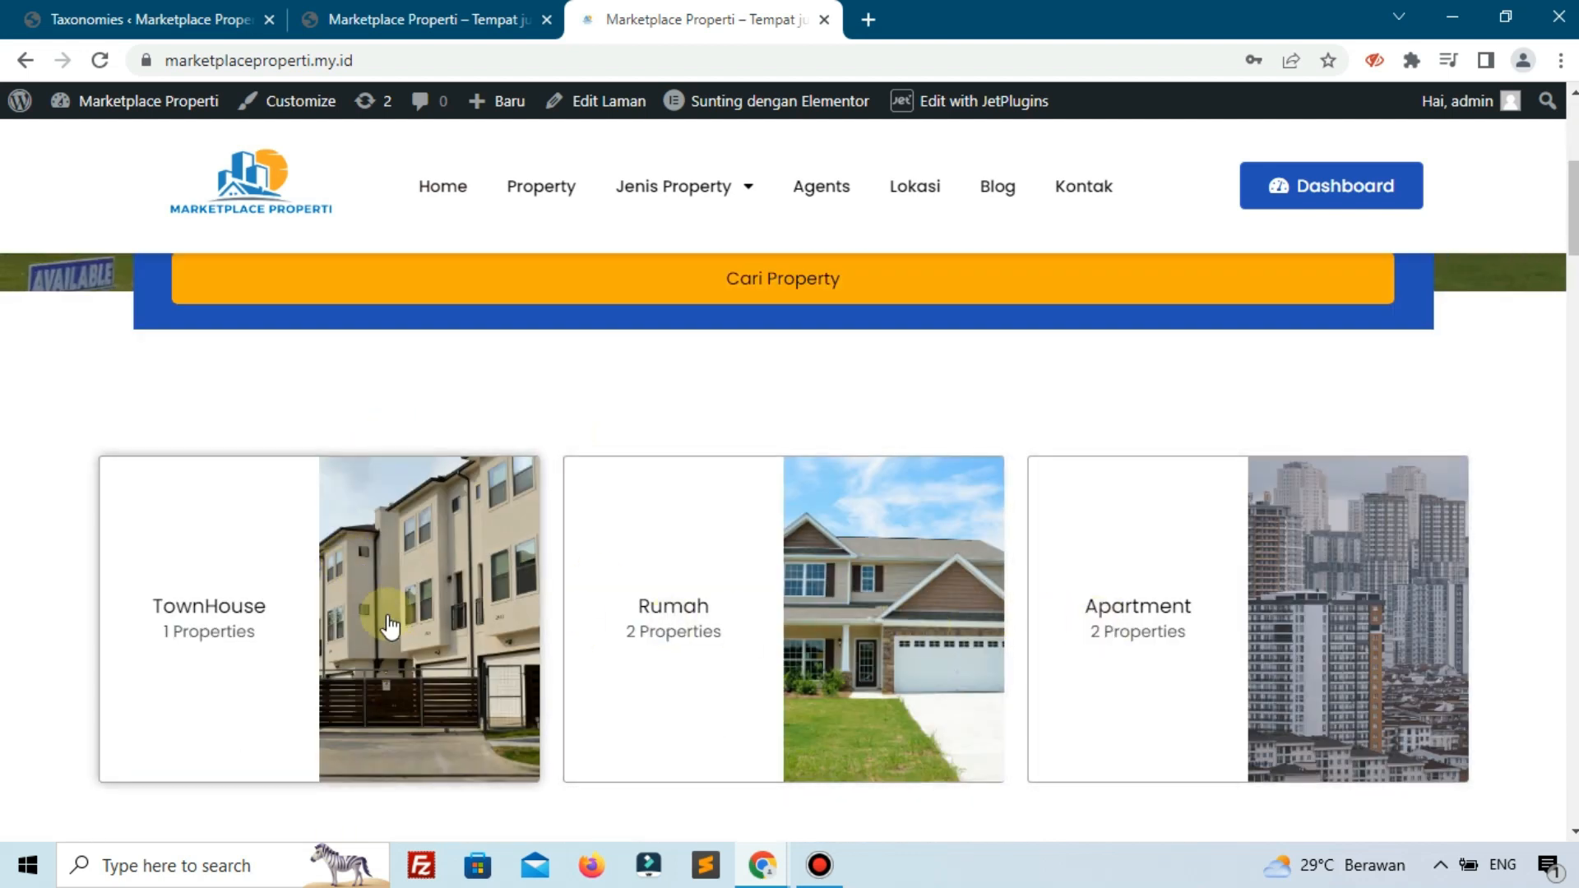
{"action": "left_click", "coordinate": [191, 9]}
{"action": "scroll", "coordinate": [509, 411], "scroll_direction": "down", "scroll_amount": 3}
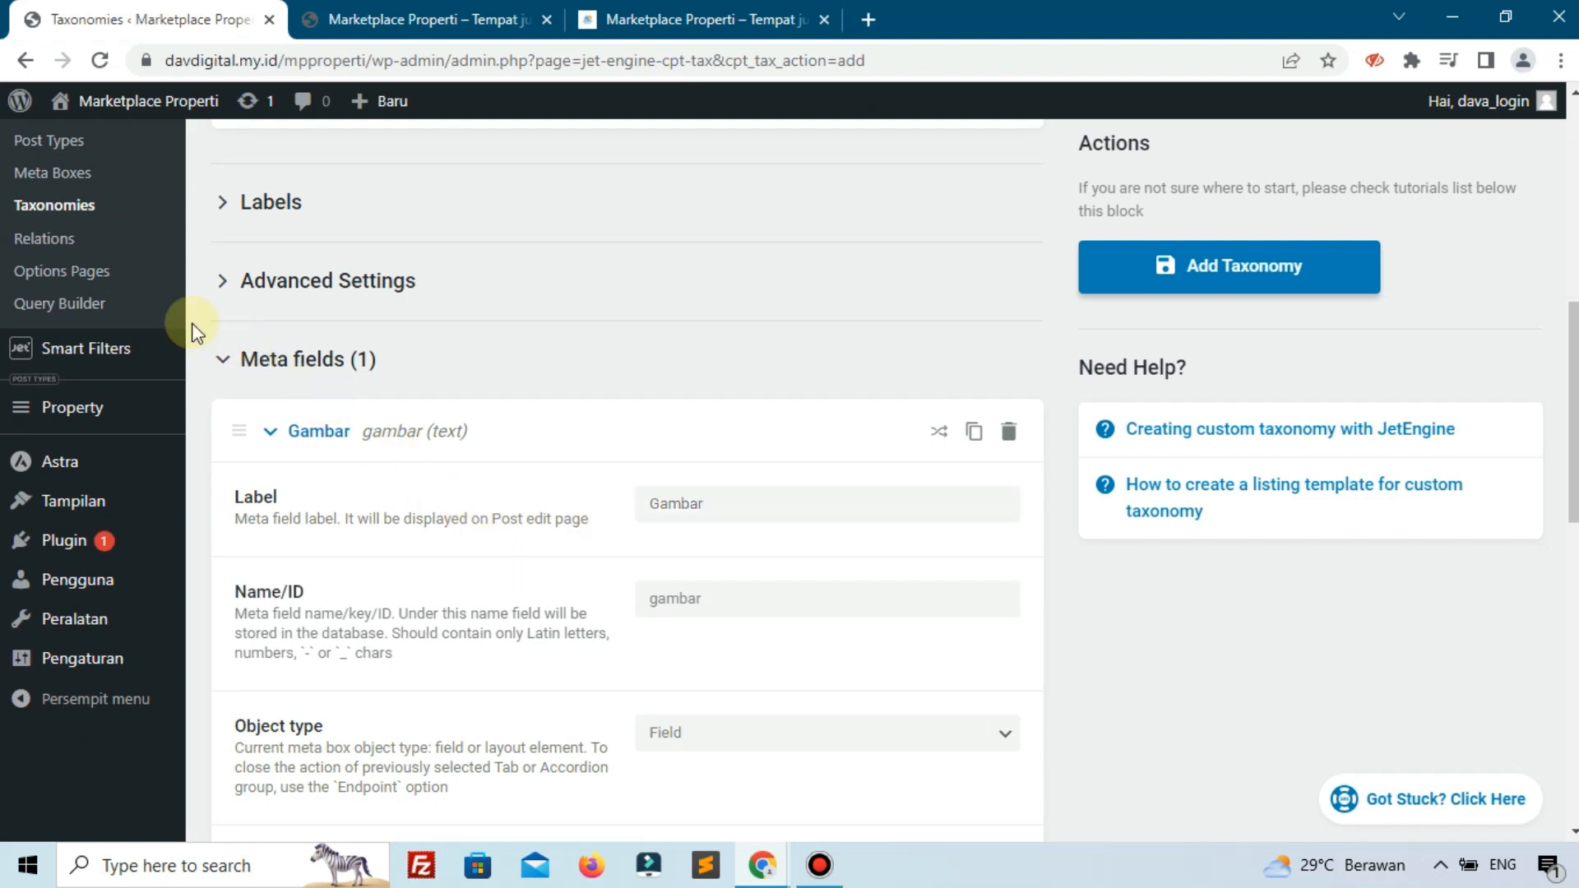
Set the Gambar meta field's type to Media and its value format to Array with media ID and URL
{"action": "scroll", "coordinate": [441, 451], "scroll_direction": "up", "scroll_amount": 10}
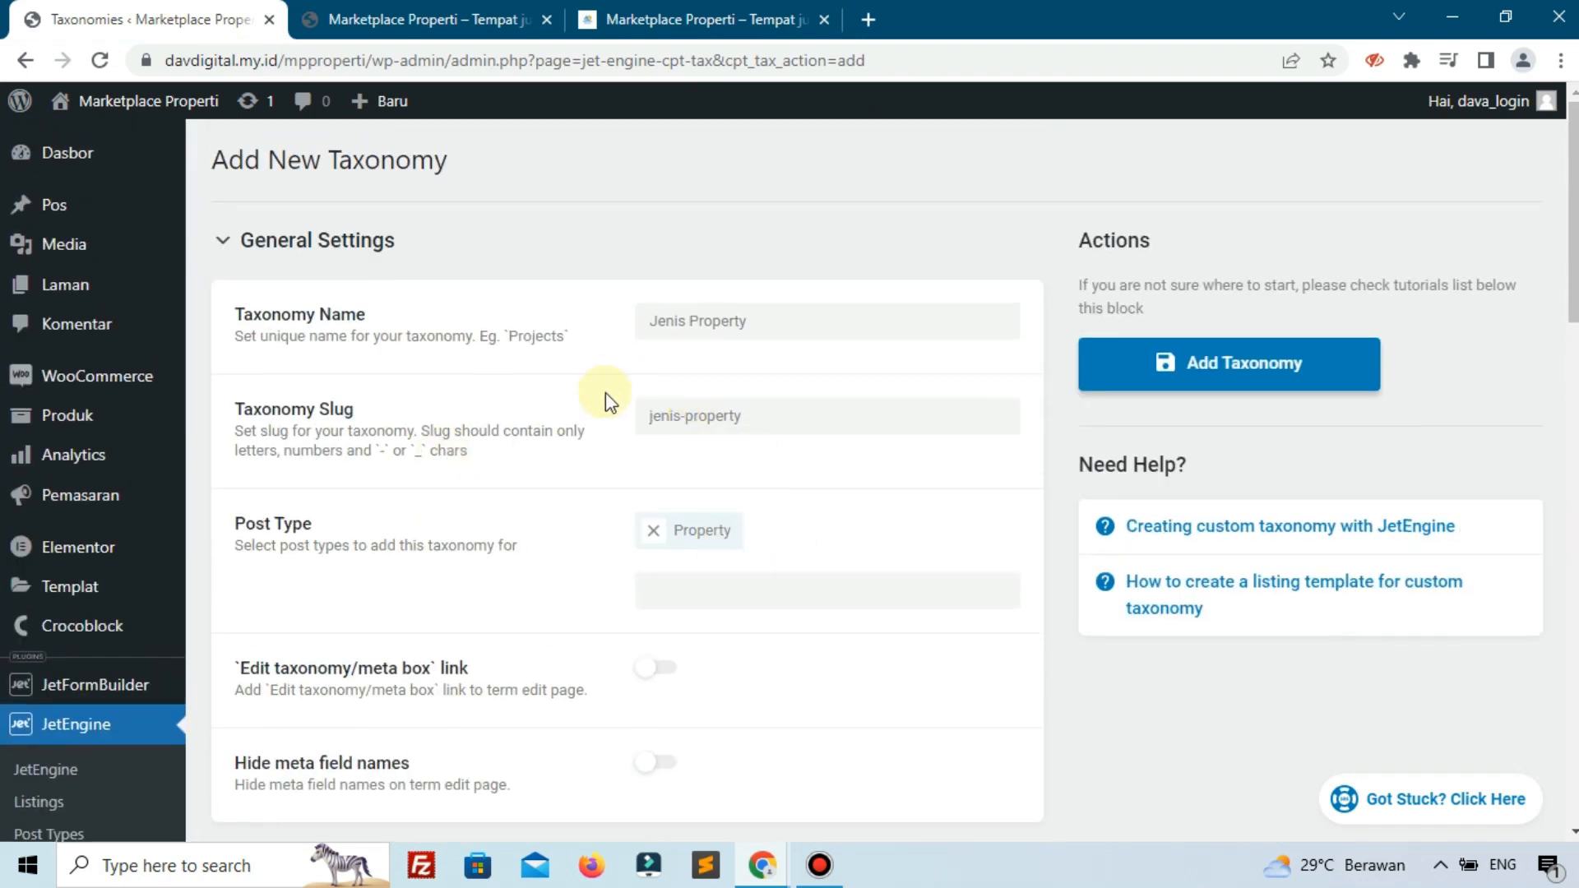
{"action": "scroll", "coordinate": [658, 638], "scroll_direction": "down", "scroll_amount": 10}
{"action": "scroll", "coordinate": [658, 638], "scroll_direction": "down", "scroll_amount": 1}
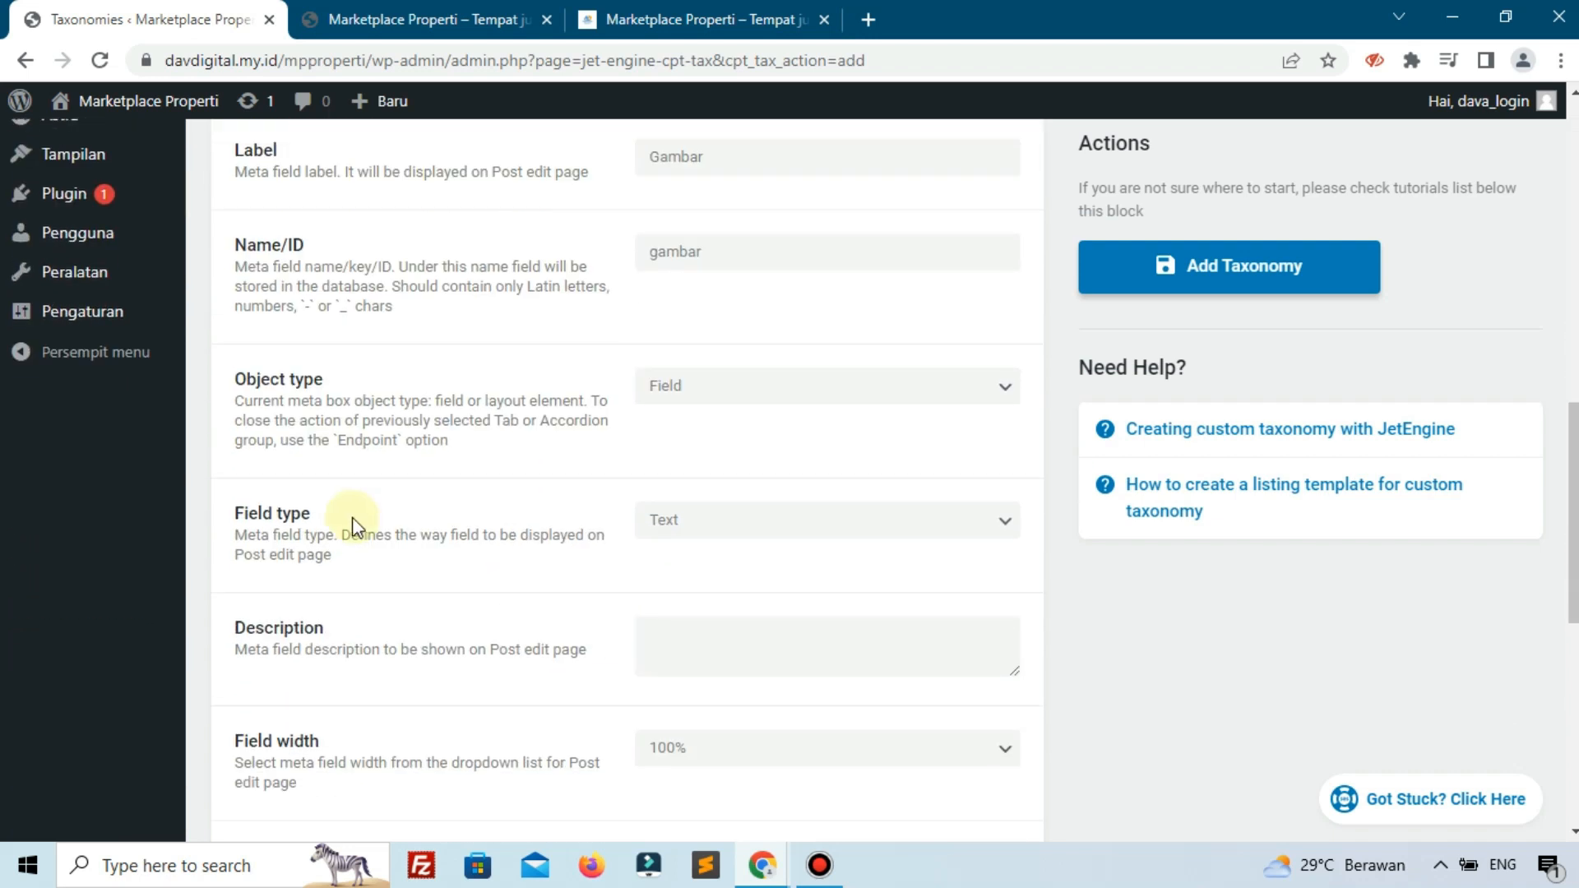
{"action": "left_click", "coordinate": [703, 537]}
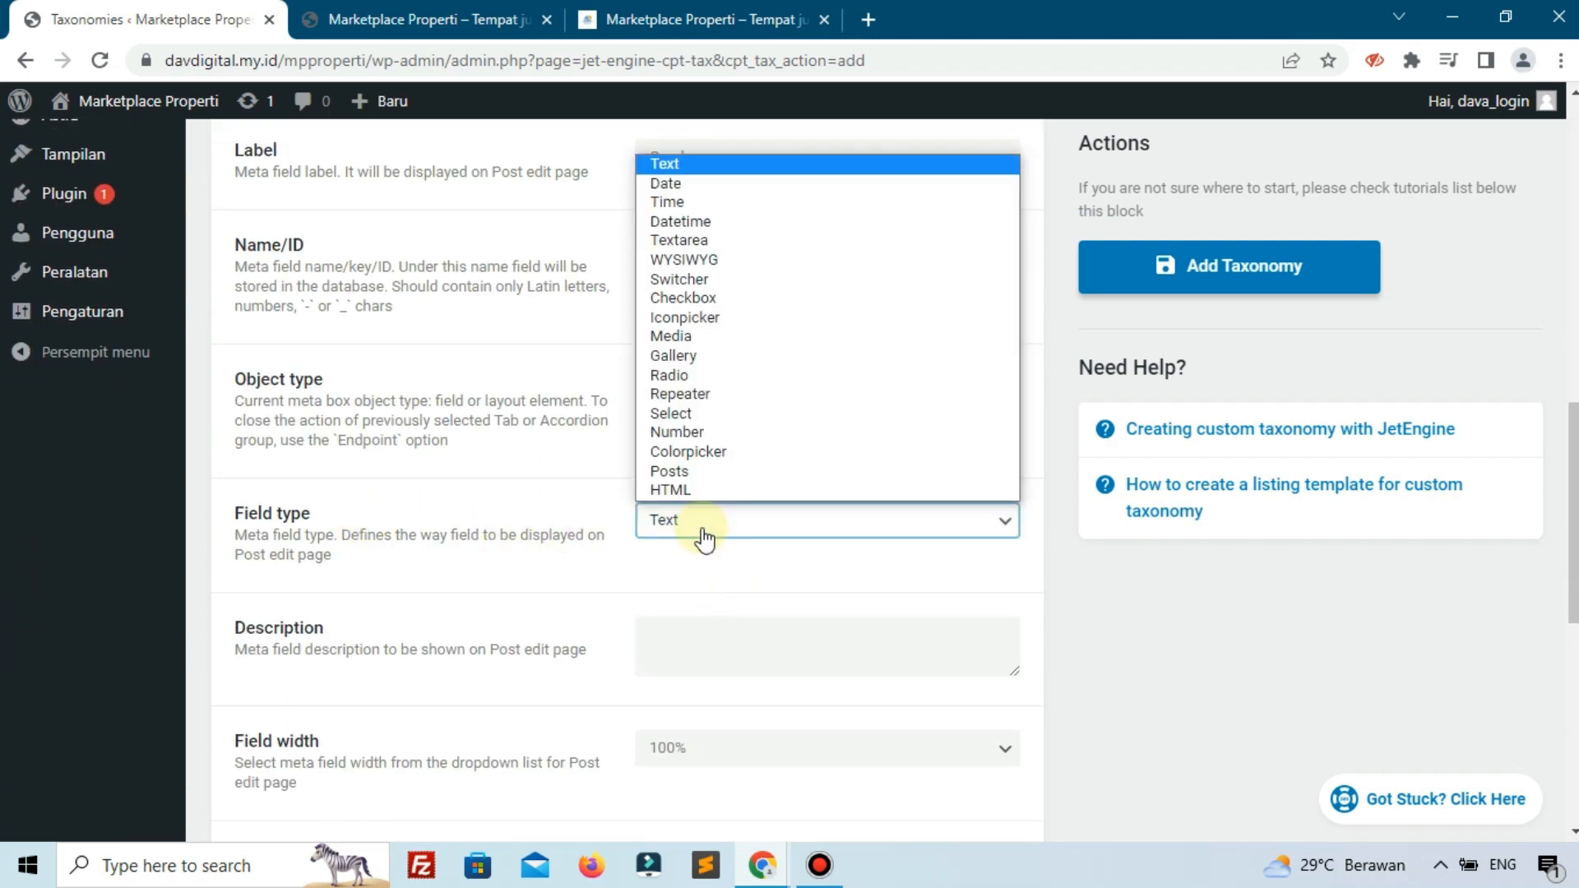
{"action": "left_click", "coordinate": [676, 339]}
{"action": "left_click", "coordinate": [685, 657]}
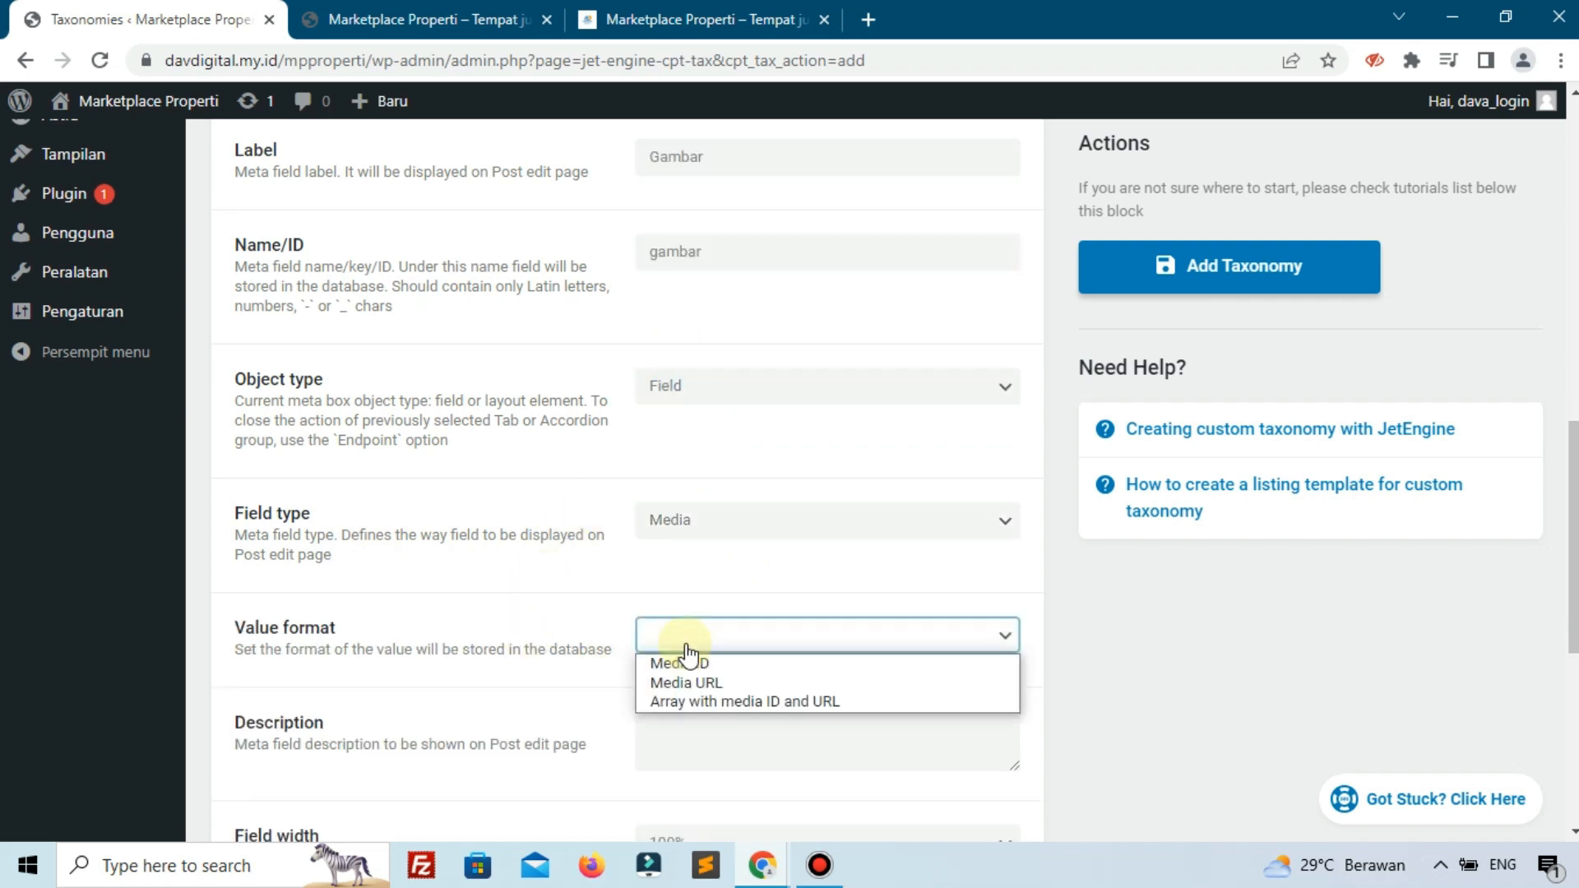
{"action": "left_click", "coordinate": [721, 699]}
{"action": "scroll", "coordinate": [721, 699], "scroll_direction": "down", "scroll_amount": 5}
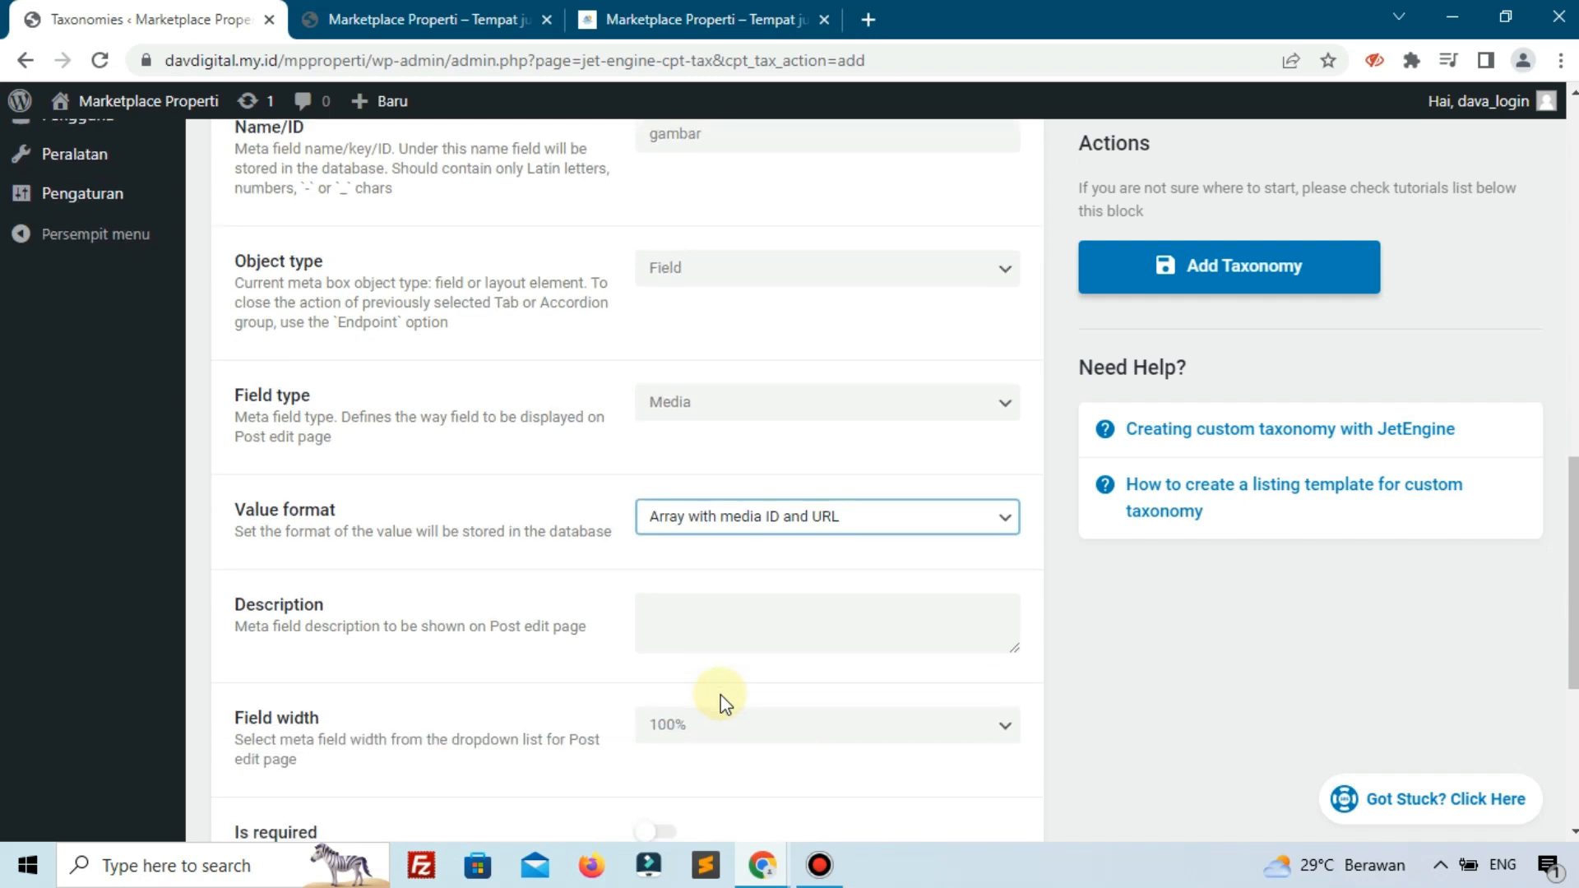
Save the Jenis Property taxonomy with its Gambar media field
{"action": "scroll", "coordinate": [891, 673], "scroll_direction": "up", "scroll_amount": 6}
{"action": "scroll", "coordinate": [1053, 451], "scroll_direction": "up", "scroll_amount": 4}
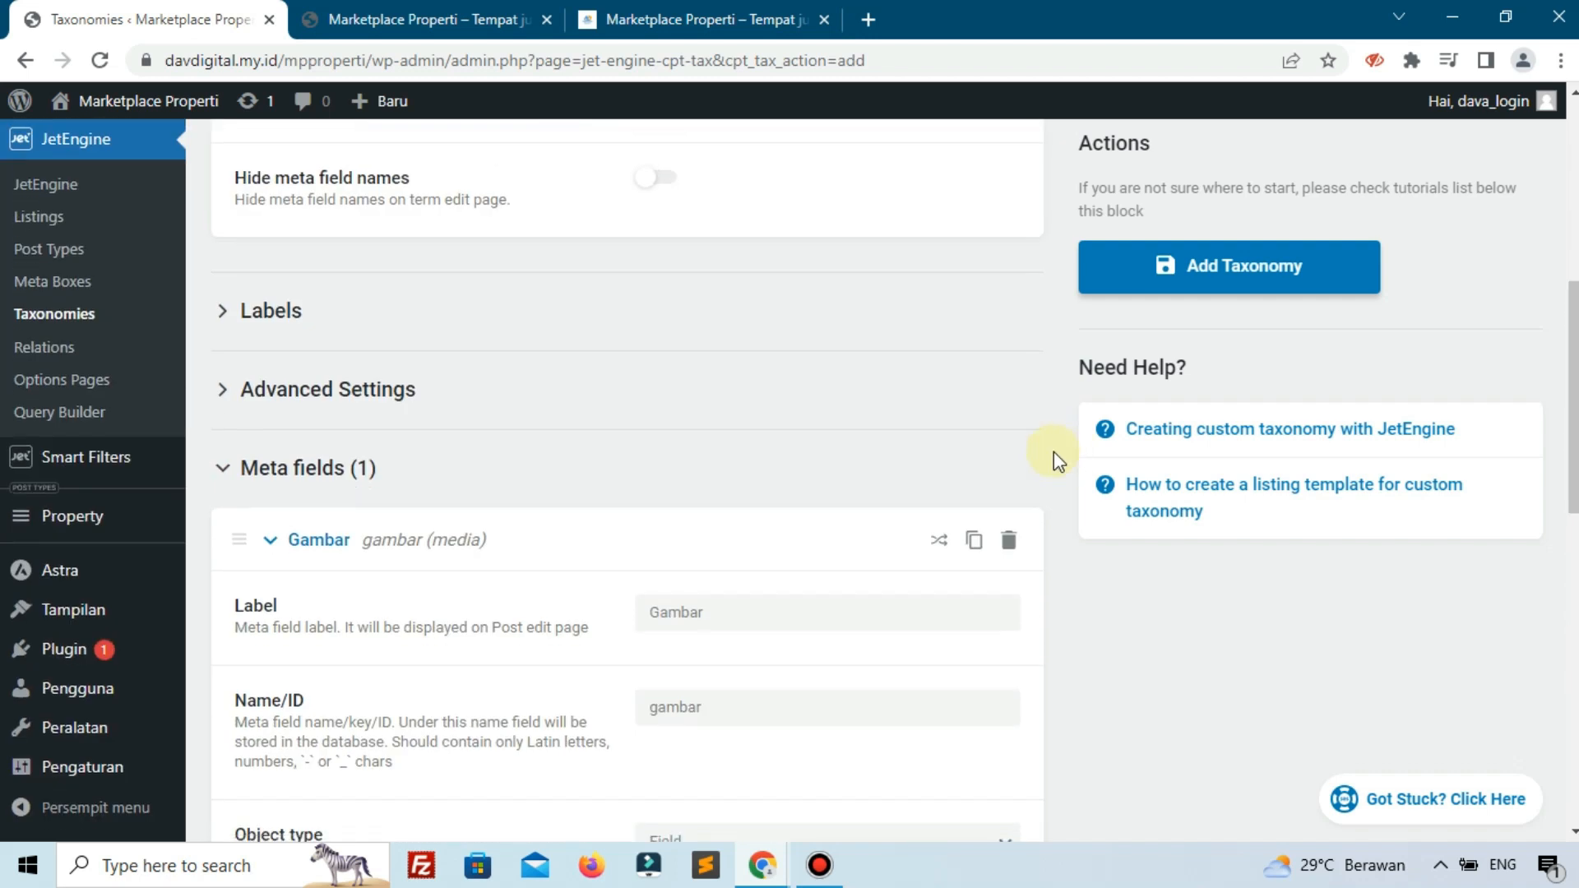
{"action": "scroll", "coordinate": [1053, 452], "scroll_direction": "down", "scroll_amount": 10}
{"action": "left_click", "coordinate": [1220, 288]}
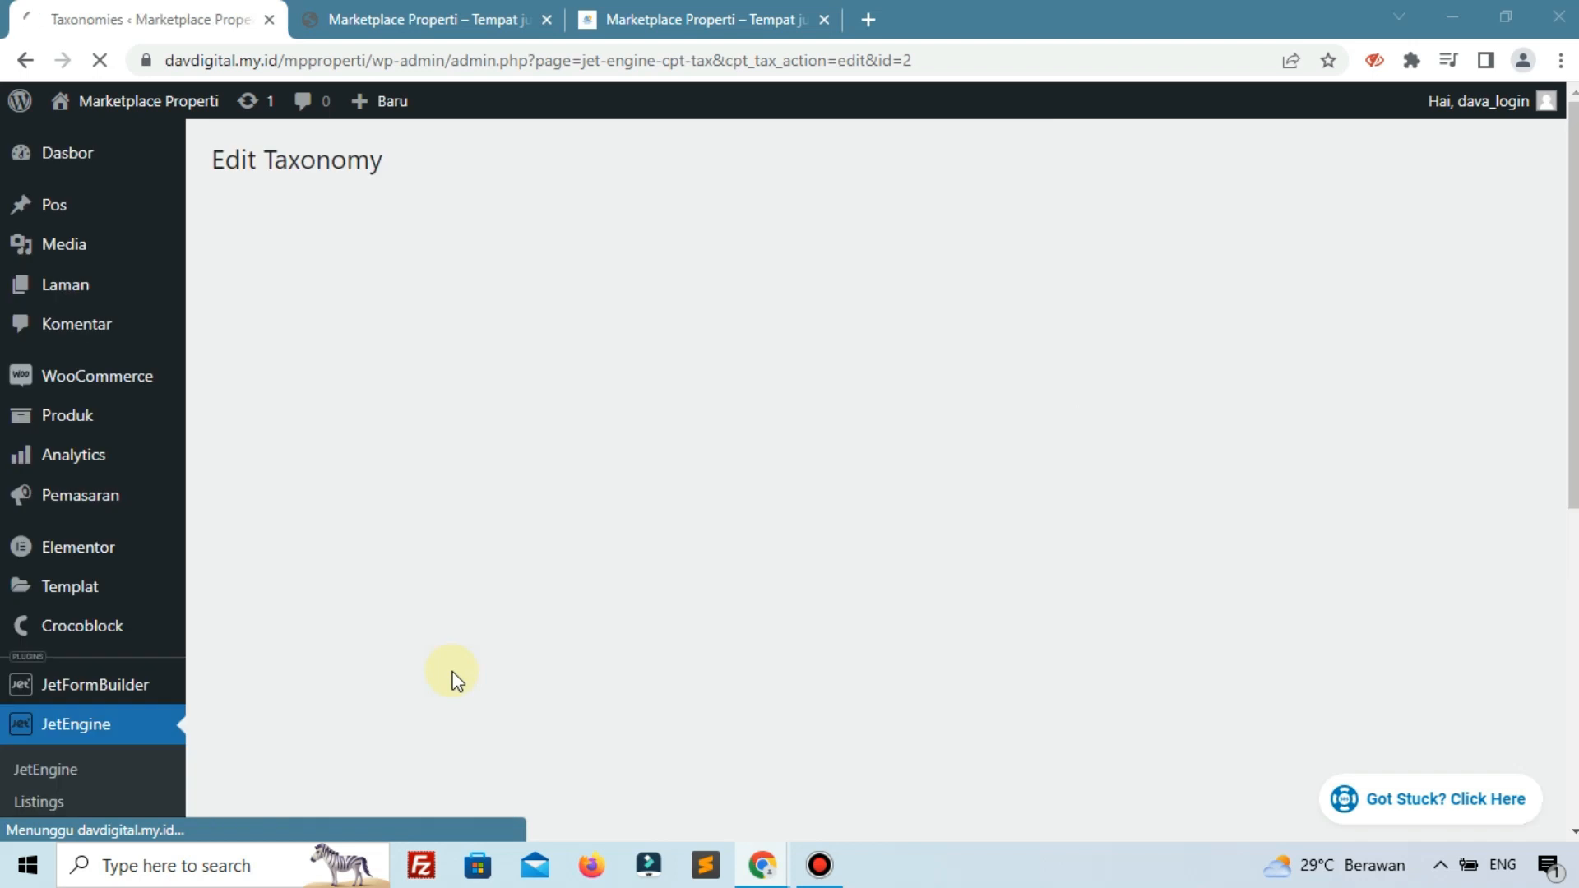
Check the Property post type's admin entries for the Jenis Property and Status Property taxonomies
{"action": "scroll", "coordinate": [329, 666], "scroll_direction": "down", "scroll_amount": 4}
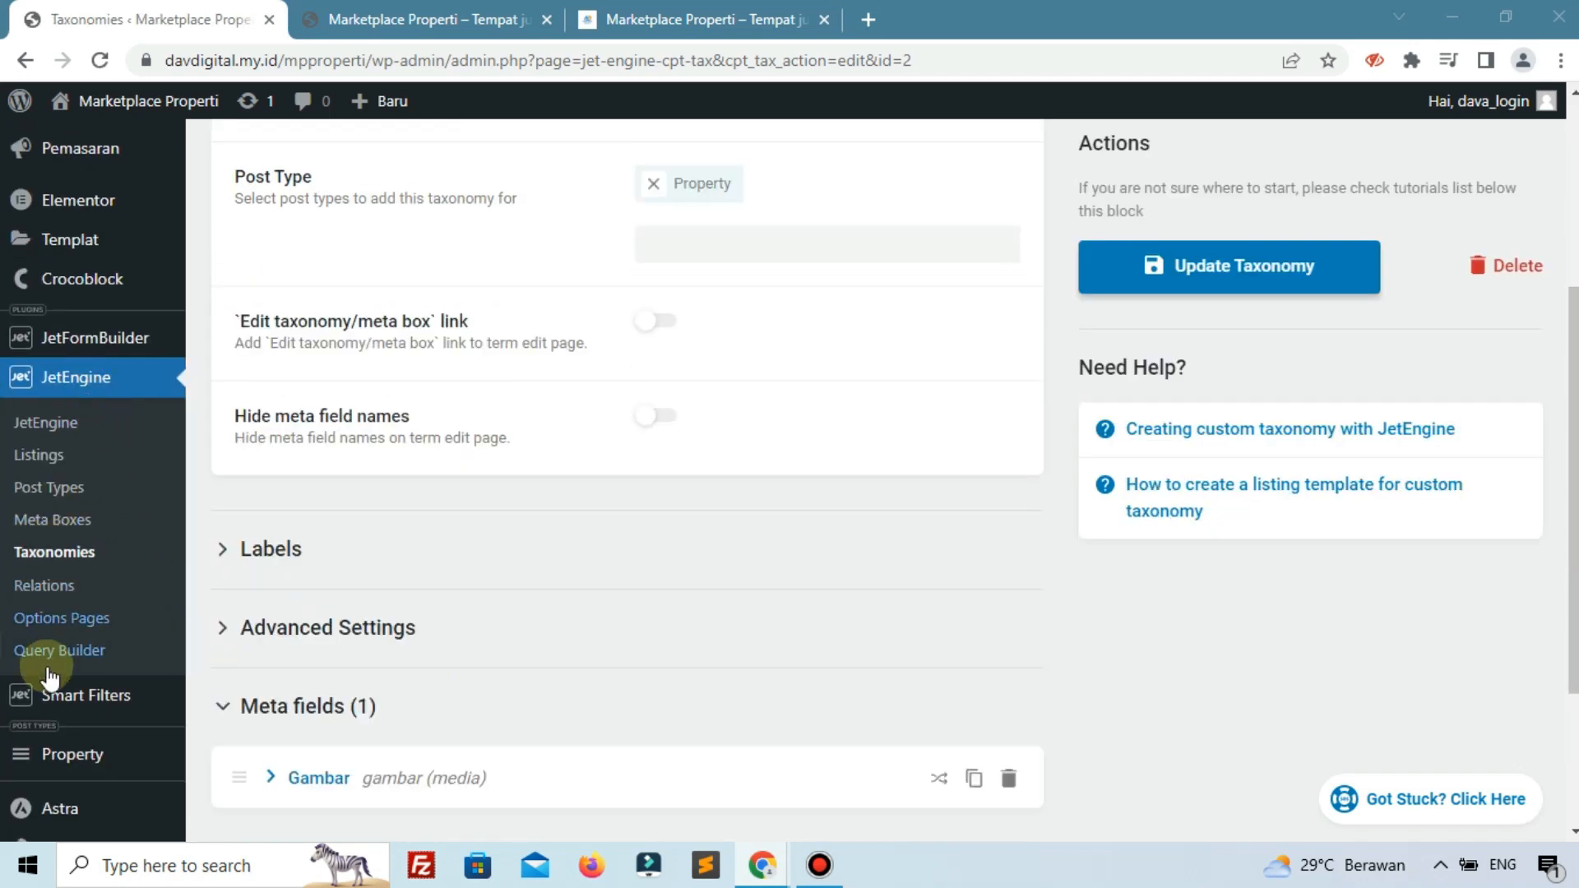
{"action": "scroll", "coordinate": [49, 676], "scroll_direction": "down", "scroll_amount": 3}
{"action": "mouse_move", "coordinate": [103, 543]}
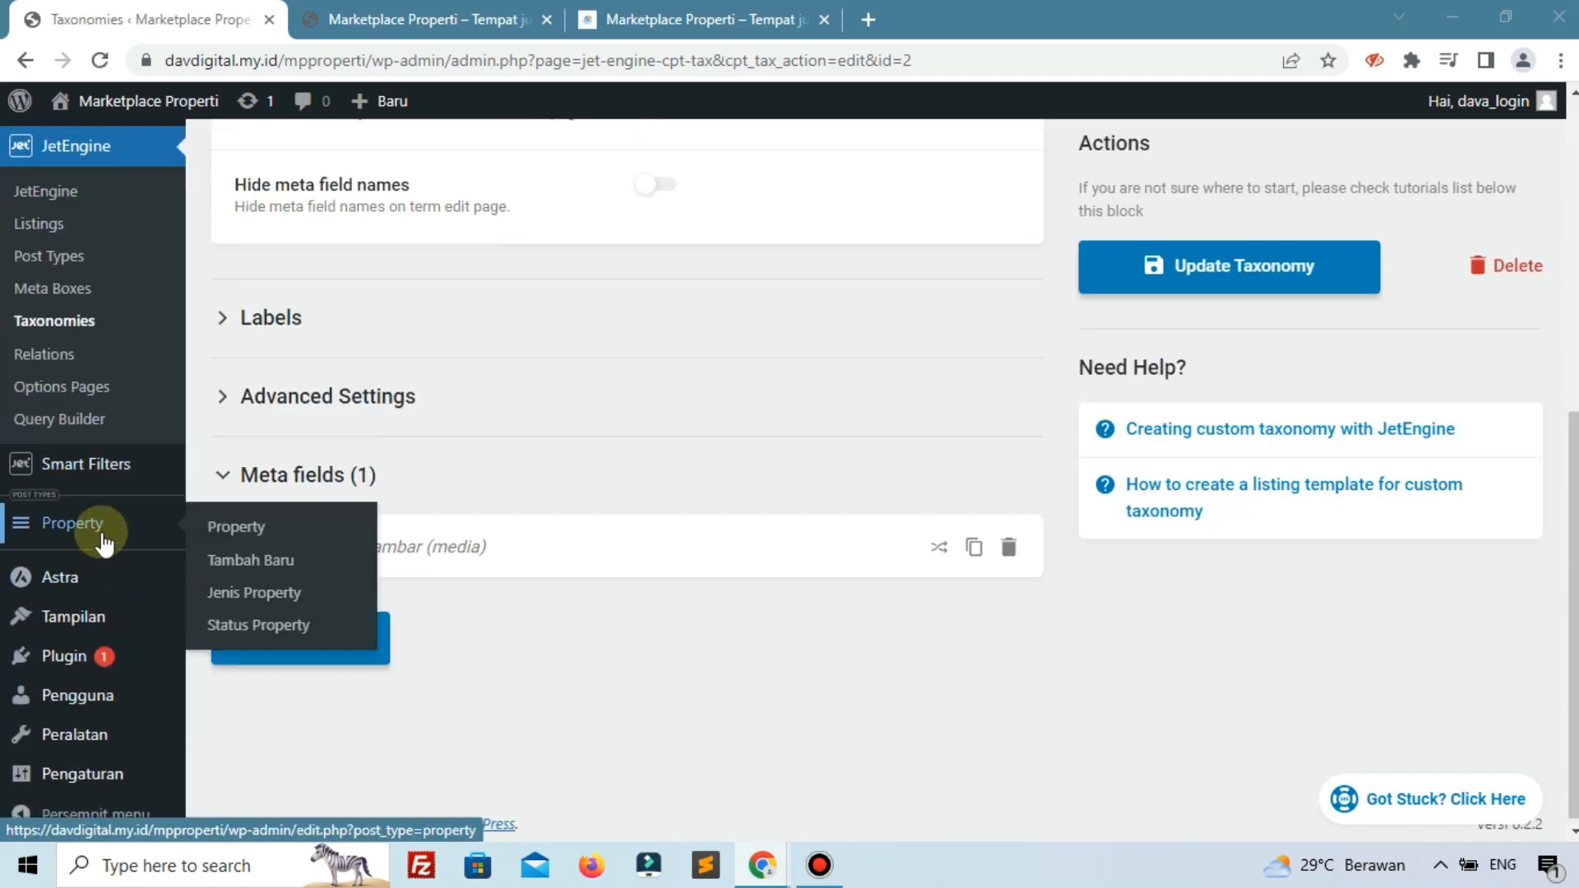
{"action": "left_click", "coordinate": [301, 627]}
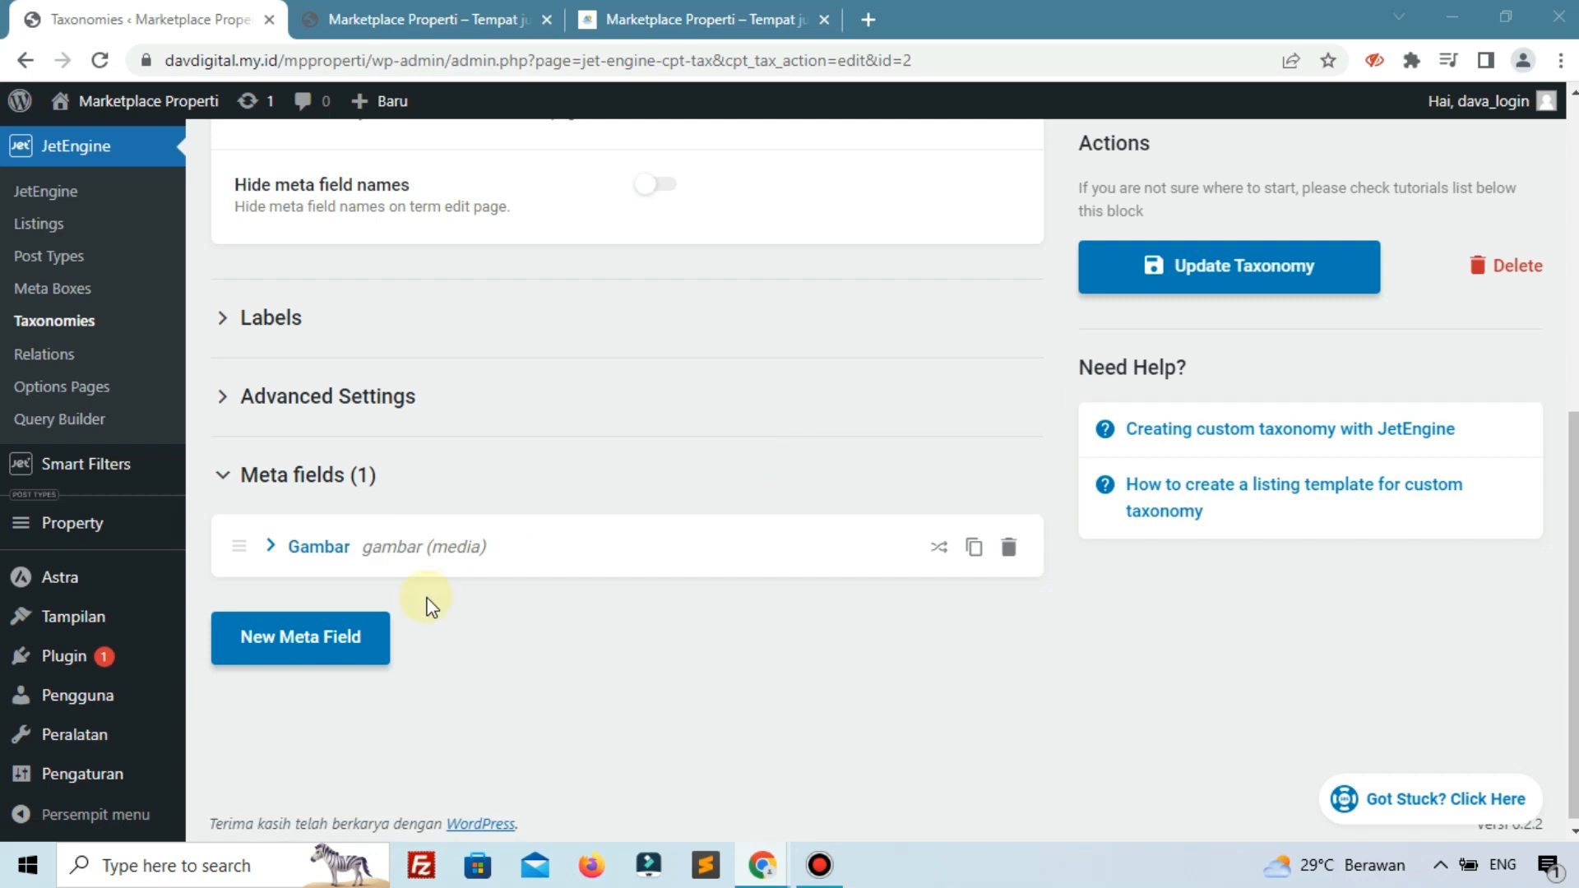
{"action": "scroll", "coordinate": [377, 628], "scroll_direction": "up", "scroll_amount": 6}
{"action": "scroll", "coordinate": [92, 550], "scroll_direction": "down", "scroll_amount": 5}
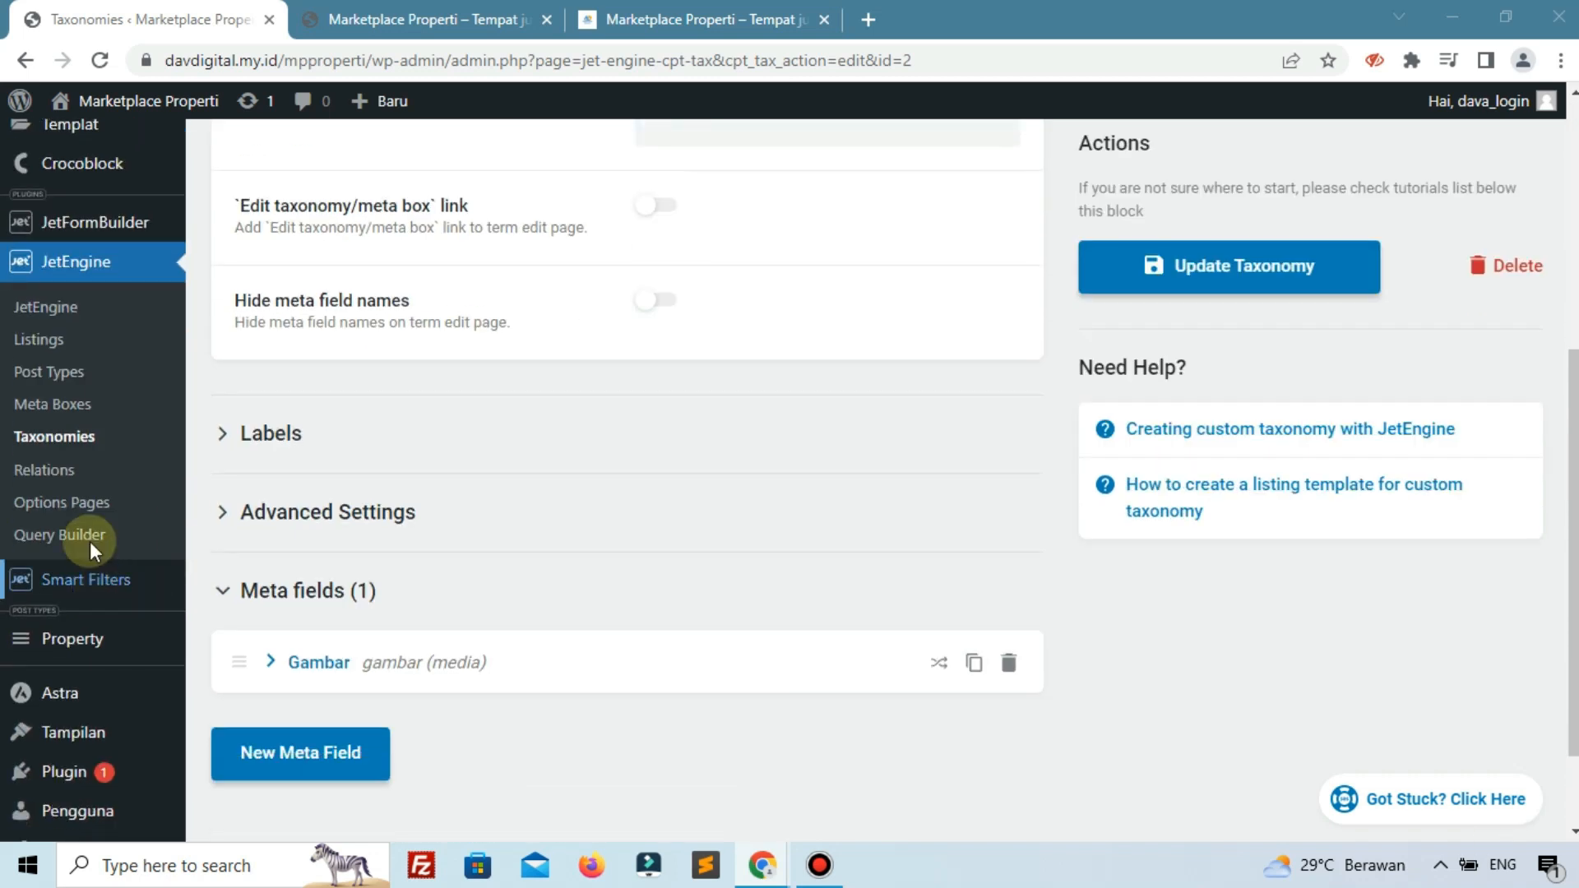
Start another JetEngine custom taxonomy named Lokasi Property
{"action": "left_click", "coordinate": [69, 437]}
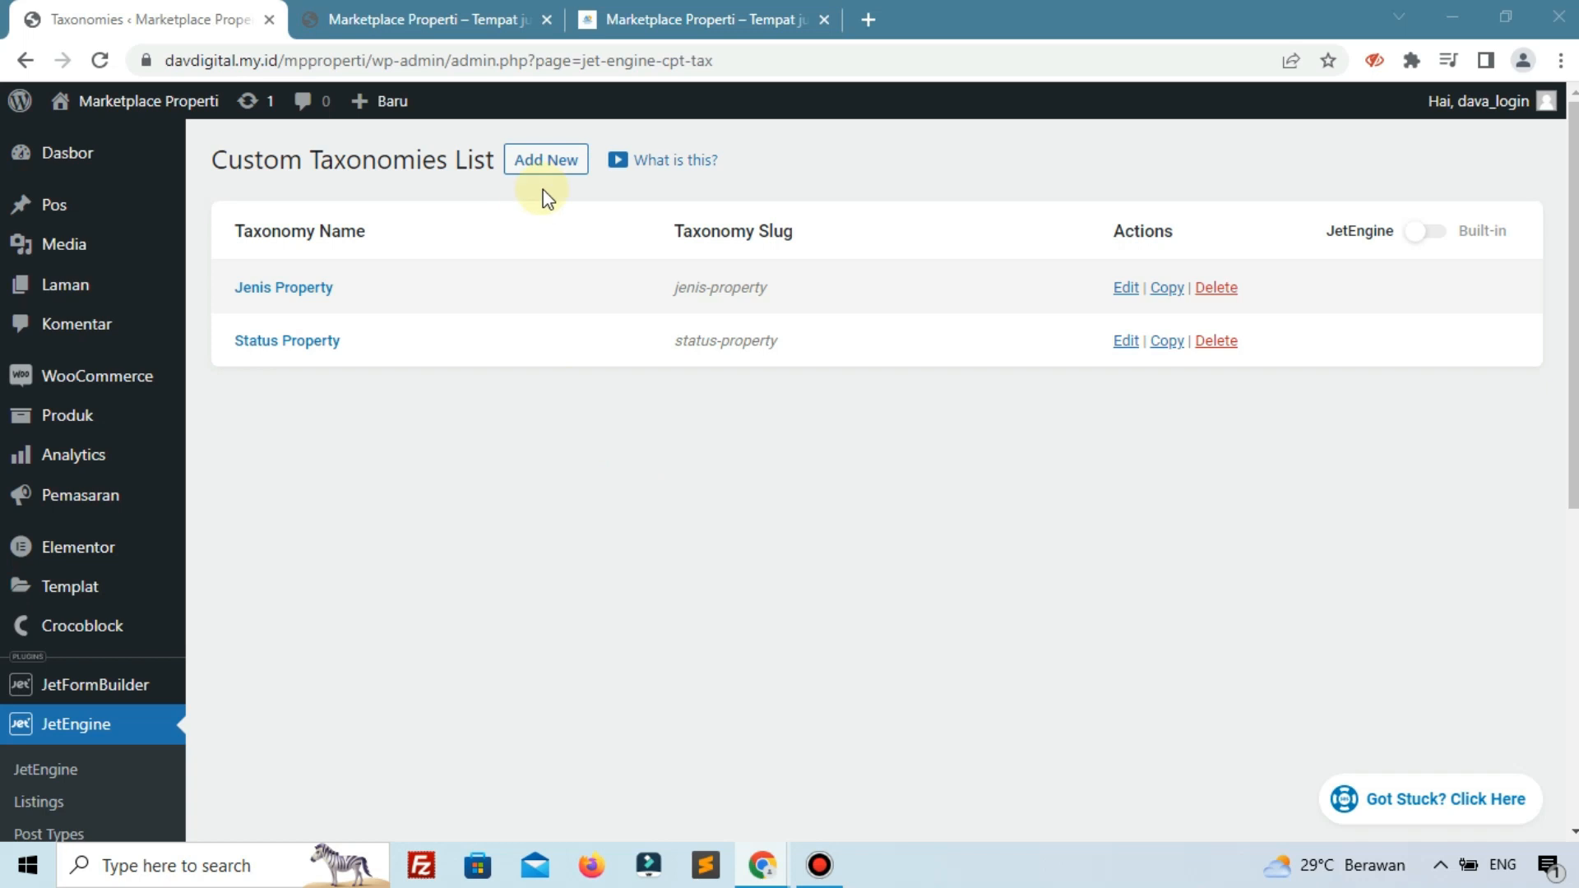
{"action": "left_click", "coordinate": [545, 159]}
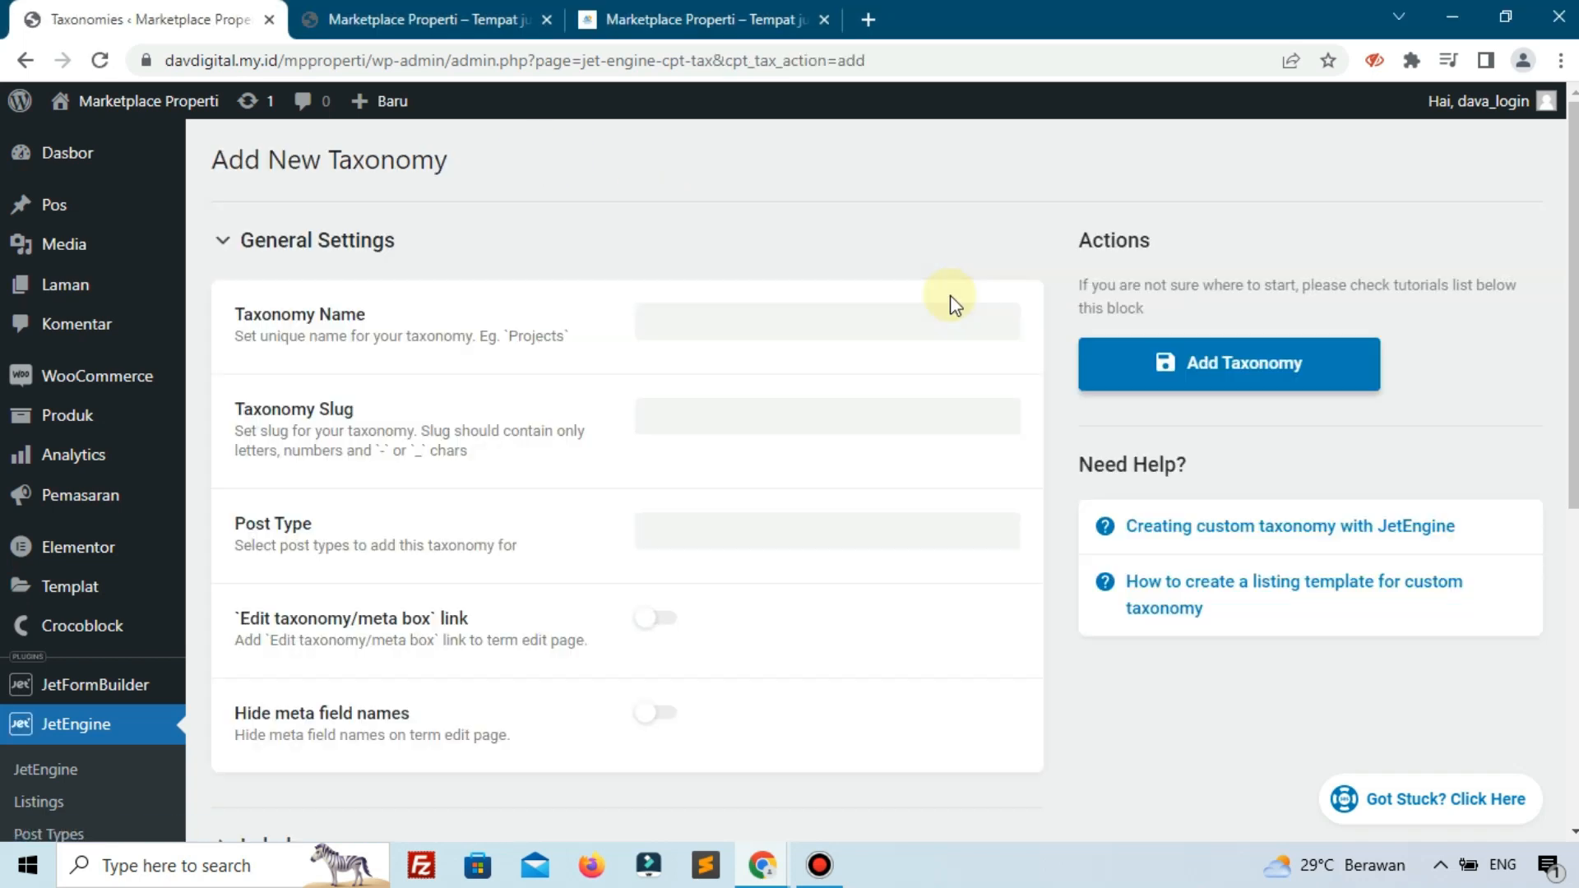
{"action": "left_click", "coordinate": [872, 321]}
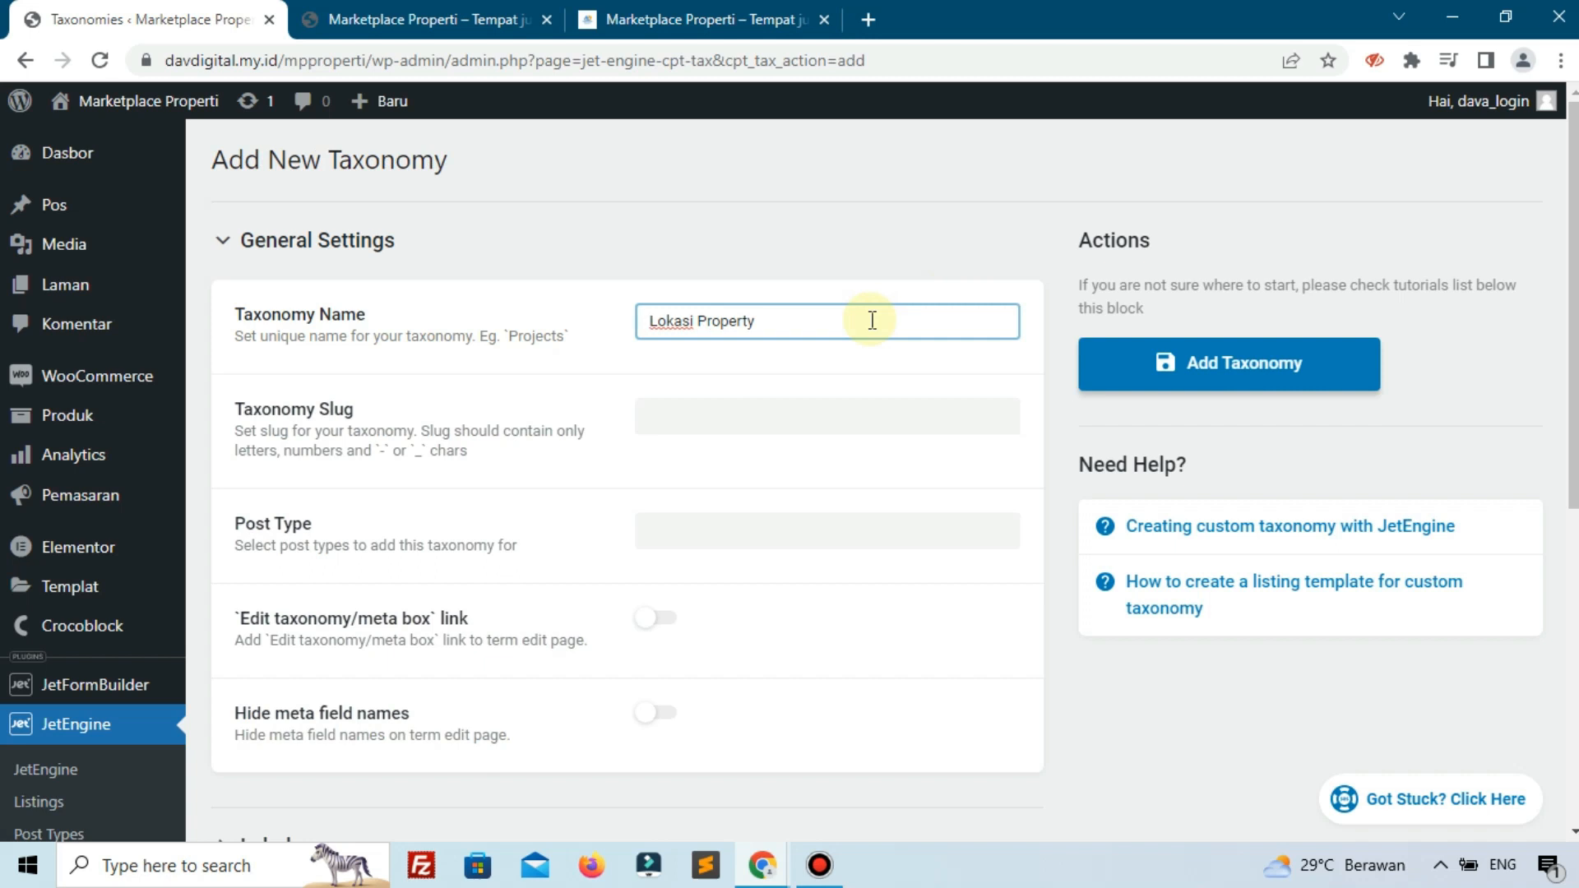
{"action": "left_click", "coordinate": [587, 501]}
Assign the Lokasi Property taxonomy to the Property post type
{"action": "left_click", "coordinate": [656, 533]}
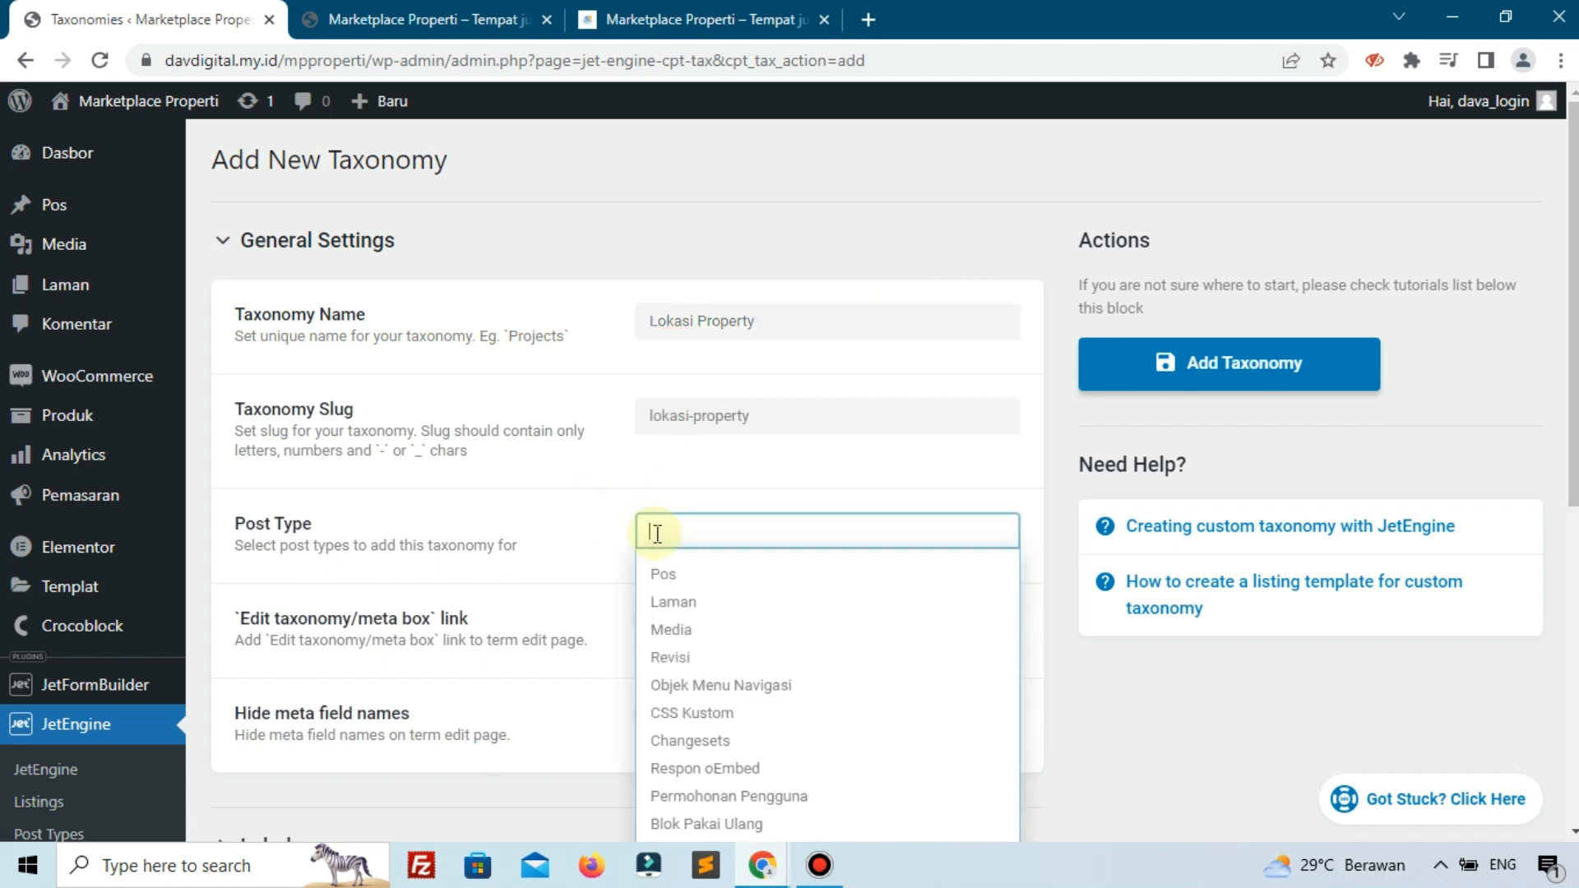
{"action": "type", "text": "prop"}
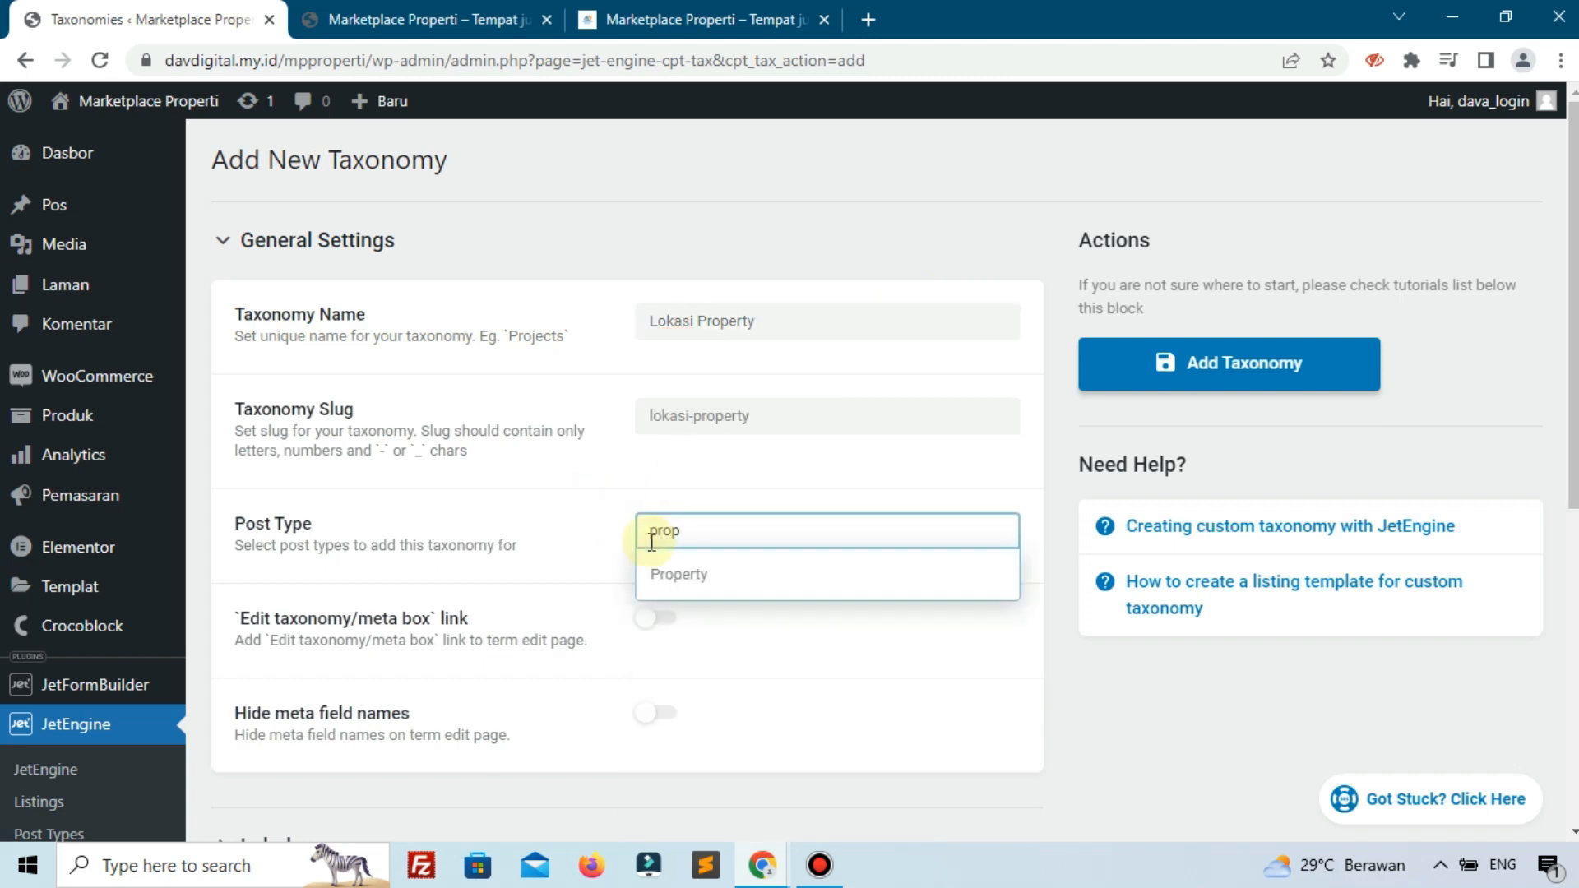
{"action": "left_click", "coordinate": [656, 570]}
Add a meta field labelled Gambar Lokasi Property to the Lokasi Property taxonomy
{"action": "scroll", "coordinate": [656, 566], "scroll_direction": "down", "scroll_amount": 5}
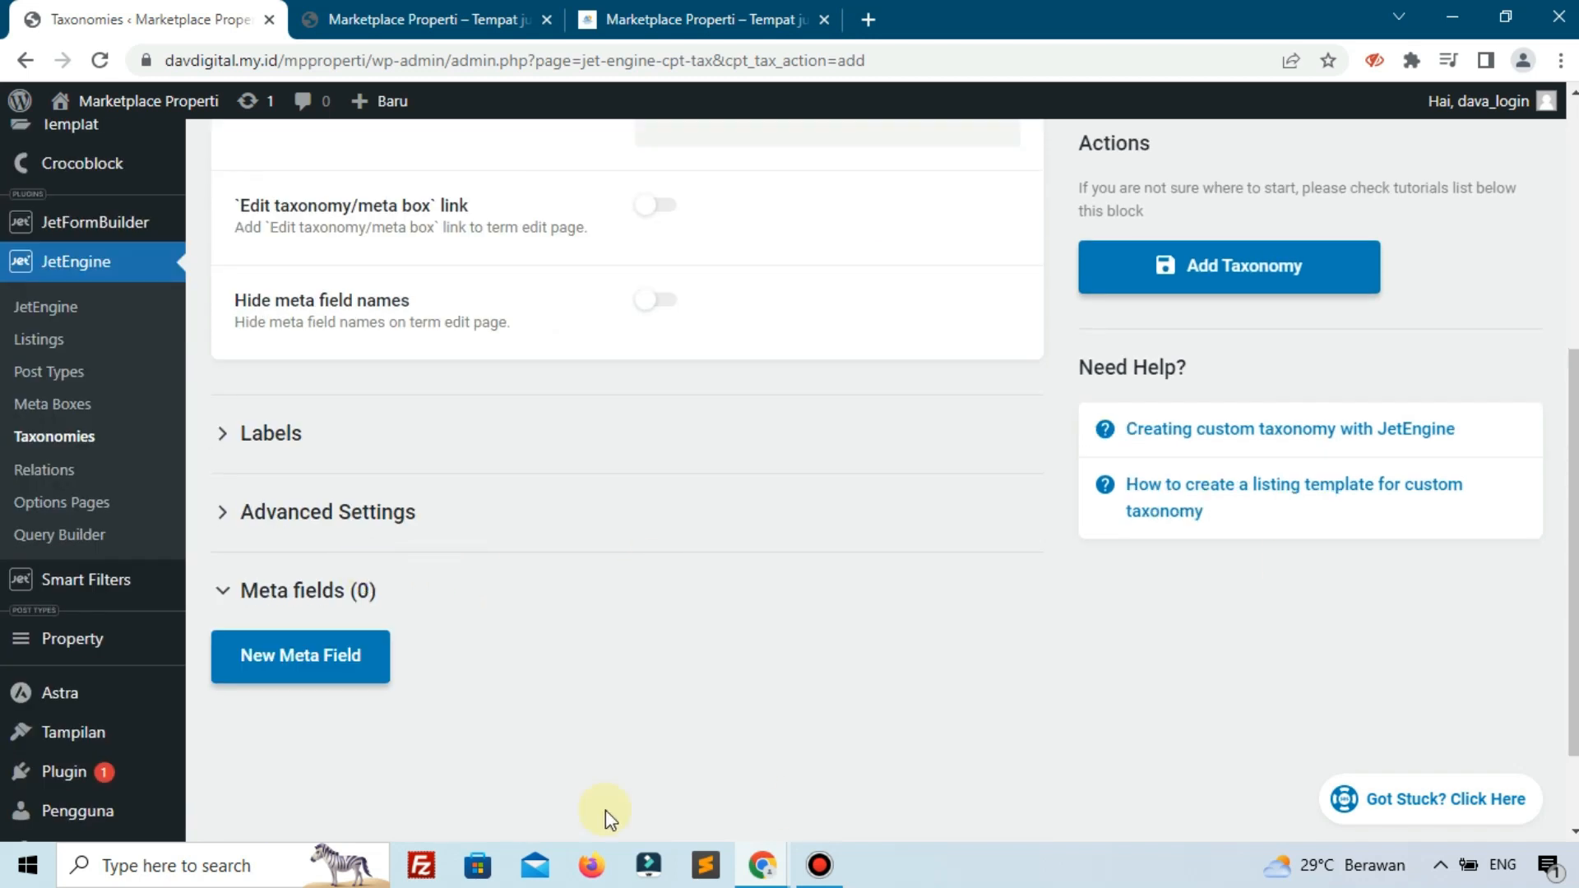
{"action": "left_click", "coordinate": [317, 668]}
{"action": "left_click", "coordinate": [638, 730]}
{"action": "type", "text": "Gambar"}
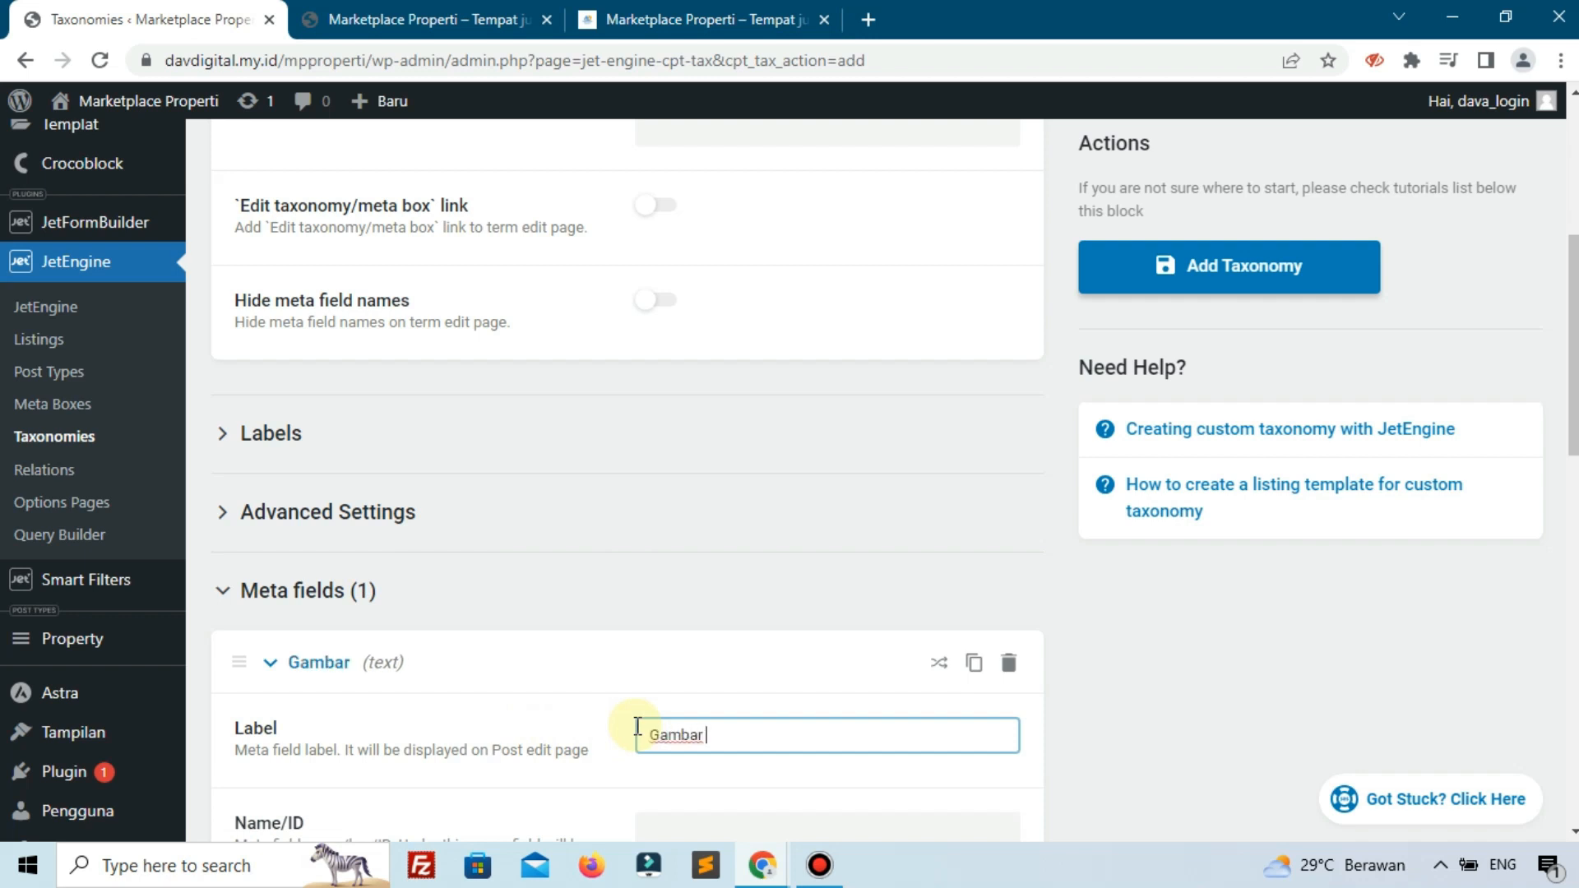
{"action": "type", "text": " Lokasi P"}
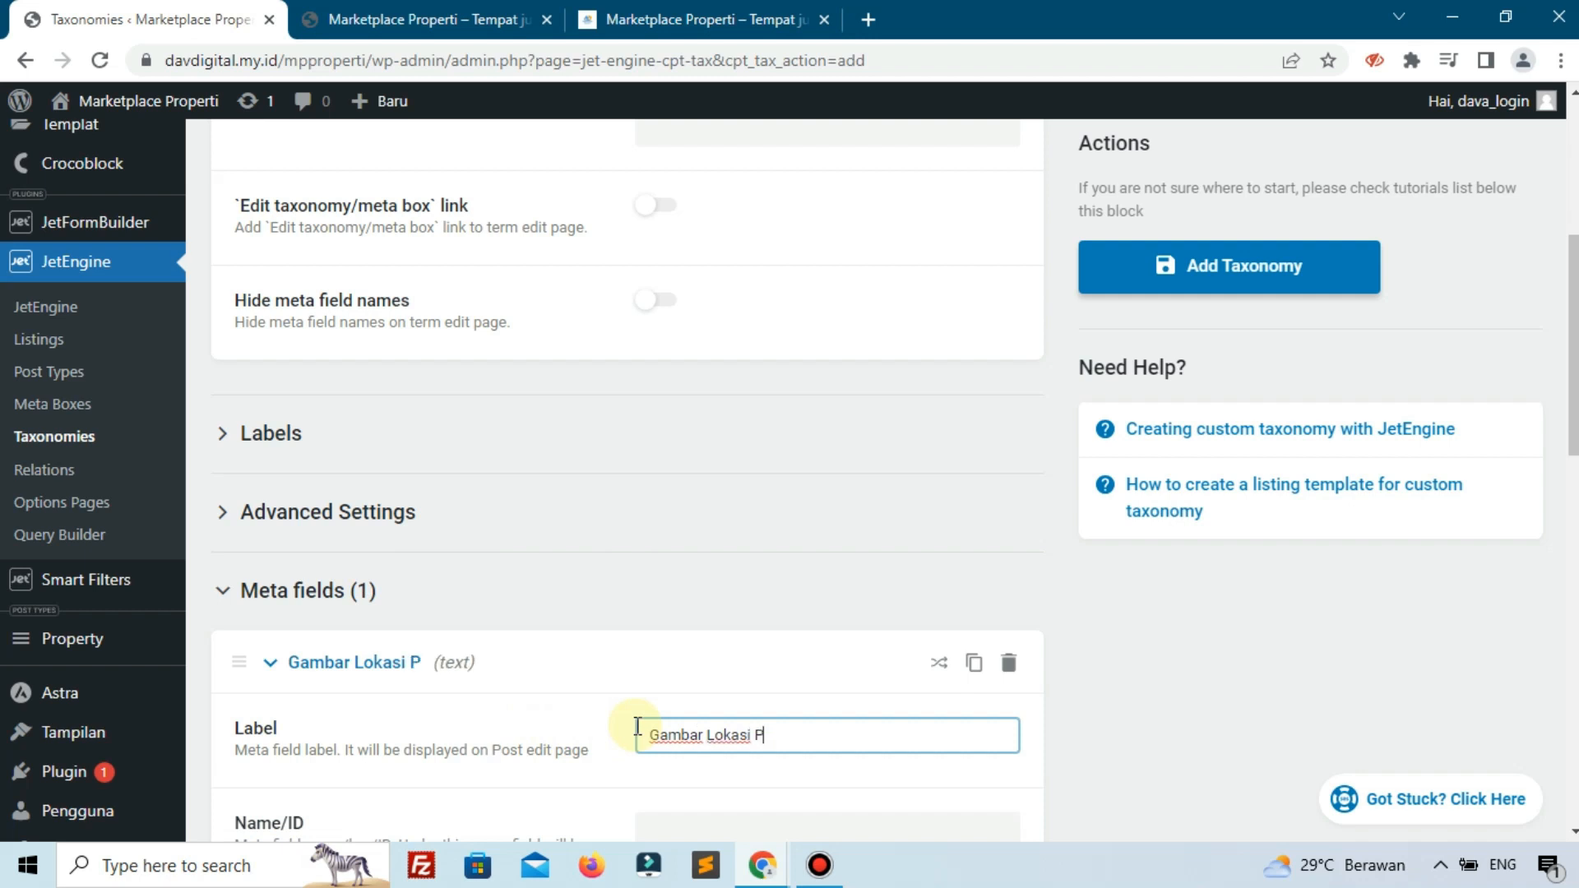
{"action": "type", "text": "roperty"}
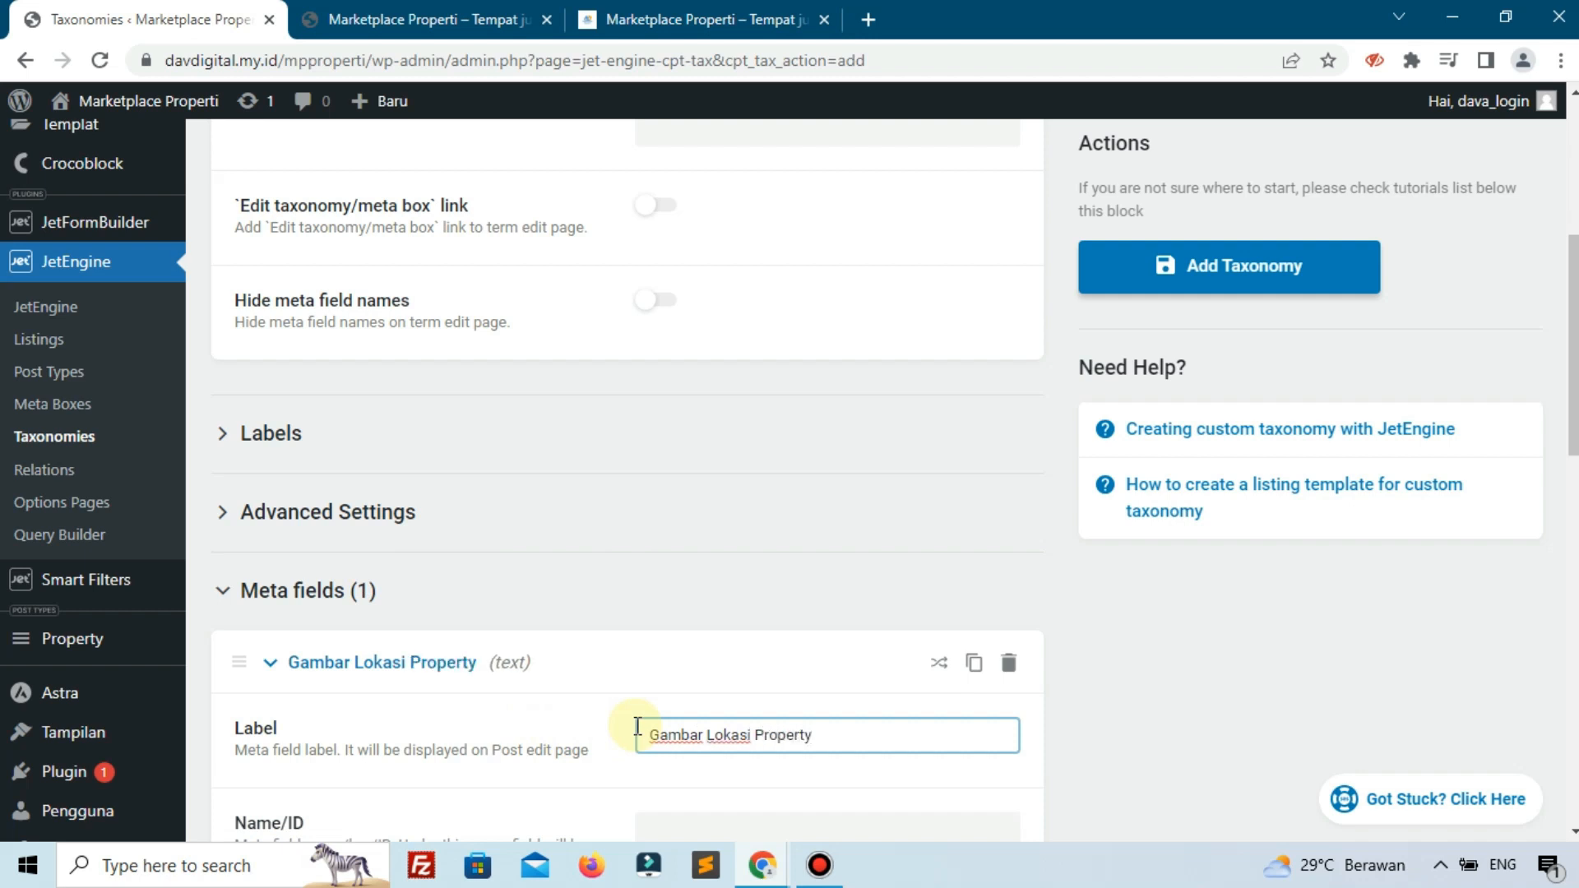
{"action": "scroll", "coordinate": [589, 684], "scroll_direction": "down", "scroll_amount": 4}
{"action": "left_click", "coordinate": [564, 557]}
Make Gambar Lokasi Property a Media field with the value format Array with media ID and URL
{"action": "scroll", "coordinate": [718, 476], "scroll_direction": "down", "scroll_amount": 3}
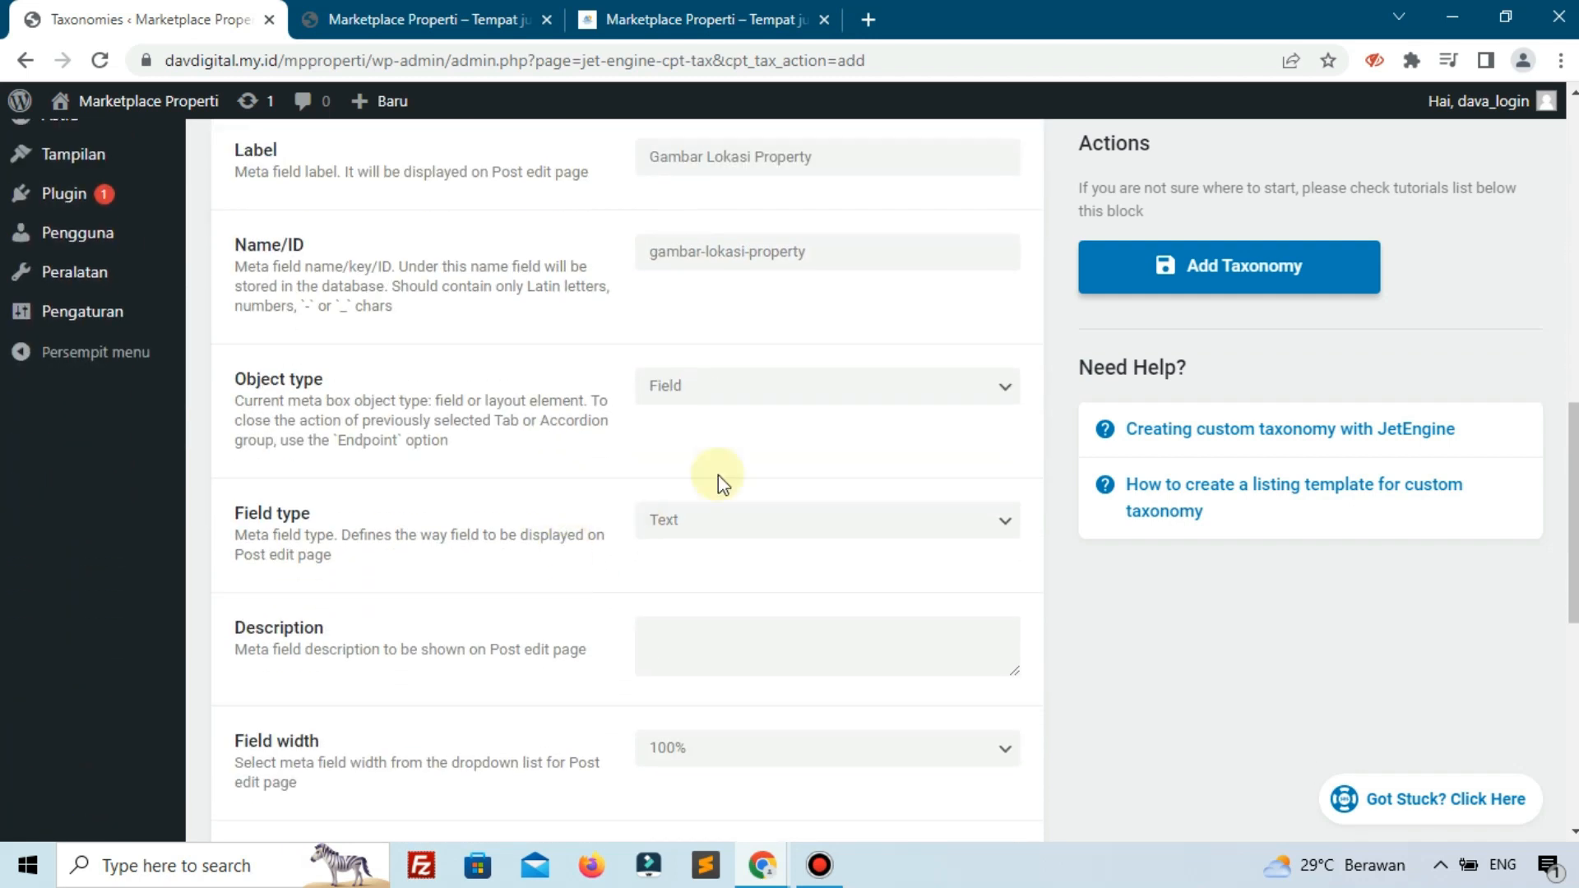
{"action": "left_click", "coordinate": [696, 538]}
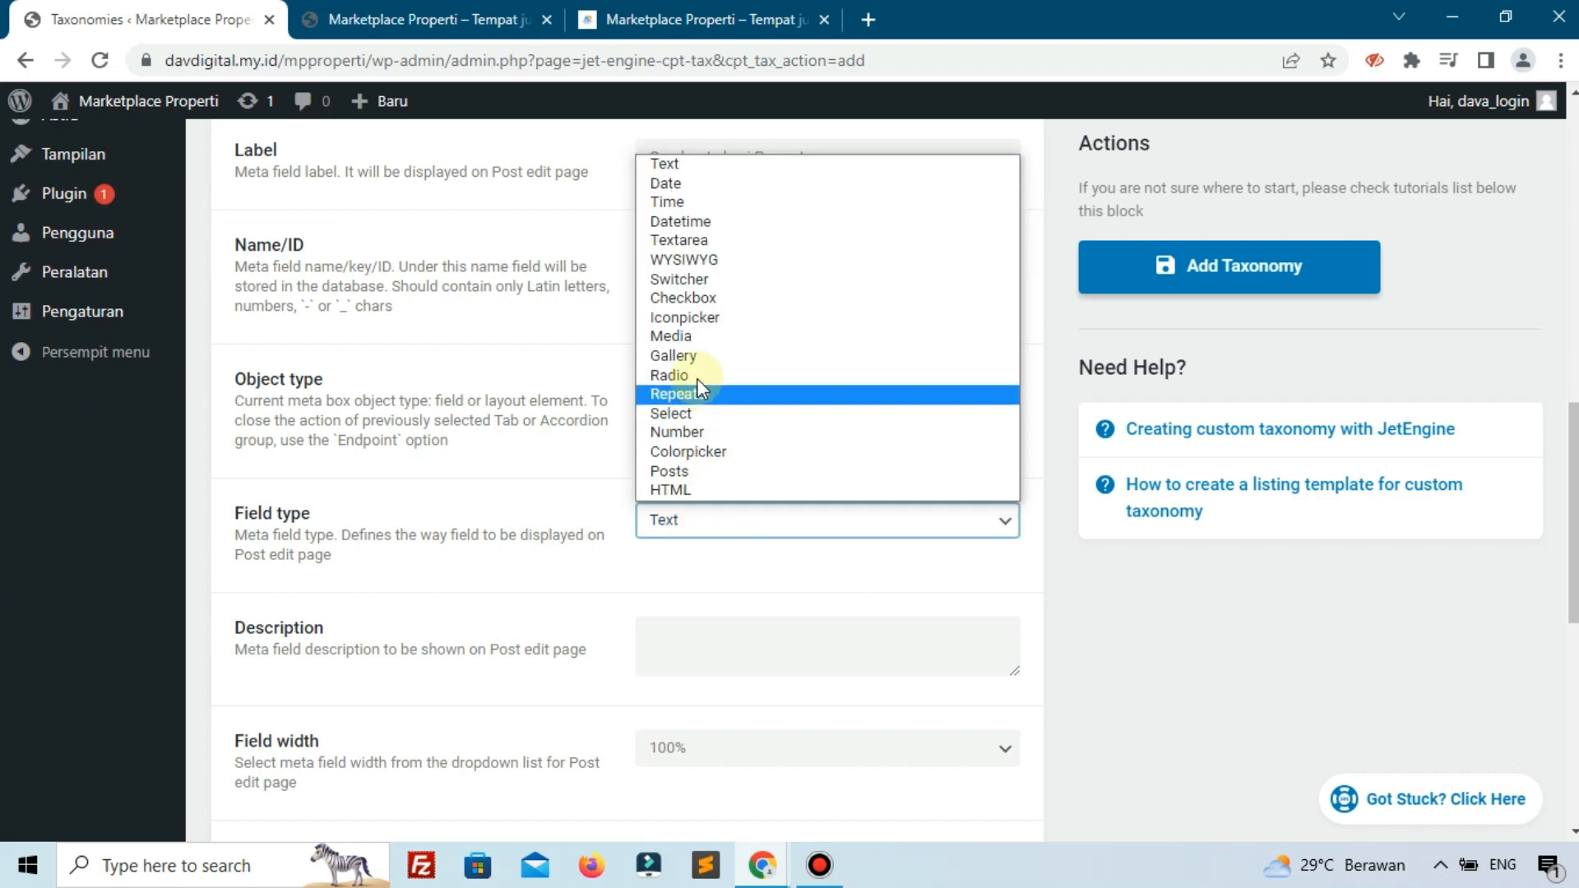
{"action": "left_click", "coordinate": [678, 337]}
{"action": "scroll", "coordinate": [656, 412], "scroll_direction": "down", "scroll_amount": 3}
{"action": "left_click", "coordinate": [712, 423]}
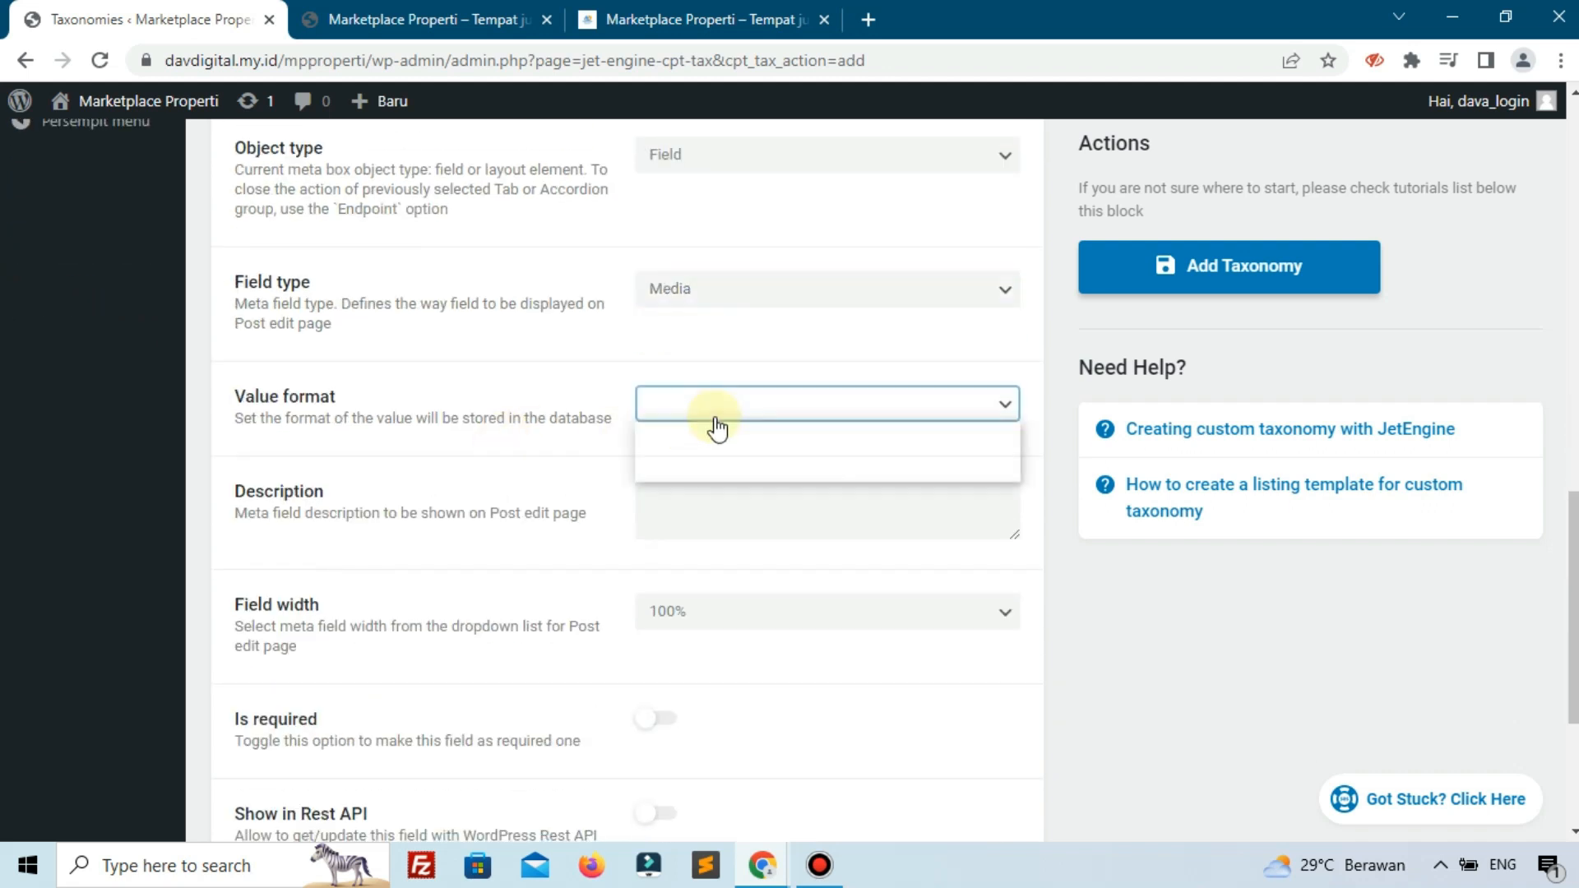
{"action": "left_click", "coordinate": [713, 466]}
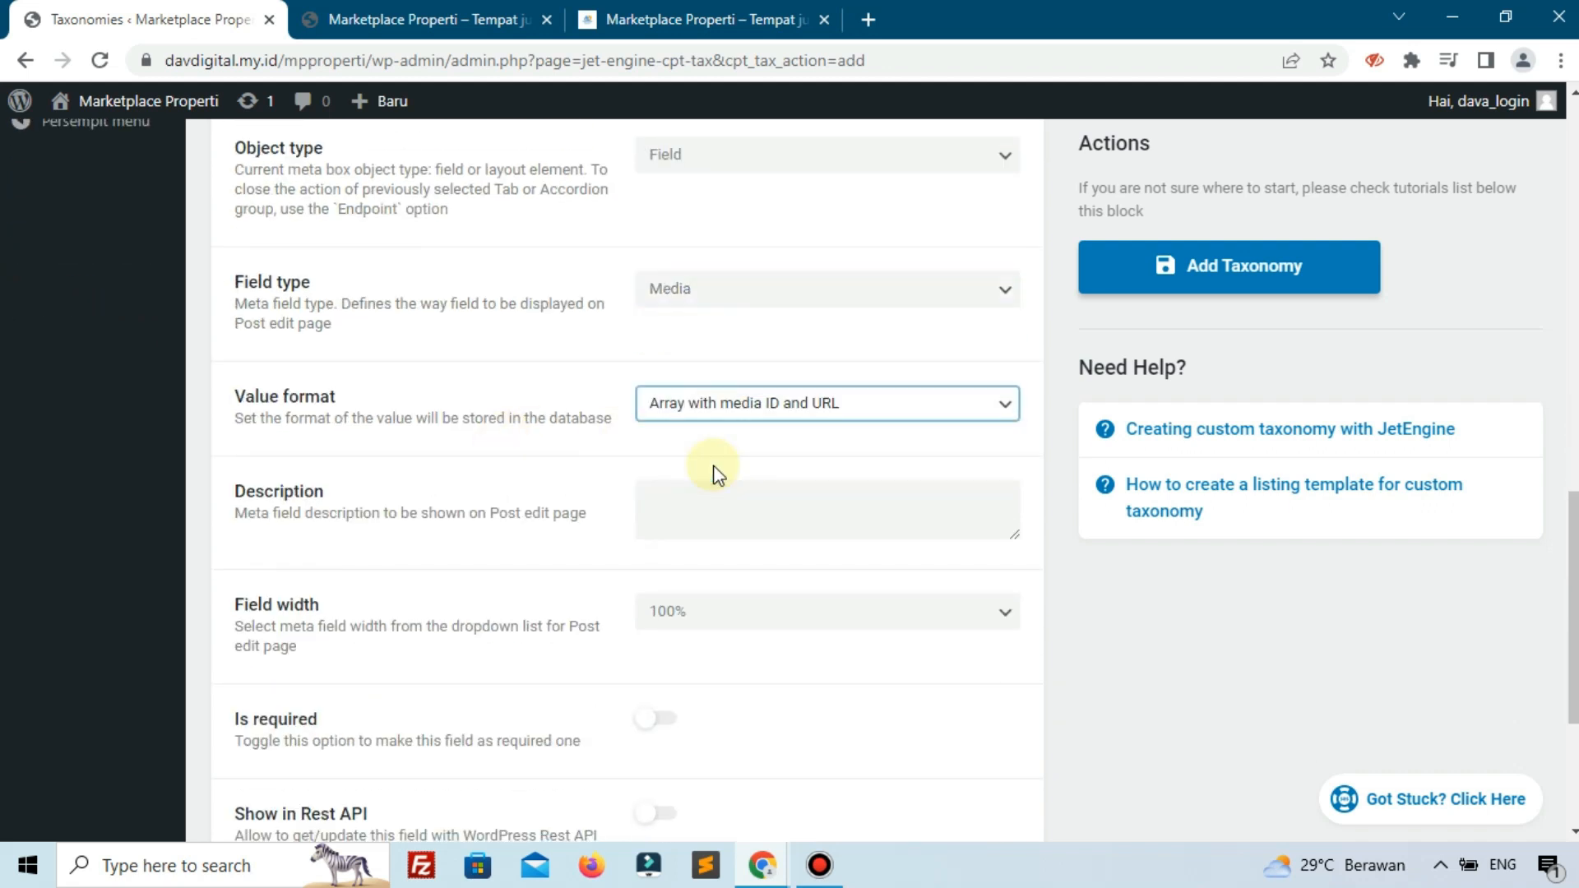
Save the Lokasi Property taxonomy and return to the list of custom taxonomies
{"action": "left_click", "coordinate": [1221, 271]}
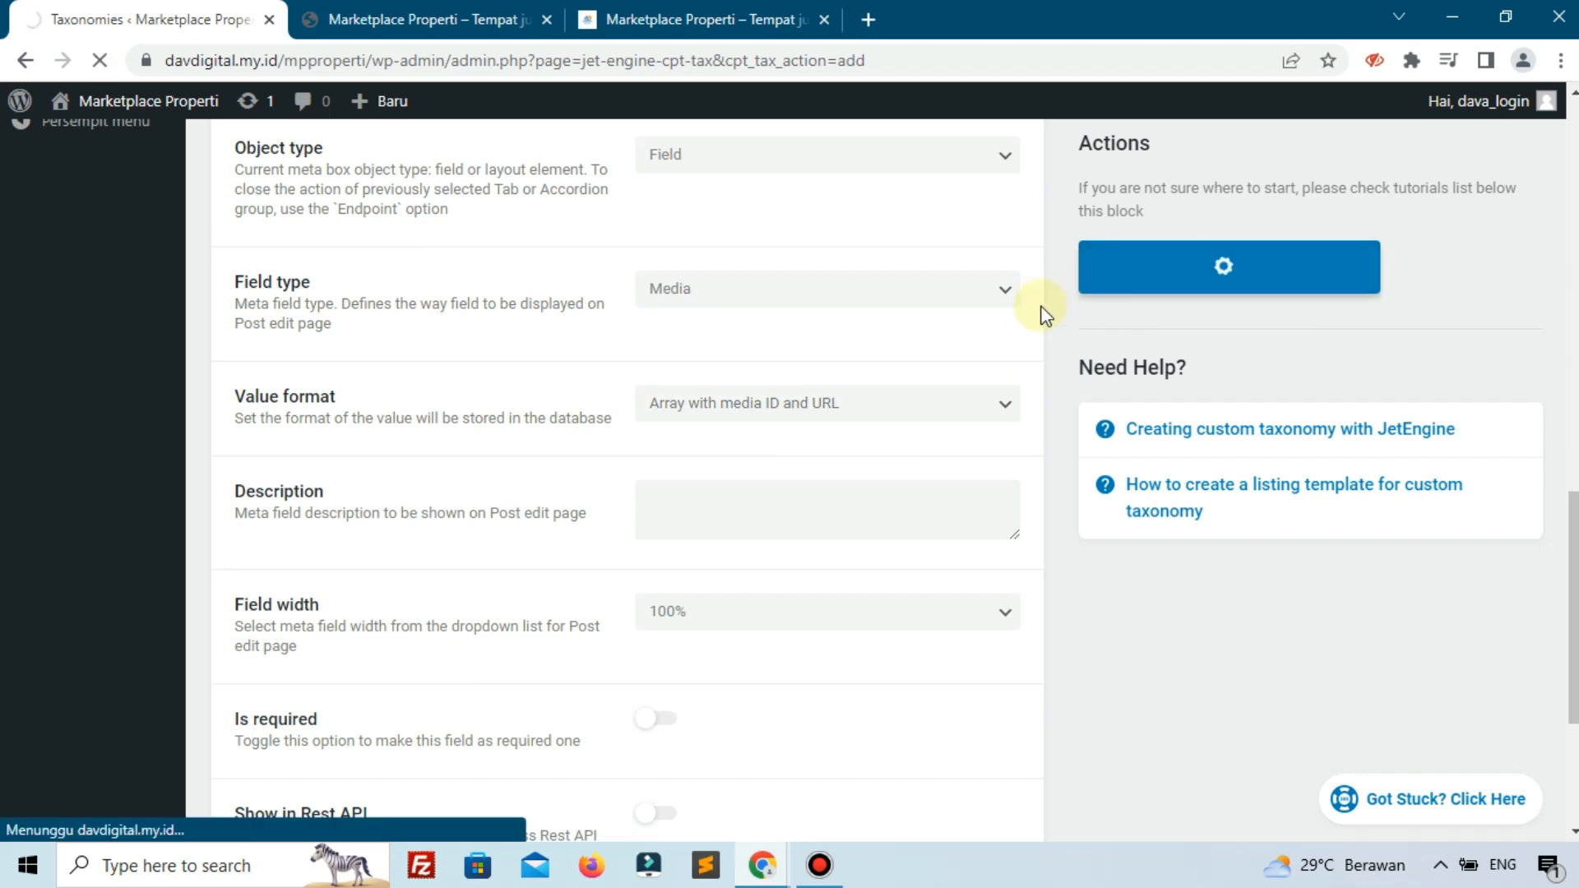
{"action": "scroll", "coordinate": [1043, 310], "scroll_direction": "down", "scroll_amount": 5}
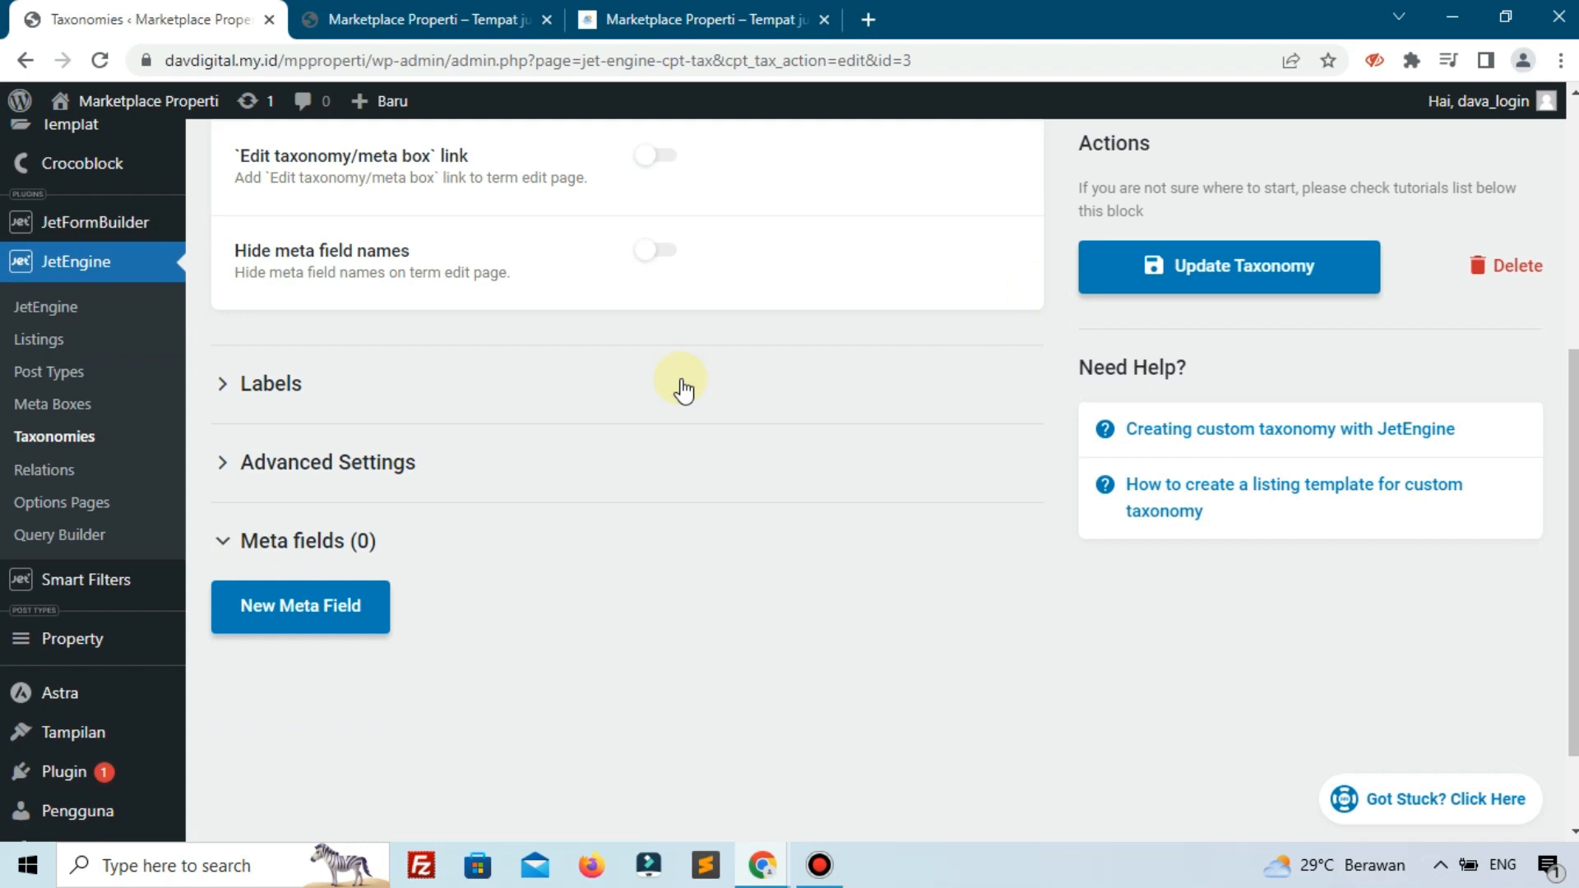
{"action": "left_click", "coordinate": [84, 444]}
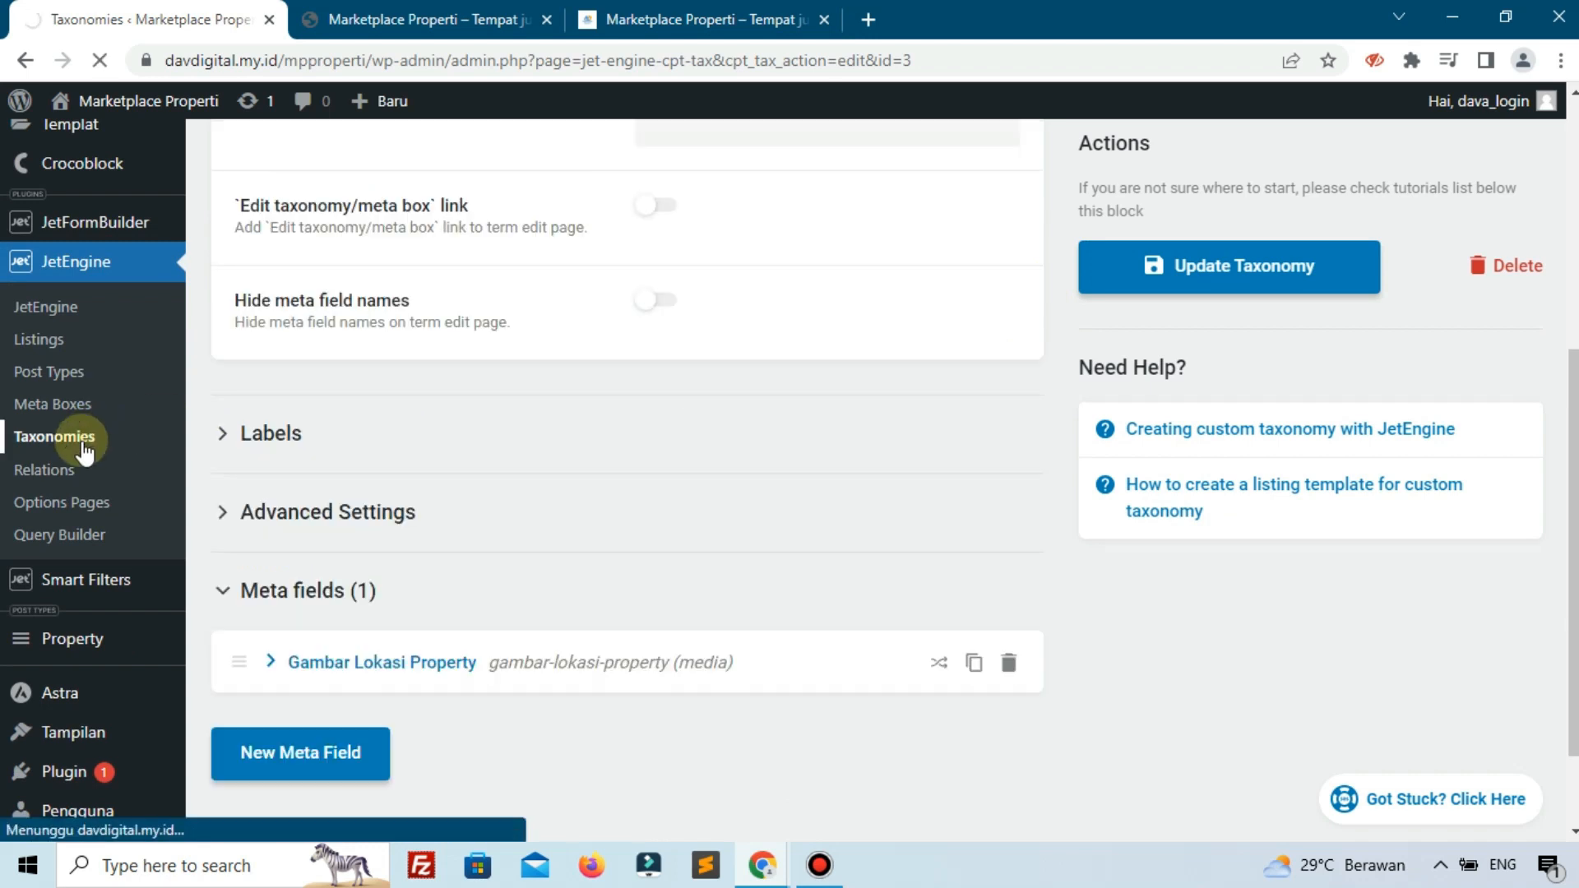
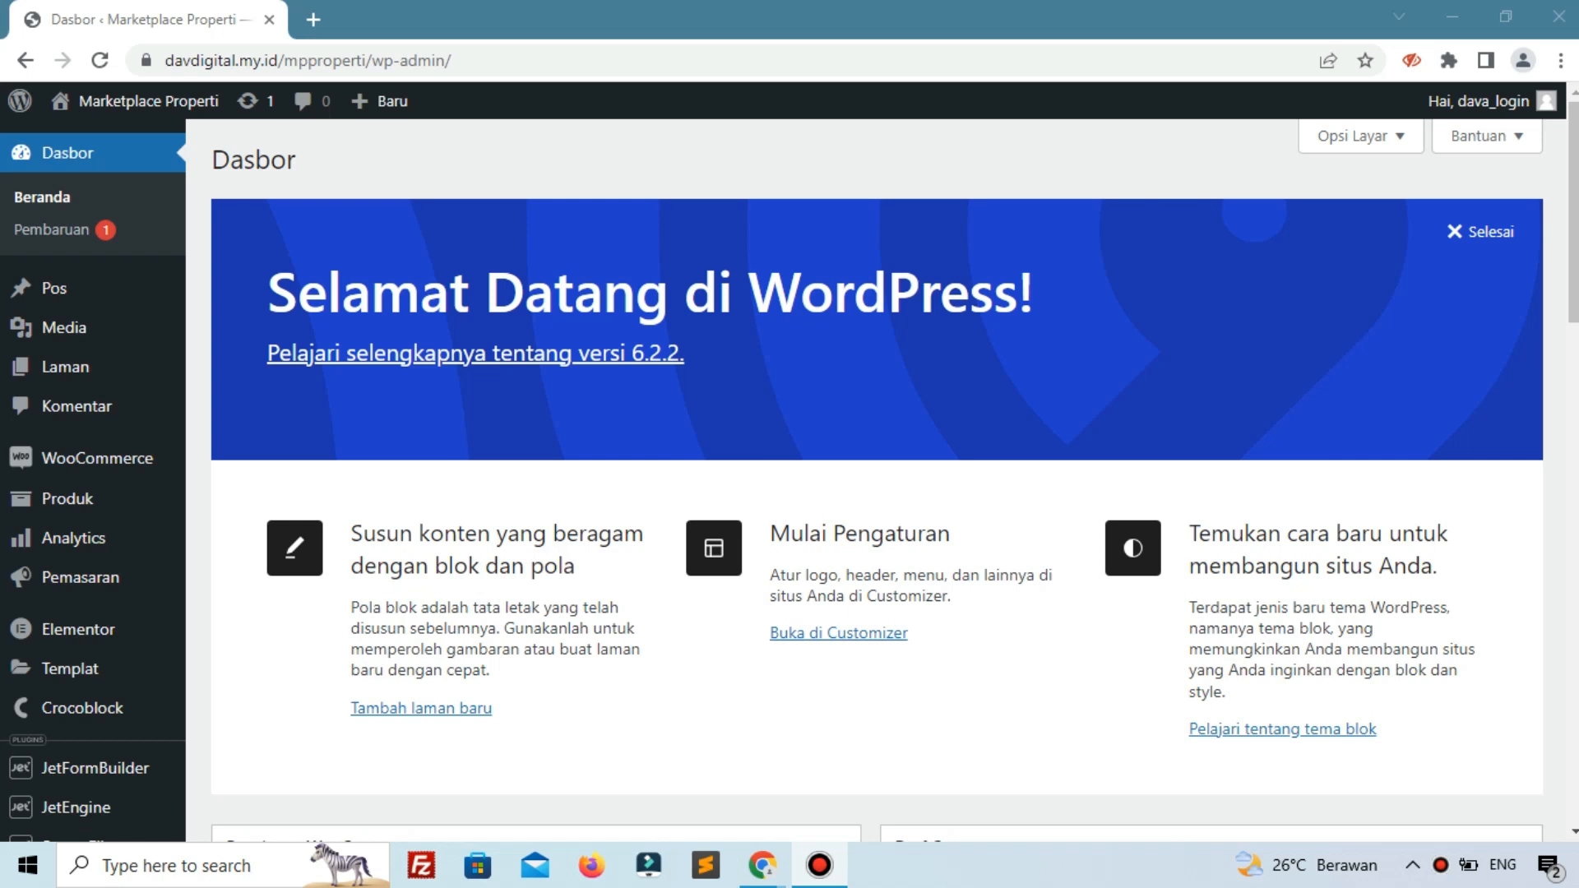
Open the marketplaceproperti.my.id site in a new browser tab
{"action": "key", "text": "alt+Tab"}
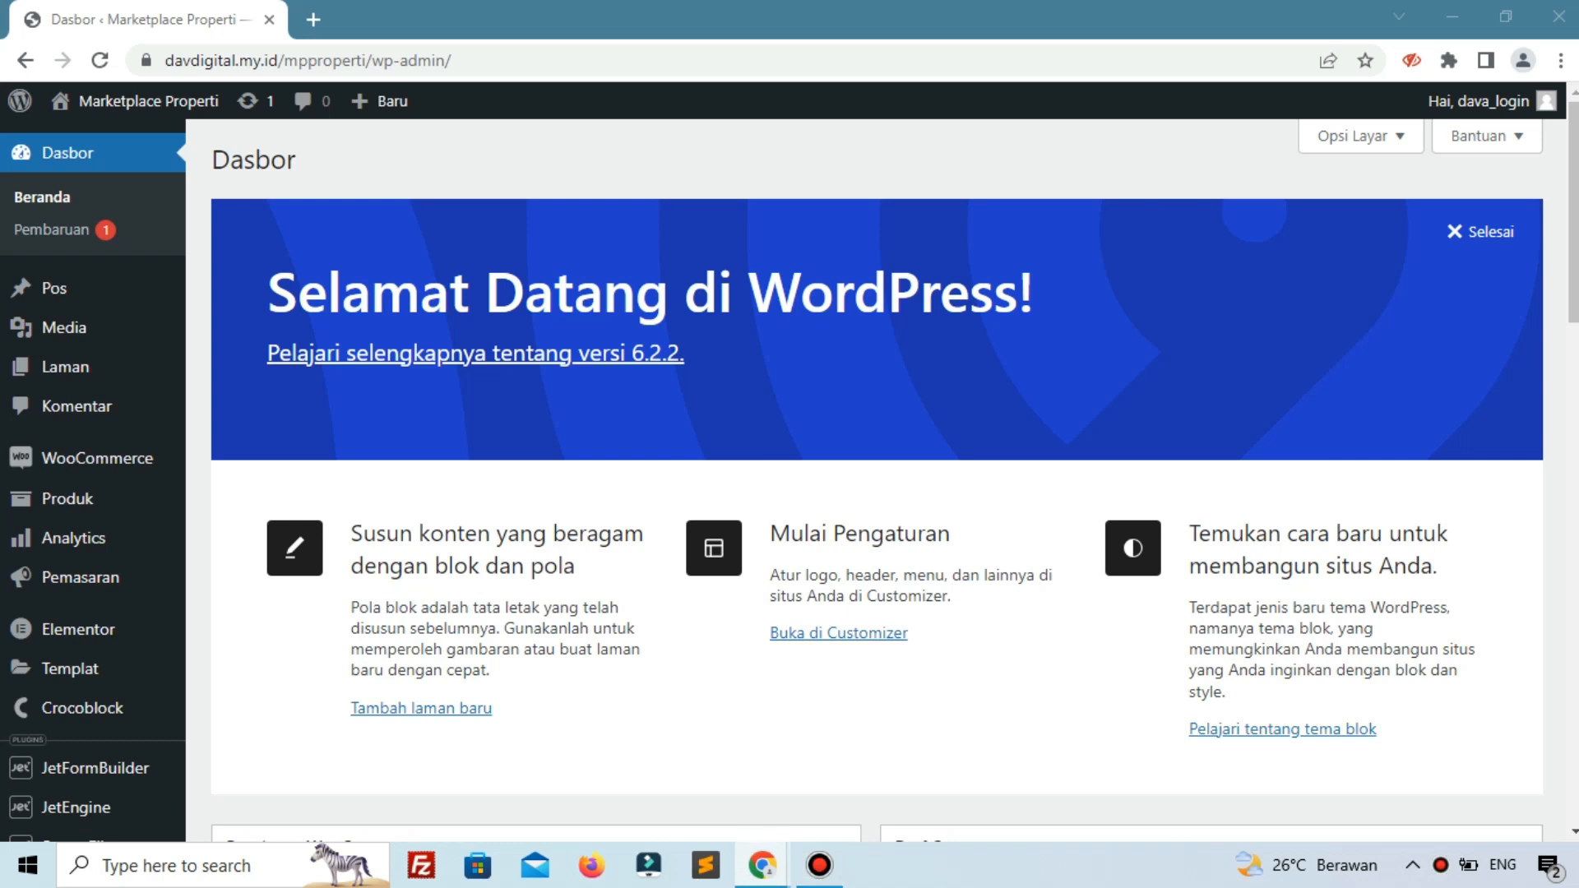
{"action": "left_click", "coordinate": [313, 23]}
{"action": "right_click", "coordinate": [366, 57]}
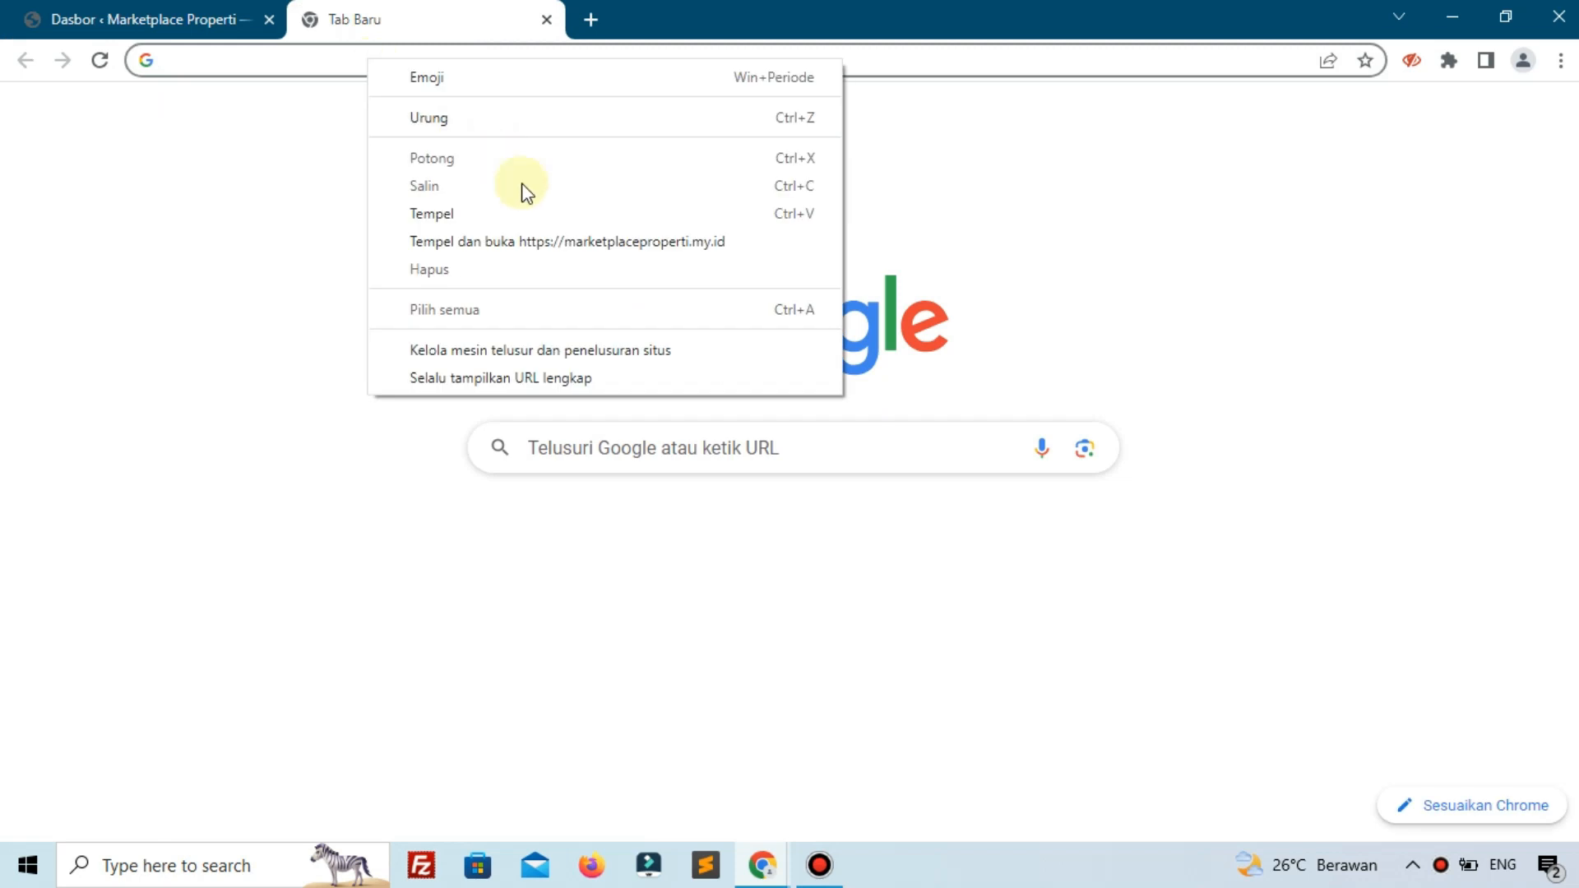
{"action": "left_click", "coordinate": [546, 238]}
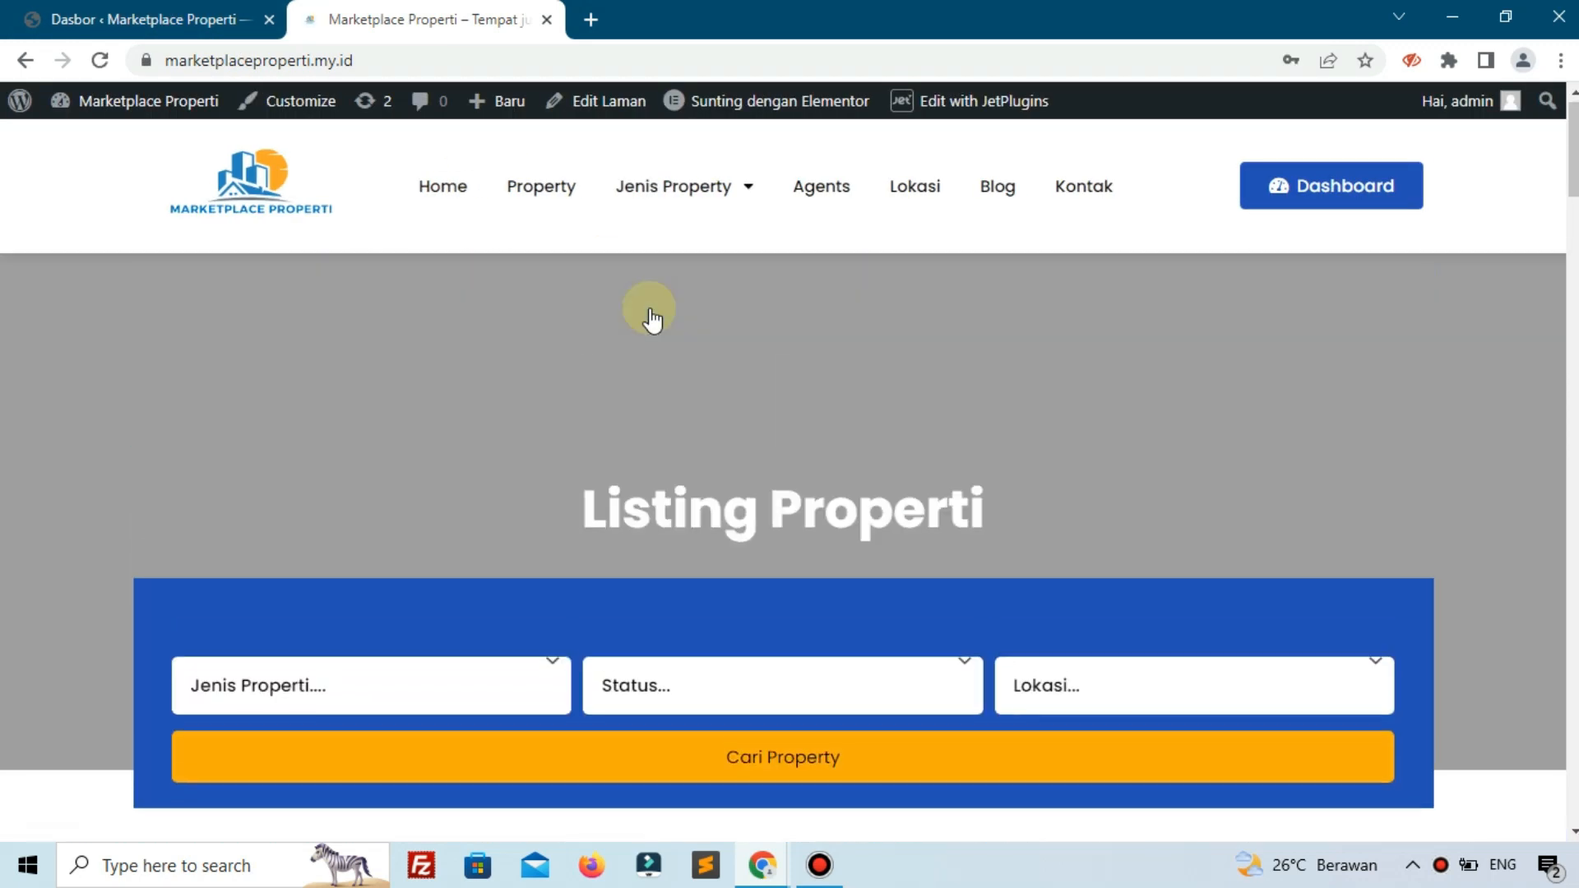
Look through the sections of the reference site's homepage and compare them with the new site's WordPress dashboard
{"action": "left_click_drag", "start_coordinate": [383, 353], "coordinate": [662, 374]}
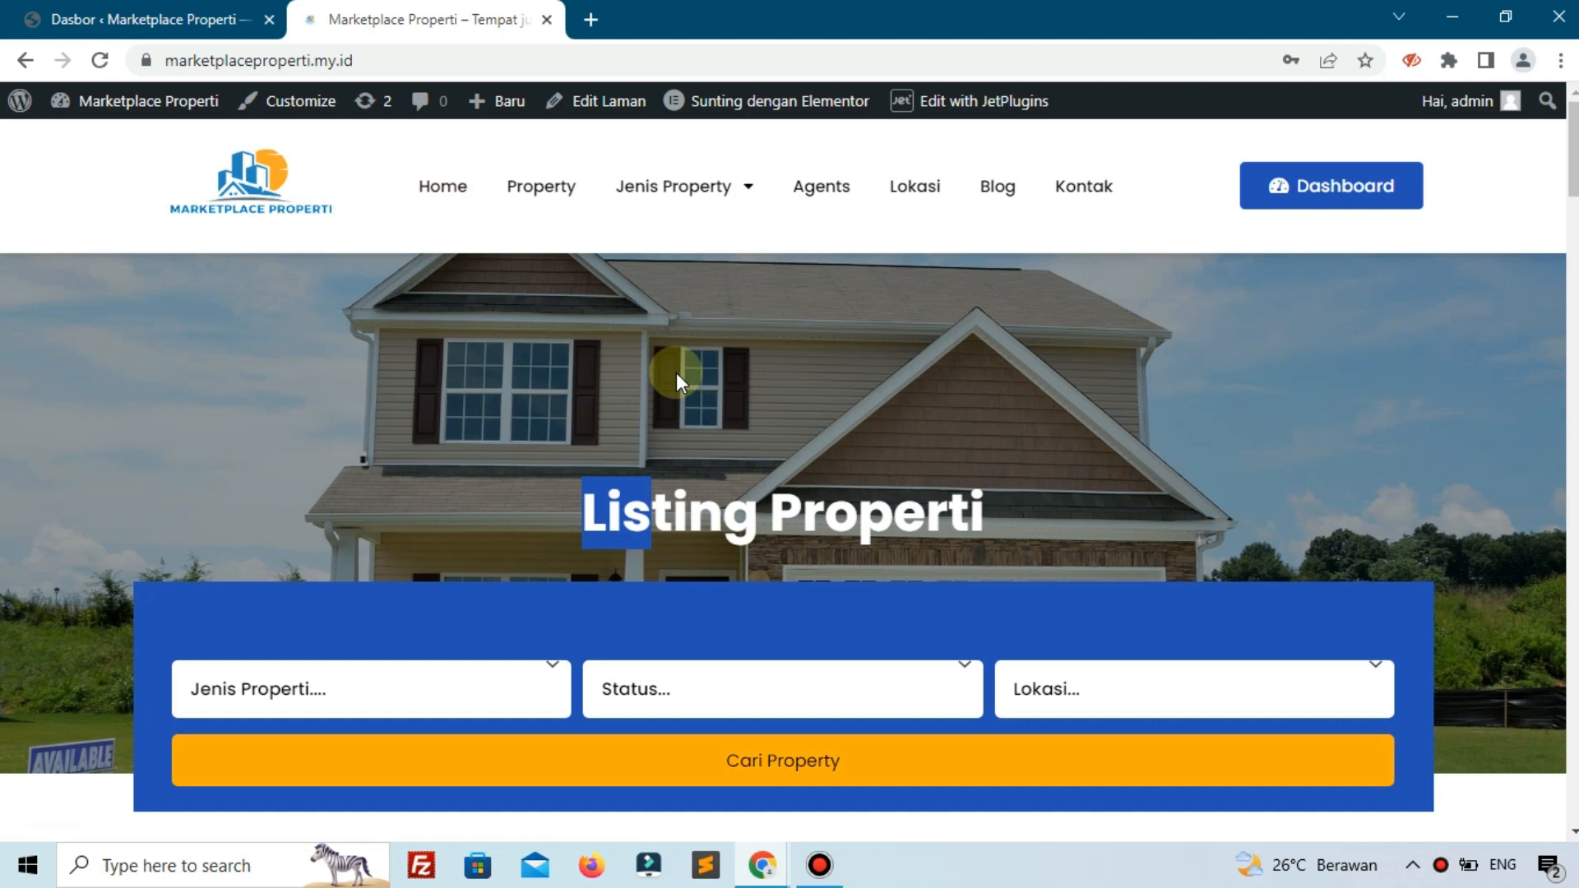
{"action": "left_click", "coordinate": [676, 372]}
{"action": "scroll", "coordinate": [676, 373], "scroll_direction": "down", "scroll_amount": 5}
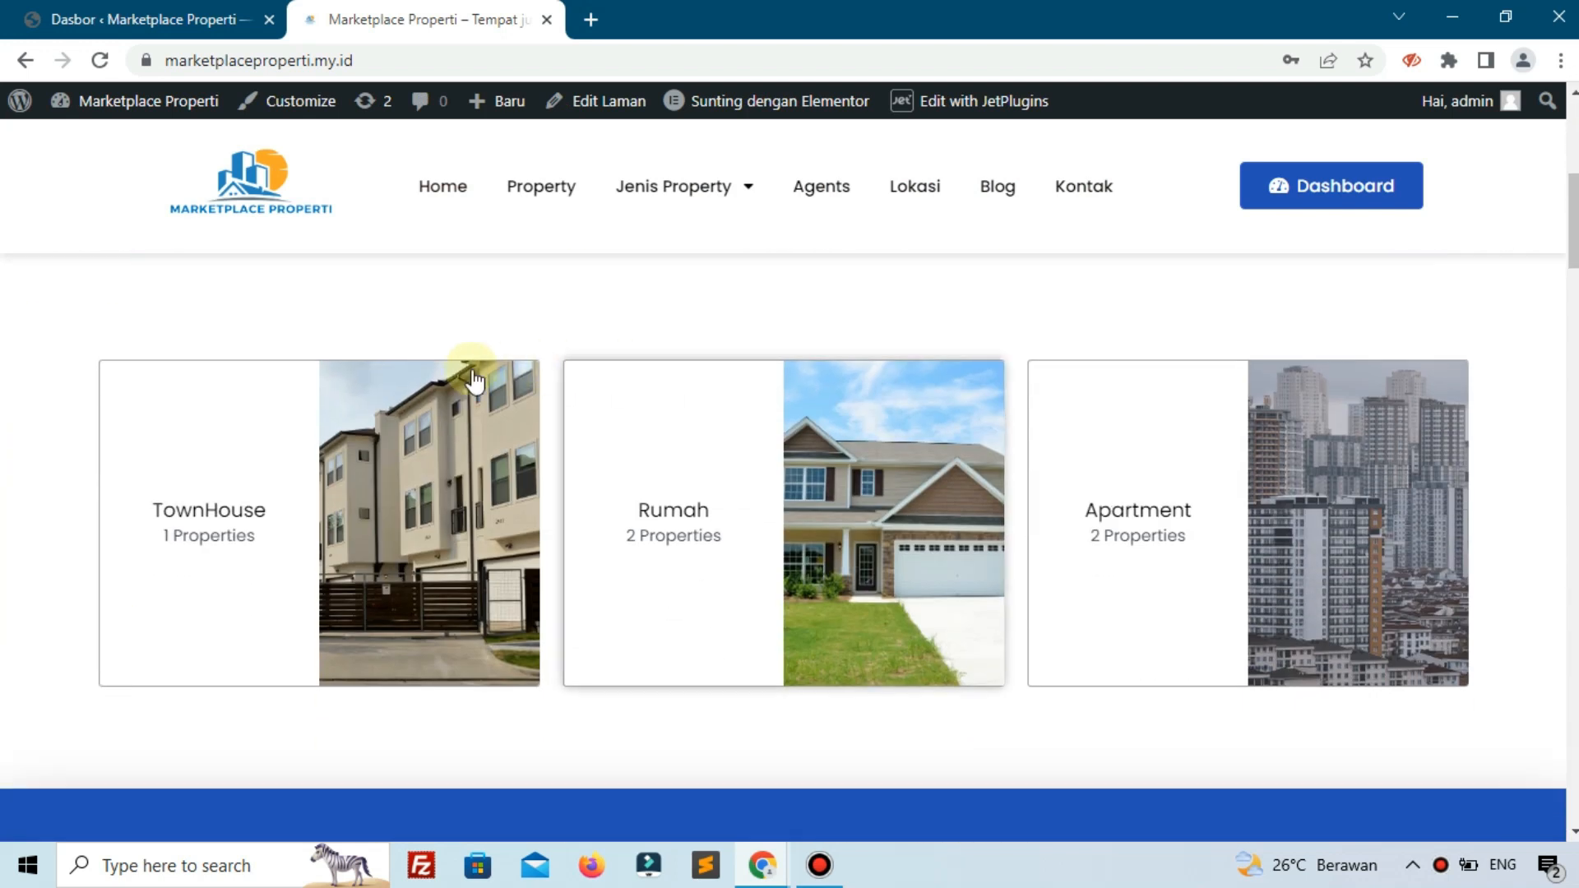
{"action": "scroll", "coordinate": [475, 380], "scroll_direction": "down", "scroll_amount": 12}
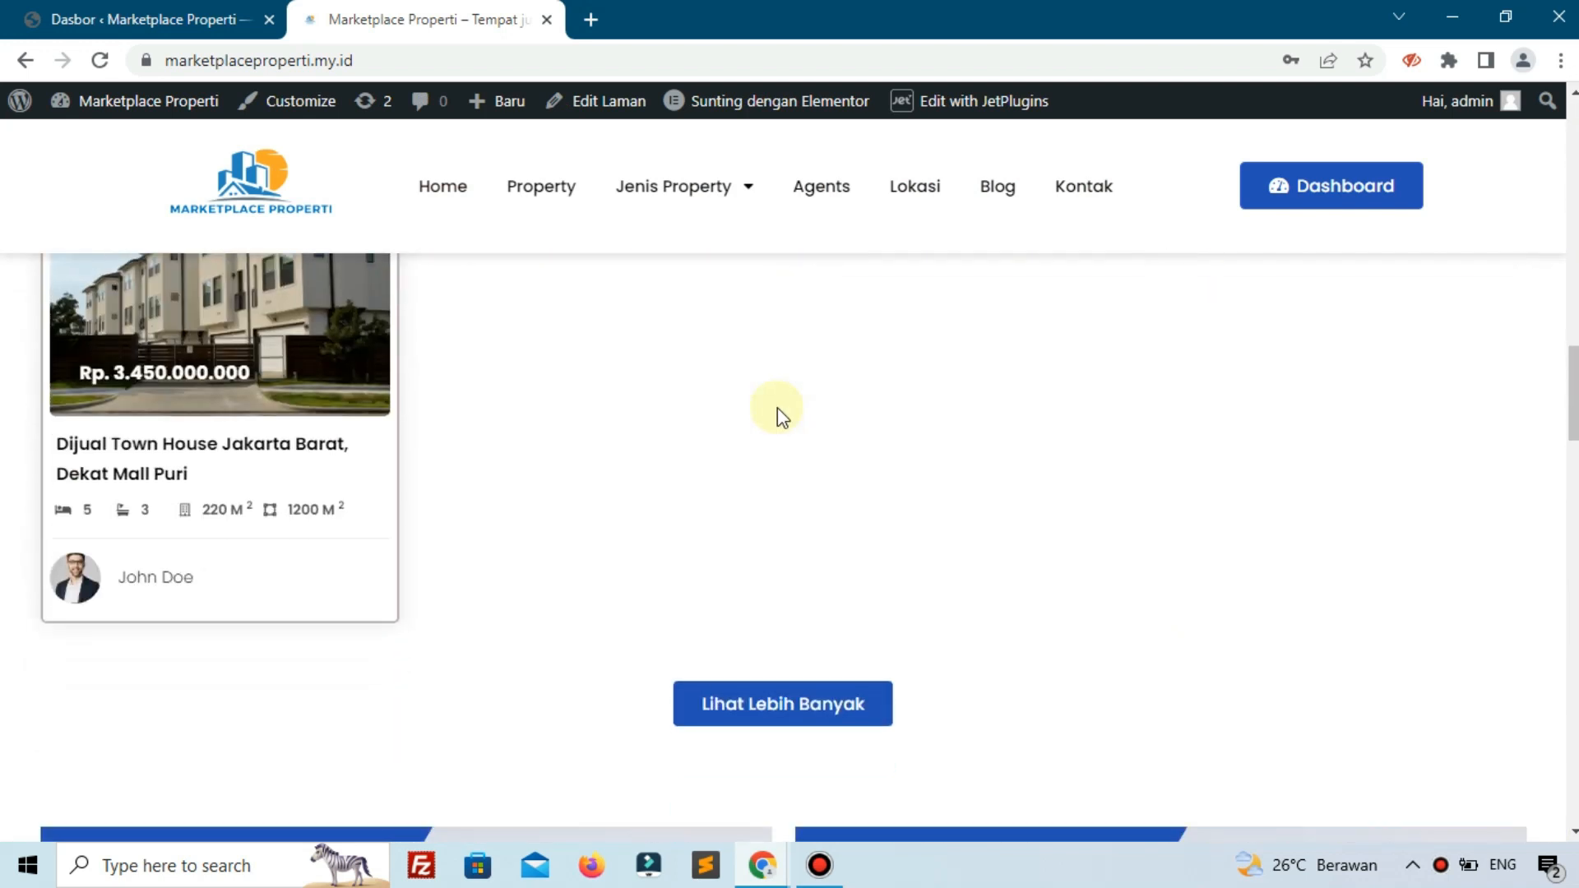
{"action": "scroll", "coordinate": [777, 407], "scroll_direction": "down", "scroll_amount": 15}
{"action": "scroll", "coordinate": [715, 409], "scroll_direction": "up", "scroll_amount": 10}
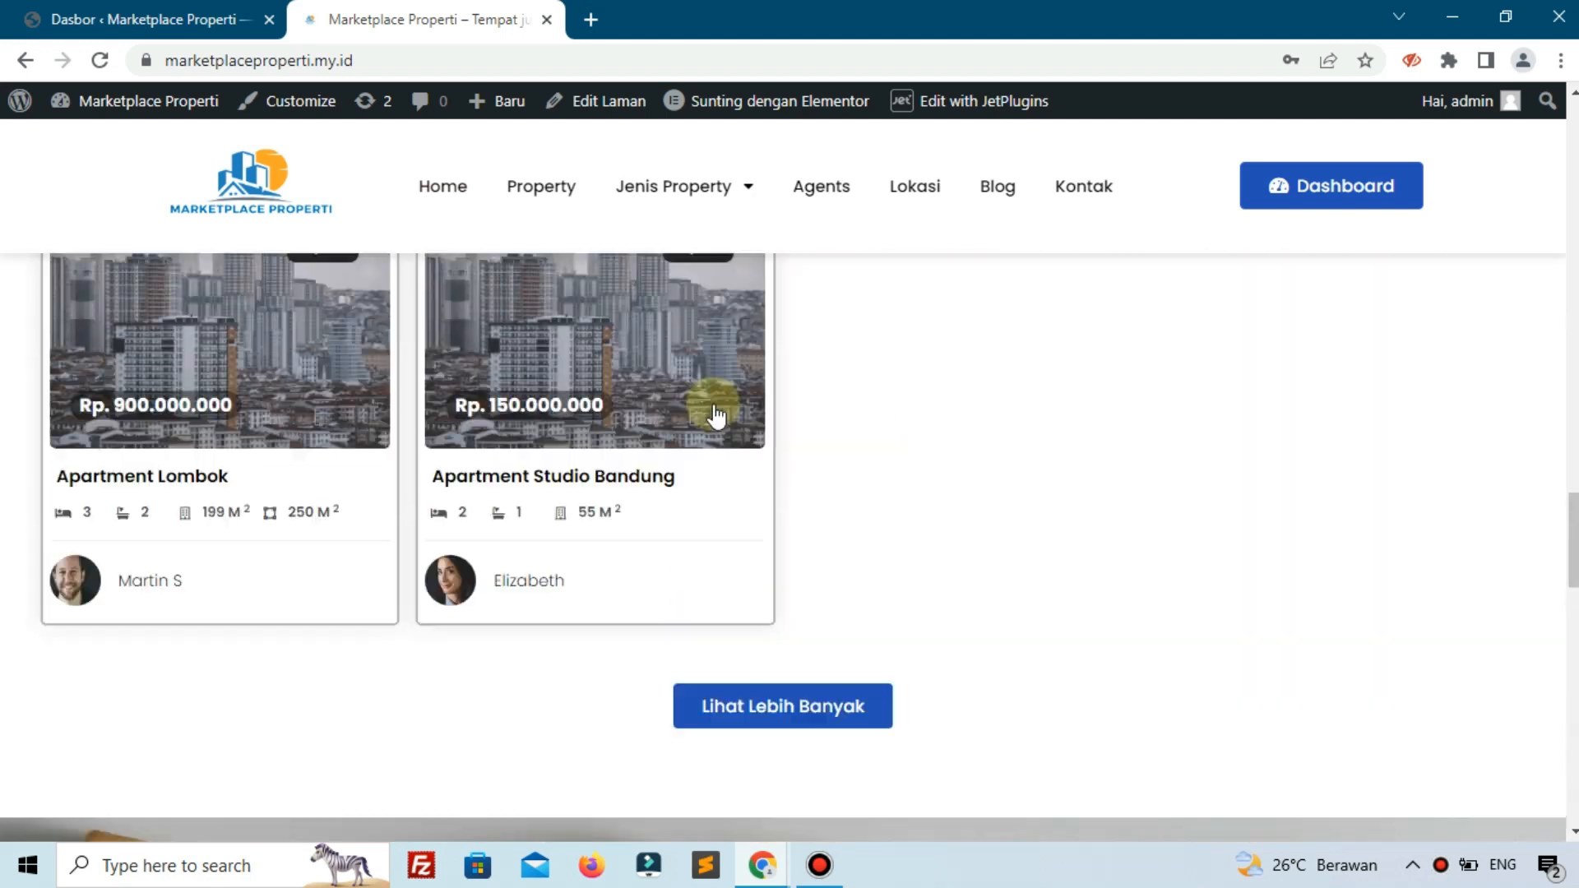
{"action": "scroll", "coordinate": [716, 415], "scroll_direction": "up", "scroll_amount": 5}
{"action": "left_click", "coordinate": [136, 19]}
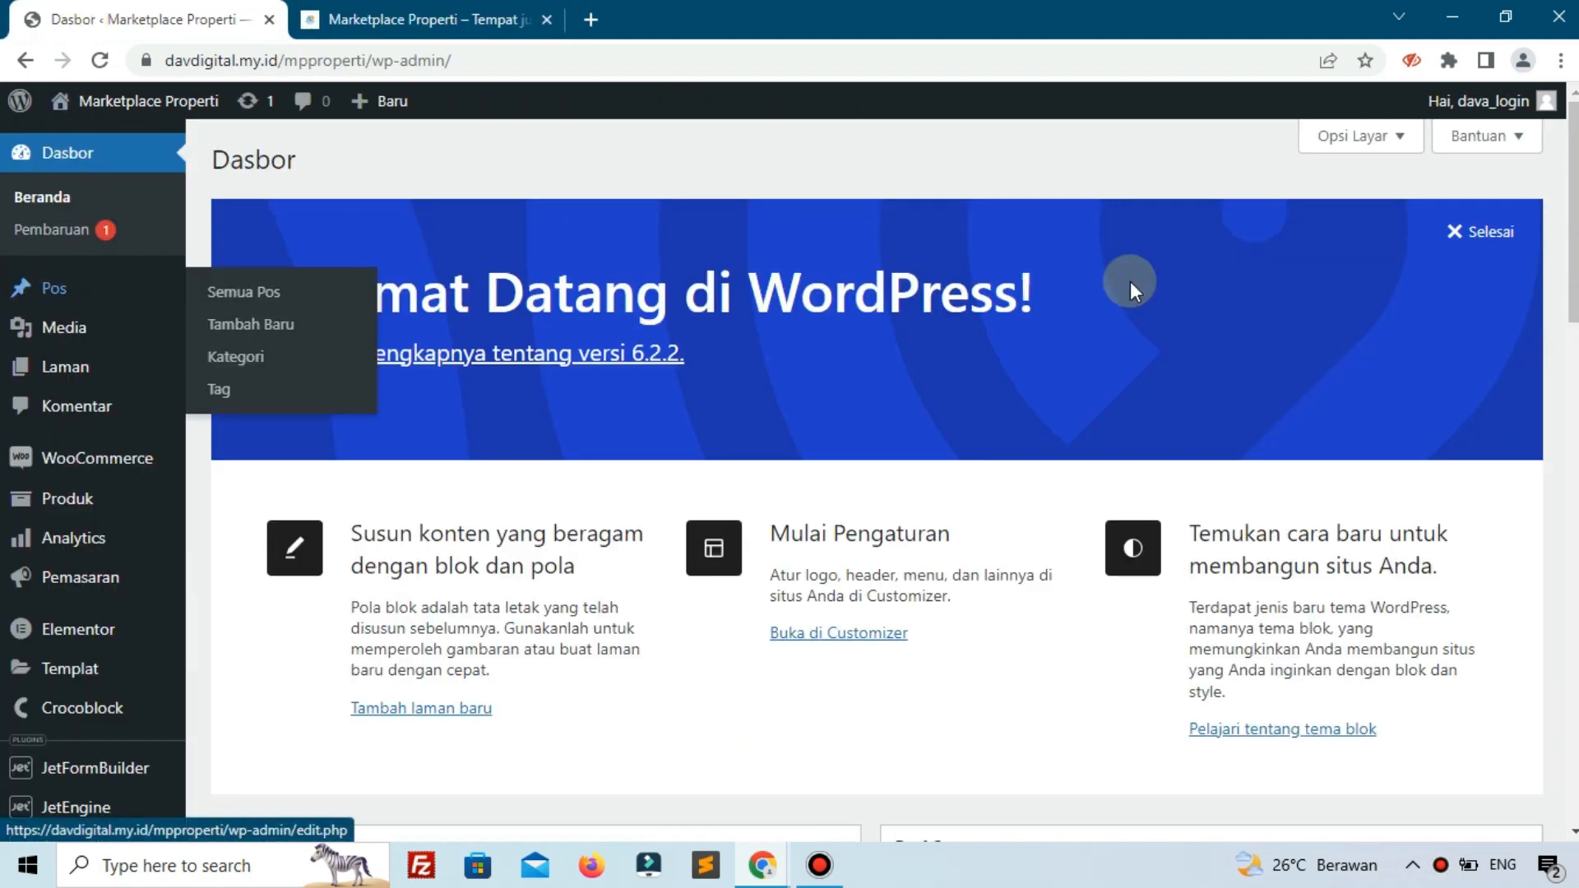
{"action": "scroll", "coordinate": [363, 444], "scroll_direction": "down", "scroll_amount": 15}
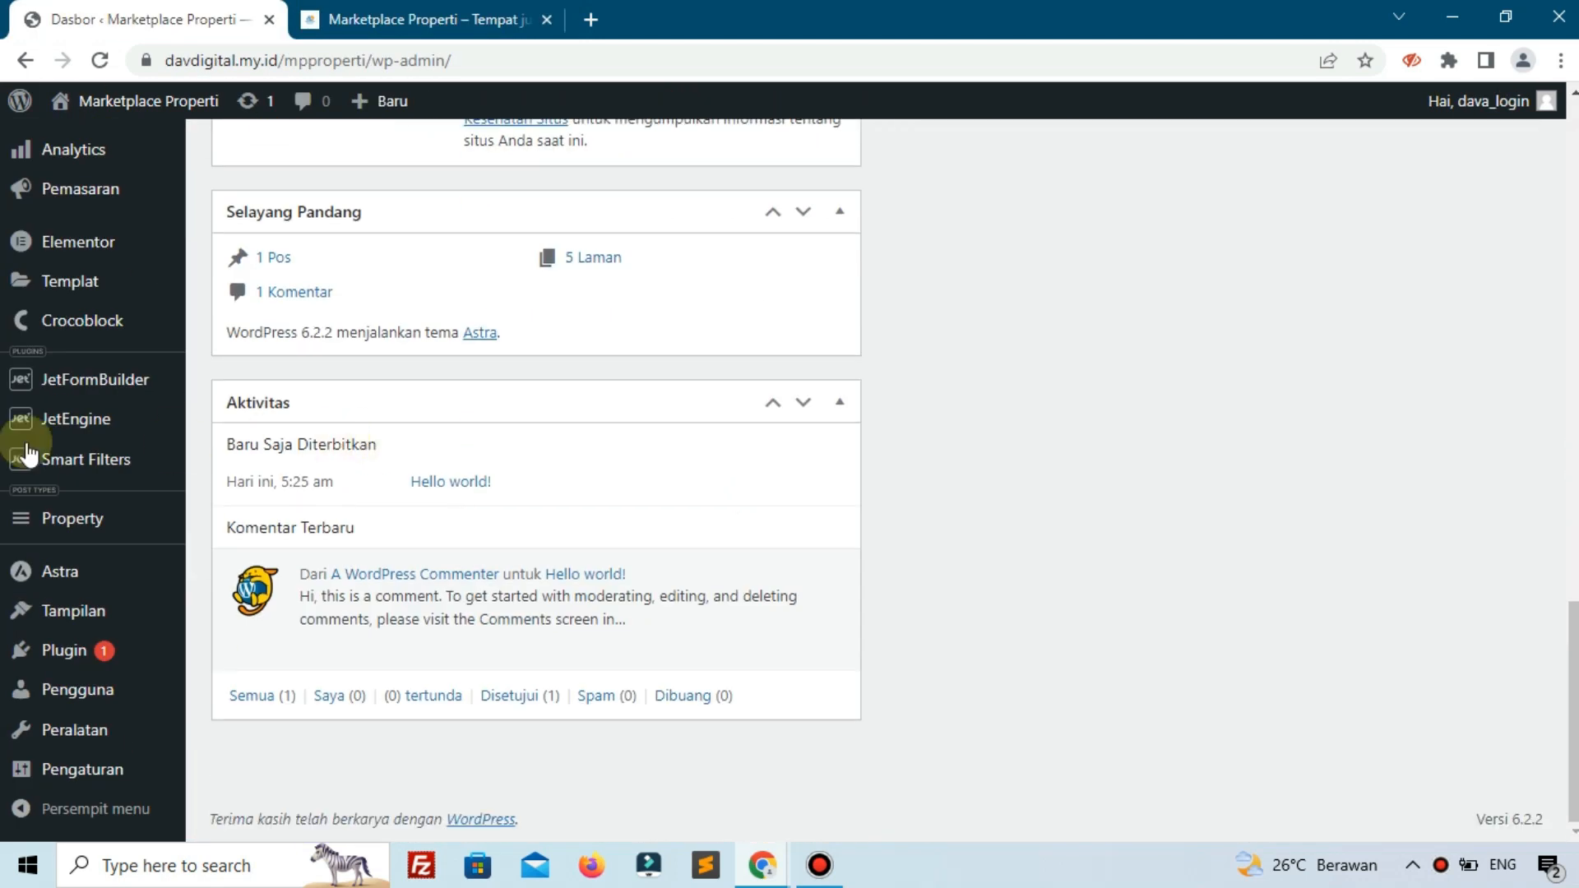
{"action": "scroll", "coordinate": [1199, 370], "scroll_direction": "up", "scroll_amount": 15}
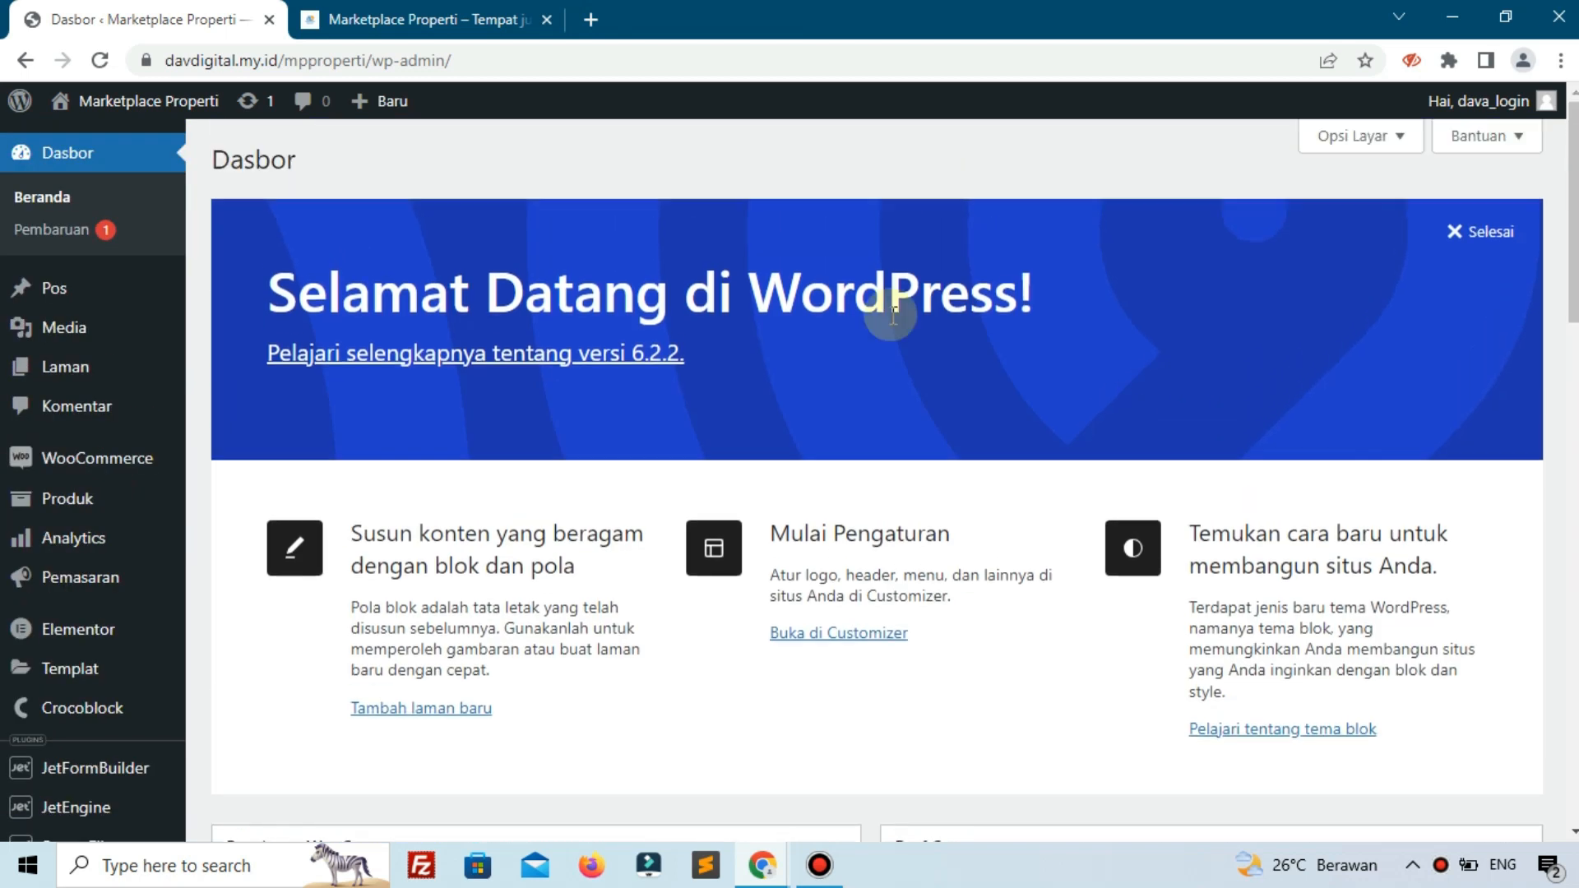
{"action": "left_click", "coordinate": [493, 17]}
{"action": "scroll", "coordinate": [790, 338], "scroll_direction": "down", "scroll_amount": 5}
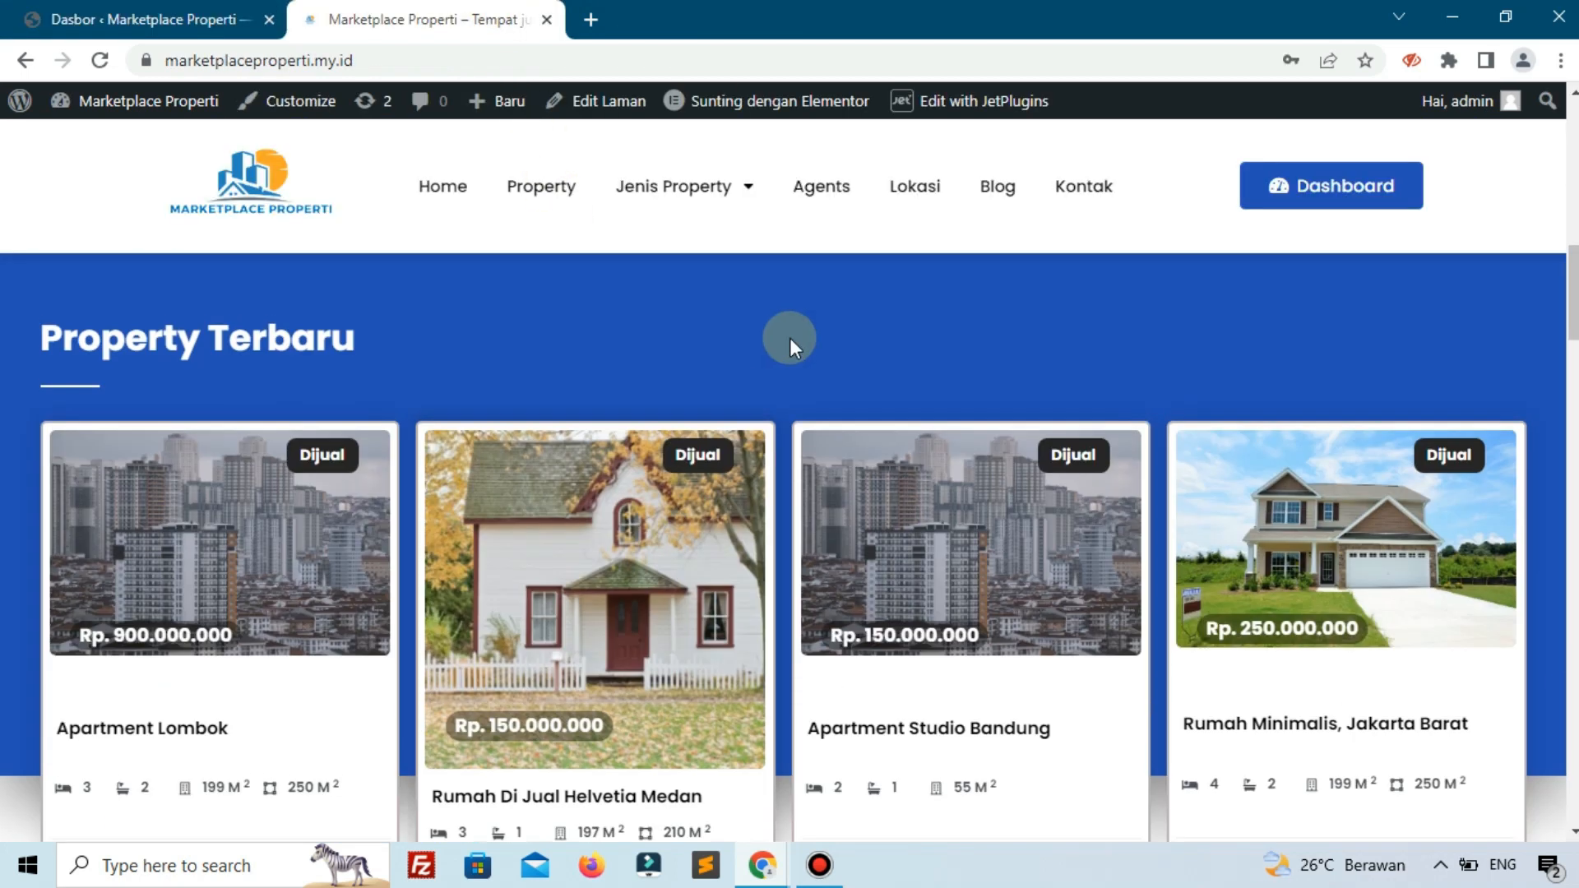
{"action": "scroll", "coordinate": [789, 338], "scroll_direction": "up", "scroll_amount": 5}
{"action": "key", "text": "F9"}
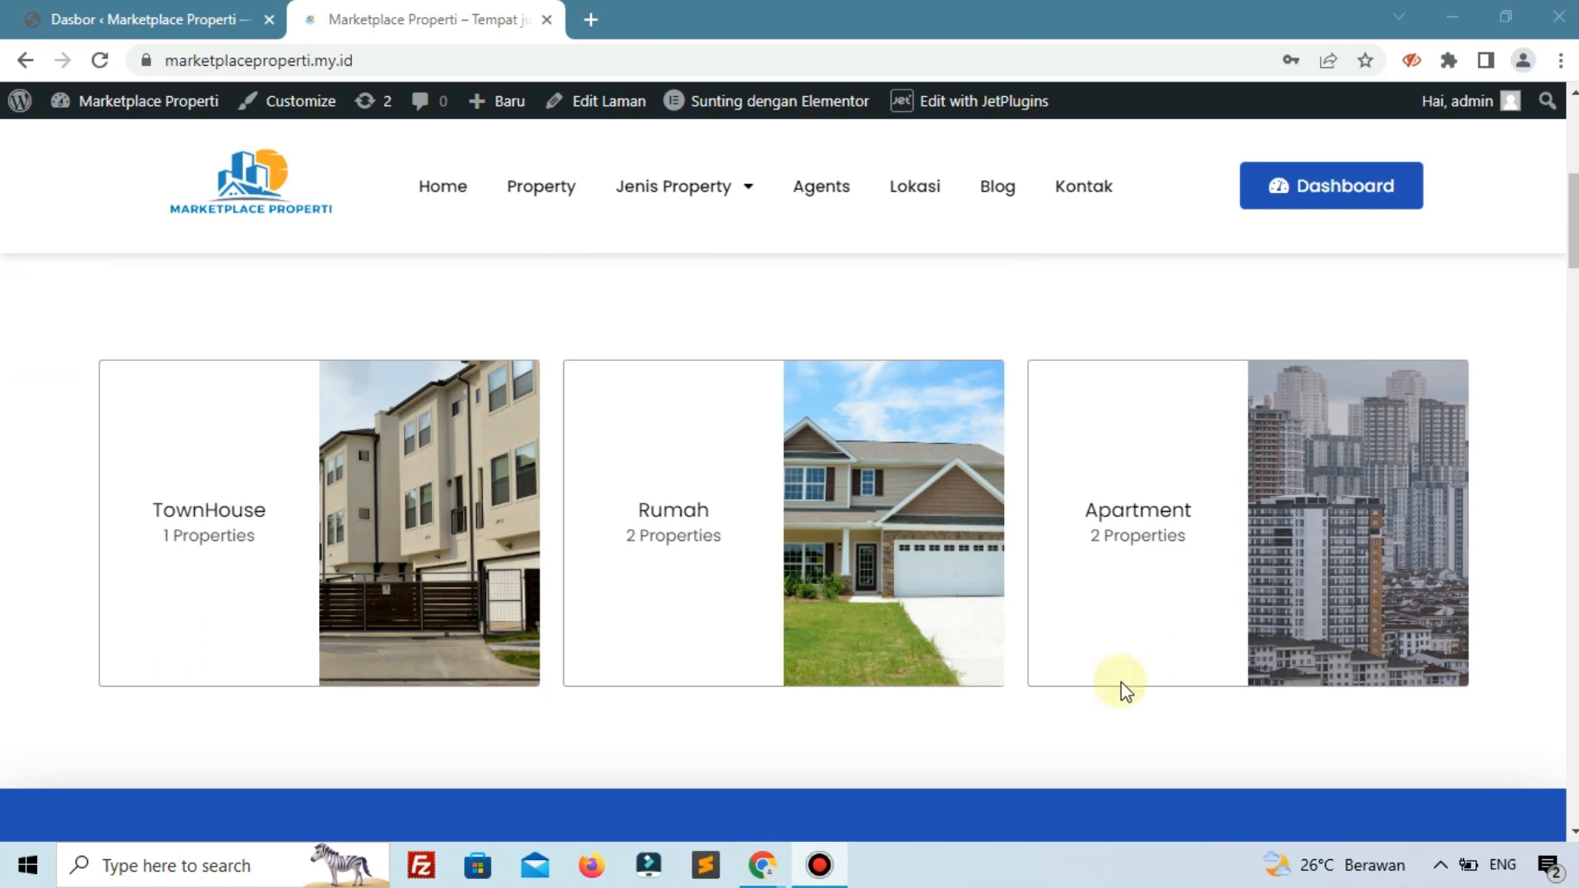
{"action": "scroll", "coordinate": [639, 557], "scroll_direction": "up", "scroll_amount": 7}
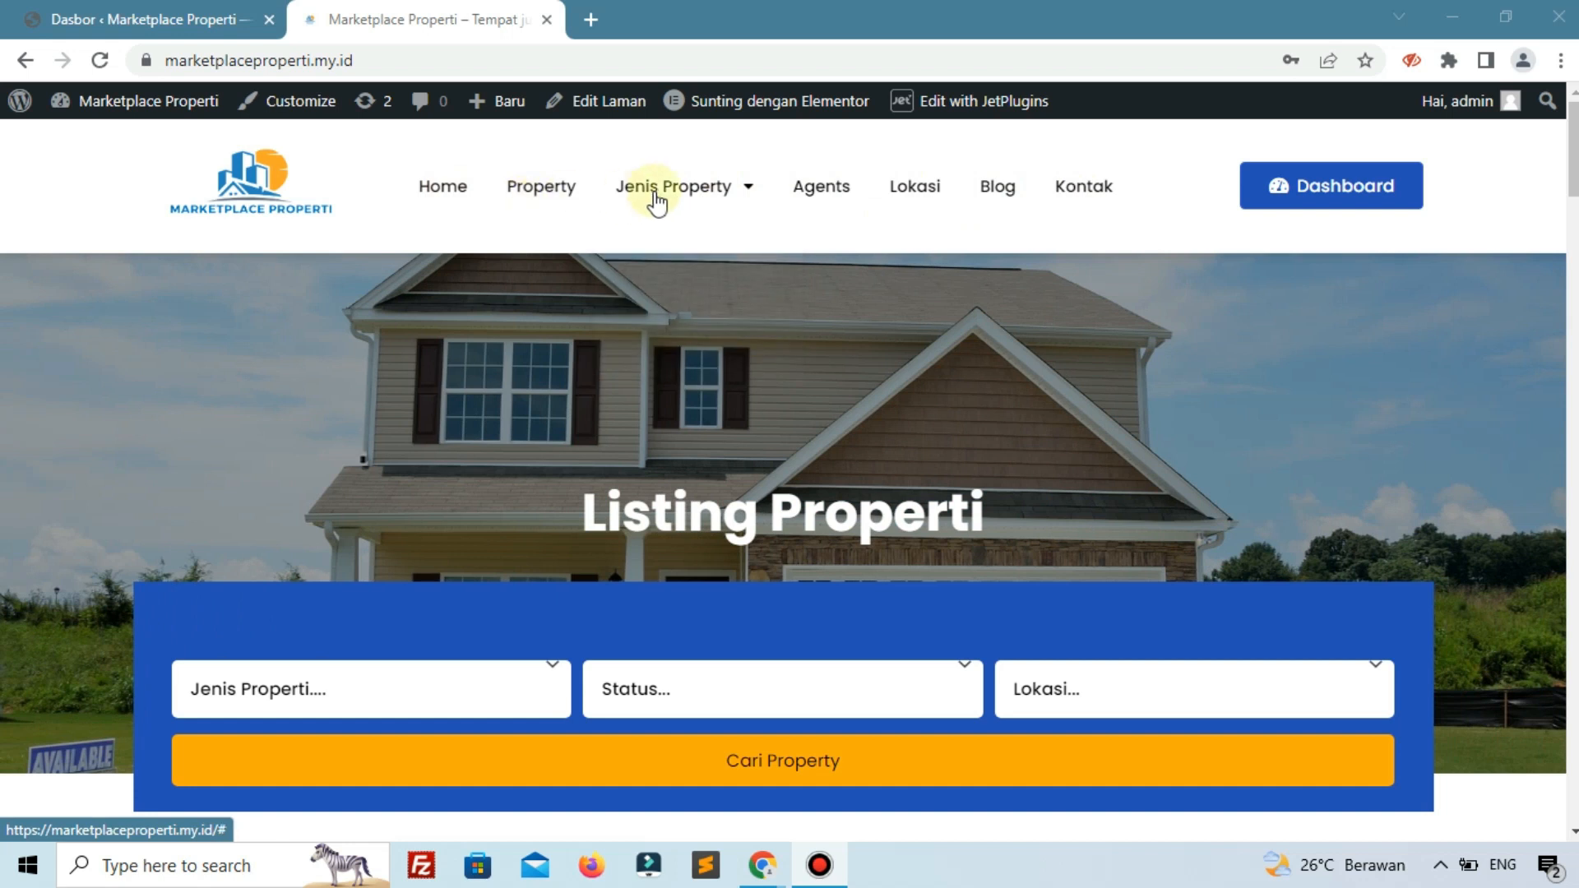
View the Jenis Property submenu and the Agents page on the reference site
{"action": "mouse_move", "coordinate": [667, 211]}
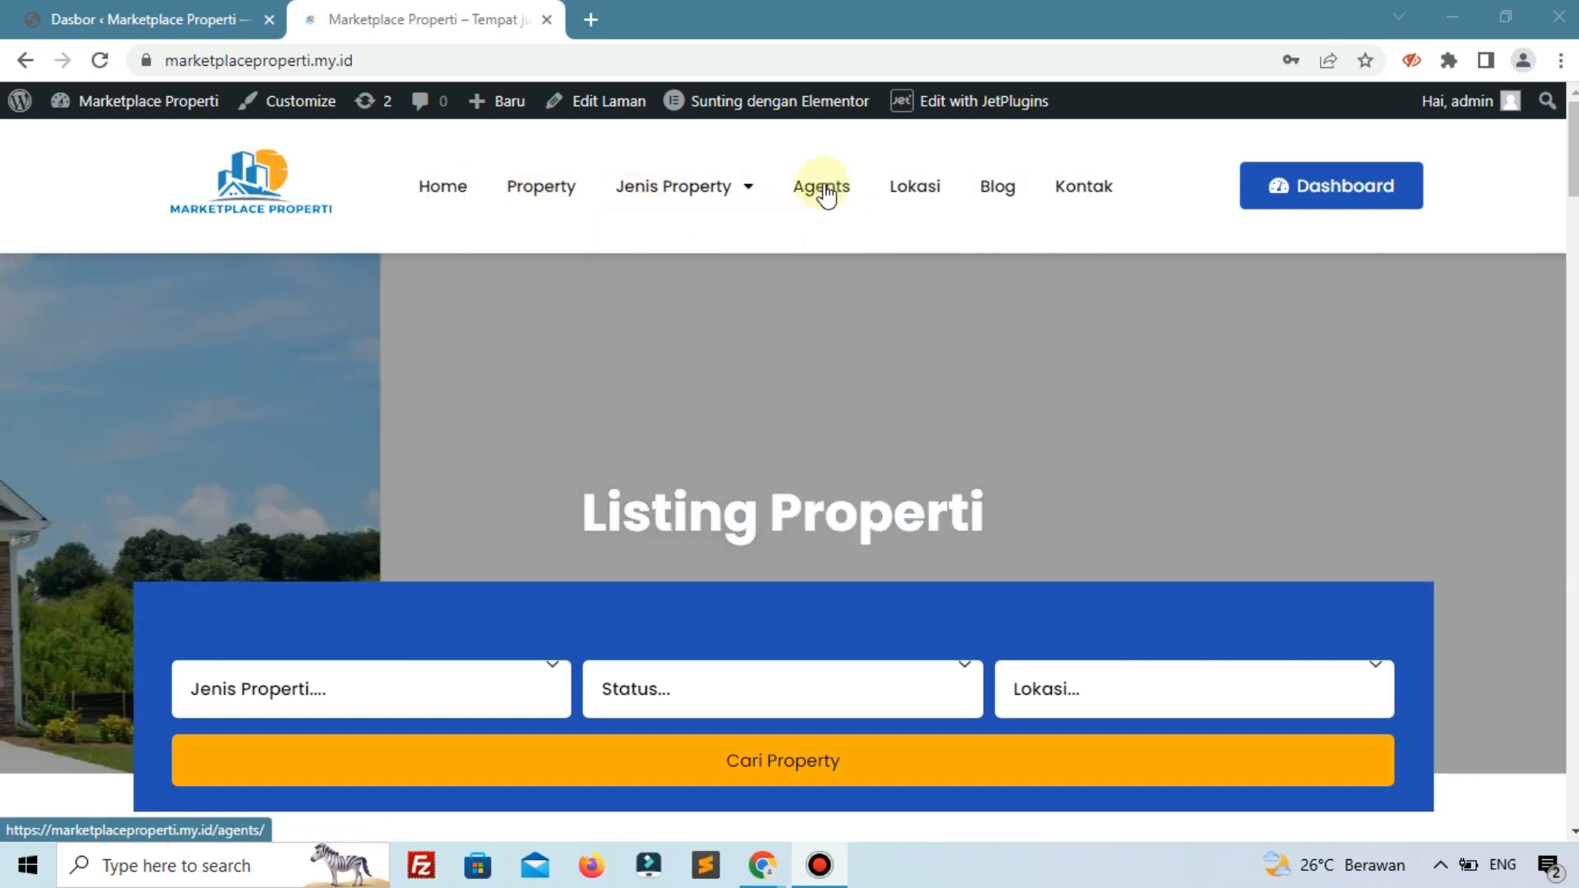
{"action": "left_click", "coordinate": [823, 188]}
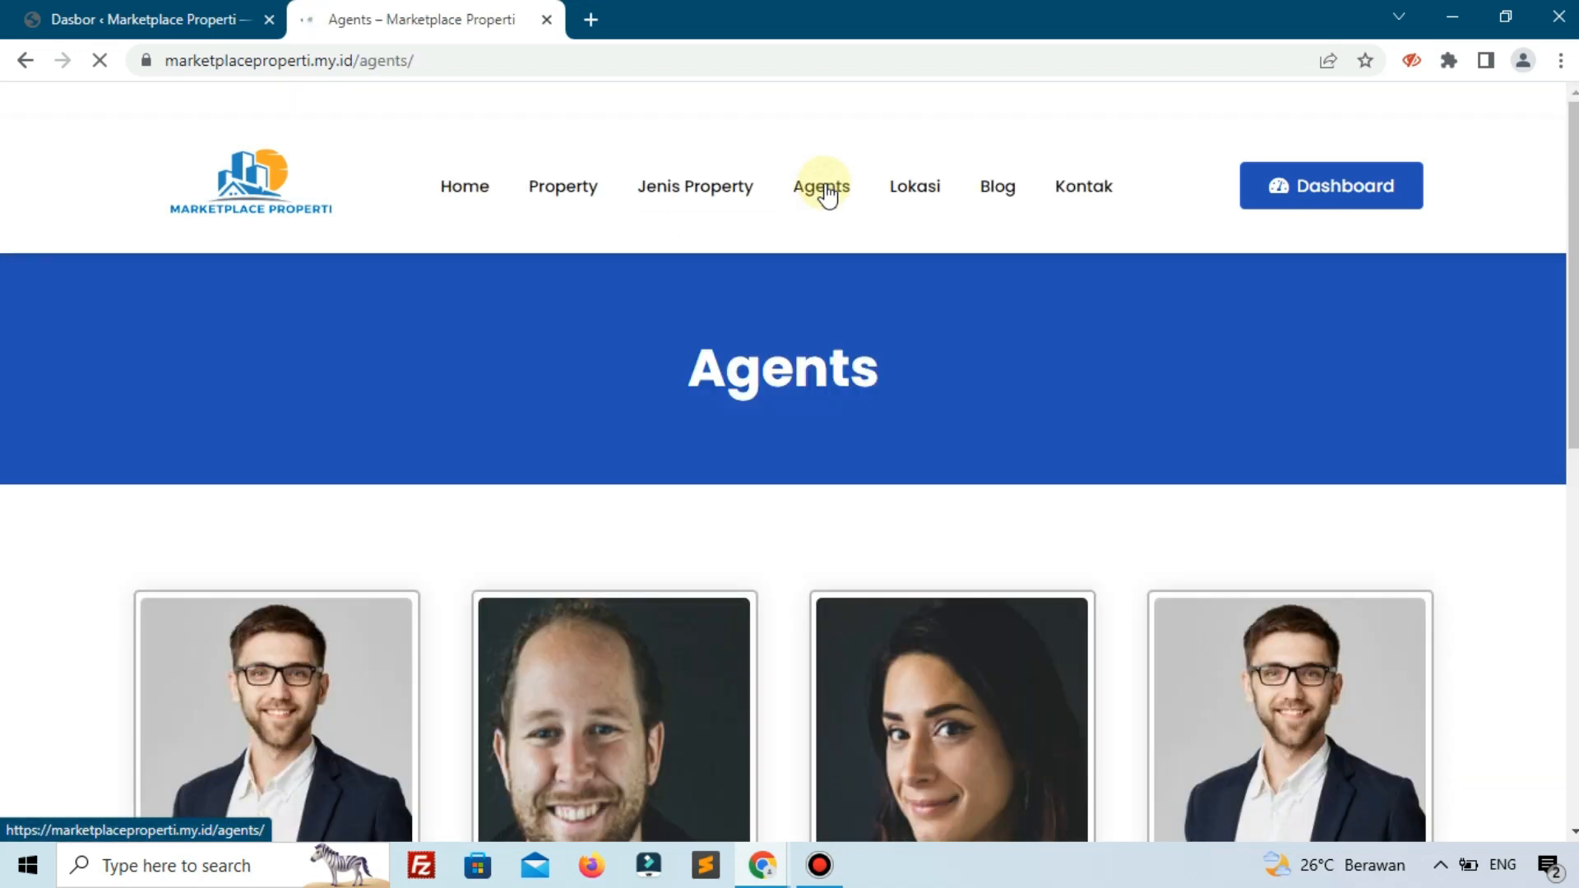
{"action": "mouse_move", "coordinate": [723, 115]}
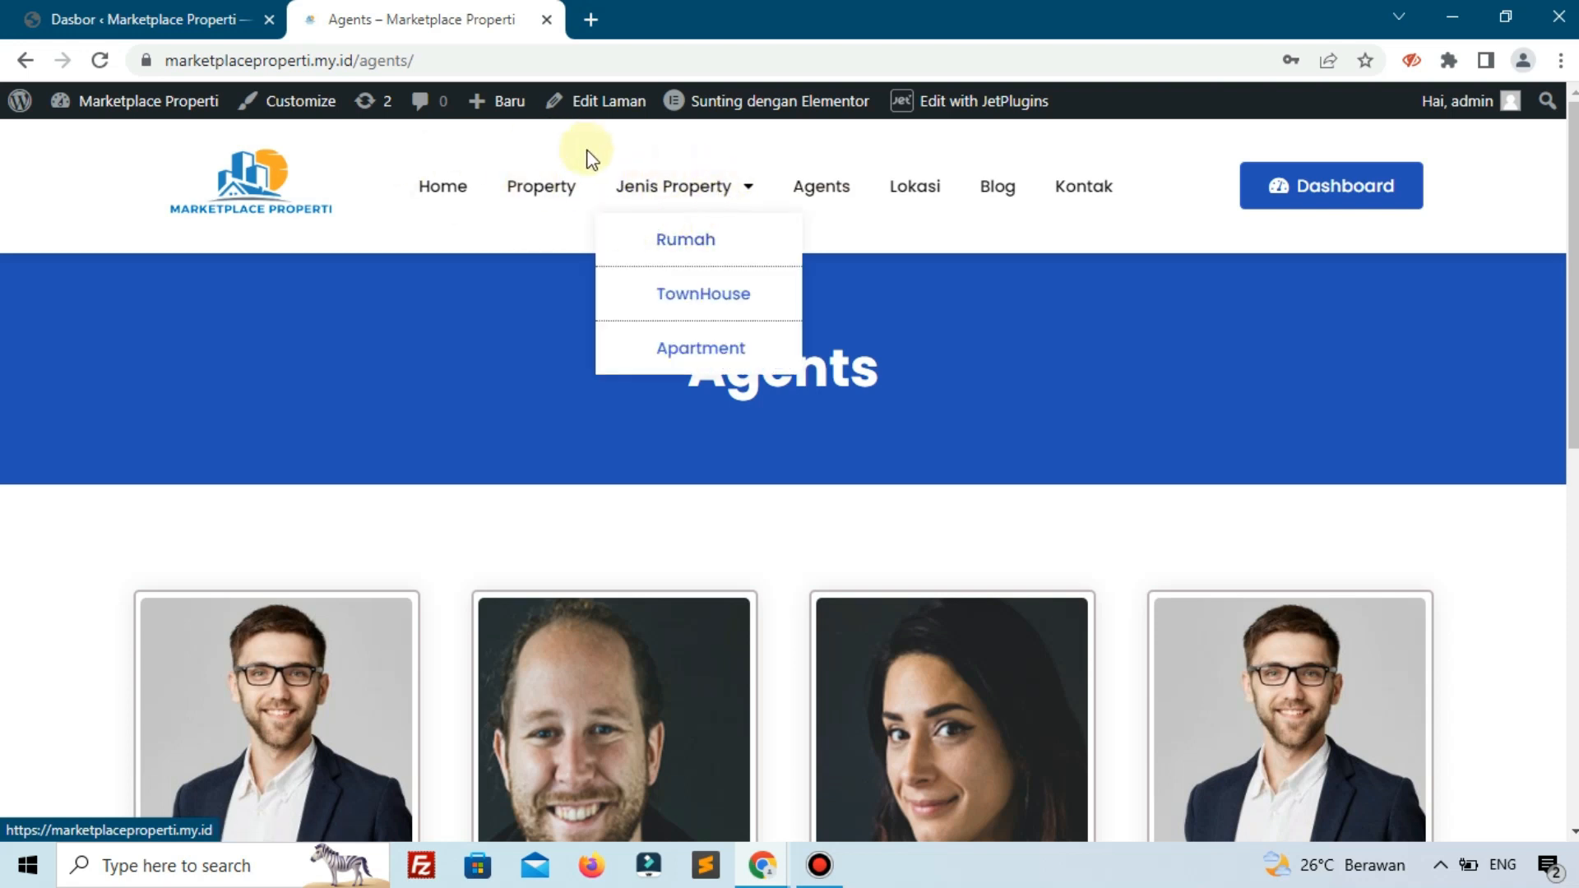
In the new site's WordPress admin, create and publish a page titled Home, and return to the page list
{"action": "left_click", "coordinate": [194, 11]}
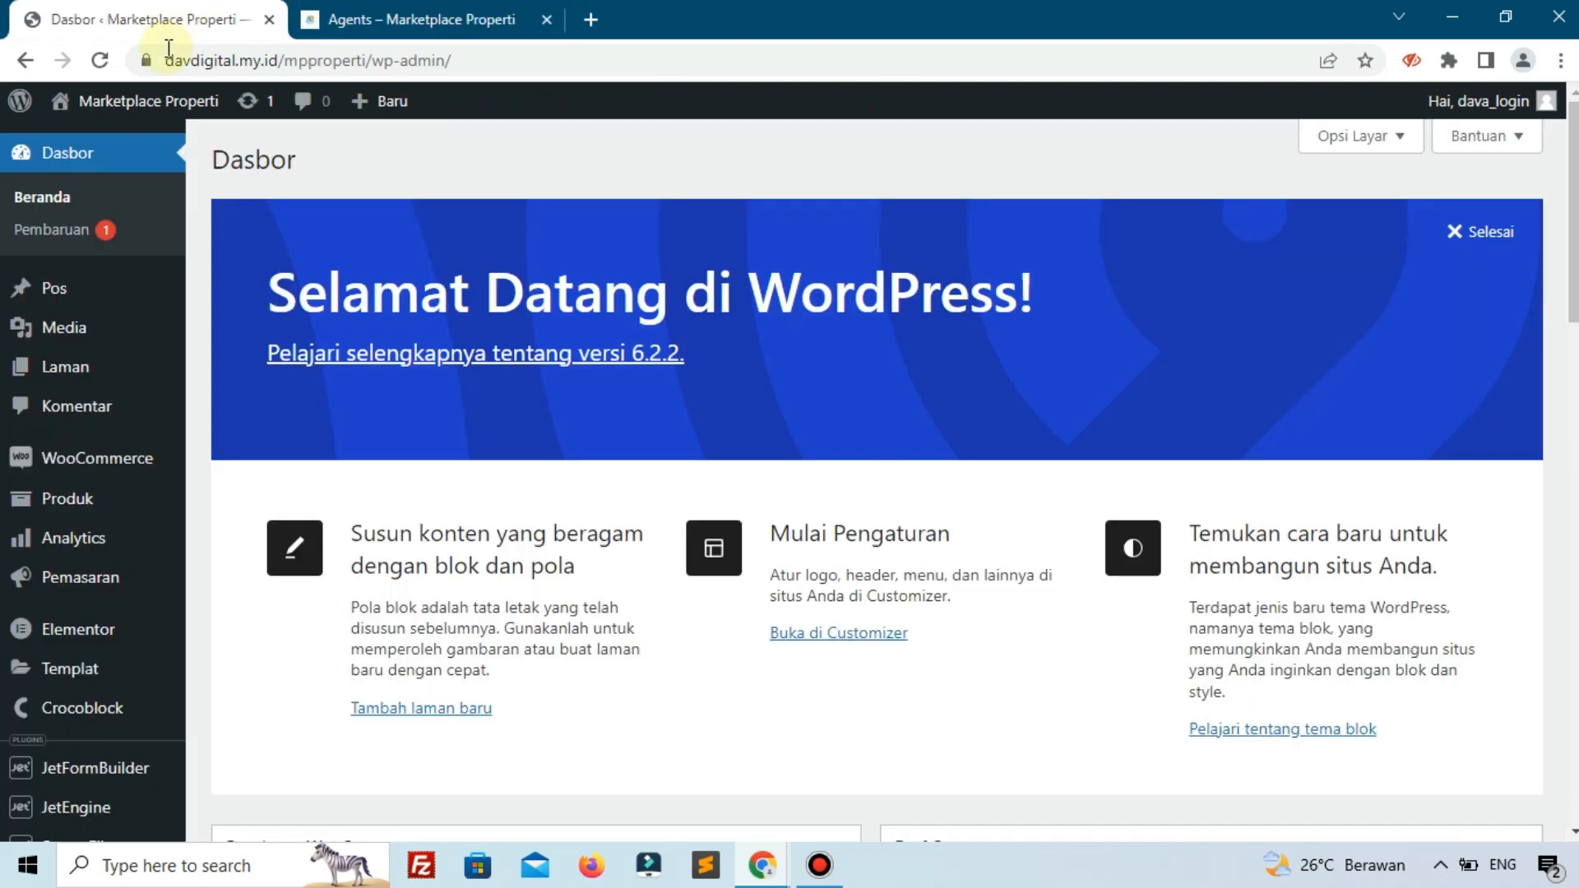
{"action": "mouse_move", "coordinate": [75, 385]}
{"action": "left_click", "coordinate": [253, 404]}
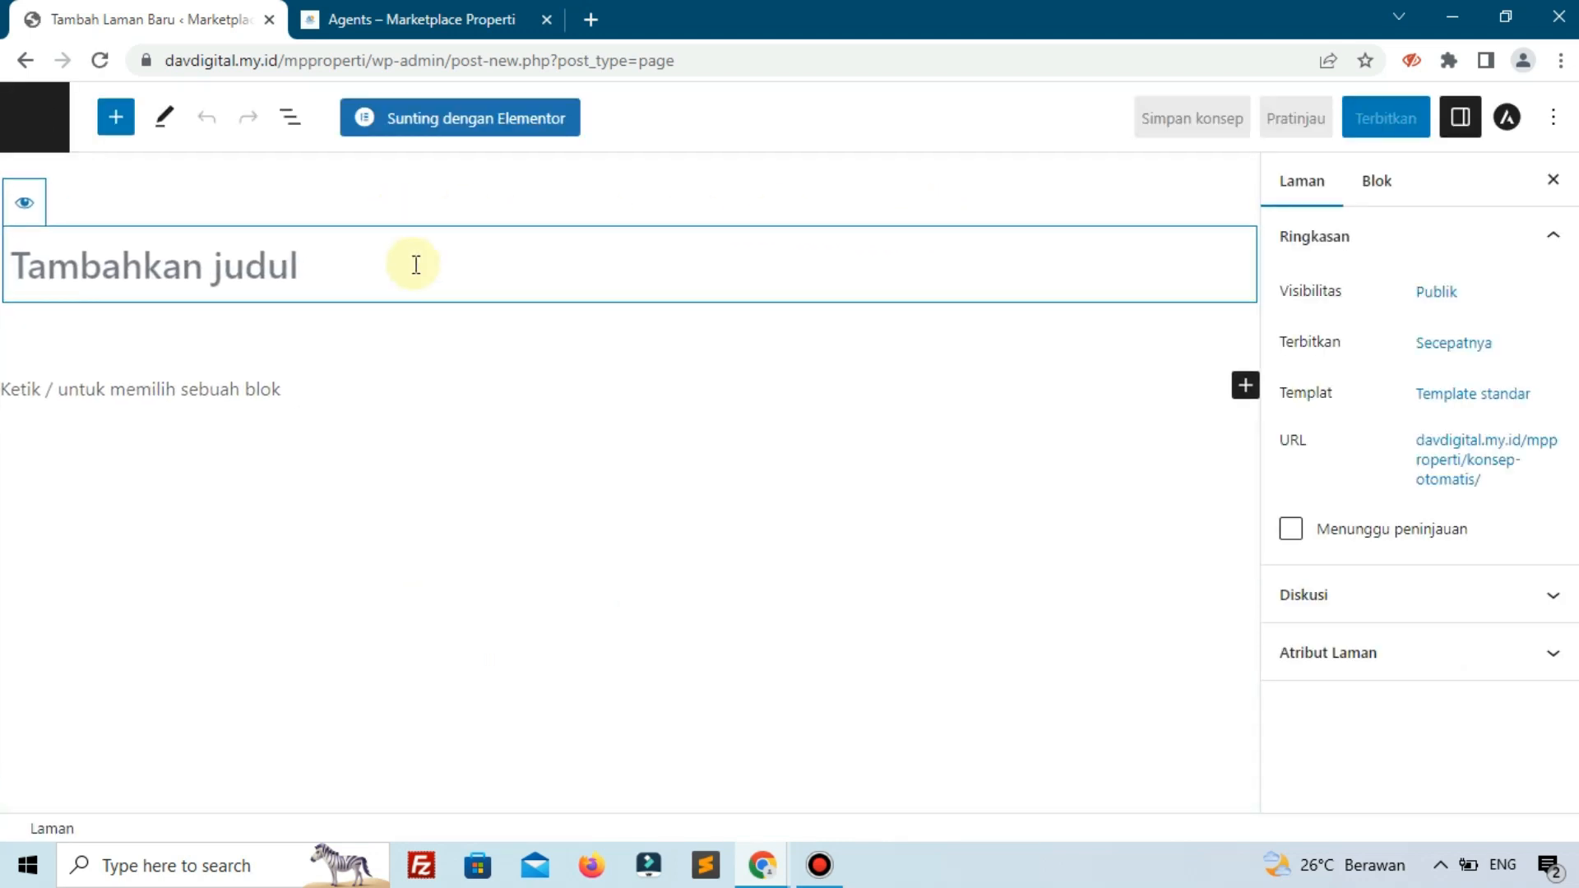
{"action": "type", "text": "Home"}
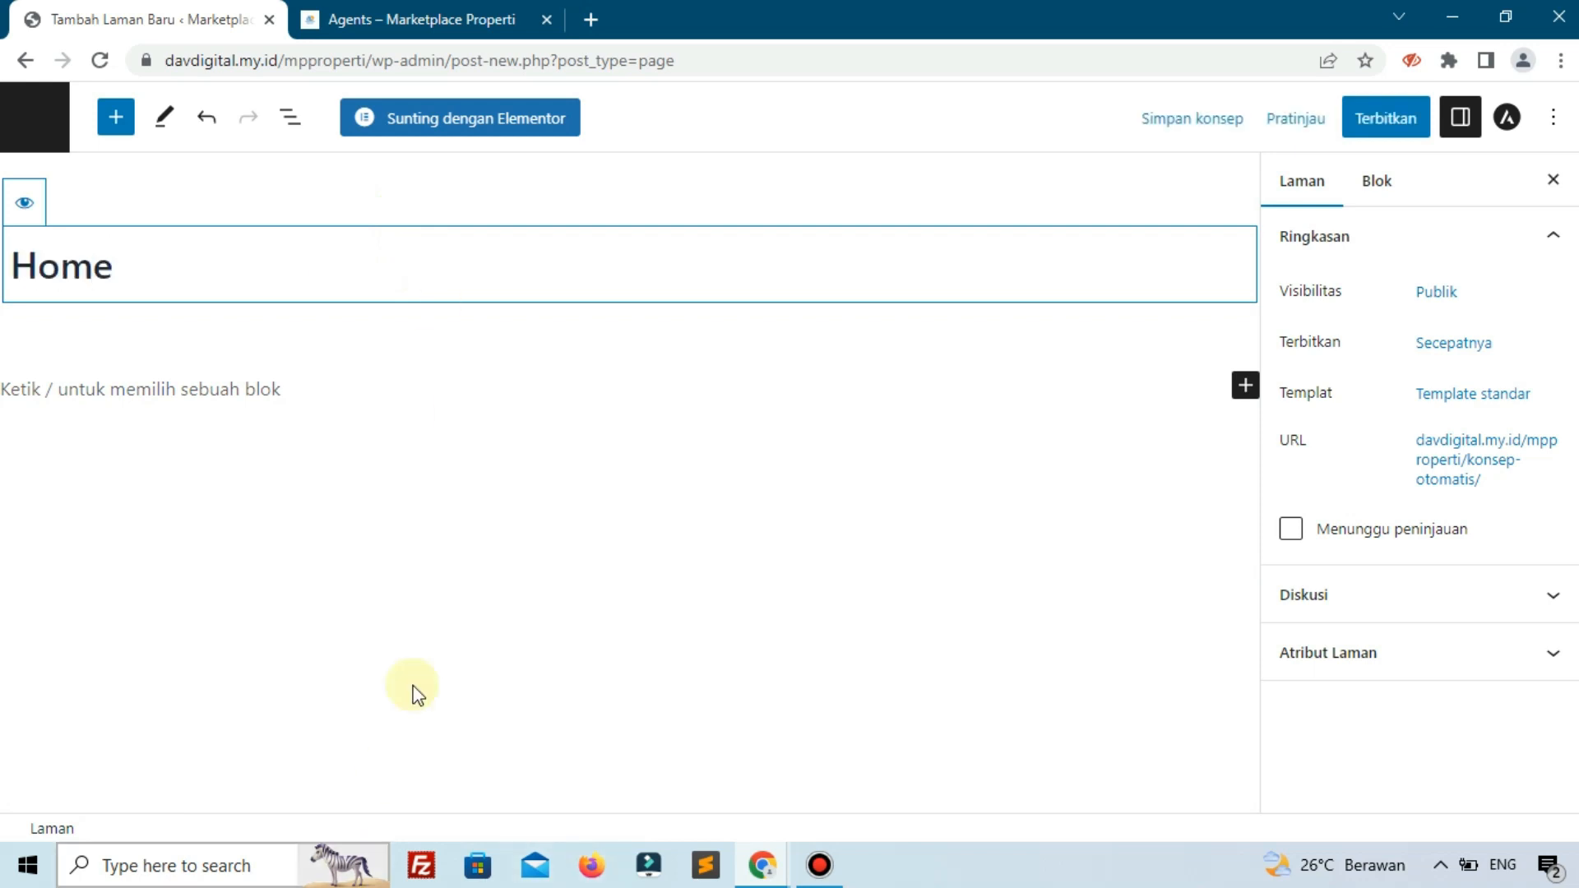
{"action": "left_click", "coordinate": [1364, 118]}
{"action": "left_click", "coordinate": [1363, 118]}
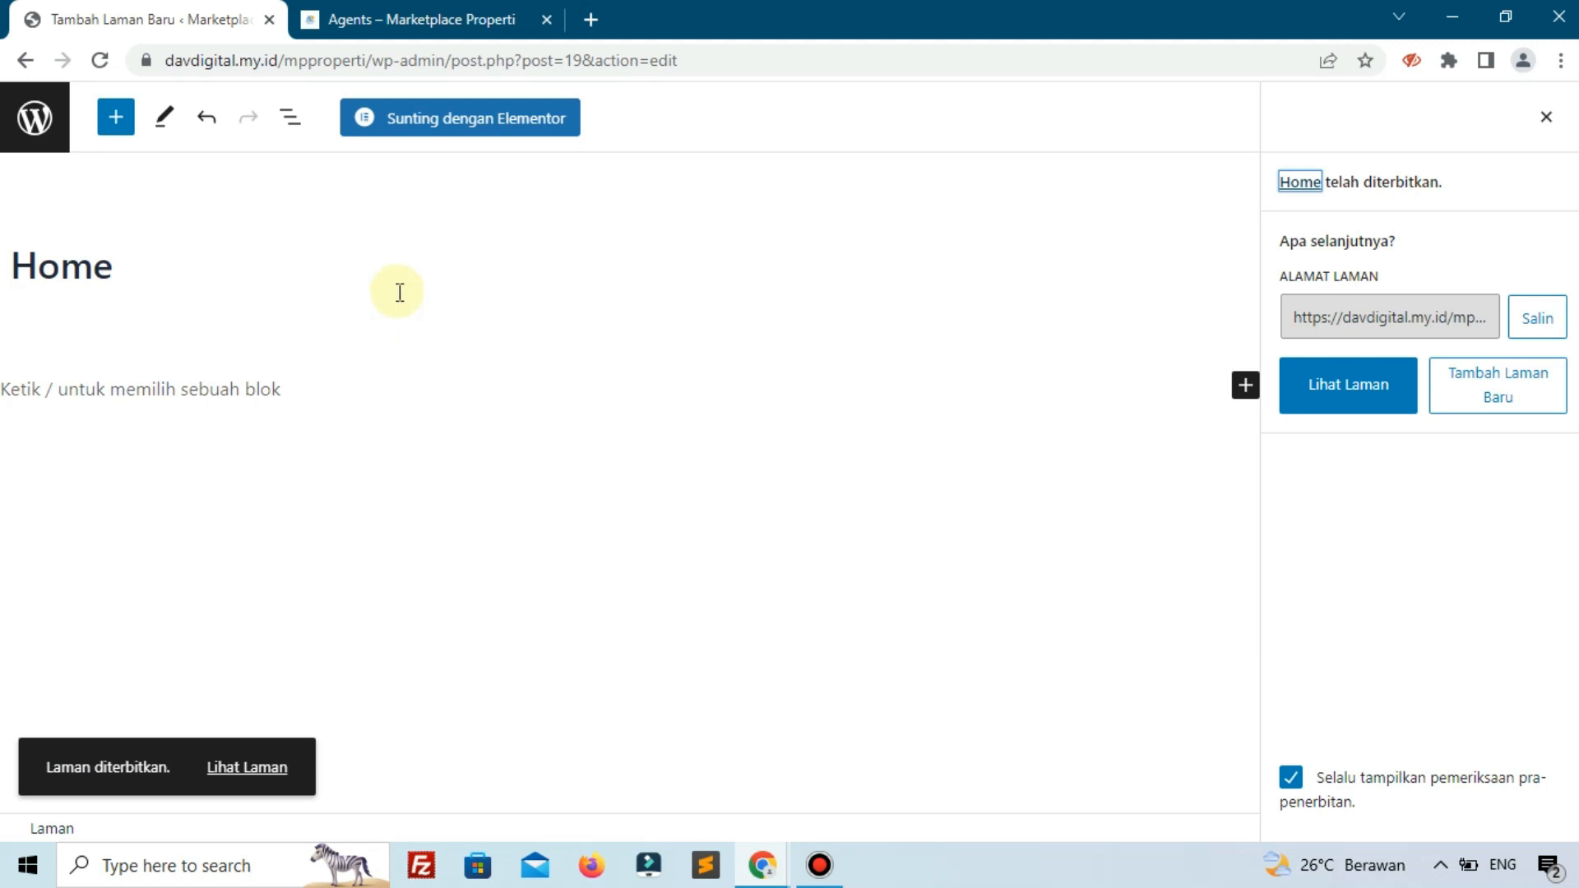
{"action": "left_click", "coordinate": [33, 141]}
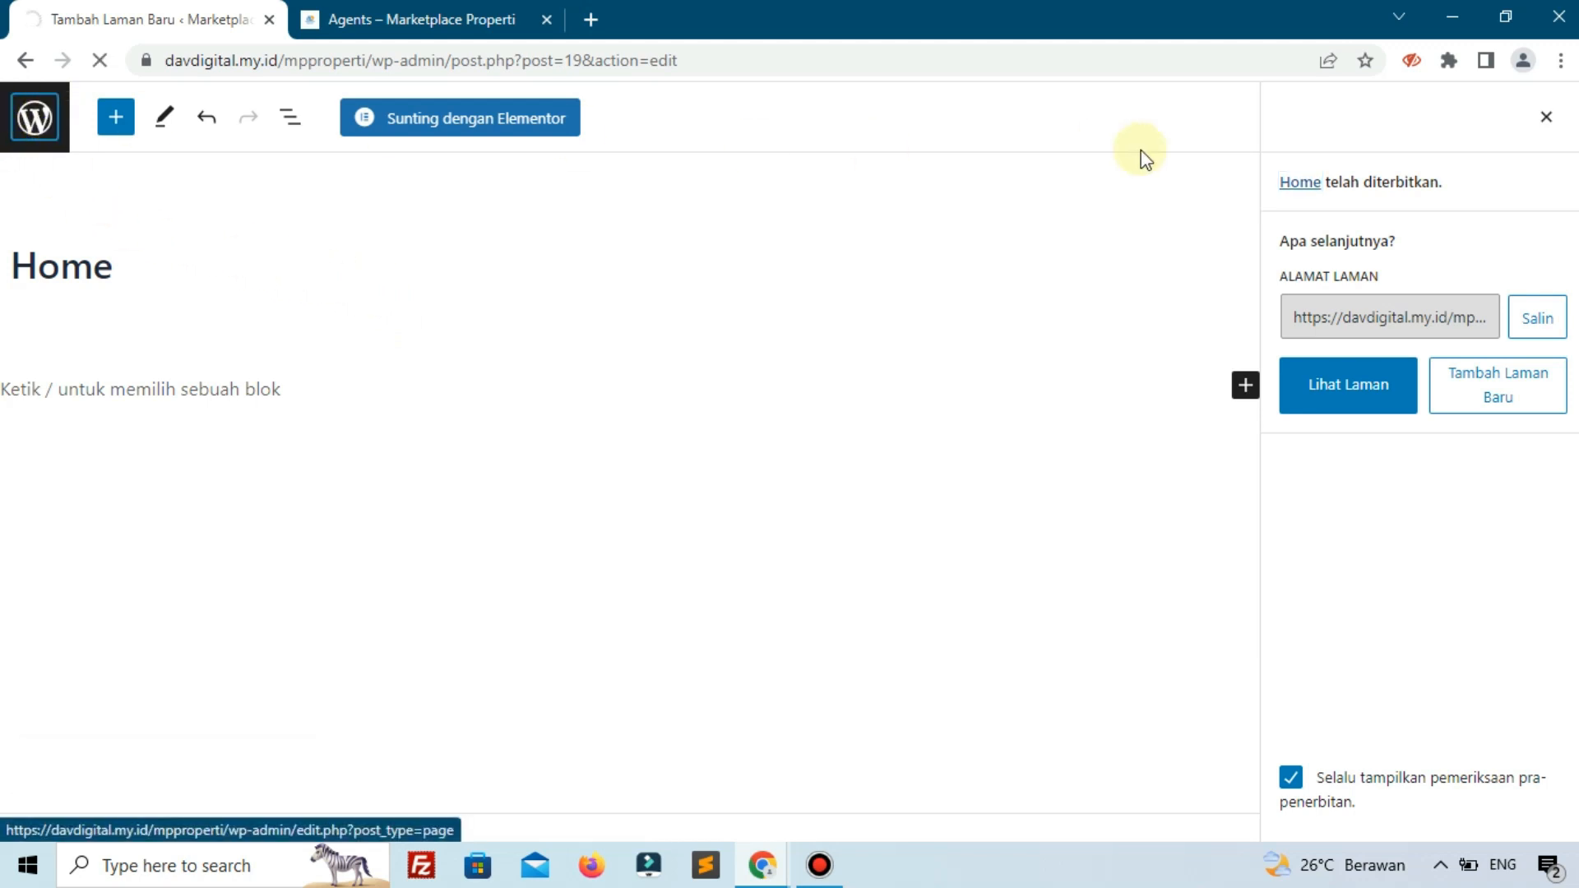
Check the reference site's navigation, publish a new page titled Agents, and return to the page list
{"action": "left_click", "coordinate": [530, 25]}
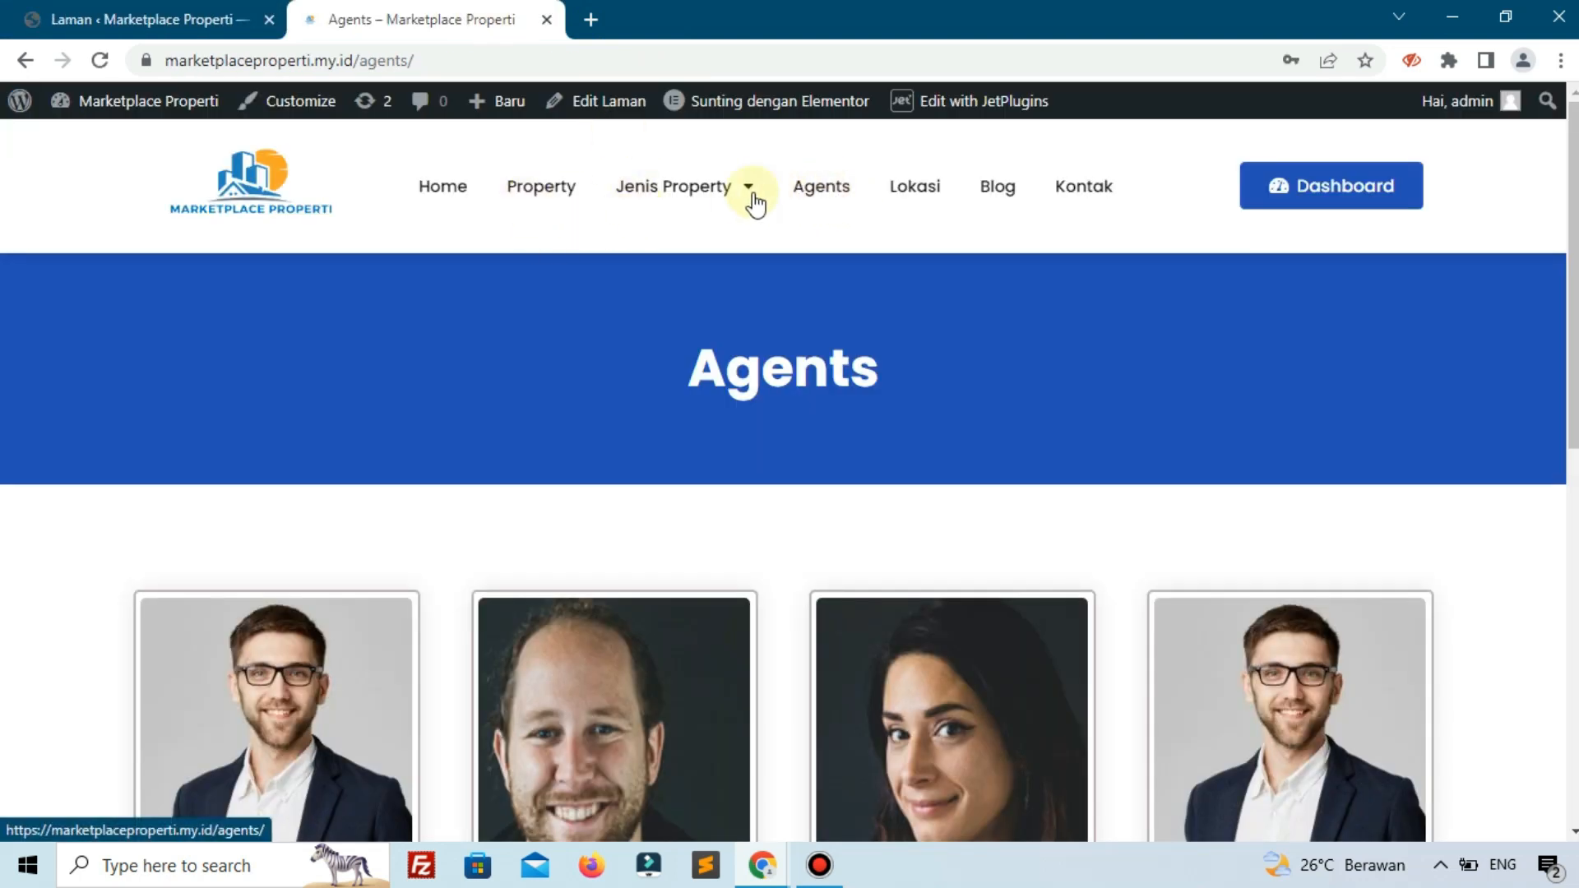
{"action": "left_click", "coordinate": [123, 23]}
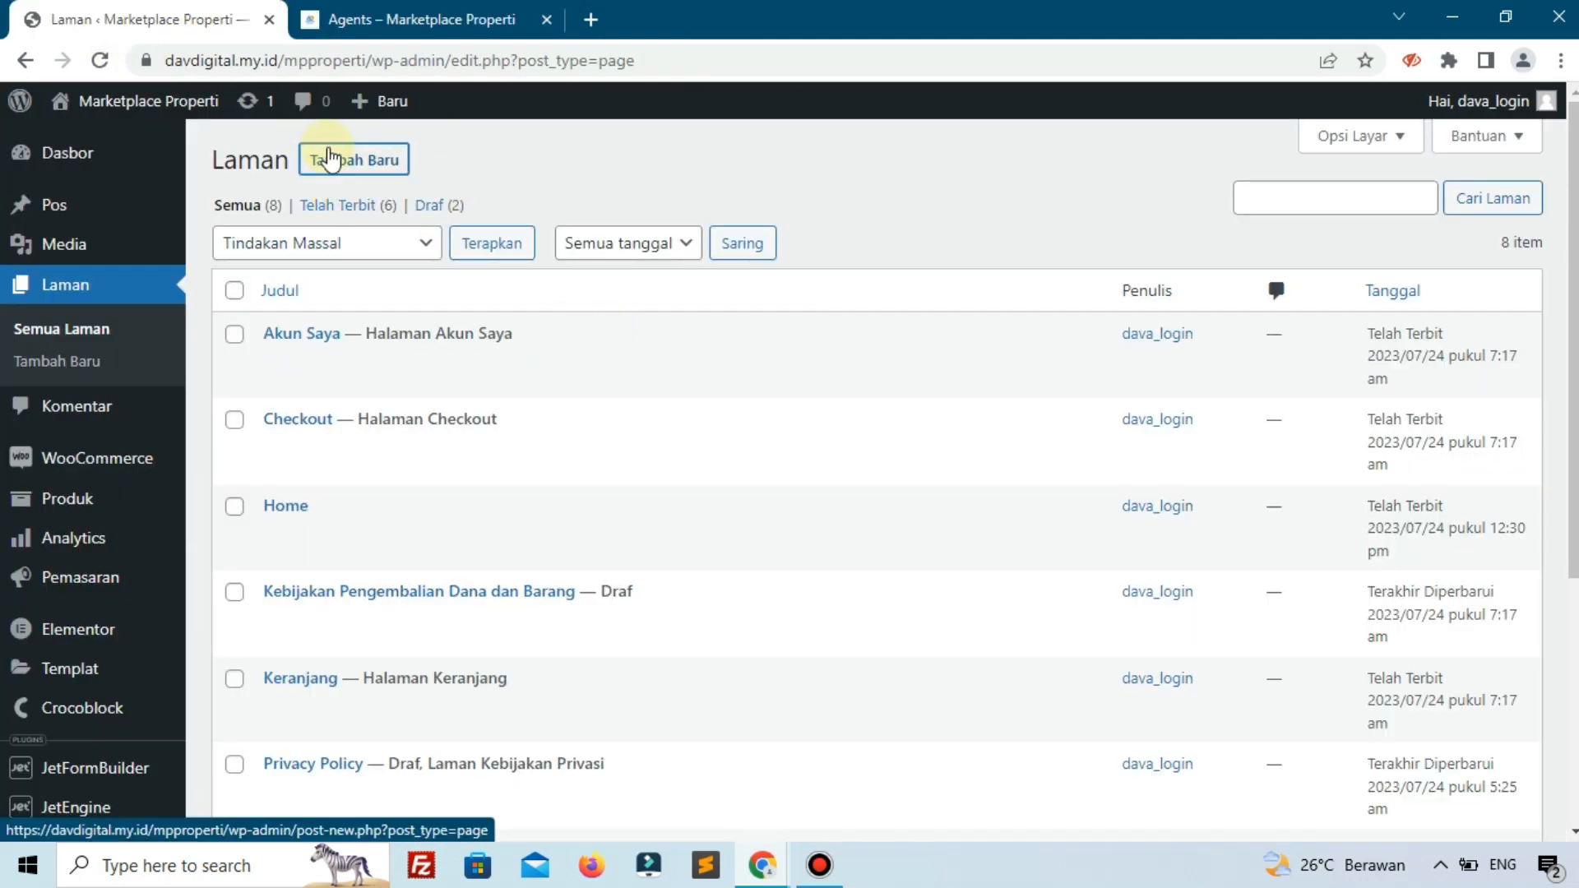
{"action": "left_click", "coordinate": [330, 158]}
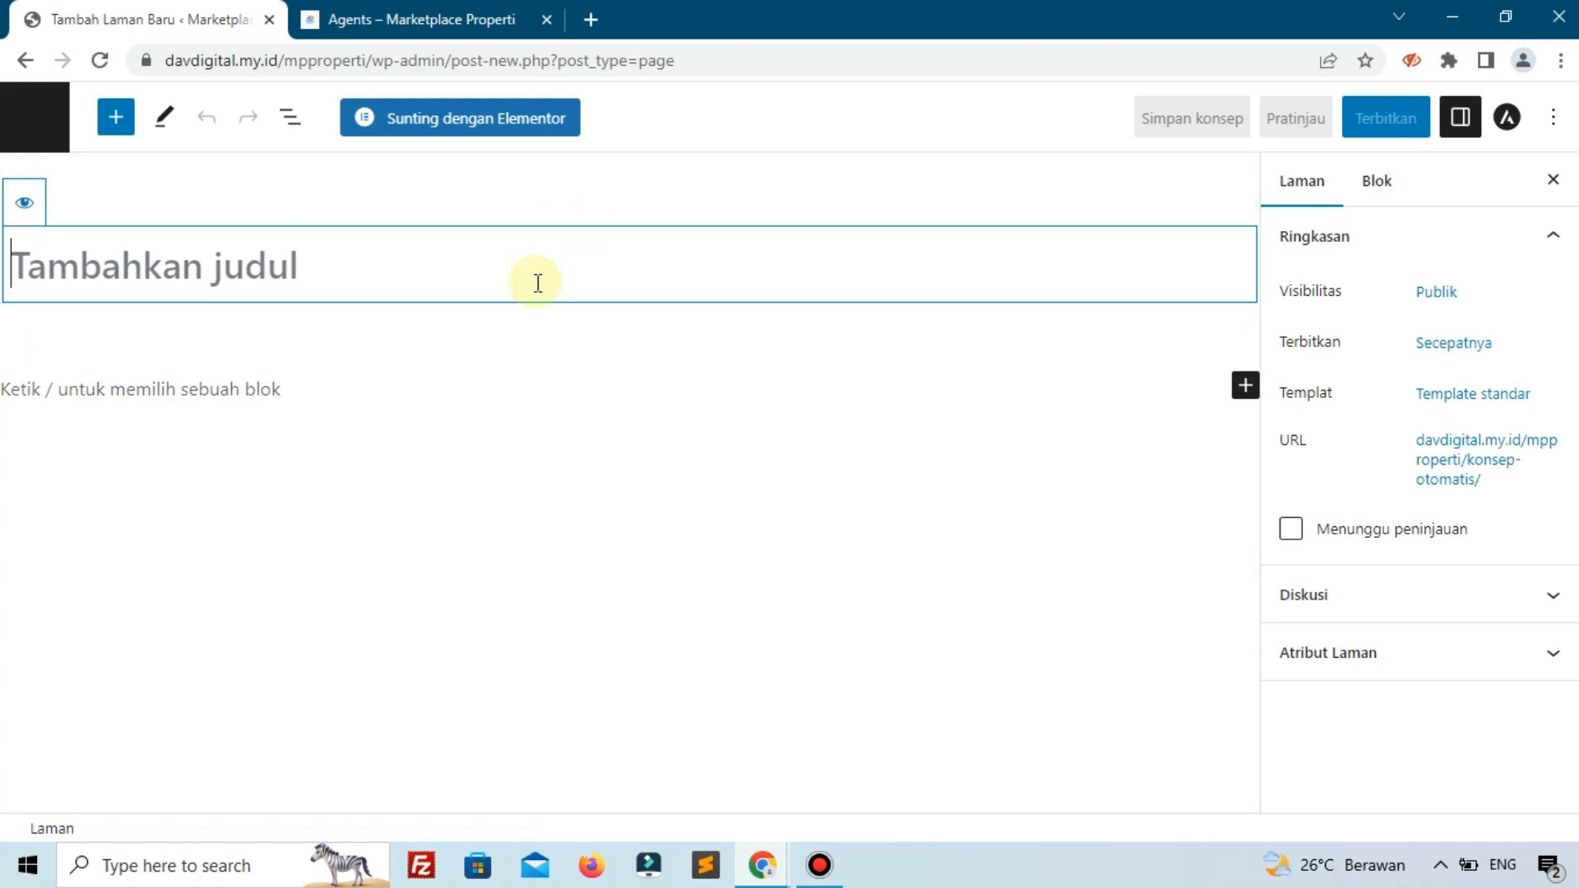
{"action": "type", "text": "Agents"}
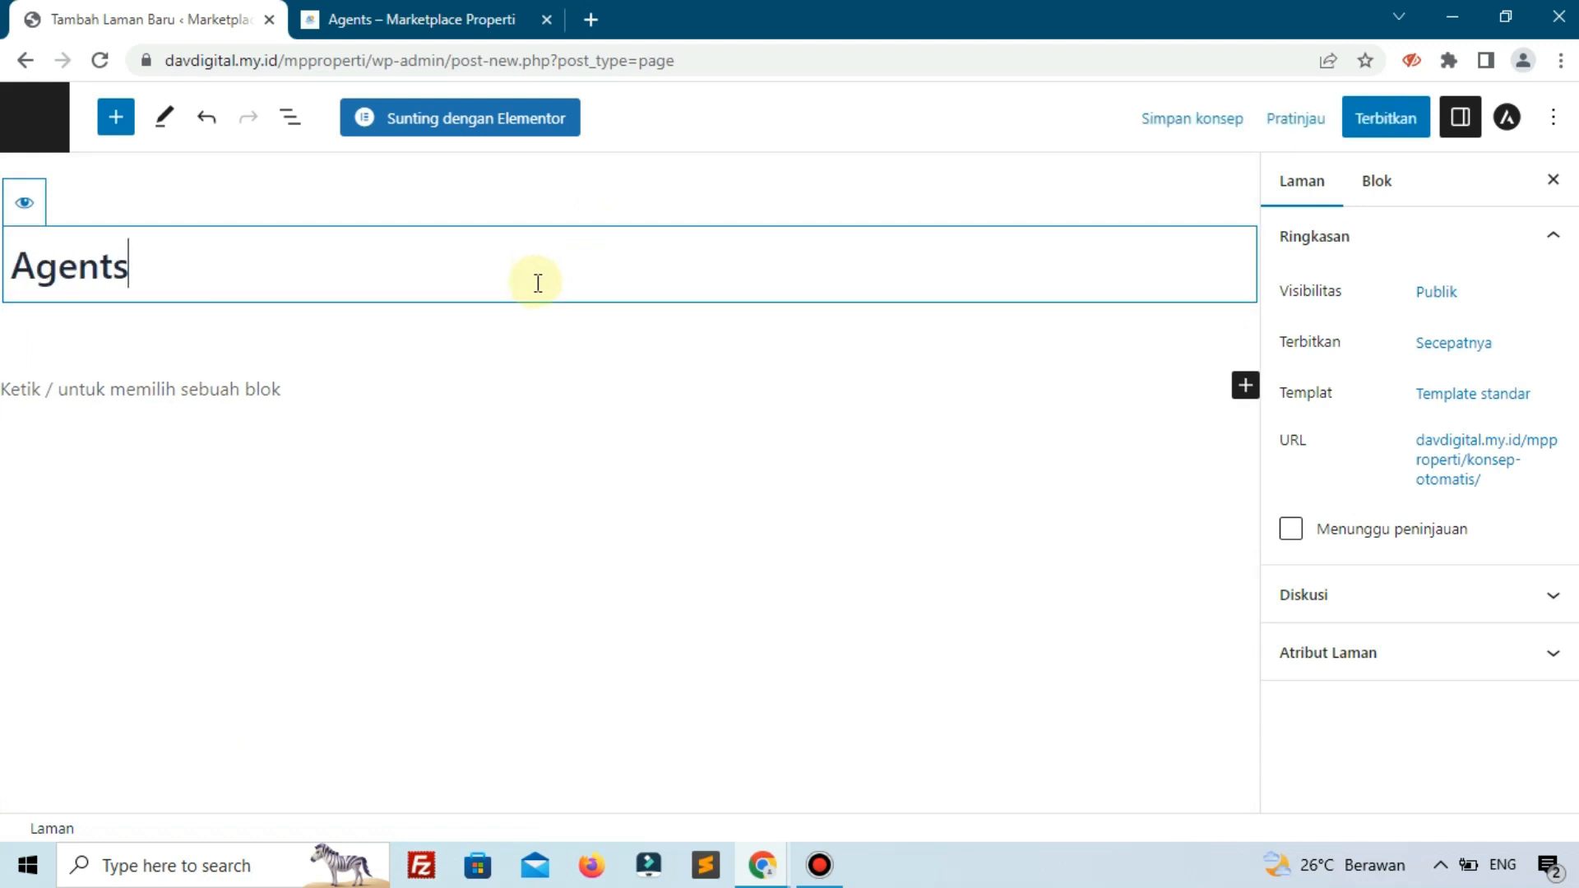
{"action": "left_click", "coordinate": [1369, 123]}
{"action": "left_click", "coordinate": [1366, 125]}
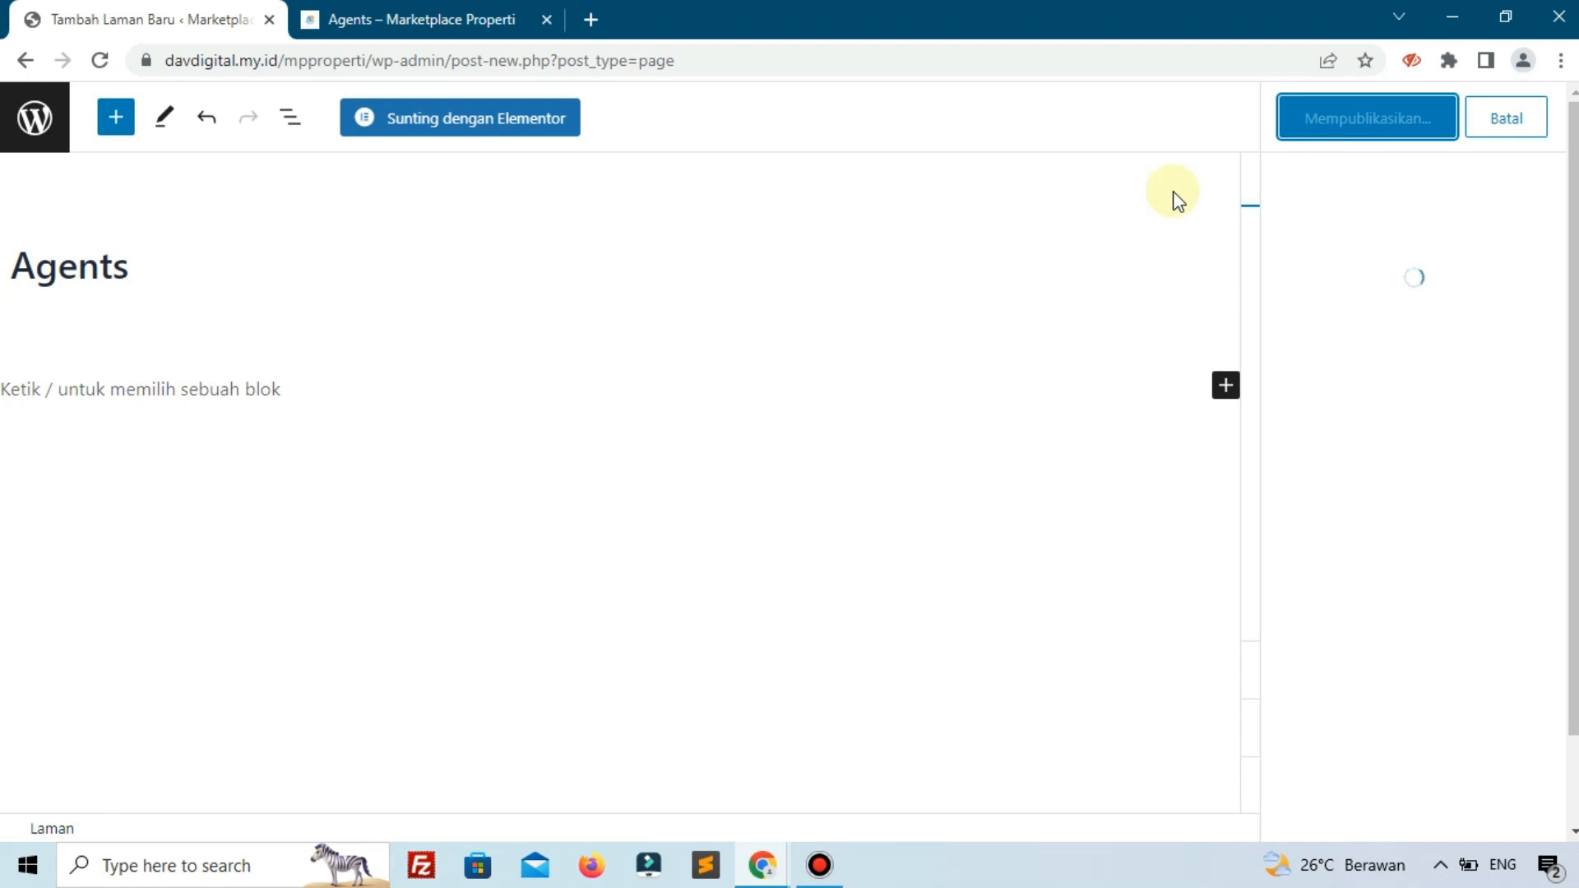
{"action": "left_click", "coordinate": [1440, 868]}
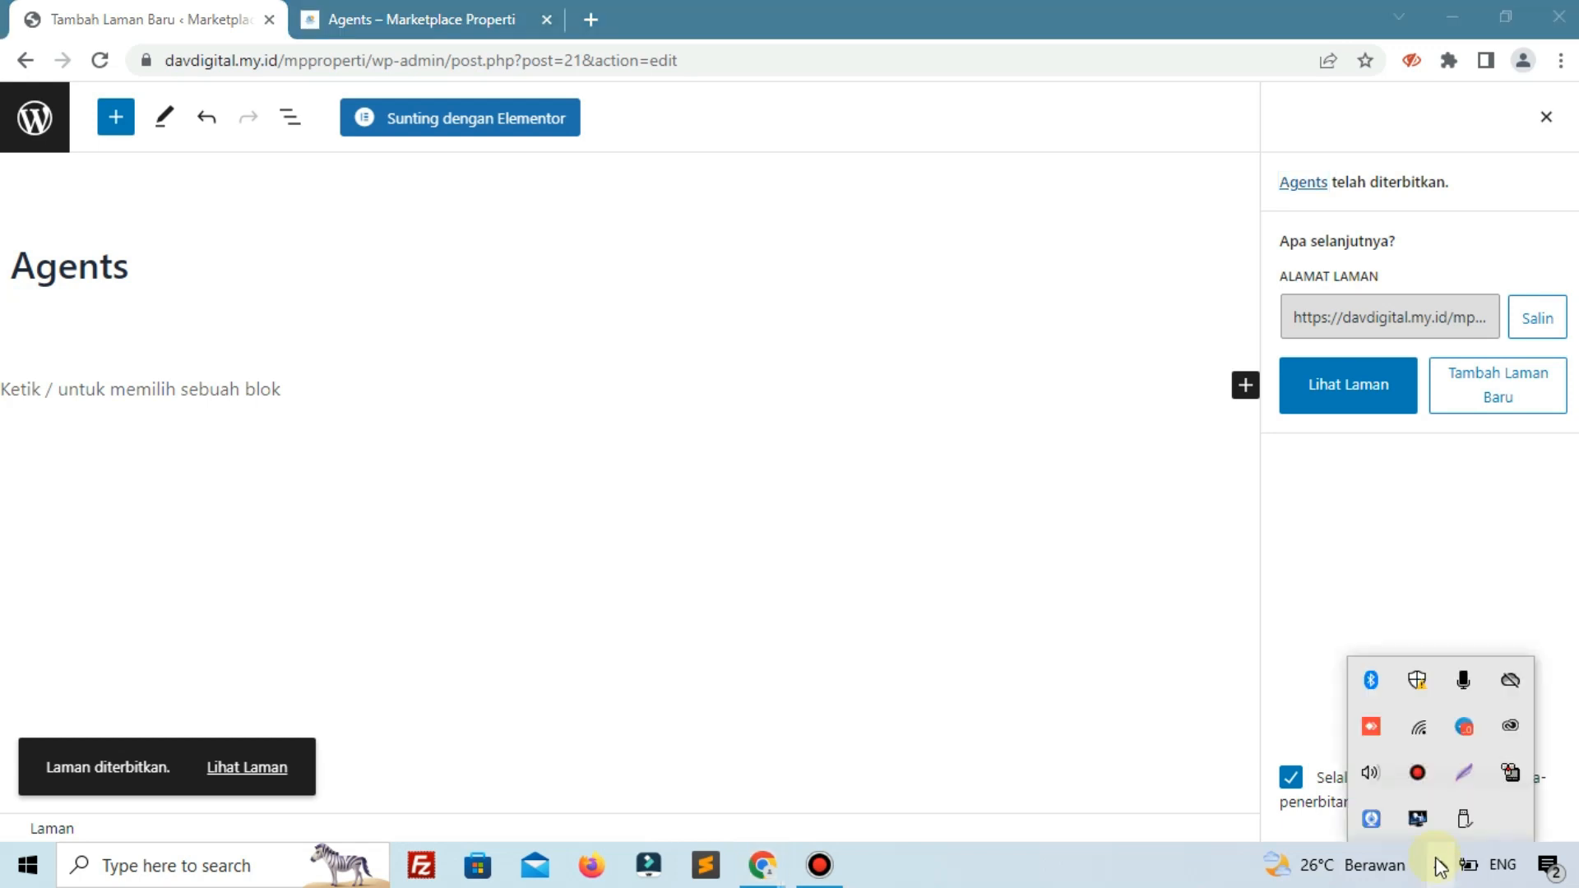
{"action": "left_click", "coordinate": [56, 117]}
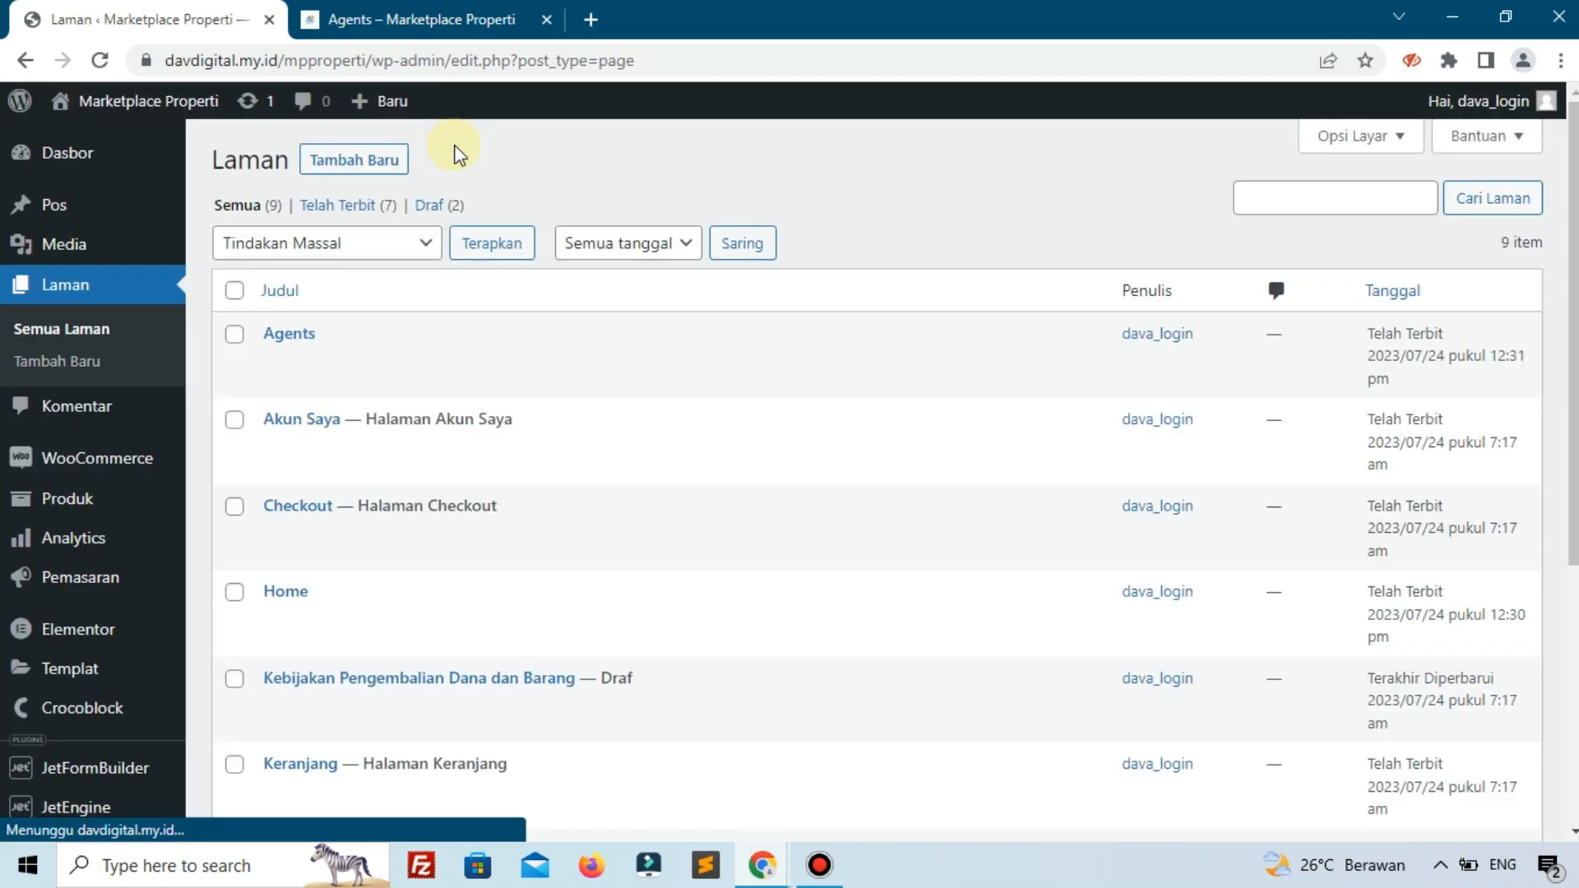
Start another new page and view the Lokasi page on the reference site as its model
{"action": "left_click", "coordinate": [380, 161]}
{"action": "left_click", "coordinate": [428, 19]}
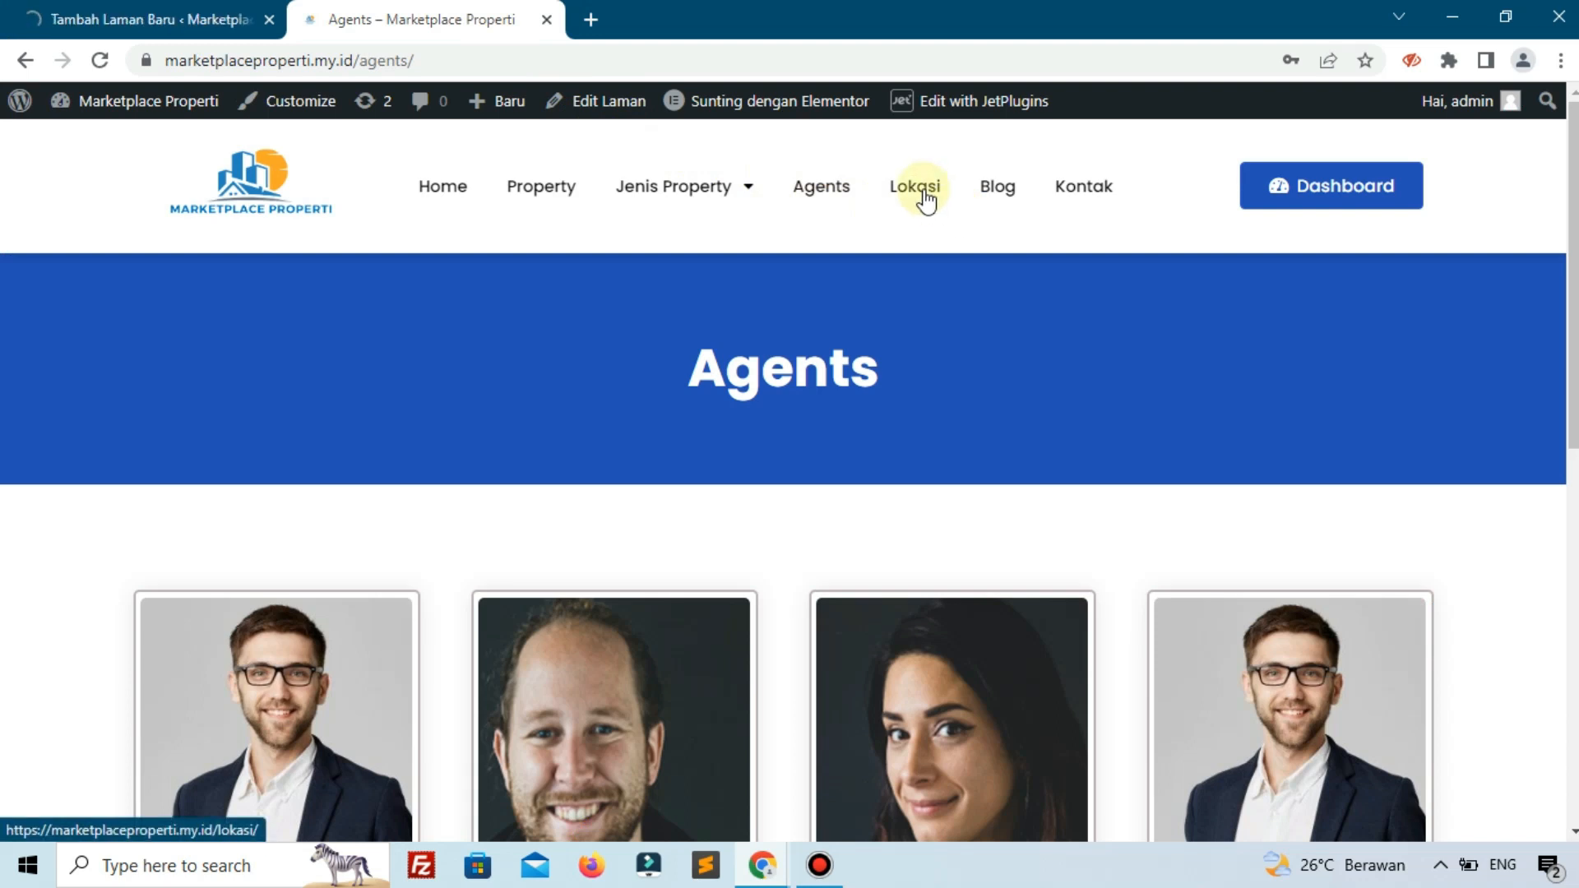
{"action": "left_click", "coordinate": [925, 200]}
{"action": "scroll", "coordinate": [925, 201], "scroll_direction": "down", "scroll_amount": 5}
{"action": "scroll", "coordinate": [925, 200], "scroll_direction": "up", "scroll_amount": 5}
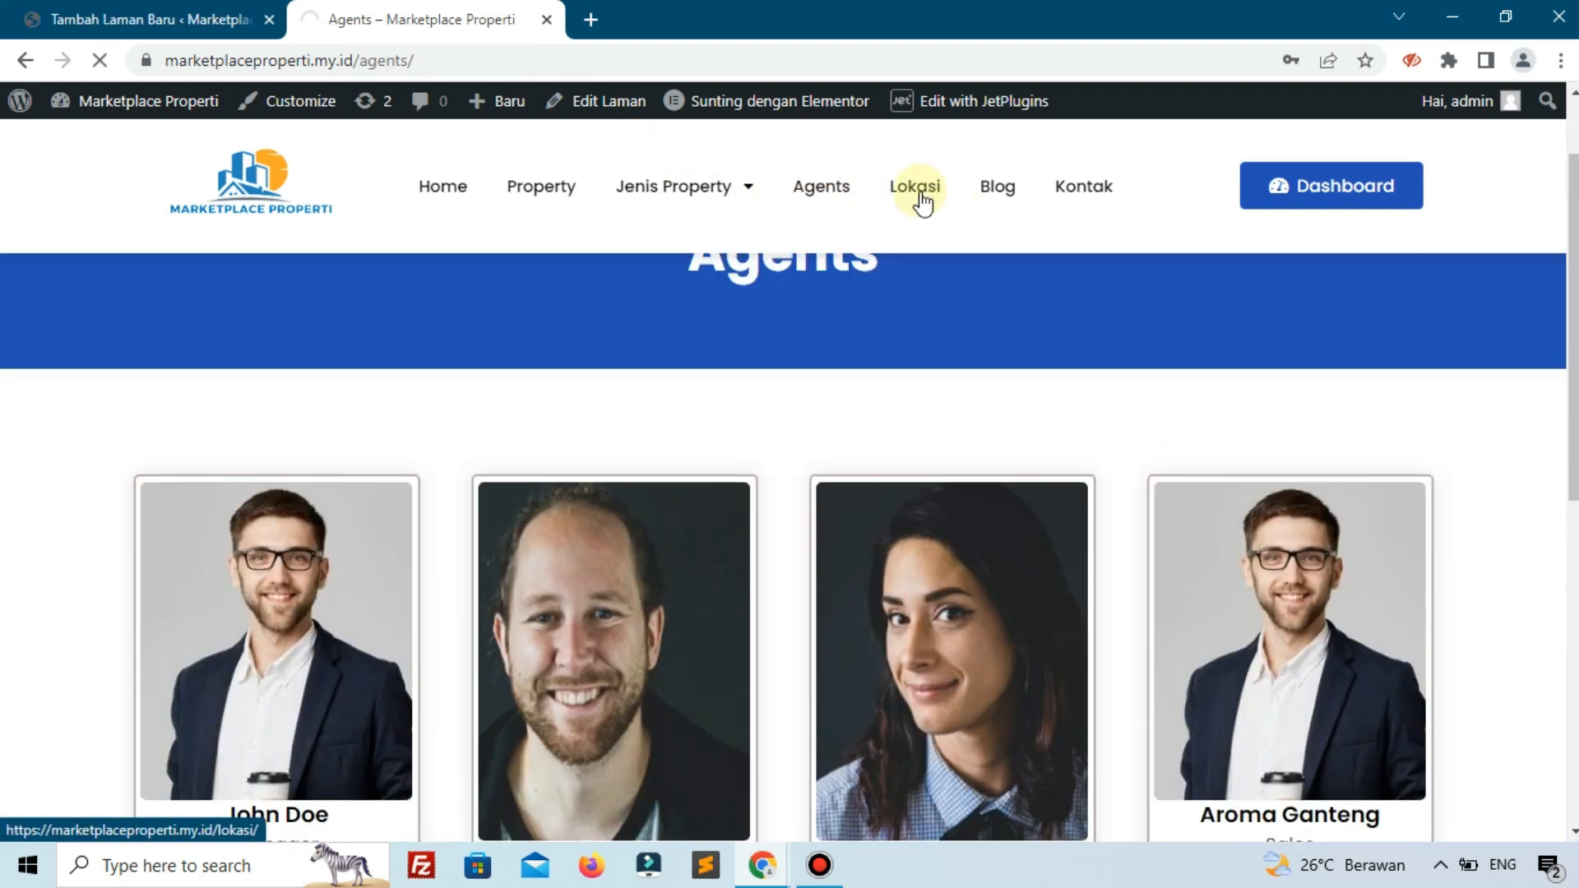
{"action": "scroll", "coordinate": [783, 264], "scroll_direction": "down", "scroll_amount": 5}
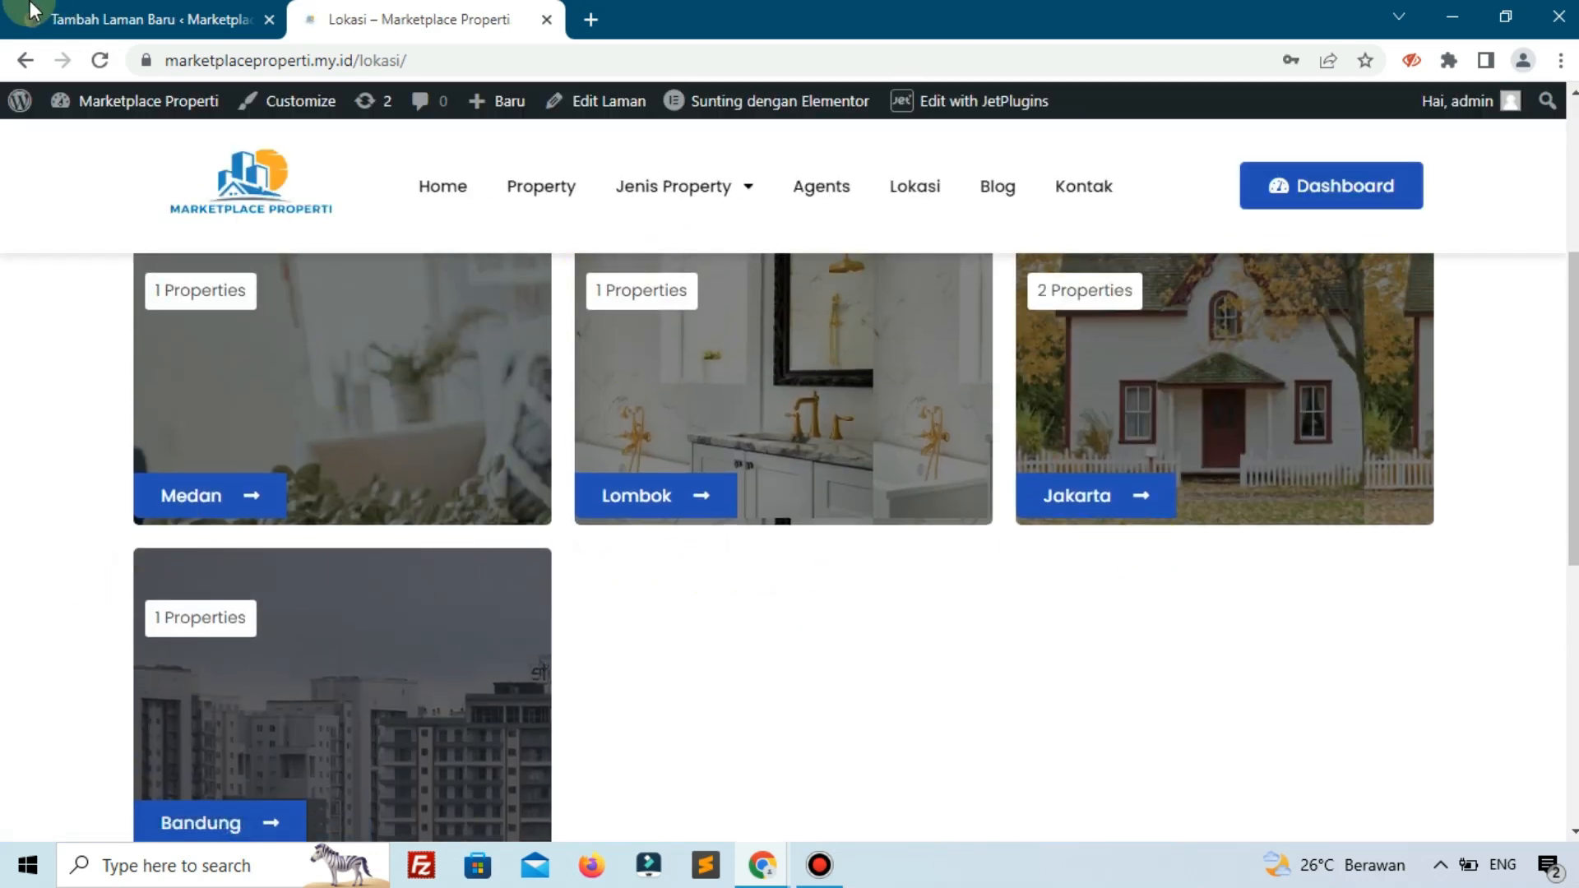
Title the new page Lokasi, publish it, and return to the page list
{"action": "left_click", "coordinate": [238, 19]}
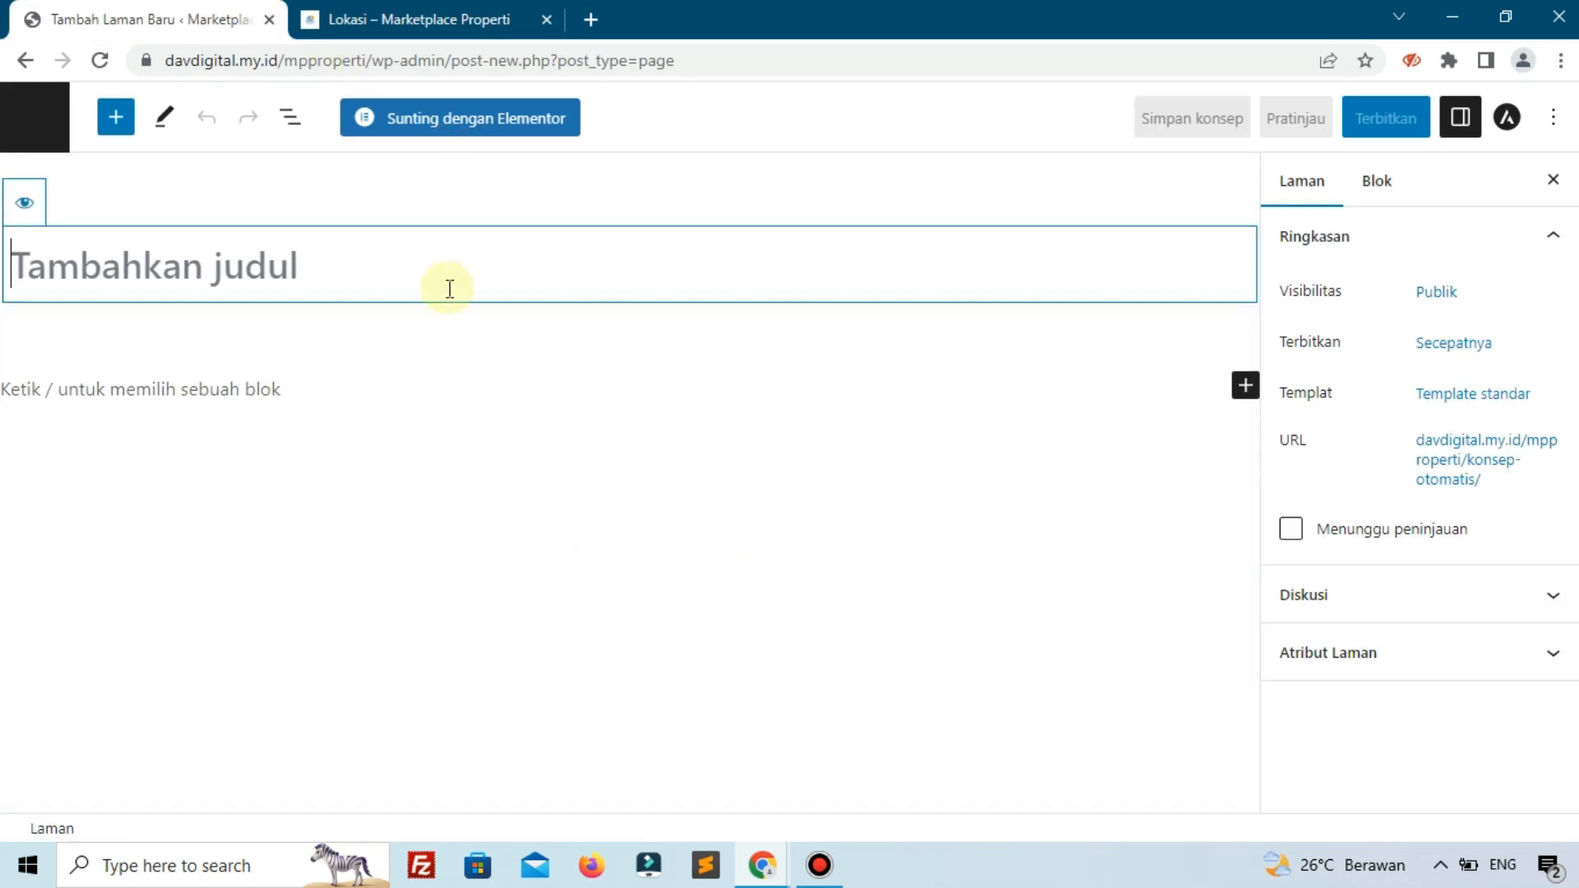
{"action": "type", "text": "Lokasiu"}
{"action": "key", "text": "BackSpace"}
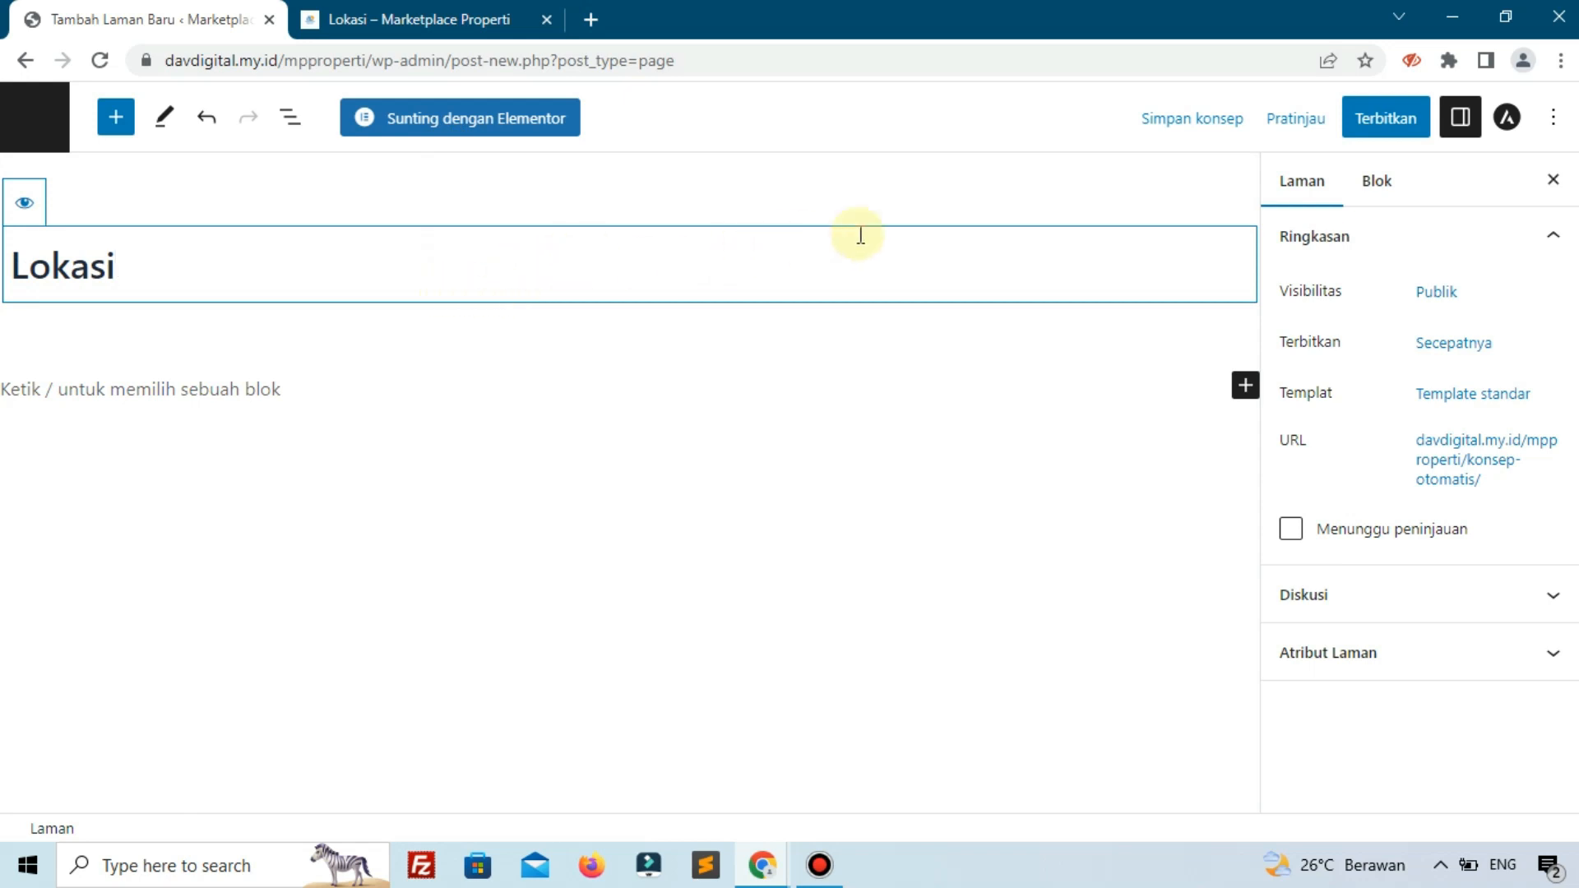
{"action": "left_click", "coordinate": [1388, 125]}
{"action": "left_click", "coordinate": [1390, 127]}
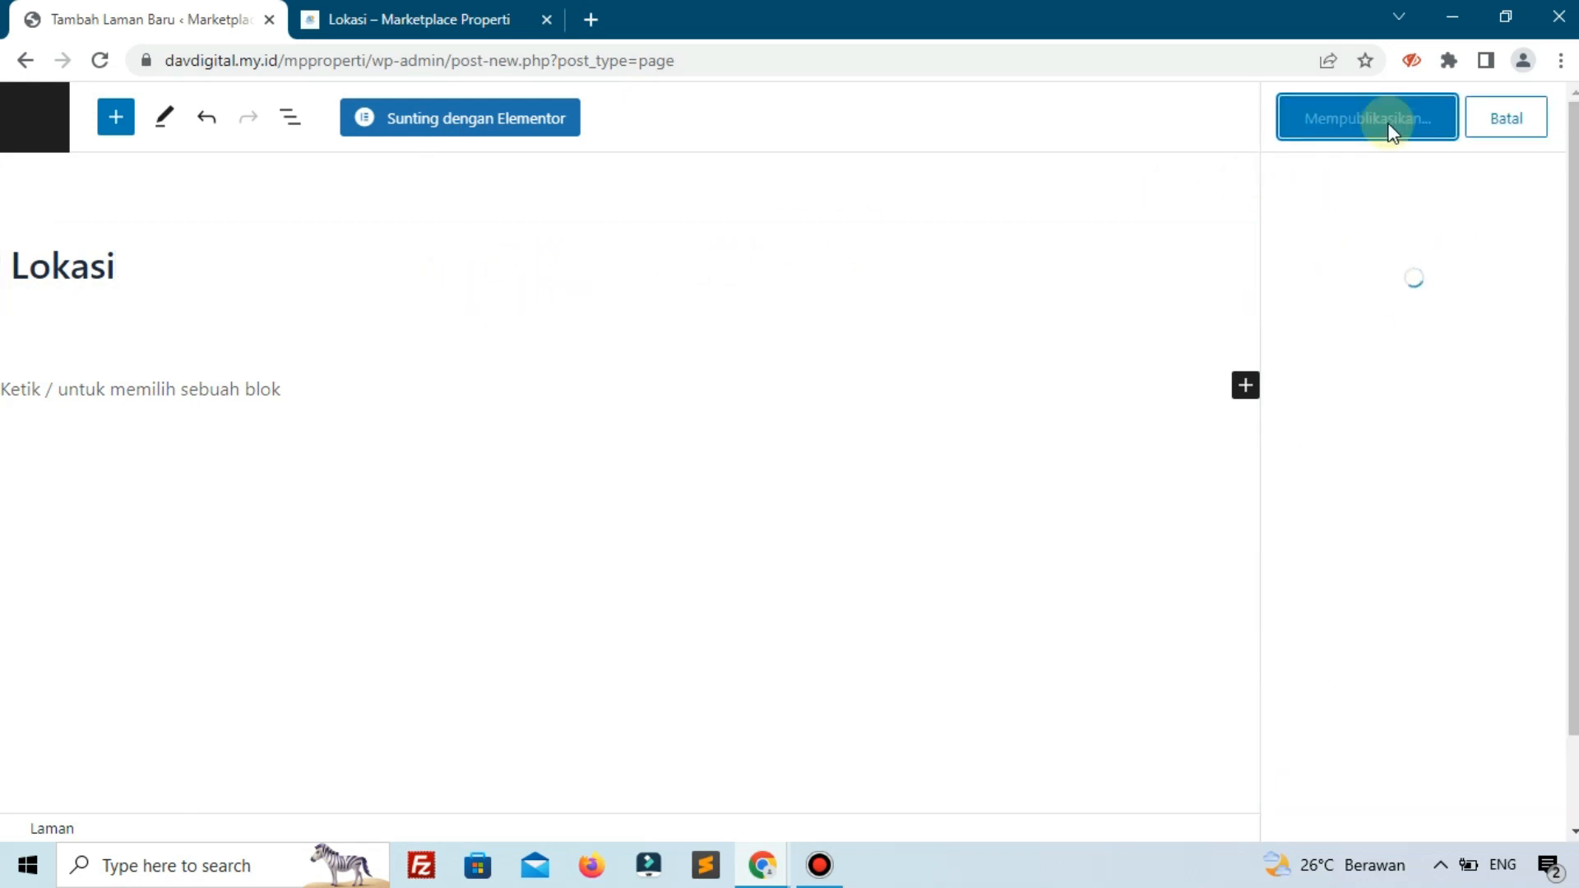
{"action": "left_click", "coordinate": [493, 20]}
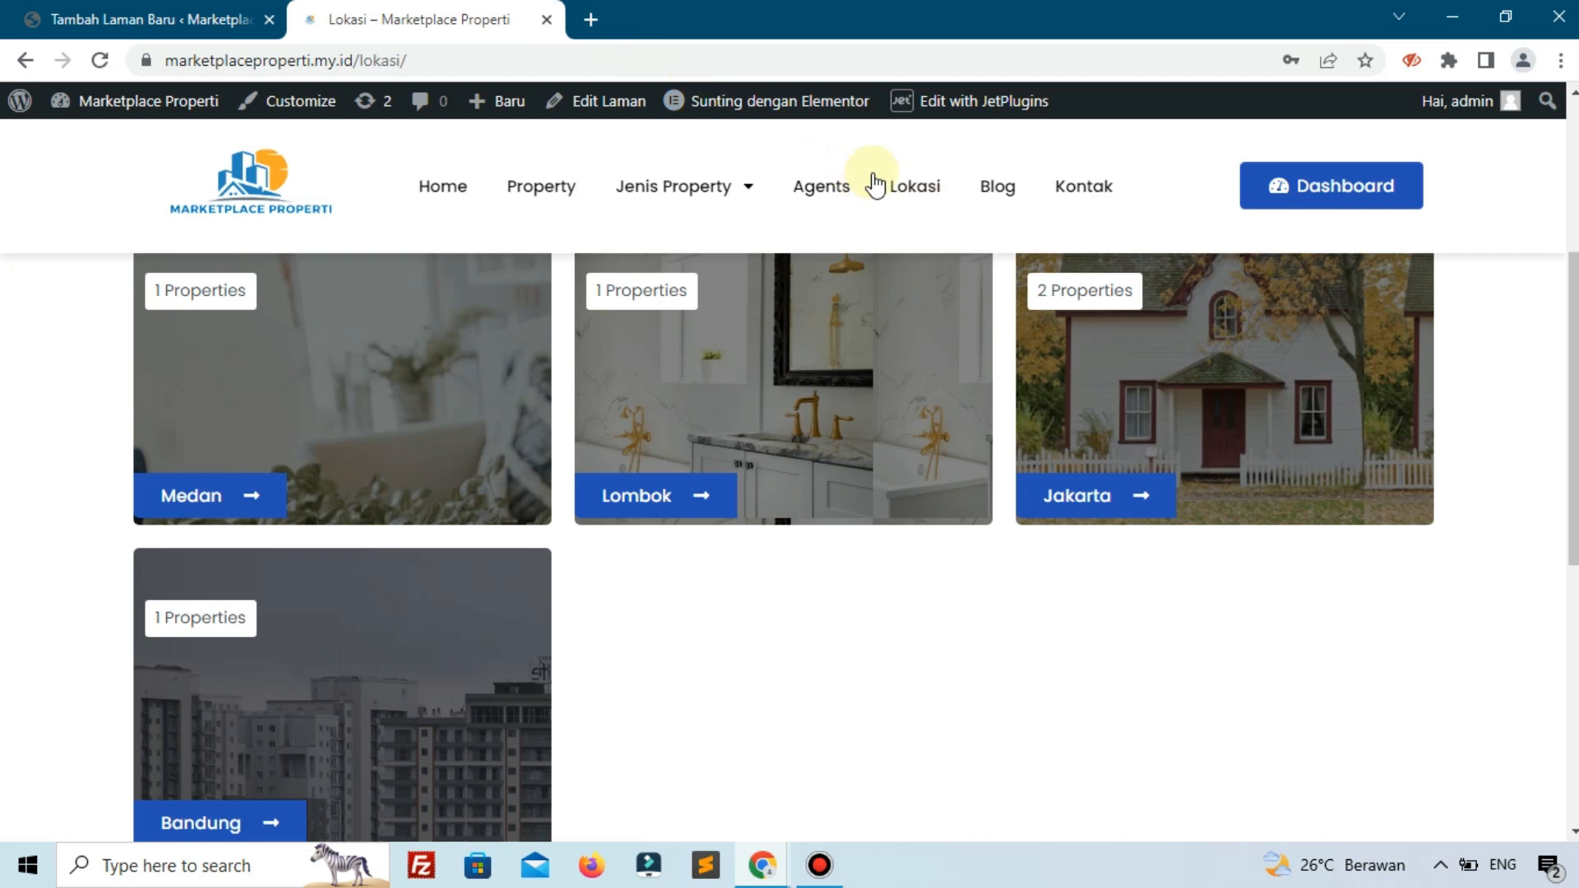
{"action": "left_click", "coordinate": [150, 11]}
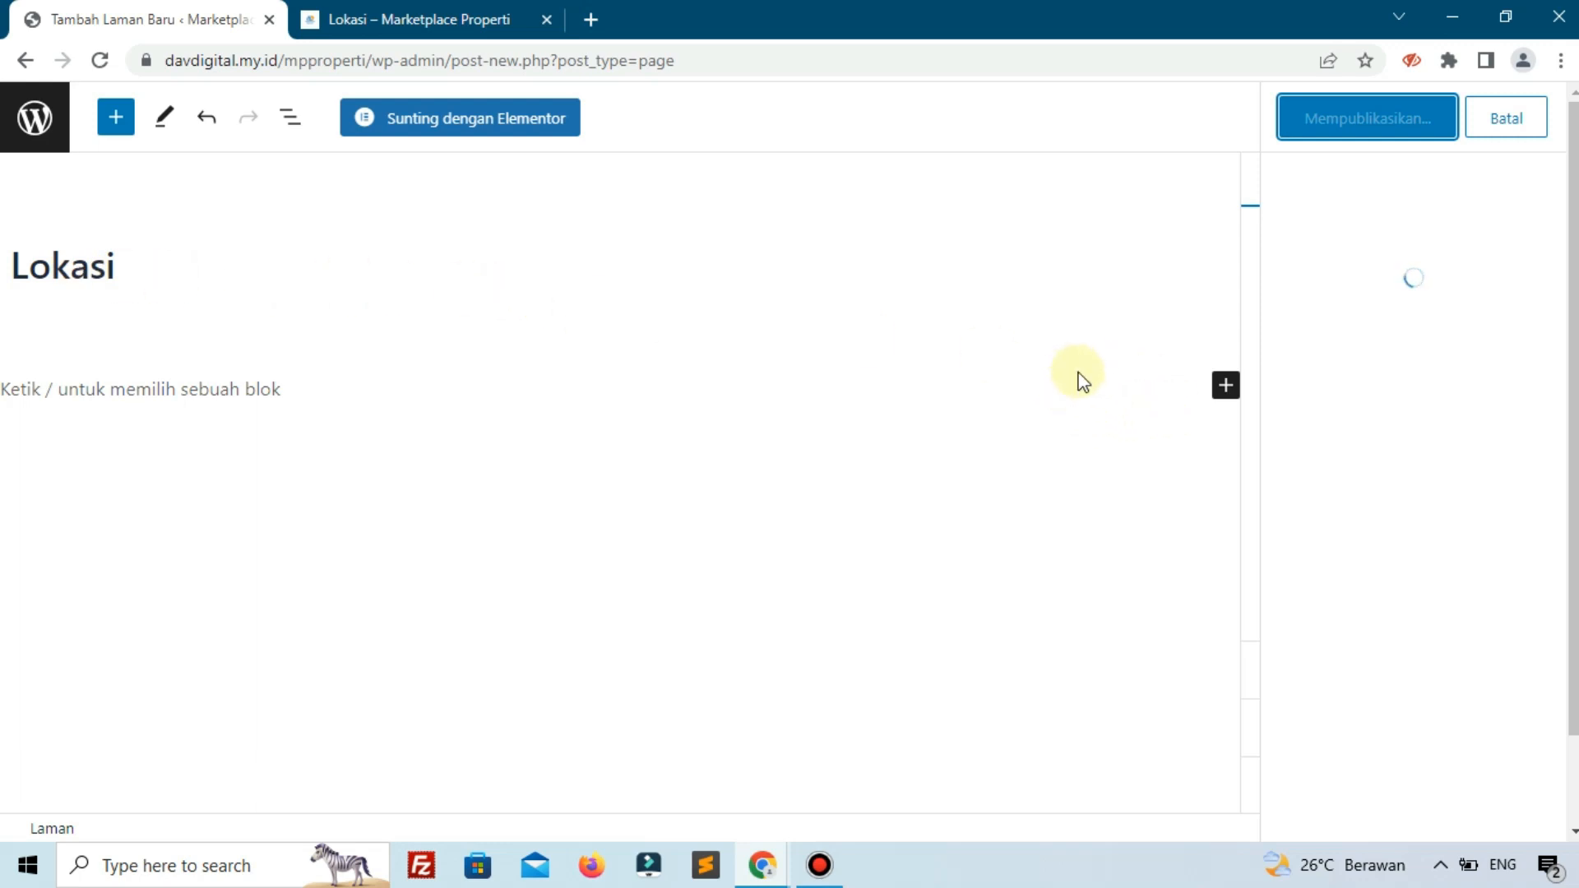
{"action": "left_click", "coordinate": [32, 135]}
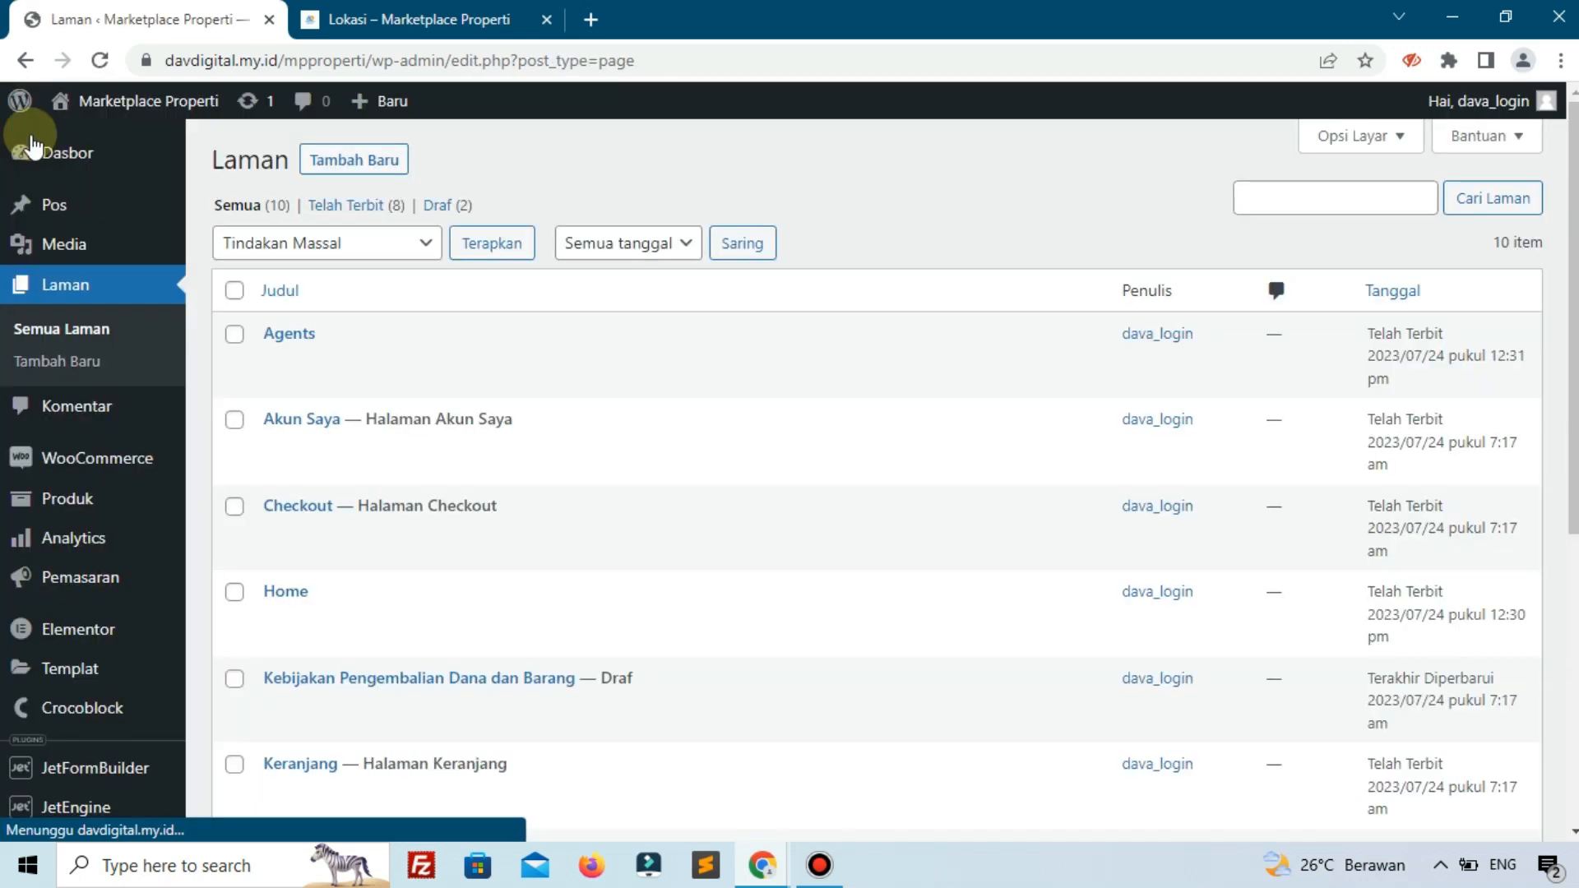
{"action": "mouse_move", "coordinate": [108, 142]}
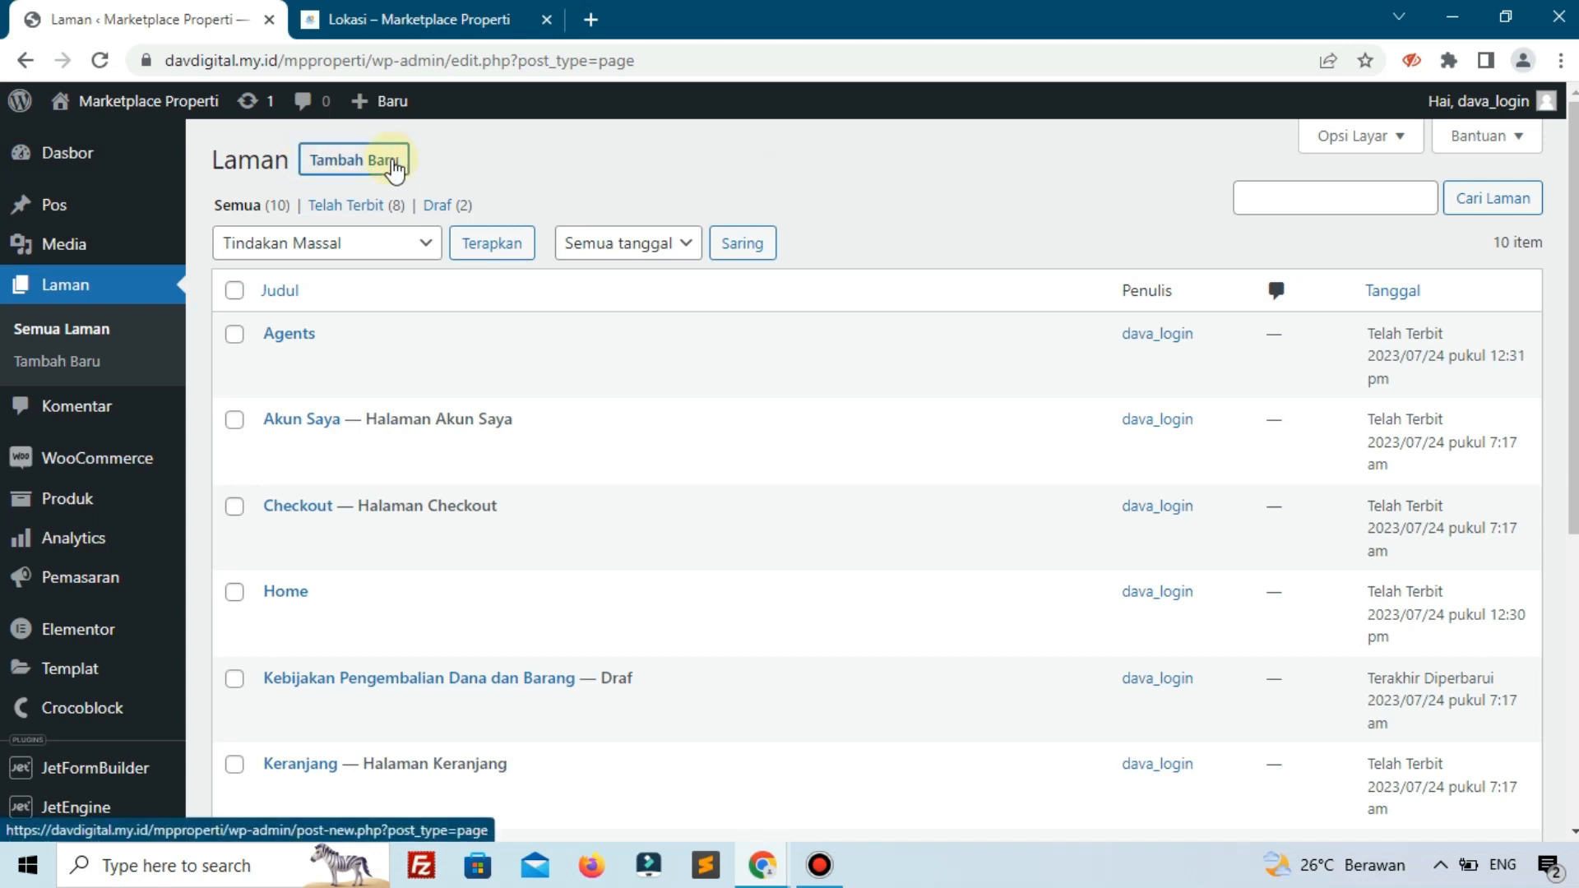
Create and publish a new page titled Blog, and return to the page list
{"action": "left_click", "coordinate": [395, 168]}
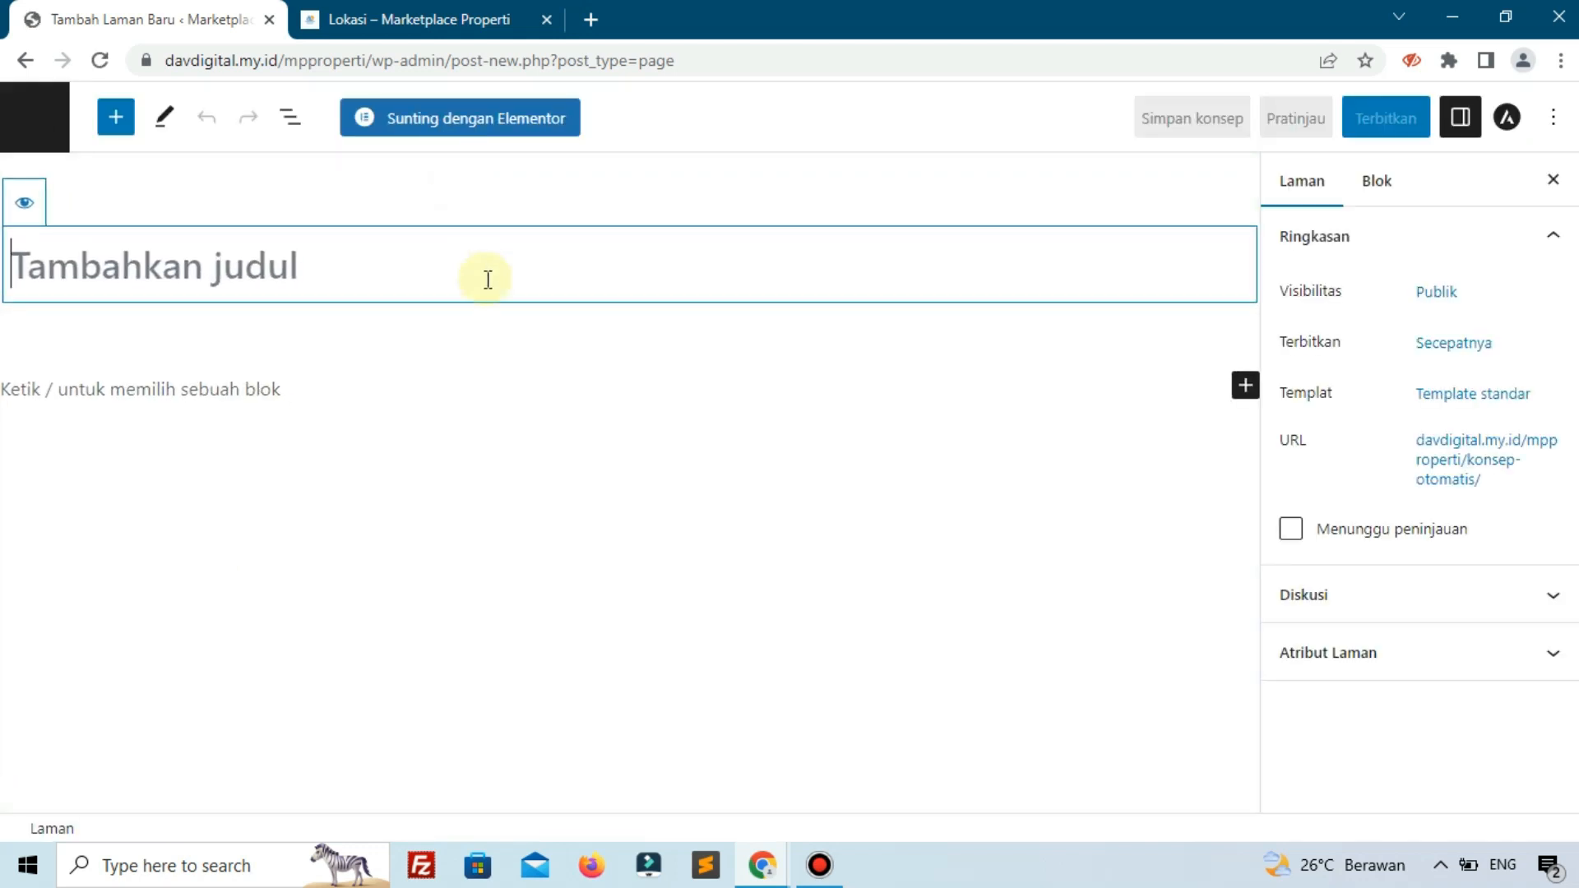
{"action": "type", "text": "V"}
{"action": "key", "text": "BackSpace"}
{"action": "type", "text": "Blog"}
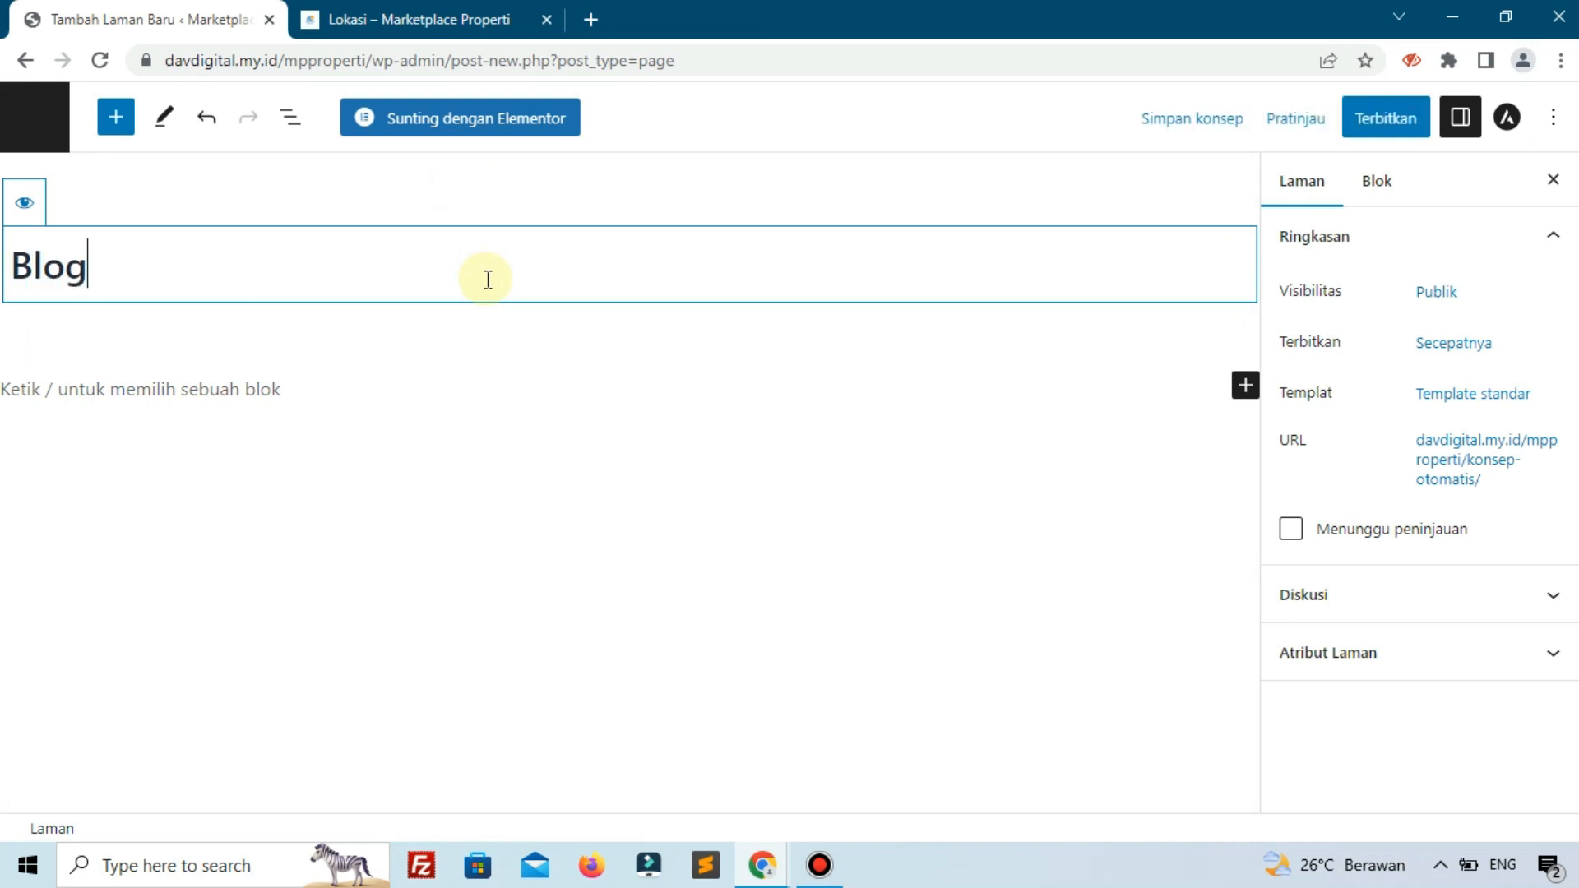
{"action": "left_click", "coordinate": [1386, 123]}
{"action": "left_click", "coordinate": [1387, 133]}
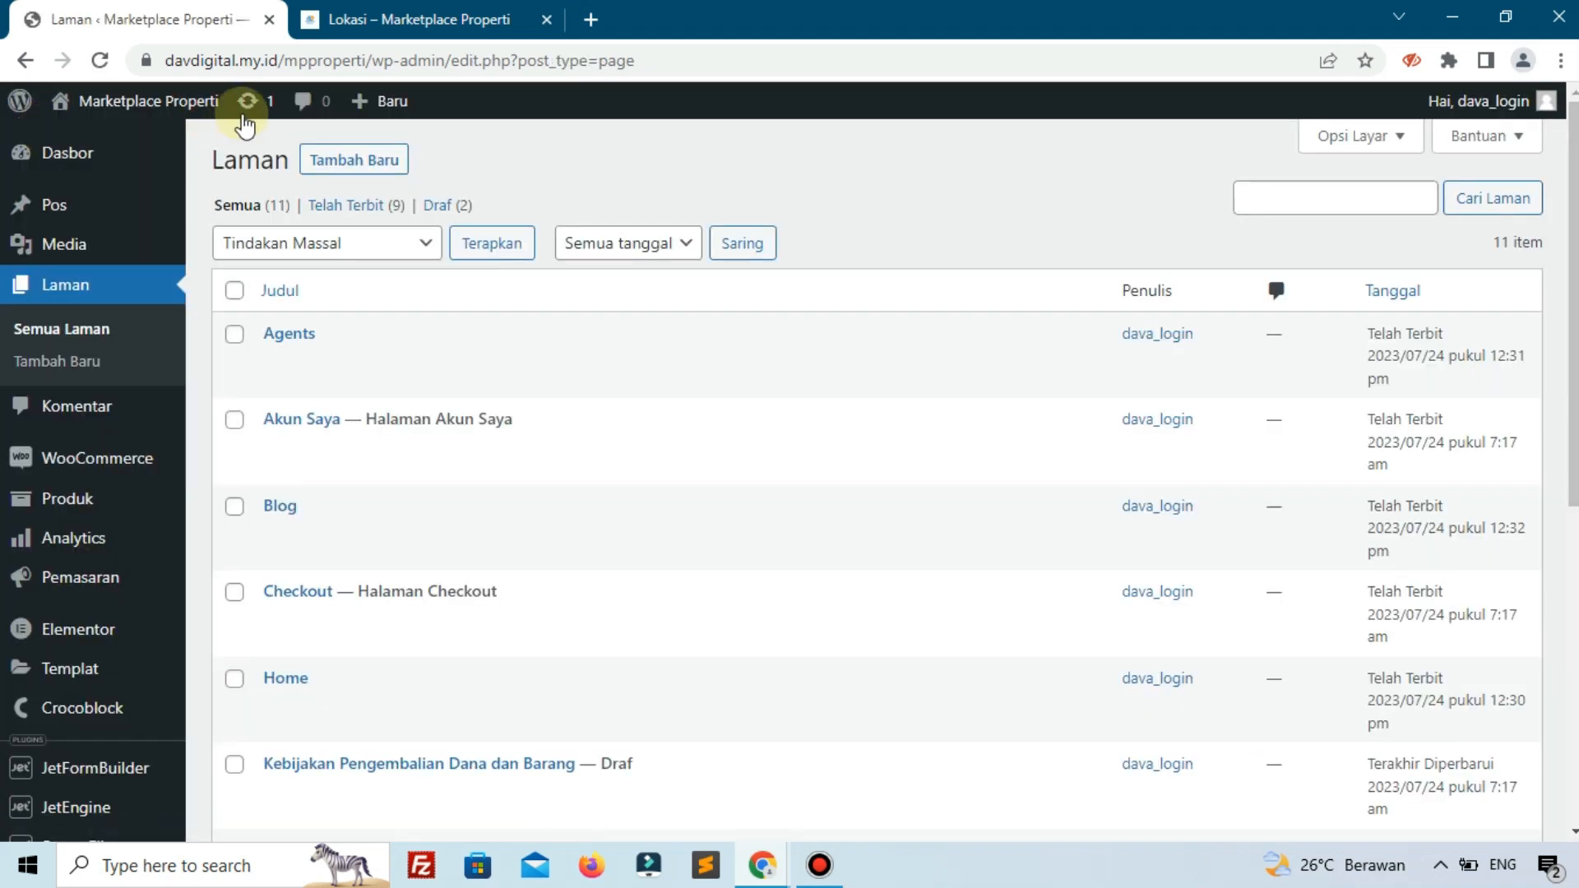
Create and publish a new page titled Kontak, and return to the page list
{"action": "left_click", "coordinate": [352, 158]}
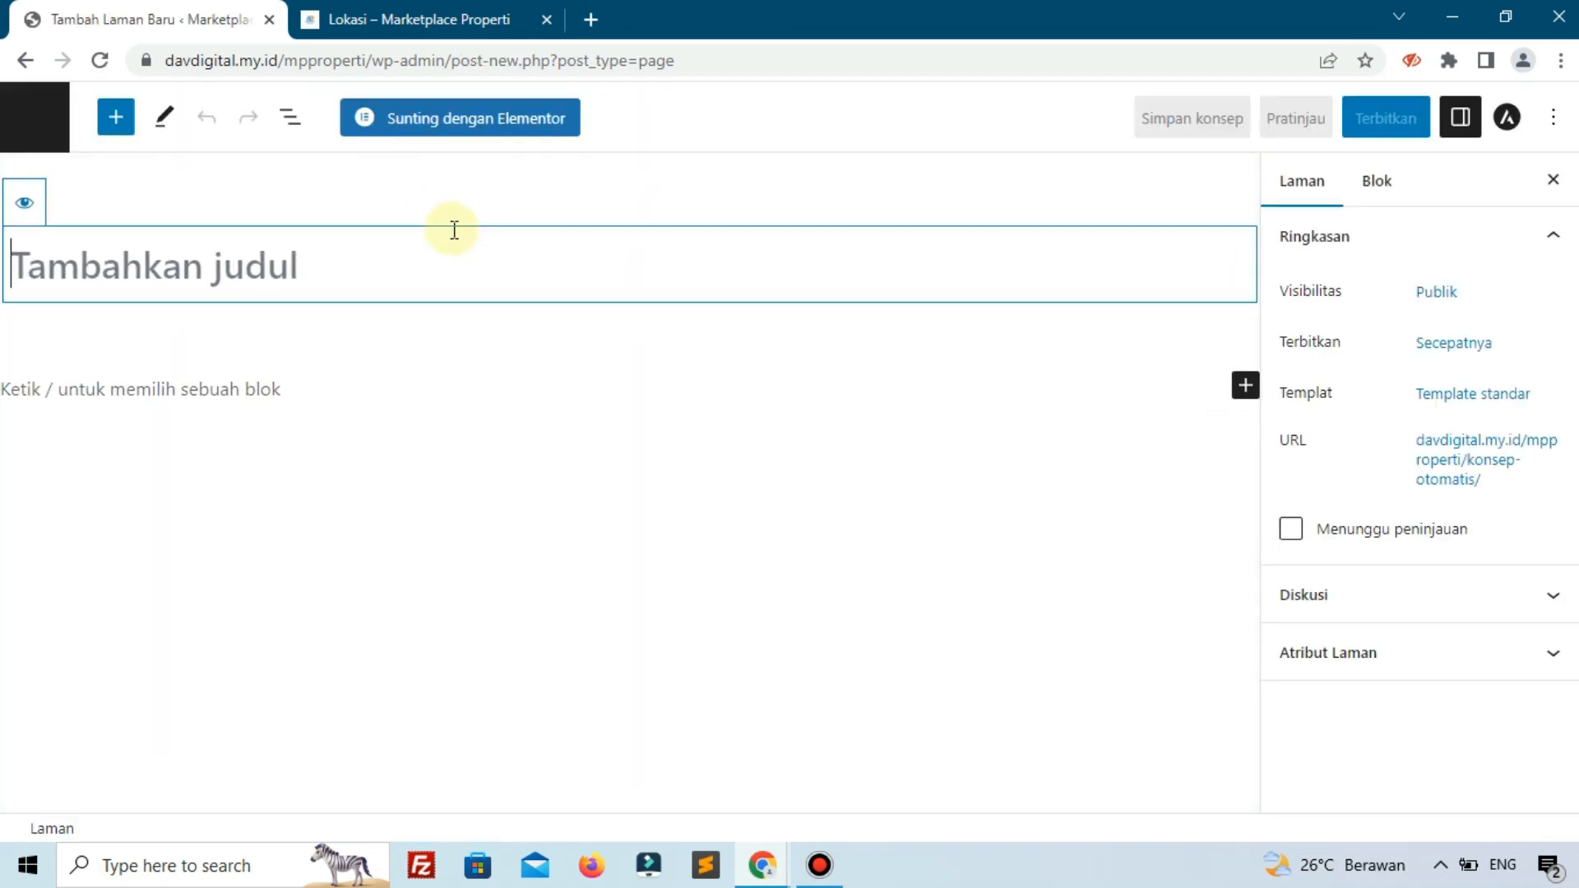
{"action": "type", "text": "Kontak"}
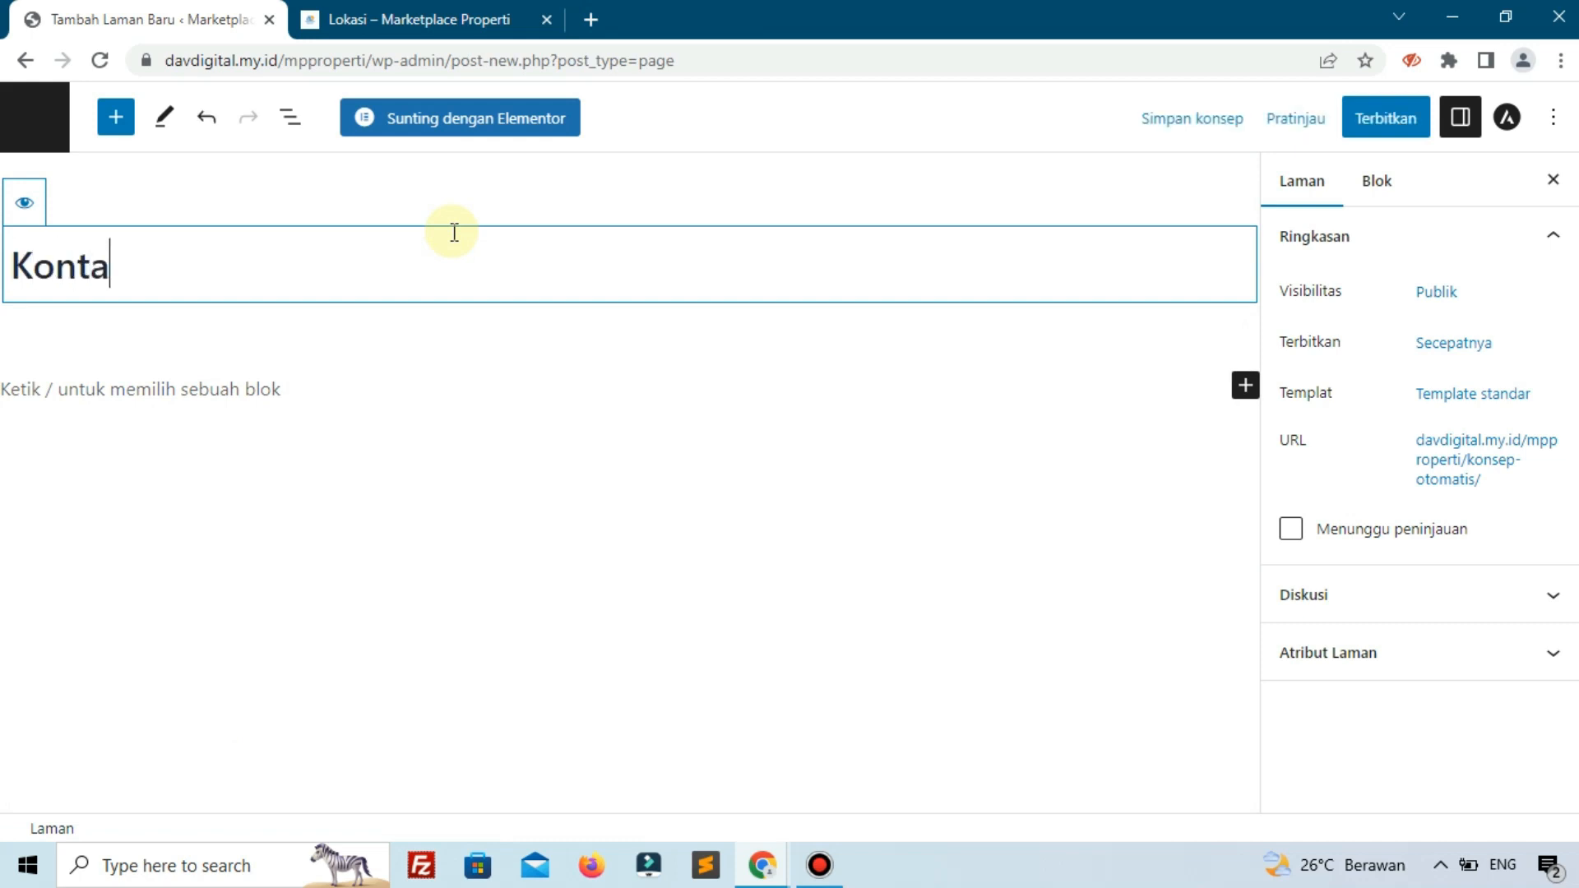
{"action": "left_click", "coordinate": [1390, 117]}
{"action": "left_click", "coordinate": [1393, 118]}
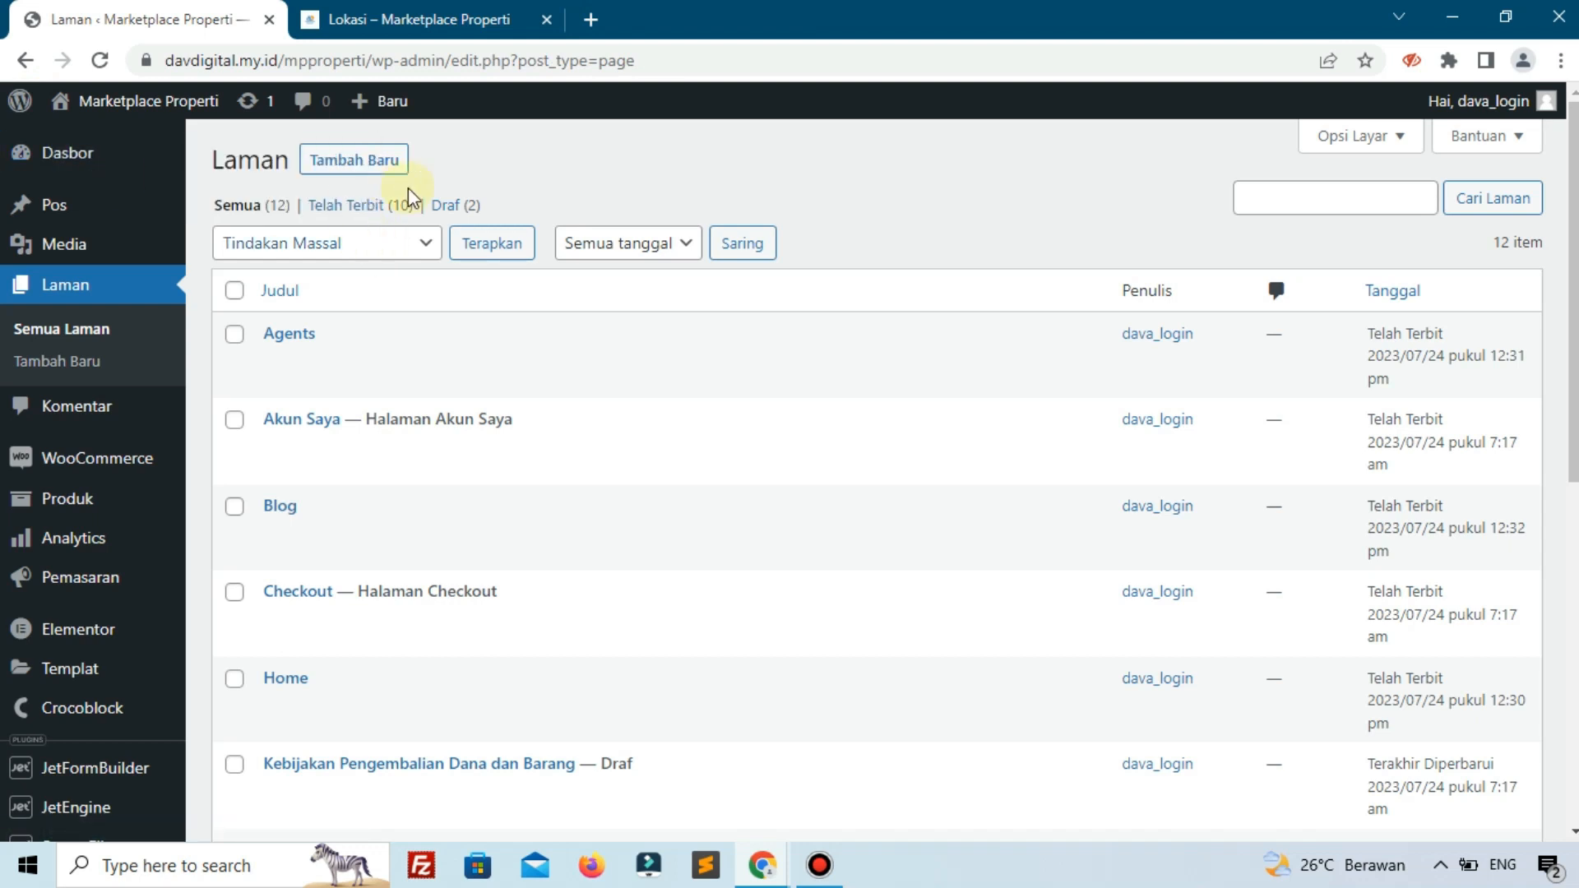
Create a new site navigation menu named Main Menu
{"action": "scroll", "coordinate": [273, 296], "scroll_direction": "down", "scroll_amount": 1}
{"action": "scroll", "coordinate": [273, 296], "scroll_direction": "down", "scroll_amount": 7}
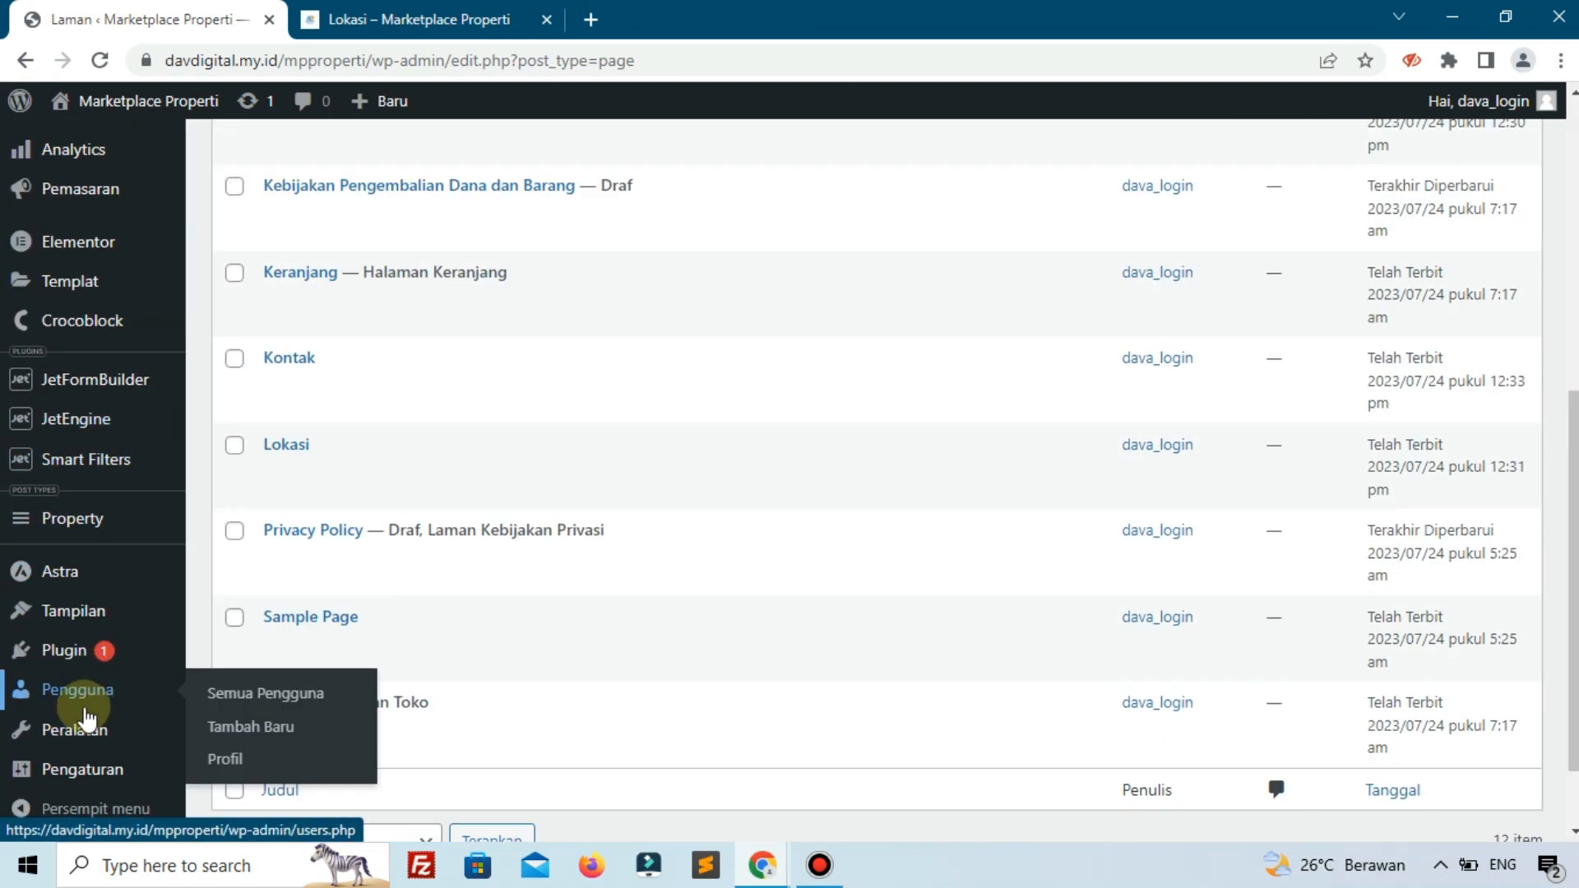
{"action": "mouse_move", "coordinate": [70, 629]}
{"action": "left_click", "coordinate": [290, 712]}
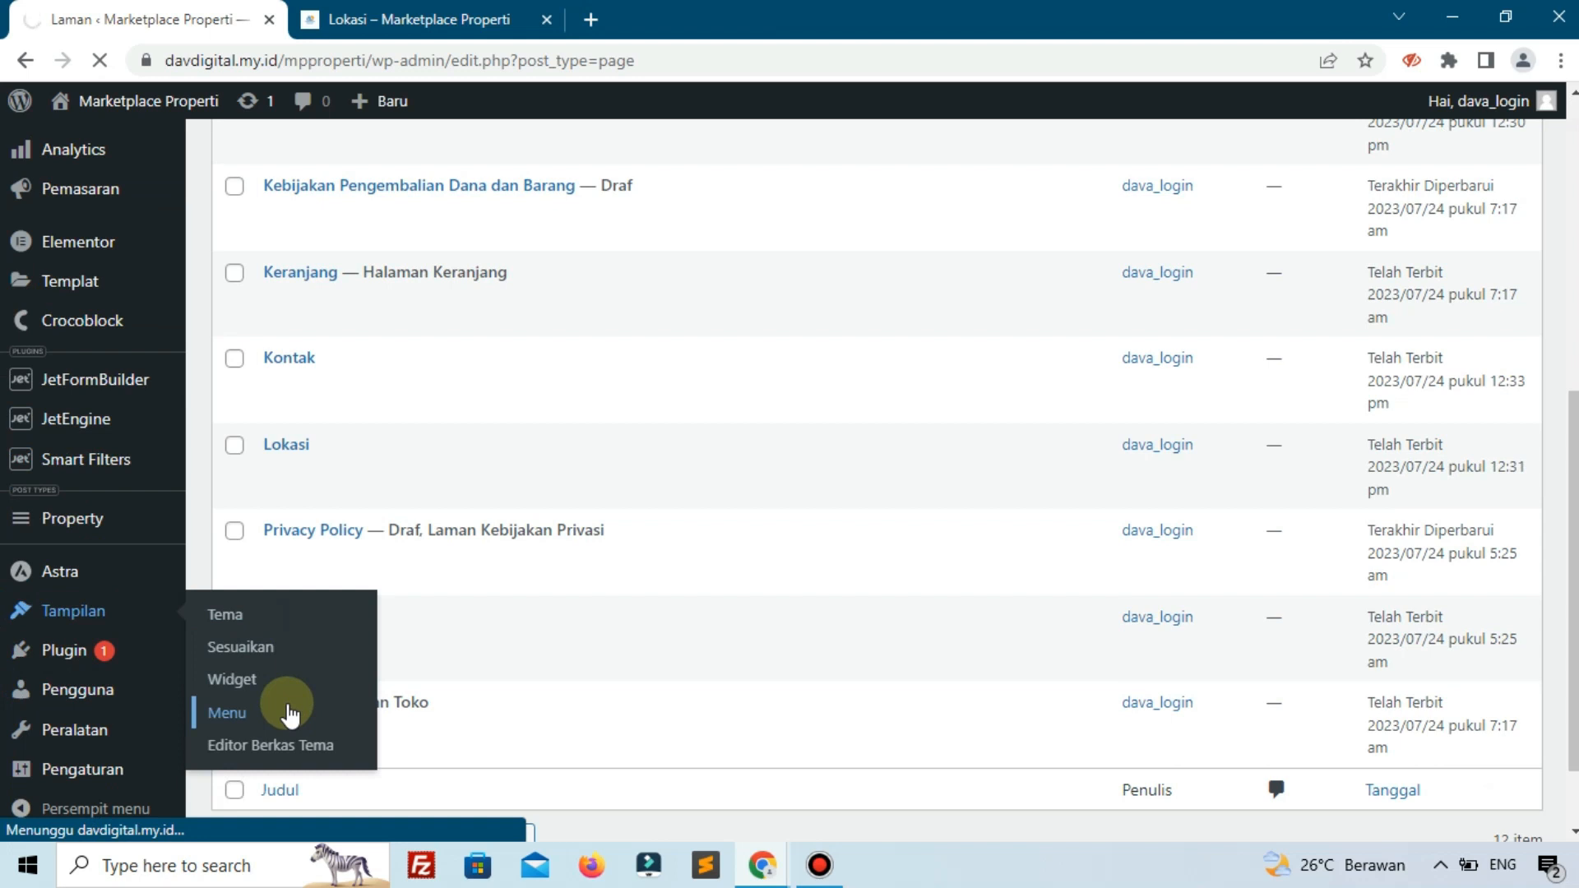
{"action": "left_click", "coordinate": [768, 434]}
{"action": "left_click", "coordinate": [876, 475]}
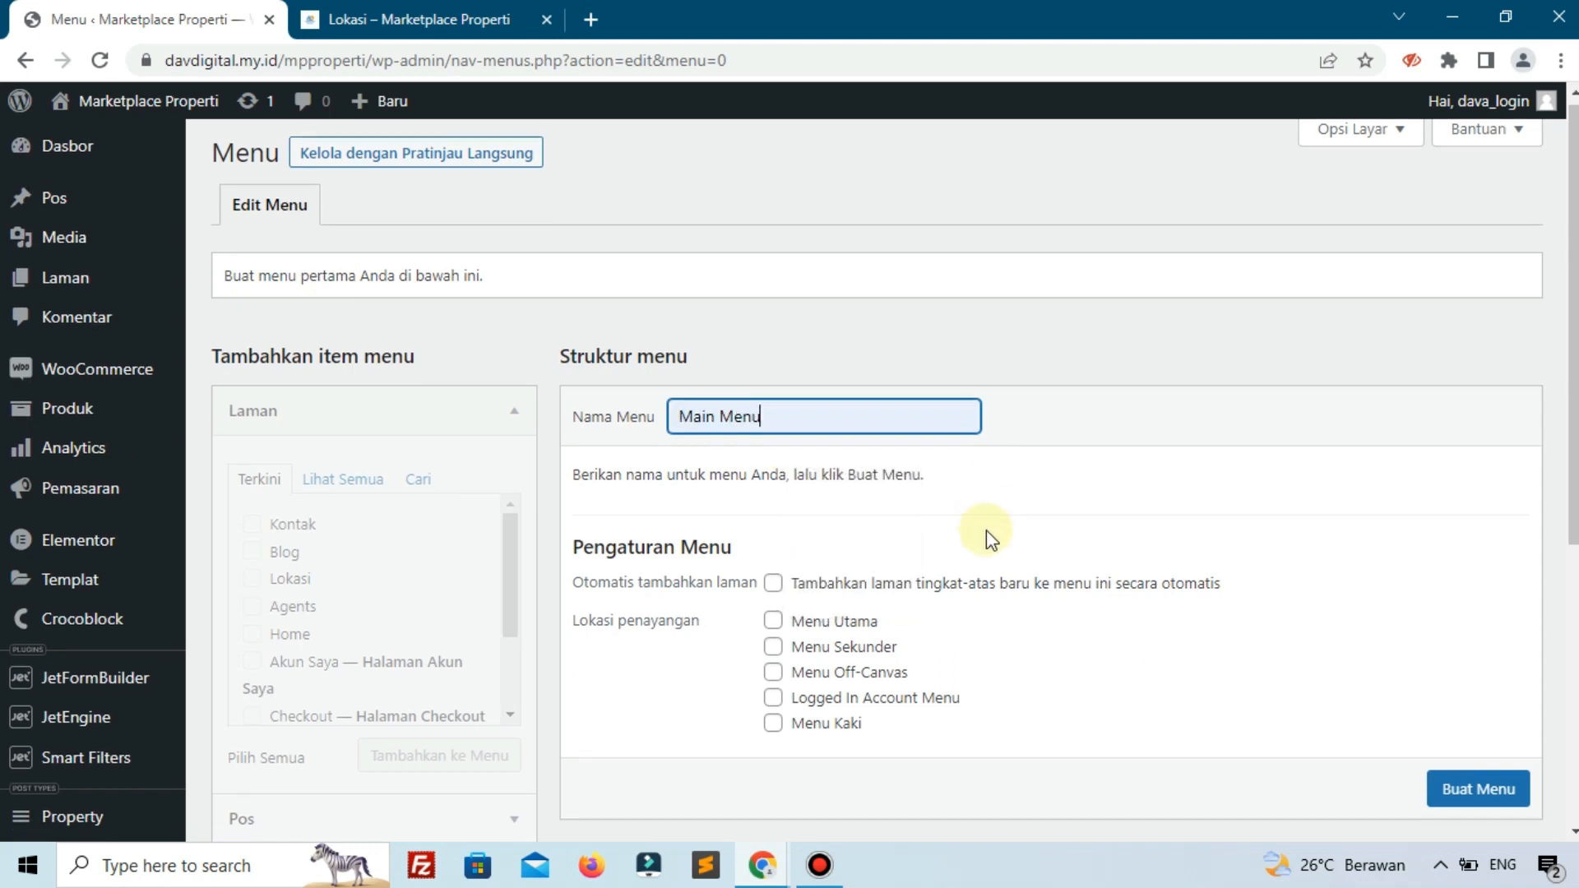
{"action": "scroll", "coordinate": [985, 530], "scroll_direction": "down", "scroll_amount": 3}
{"action": "left_click", "coordinate": [1504, 568]}
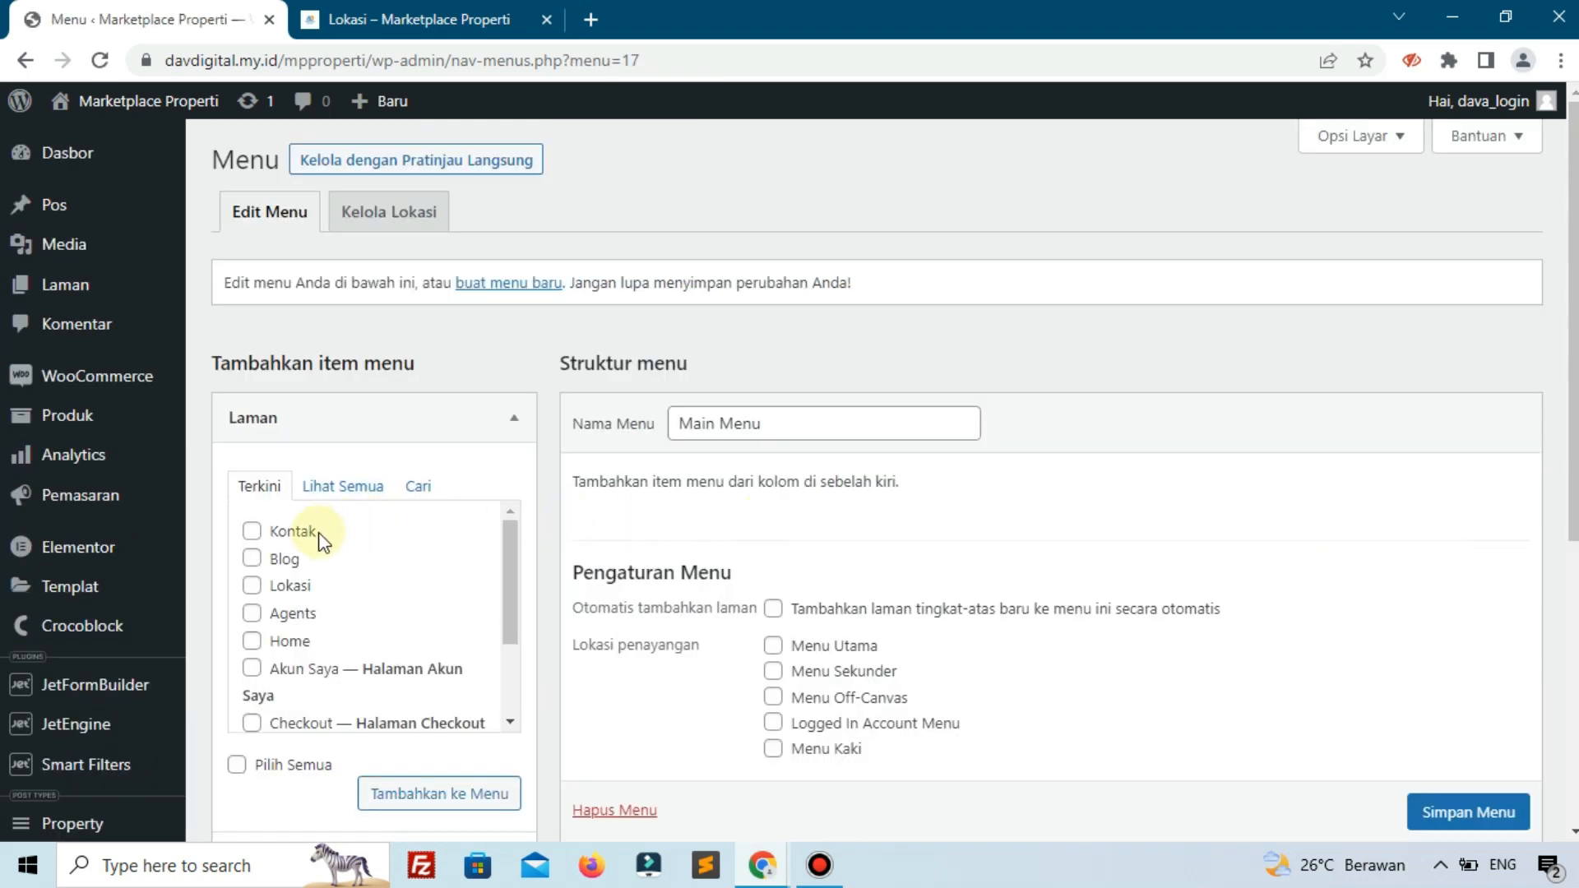
Add the Kontak, Blog, Lokasi, Agents and Home pages to Main Menu
{"action": "left_click", "coordinate": [294, 534]}
{"action": "left_click", "coordinate": [275, 567]}
{"action": "left_click", "coordinate": [284, 589]}
{"action": "scroll", "coordinate": [329, 567], "scroll_direction": "down", "scroll_amount": 3}
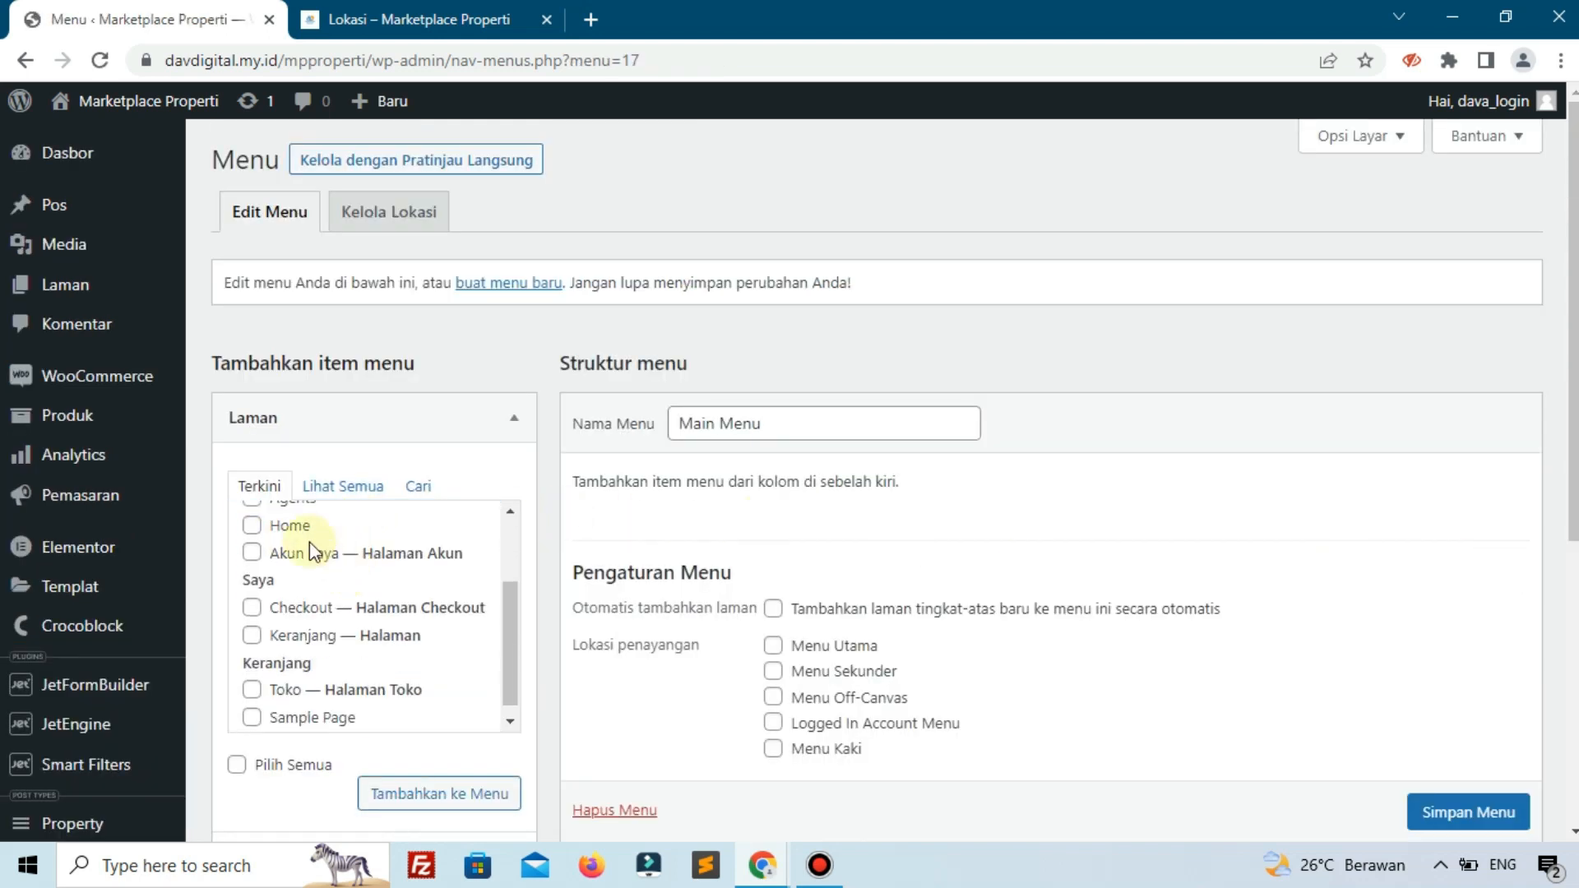
{"action": "scroll", "coordinate": [309, 544], "scroll_direction": "up", "scroll_amount": 3}
{"action": "left_click", "coordinate": [289, 617]}
{"action": "left_click", "coordinate": [349, 638]}
{"action": "left_click", "coordinate": [409, 800]}
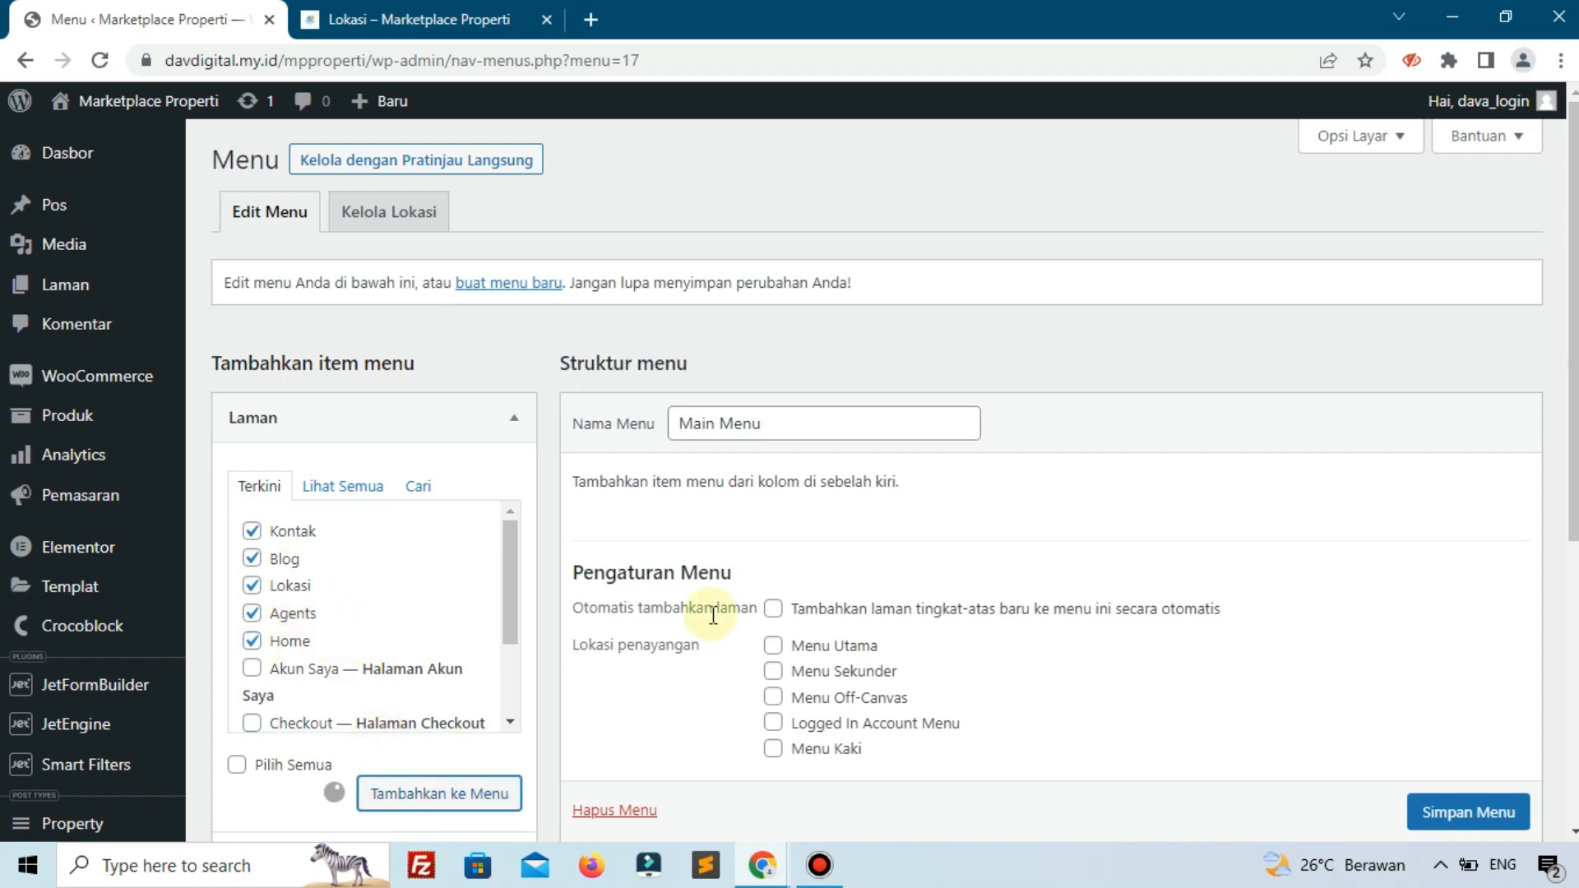
{"action": "scroll", "coordinate": [740, 608], "scroll_direction": "down", "scroll_amount": 2}
{"action": "scroll", "coordinate": [822, 527], "scroll_direction": "up", "scroll_amount": 1}
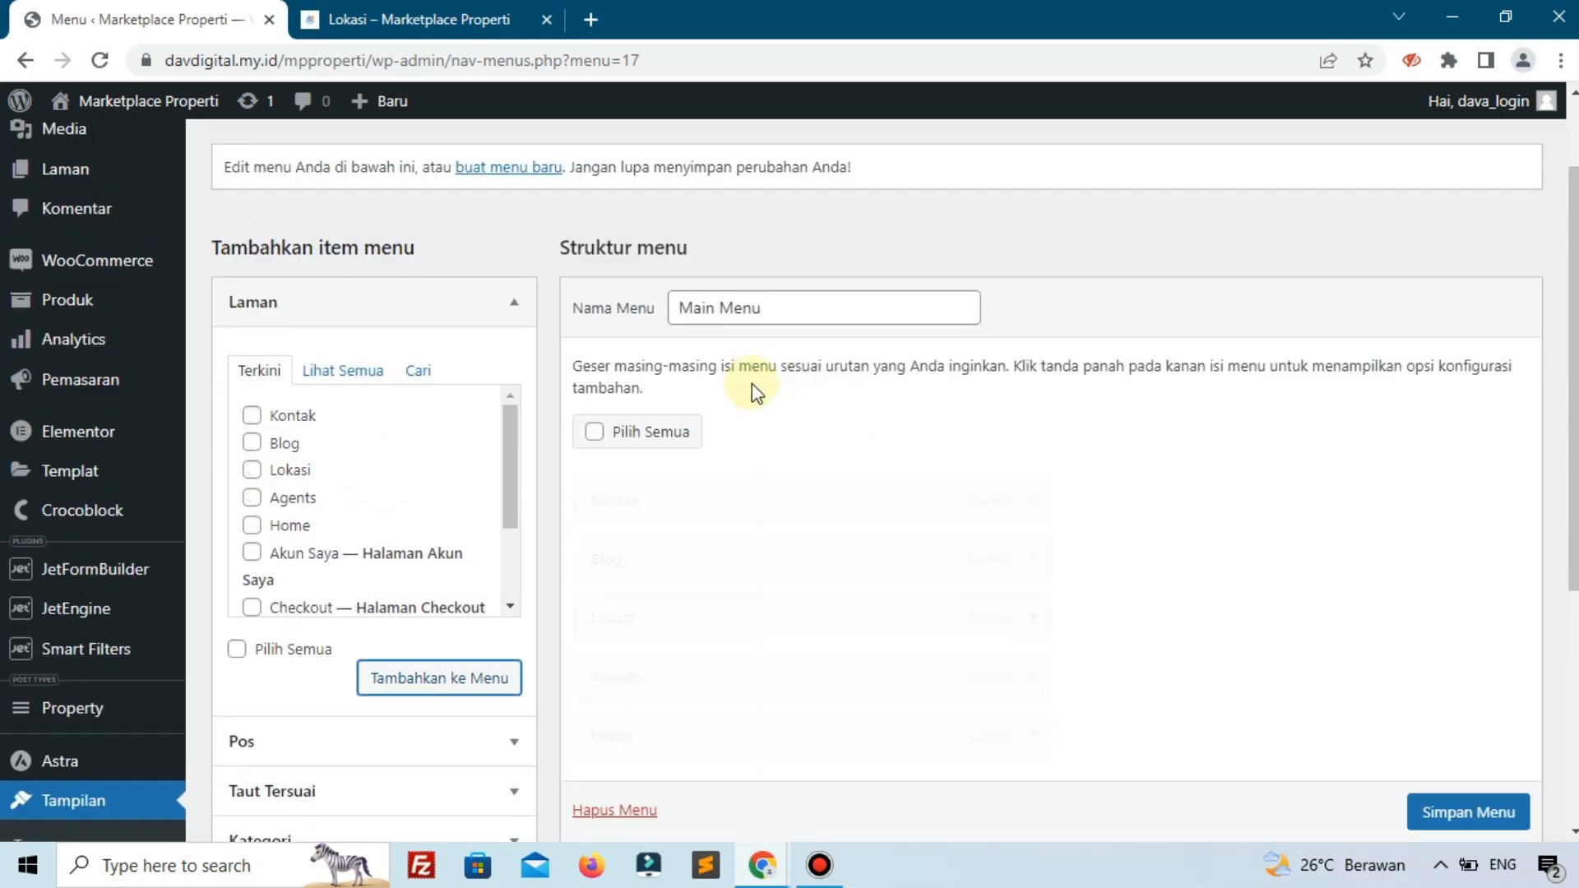
Reorder the menu items to Home, Agents, Lokasi, Blog, Kontak, checking the order against the reference site's navigation
{"action": "left_click_drag", "start_coordinate": [616, 733], "coordinate": [602, 502]}
{"action": "left_click", "coordinate": [415, 12]}
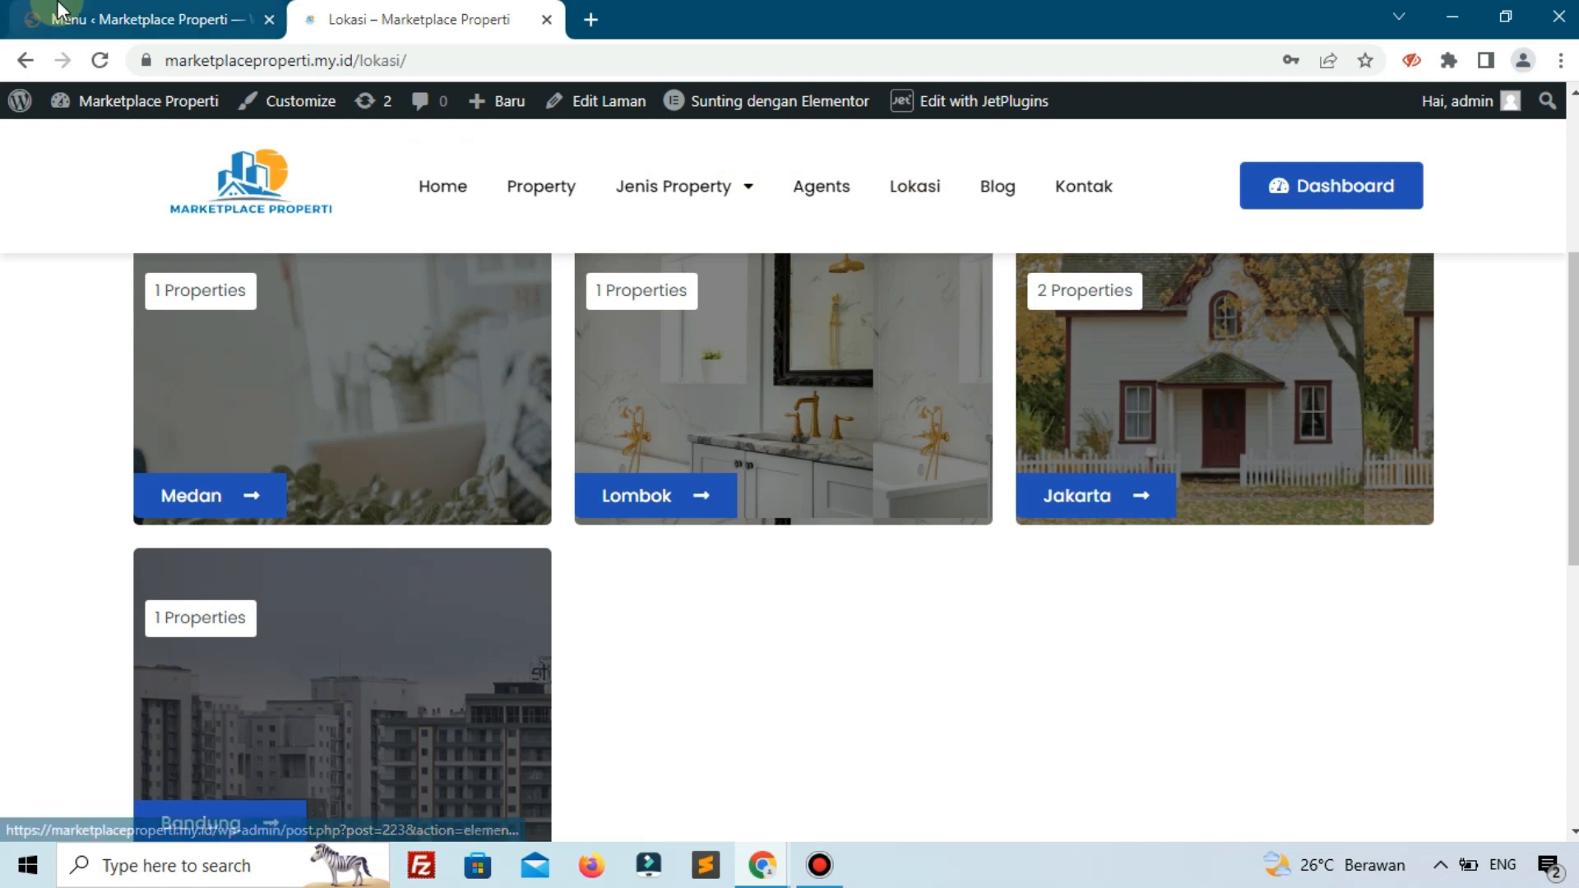
{"action": "left_click", "coordinate": [130, 11]}
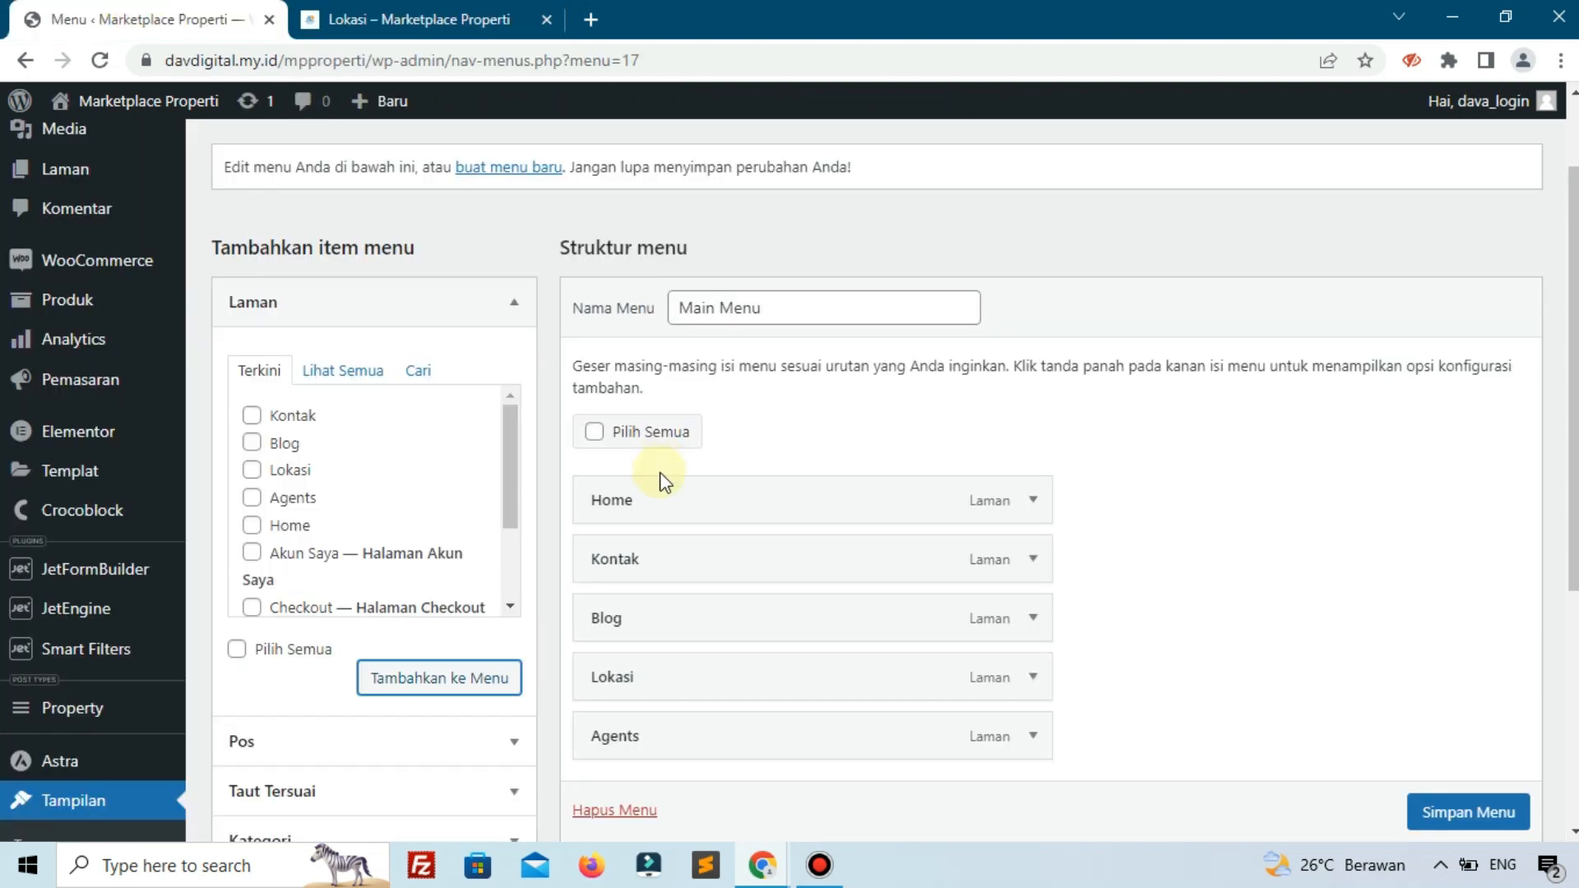
{"action": "scroll", "coordinate": [664, 481], "scroll_direction": "down", "scroll_amount": 1}
{"action": "left_click_drag", "start_coordinate": [634, 605], "coordinate": [625, 559]}
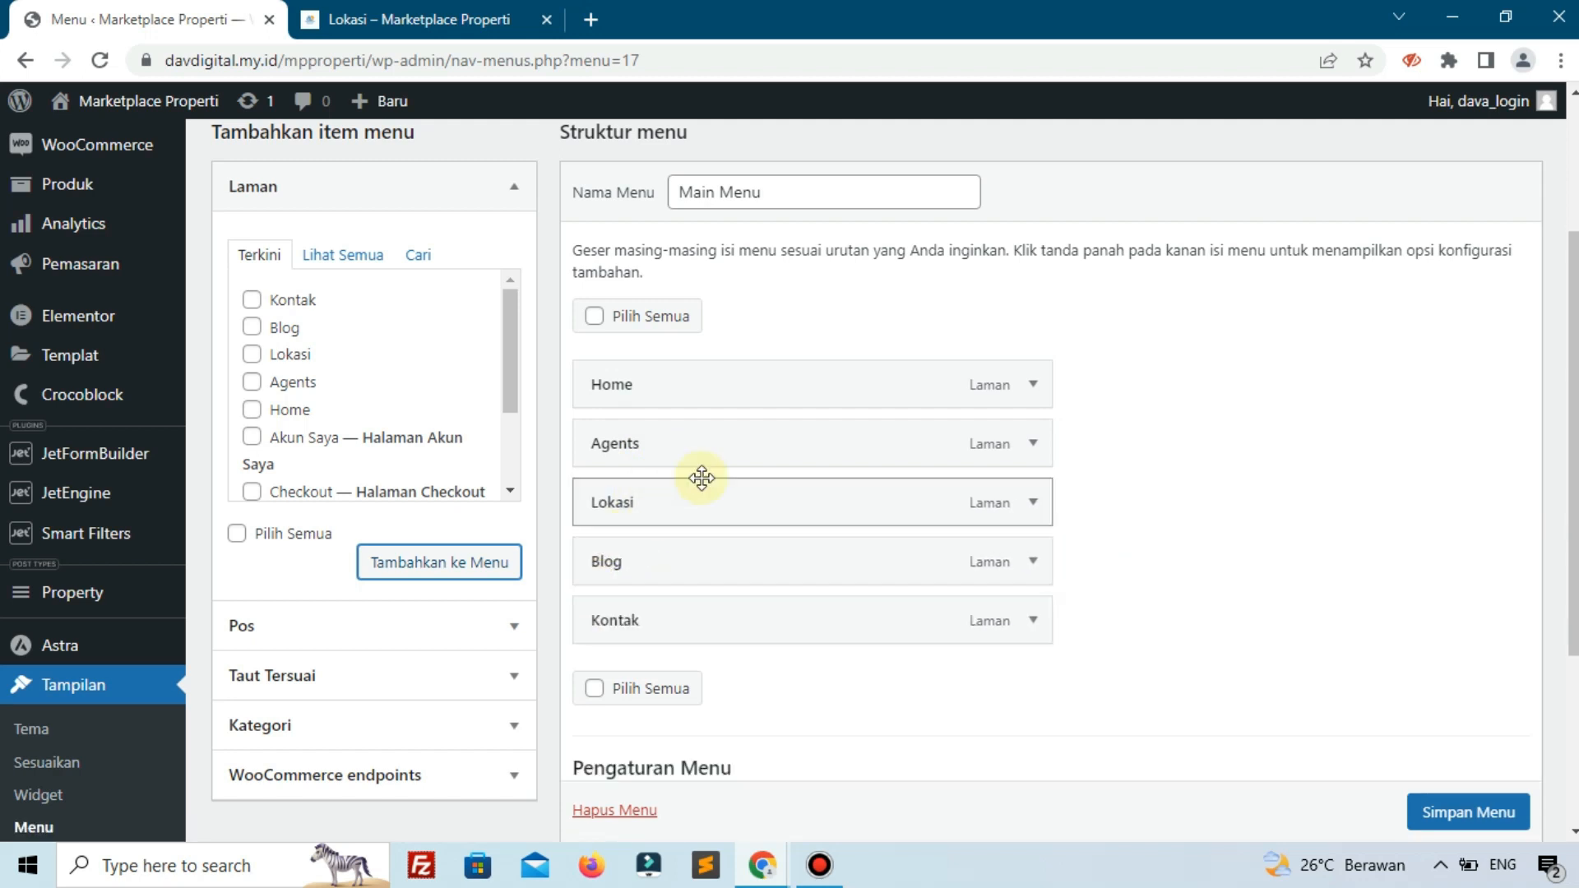
Assign Main Menu to the Menu Utama and Menu Off-Canvas display locations and save the menu
{"action": "scroll", "coordinate": [701, 478], "scroll_direction": "down", "scroll_amount": 3}
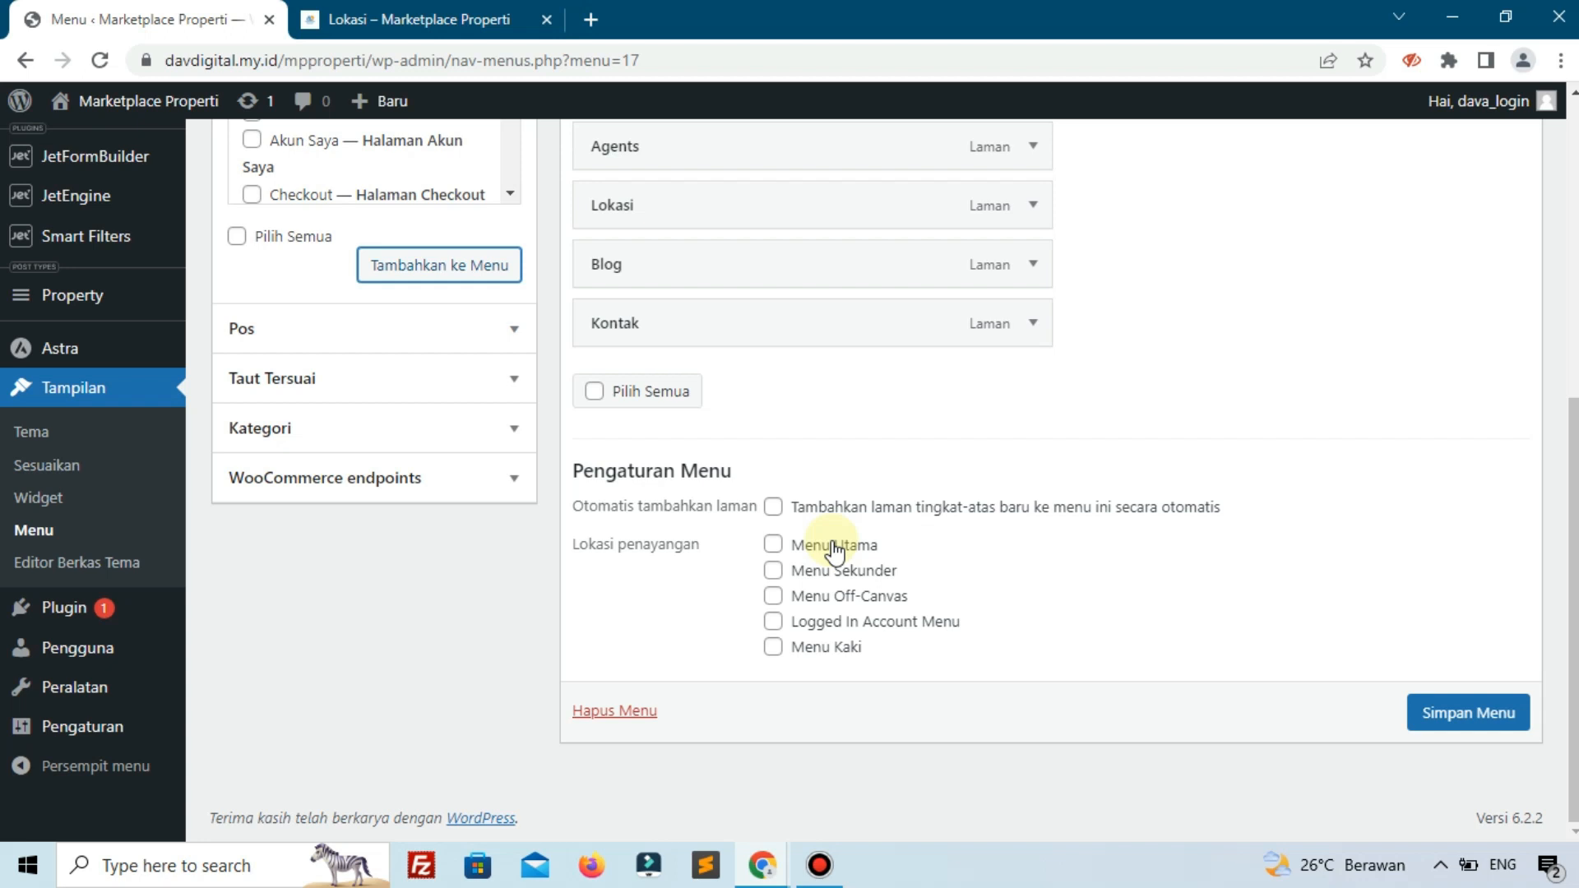
{"action": "left_click", "coordinate": [837, 599]}
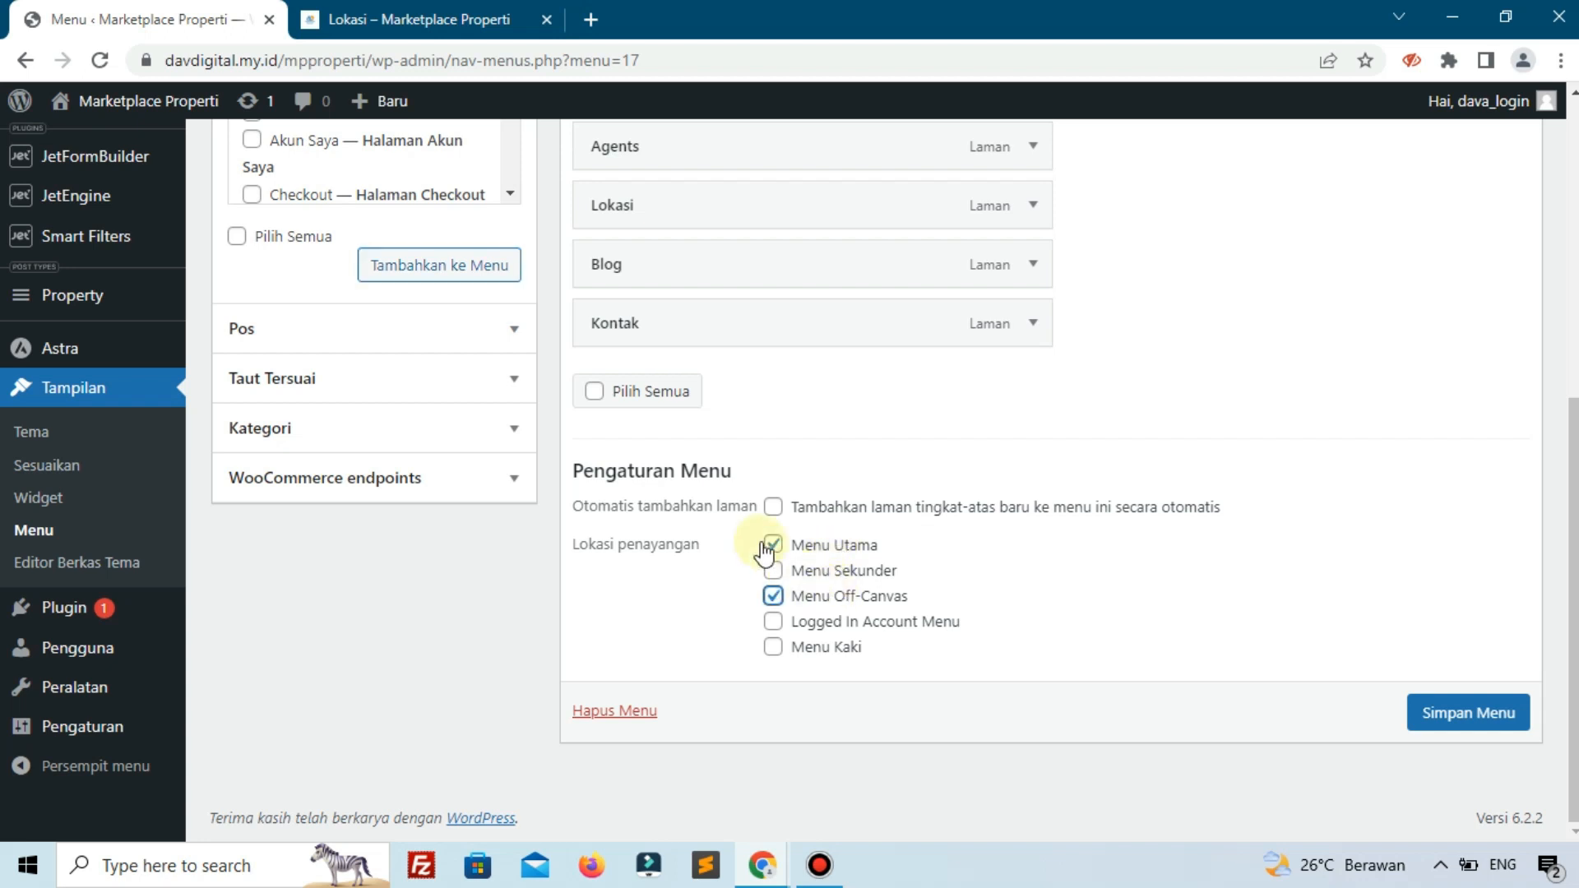
{"action": "left_click", "coordinate": [1487, 710]}
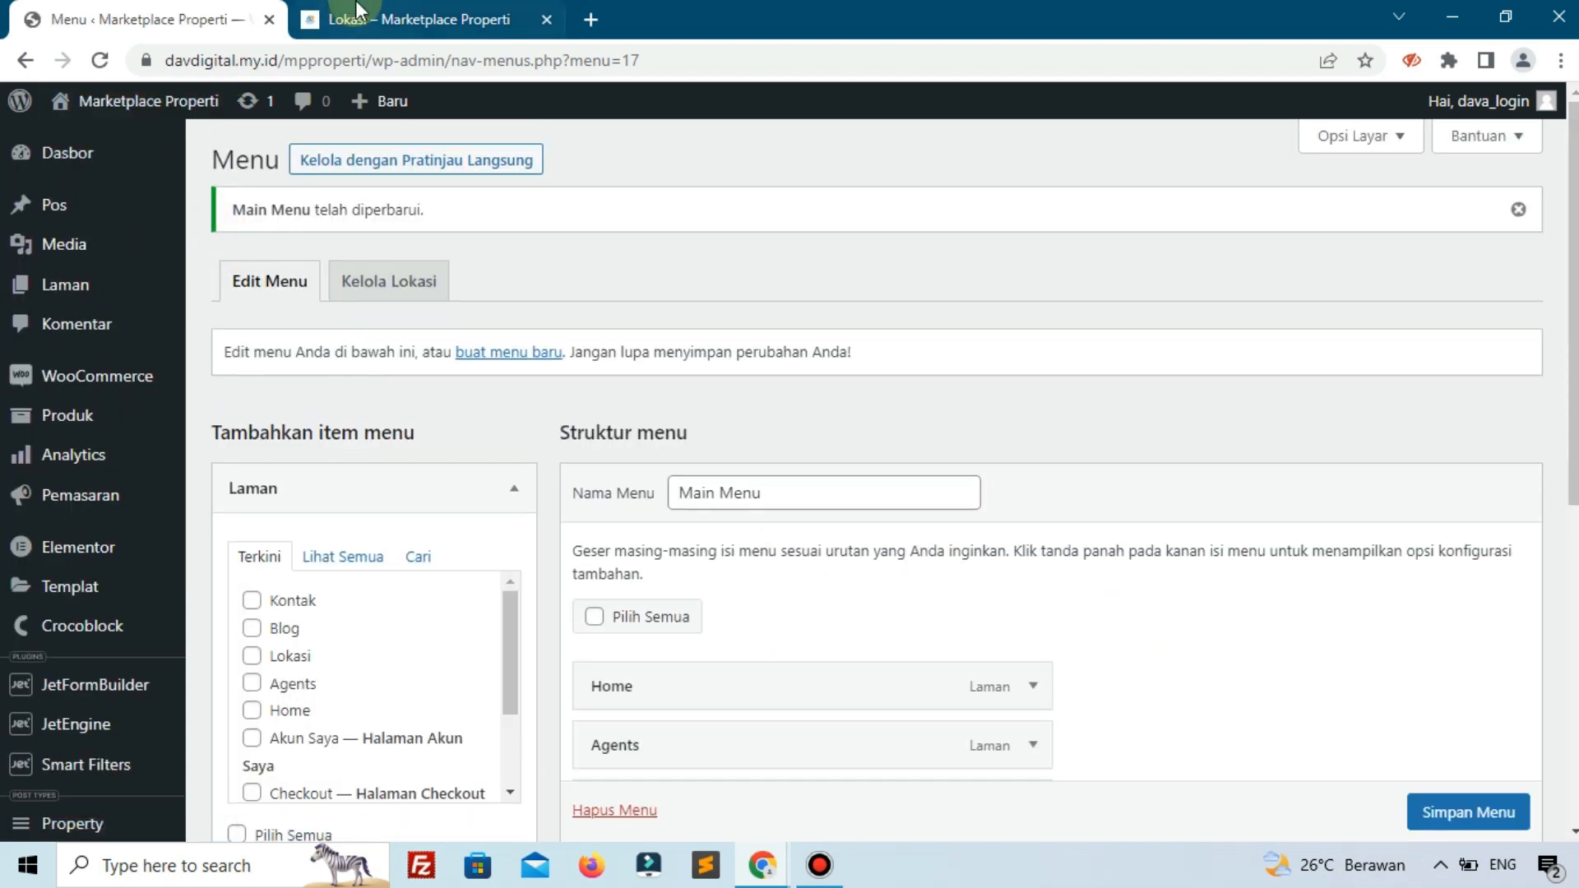
In the reading settings, use a static front page with Home as Beranda and Blog as the posts page, and save
{"action": "scroll", "coordinate": [157, 428], "scroll_direction": "down", "scroll_amount": 2}
{"action": "scroll", "coordinate": [156, 461], "scroll_direction": "down", "scroll_amount": 5}
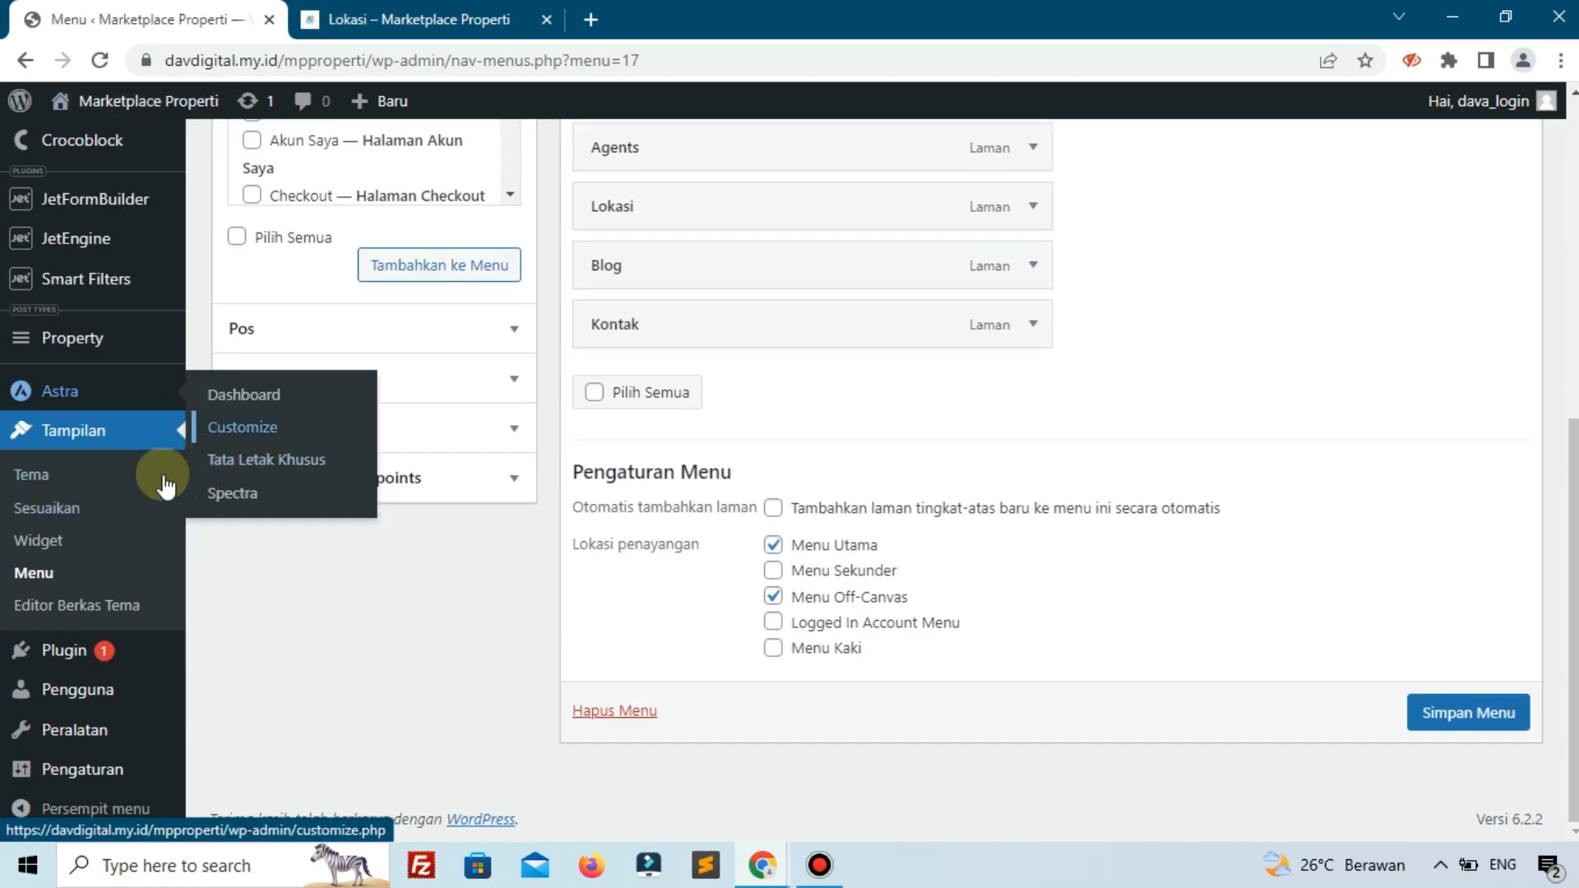
{"action": "mouse_move", "coordinate": [45, 773]}
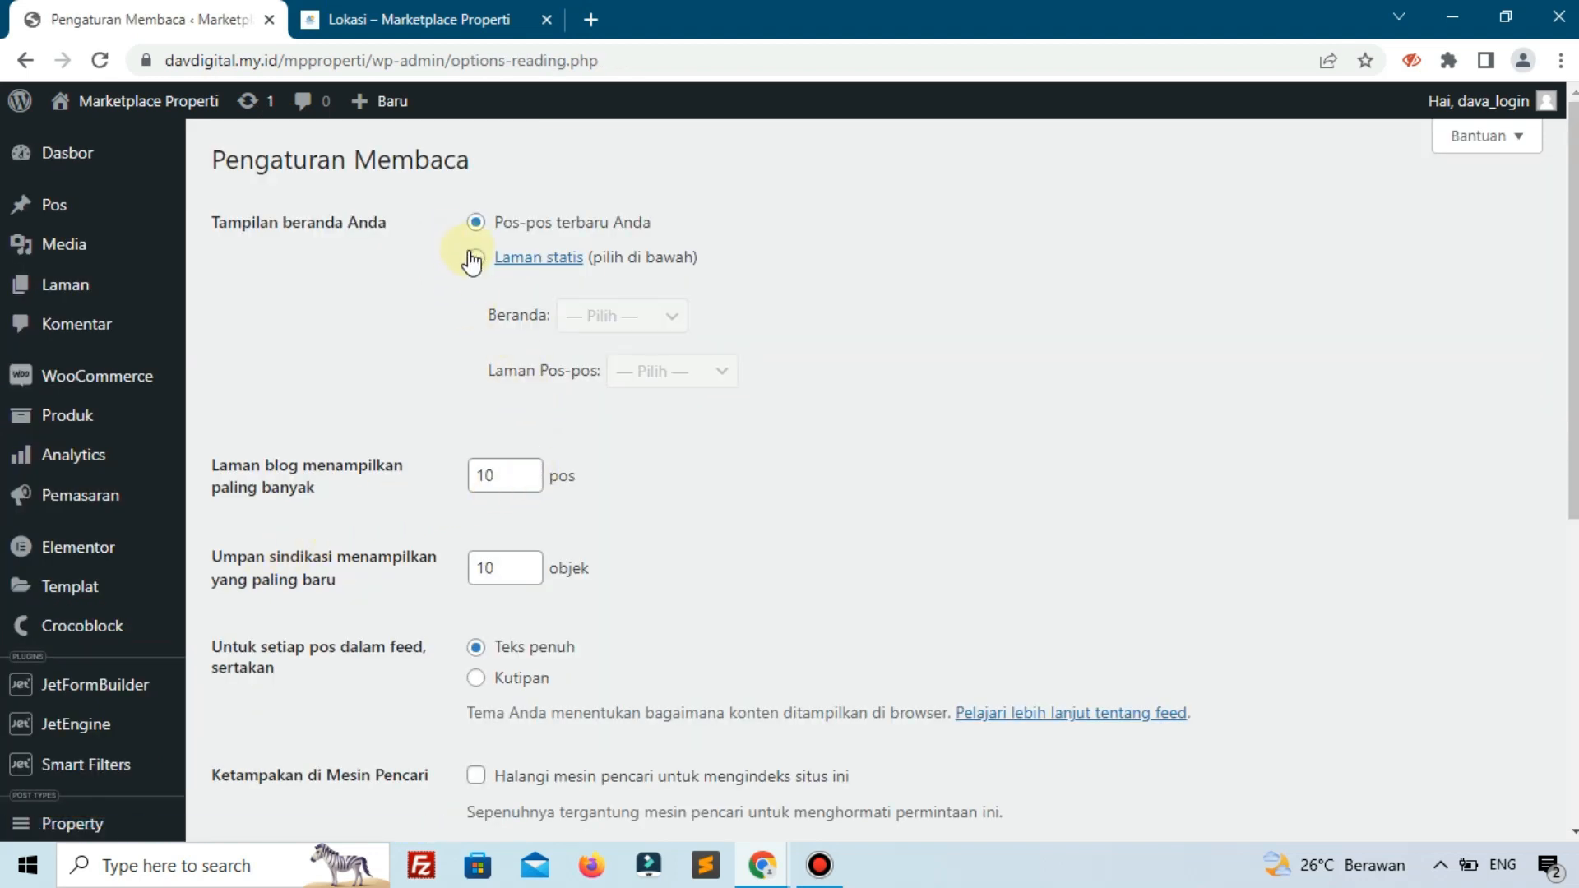
{"action": "left_click", "coordinate": [474, 259]}
{"action": "left_click", "coordinate": [593, 315]}
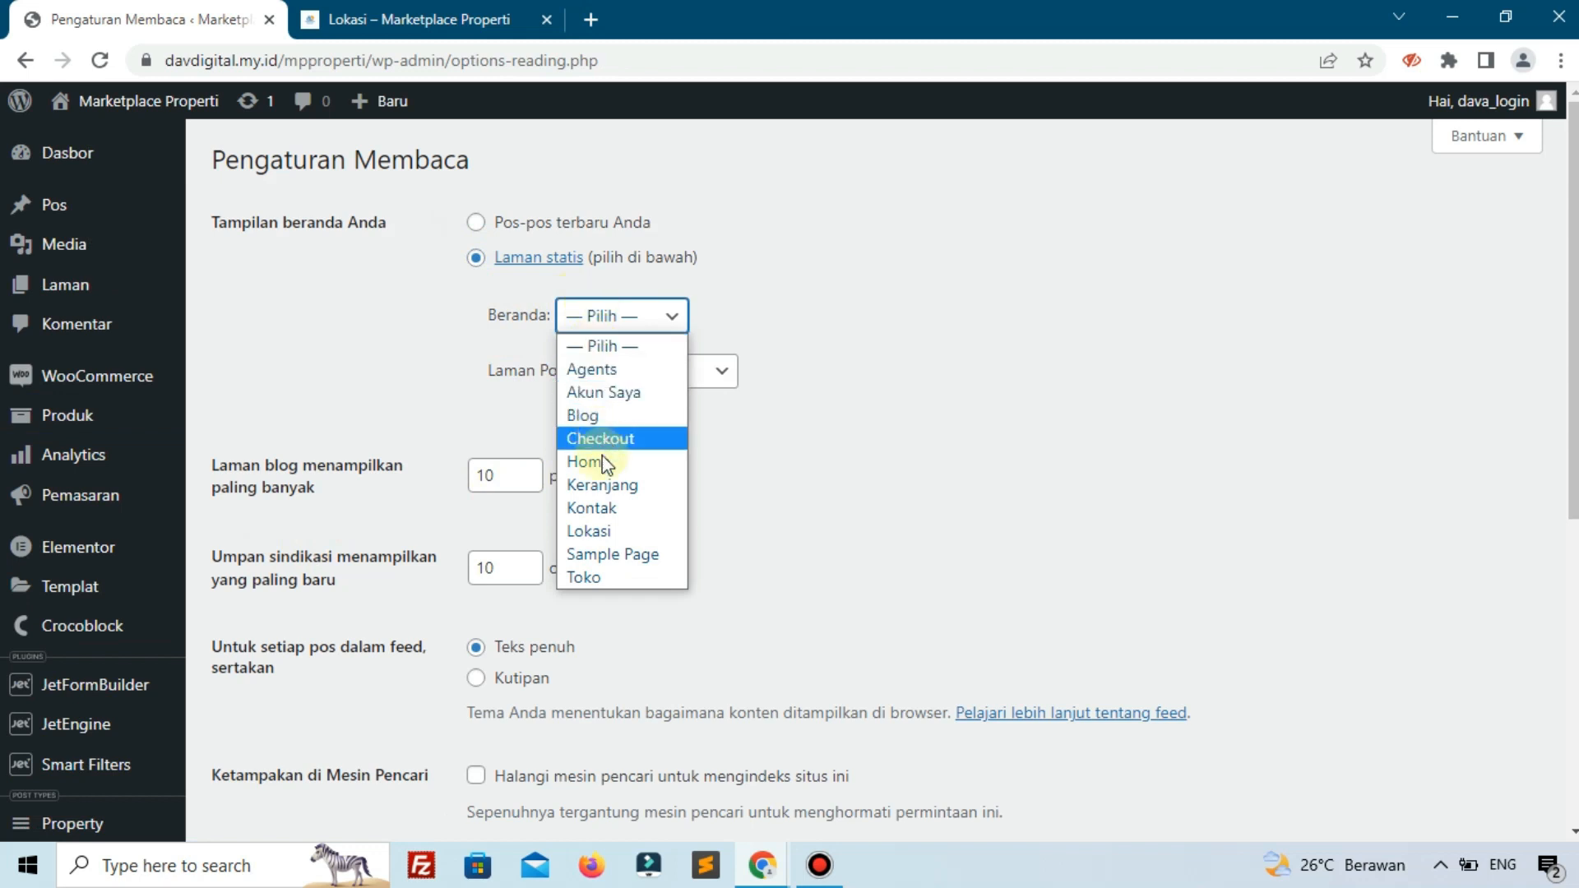
{"action": "left_click", "coordinate": [586, 462]}
{"action": "left_click", "coordinate": [669, 370]}
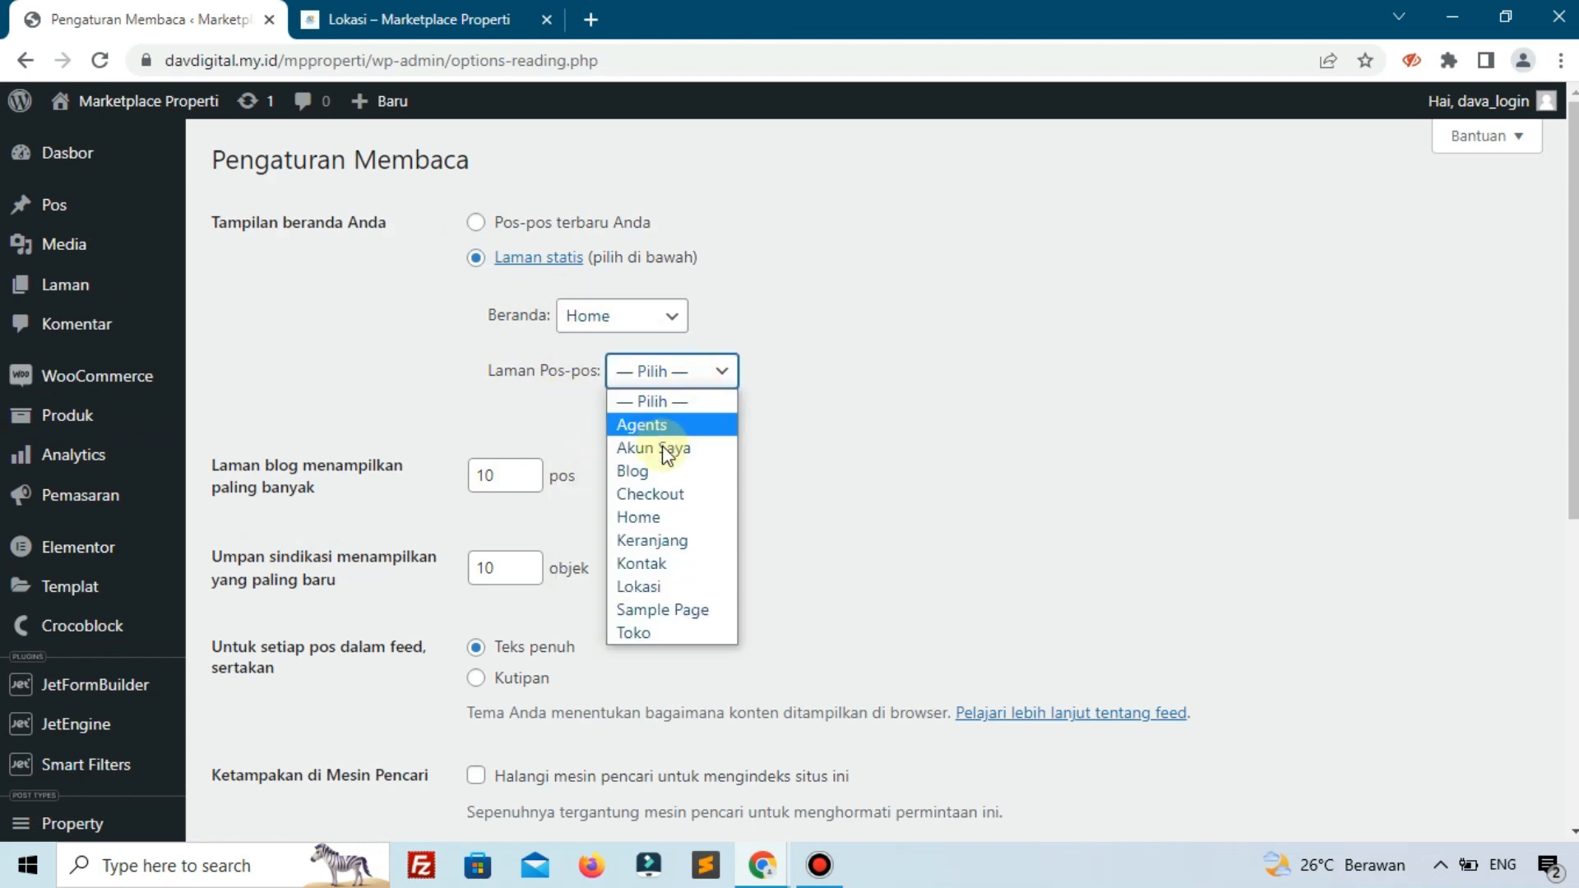
{"action": "left_click", "coordinate": [640, 466]}
{"action": "scroll", "coordinate": [342, 674], "scroll_direction": "down", "scroll_amount": 5}
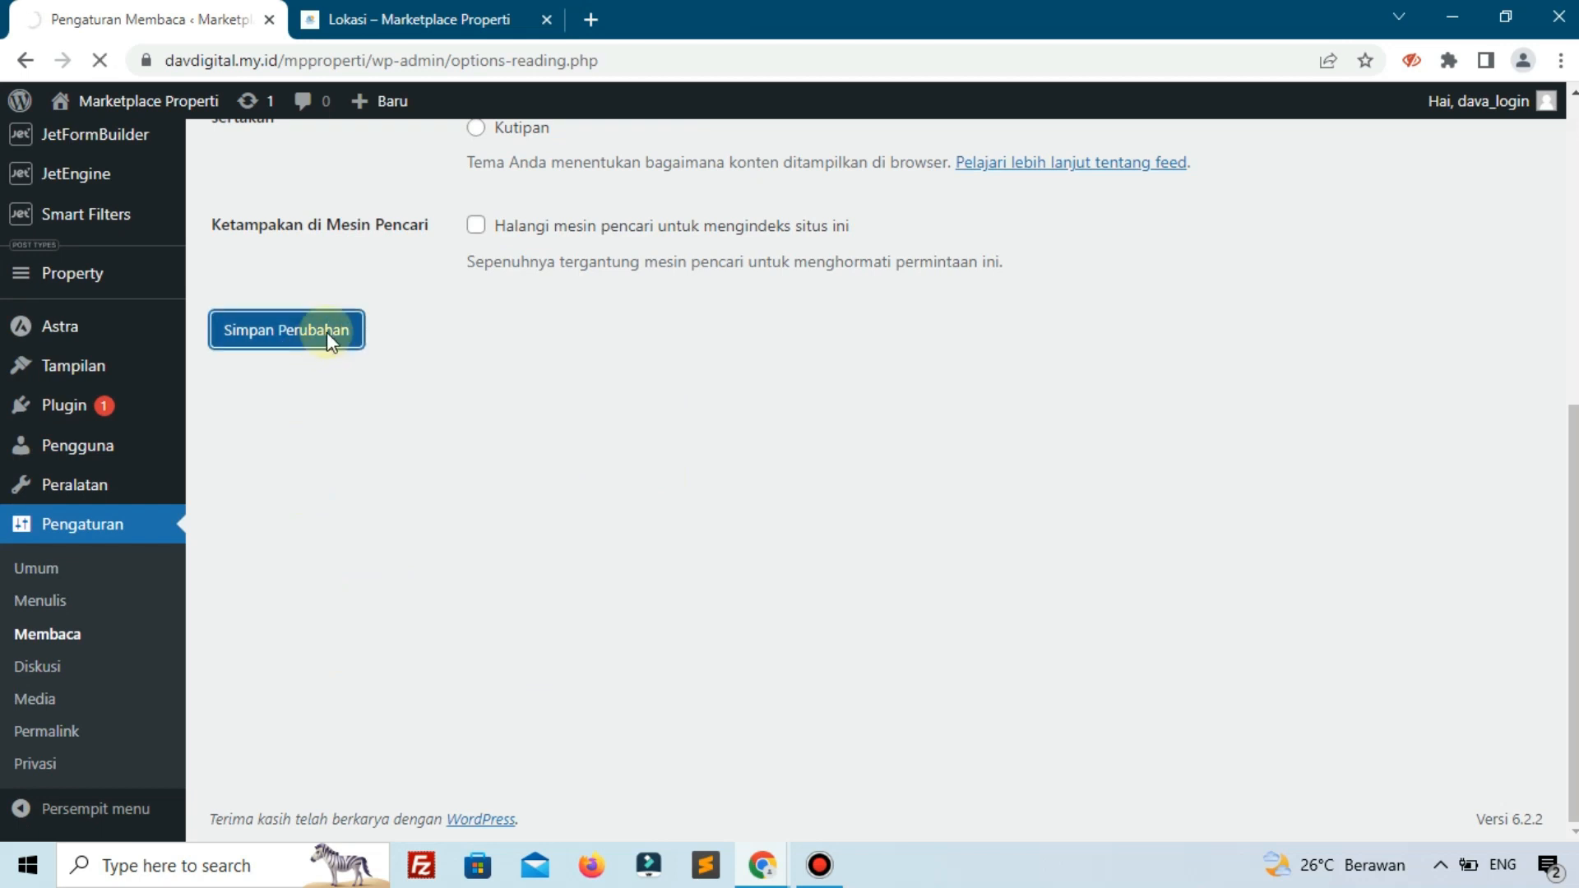
Set the permalink structure to Nama tulisan and save the permalink settings
{"action": "scroll", "coordinate": [98, 494], "scroll_direction": "down", "scroll_amount": 5}
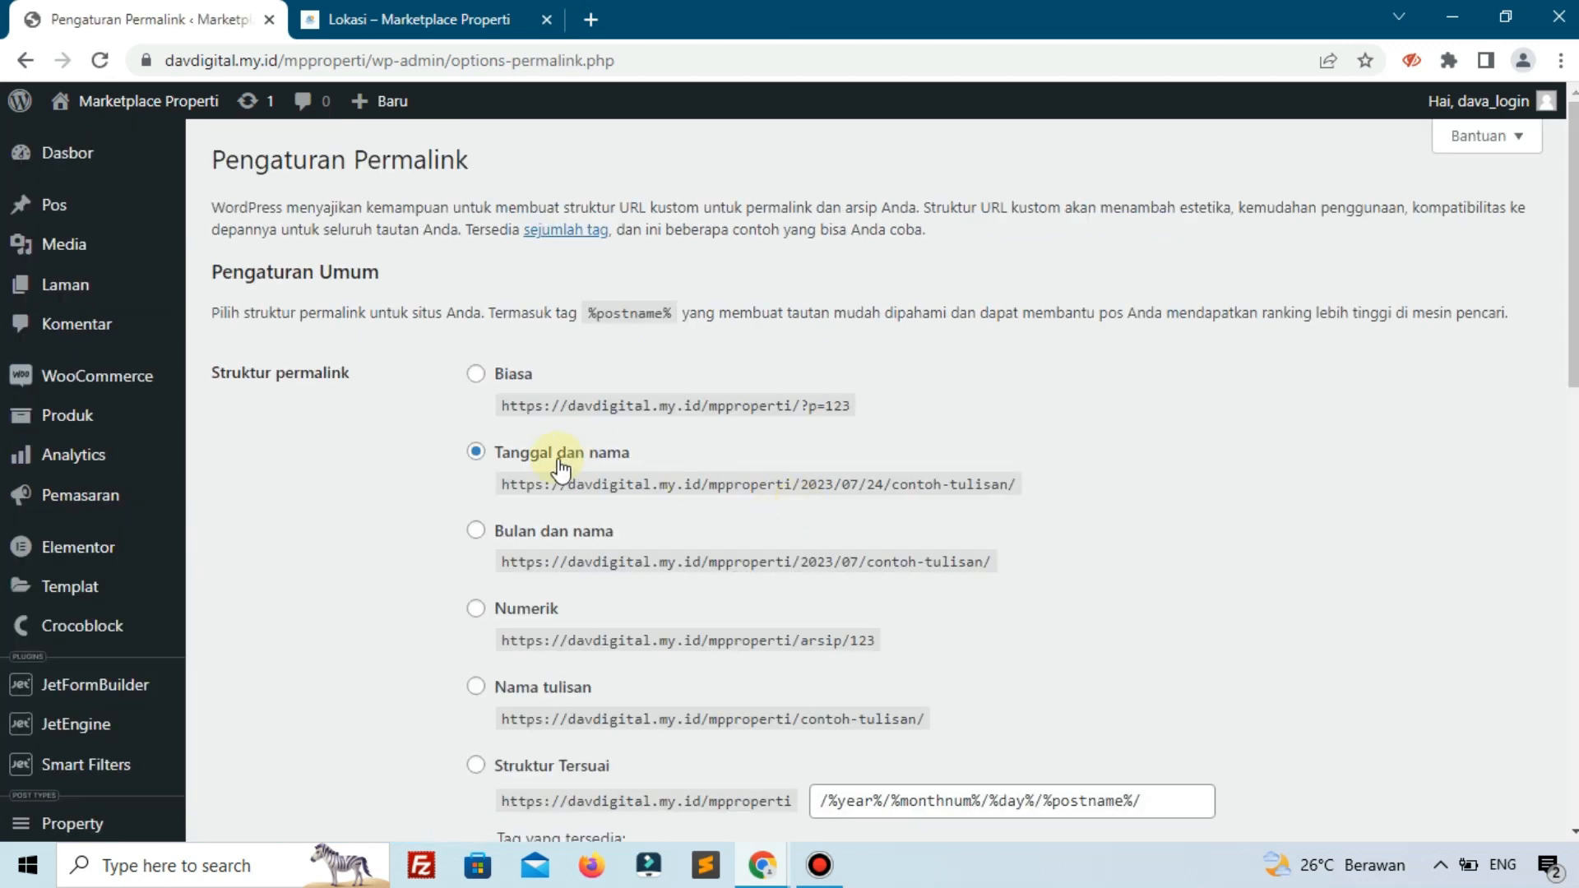
{"action": "scroll", "coordinate": [562, 469], "scroll_direction": "down", "scroll_amount": 5}
{"action": "left_click", "coordinate": [523, 349]}
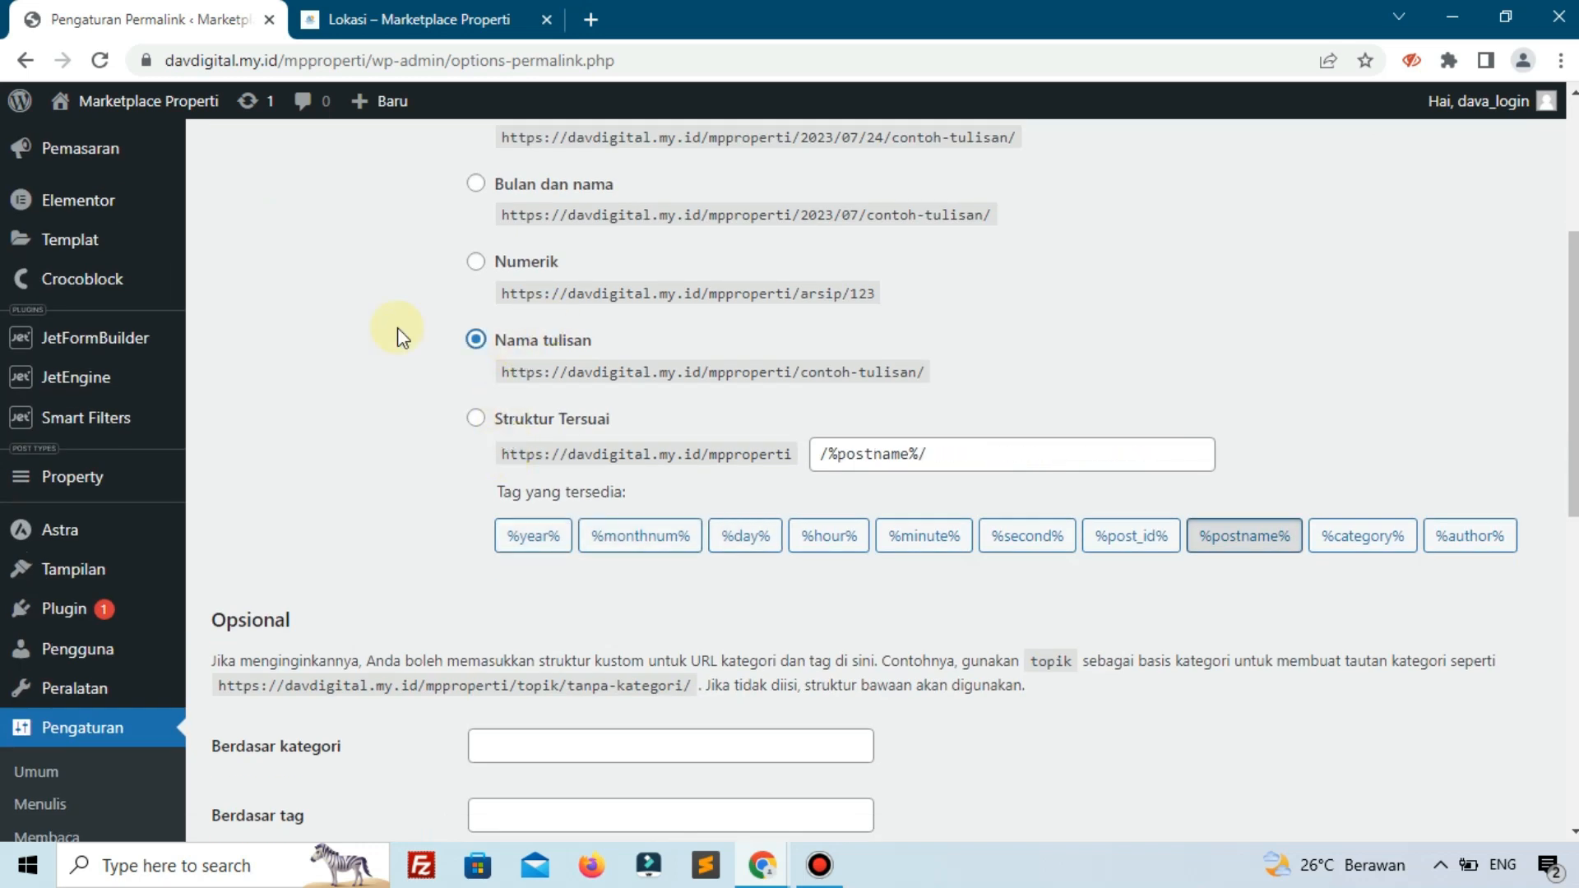
{"action": "scroll", "coordinate": [564, 352], "scroll_direction": "down", "scroll_amount": 10}
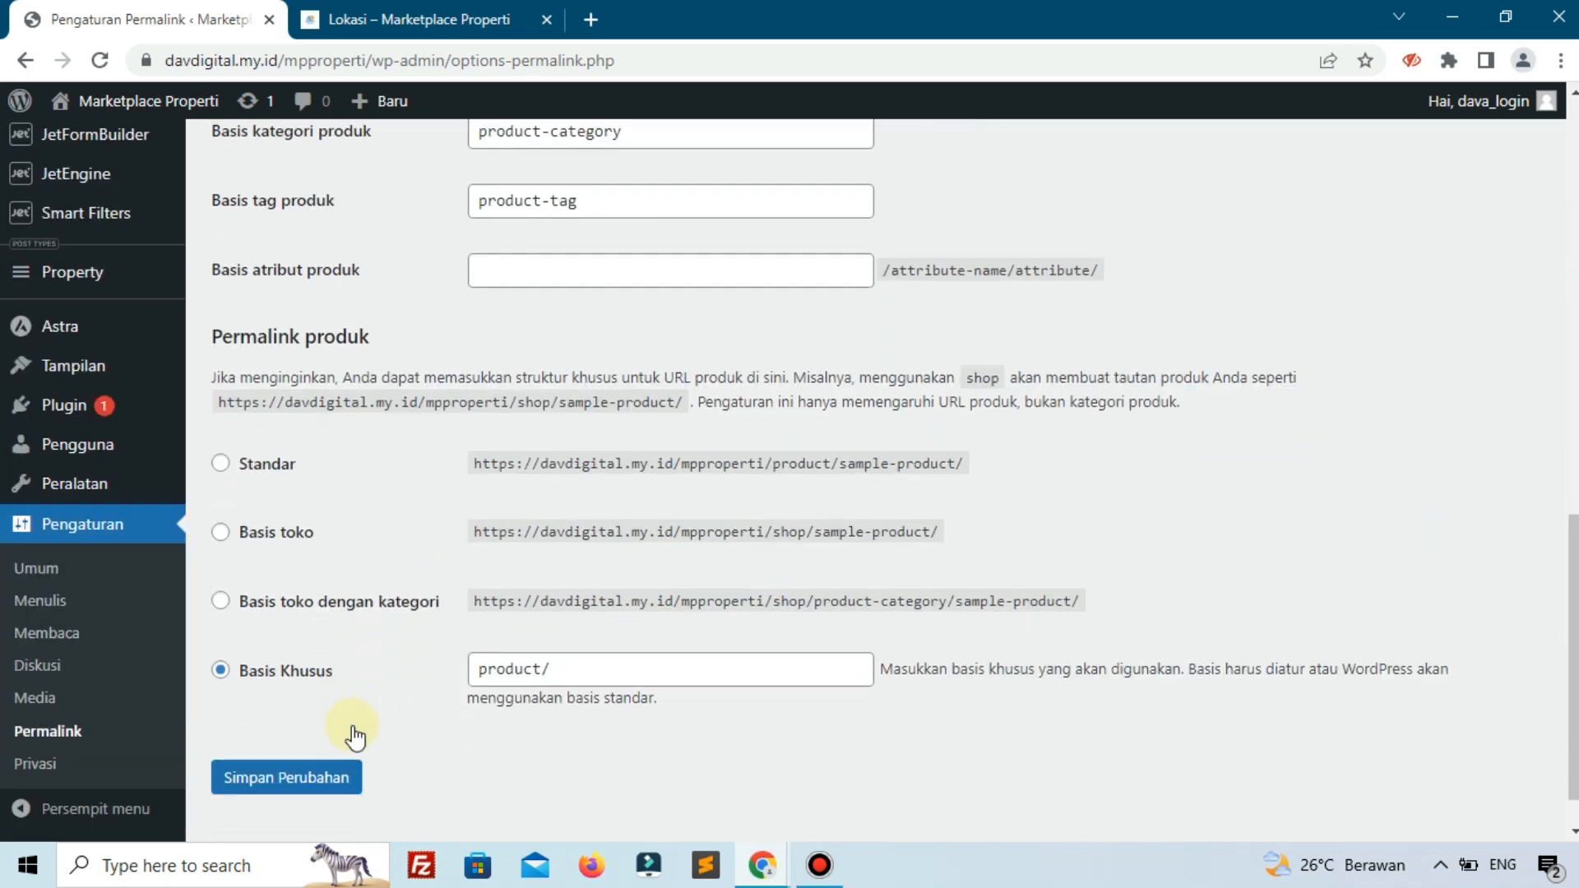
{"action": "left_click", "coordinate": [316, 731]}
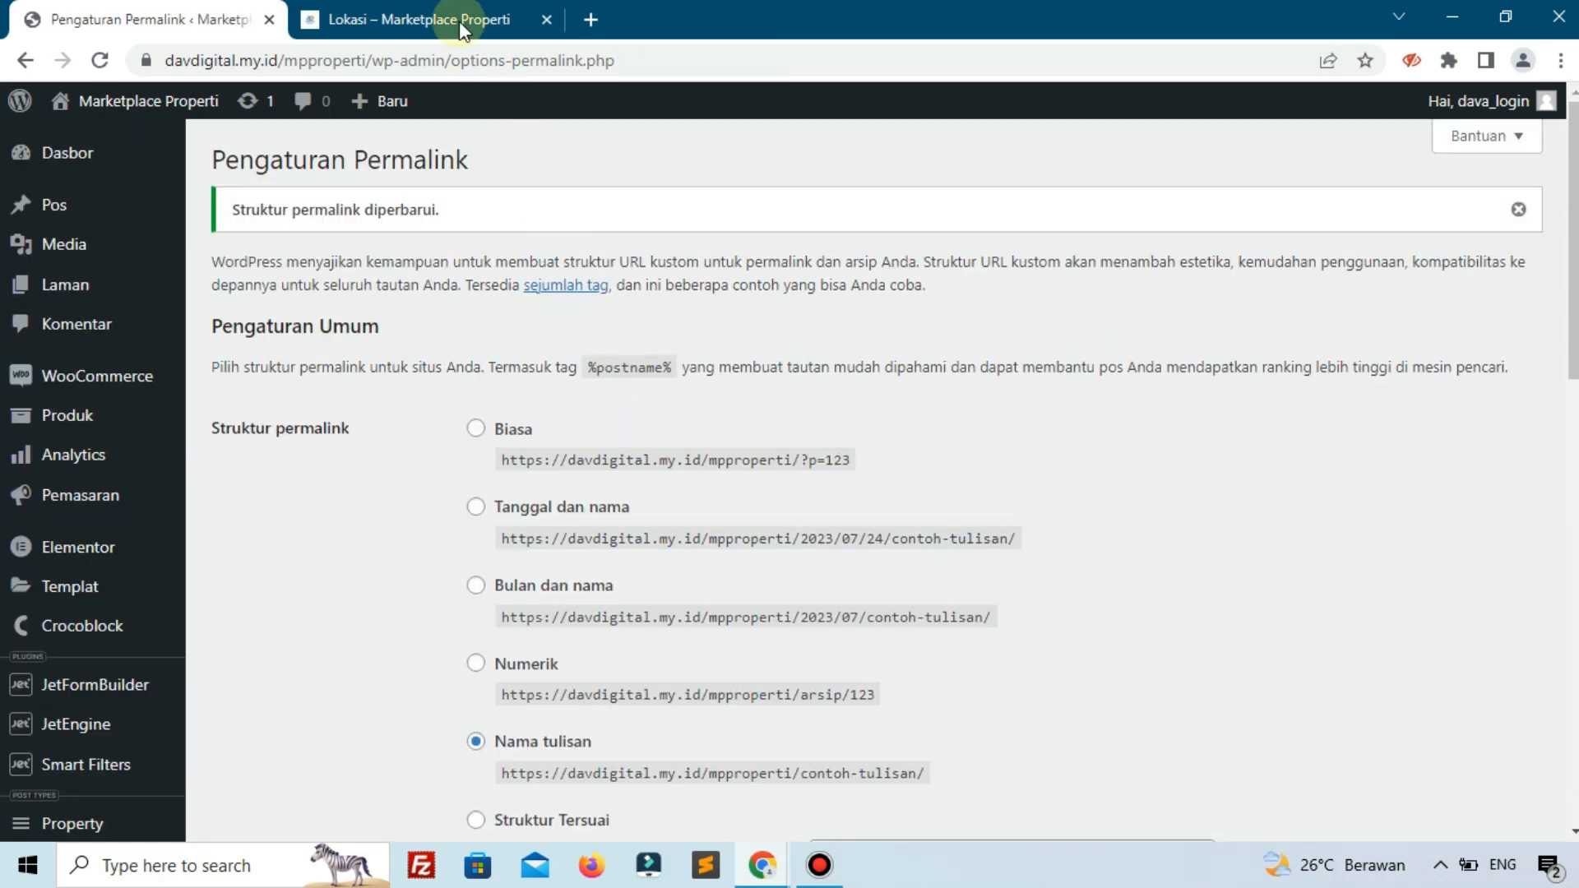
Close the reference site and view the new site's front page in a separate tab
{"action": "left_click", "coordinate": [459, 21]}
{"action": "left_click", "coordinate": [100, 61]}
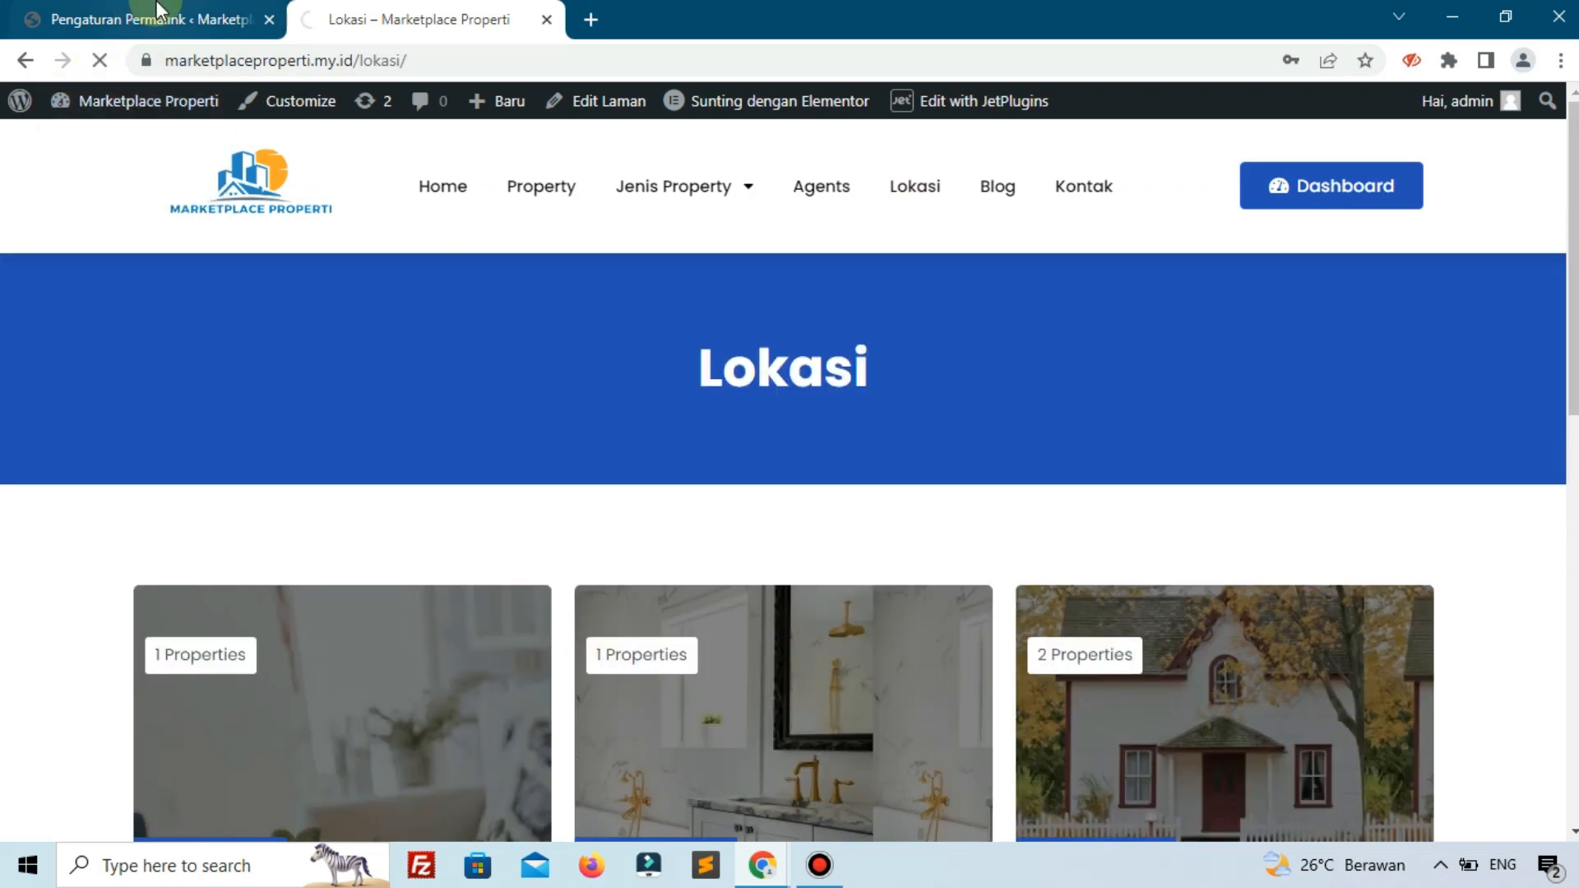
{"action": "left_click", "coordinate": [206, 20]}
{"action": "left_click", "coordinate": [547, 20]}
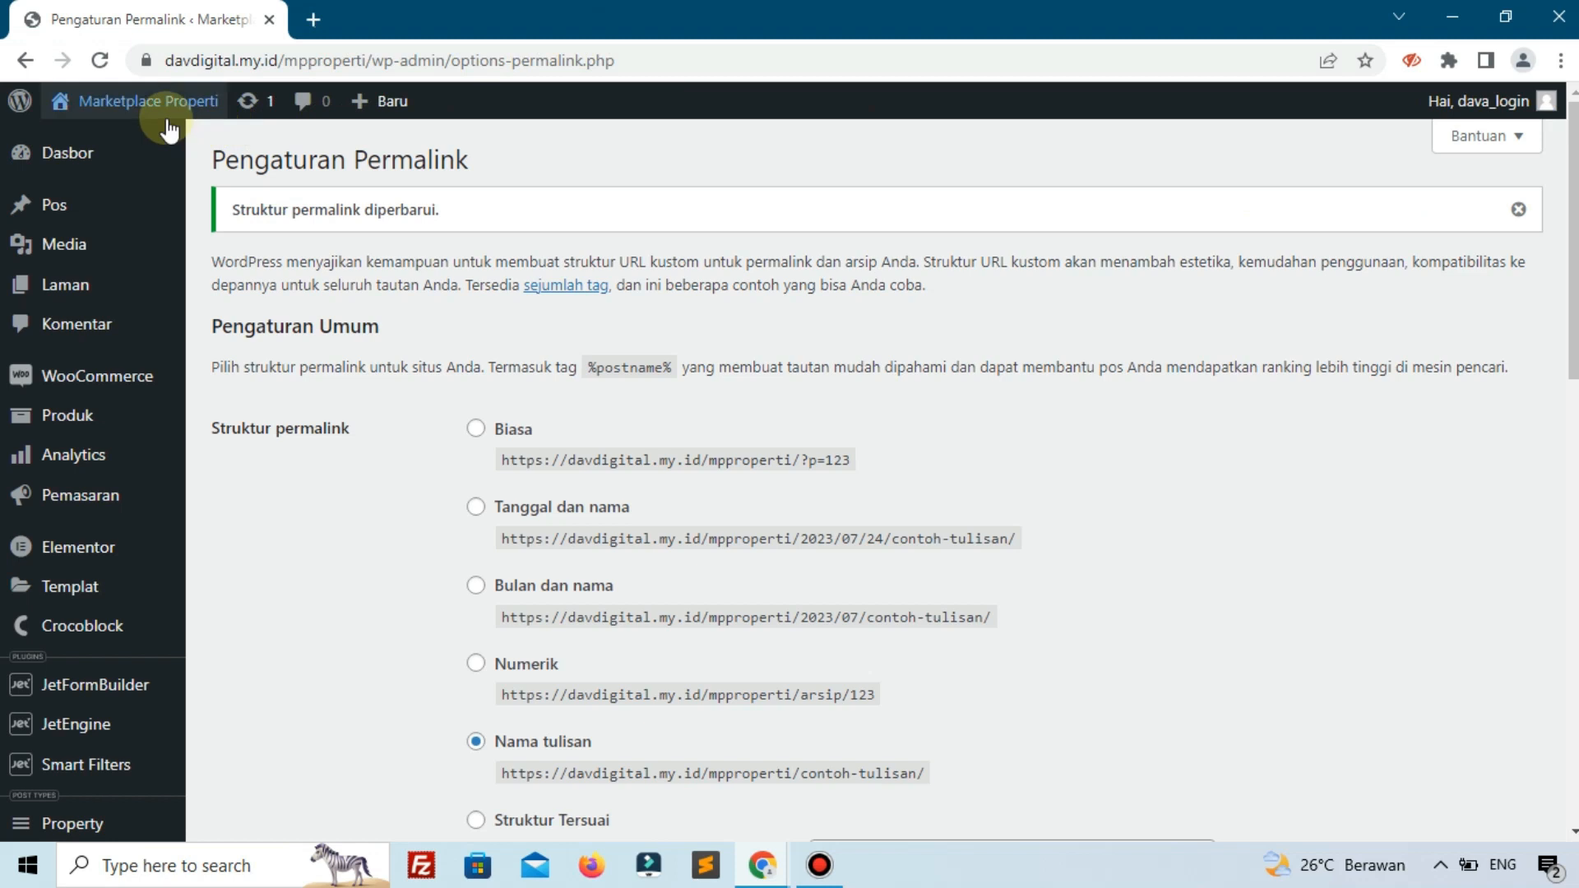
{"action": "mouse_move", "coordinate": [140, 111]}
{"action": "right_click", "coordinate": [139, 143]}
{"action": "left_click", "coordinate": [210, 155]}
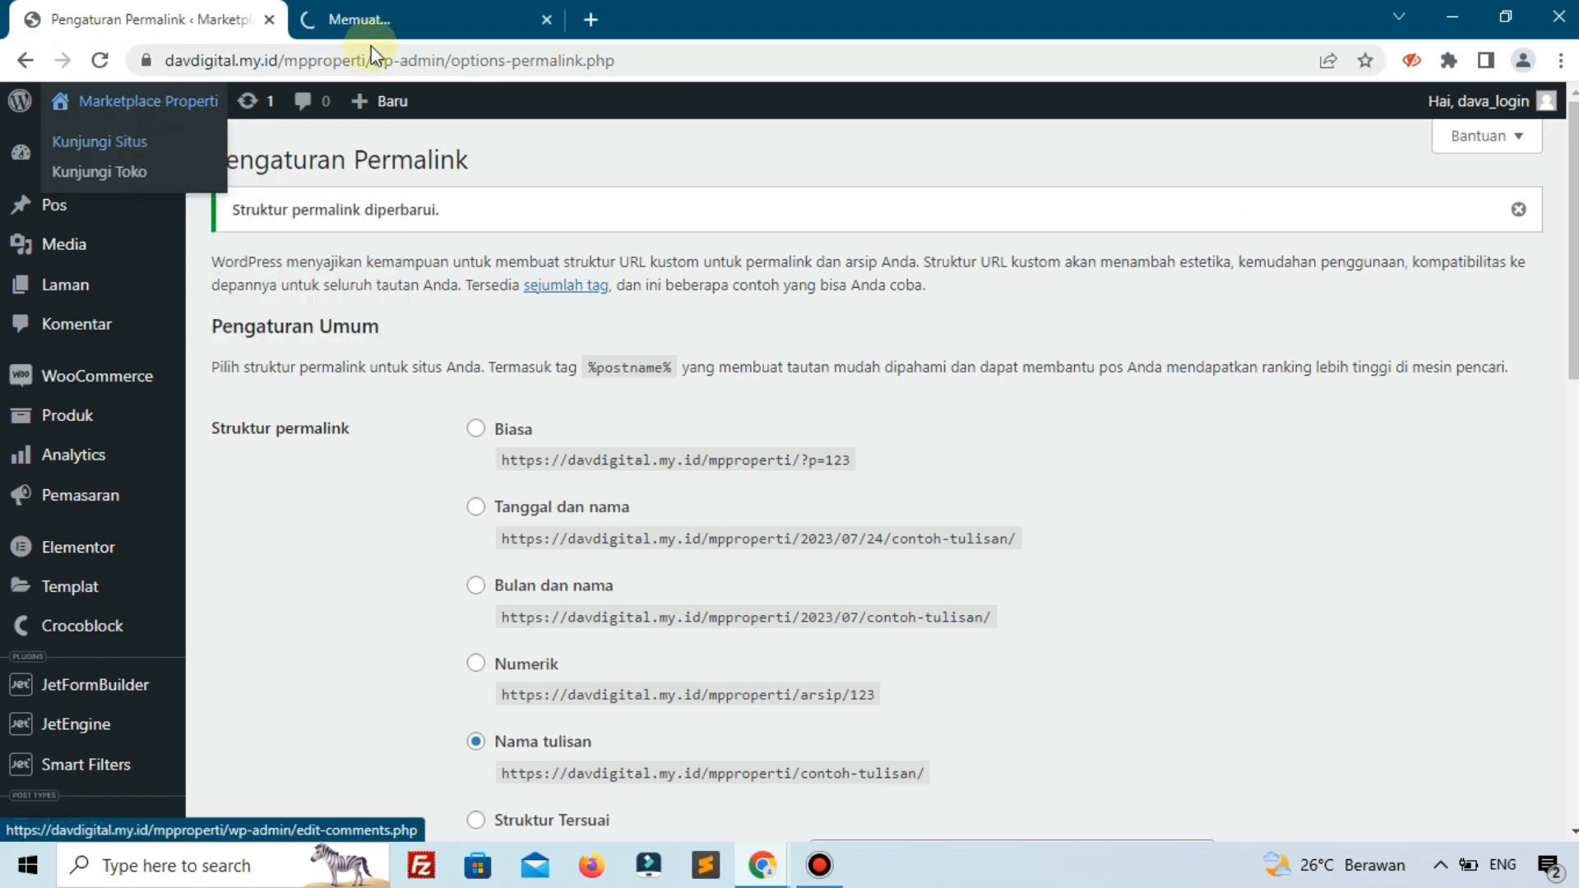
{"action": "left_click", "coordinate": [393, 24]}
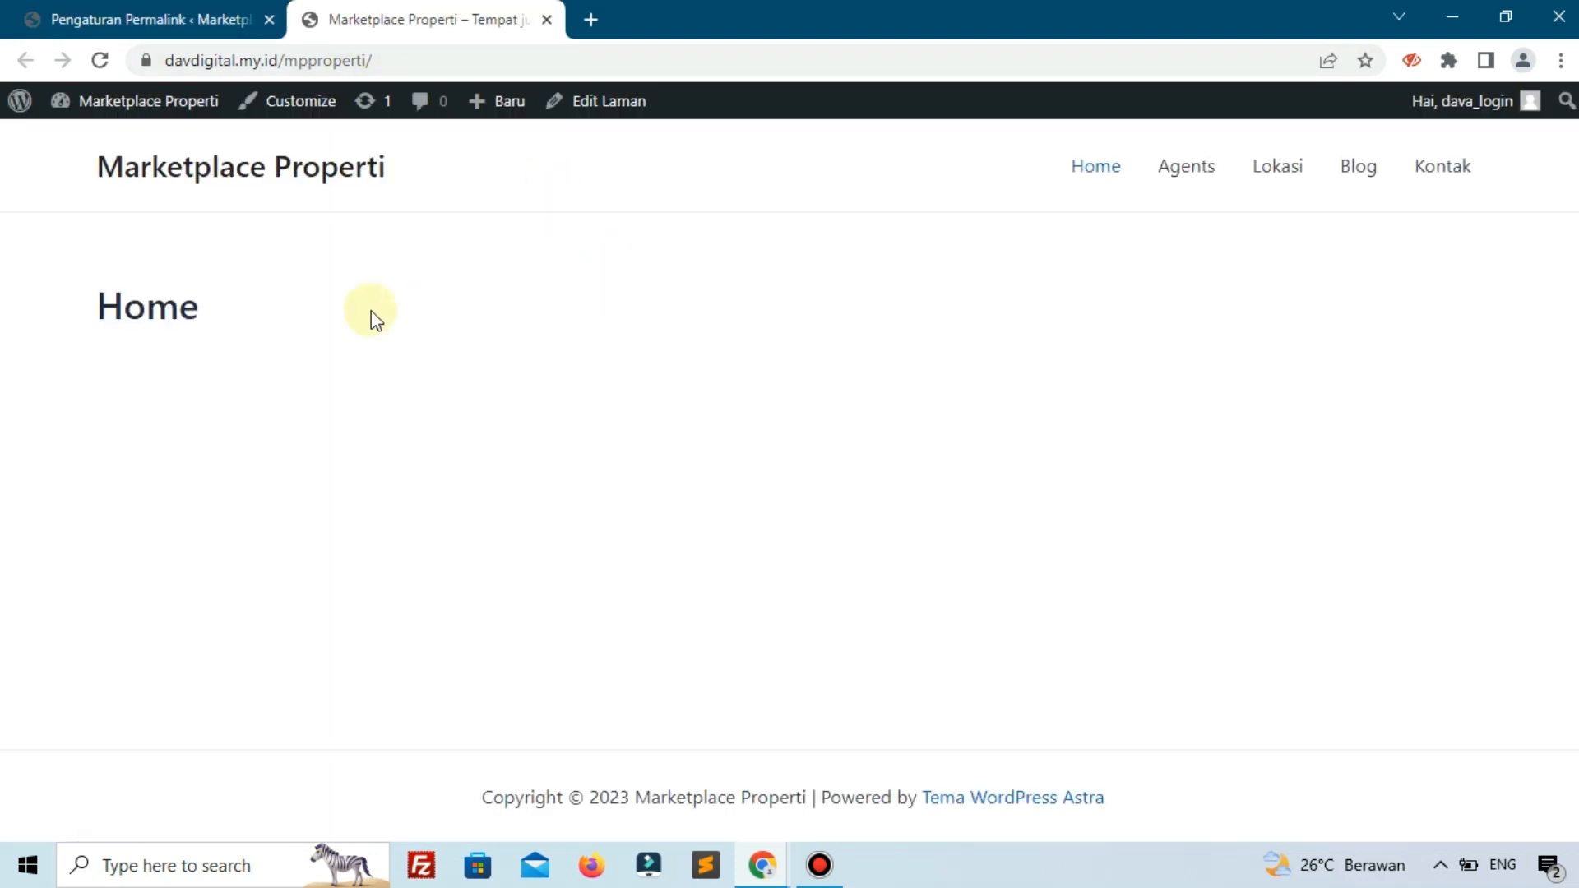